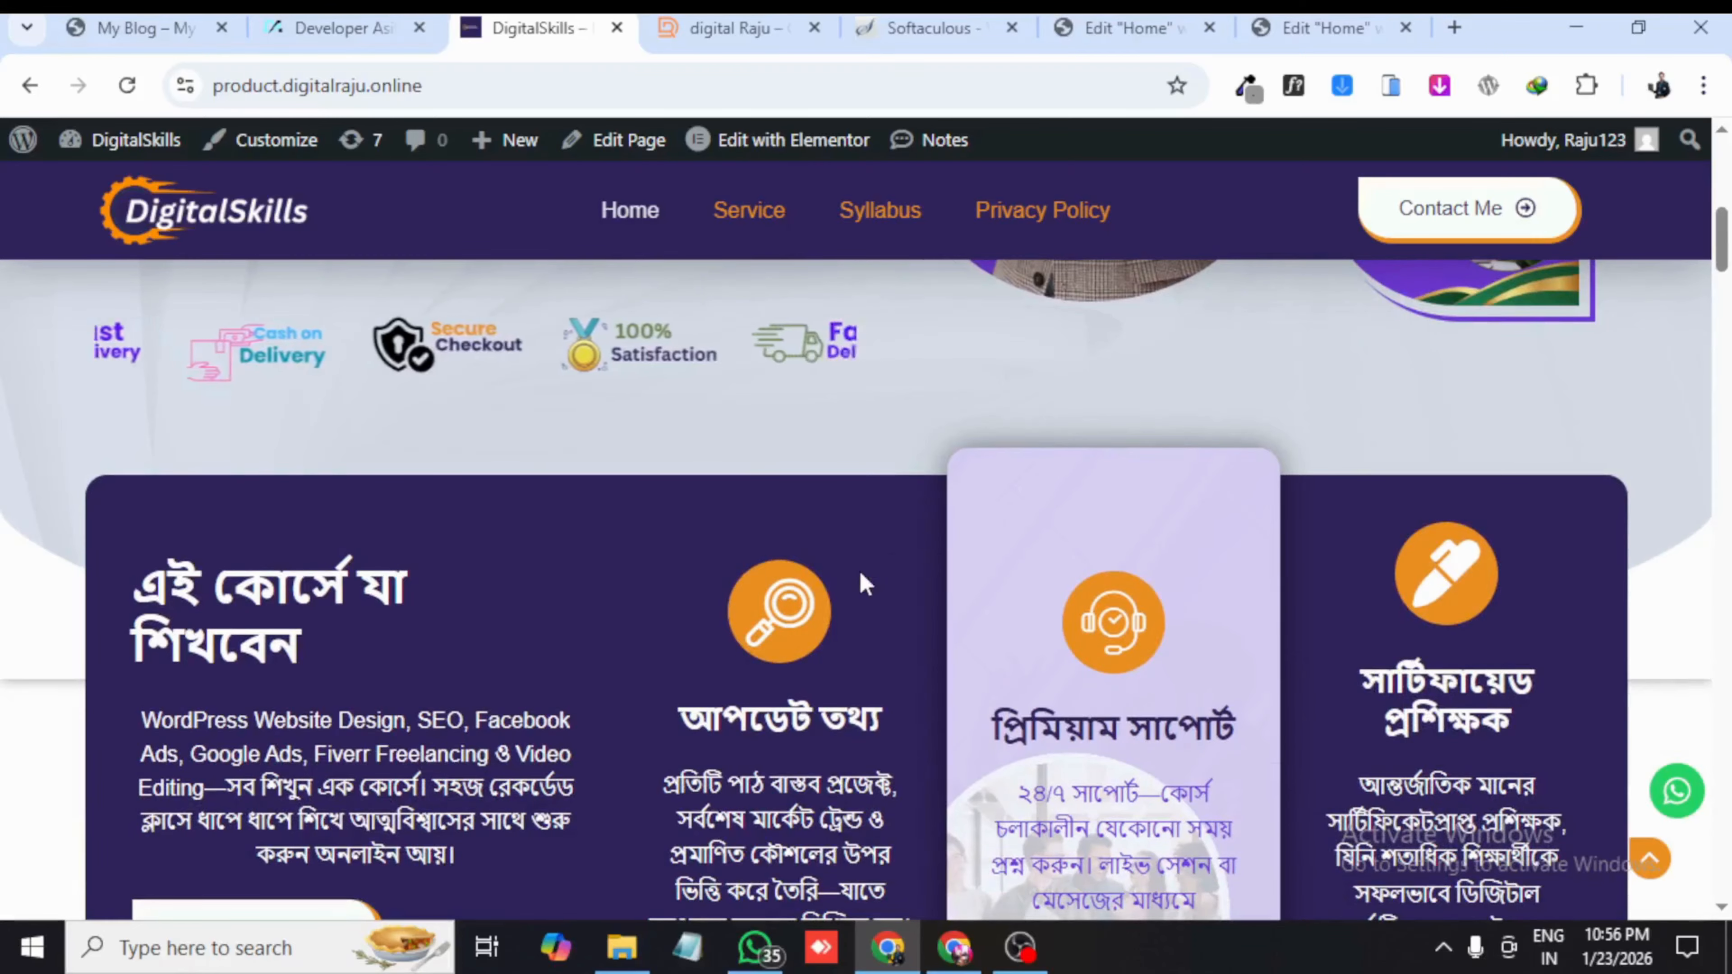
- Look over the DigitalSkills page, and review the existing sections of the Home page in the Elementor editor
scroll(862, 580, "down", 10)
scroll(939, 652, "down", 5)
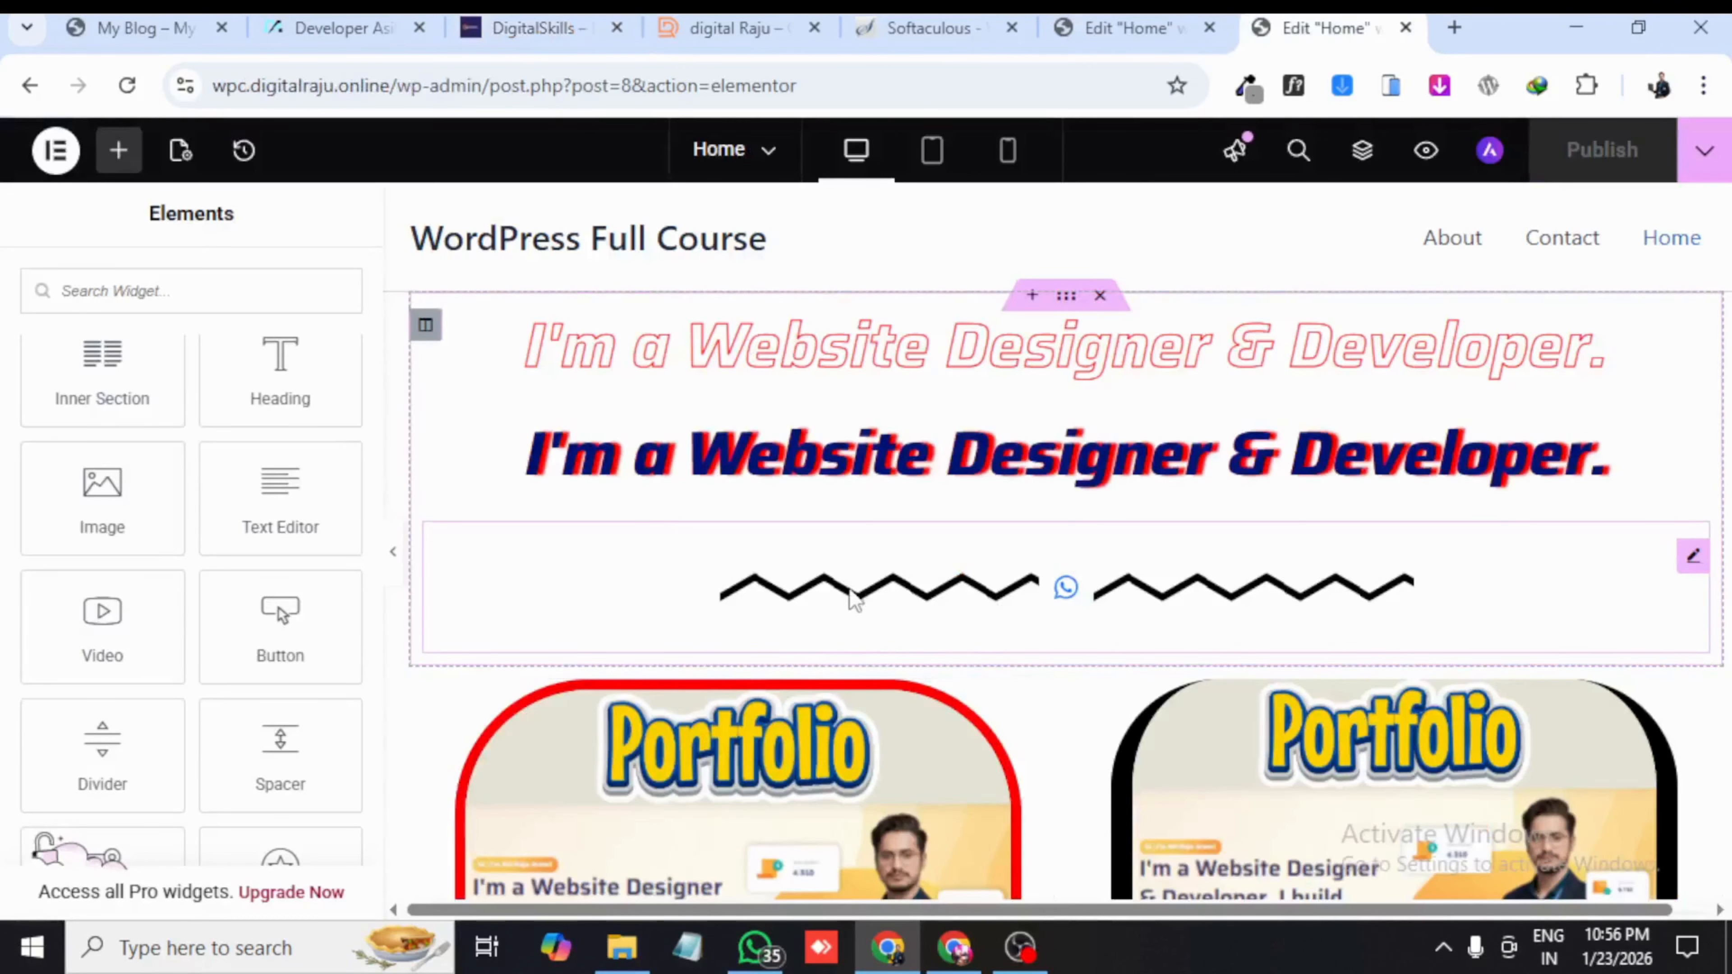
scroll(854, 599, "down", 10)
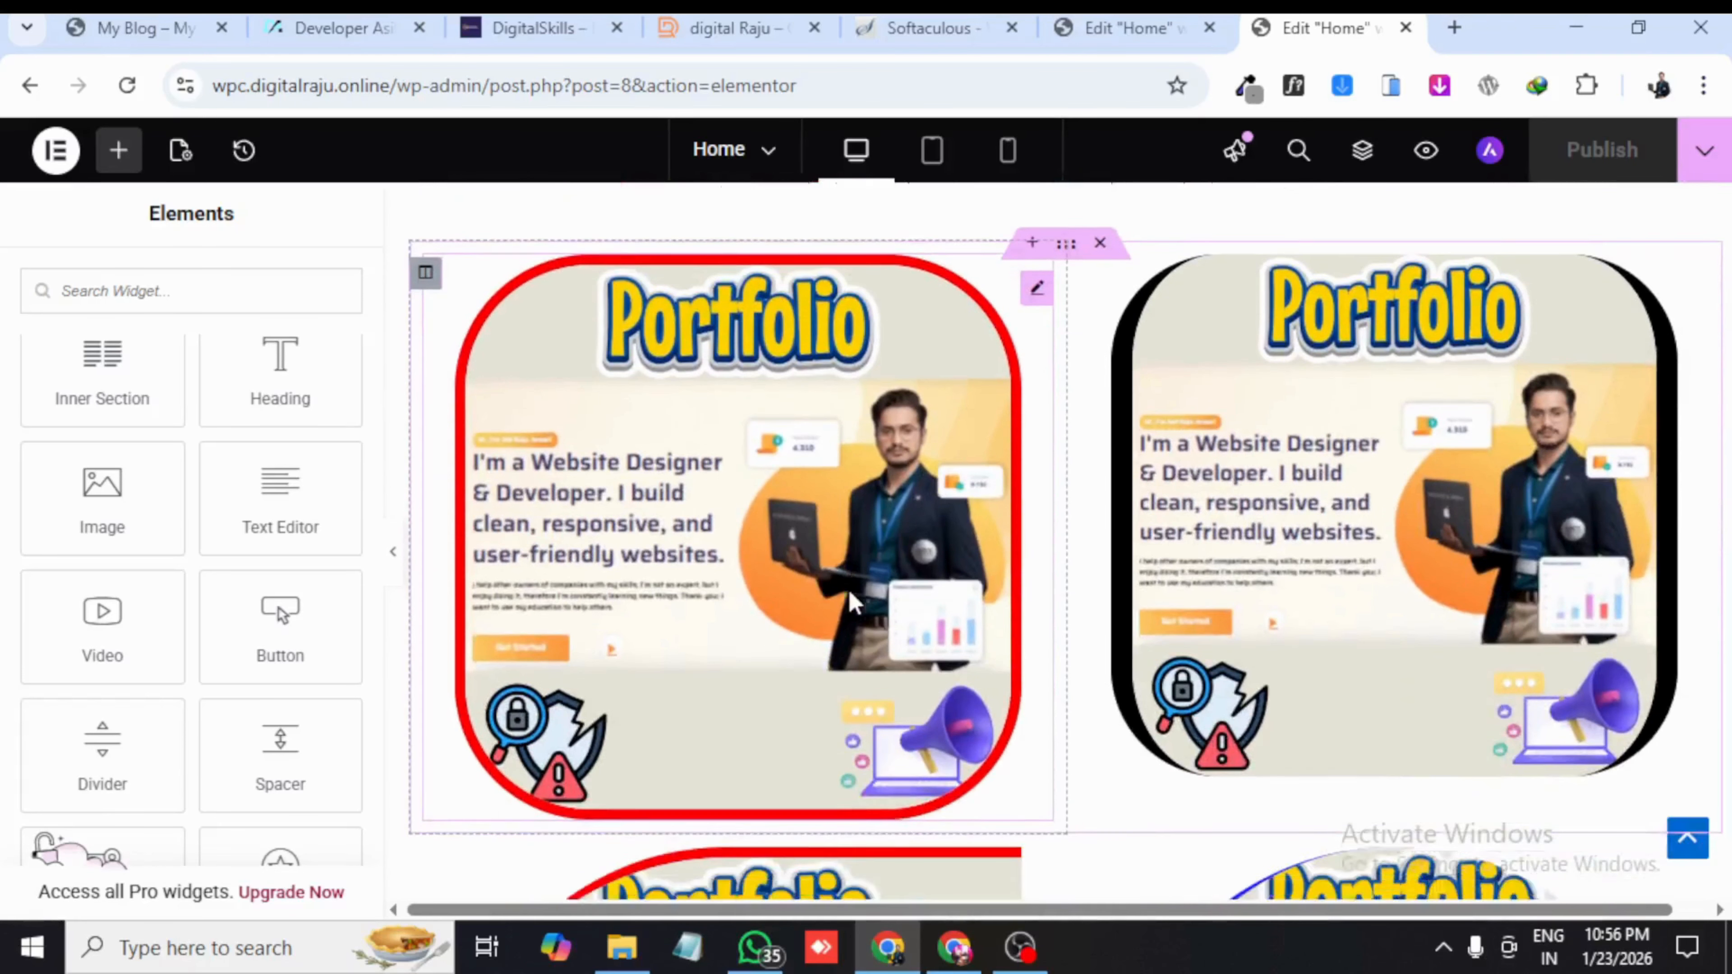
scroll(854, 599, "down", 15)
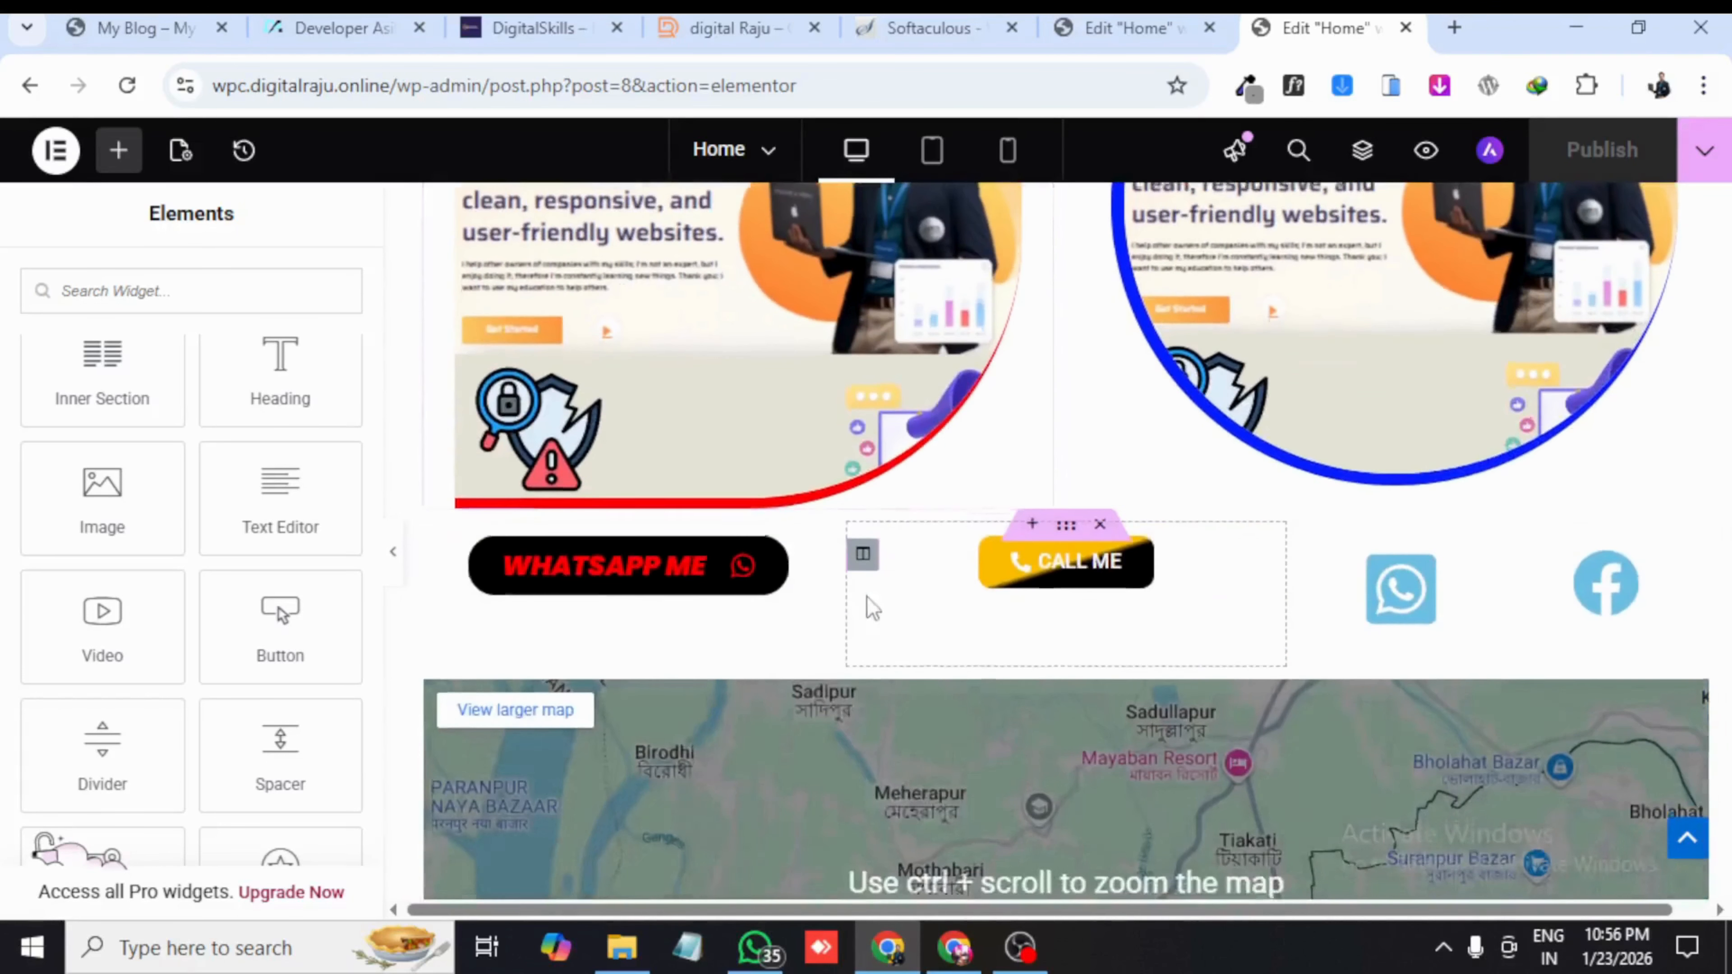
scroll(895, 599, "down", 6)
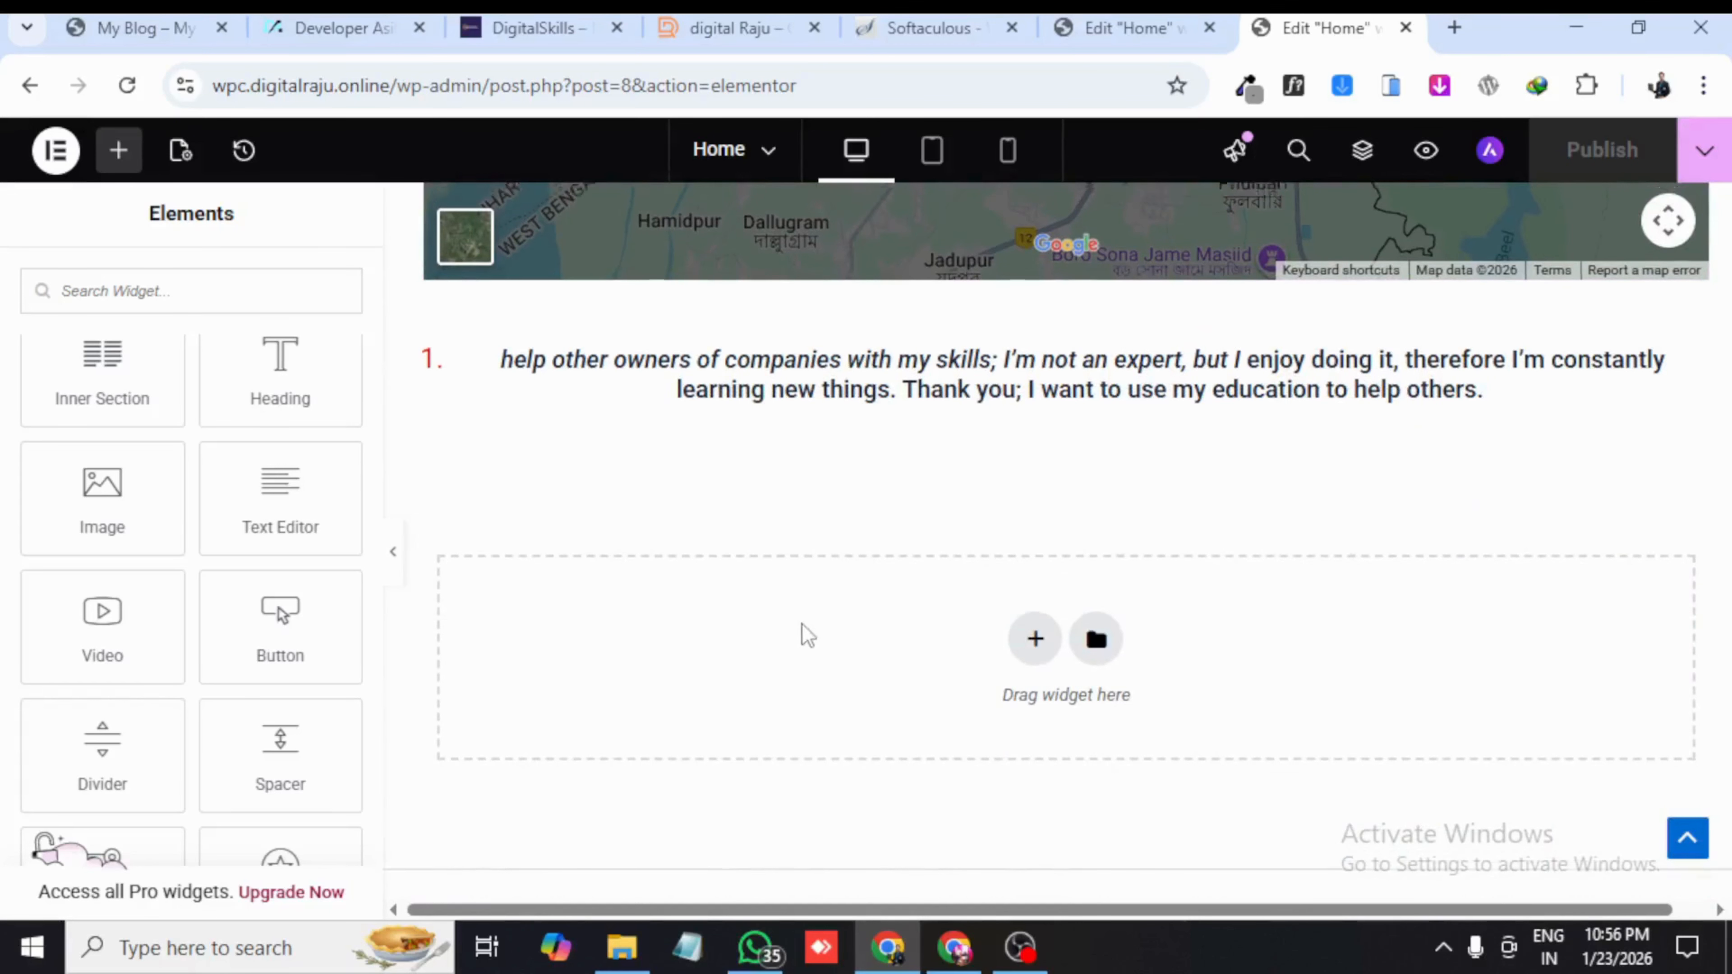
scroll(804, 630, "up", 4)
scroll(179, 442, "up", 2)
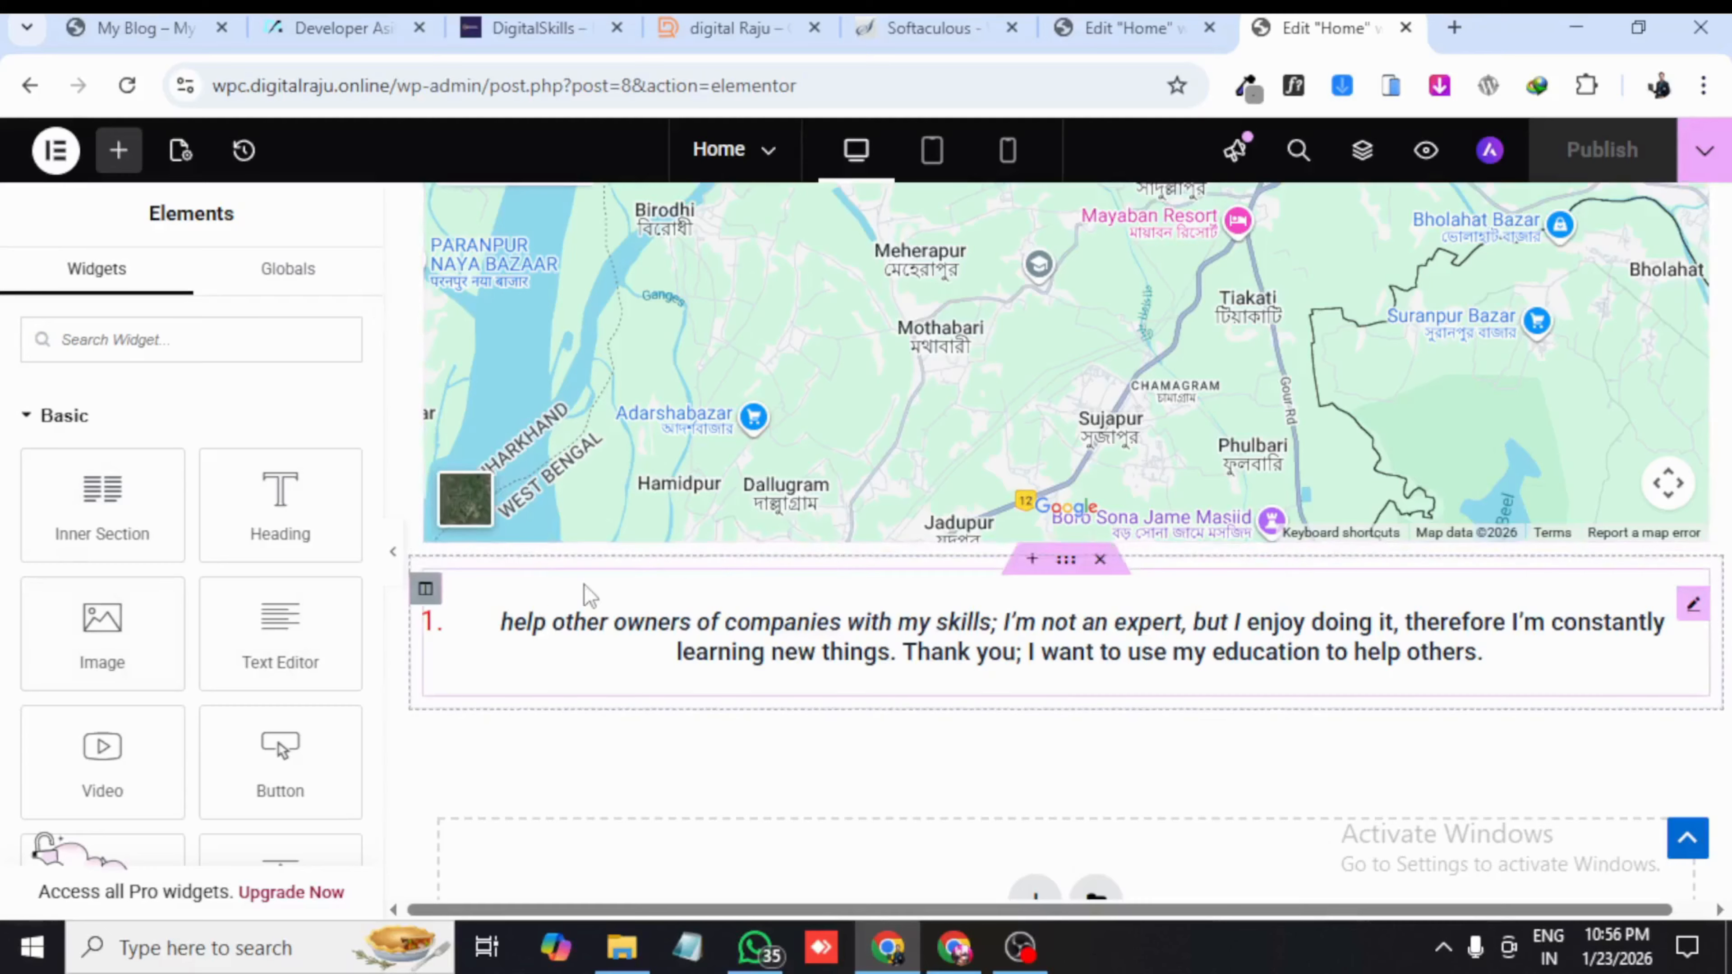
scroll(782, 586, "up", 4)
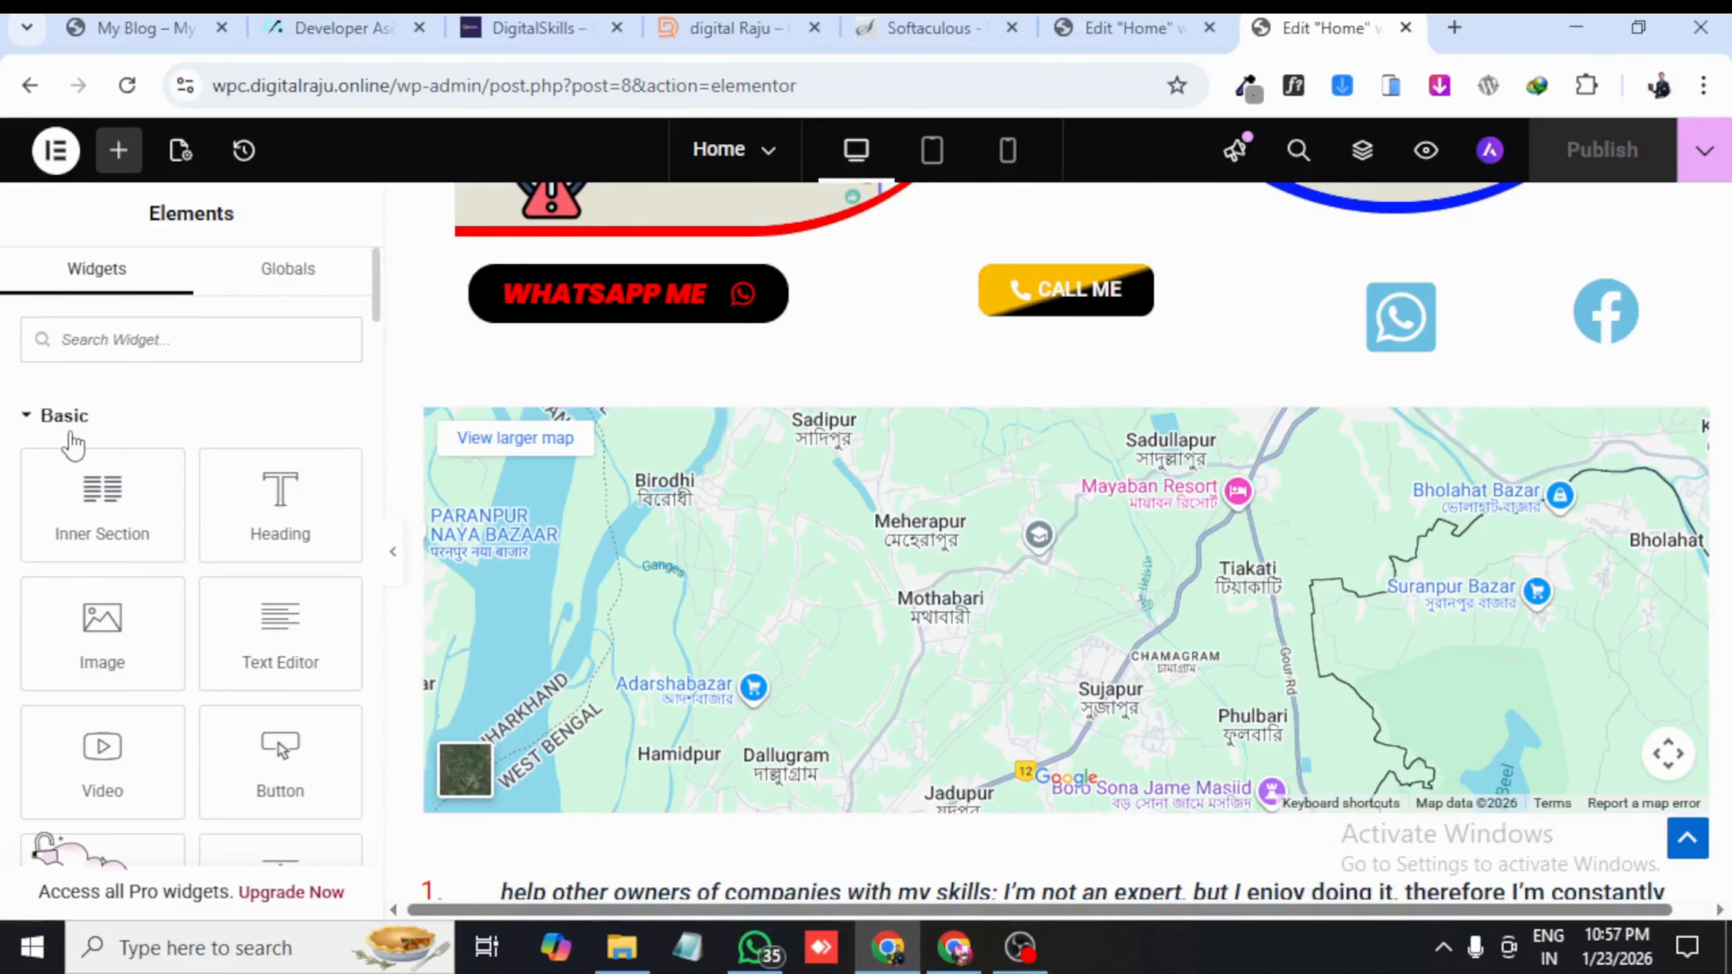
scroll(518, 539, "down", 3)
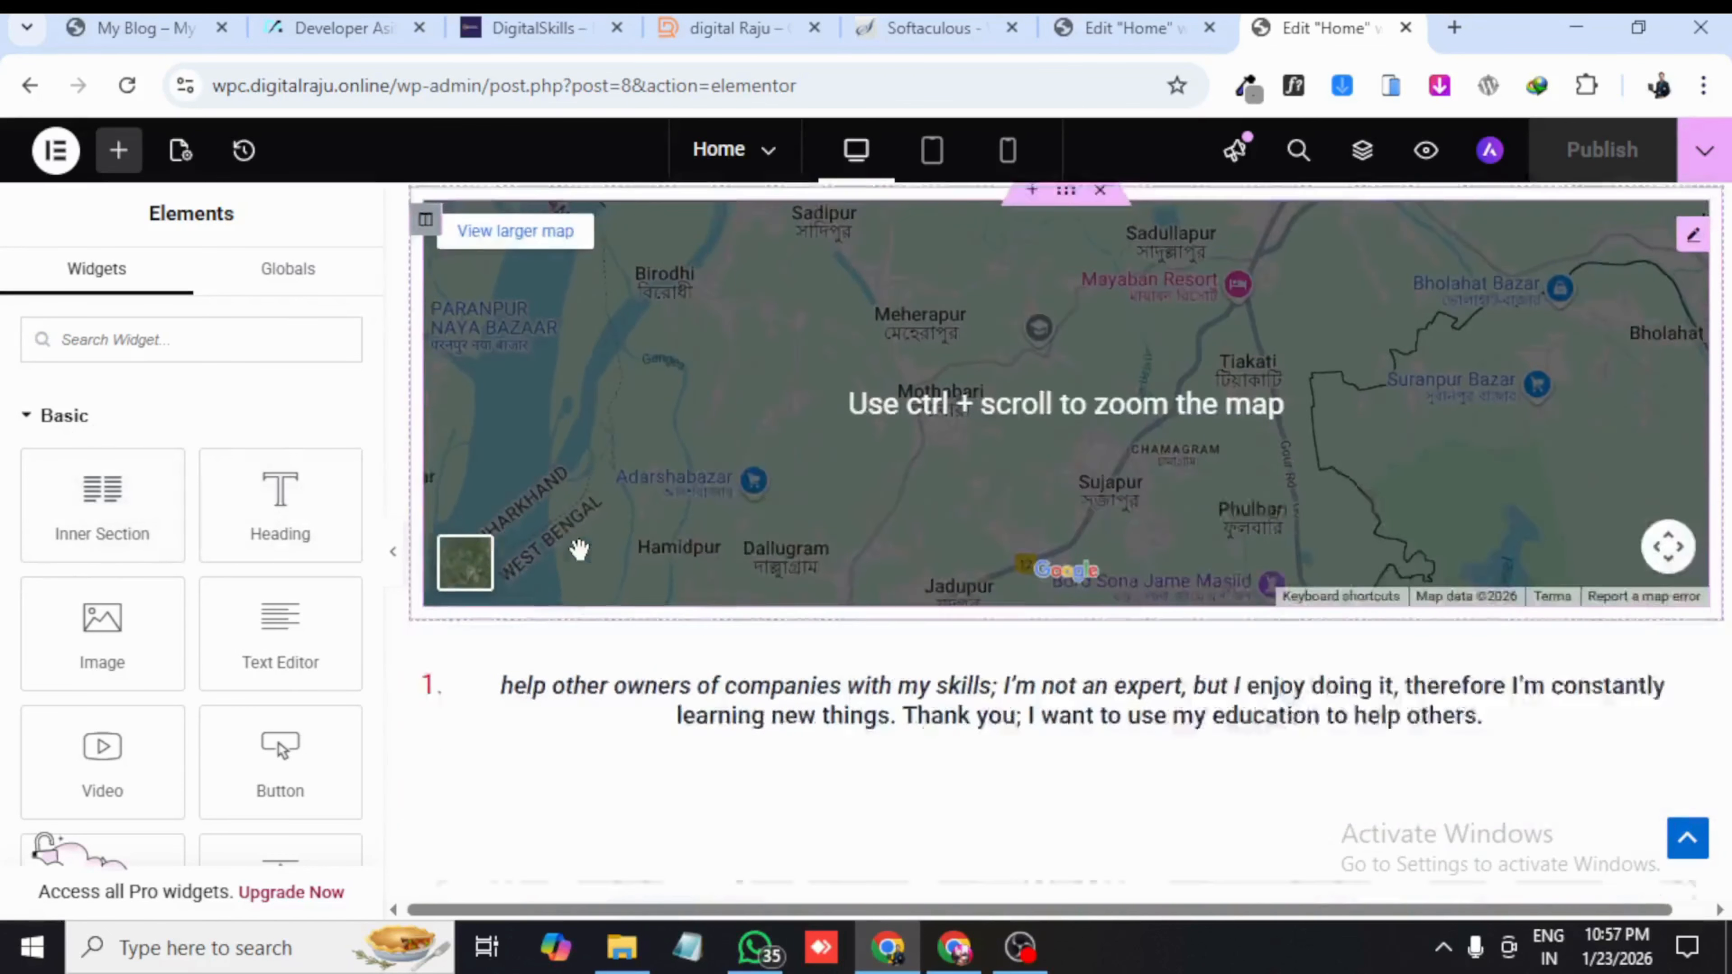
scroll(576, 550, "up", 3)
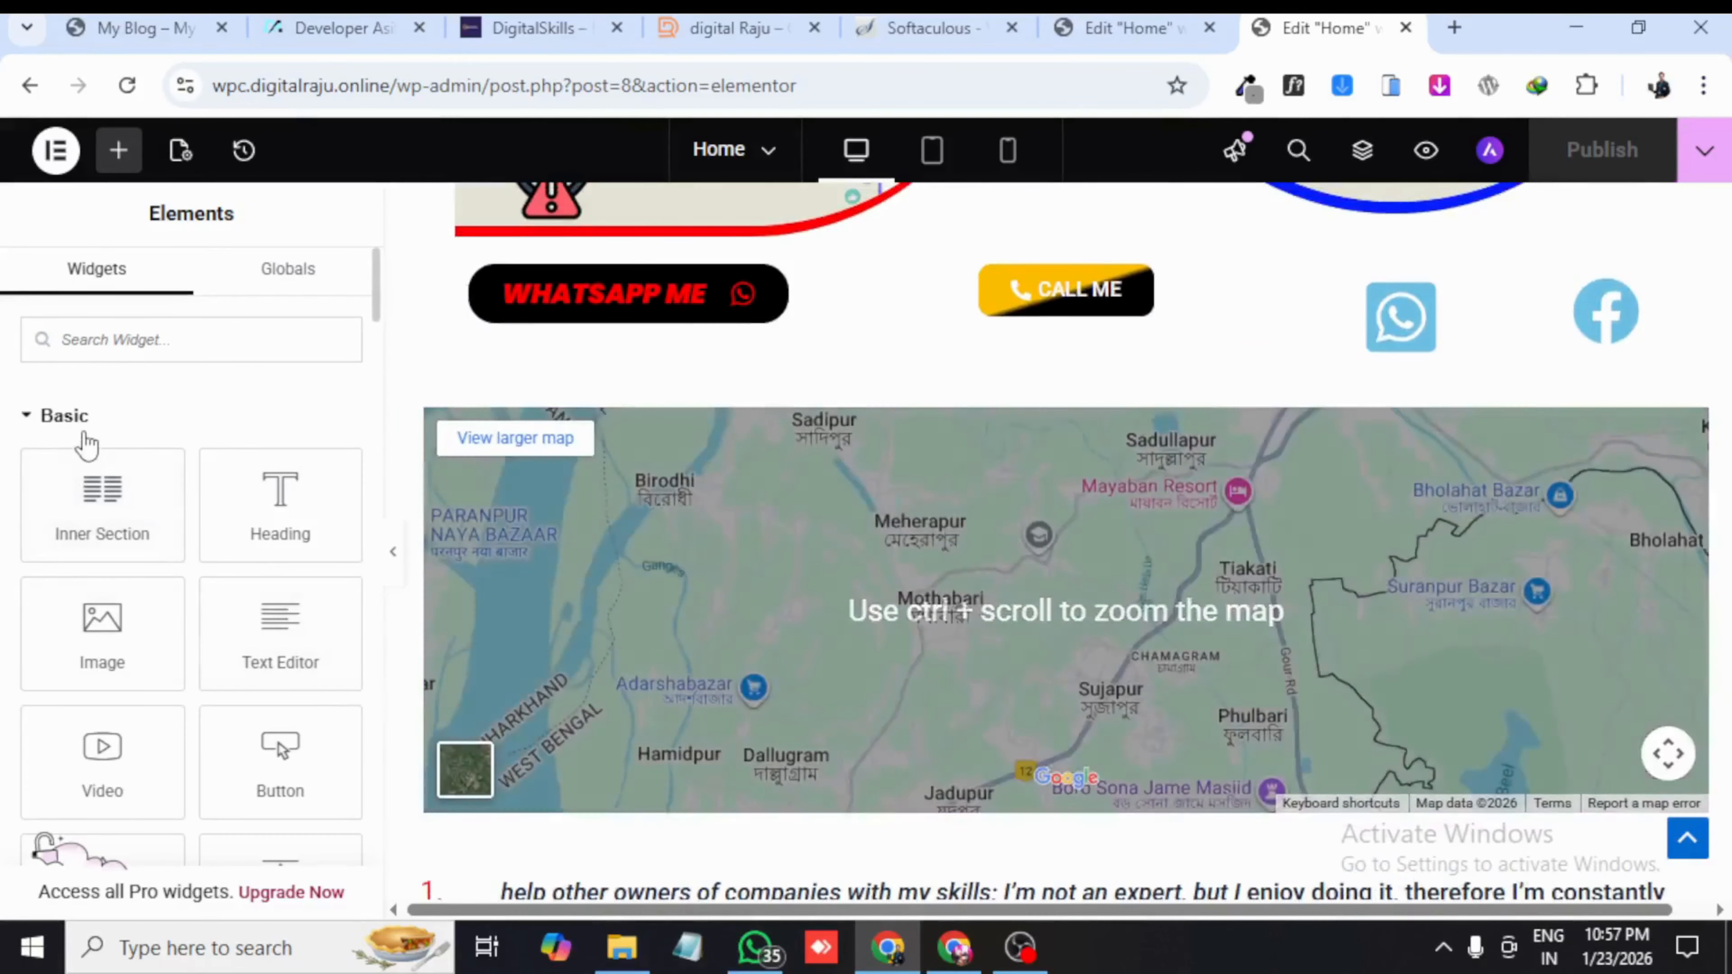
- Collapse the Basic and Pro widget groups and look through the General widgets
left_click(84, 436)
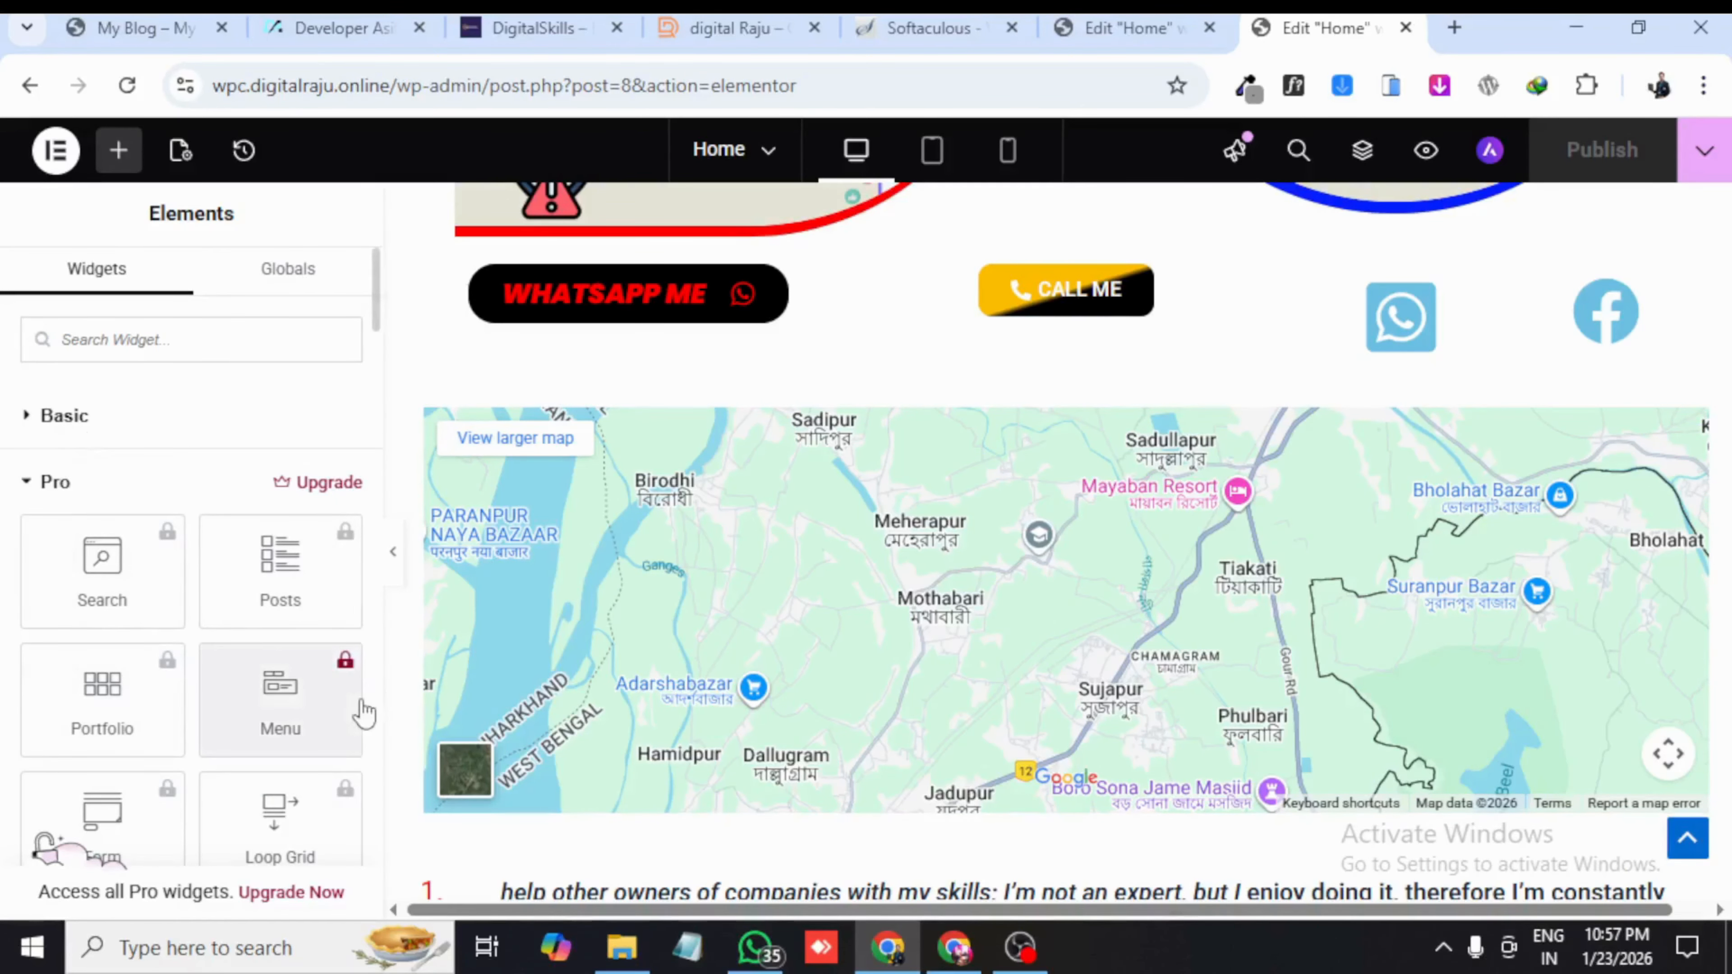
left_click(79, 494)
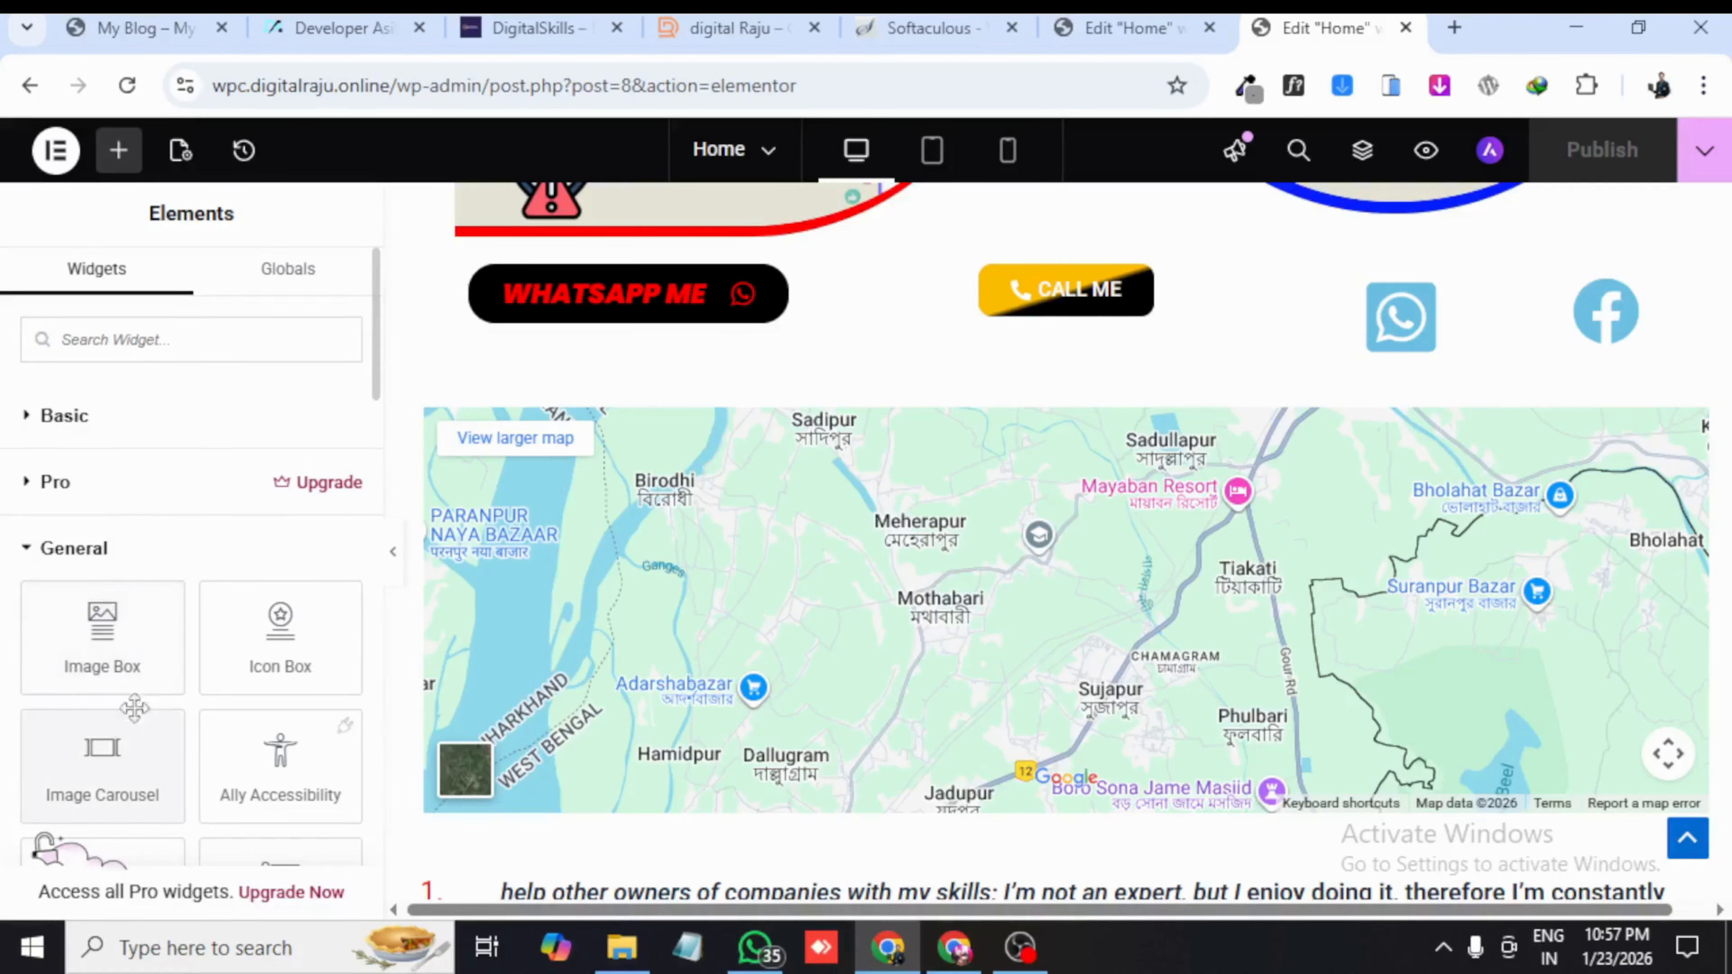
scroll(138, 709, "down", 3)
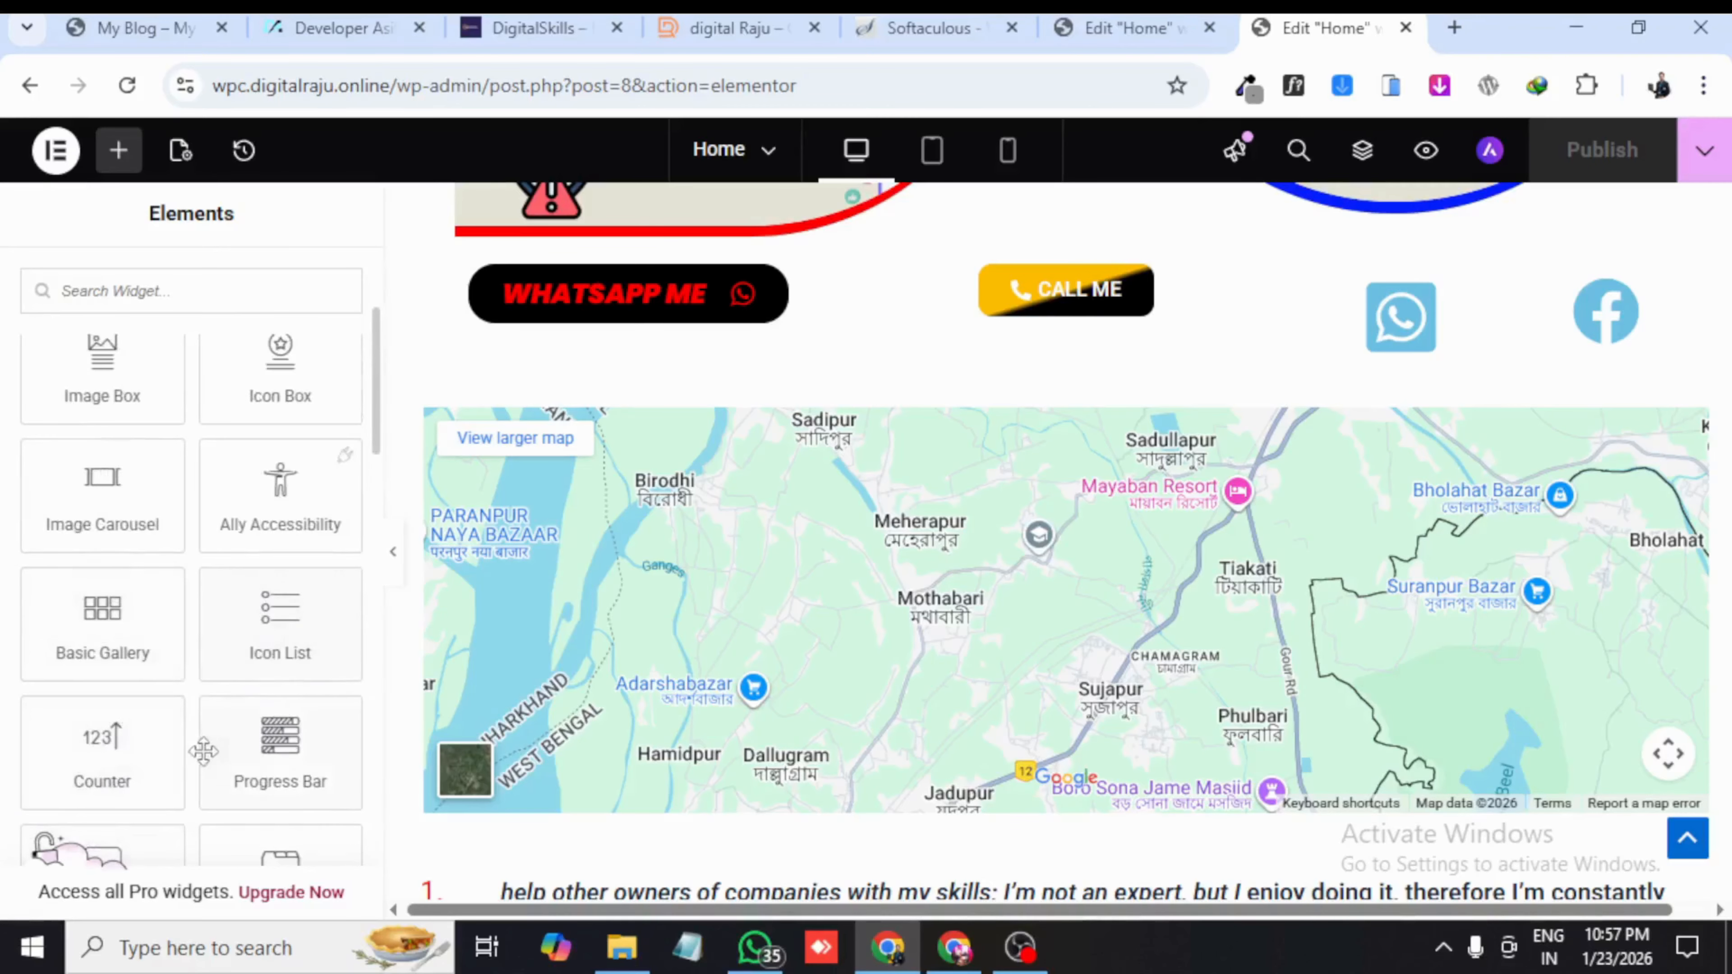
scroll(203, 769, "up", 3)
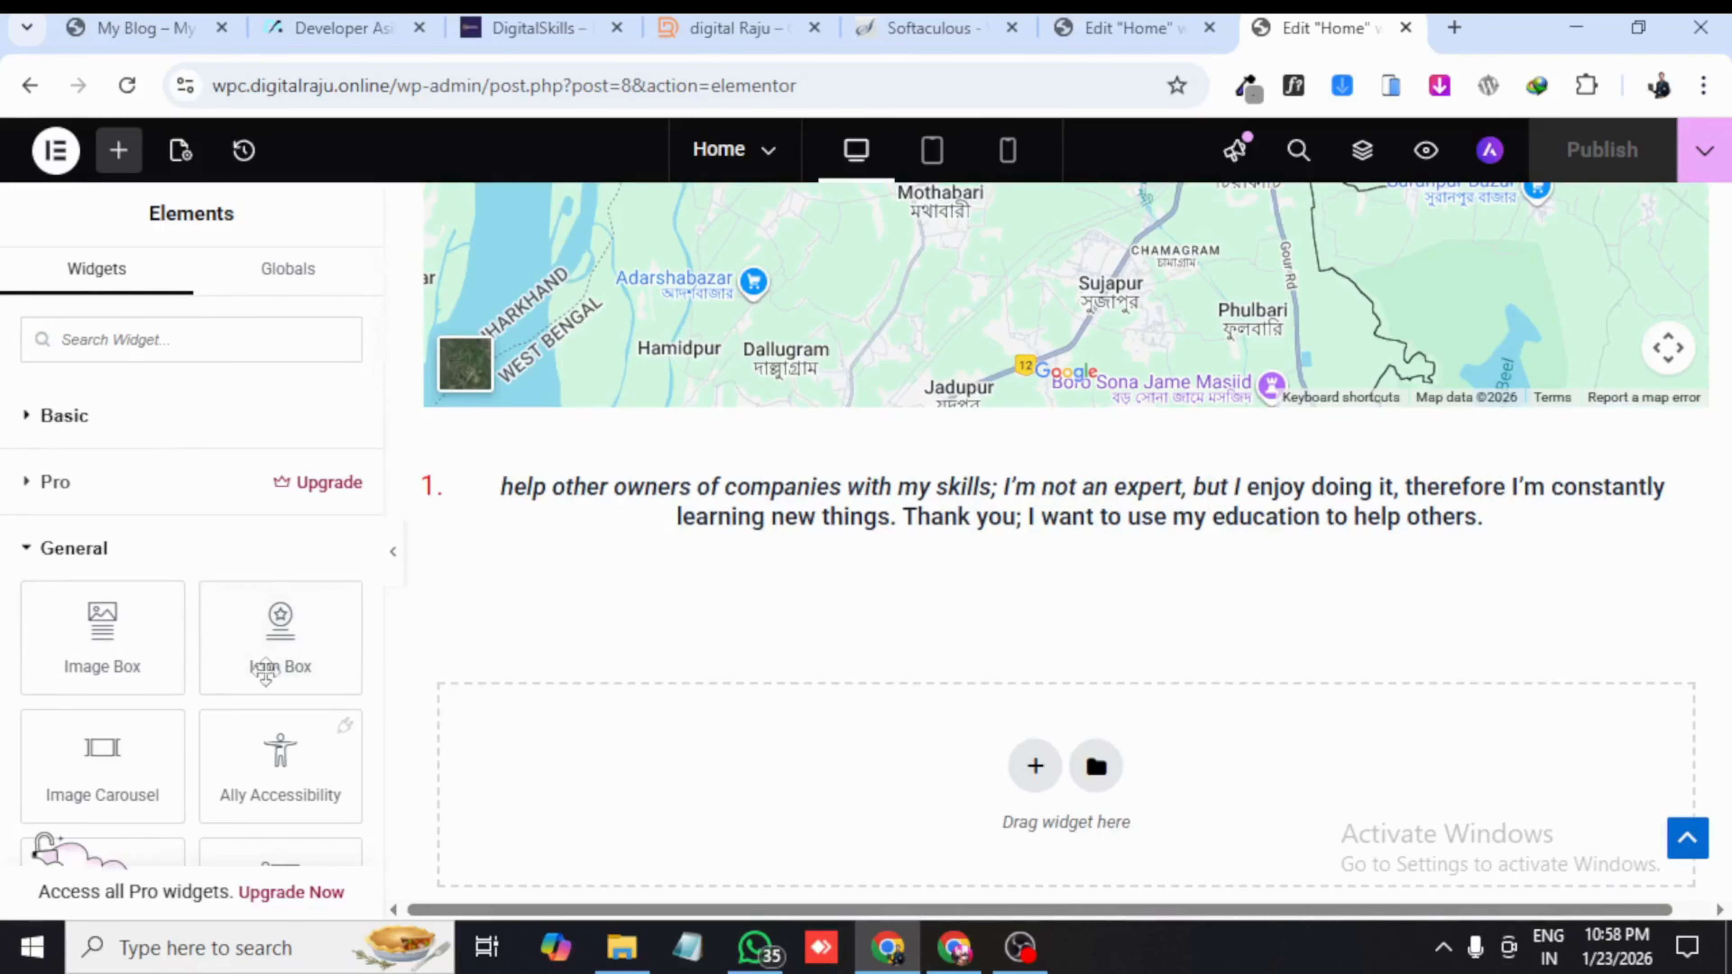
scroll(685, 599, "down", 3)
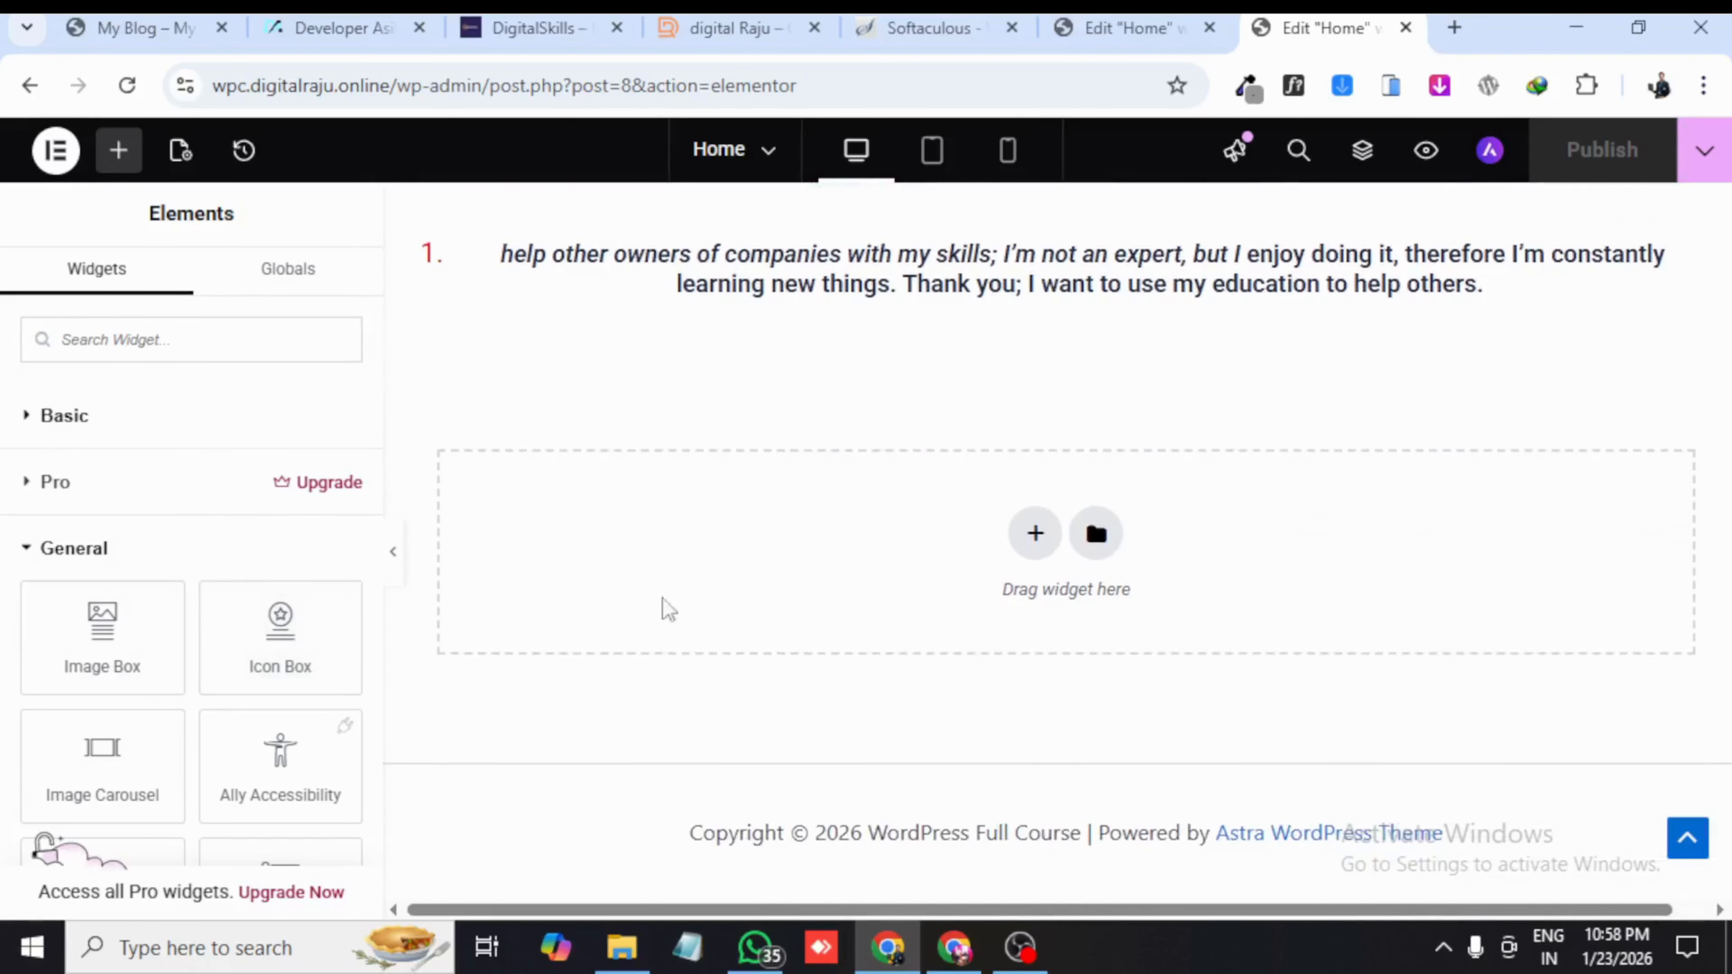
scroll(157, 620, "down", 2)
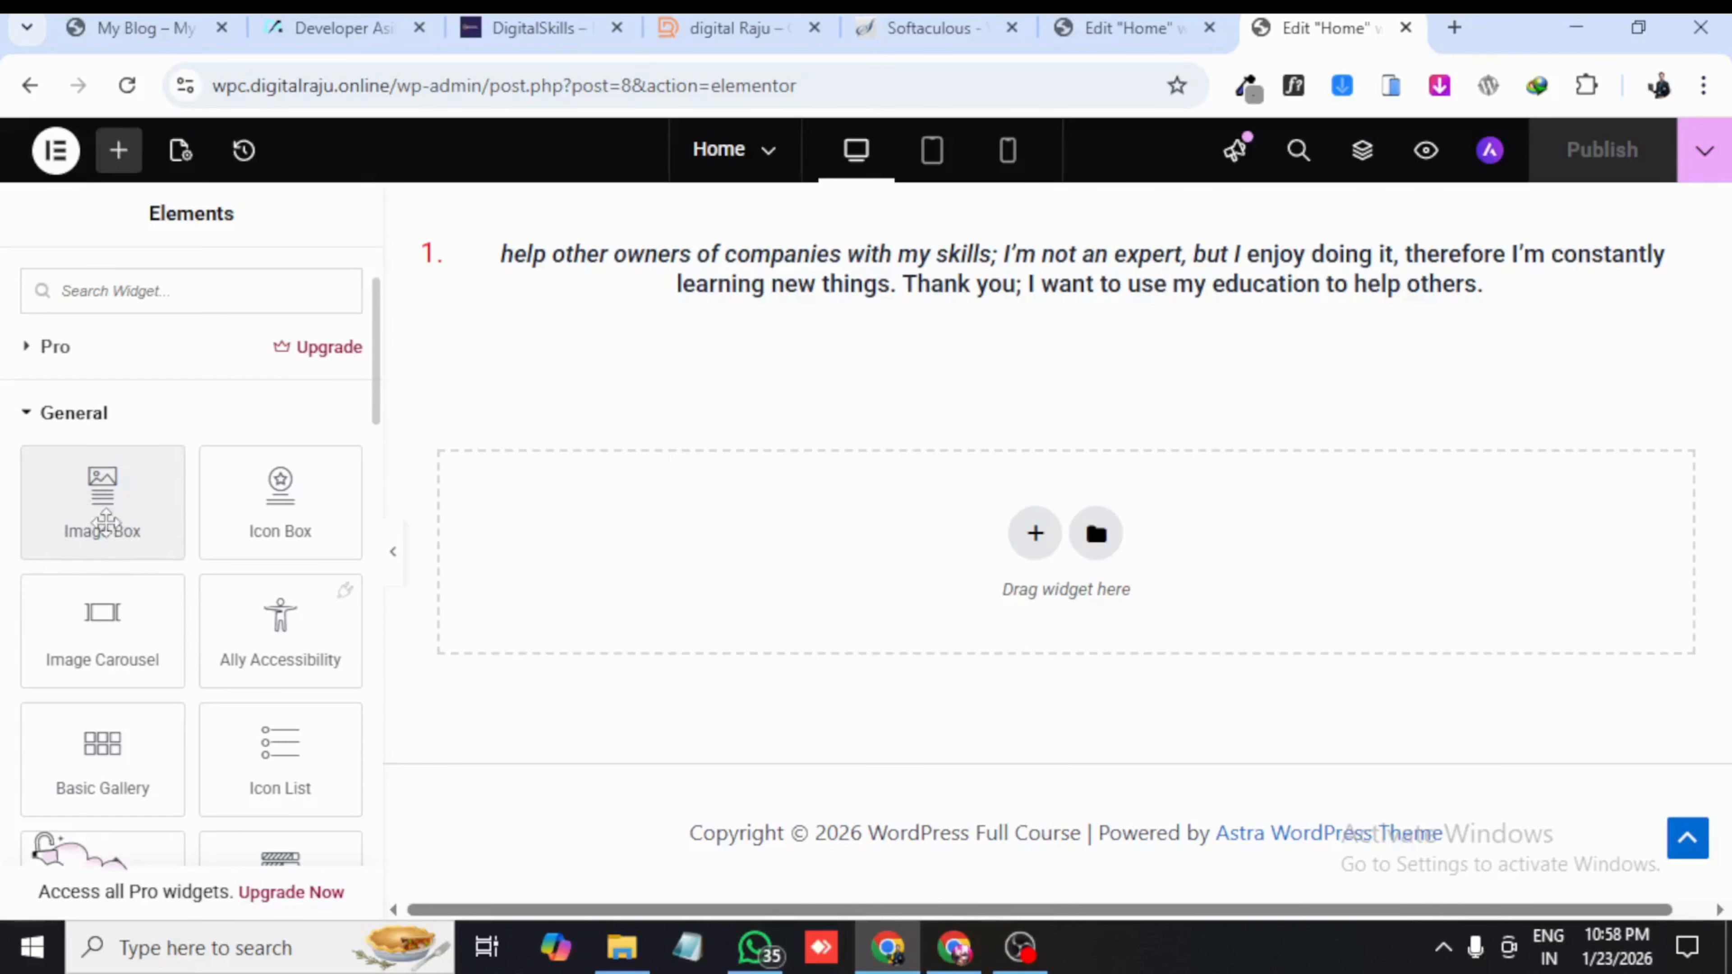
- Examine the core values cards on the developer portfolio site and the feature boxes on the DigitalSkills site as examples
left_click(344, 27)
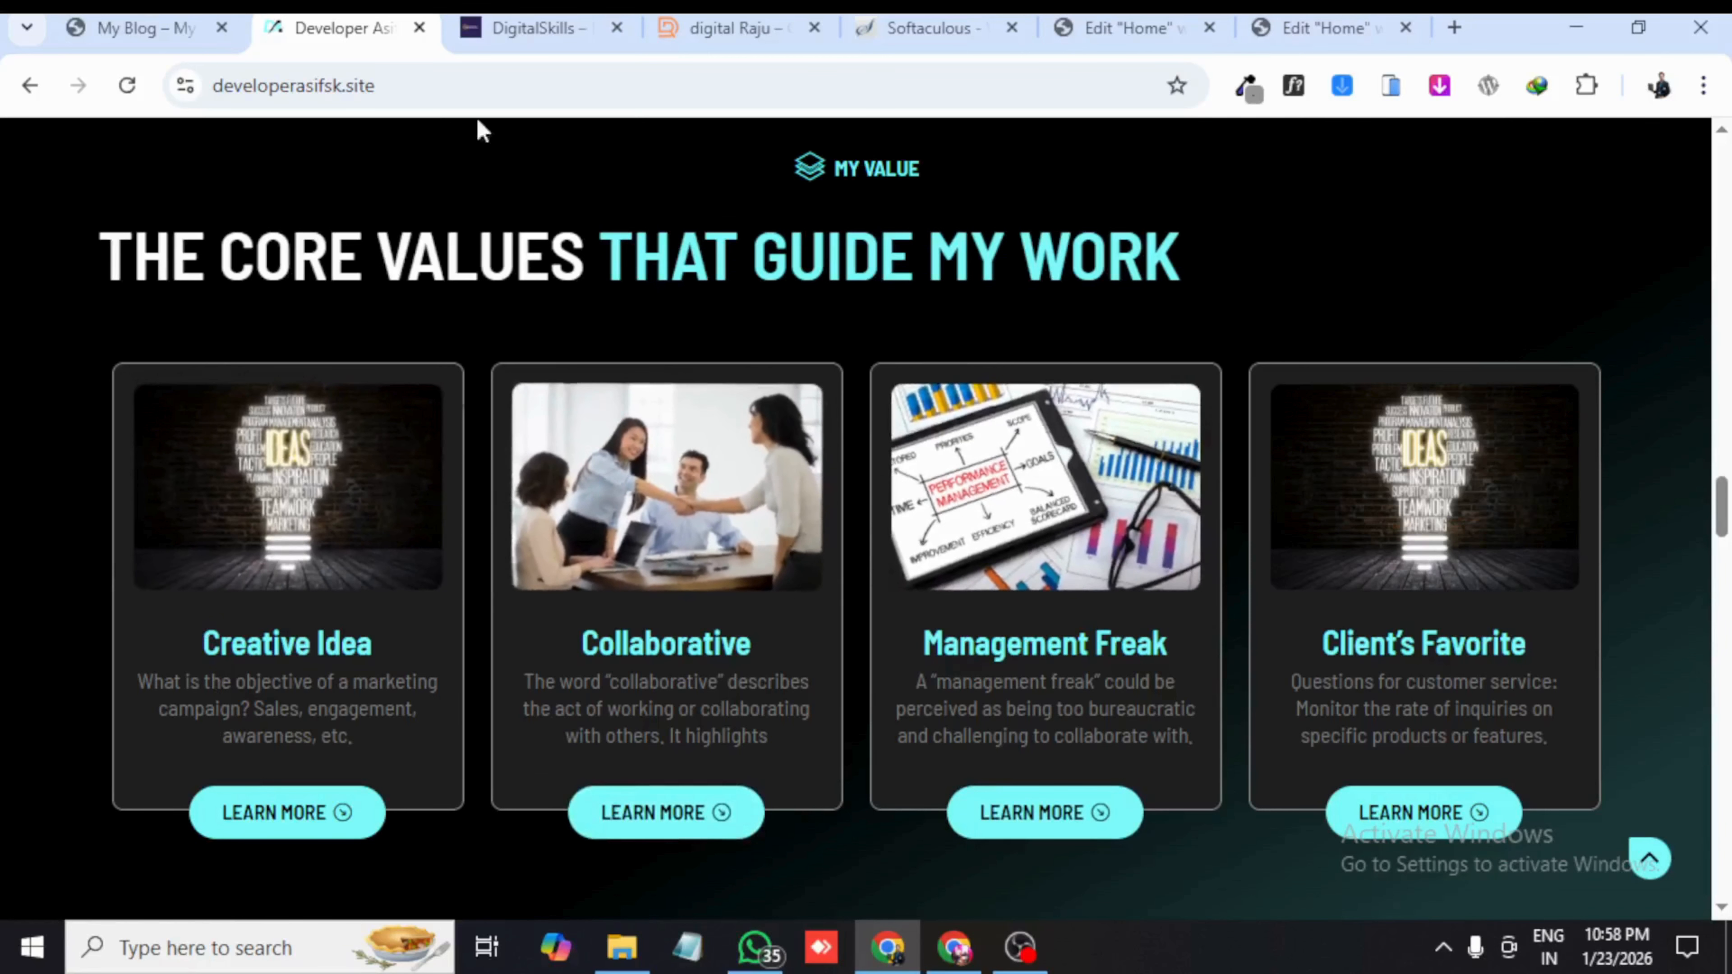
left_click(519, 28)
scroll(409, 681, "down", 3)
scroll(483, 564, "up", 3)
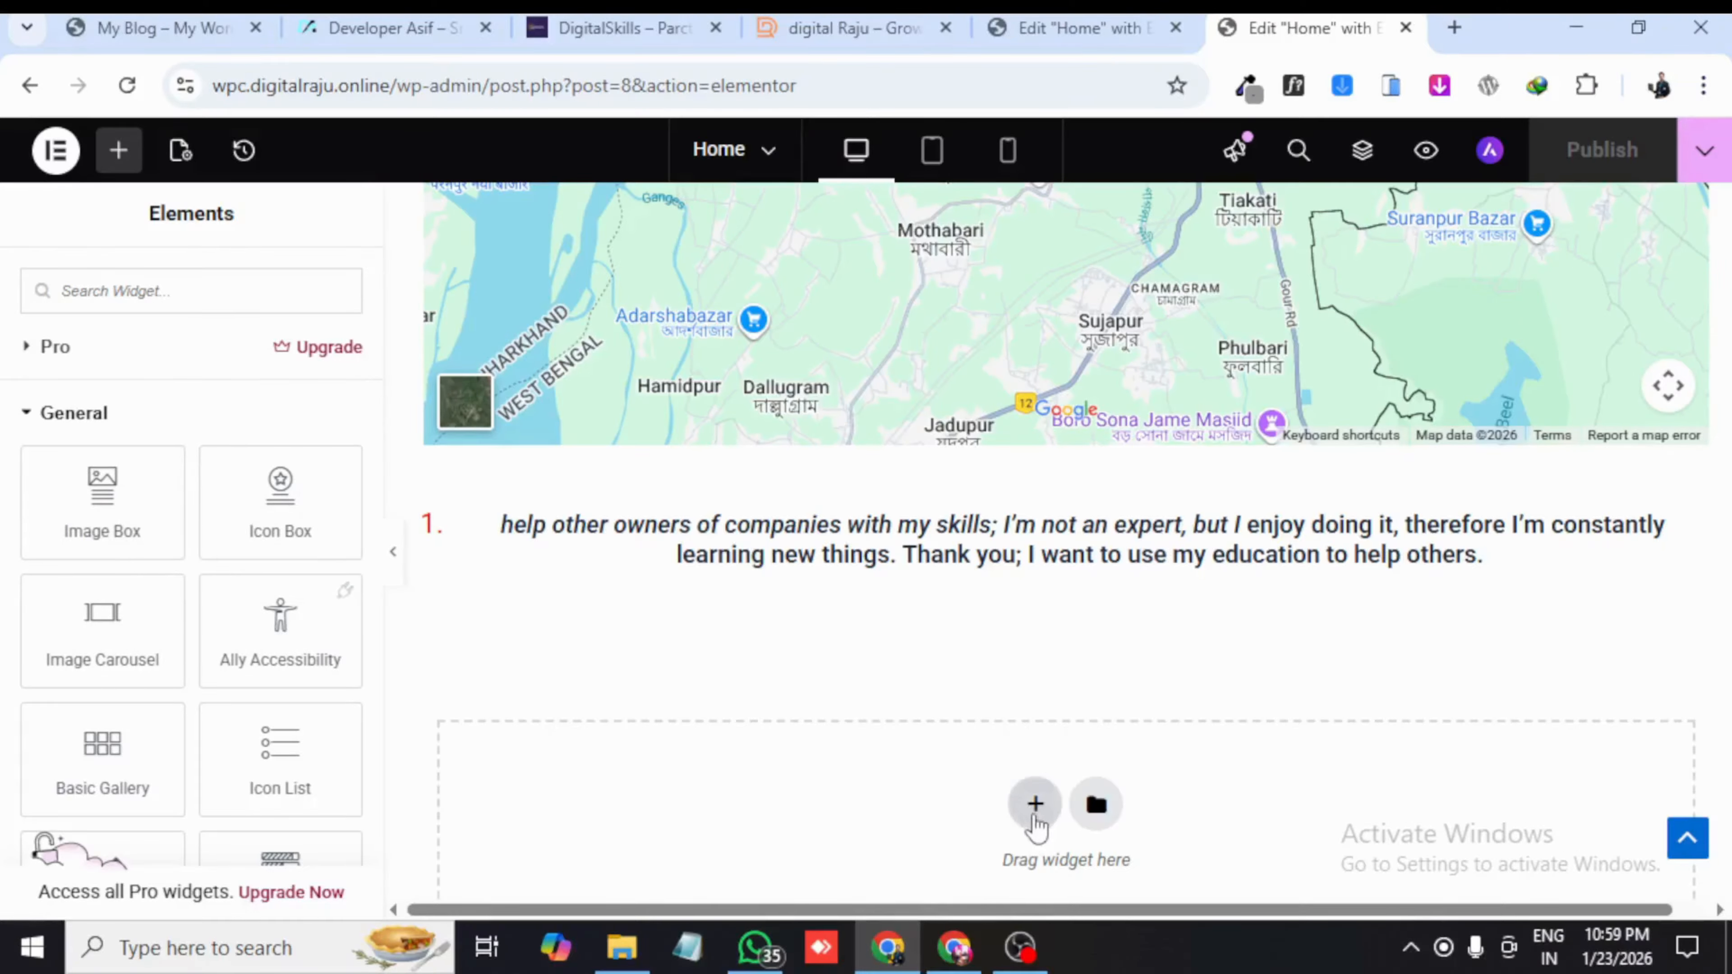
- Add a two-equal-column section below the numbered text on the Home page and place an Image Box widget in its first column
left_click(1034, 810)
scroll(928, 789, "down", 2)
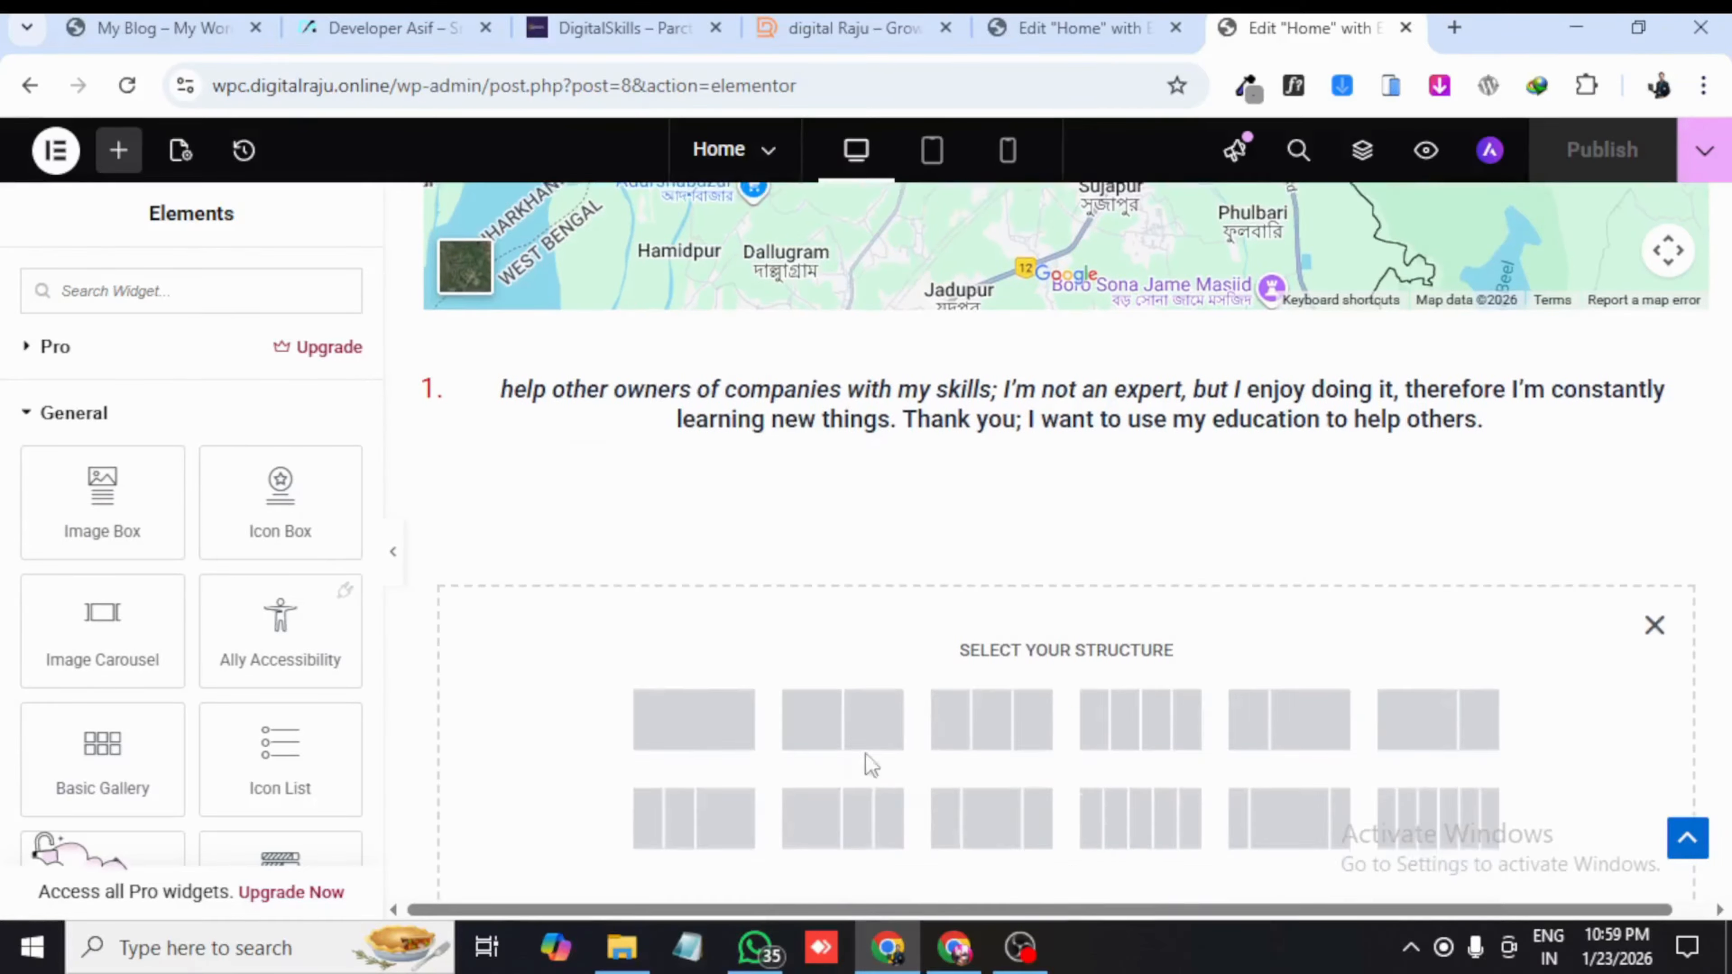
left_click(840, 728)
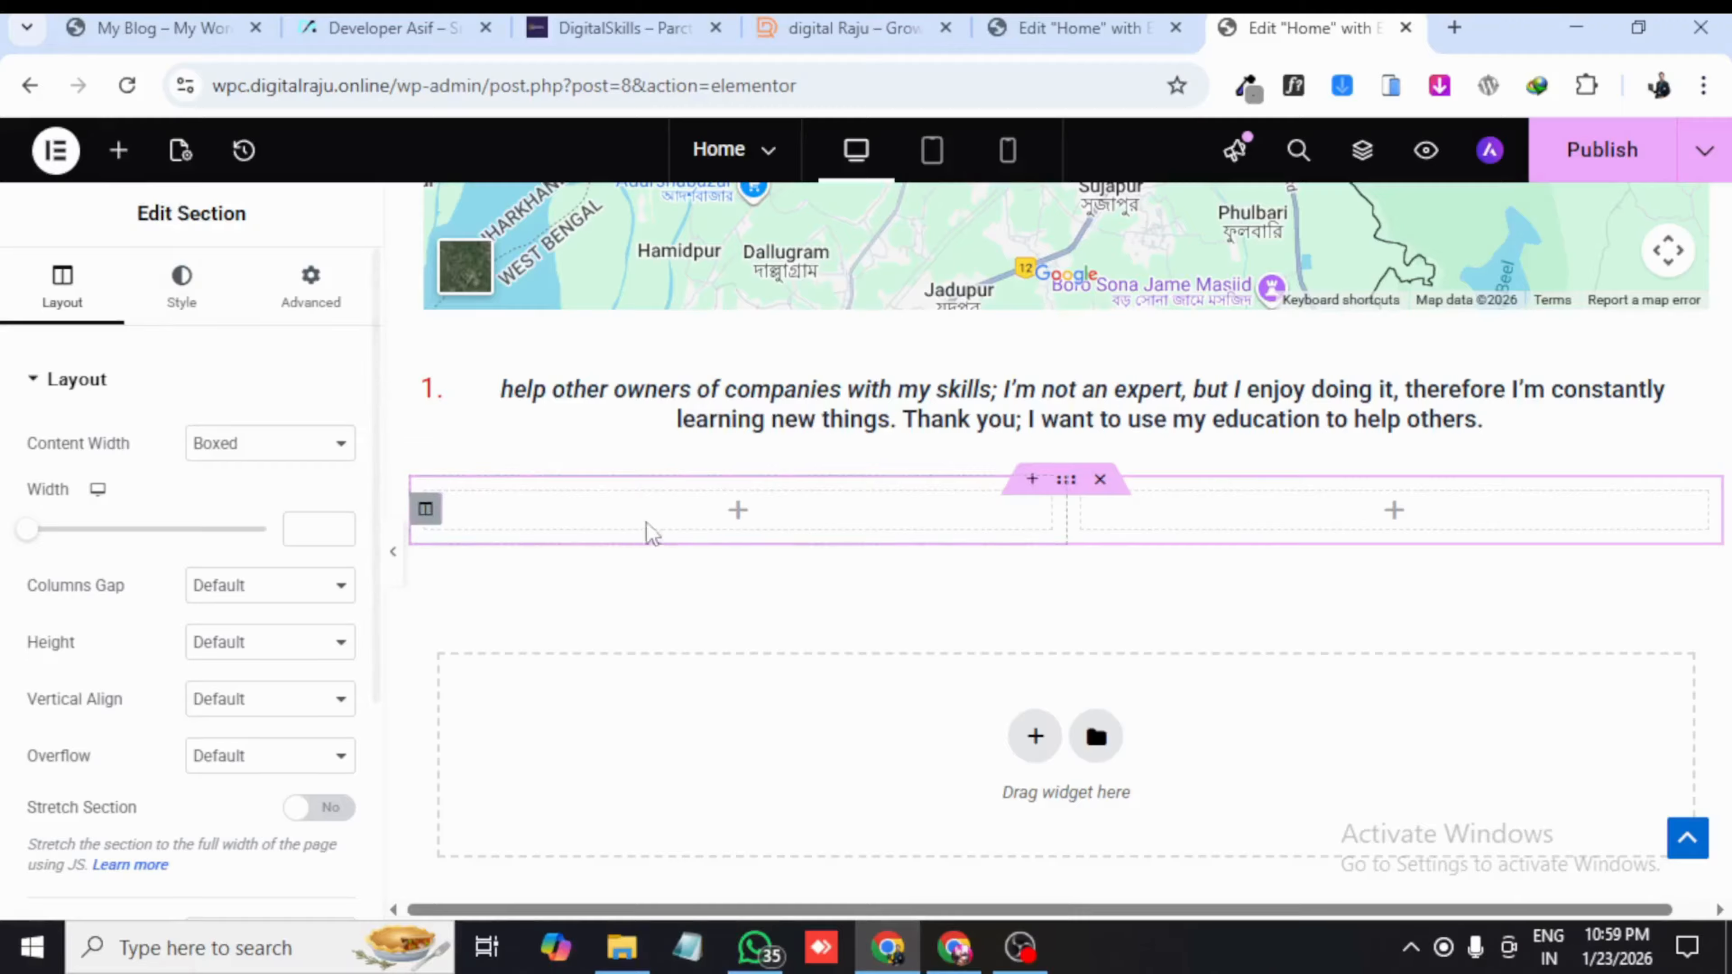
left_click(742, 511)
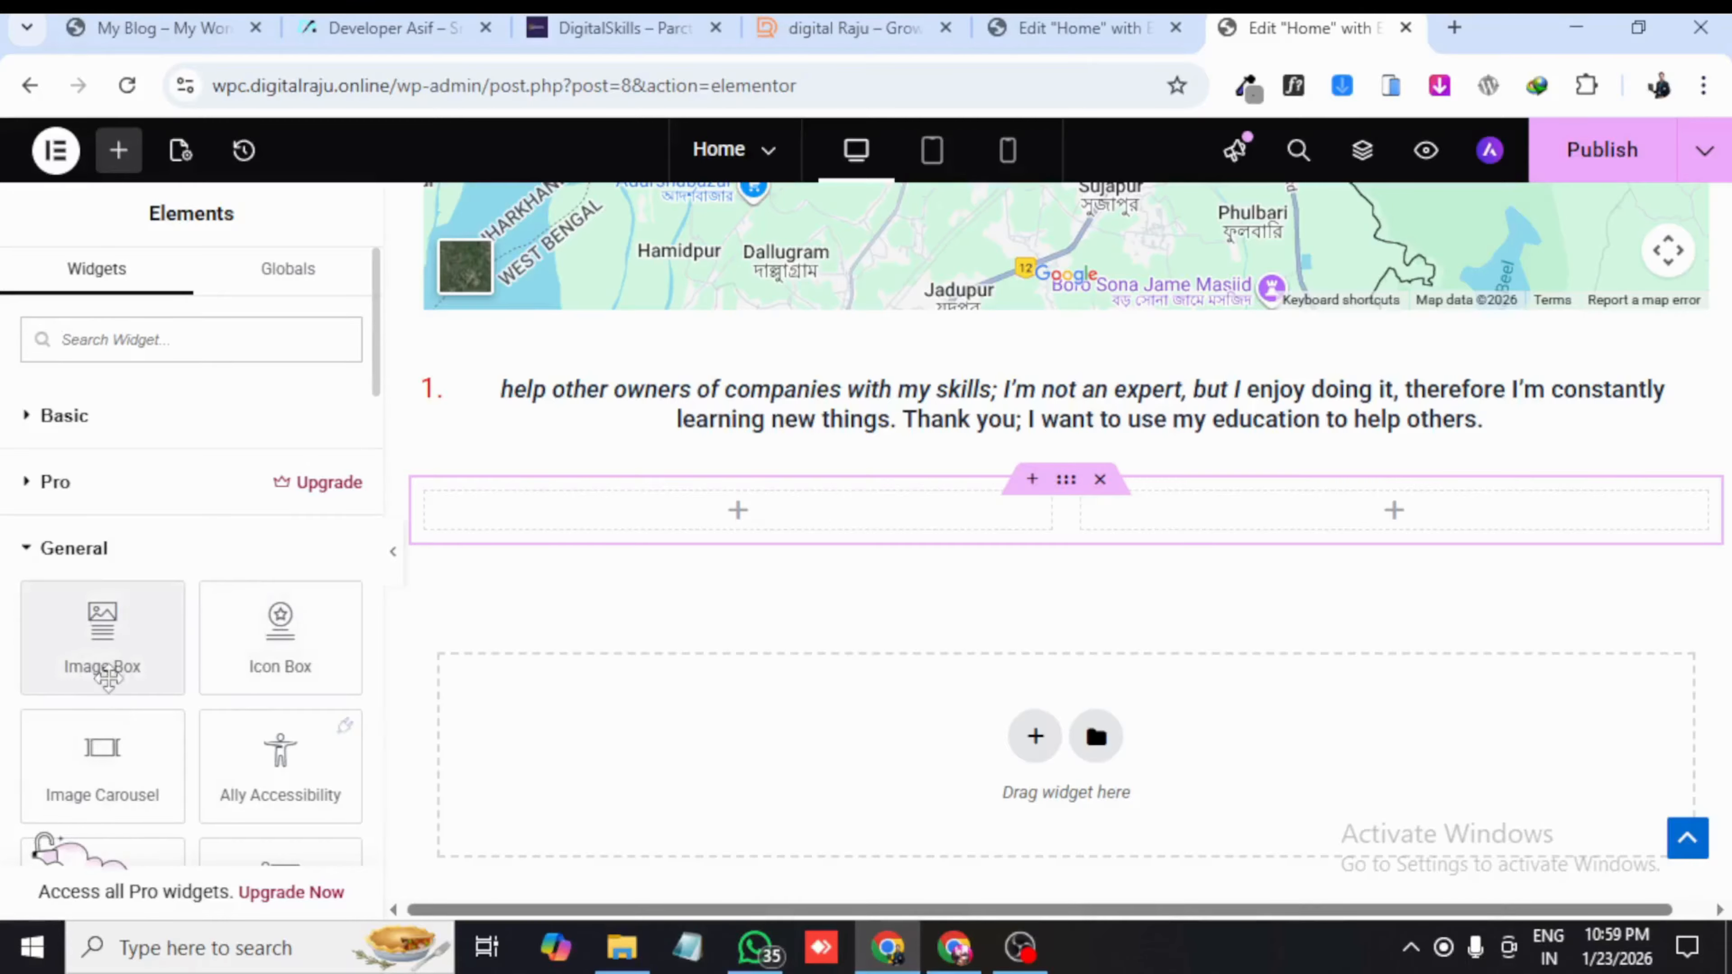
left_click_drag(106, 672, 747, 515)
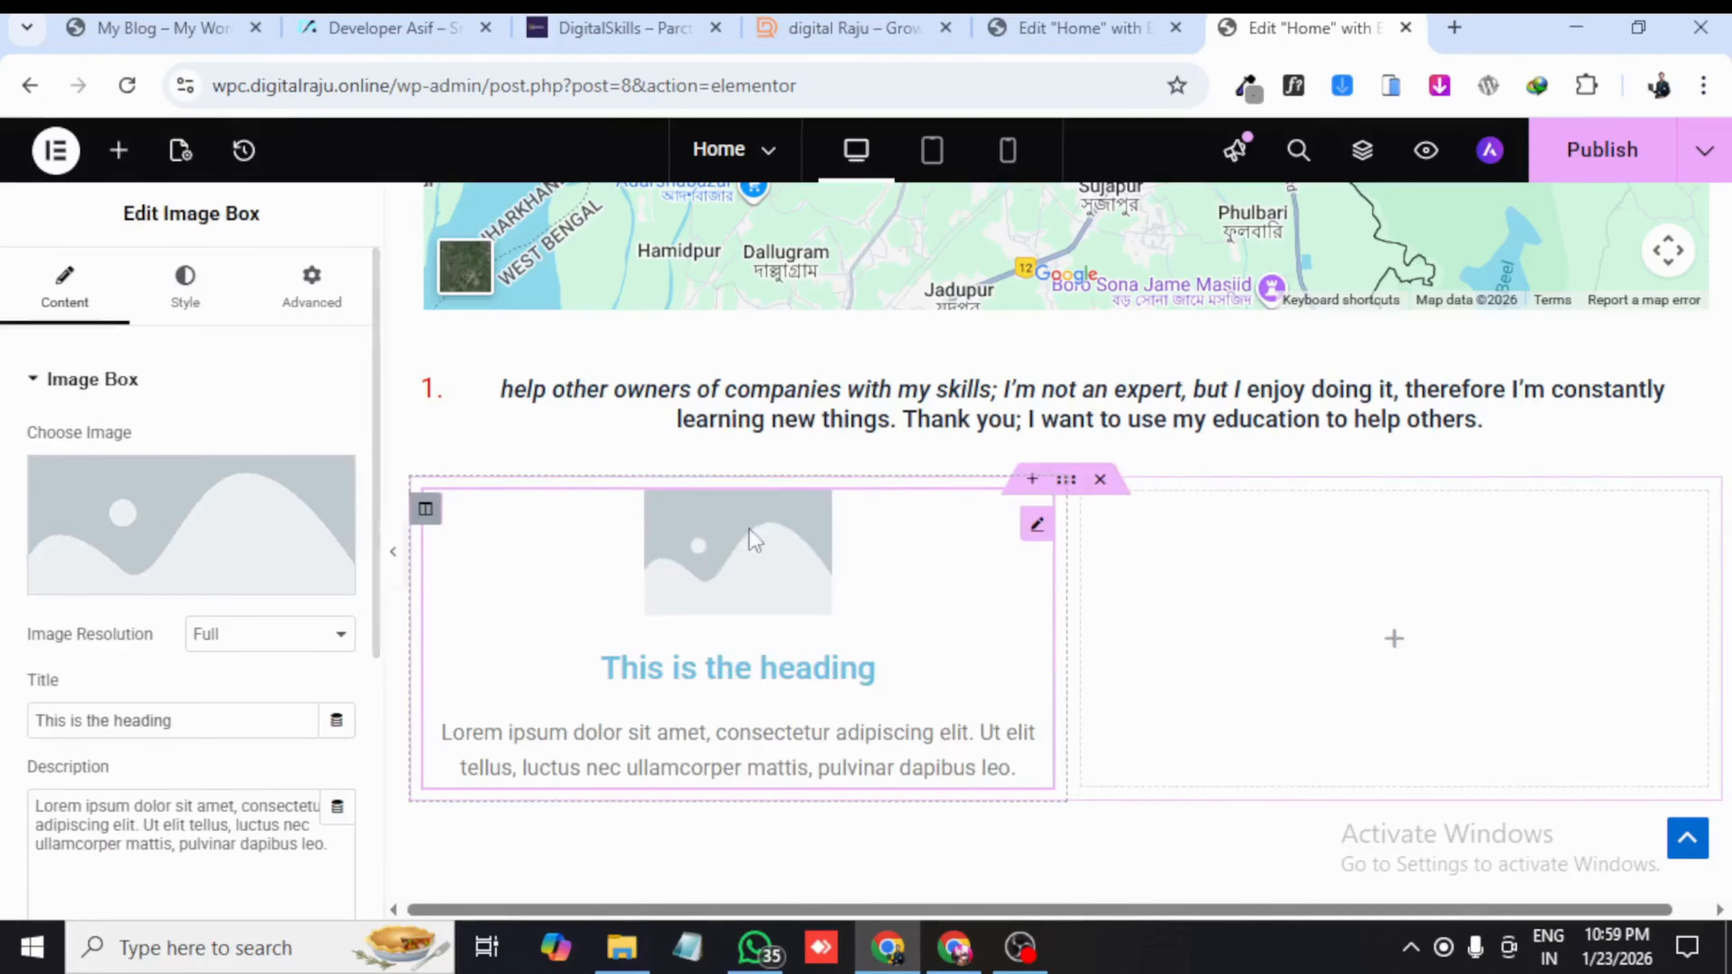
- Open the media picker for the image box's image
mouse_move(173, 548)
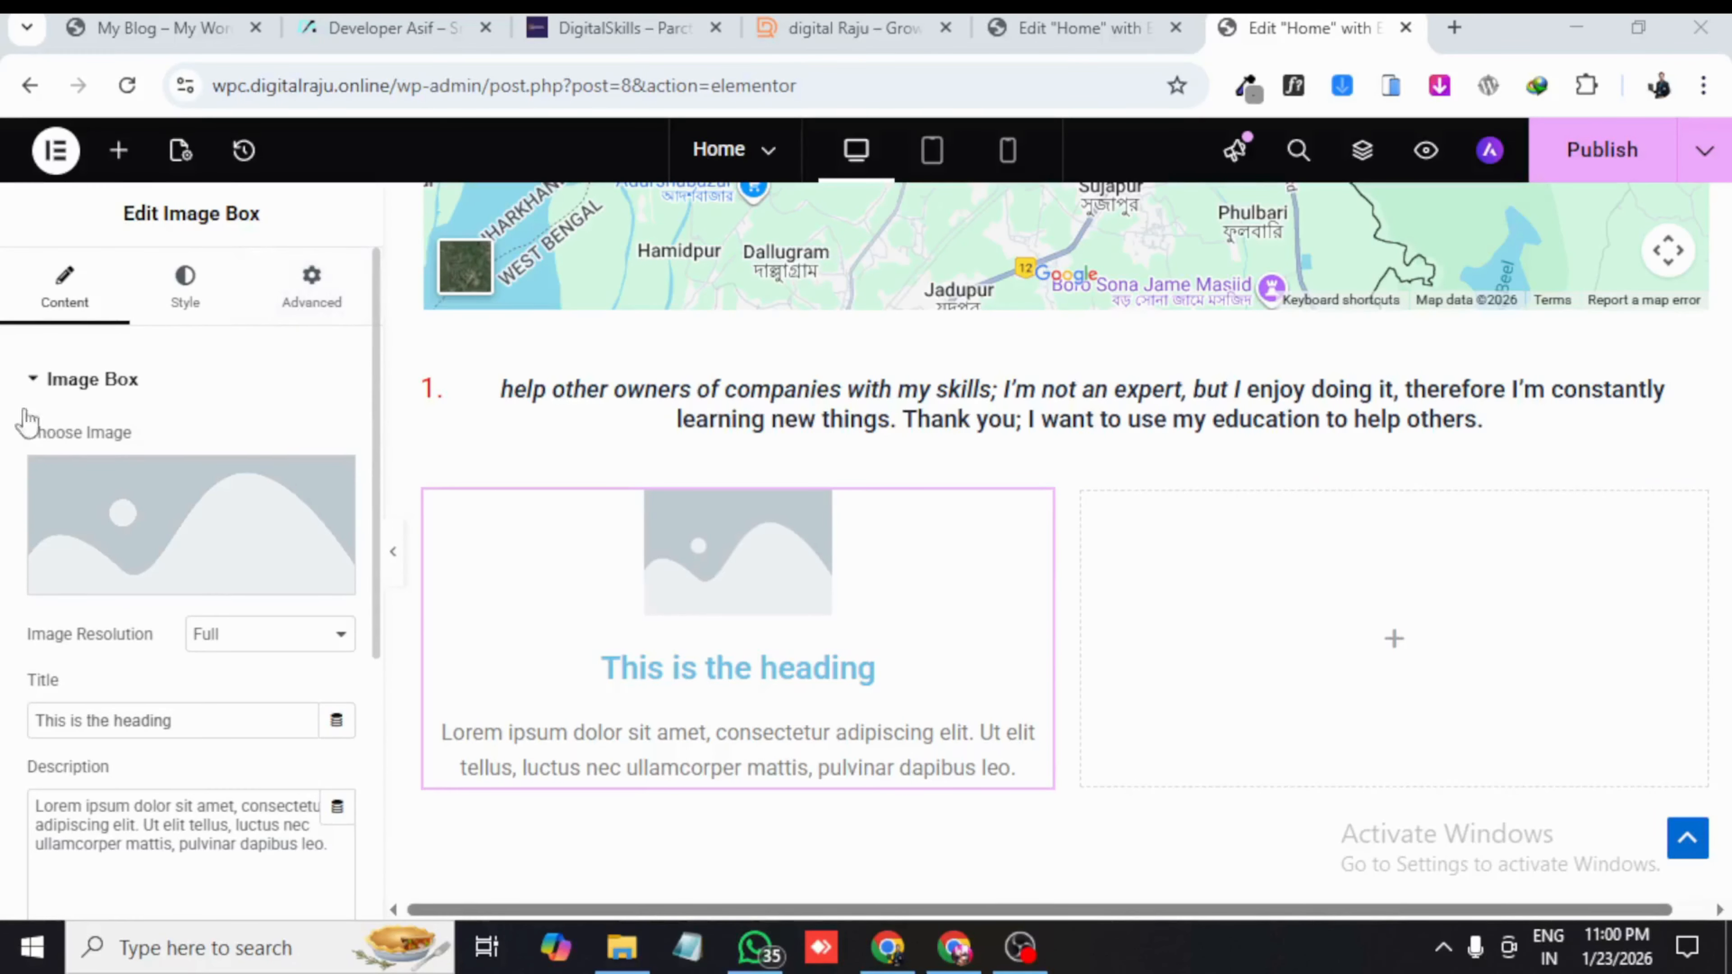
mouse_move(117, 530)
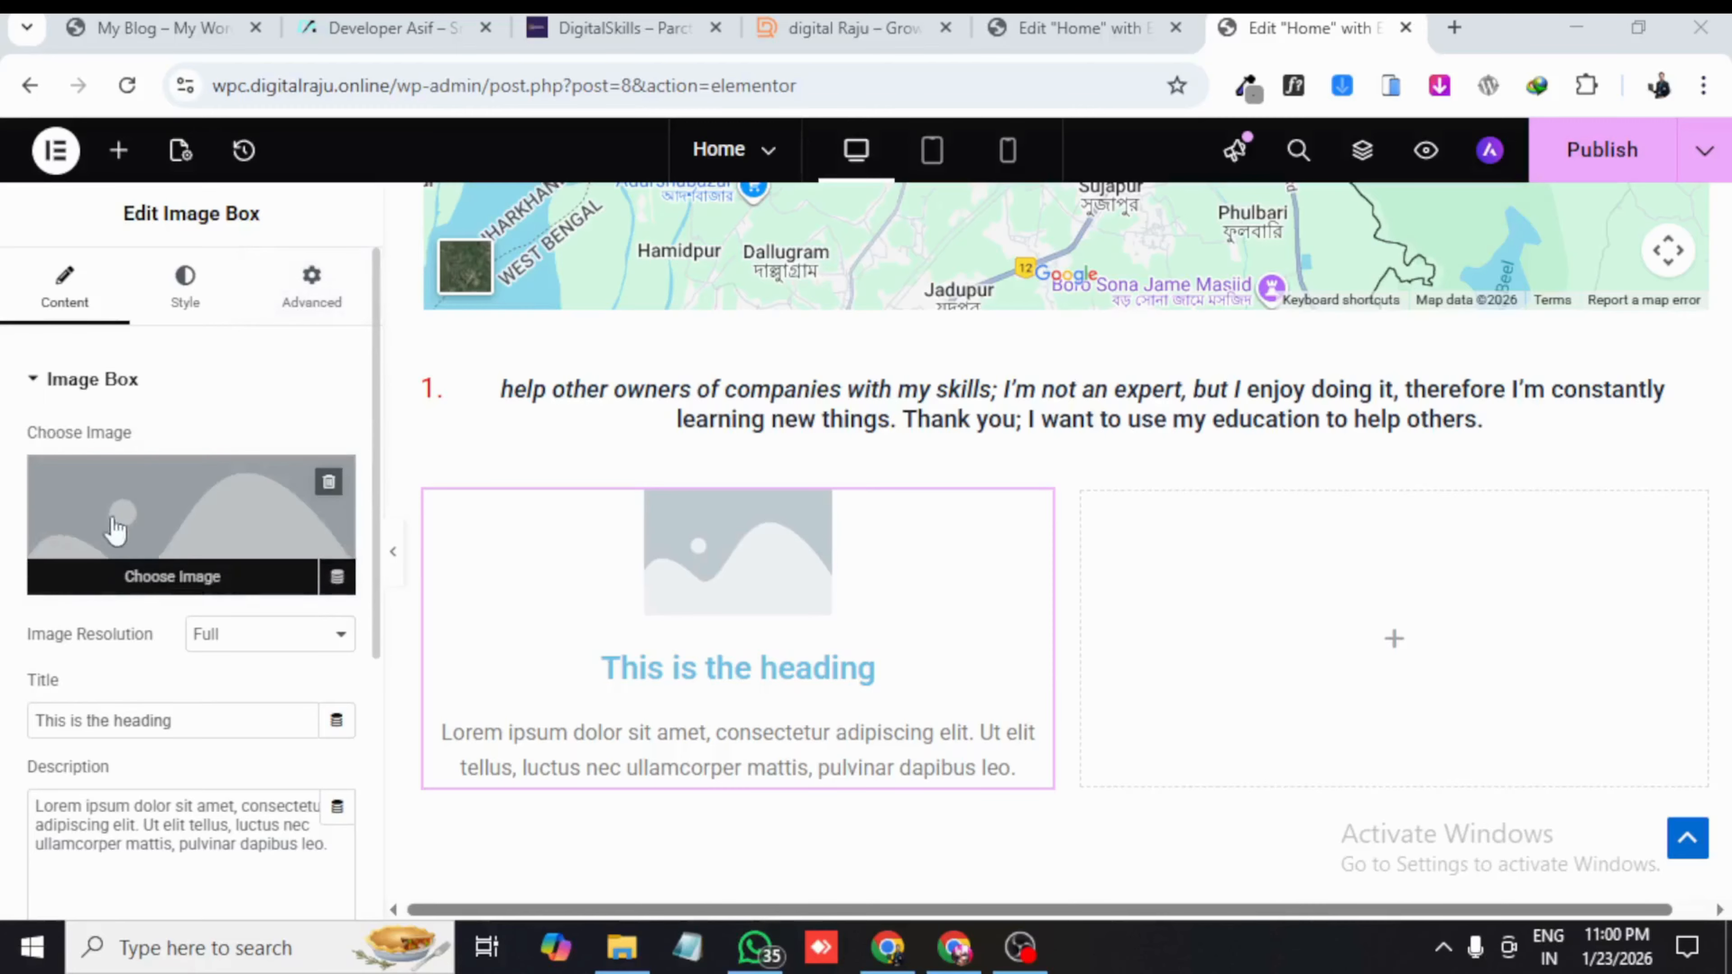
left_click(169, 558)
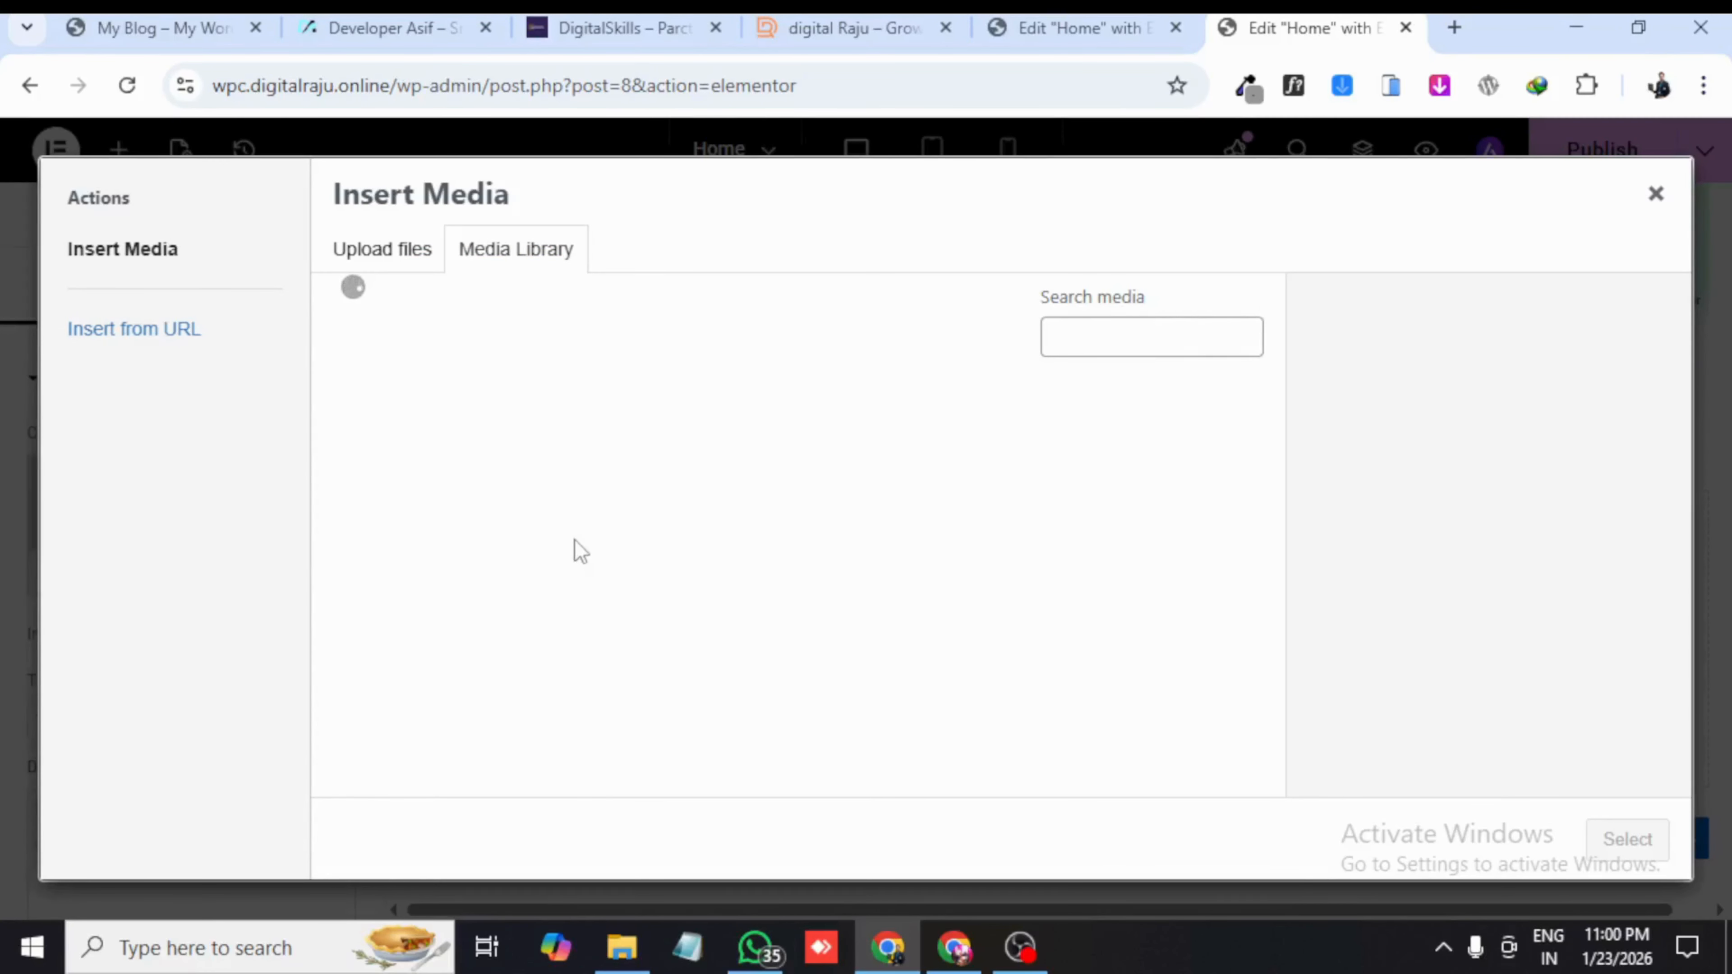
left_click(393, 265)
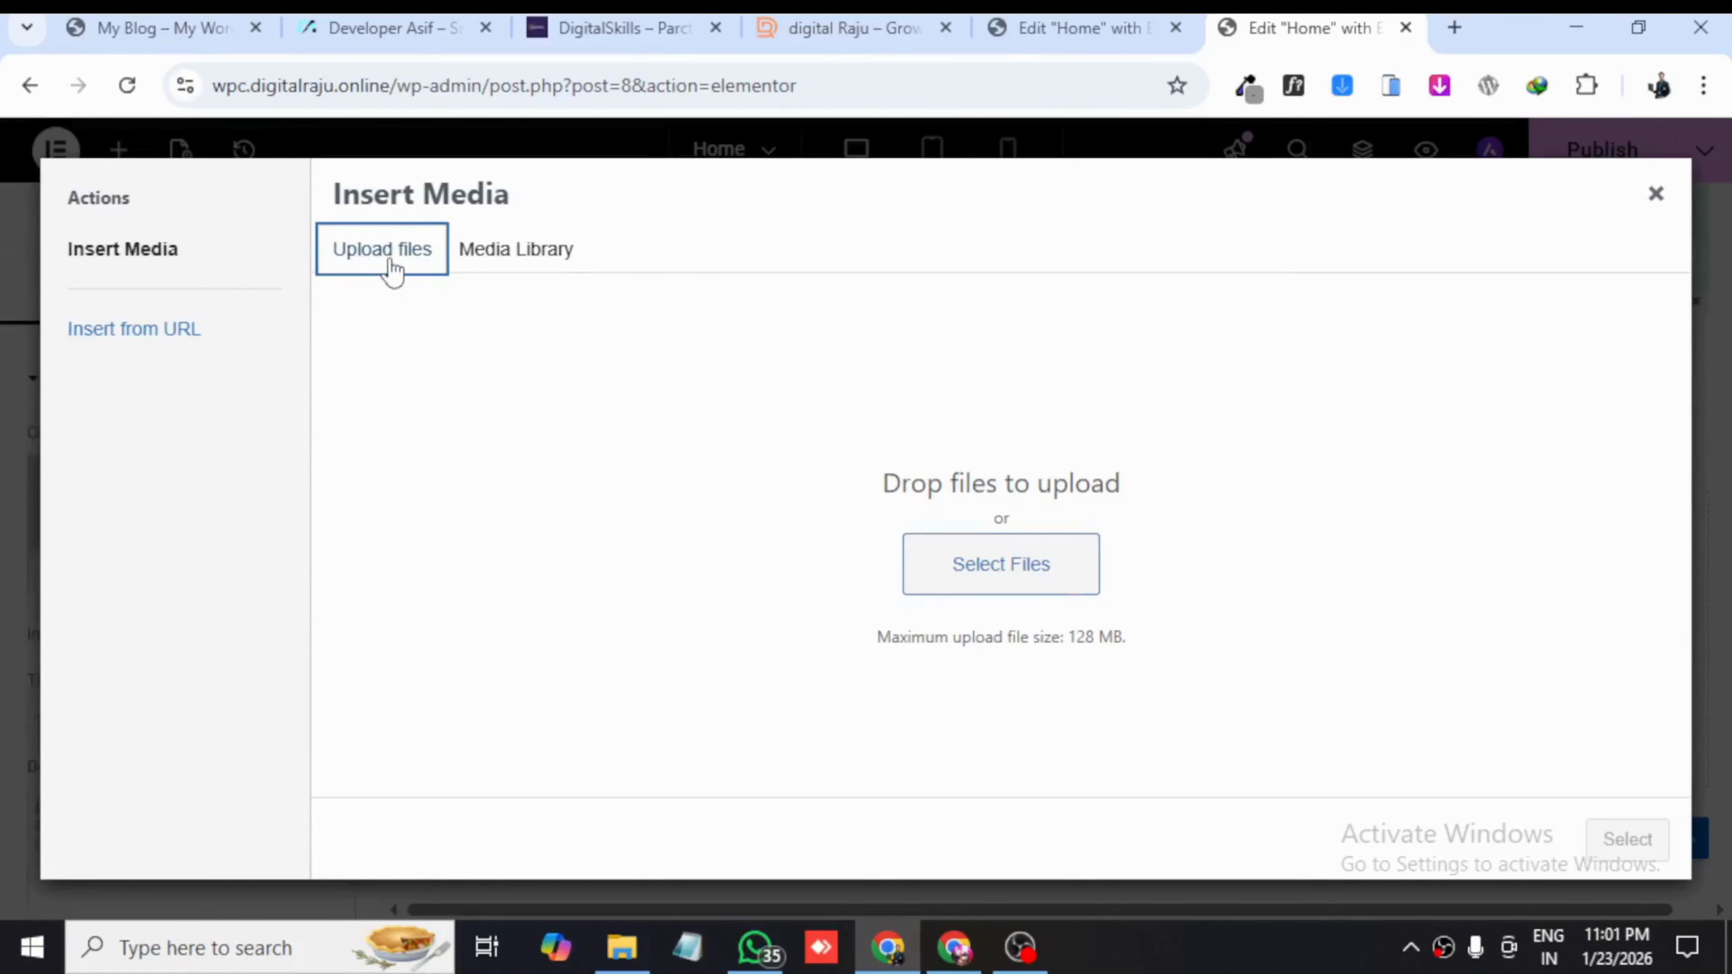
left_click(958, 572)
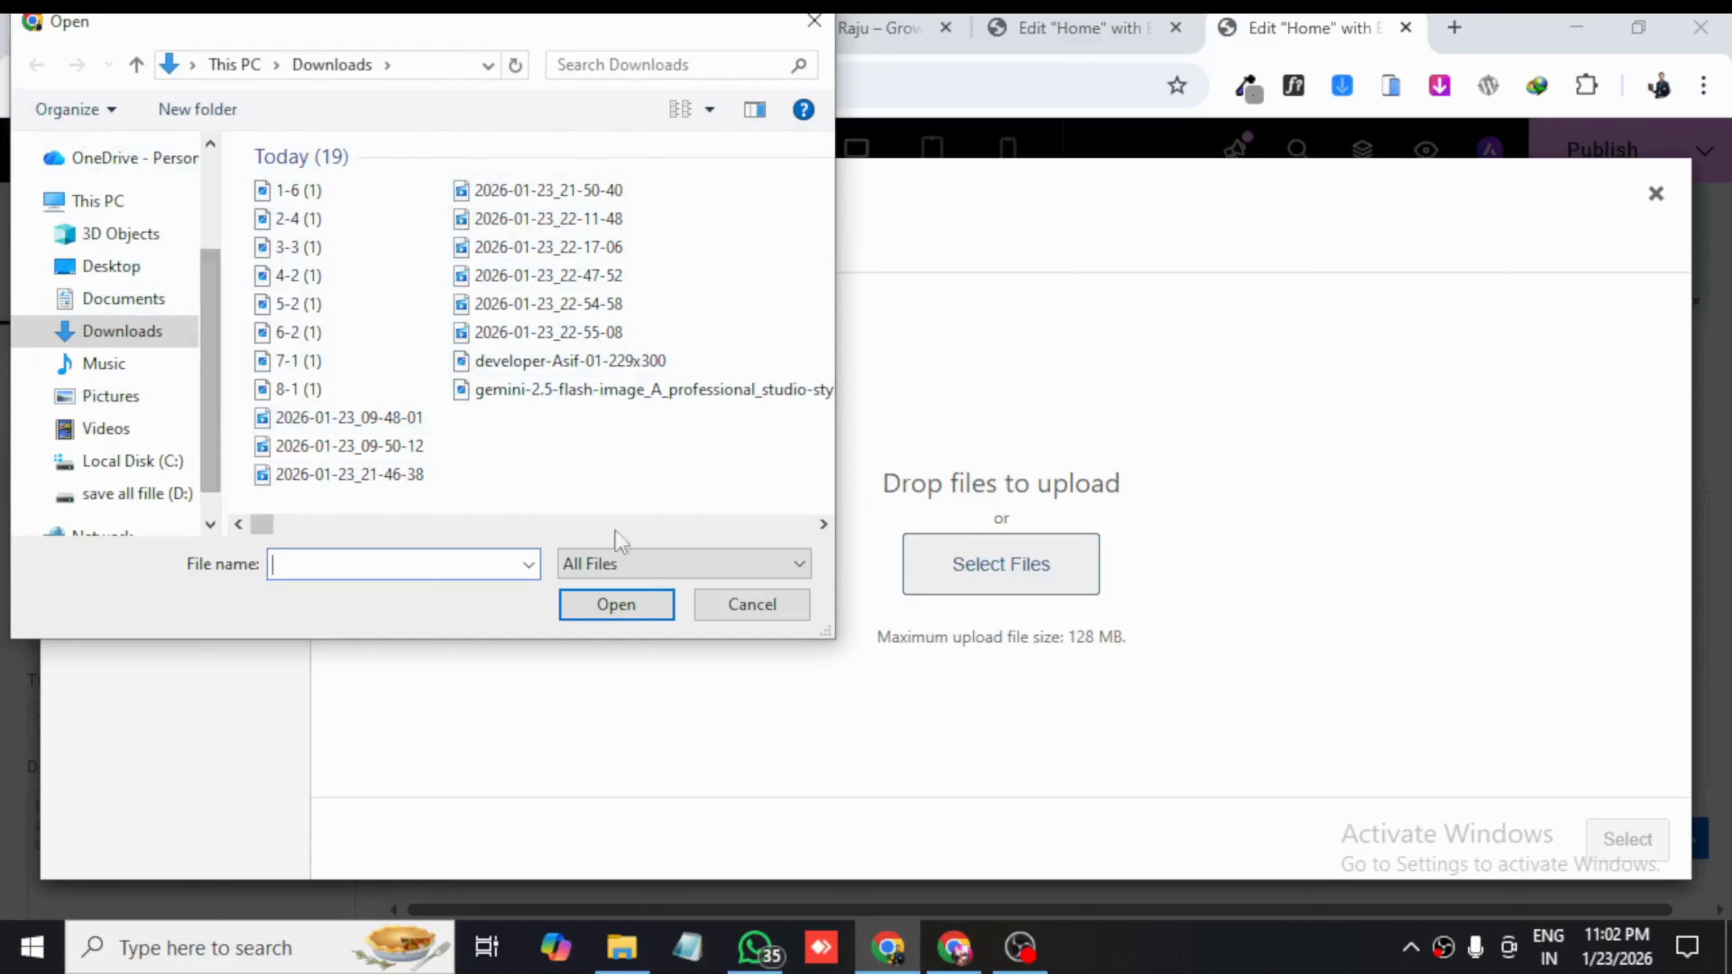
left_click(814, 22)
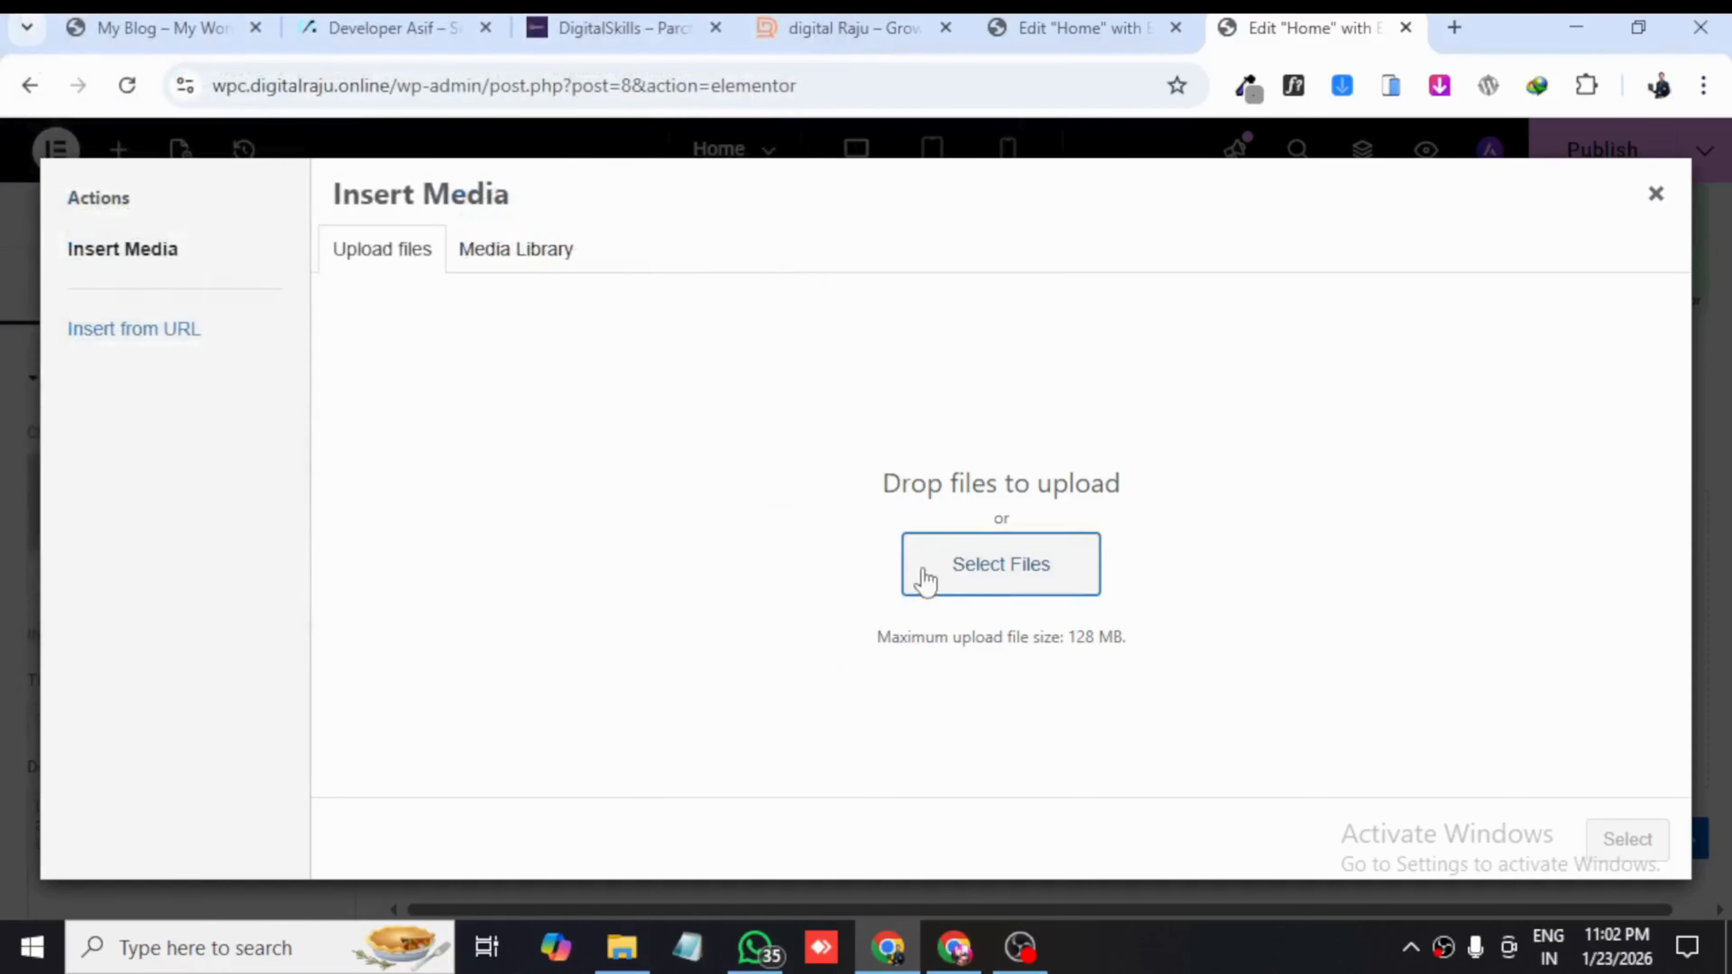
left_click(989, 575)
left_click(822, 21)
- Insert the media library photo of the man in the tan shirt into the image box, with the image resolution at Full
left_click(508, 250)
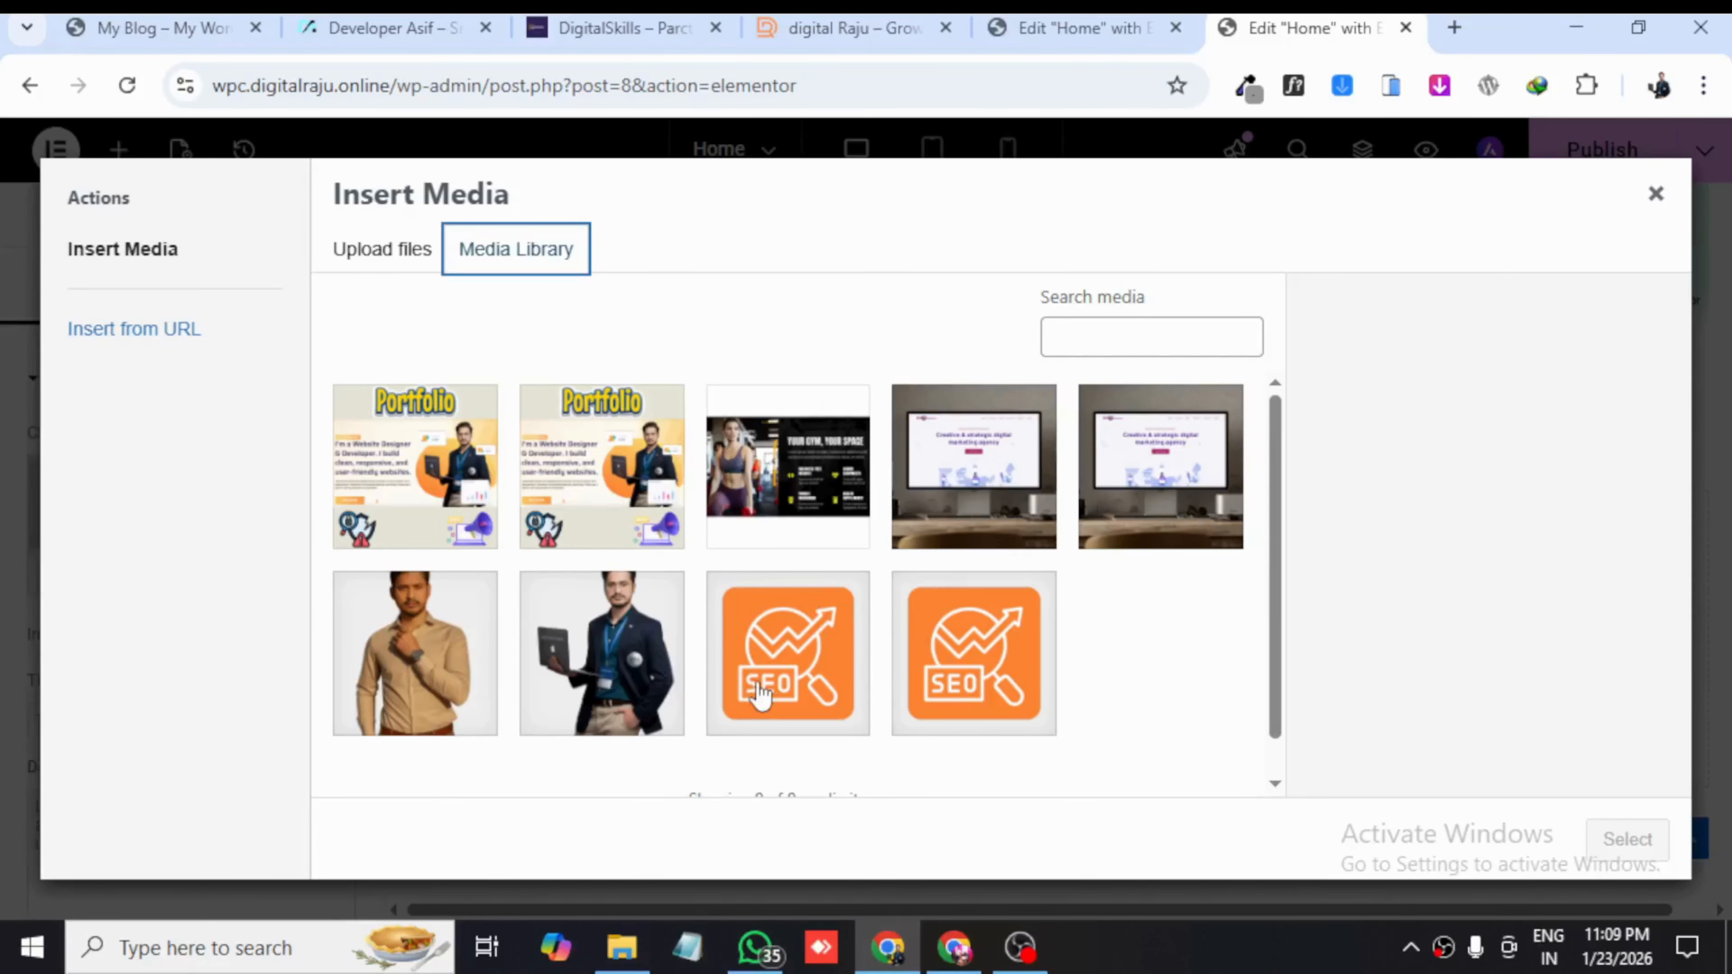
scroll(818, 626, "down", 1)
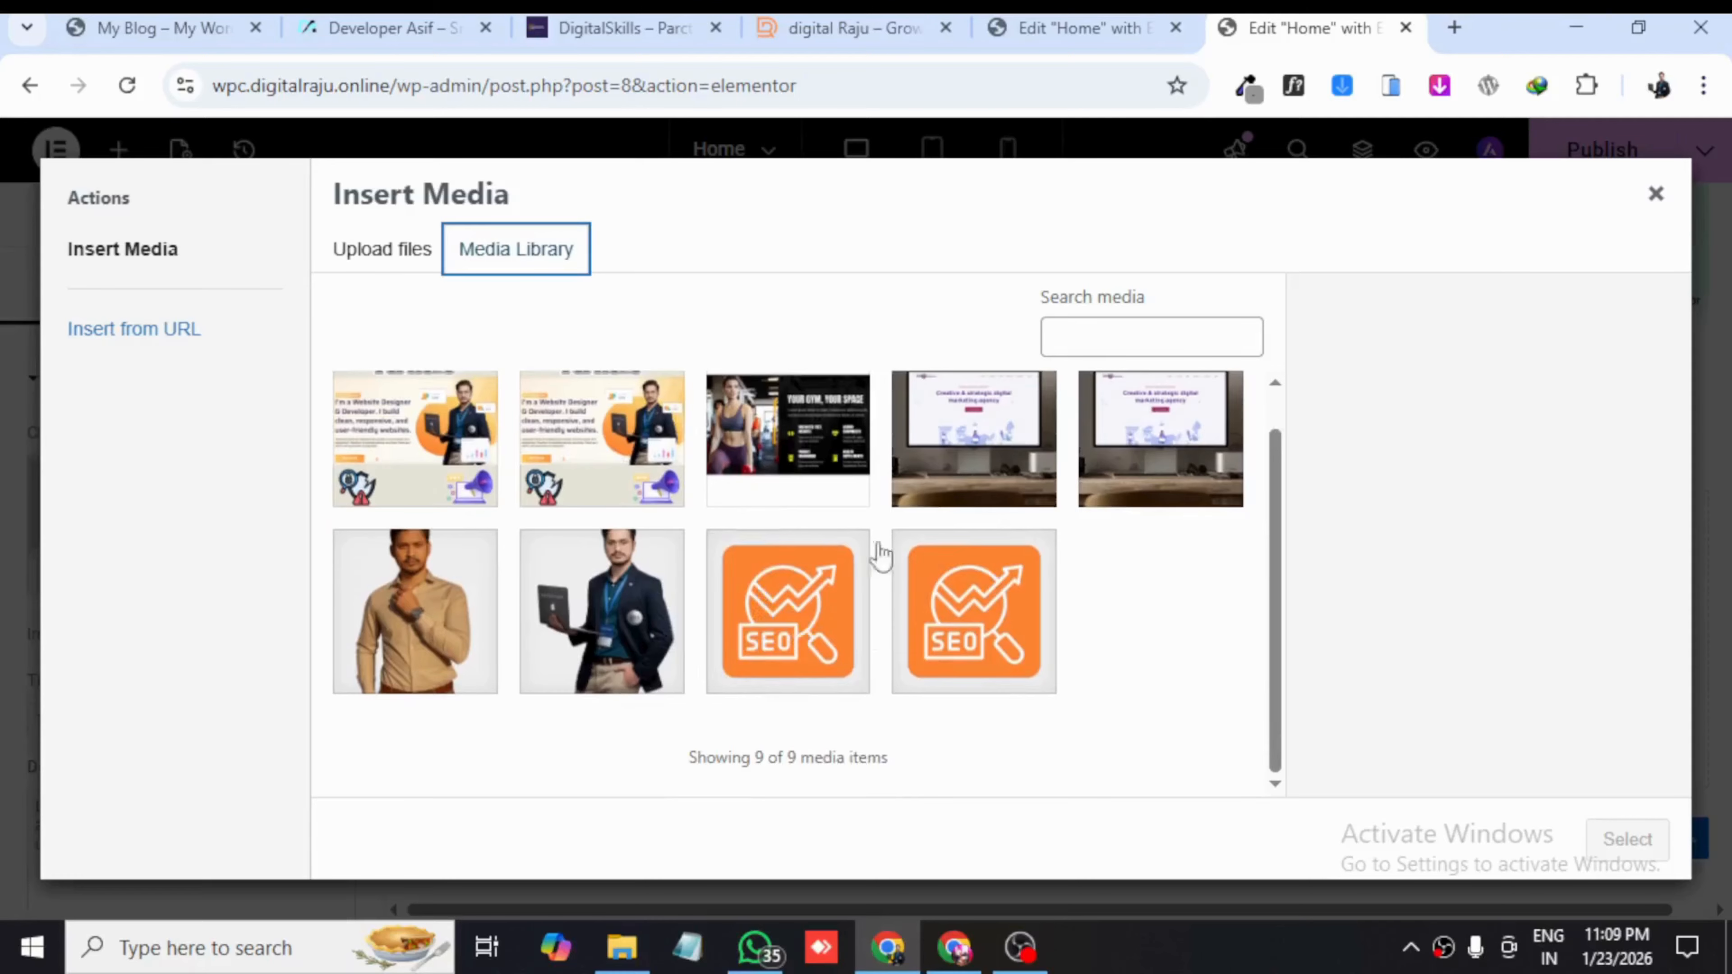
left_click(421, 618)
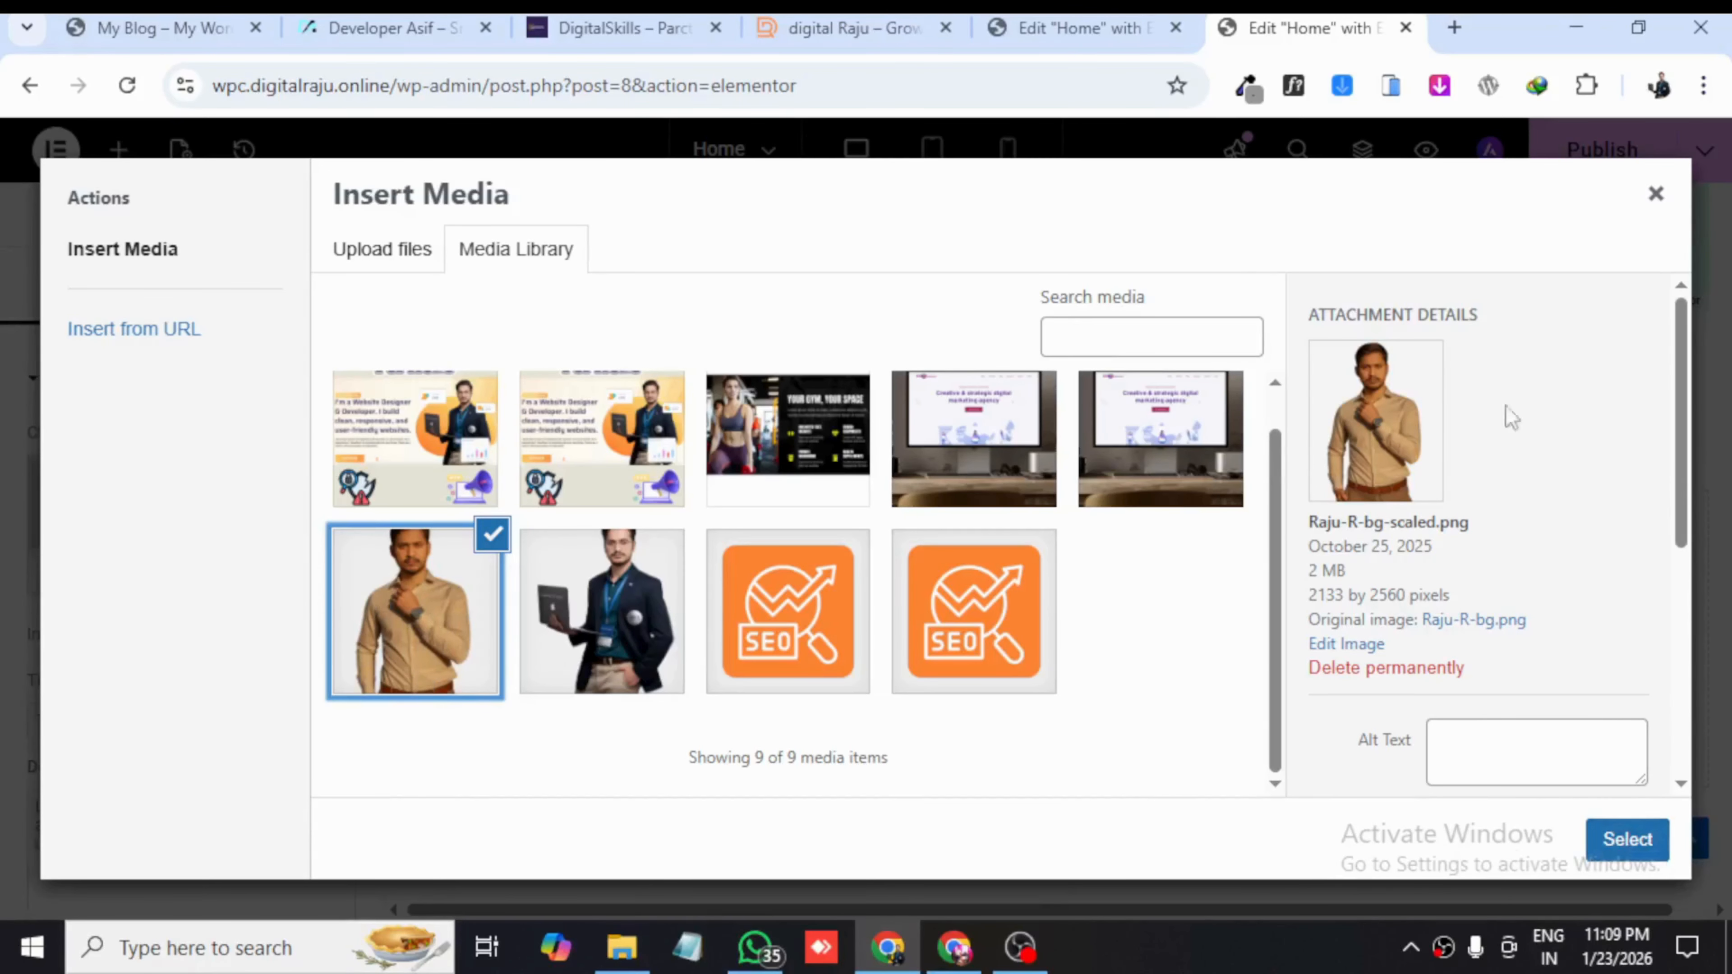
left_click(1626, 840)
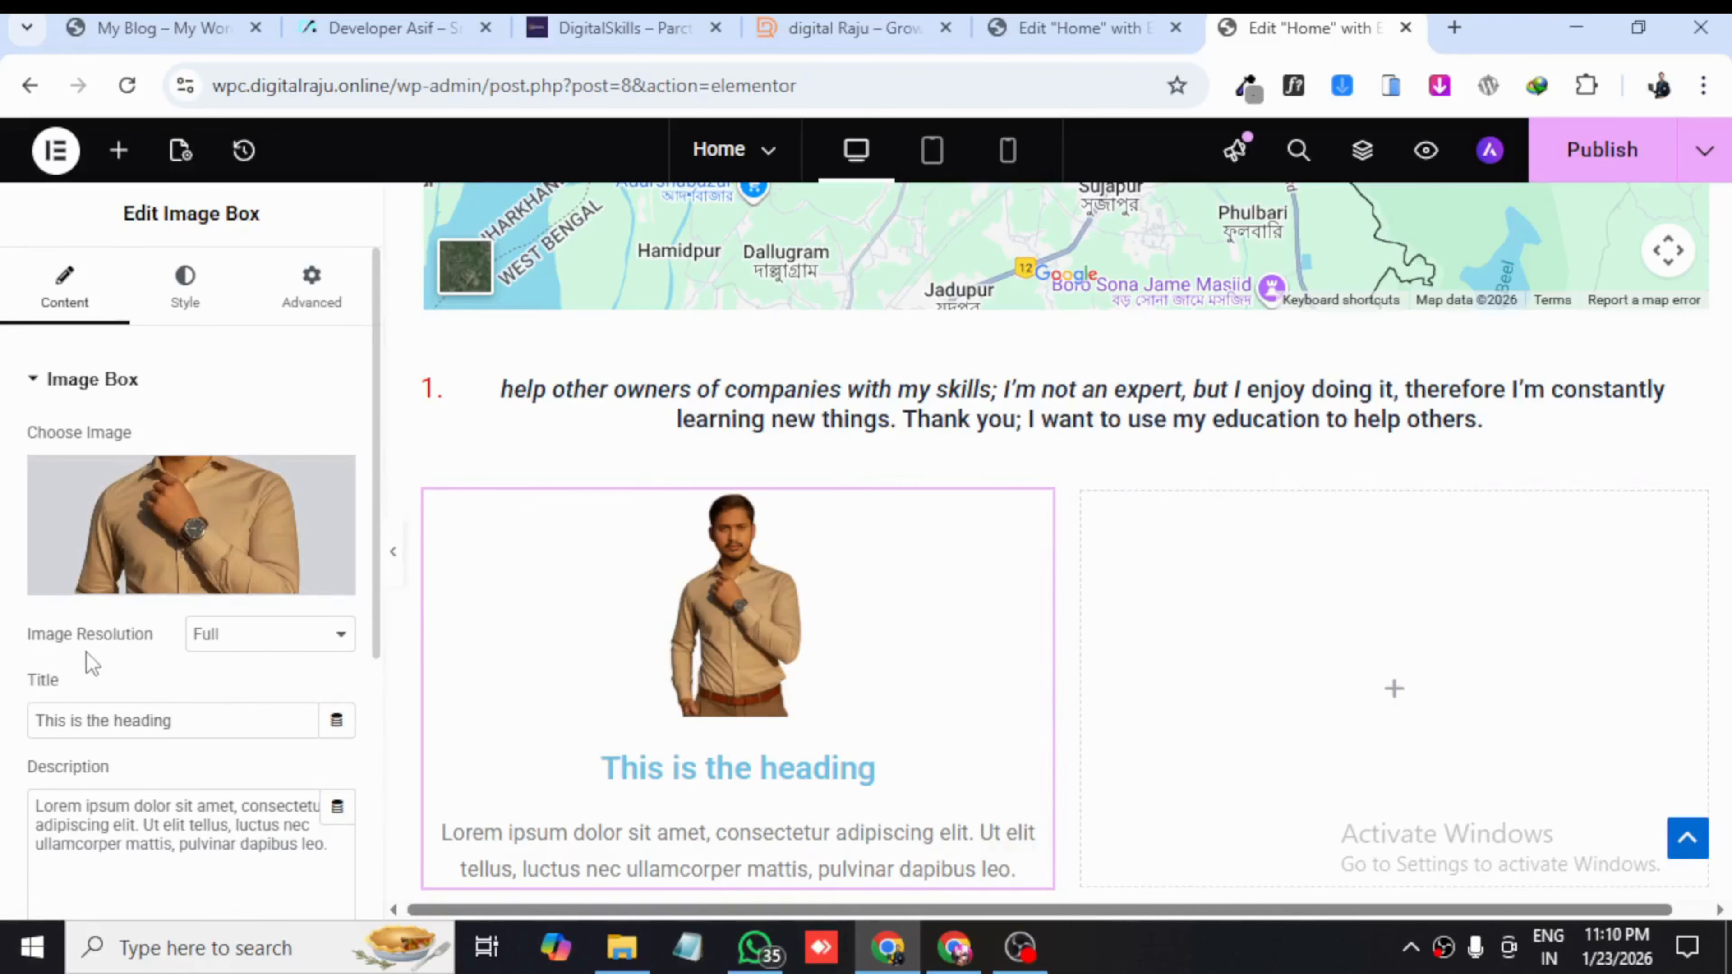
left_click(253, 643)
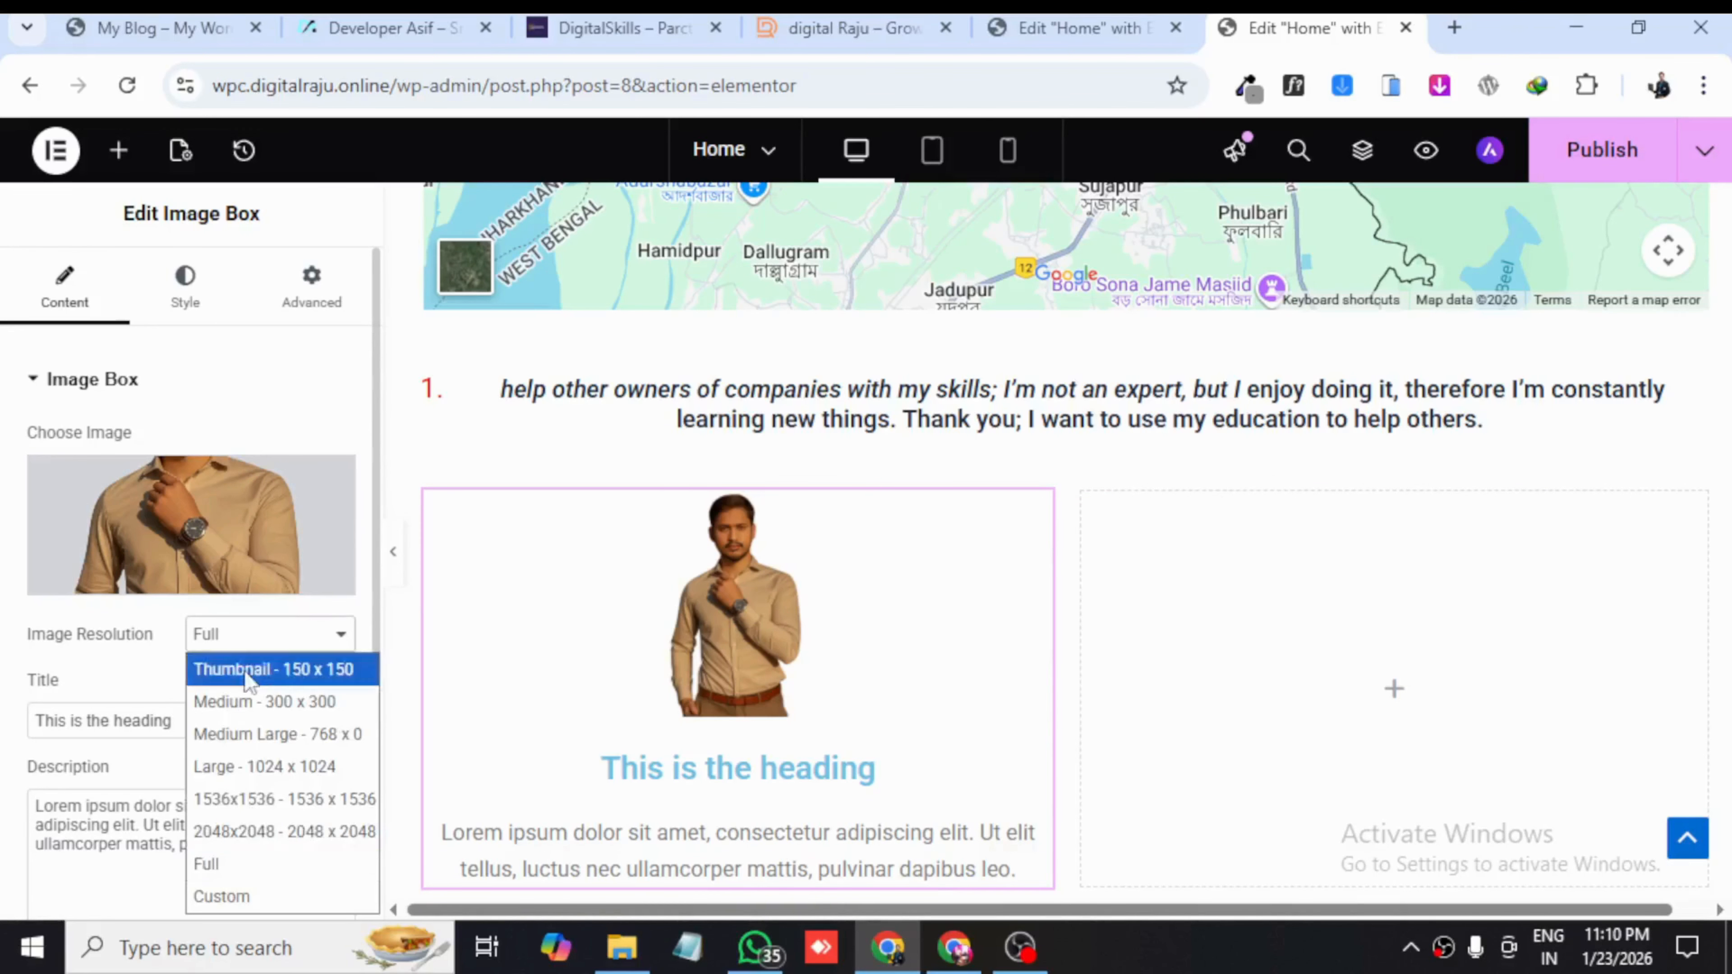
left_click(229, 865)
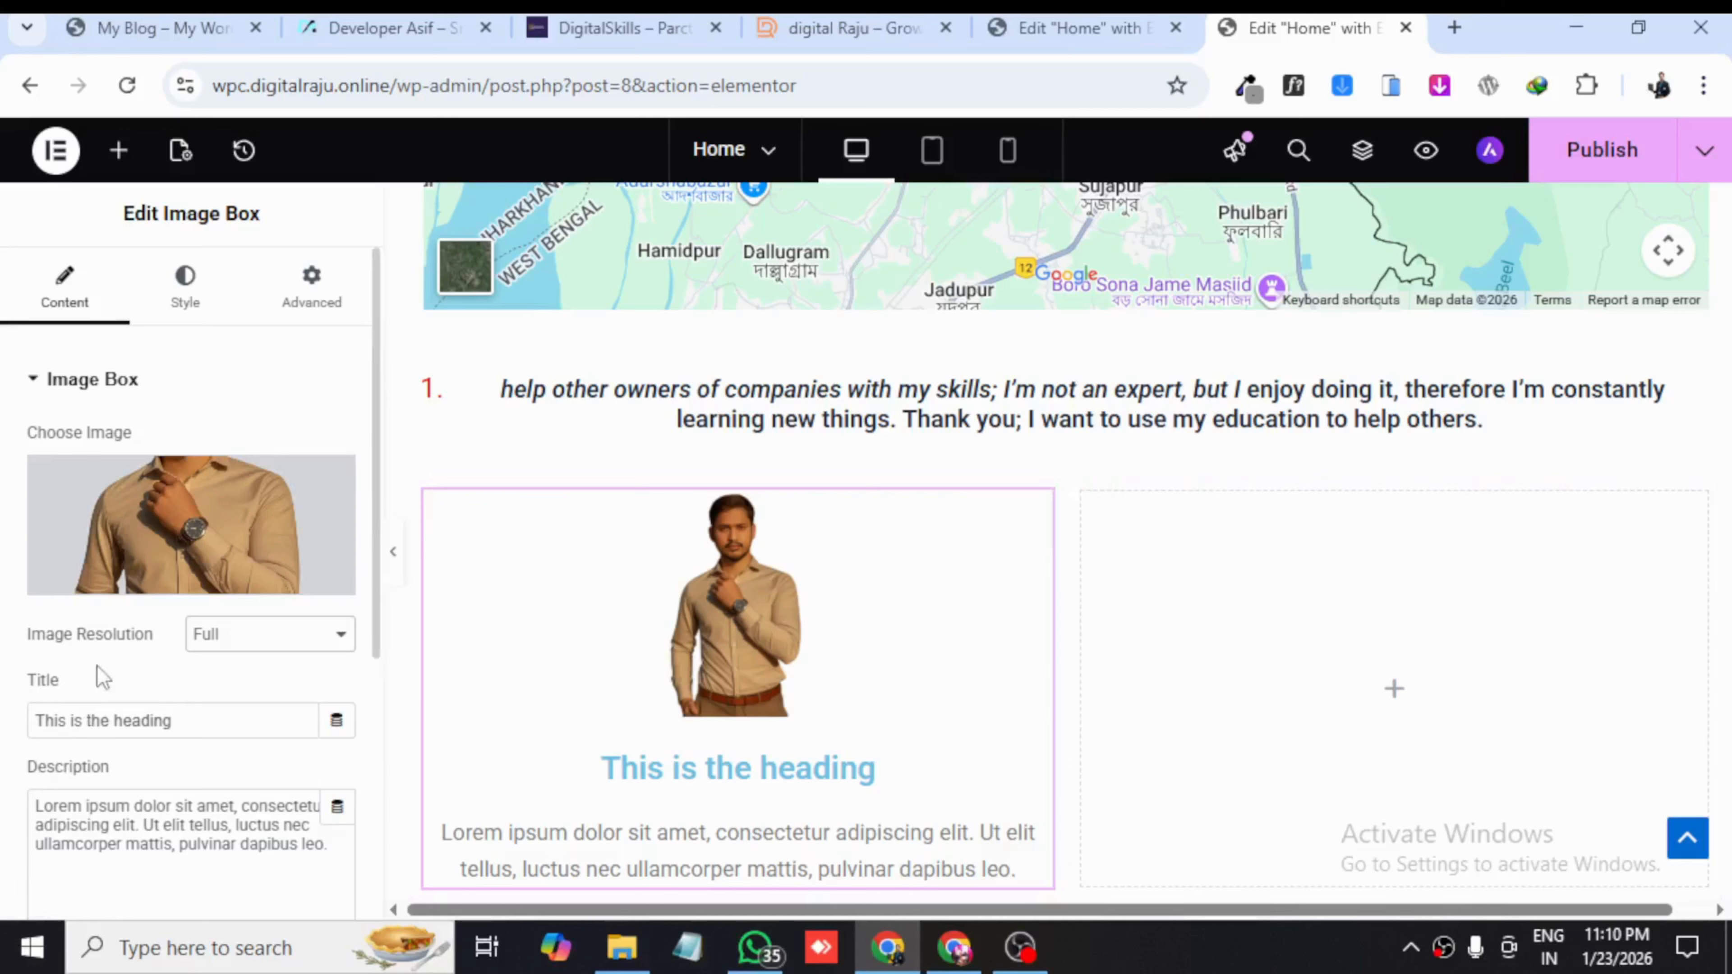
- Switch to the developer portfolio site and copy the "Collaborative" card heading
left_click(344, 39)
left_click_drag(581, 642, 707, 643)
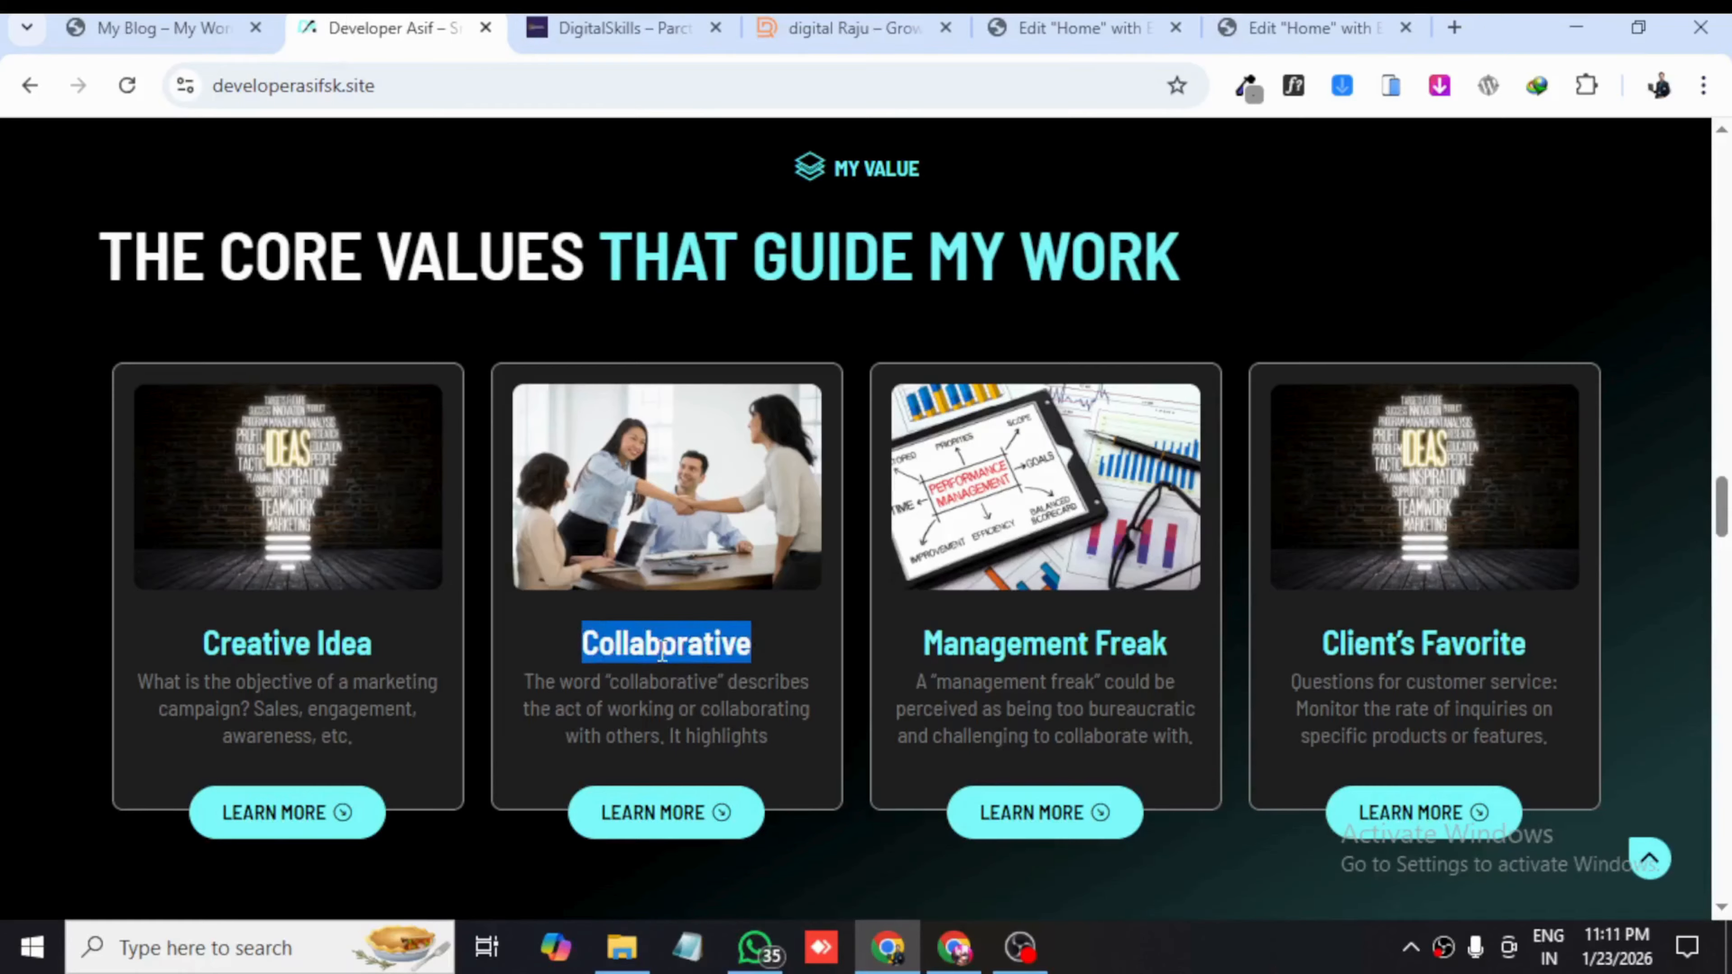
right_click(662, 652)
left_click(776, 264)
- Switch back to the Elementor editor of the Home page and replace the image box title with the copied heading "Collaborative"
left_click(164, 28)
left_click(1310, 28)
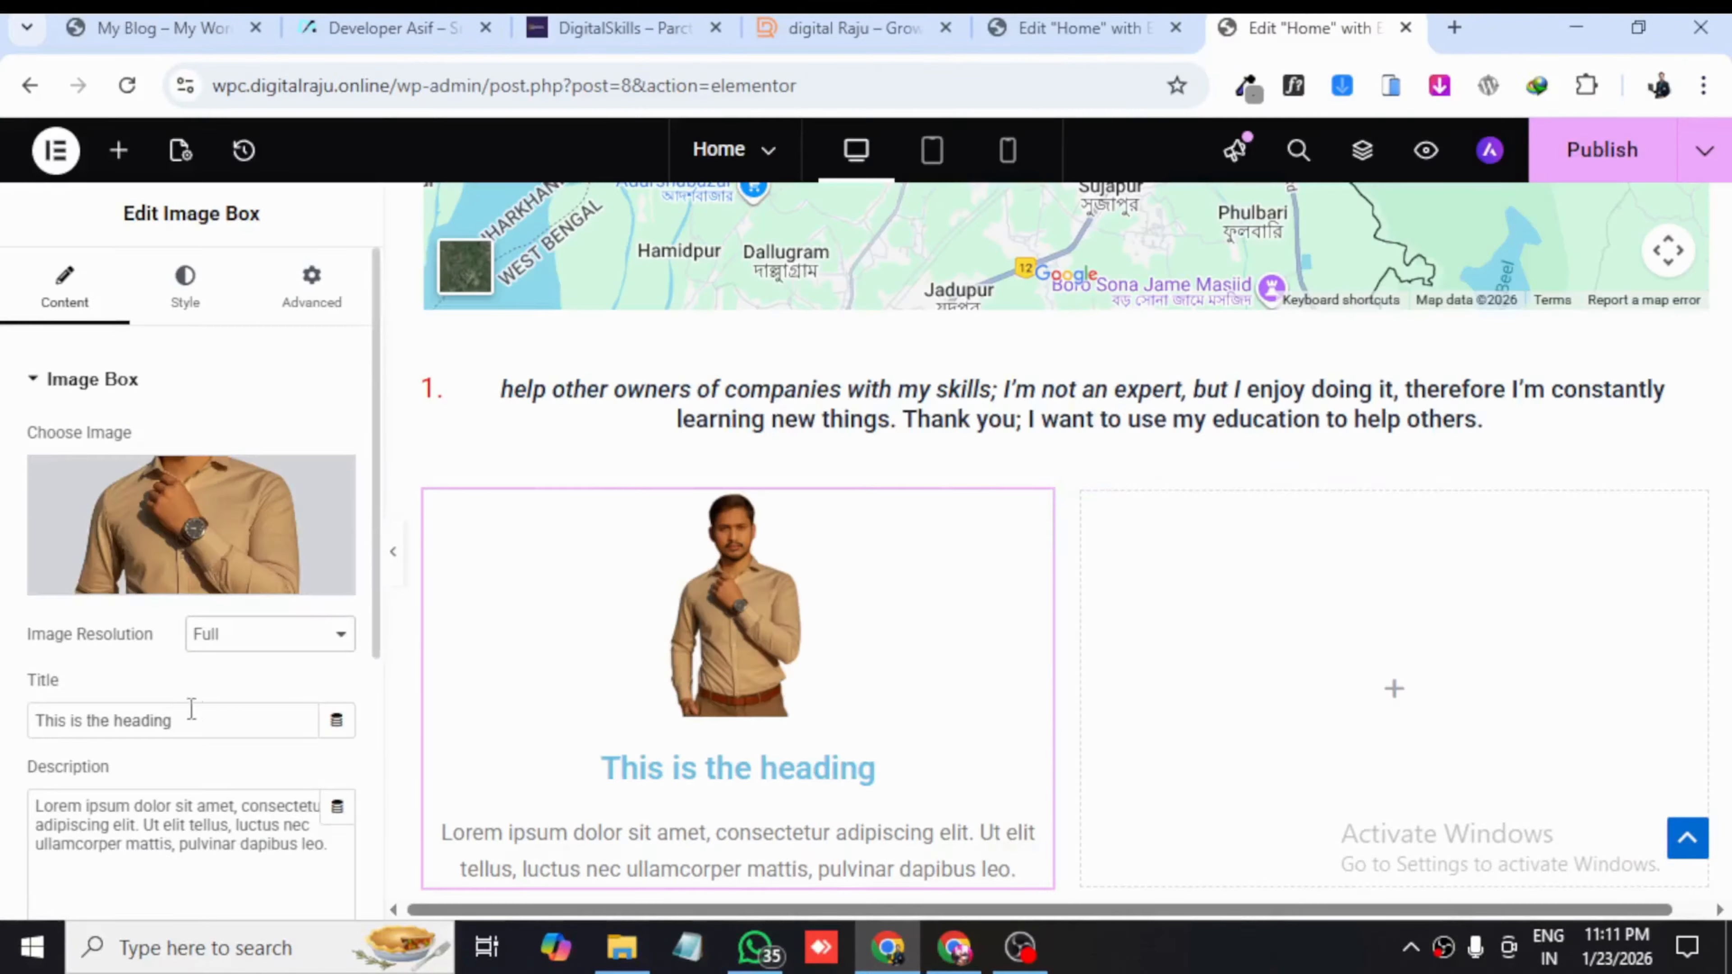
left_click_drag(192, 709, 38, 720)
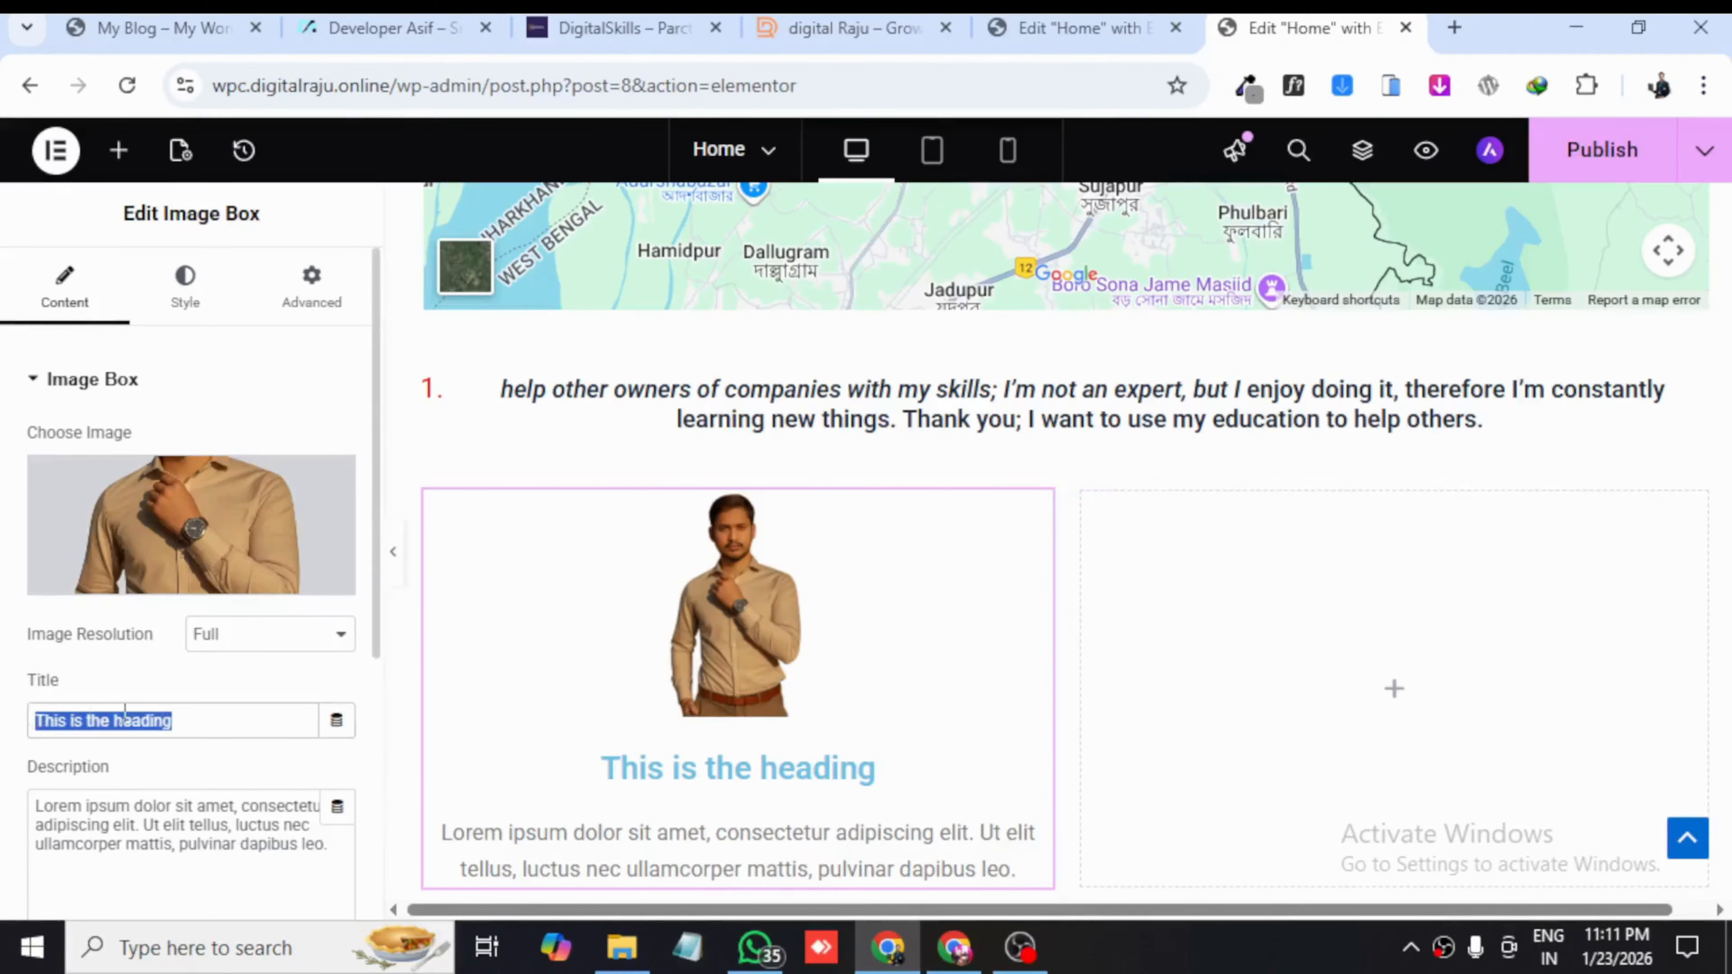
key("ctrl+v")
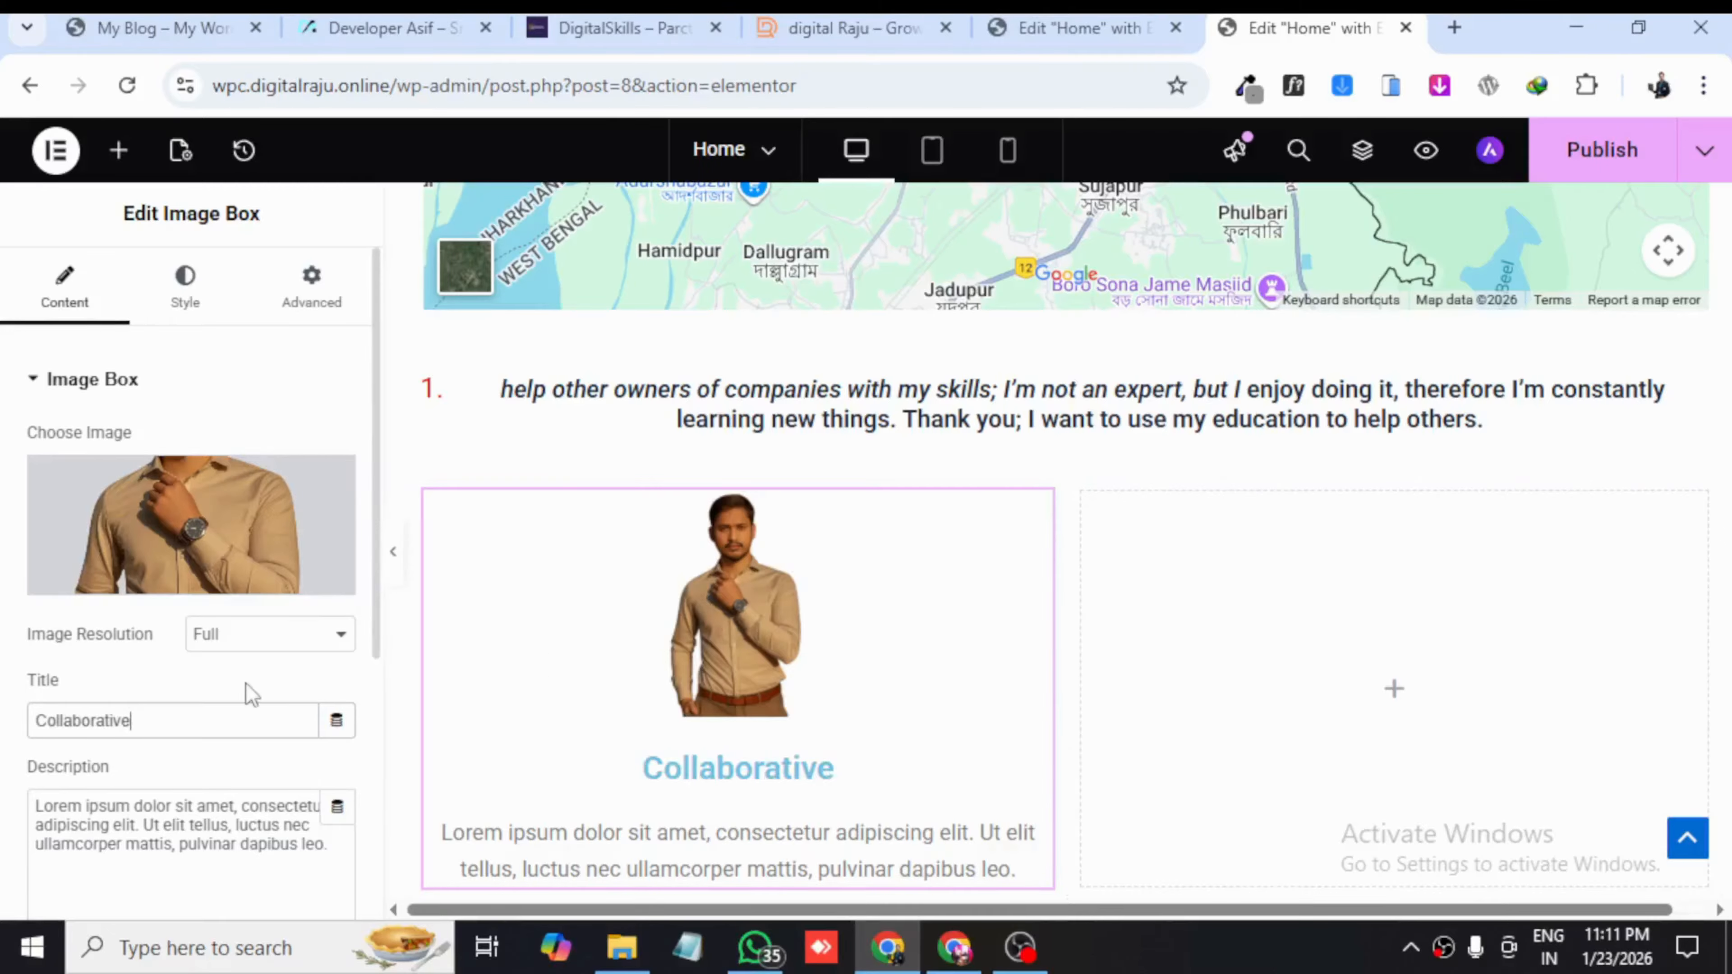
scroll(231, 723, "down", 2)
type("4")
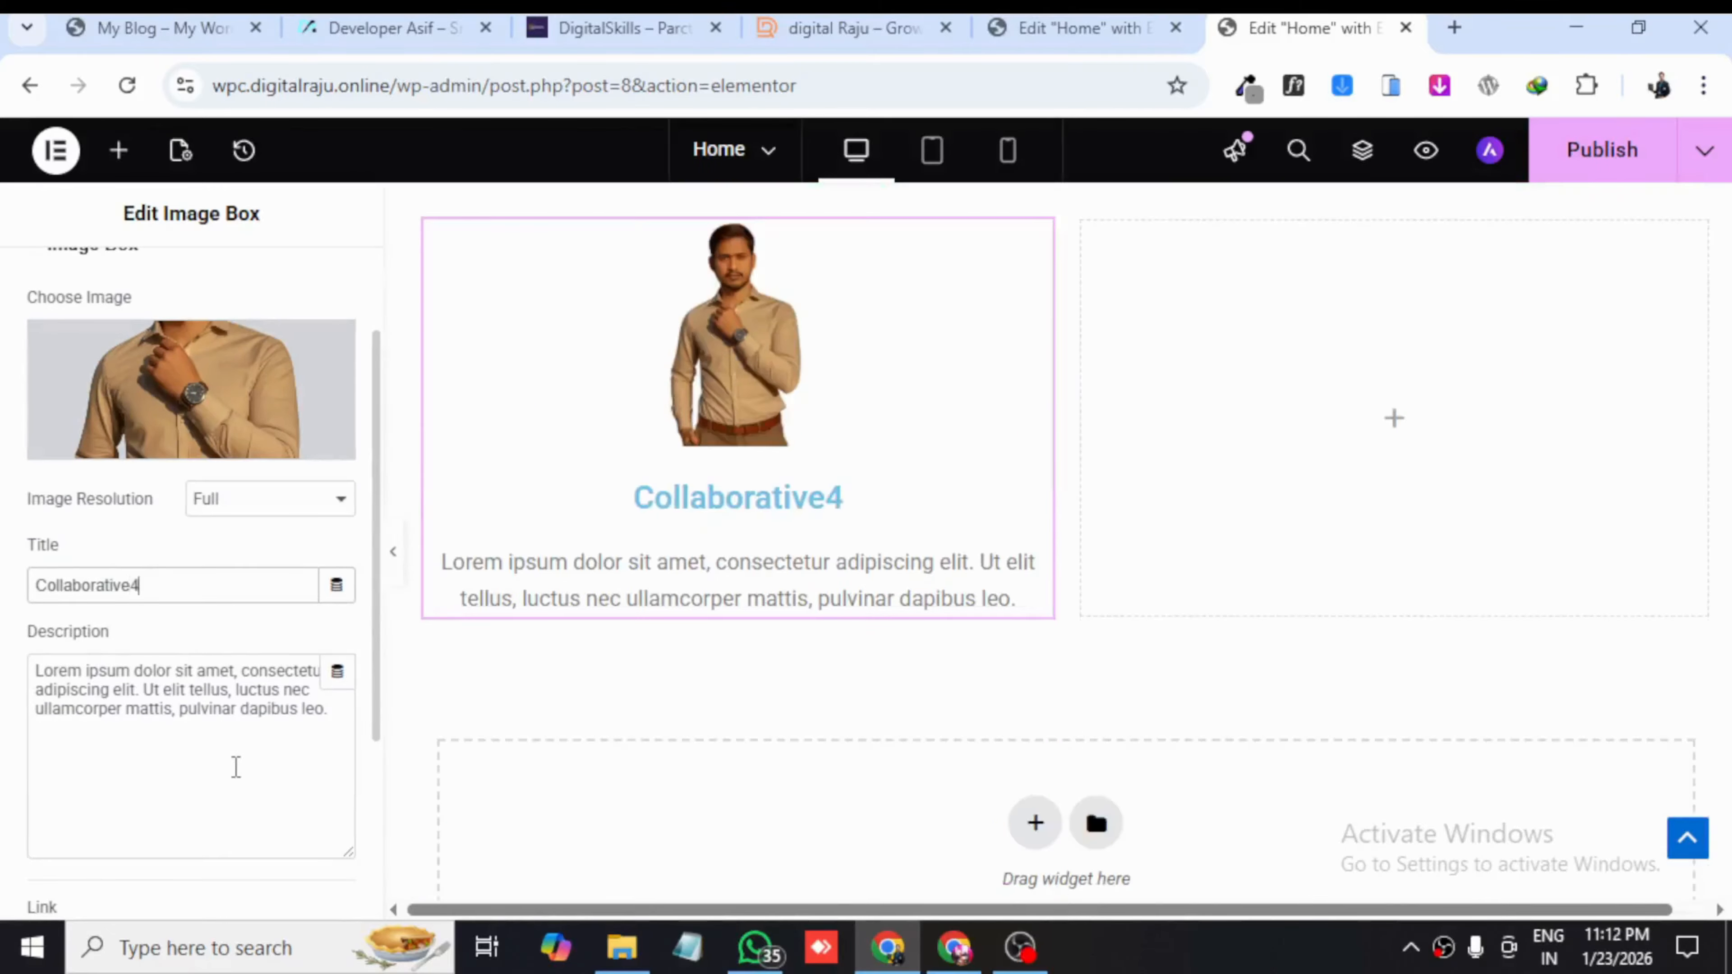
key("BackSpace")
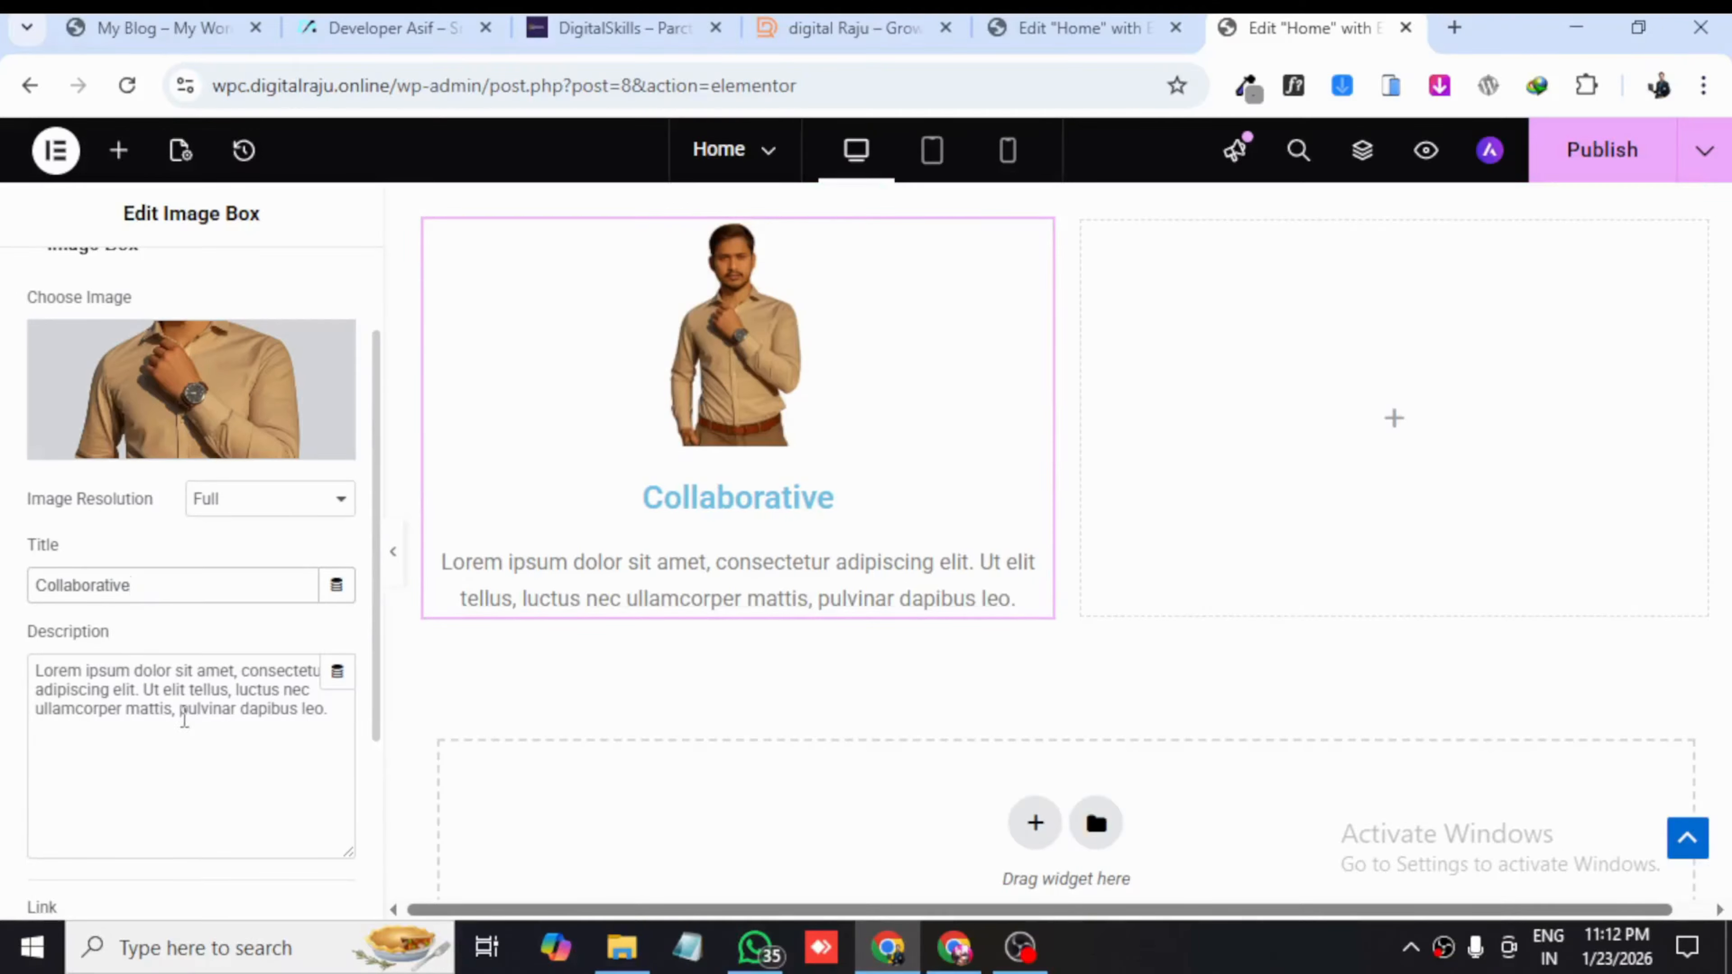
- Switch to the developer portfolio site and copy the description text of the "Creative Idea" card
left_click(369, 30)
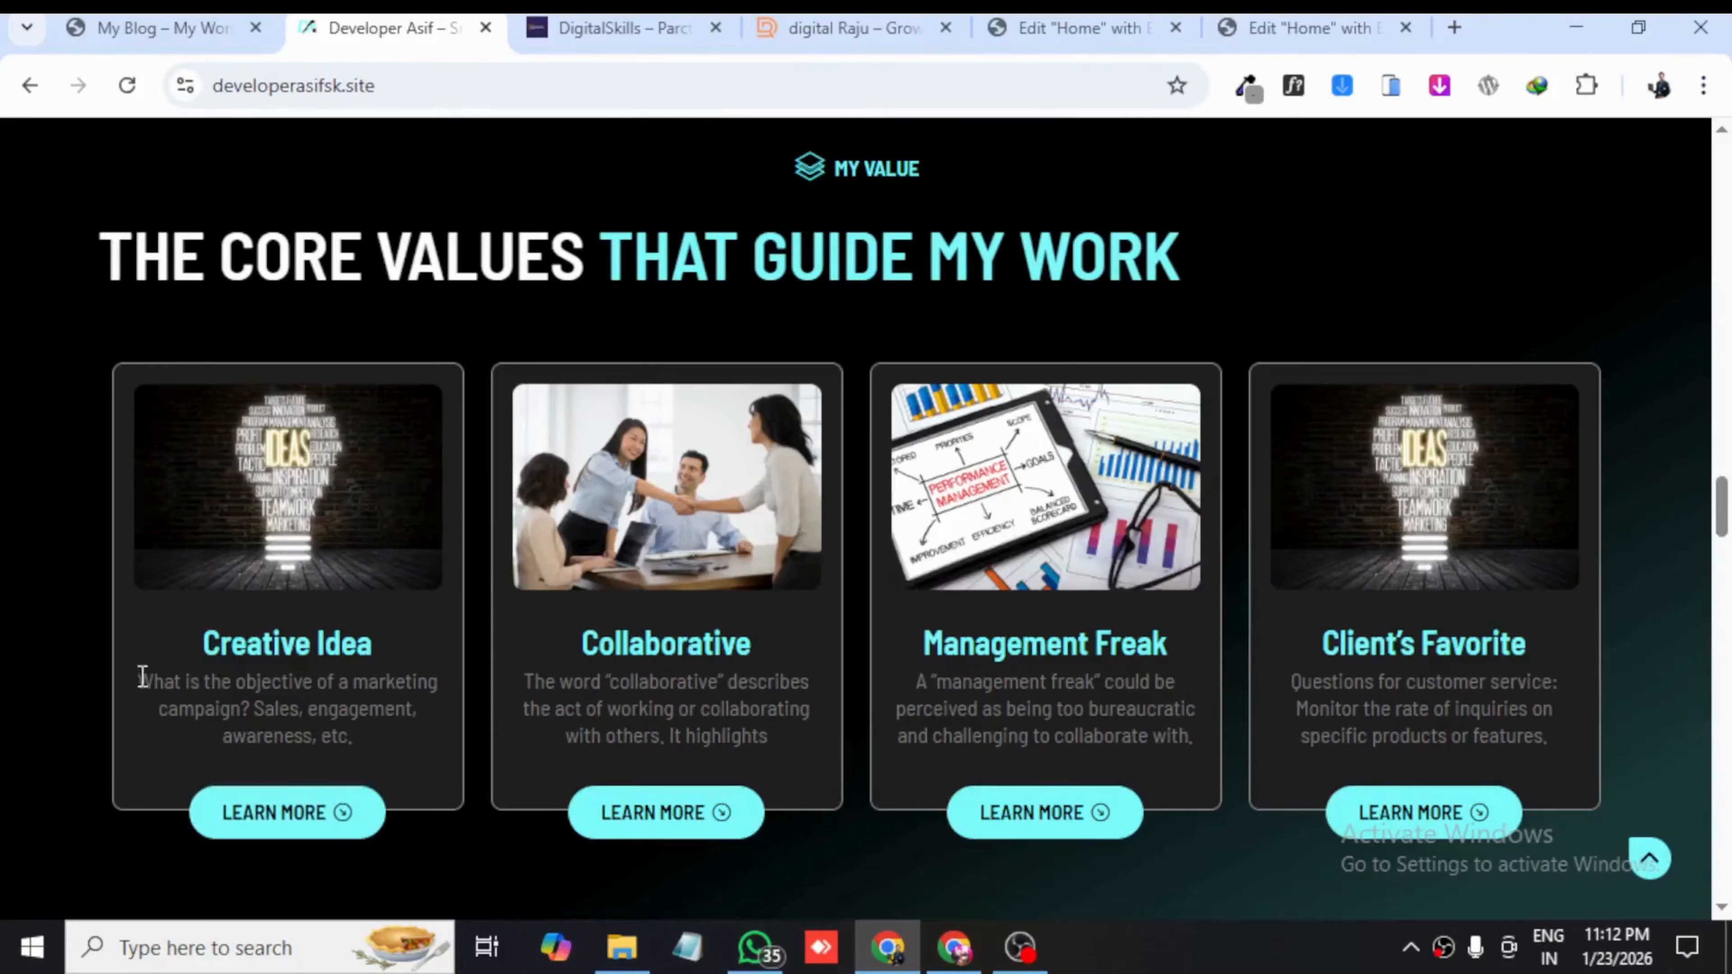
left_click_drag(143, 675, 352, 737)
right_click(269, 720)
left_click(344, 319)
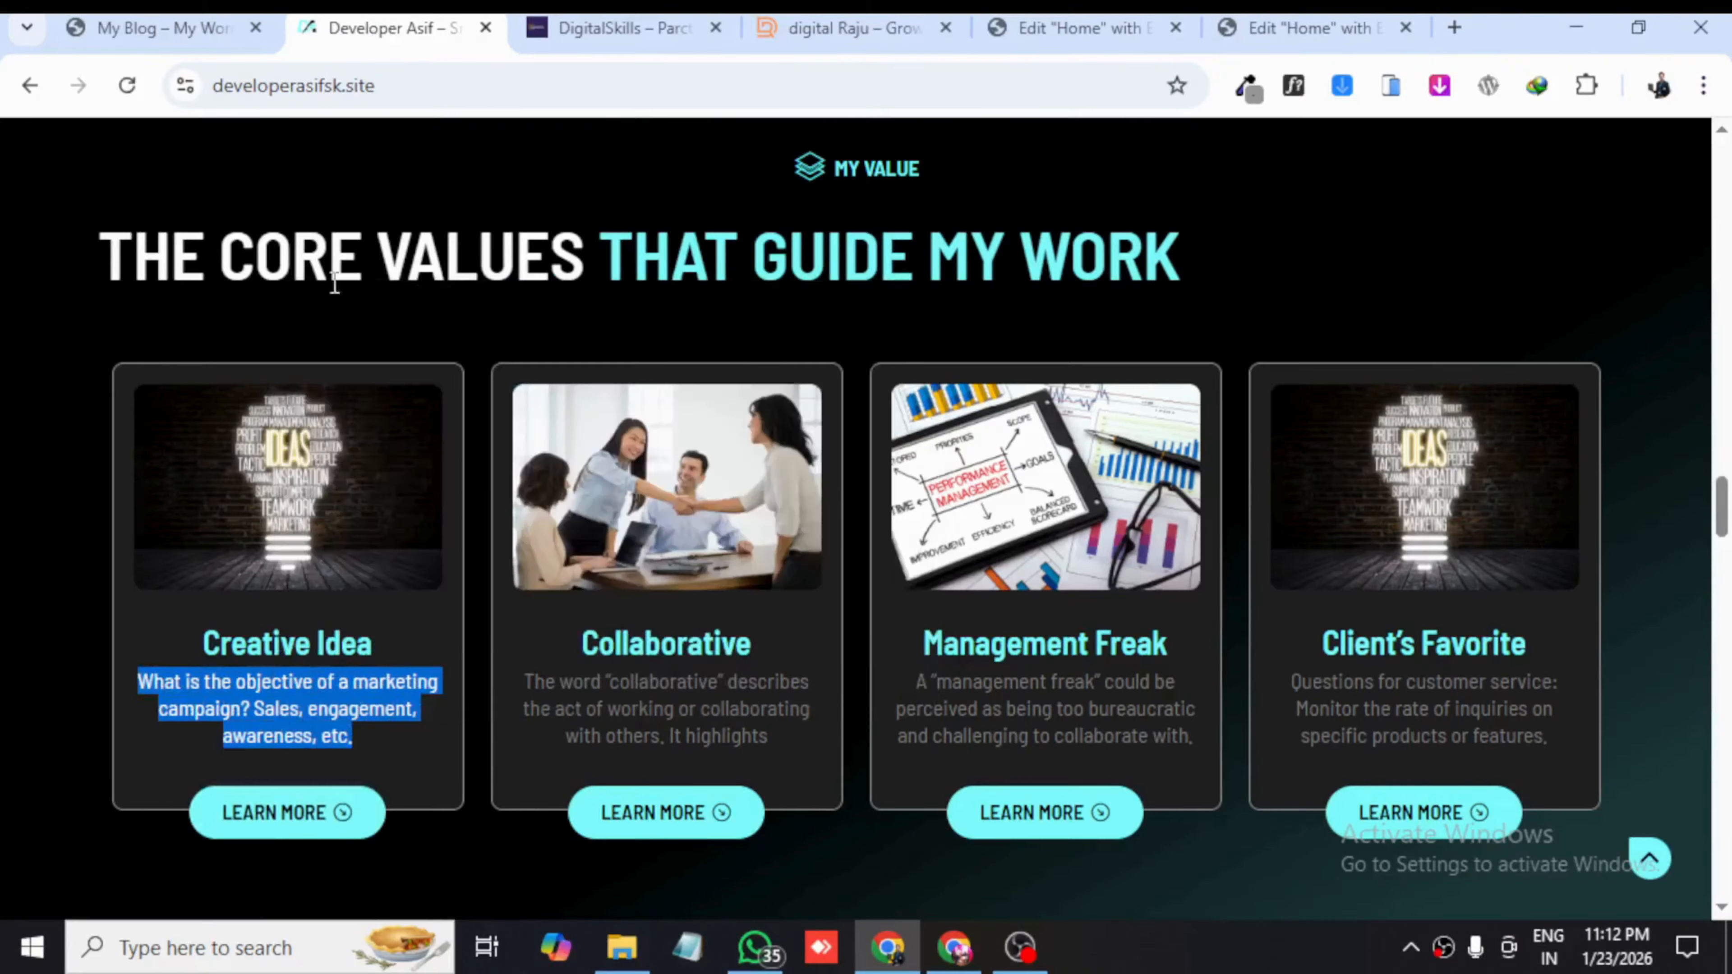
- Return to the Elementor editor and replace the image box description with "What is the objective of a marketing campaign? Sales, engagement, awareness, etc."
left_click(154, 29)
left_click(1302, 29)
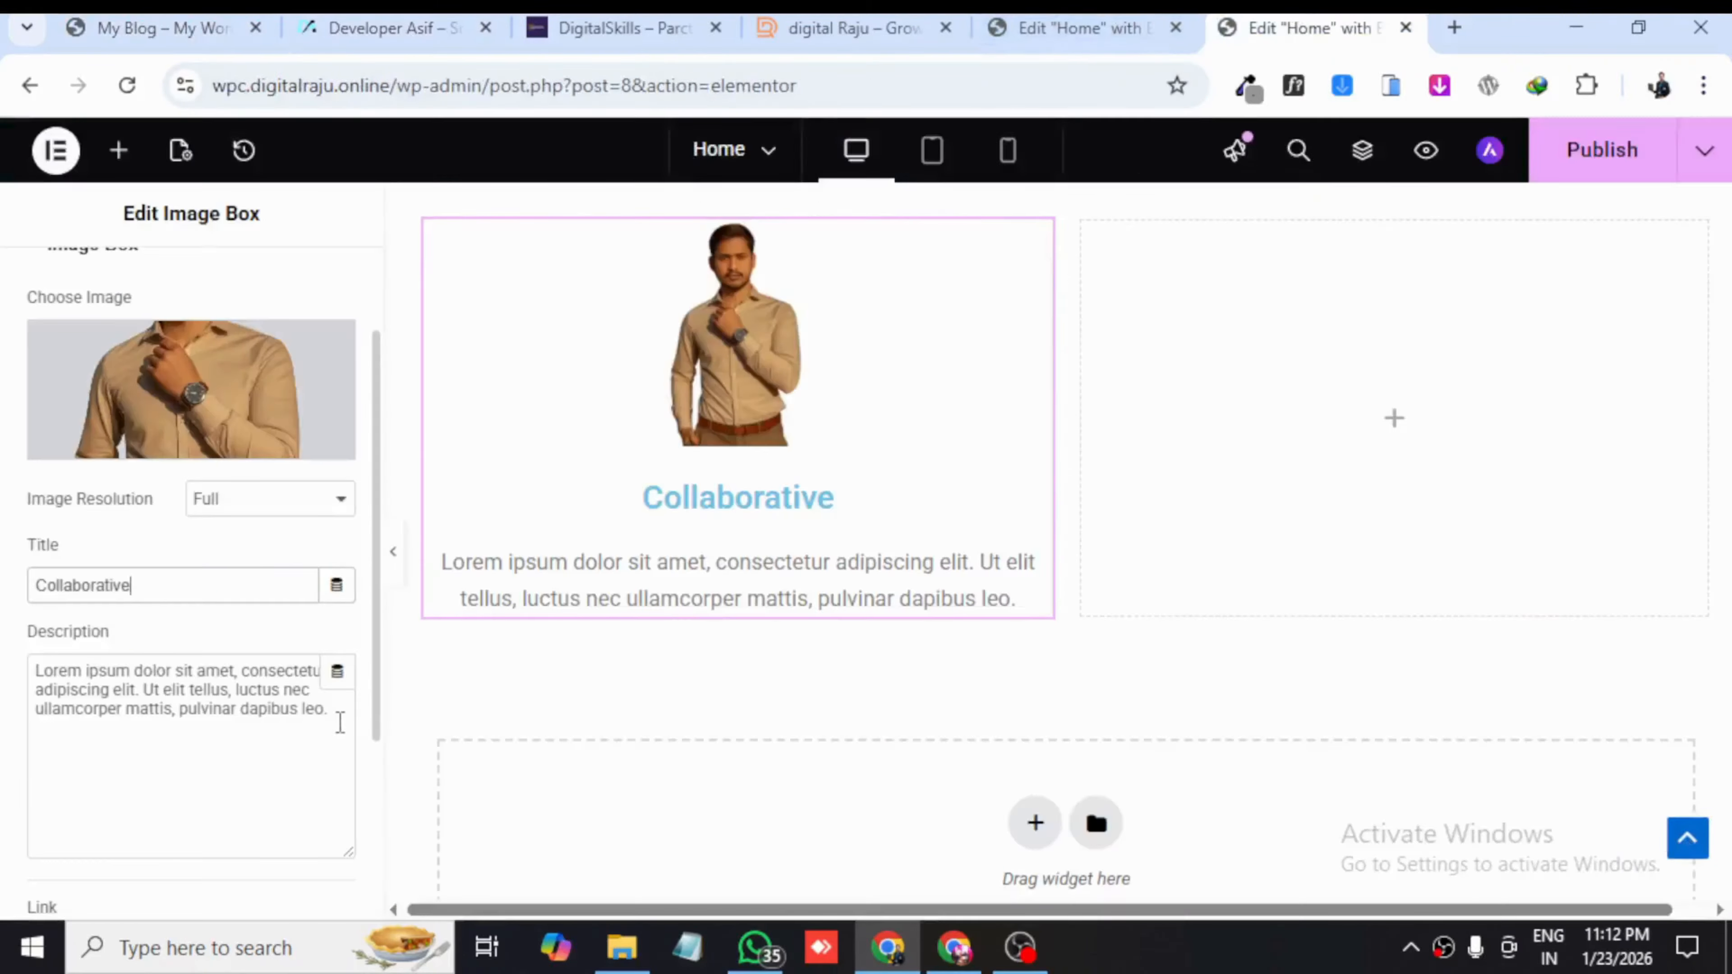
left_click_drag(339, 723, 26, 668)
right_click(143, 691)
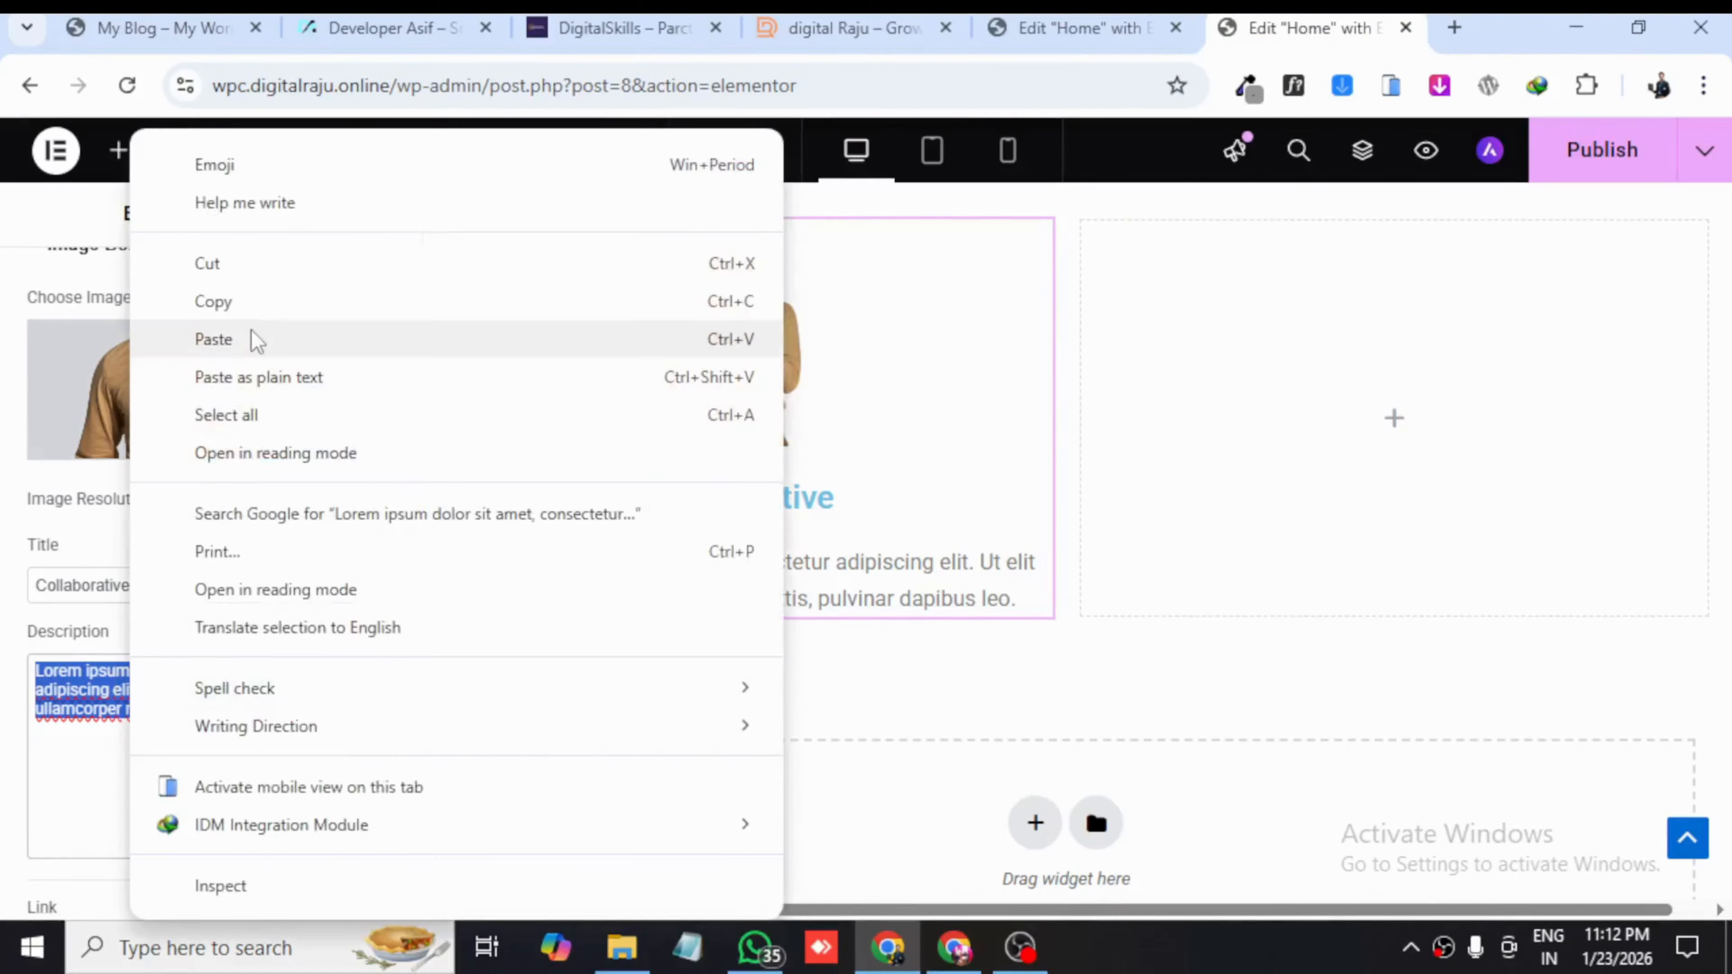
left_click(213, 339)
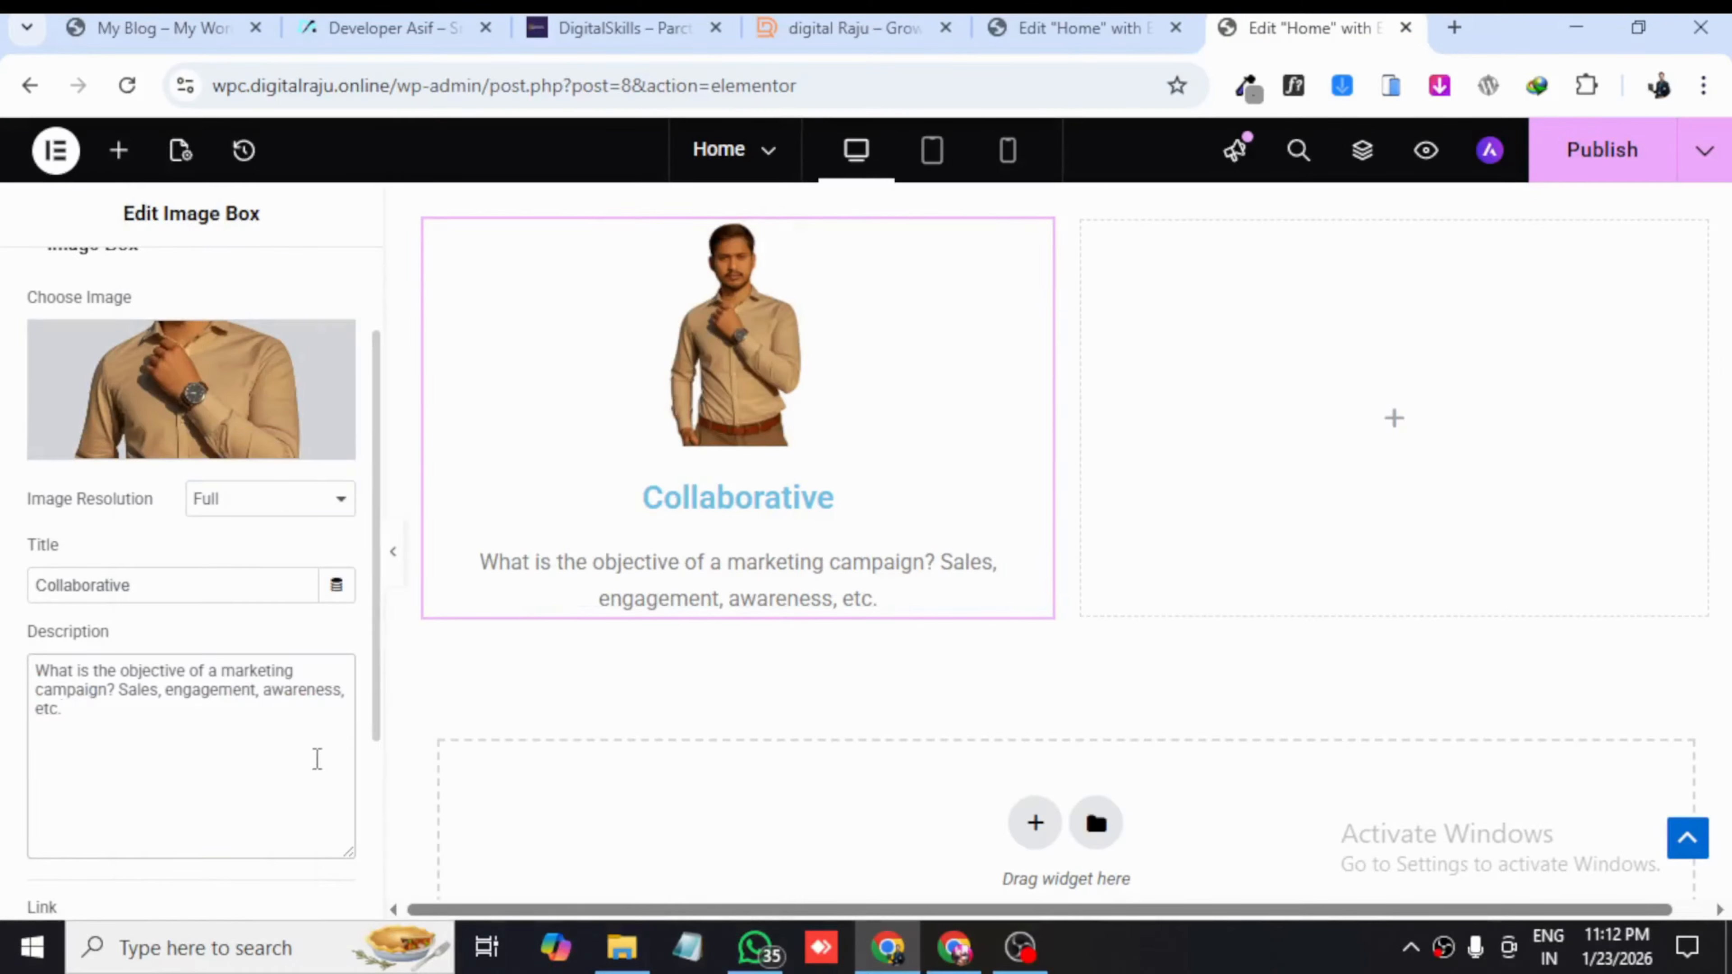
type("34")
key("BackSpace")
key("BackSpace")
- Publish the Home page and preview it, checking the image box below the numbered text
scroll(111, 732, "down", 4)
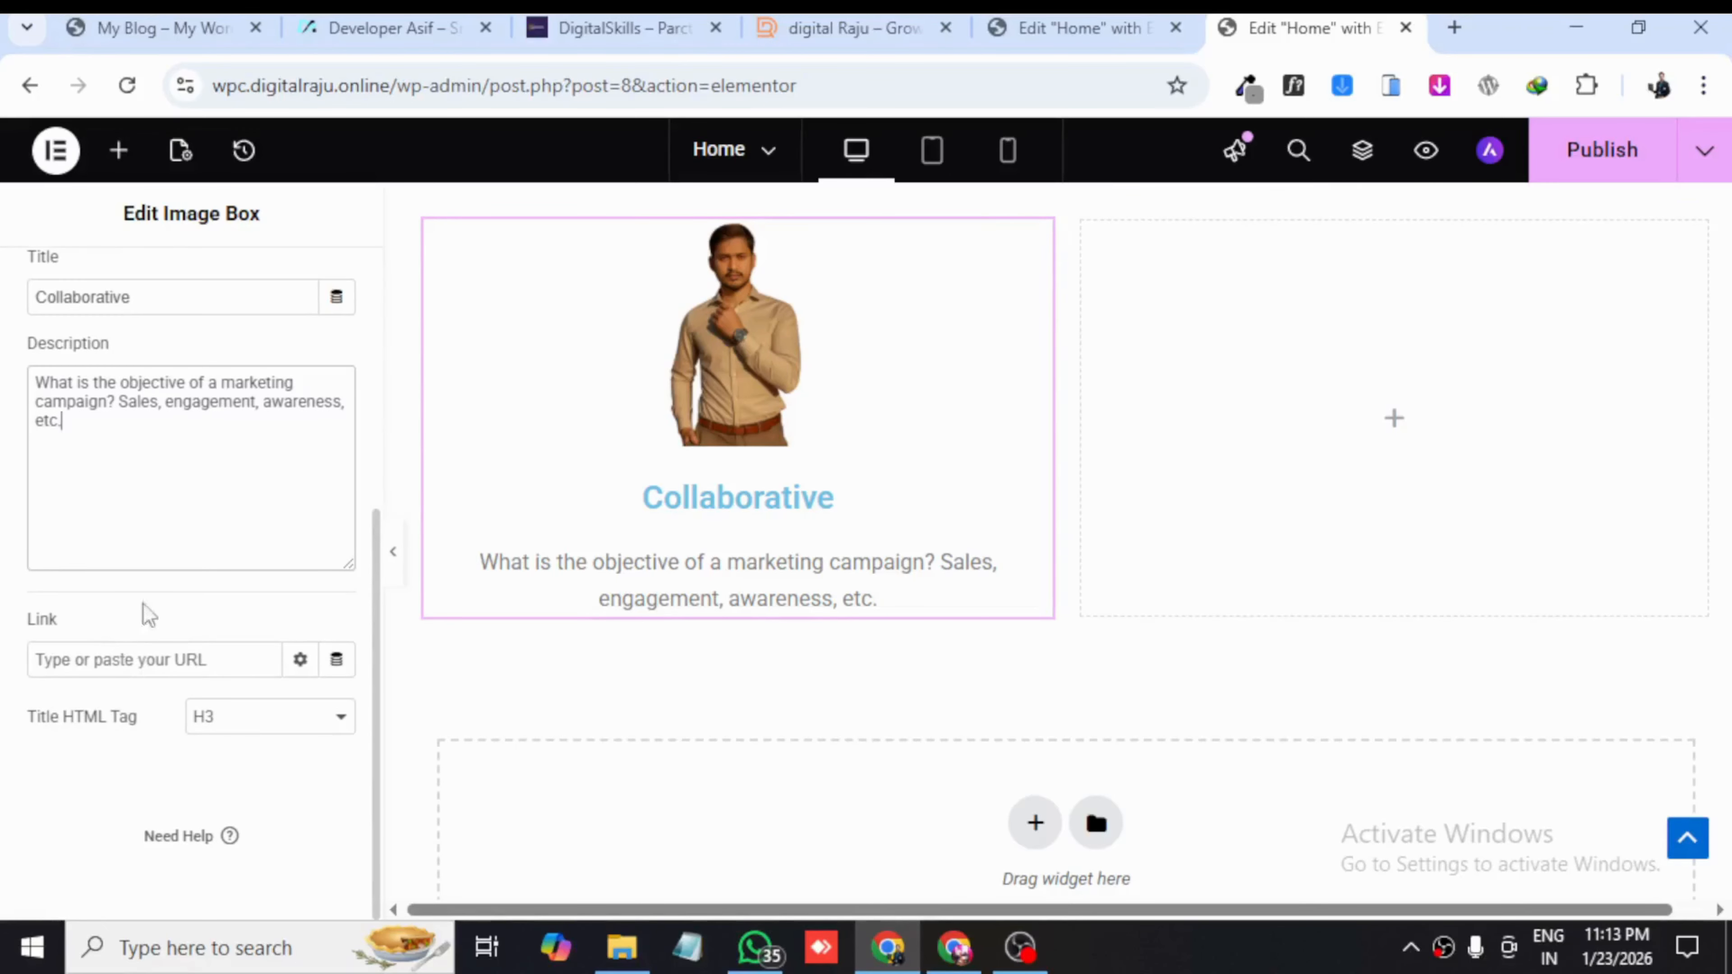
scroll(129, 665, "up", 6)
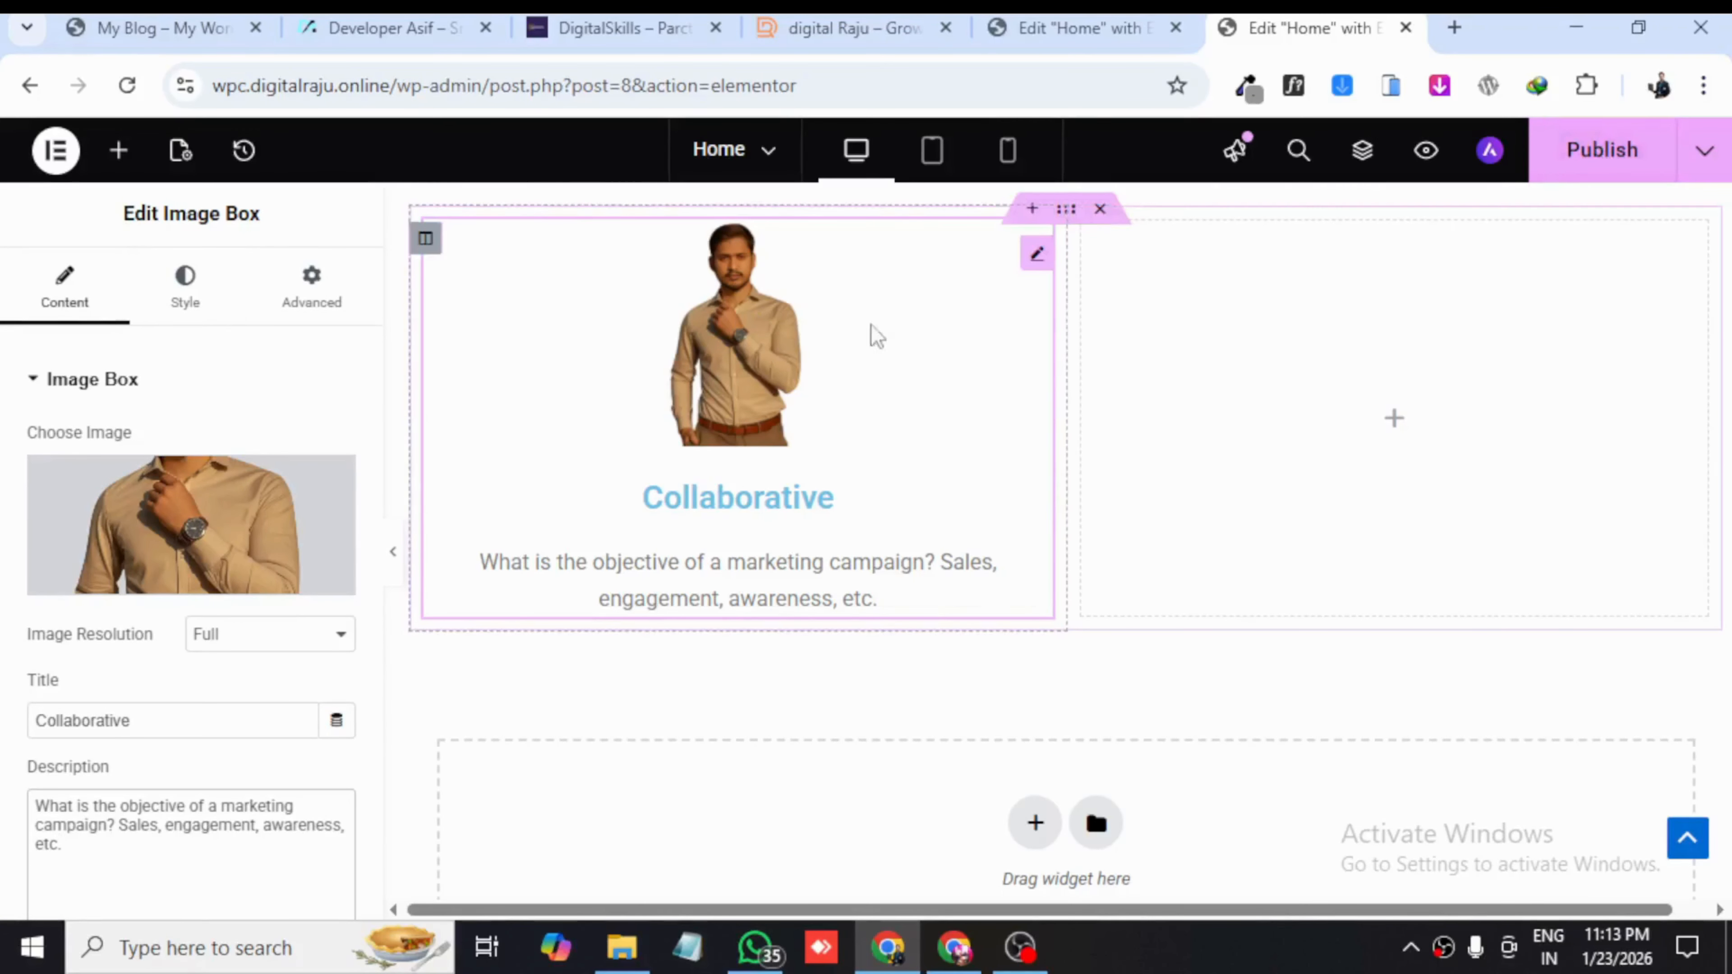
left_click(1564, 173)
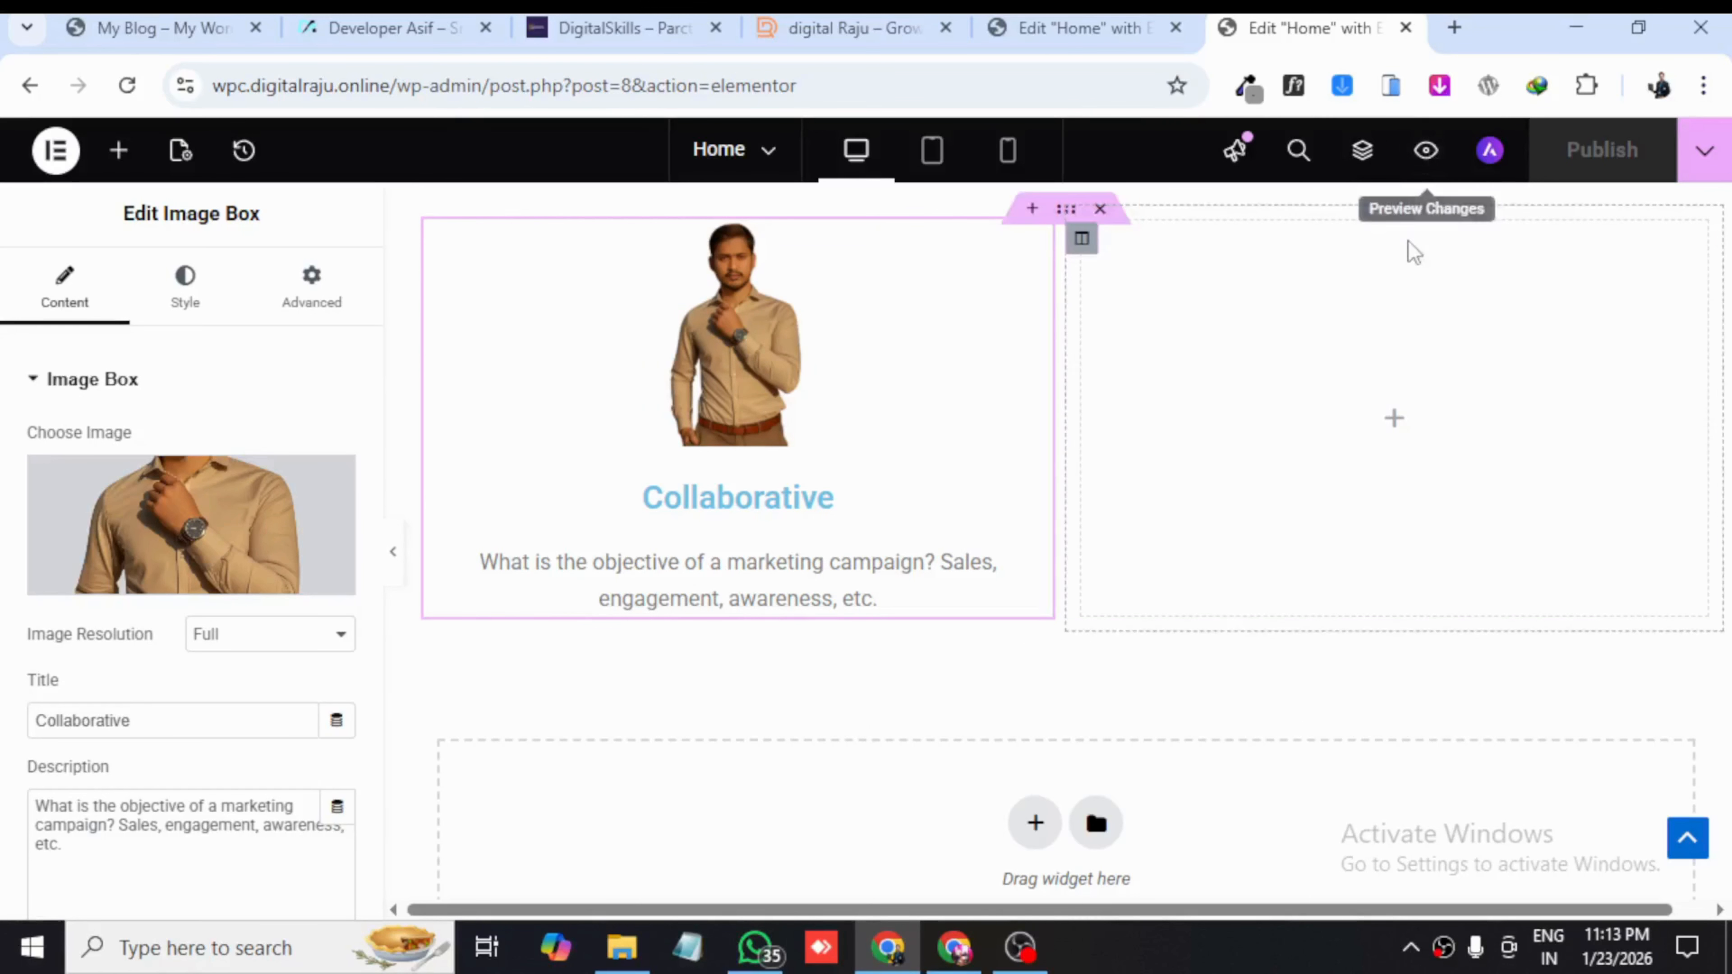
left_click(1426, 154)
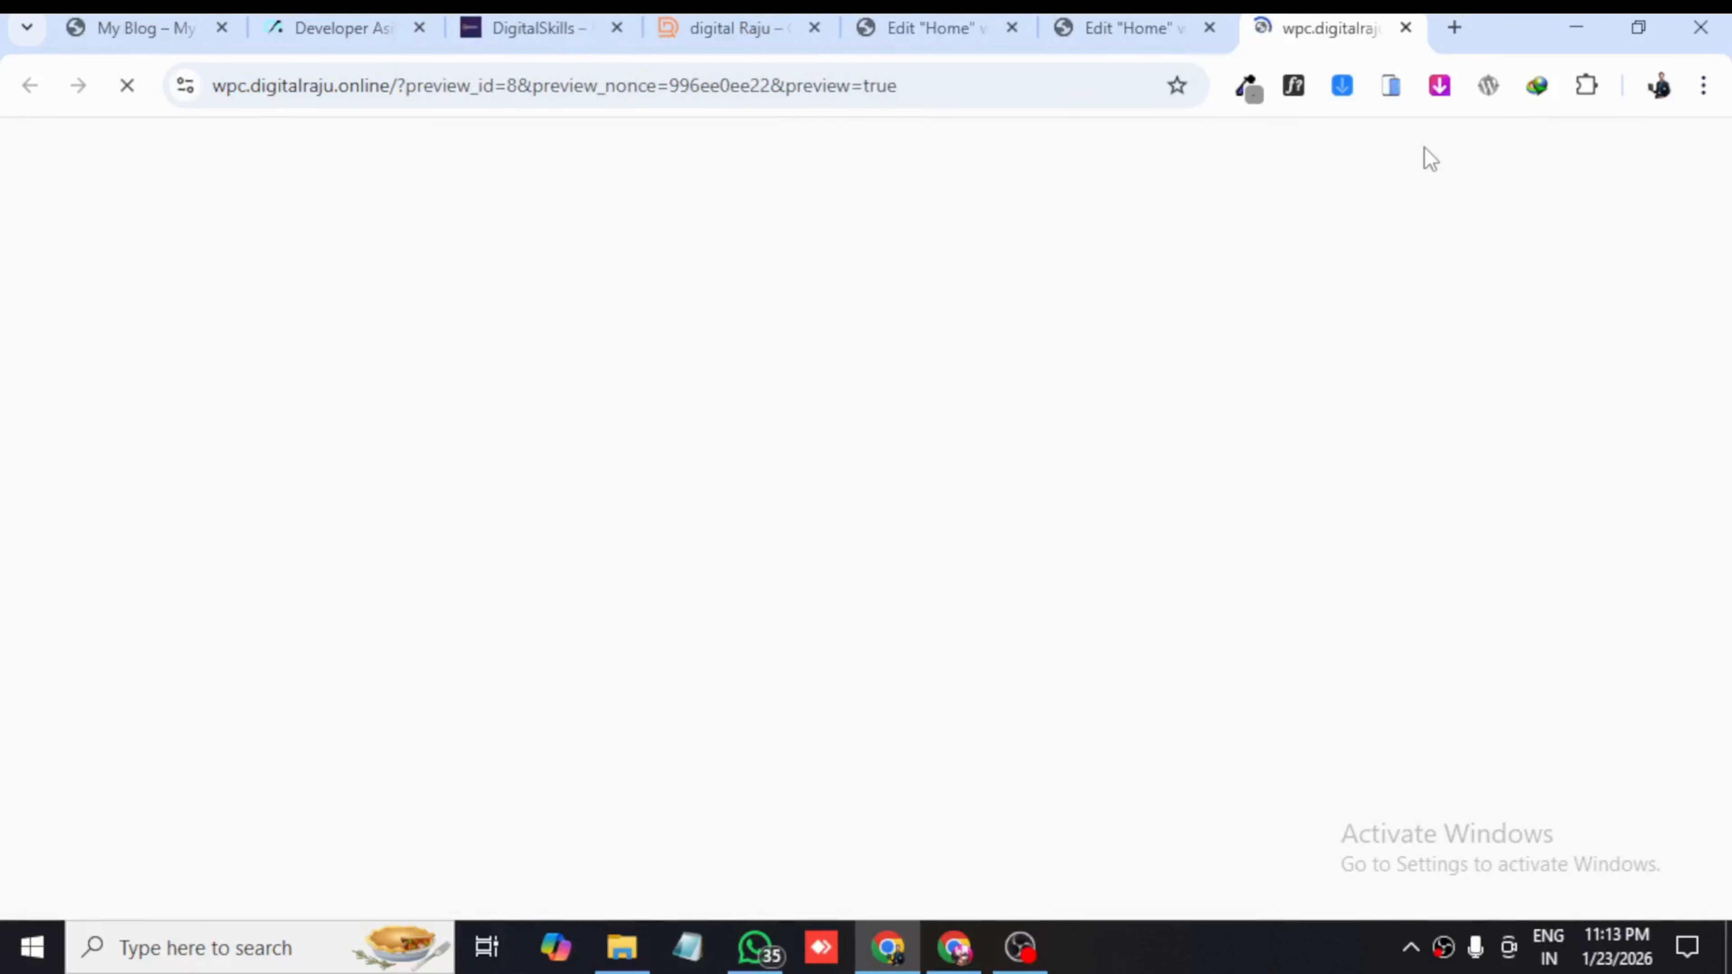
scroll(863, 553, "down", 15)
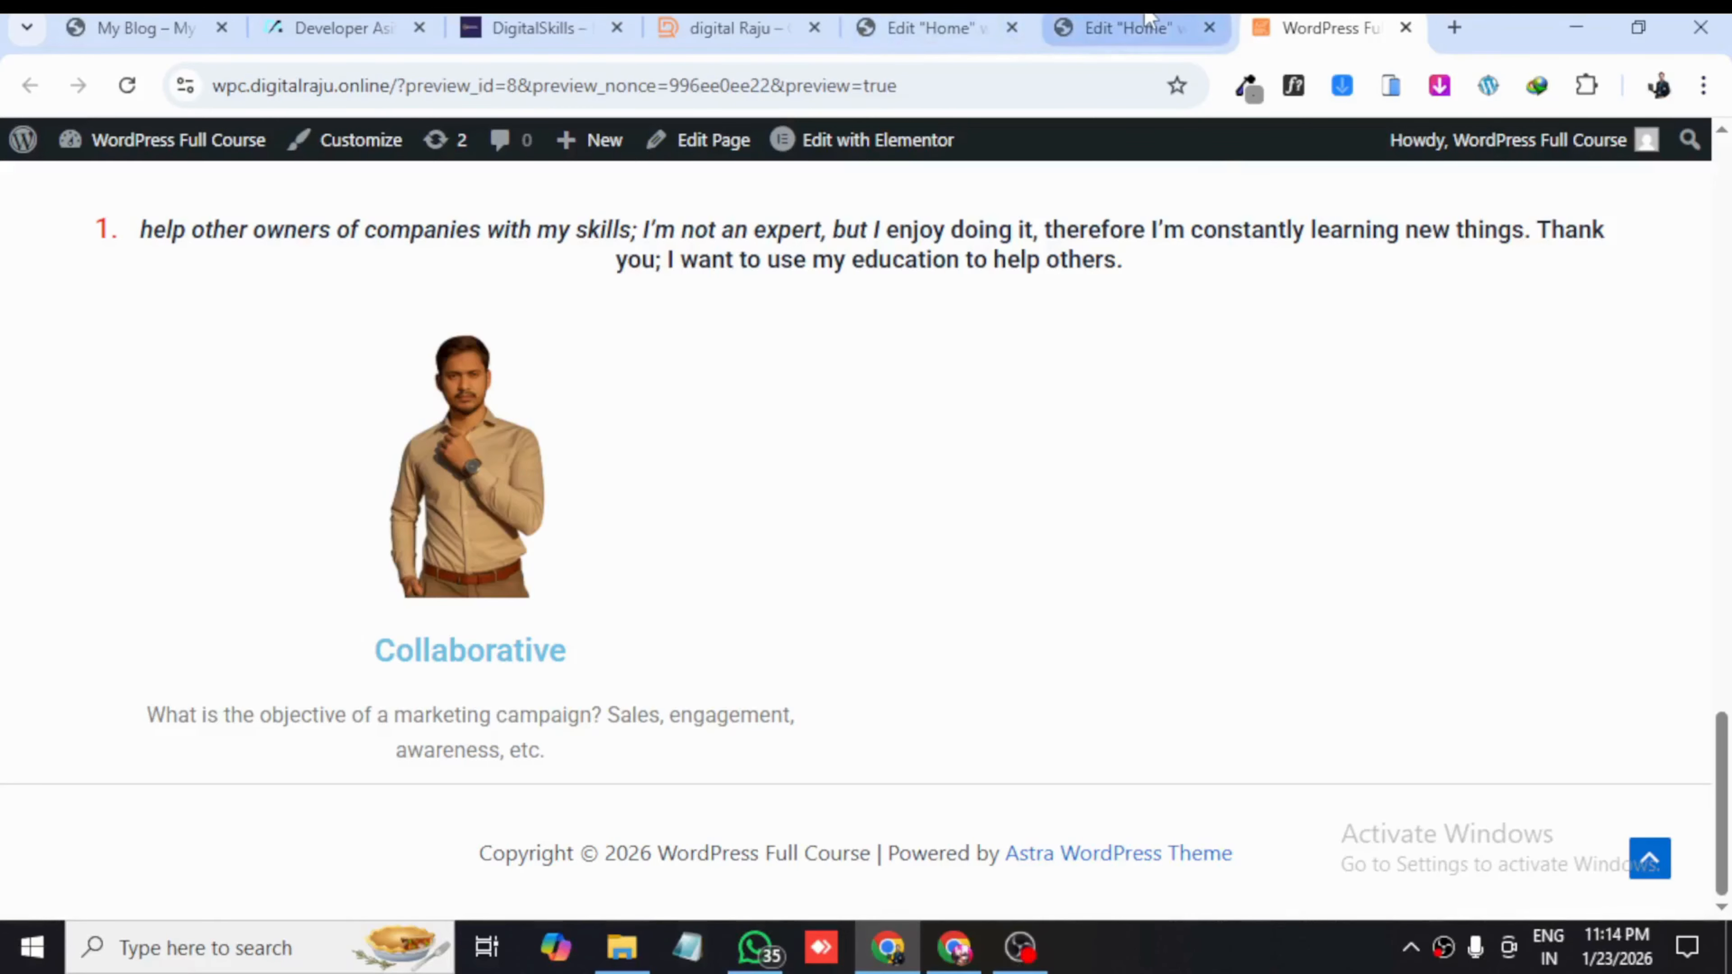
- Return to the Elementor editor and try the right and left image positions in the image box's style settings, ending with Top
left_click(1129, 28)
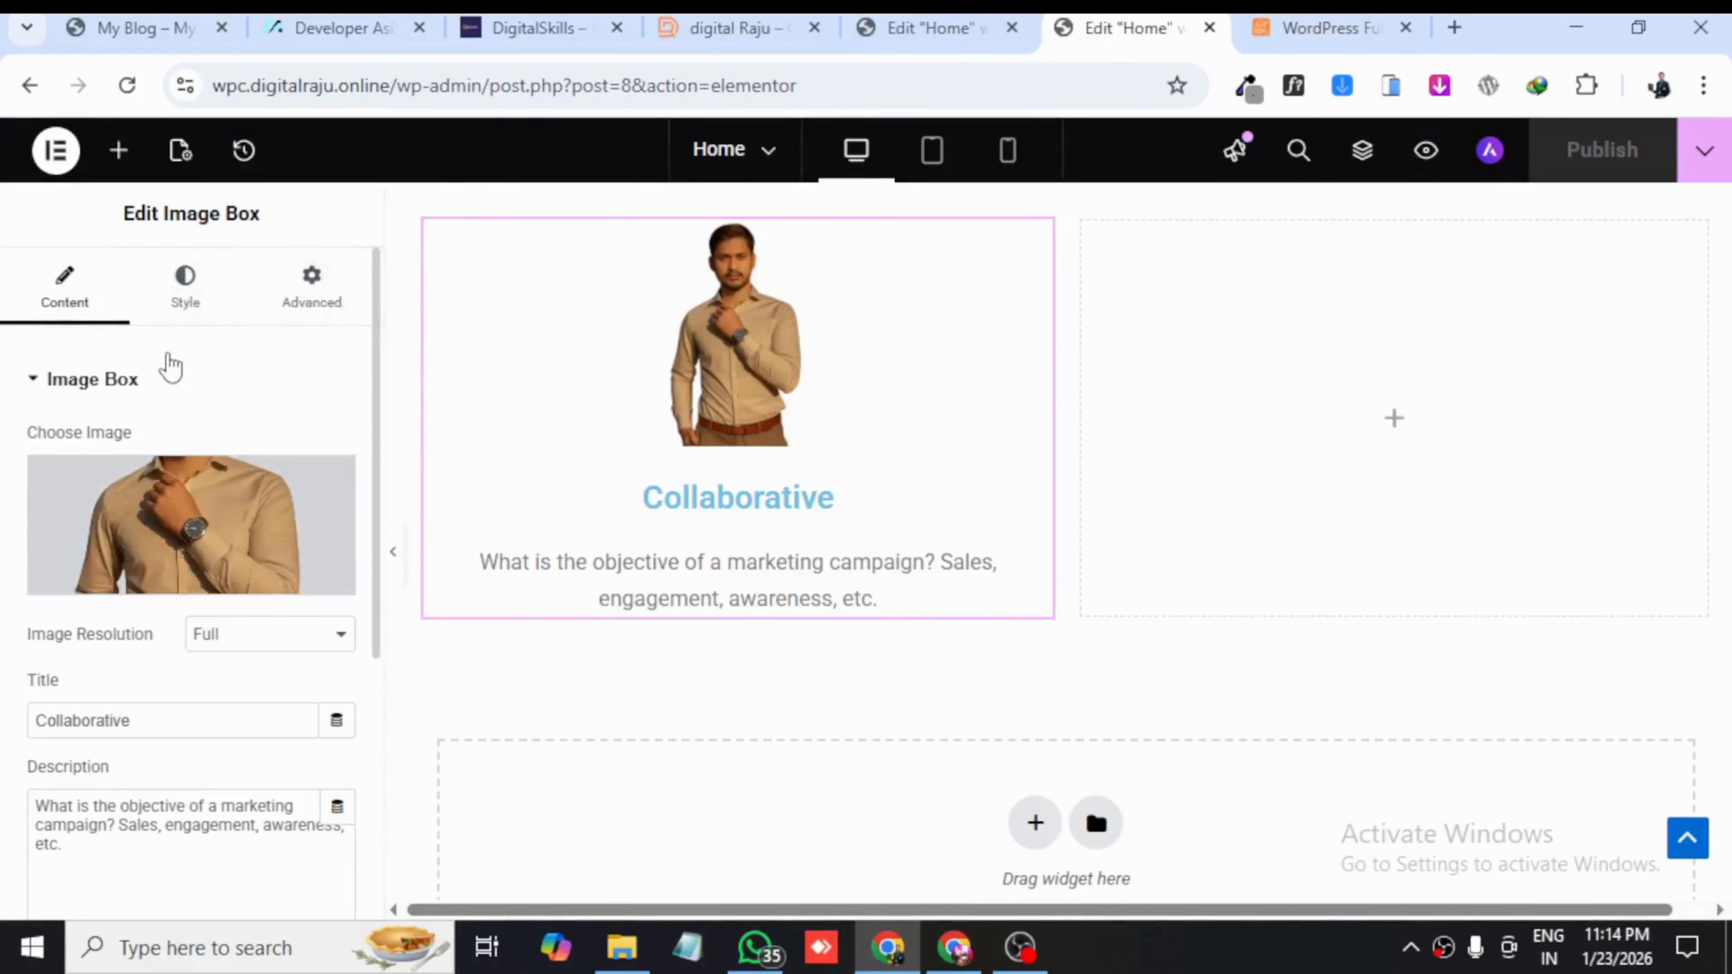
left_click(188, 293)
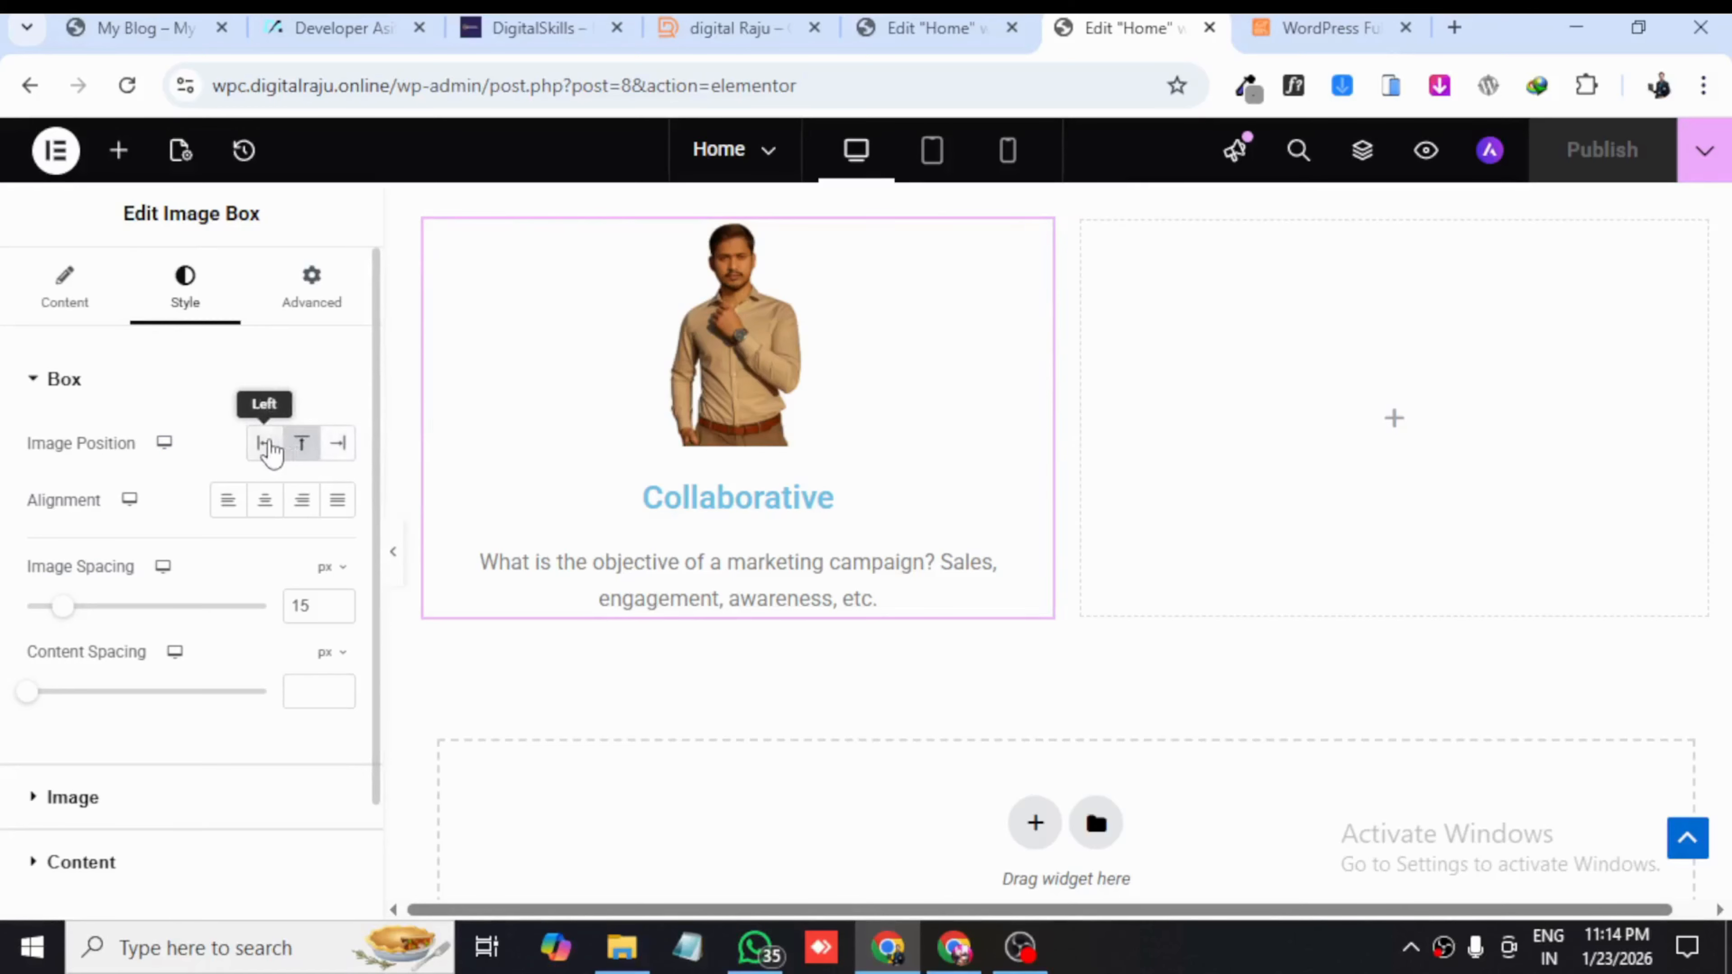
left_click(337, 445)
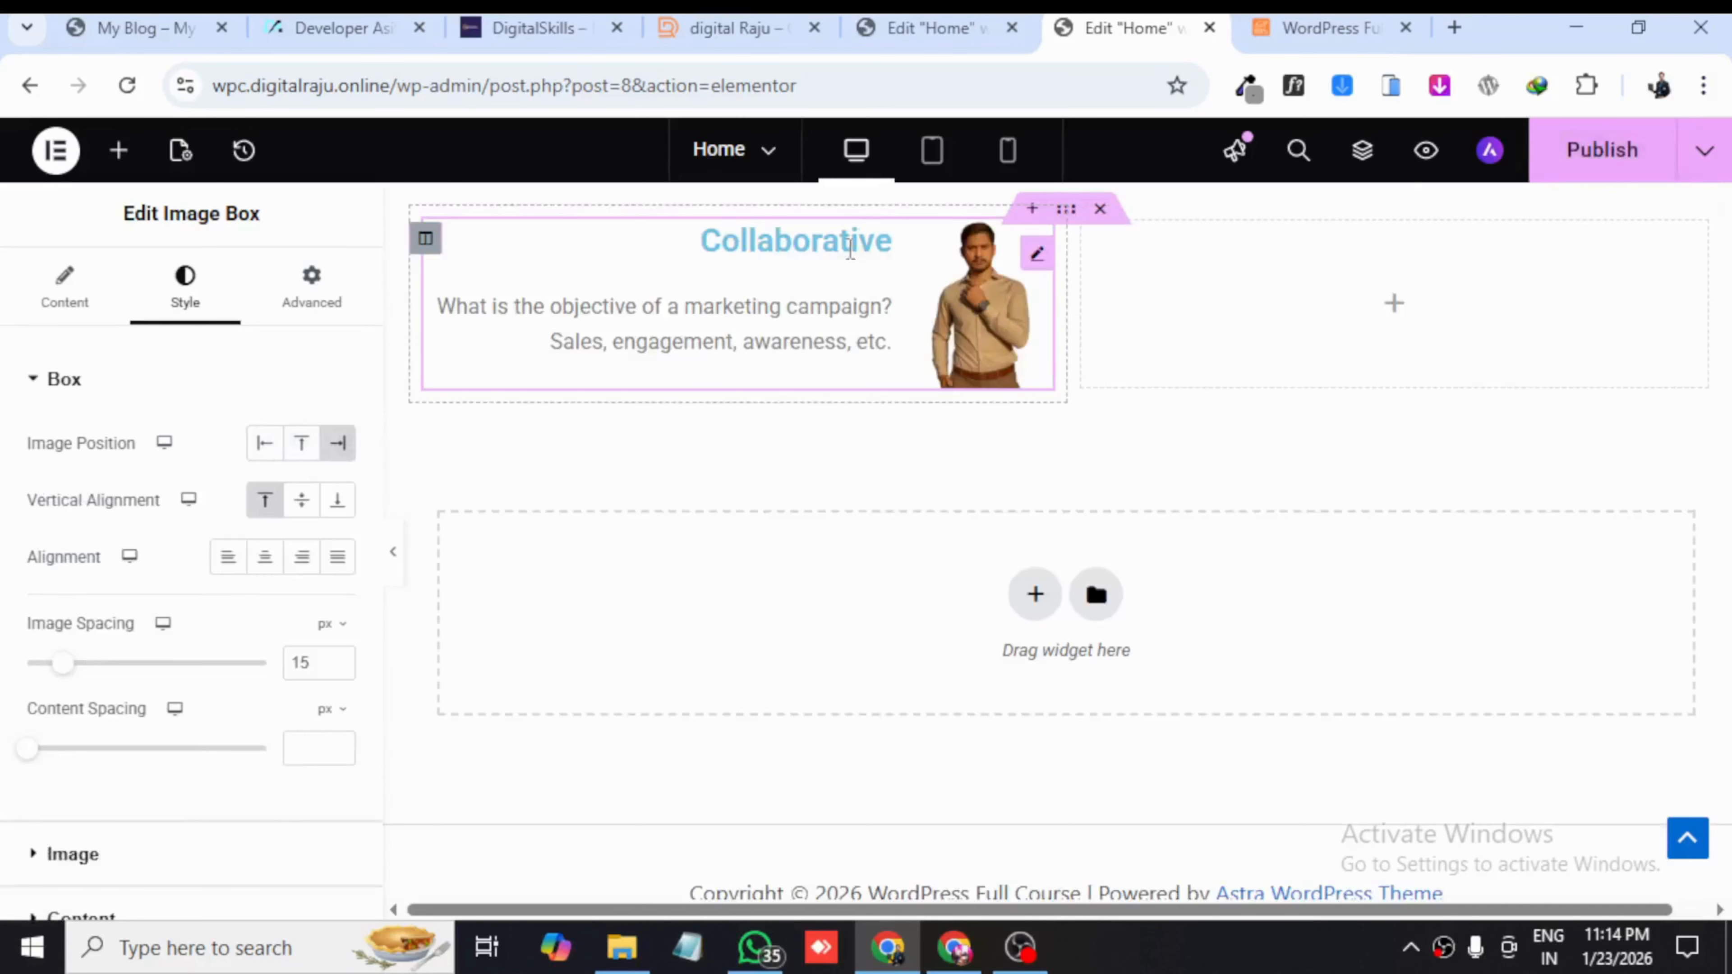
left_click(267, 445)
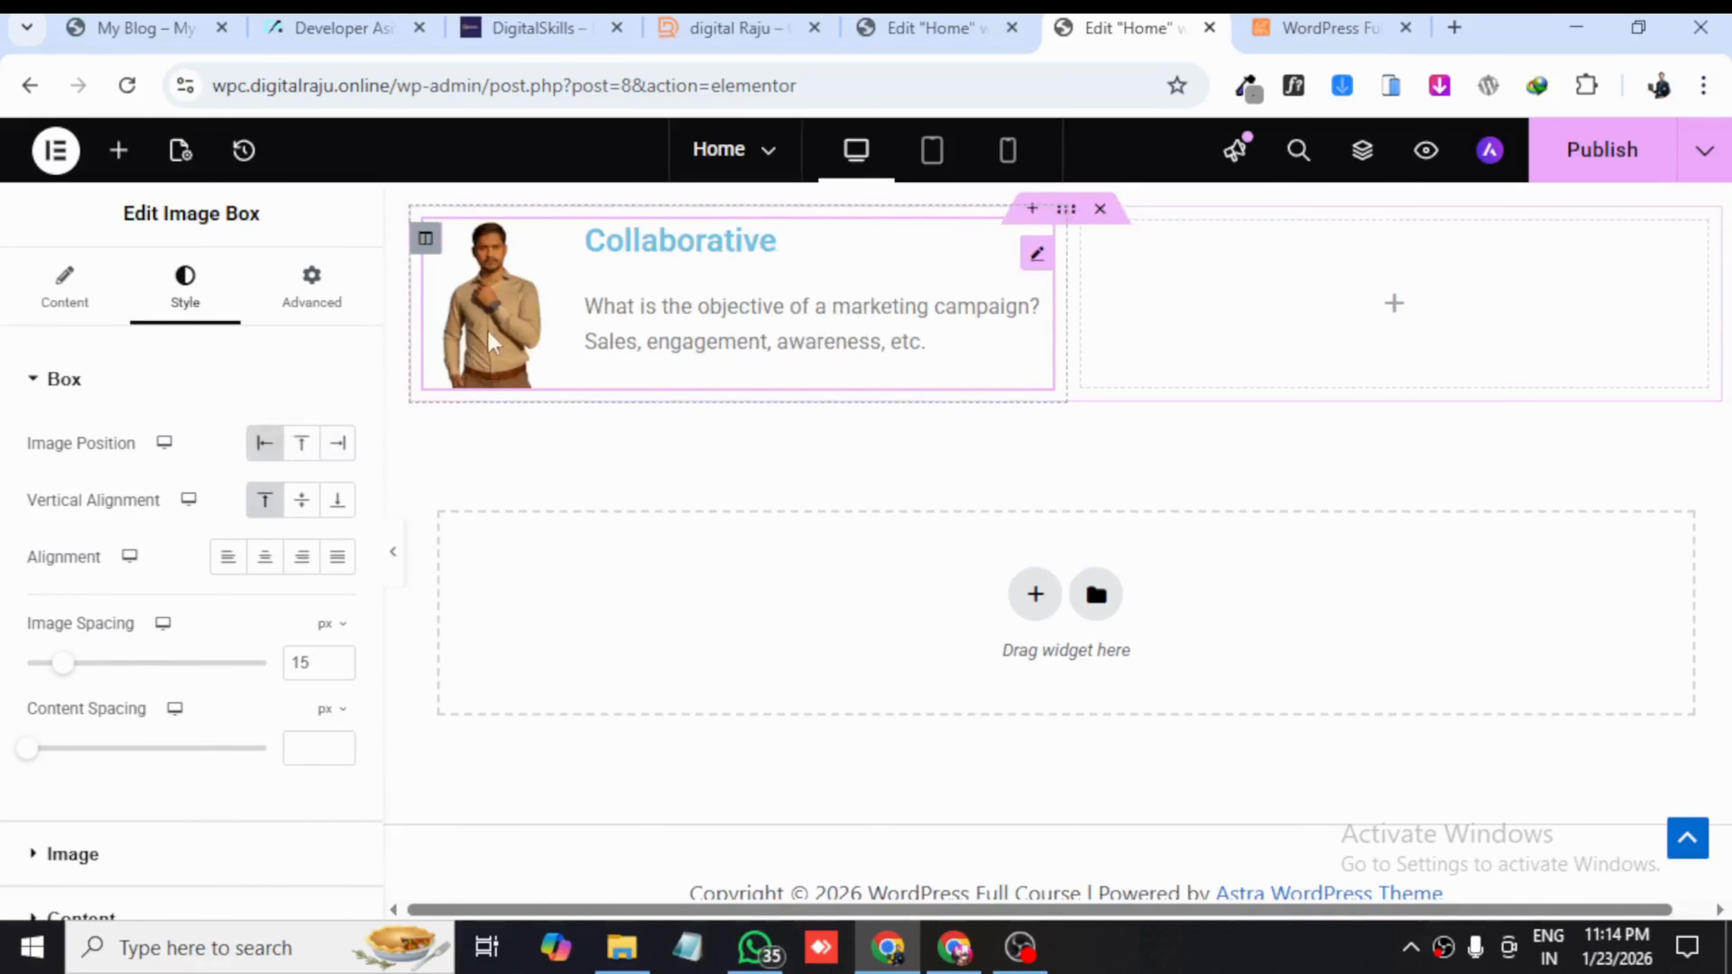
left_click(304, 447)
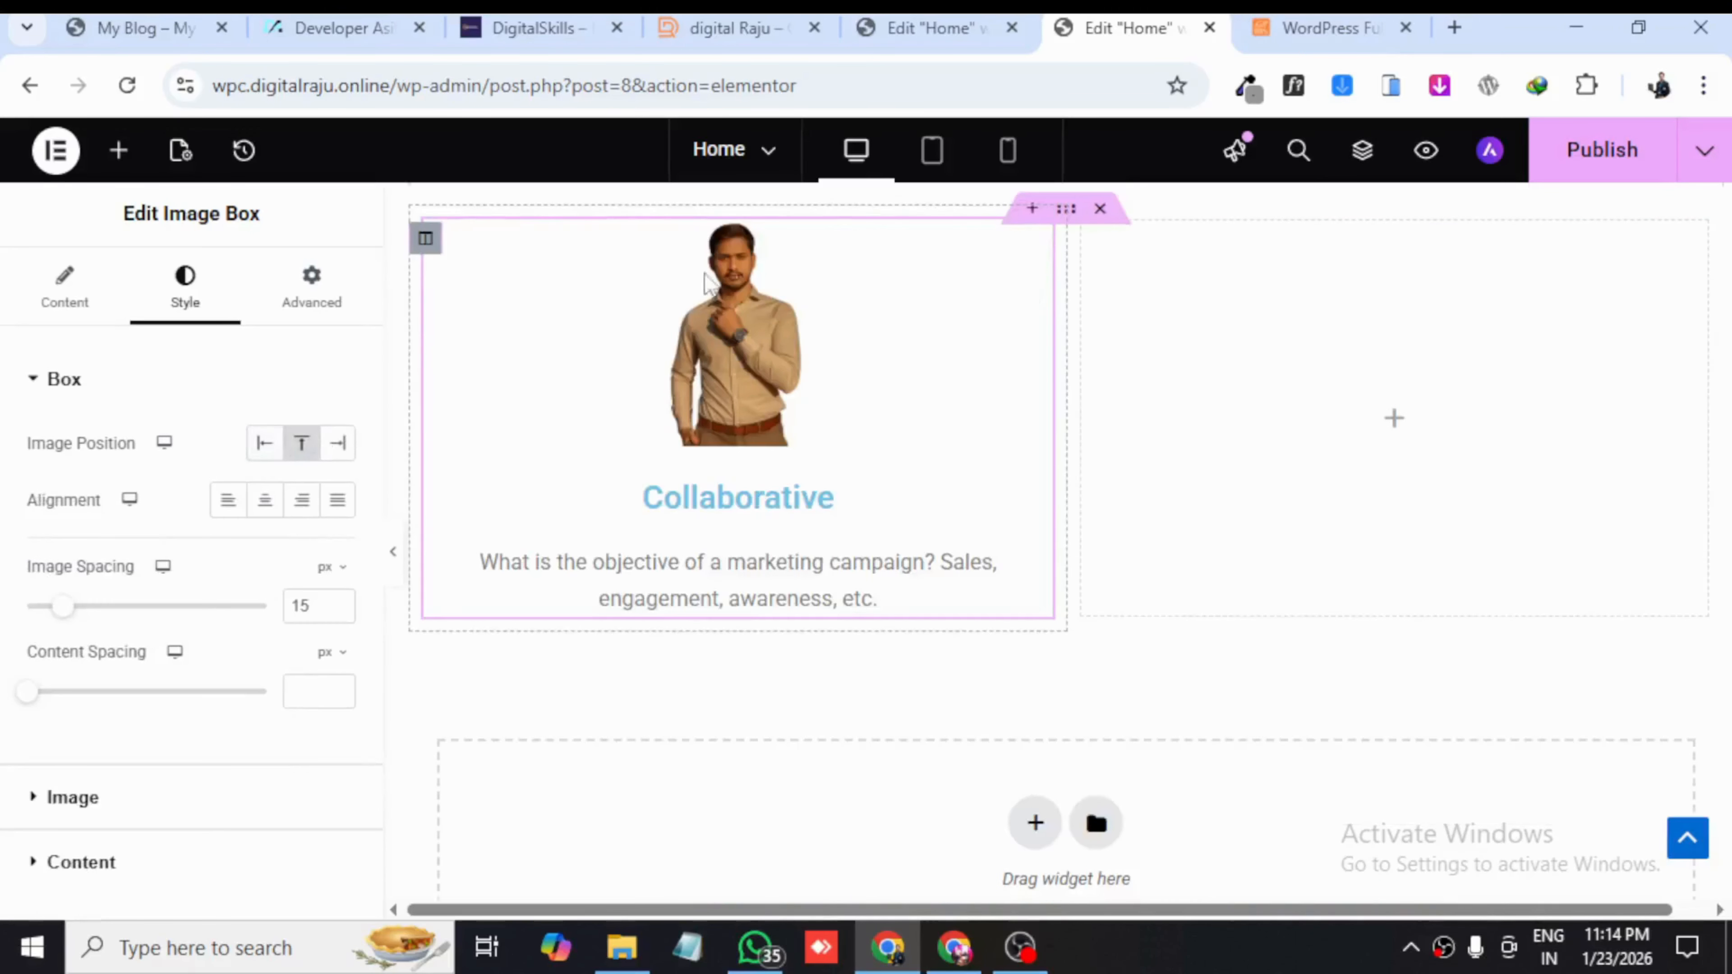
- Try the start and end alignments for the image box, and set its alignment to center
left_click(229, 506)
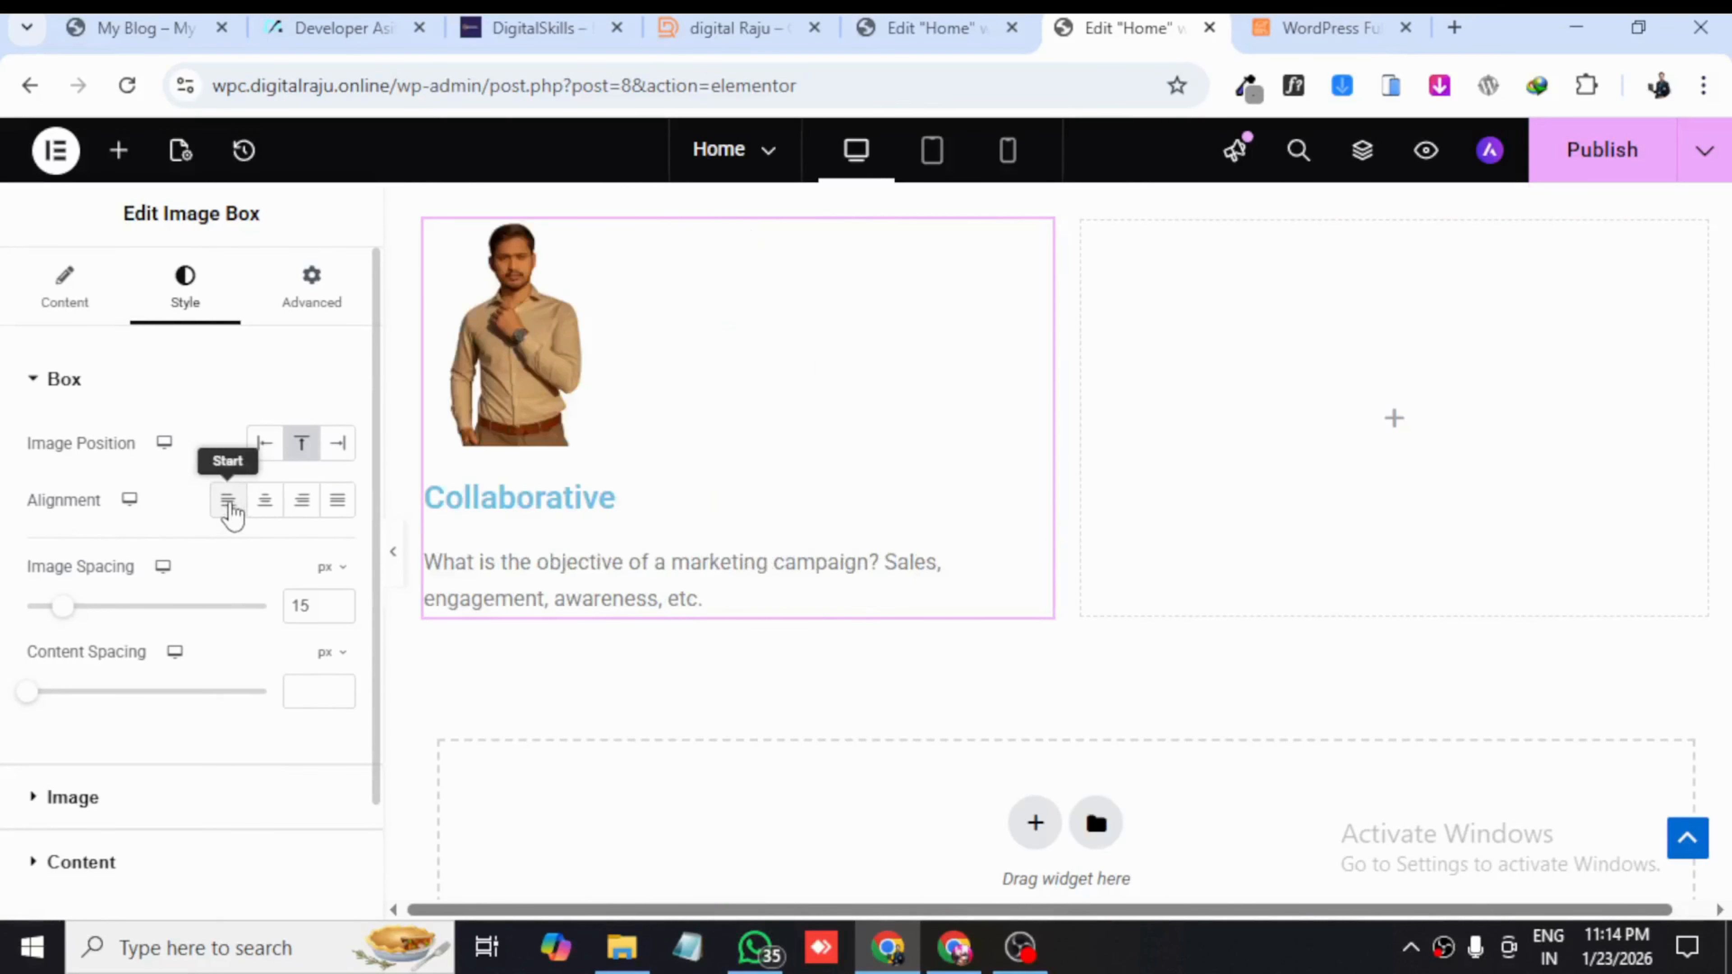
left_click(271, 514)
left_click(310, 513)
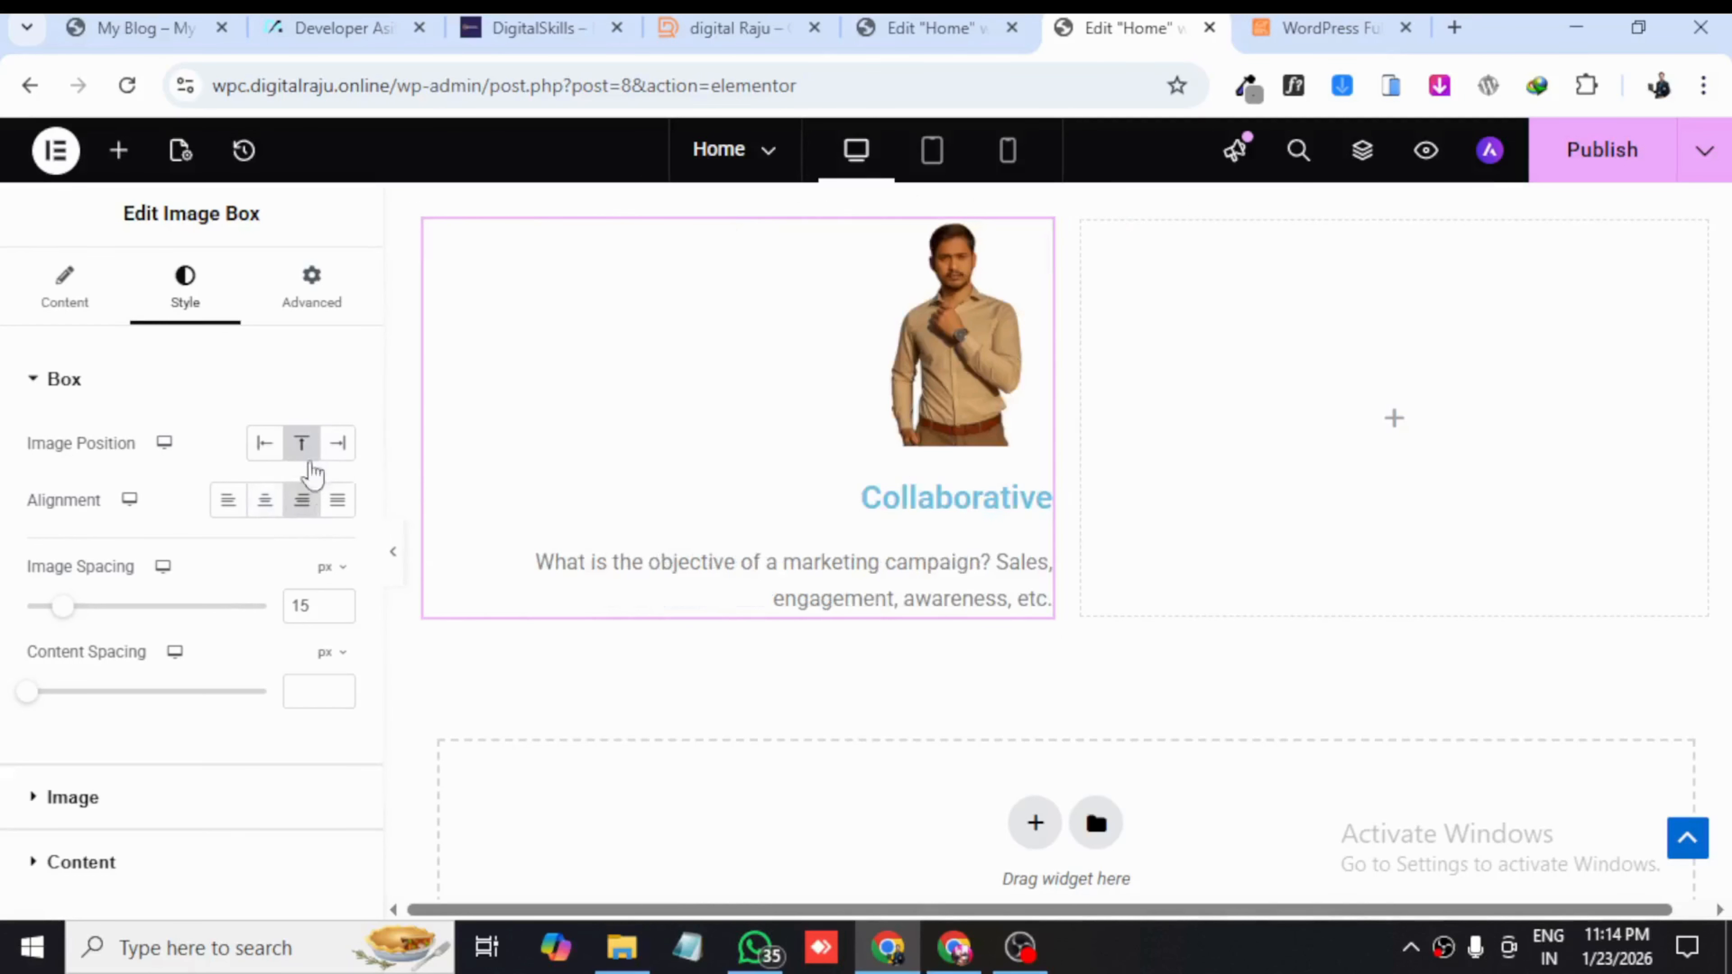
left_click(266, 501)
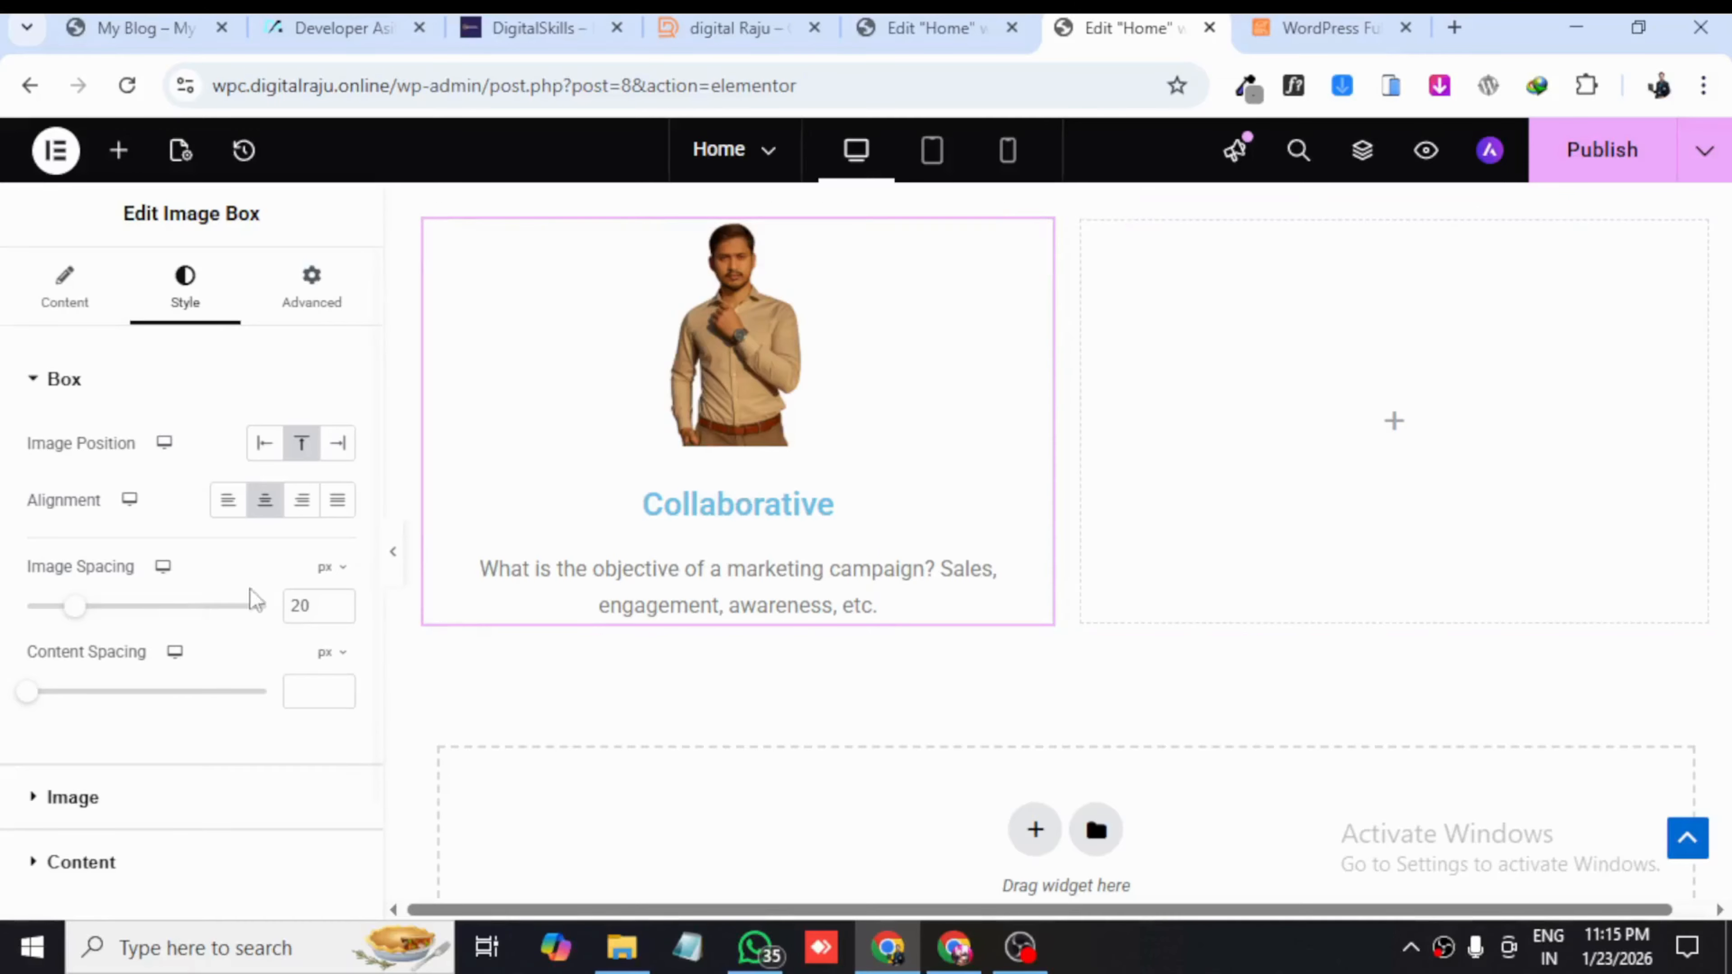
- Set the image box's image spacing to 10 px and its content spacing to 13 px
mouse_move(76, 607)
left_mouse_down()
mouse_move(149, 618)
mouse_move(19, 619)
mouse_move(59, 631)
left_mouse_up()
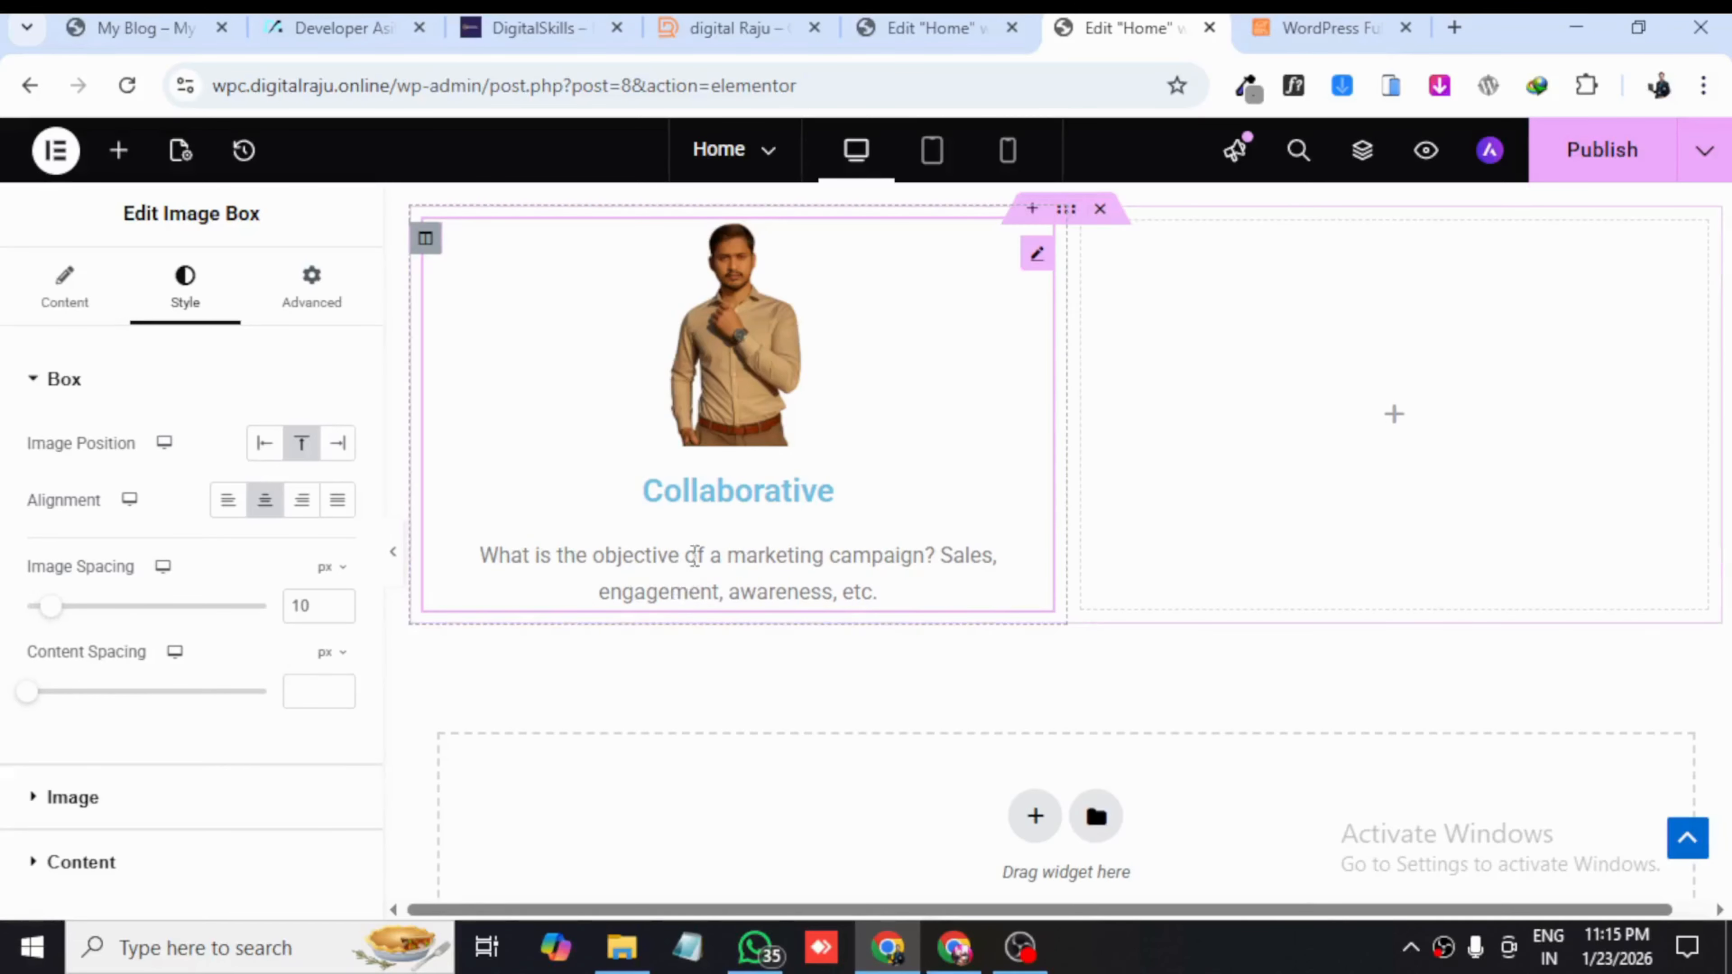
left_click_drag(26, 692, 58, 716)
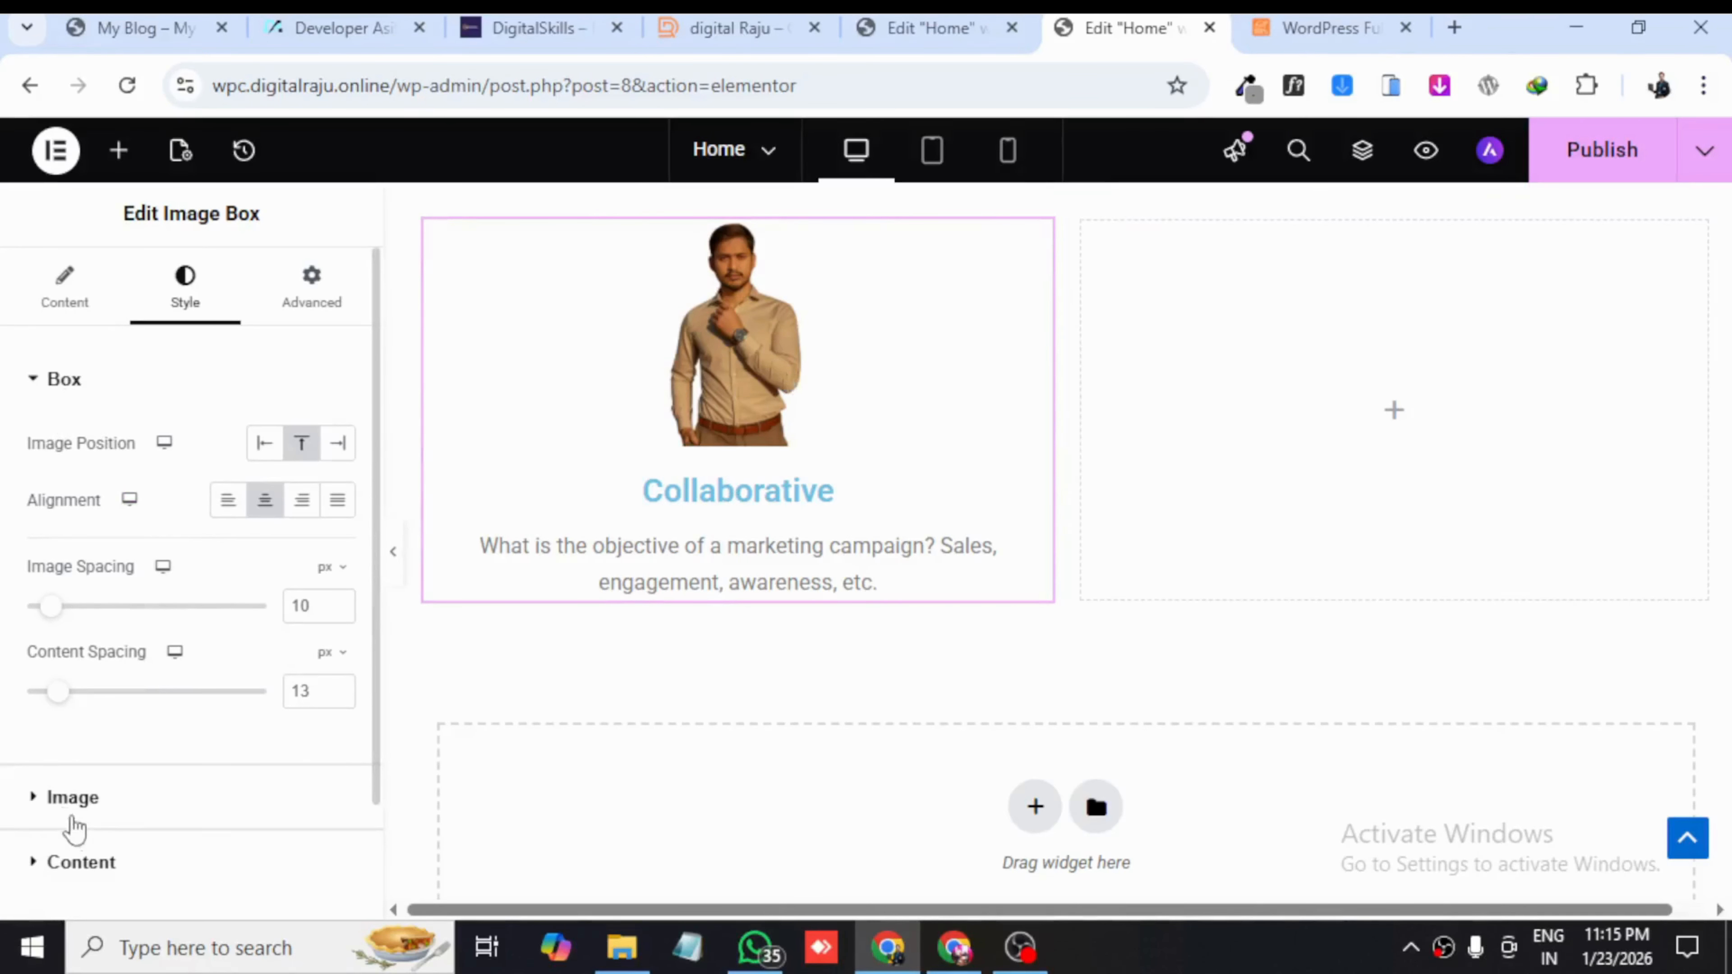
- Open the image style settings of the image box, try a larger image width, and set the width to 30%
scroll(135, 696, "down", 2)
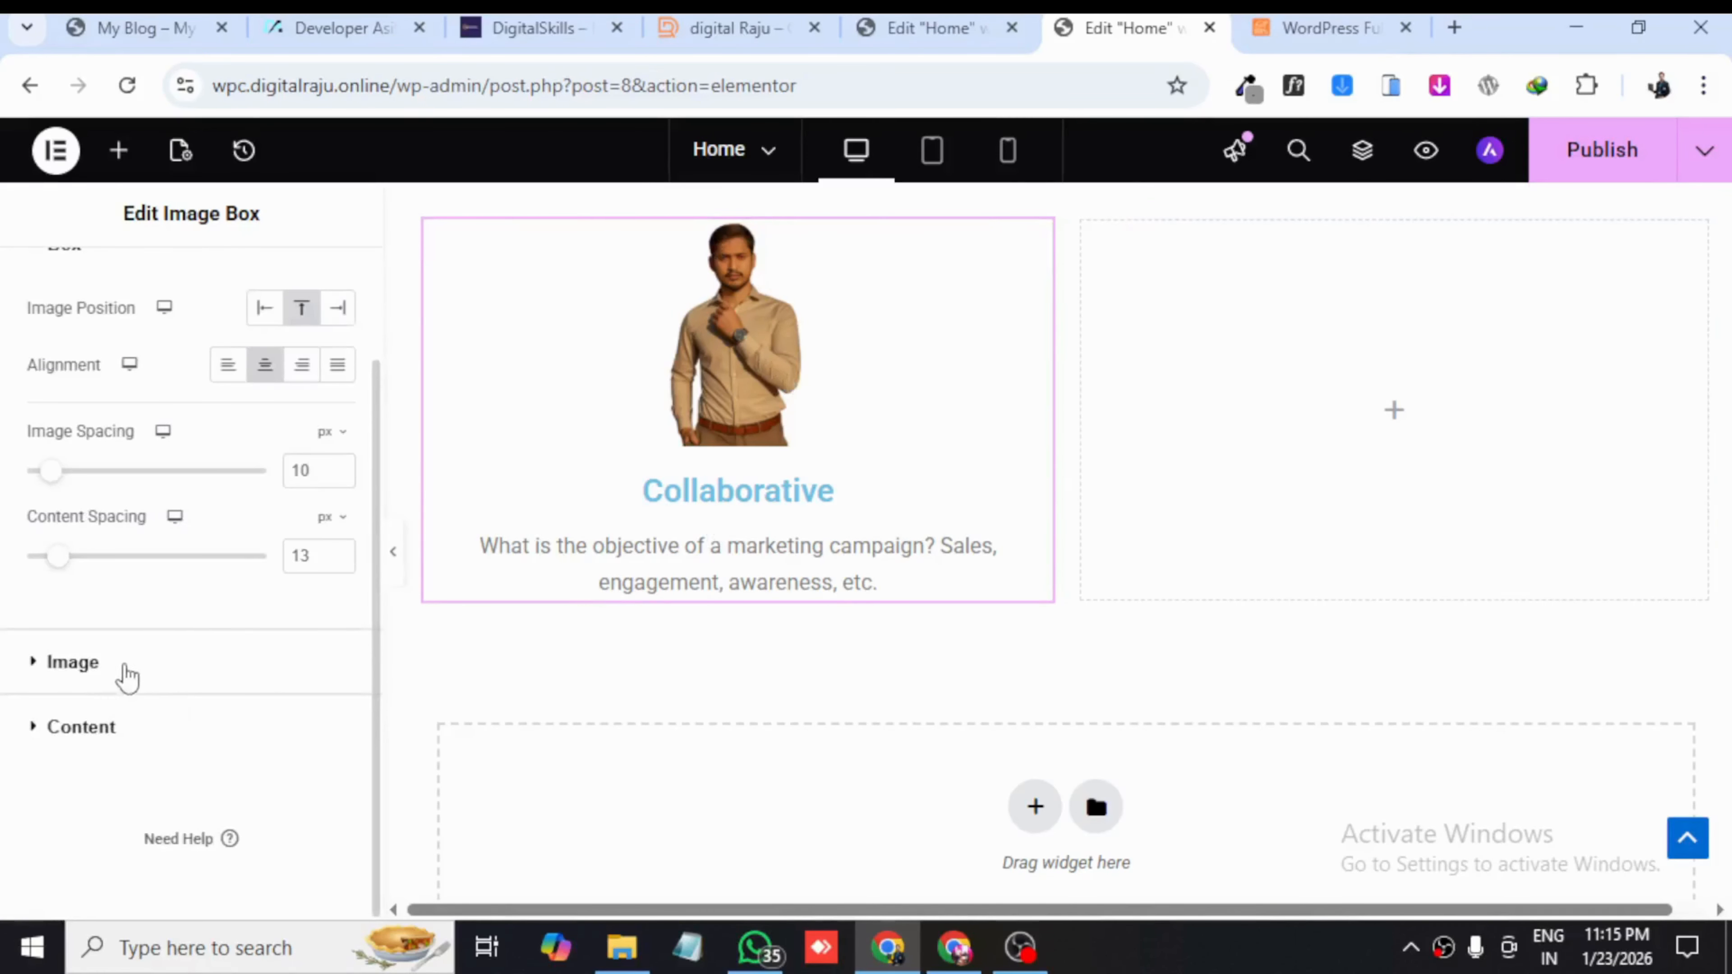
left_click(117, 674)
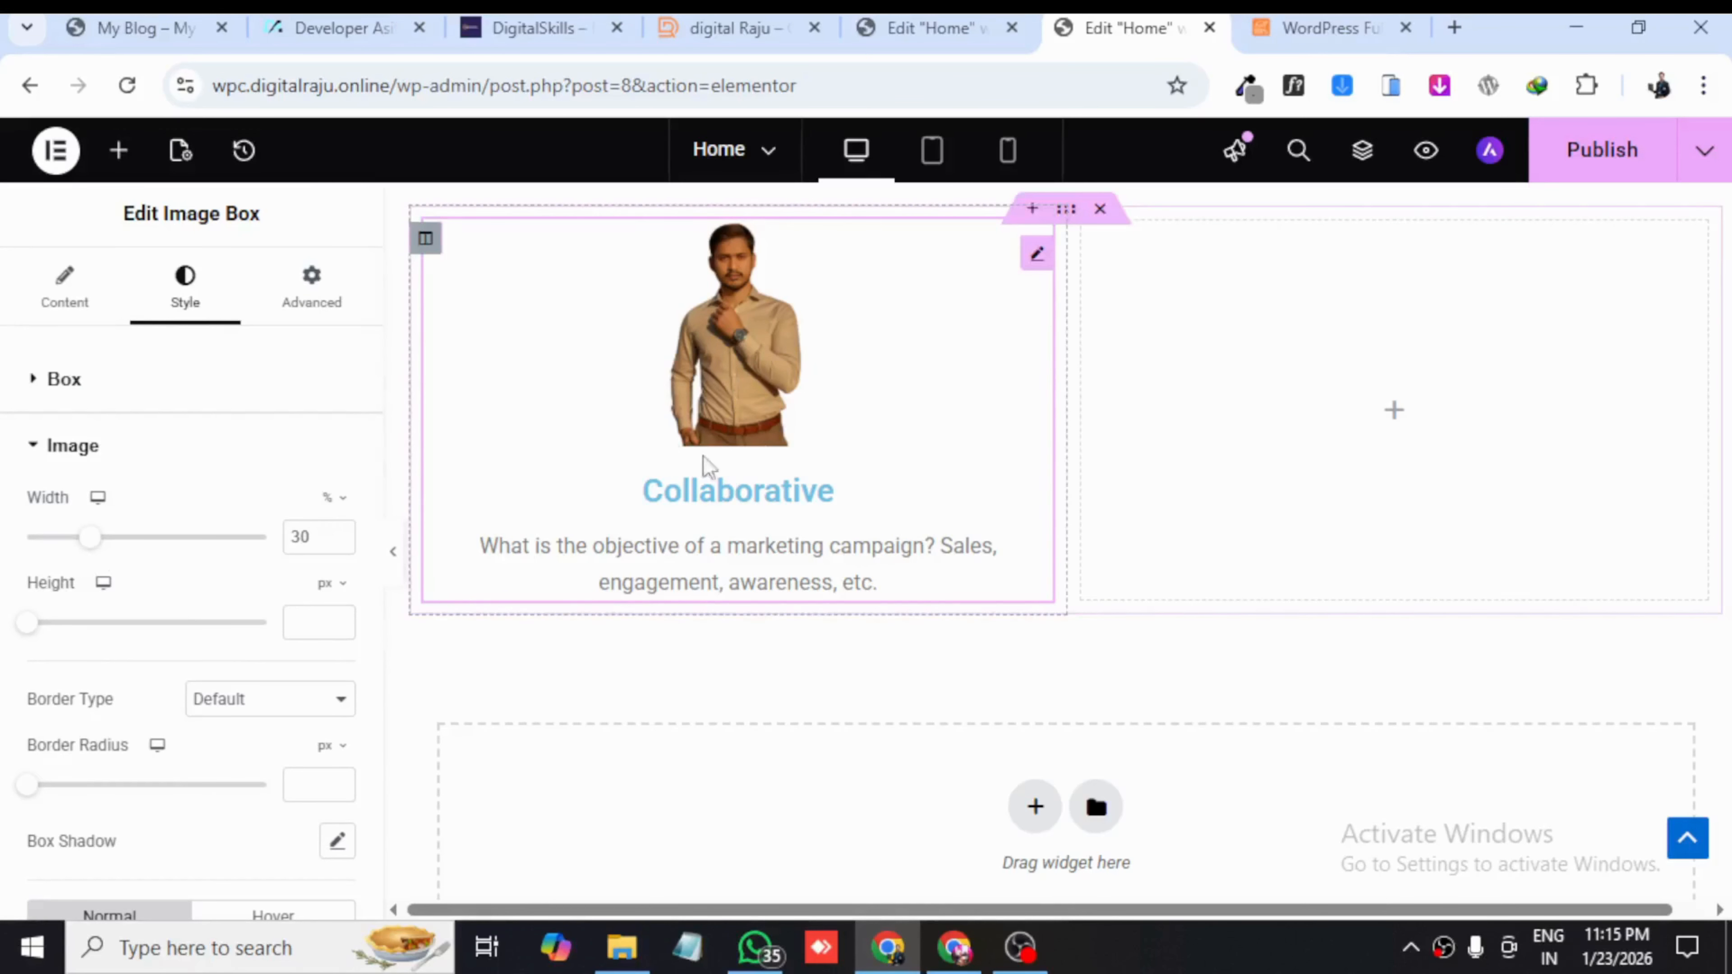
mouse_move(100, 544)
left_mouse_down()
mouse_move(189, 553)
mouse_move(106, 558)
left_mouse_up()
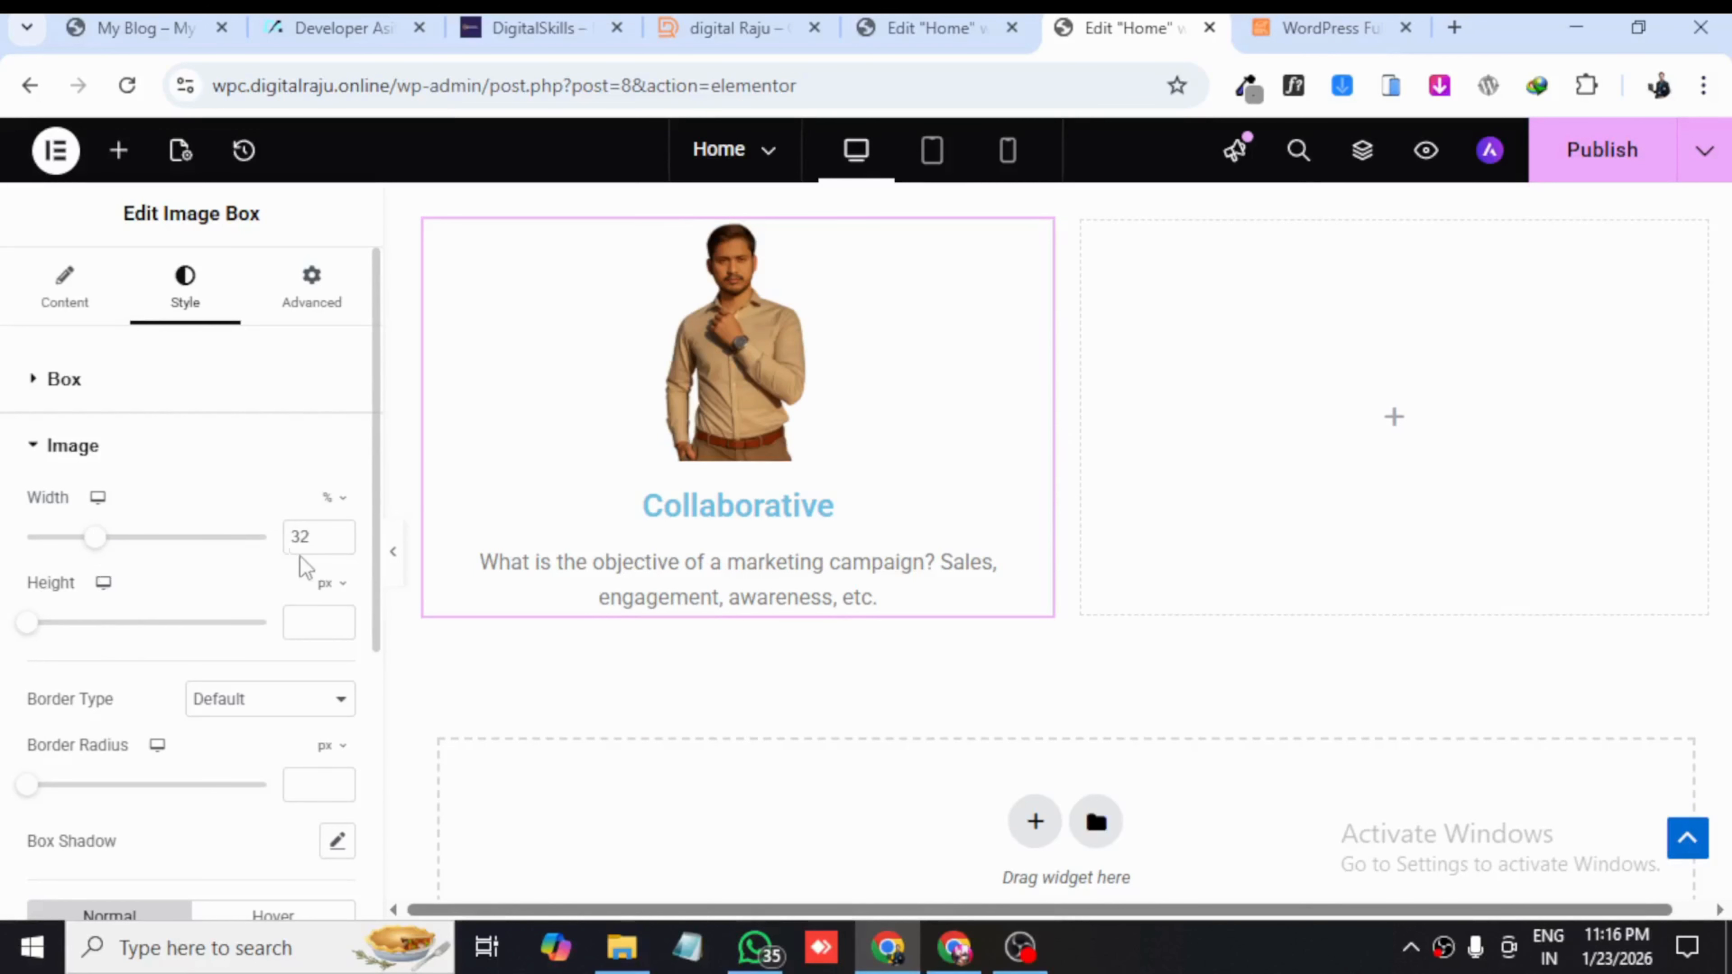
double_click(337, 543)
type("4")
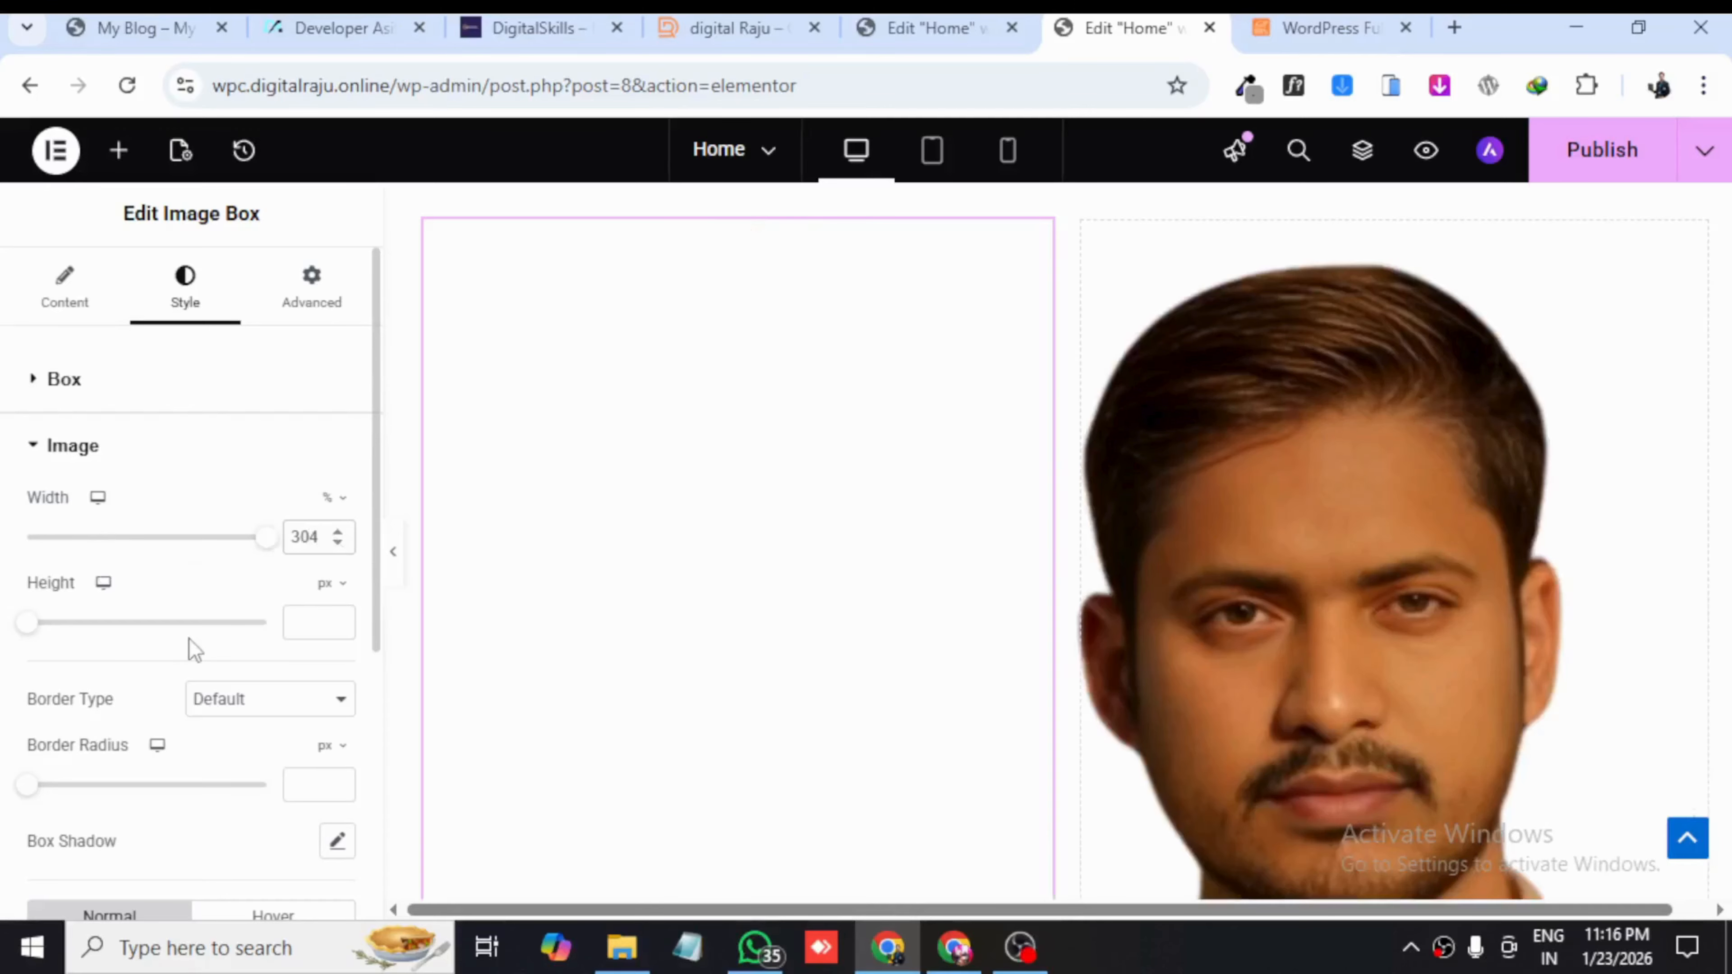
key("BackSpace")
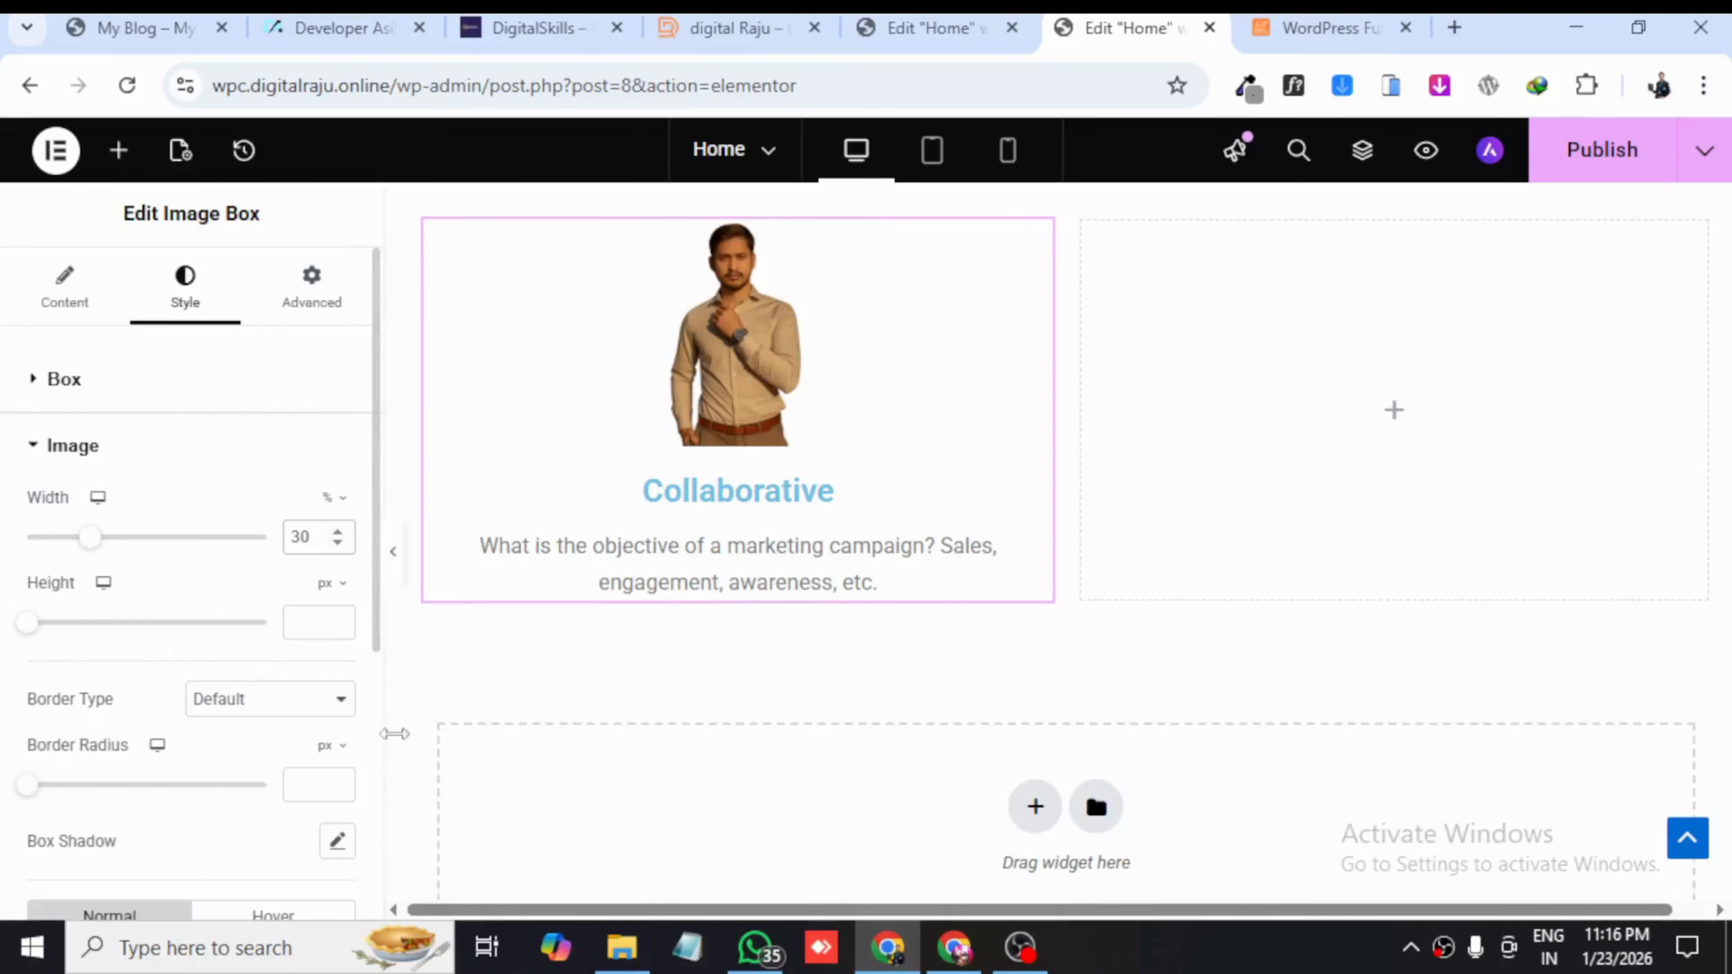
- Try a solid border on the image box's image and set the border type back to Default
scroll(325, 595, "down", 4)
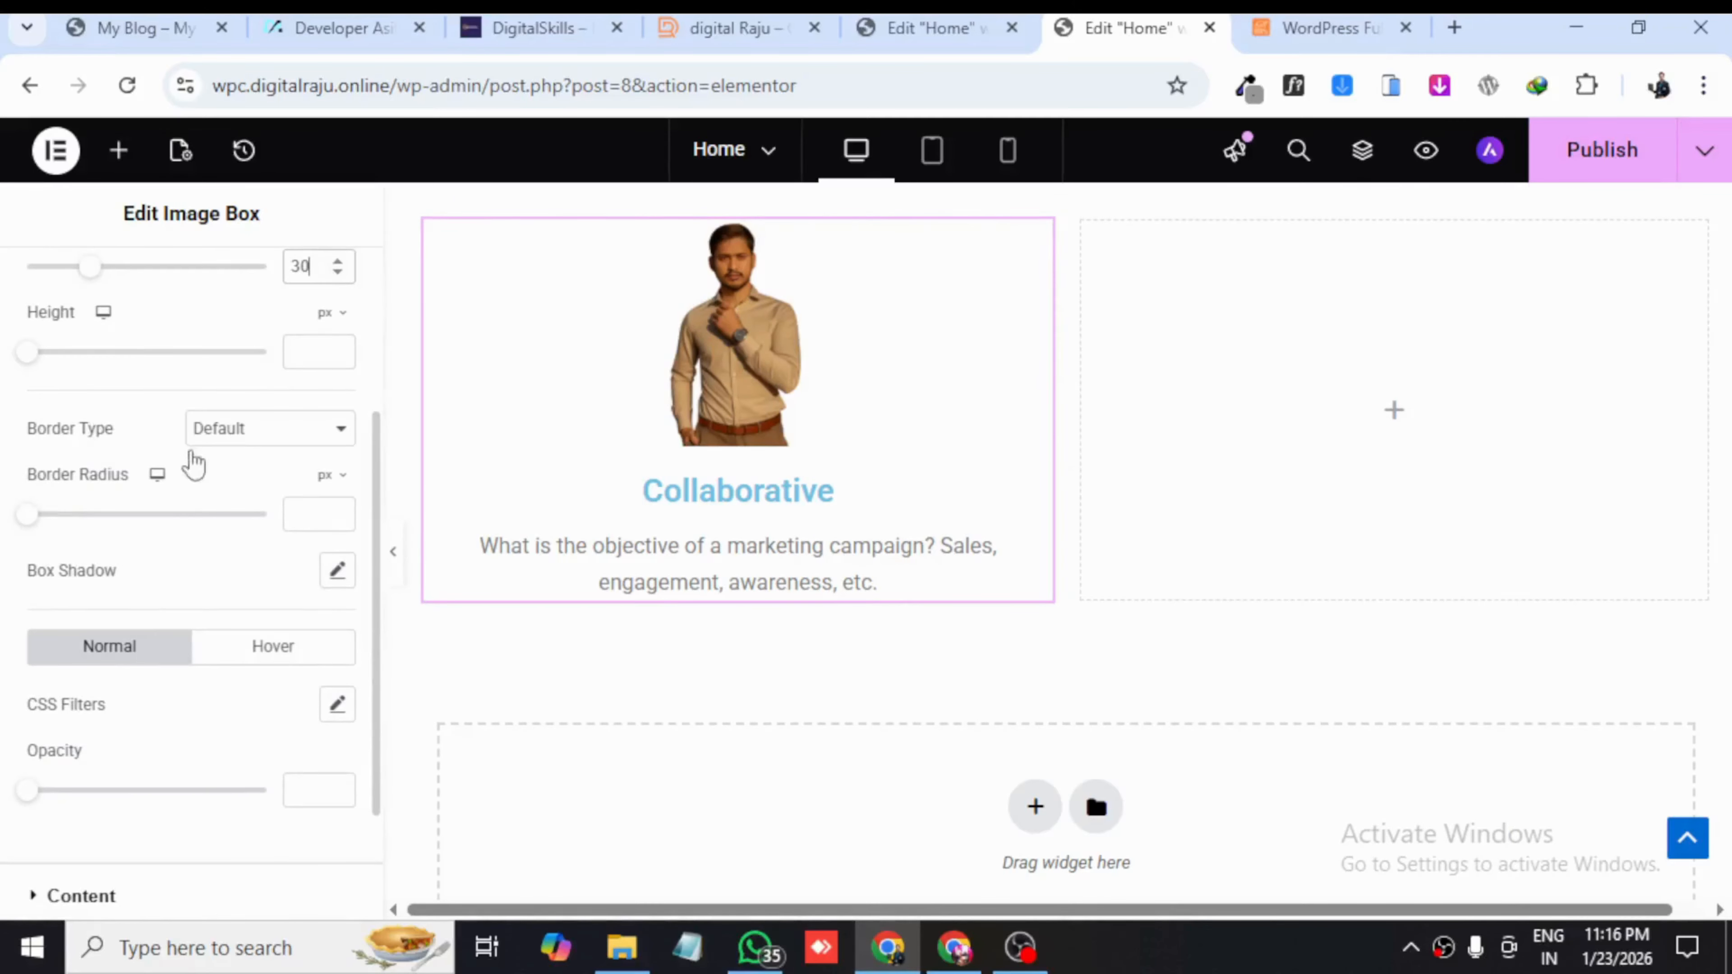
scroll(194, 464, "up", 2)
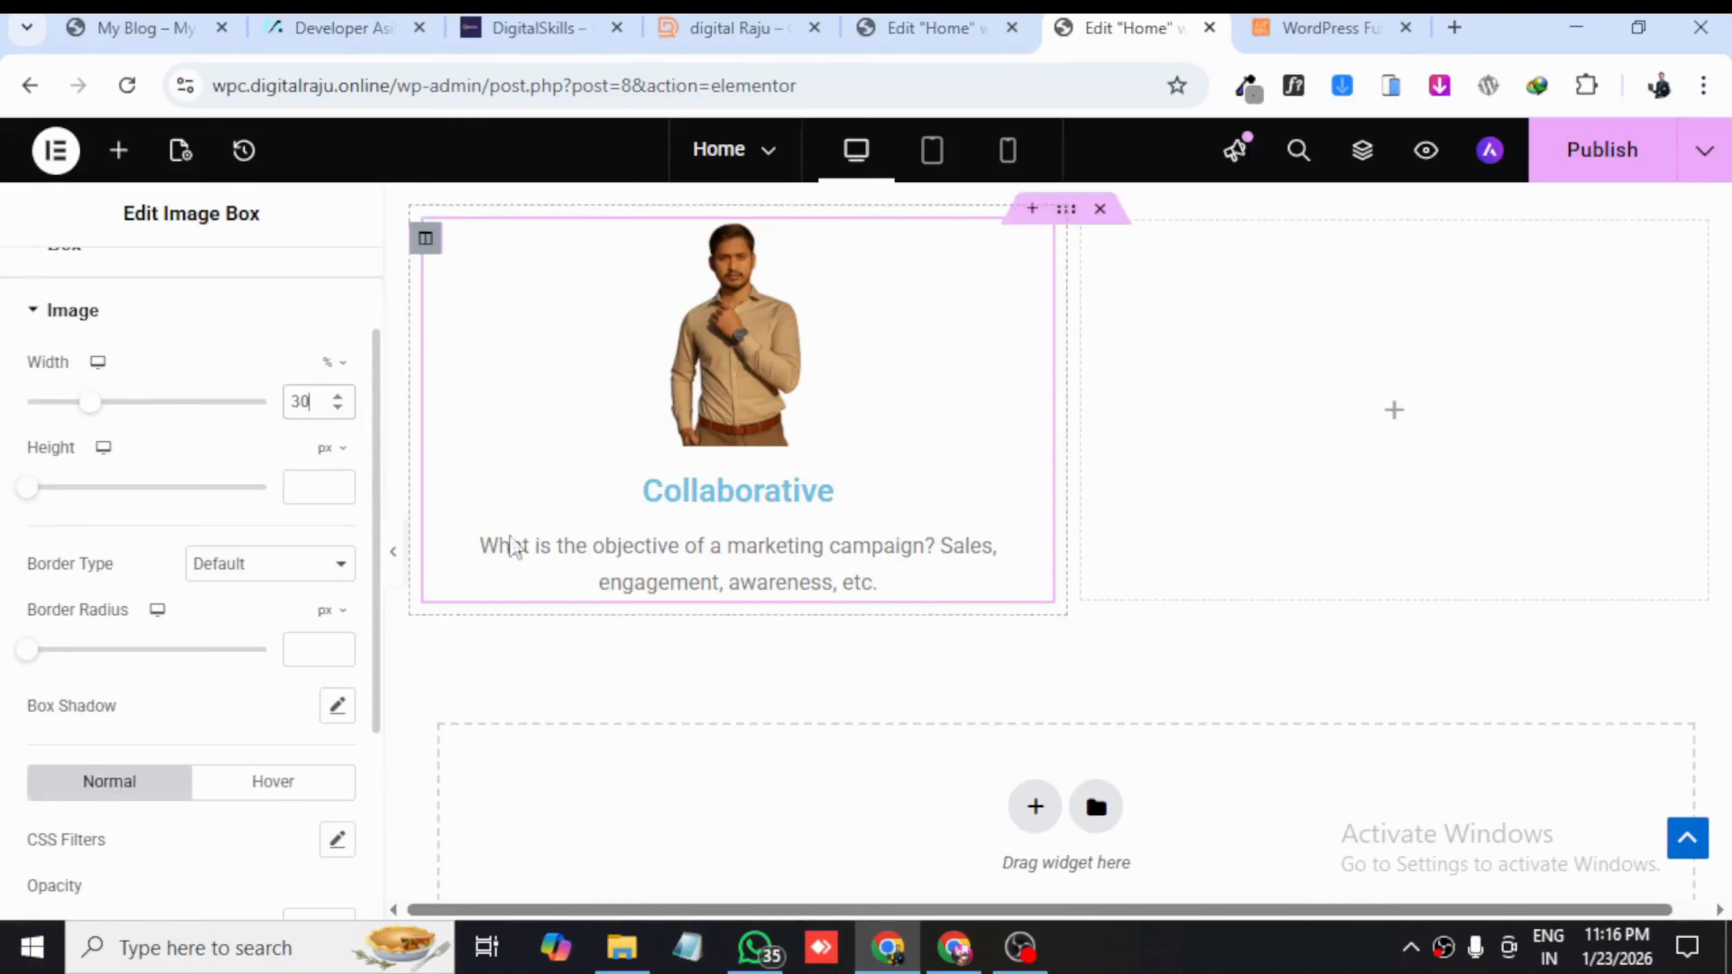
left_click(264, 577)
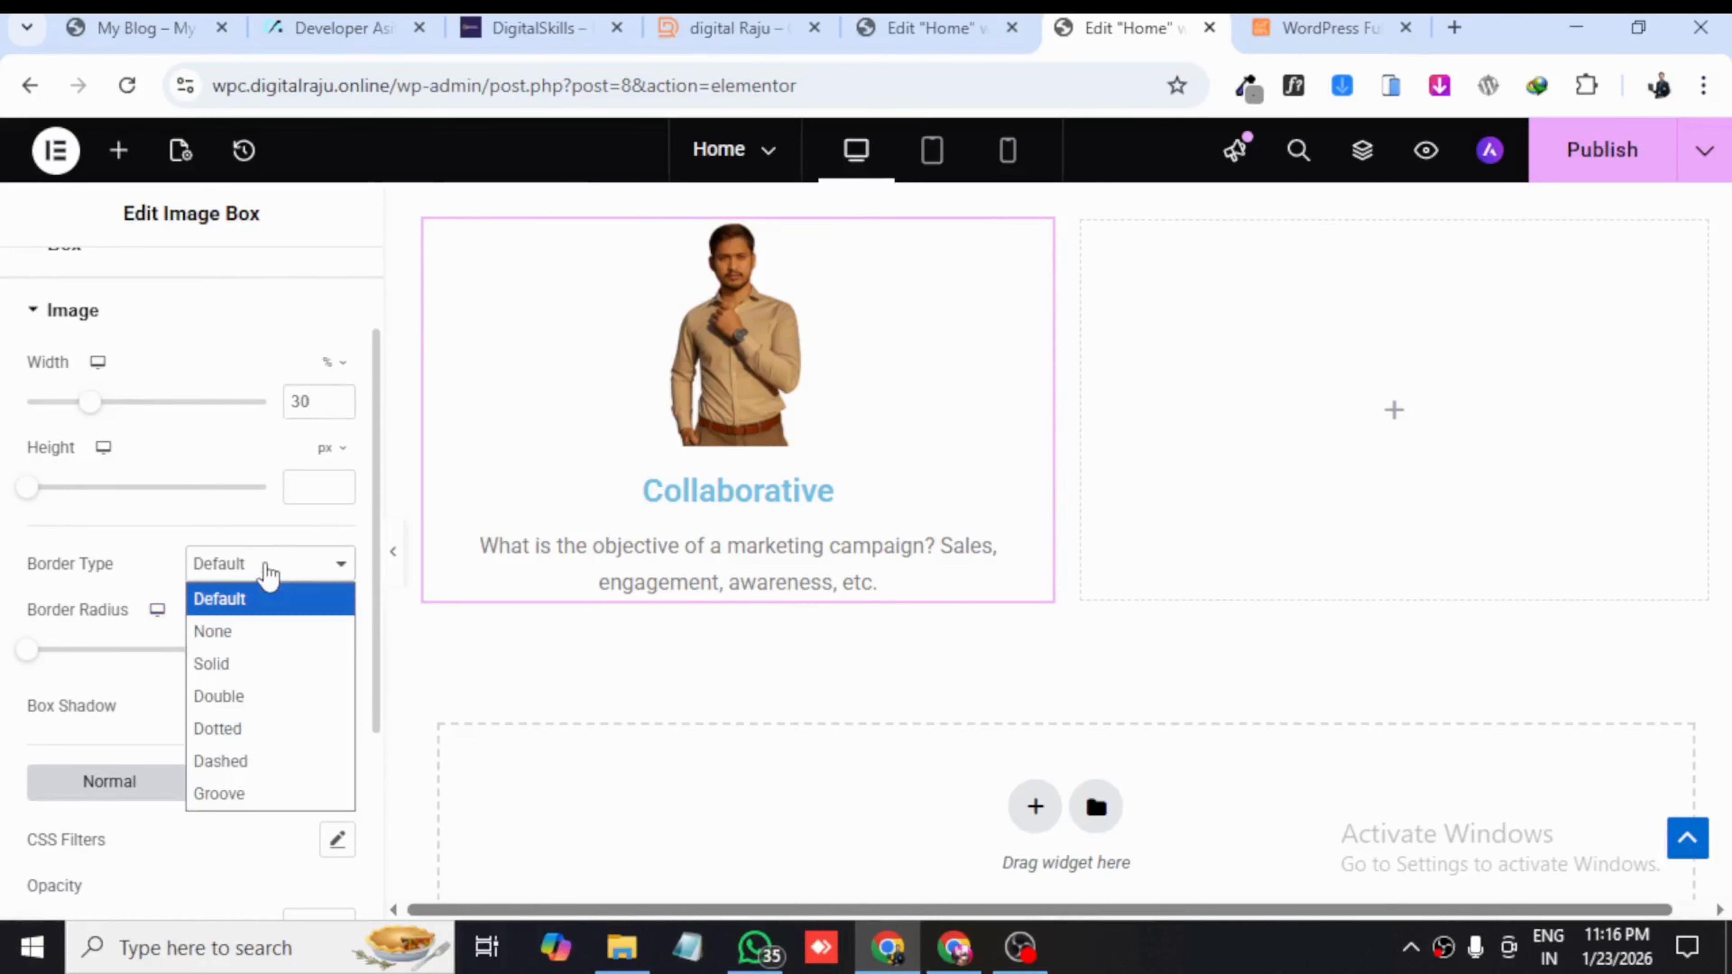
left_click(216, 665)
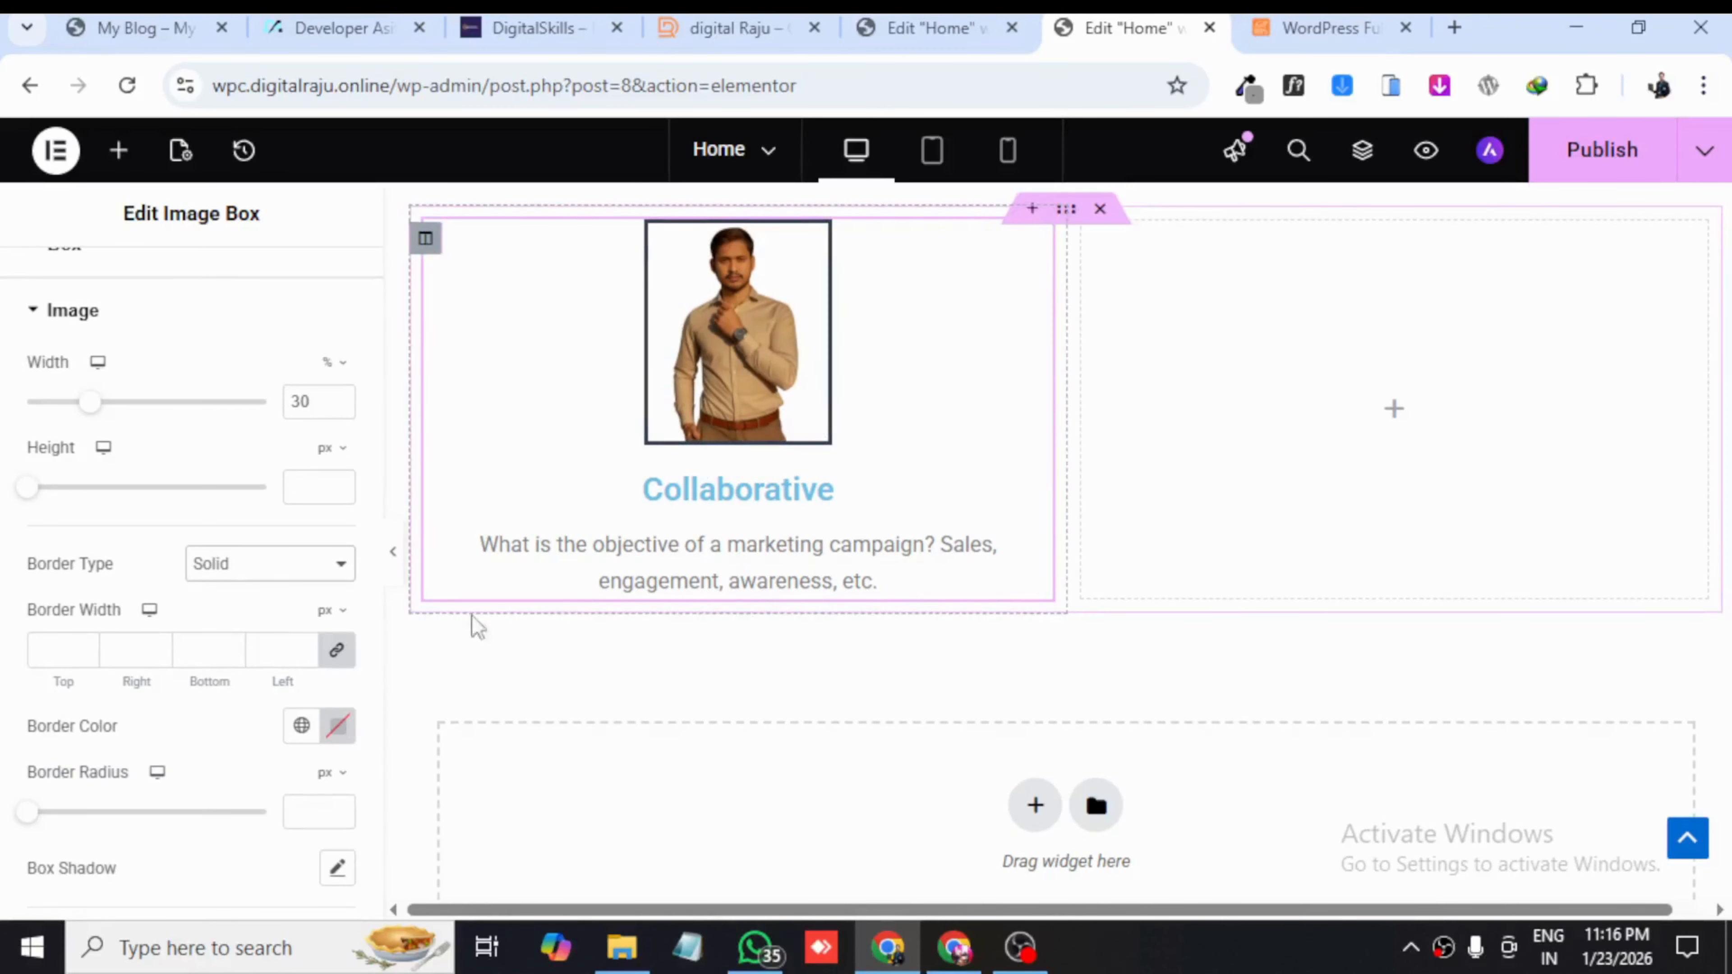
left_click(290, 575)
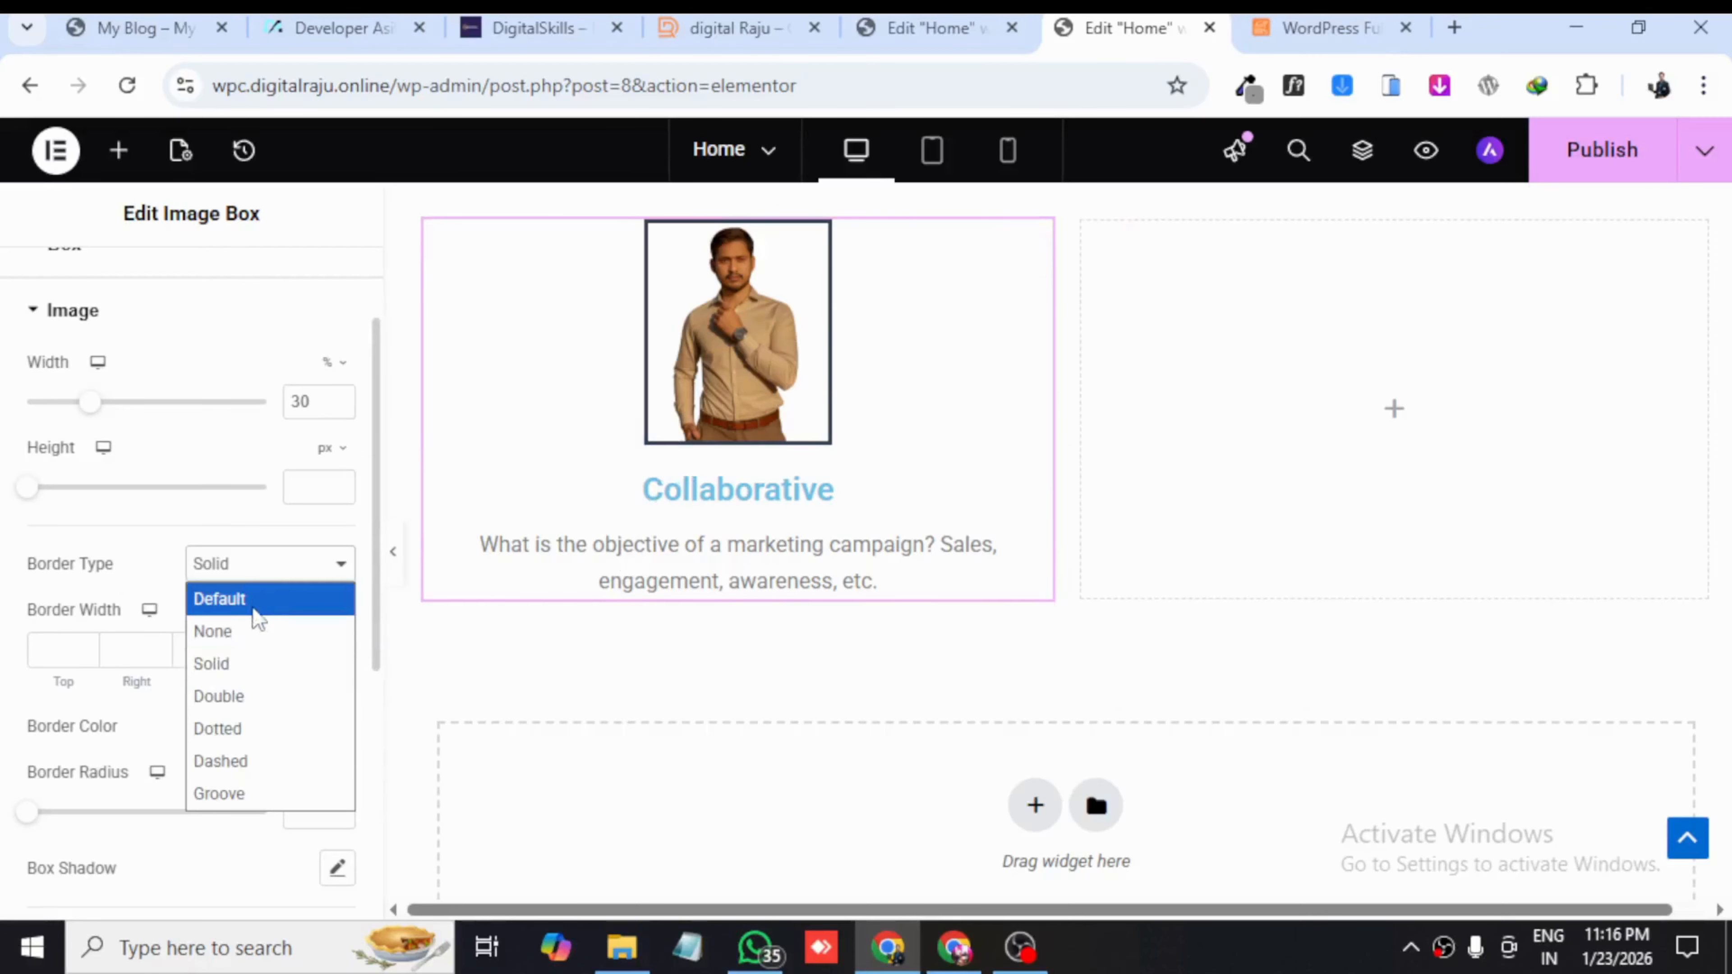
left_click(263, 601)
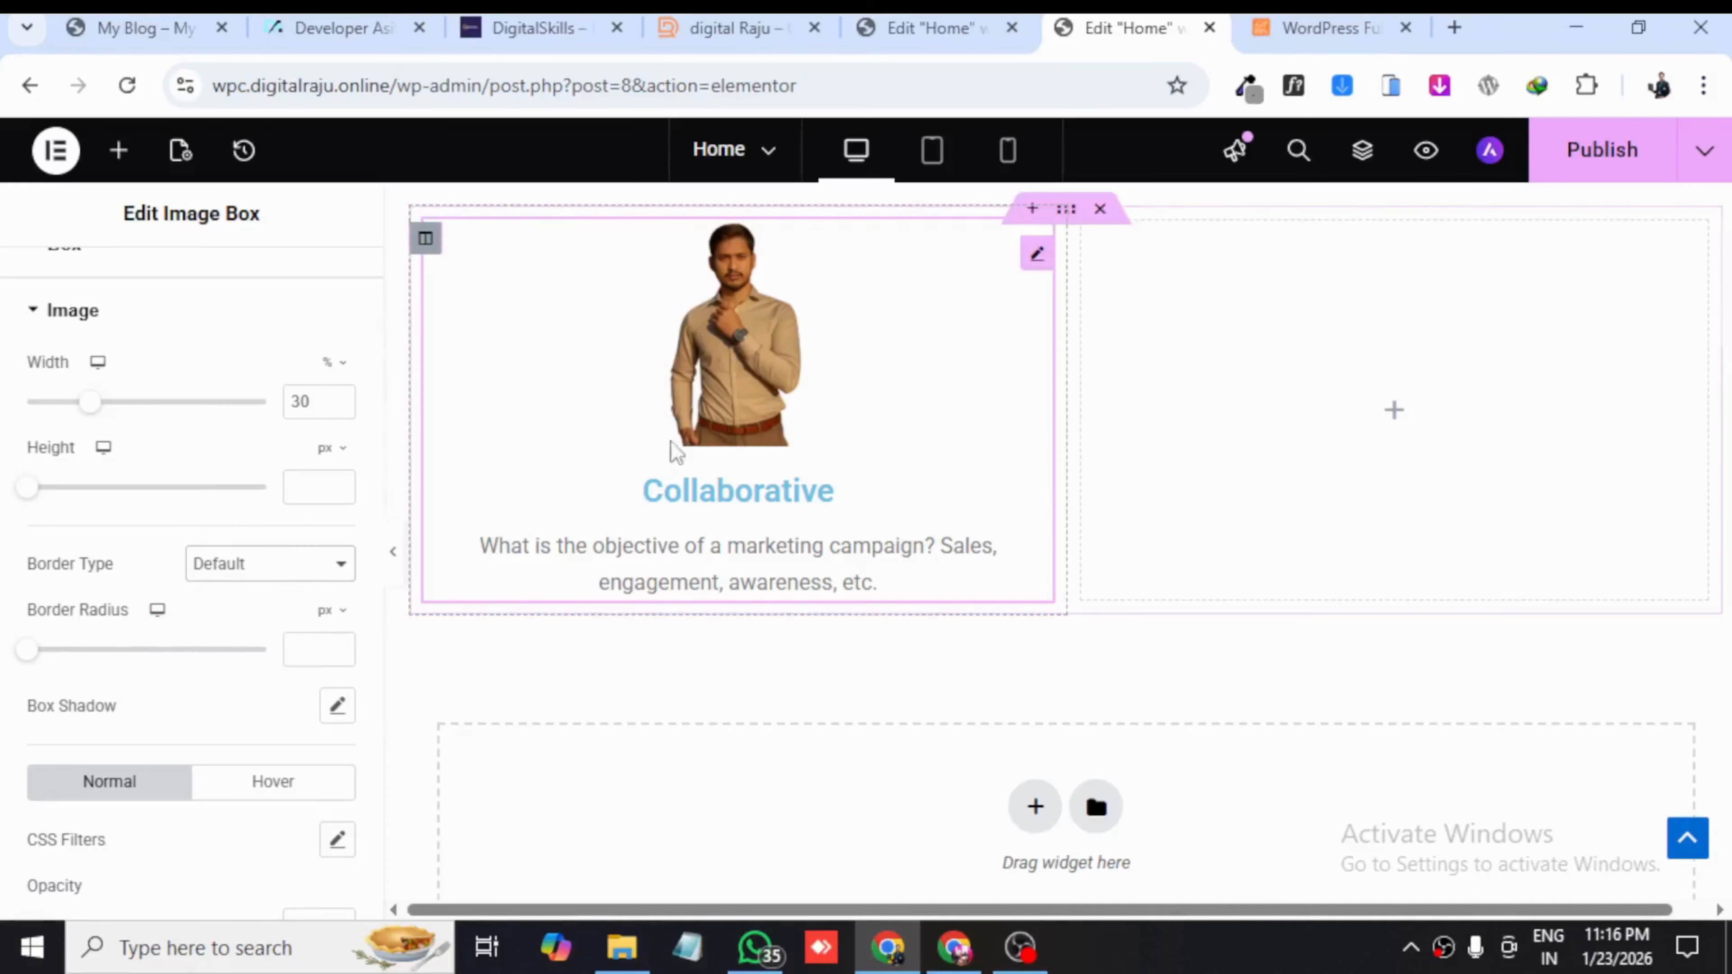
- Set the border radius of the image box's image to 85 px
left_click(338, 652)
type("10")
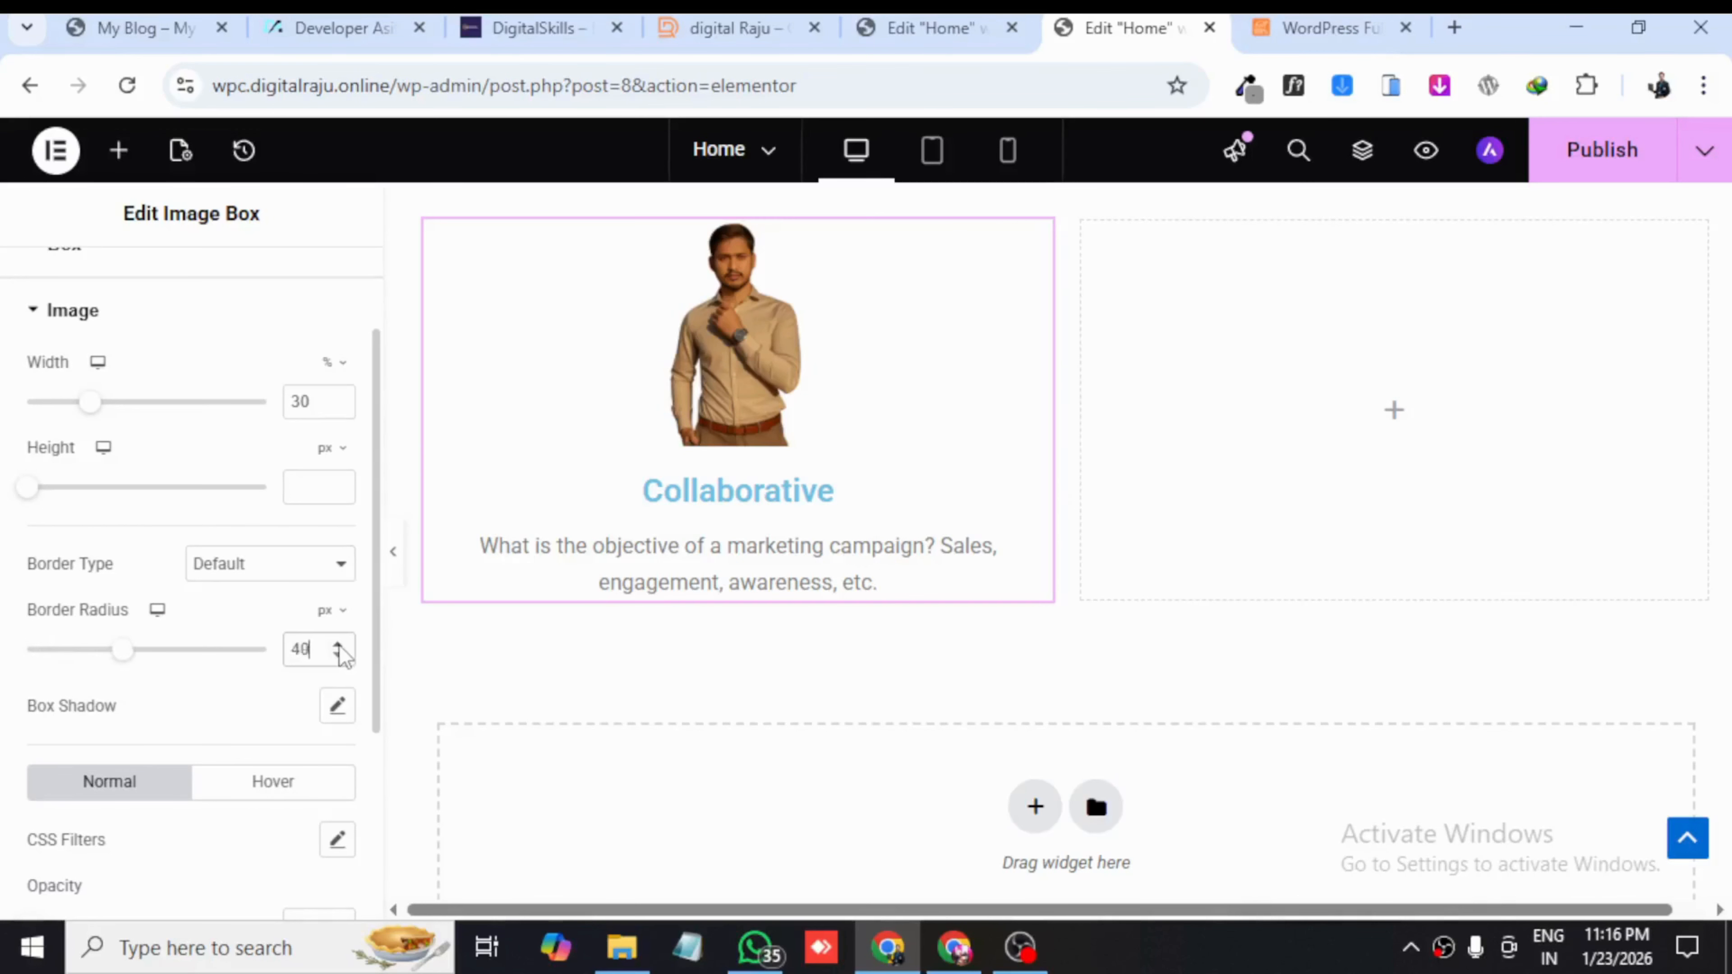
left_click(338, 646)
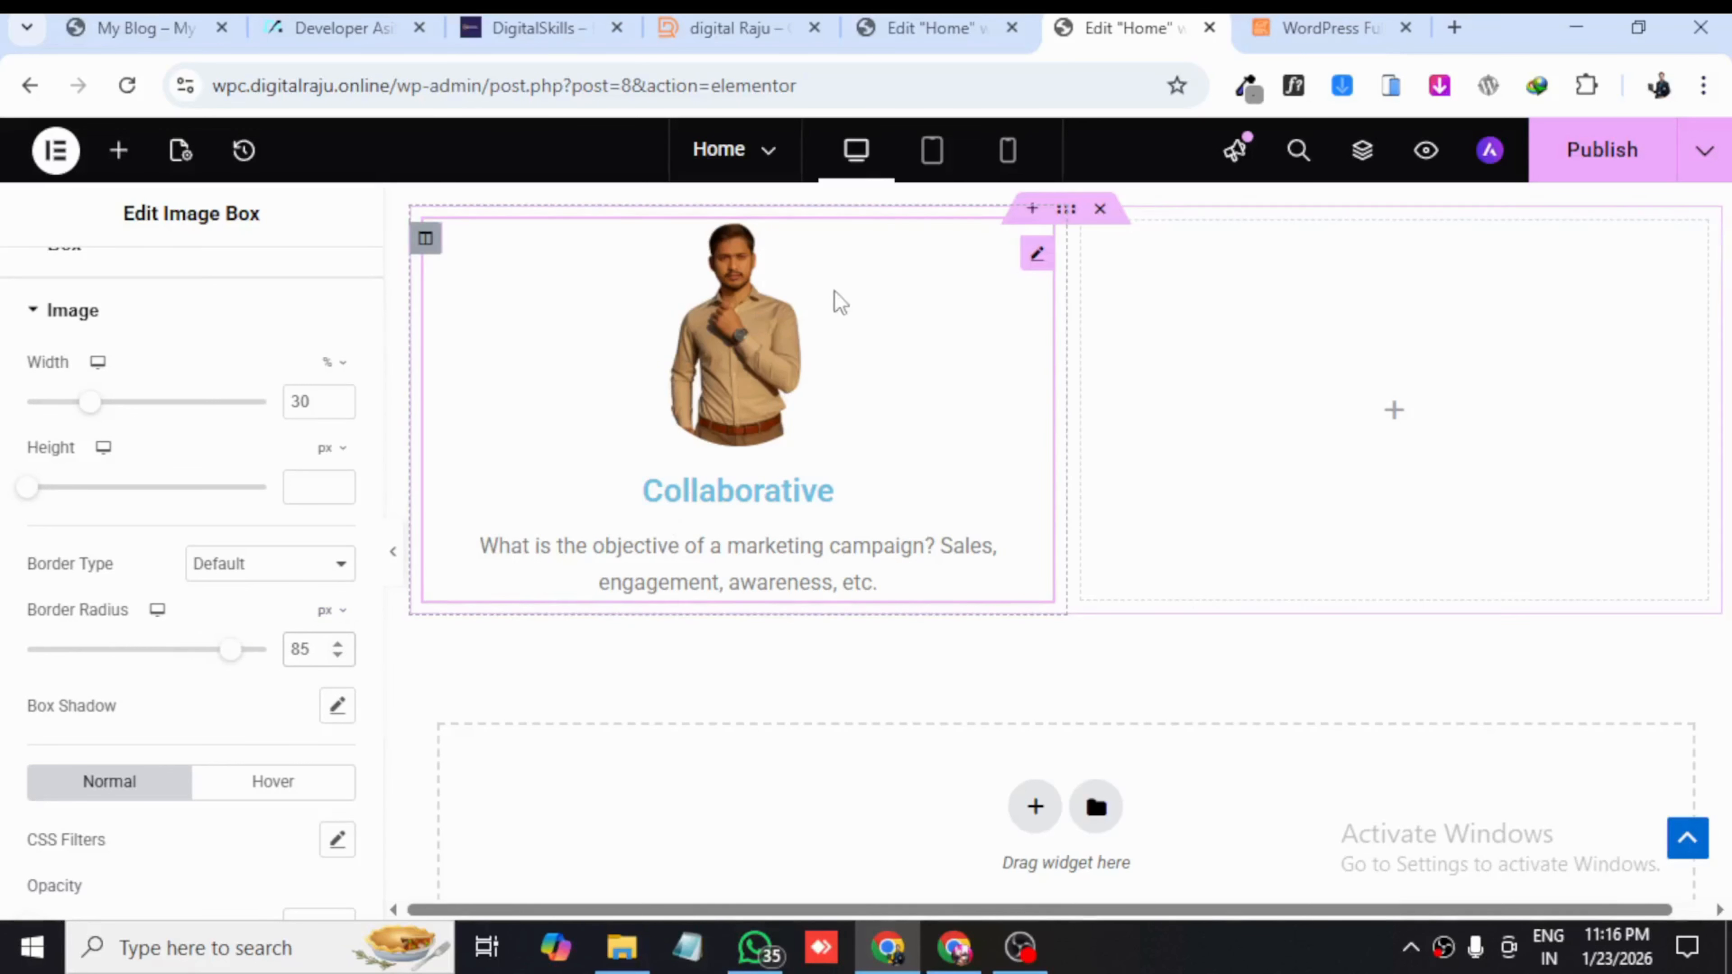
- Open the style settings of the column containing the image box and choose the Classic background type
left_click(426, 240)
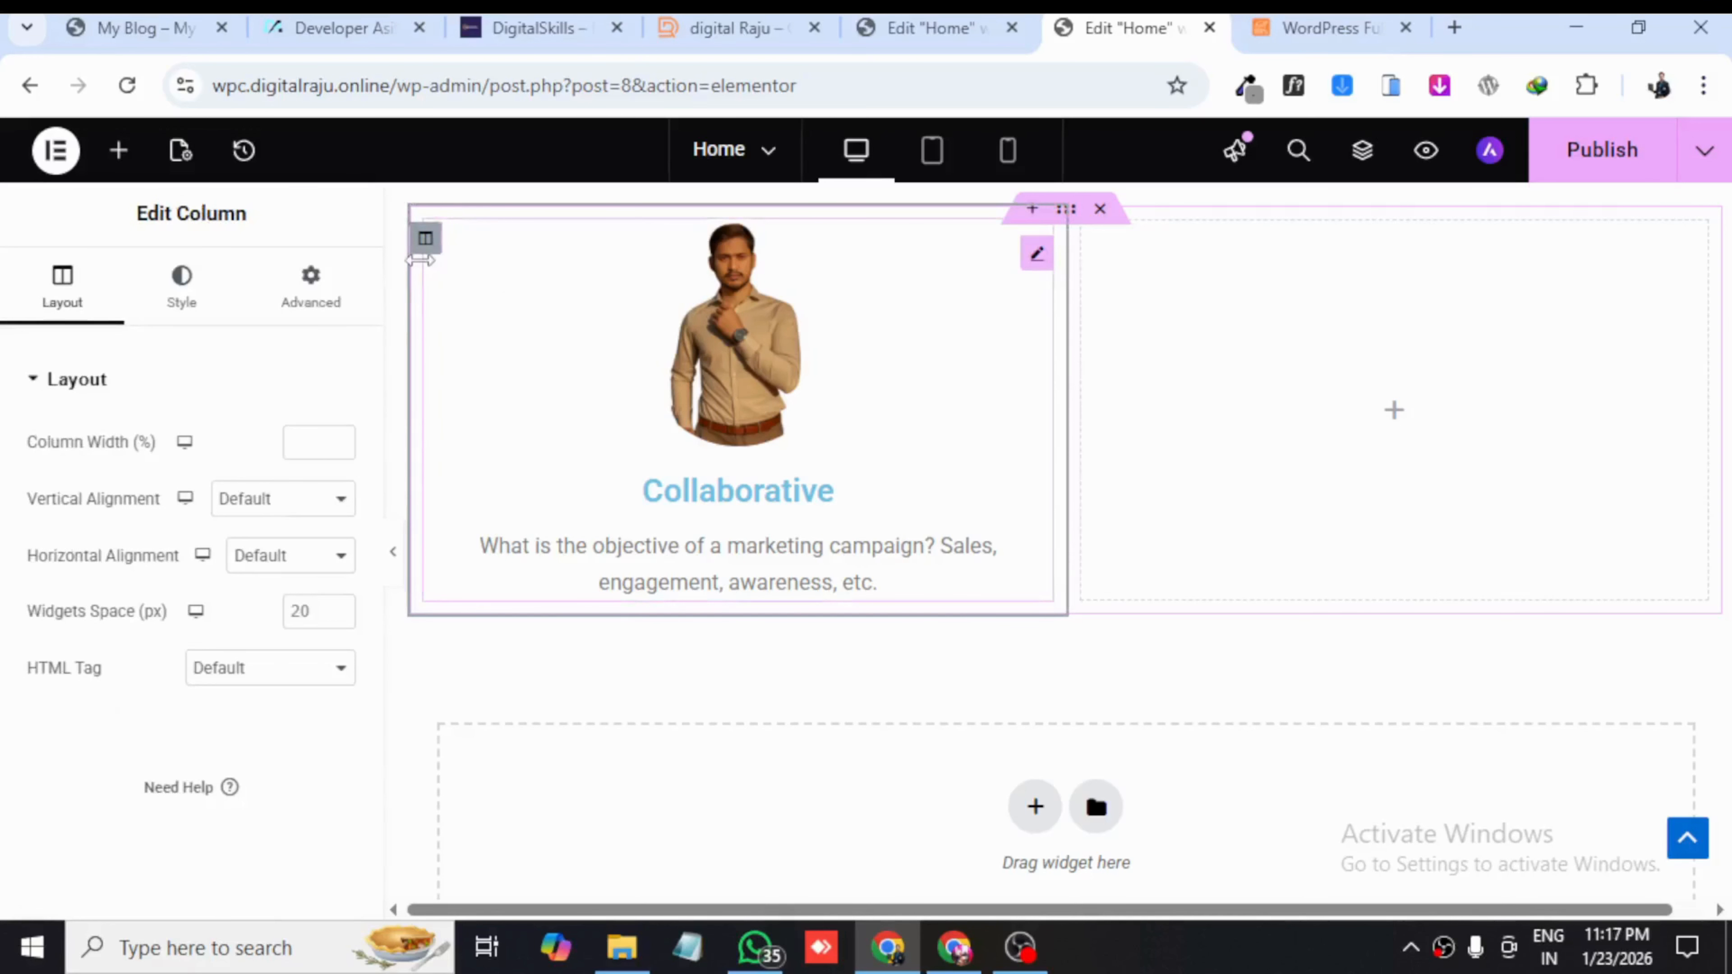
left_click(568, 320)
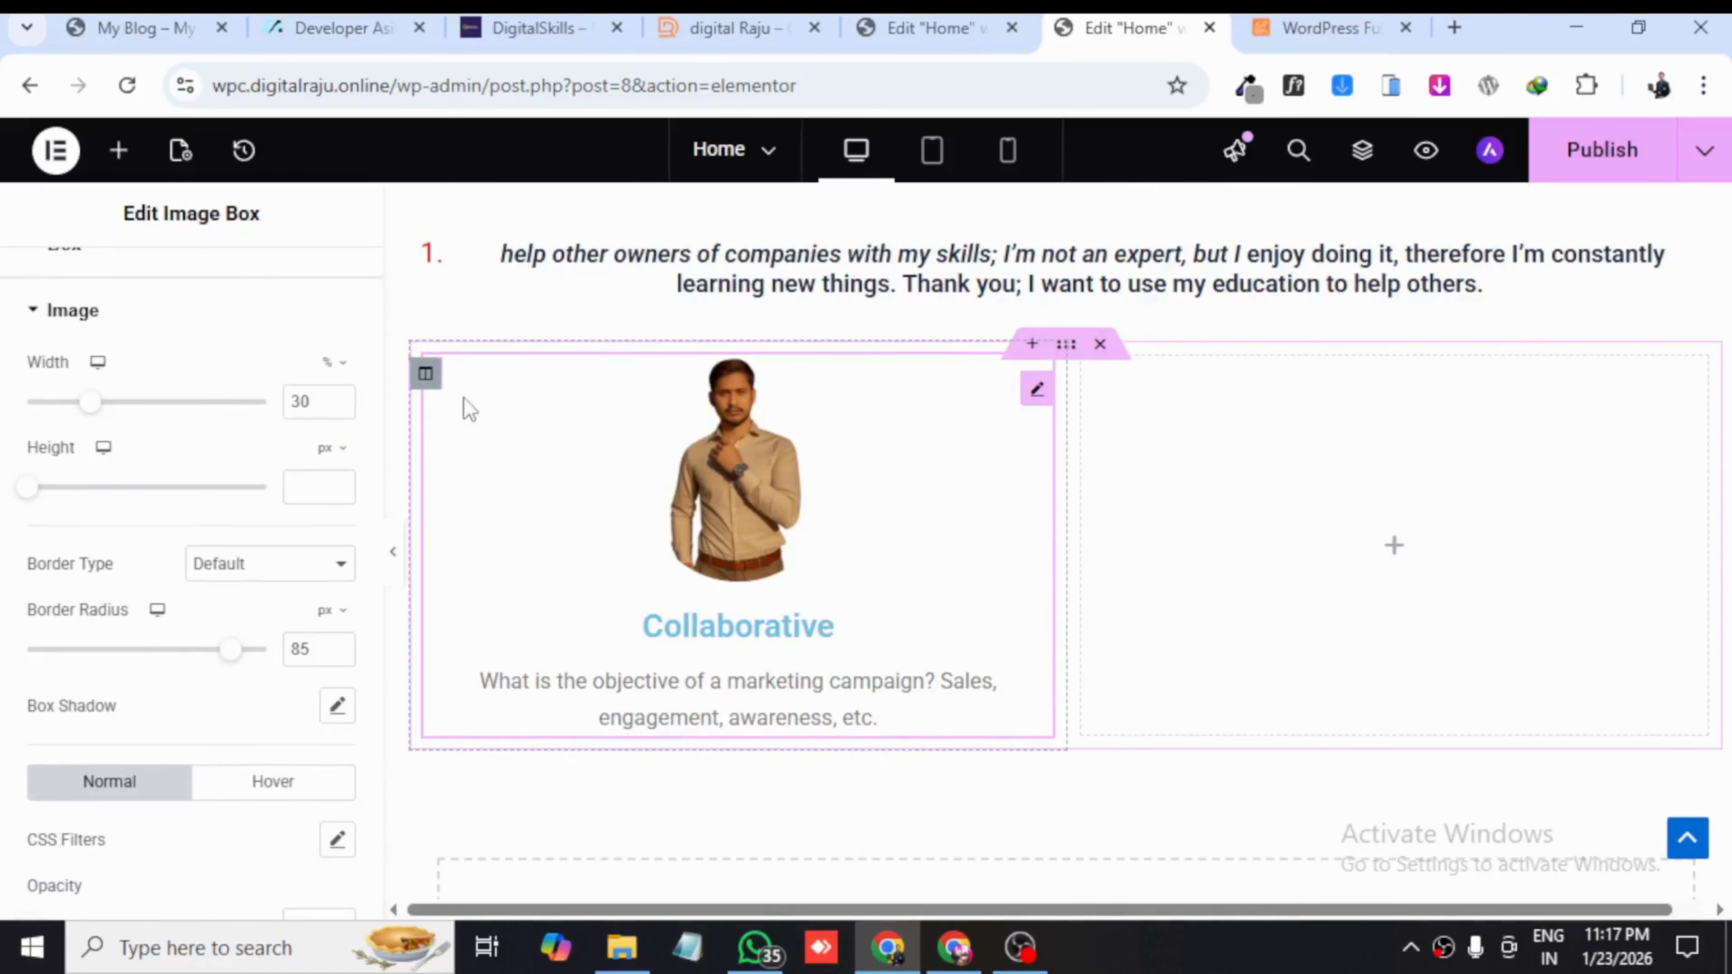
left_click(437, 388)
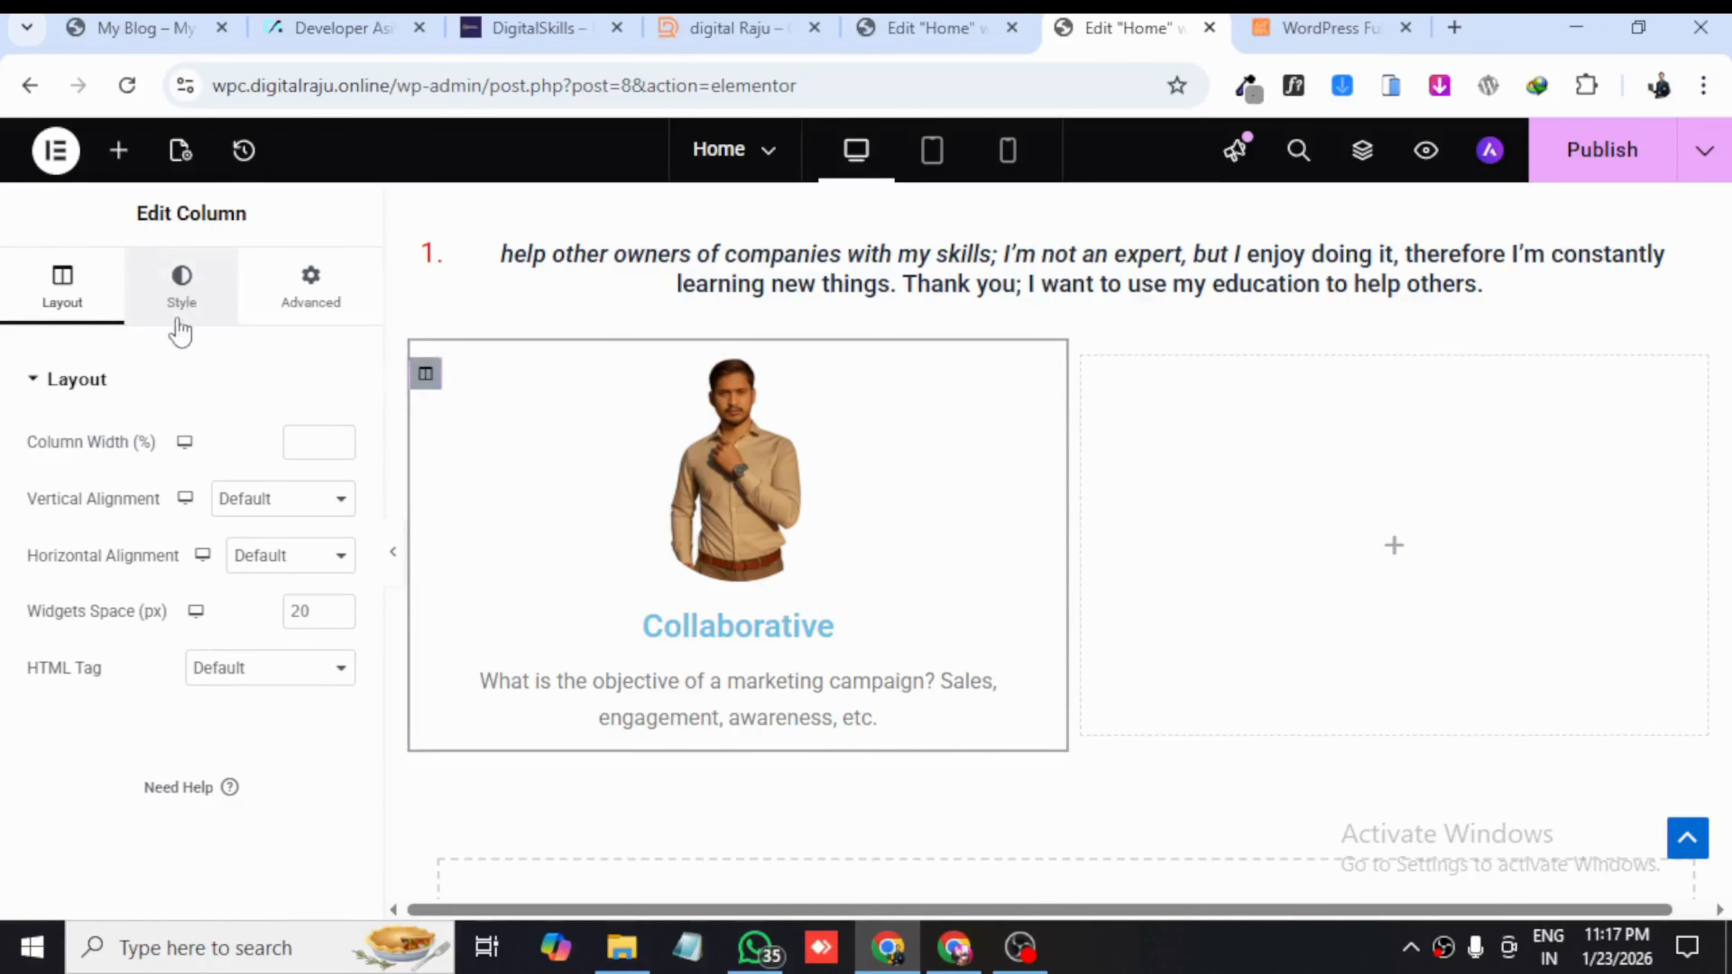
left_click(181, 293)
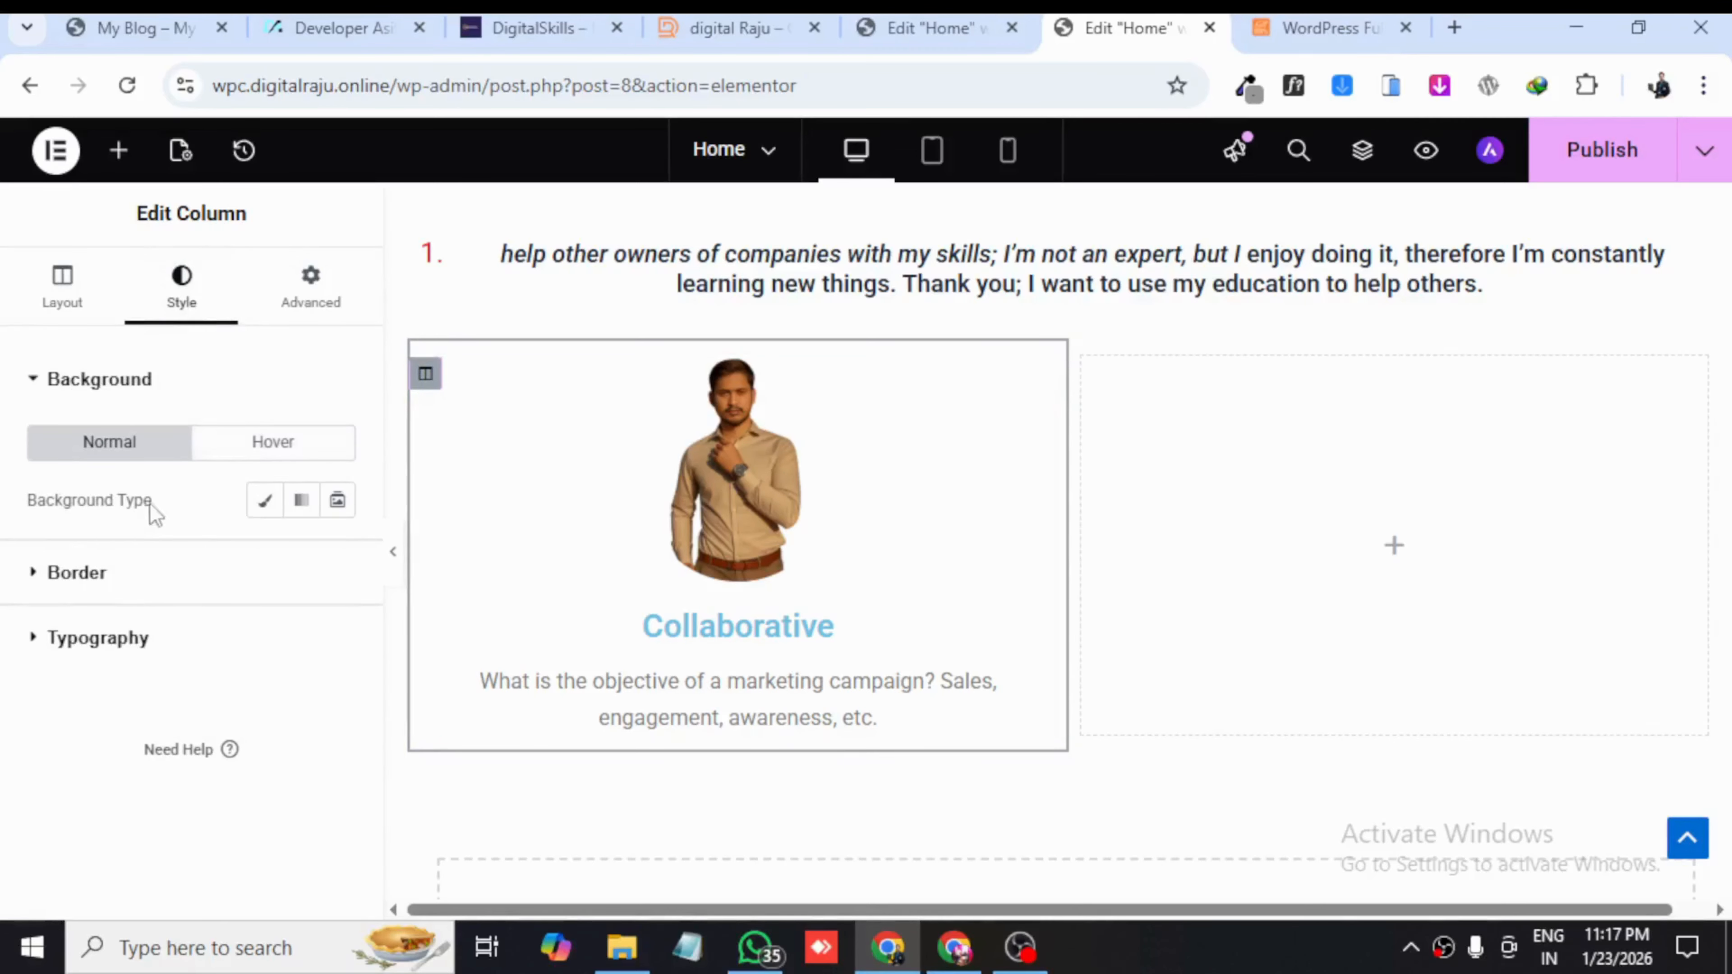
left_click(263, 505)
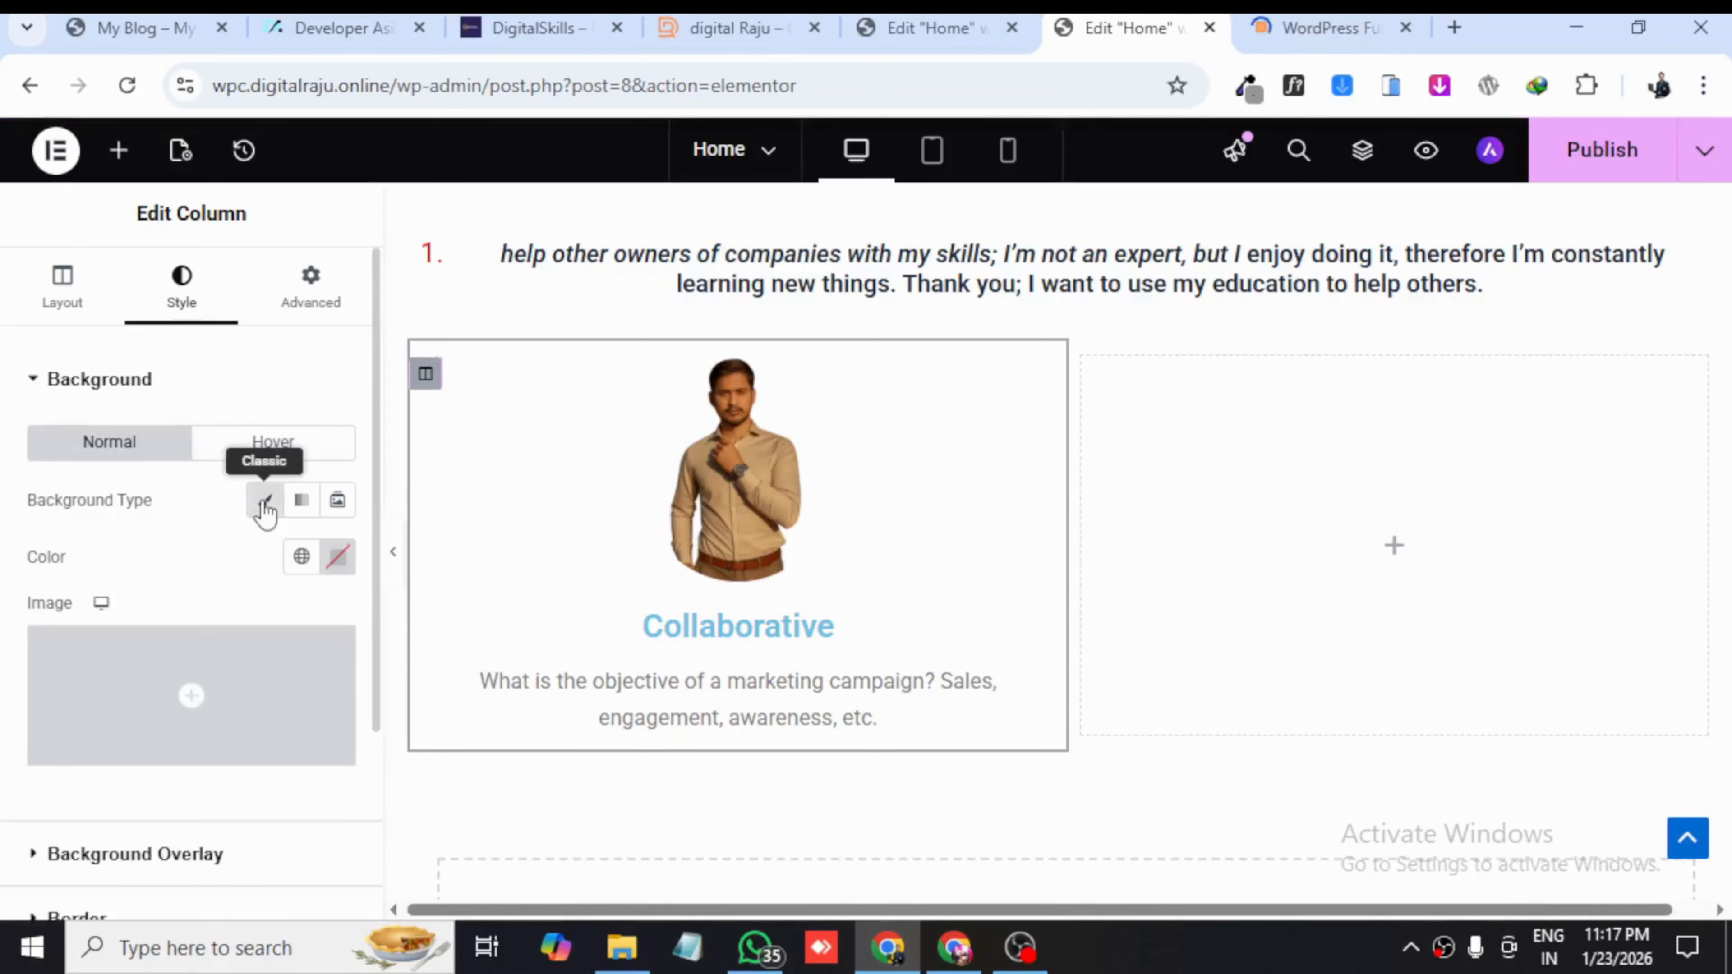
mouse_move(224, 707)
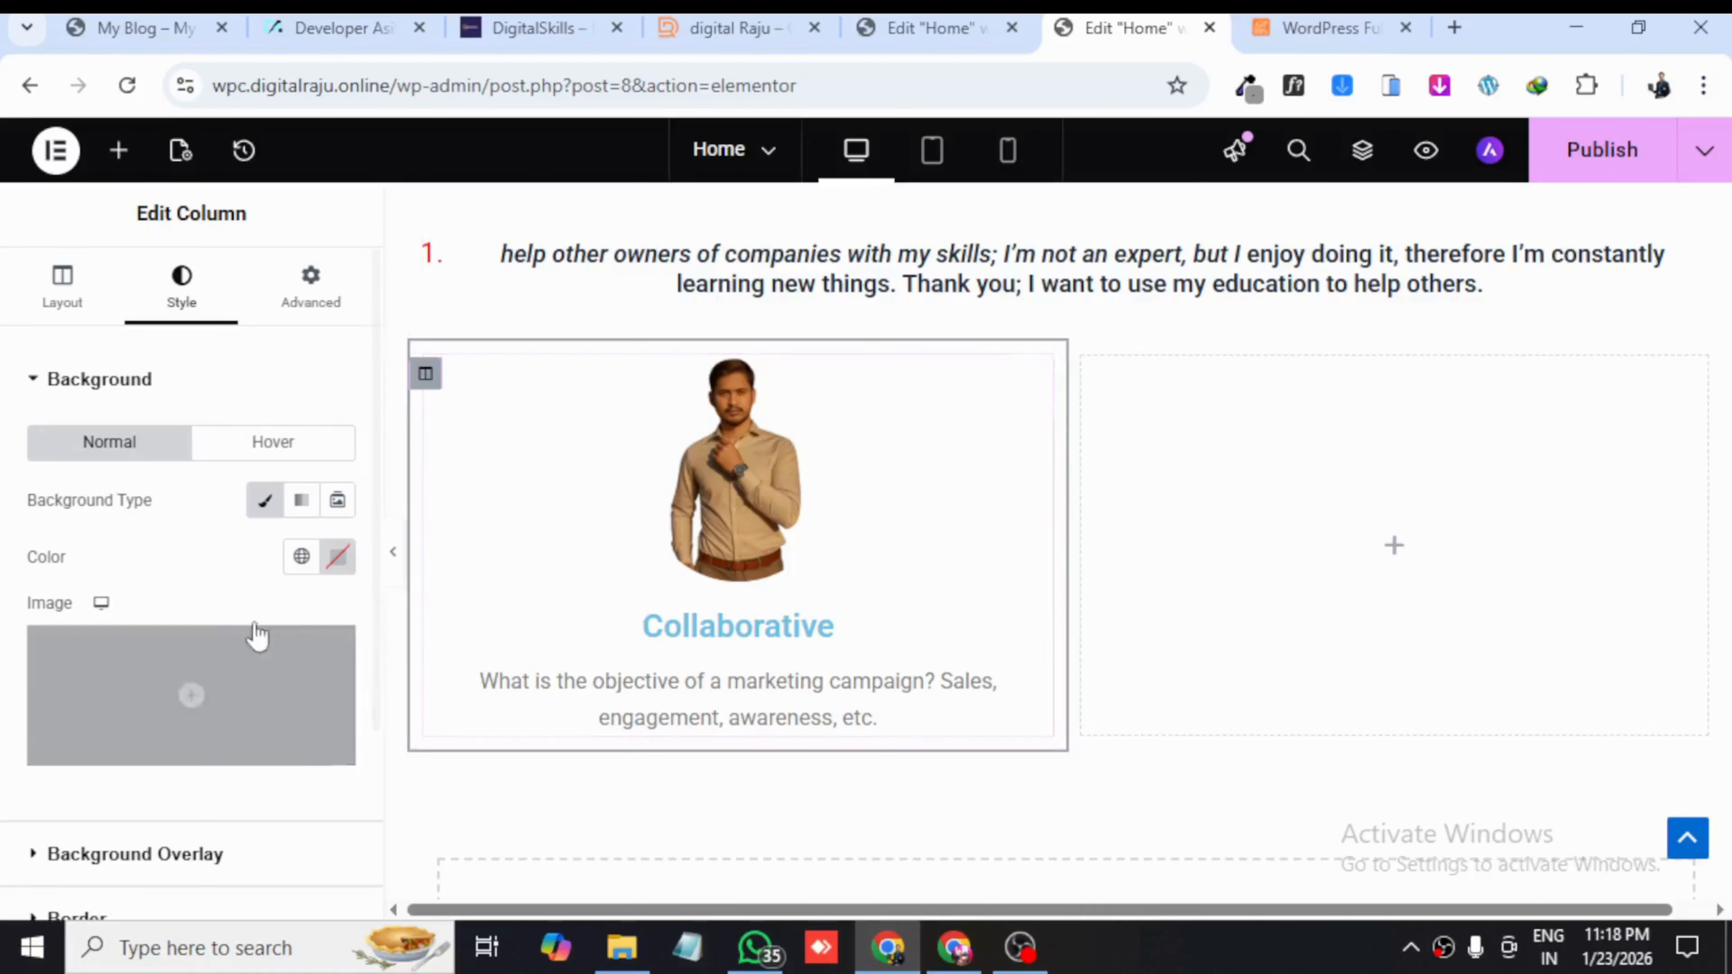
left_click(264, 503)
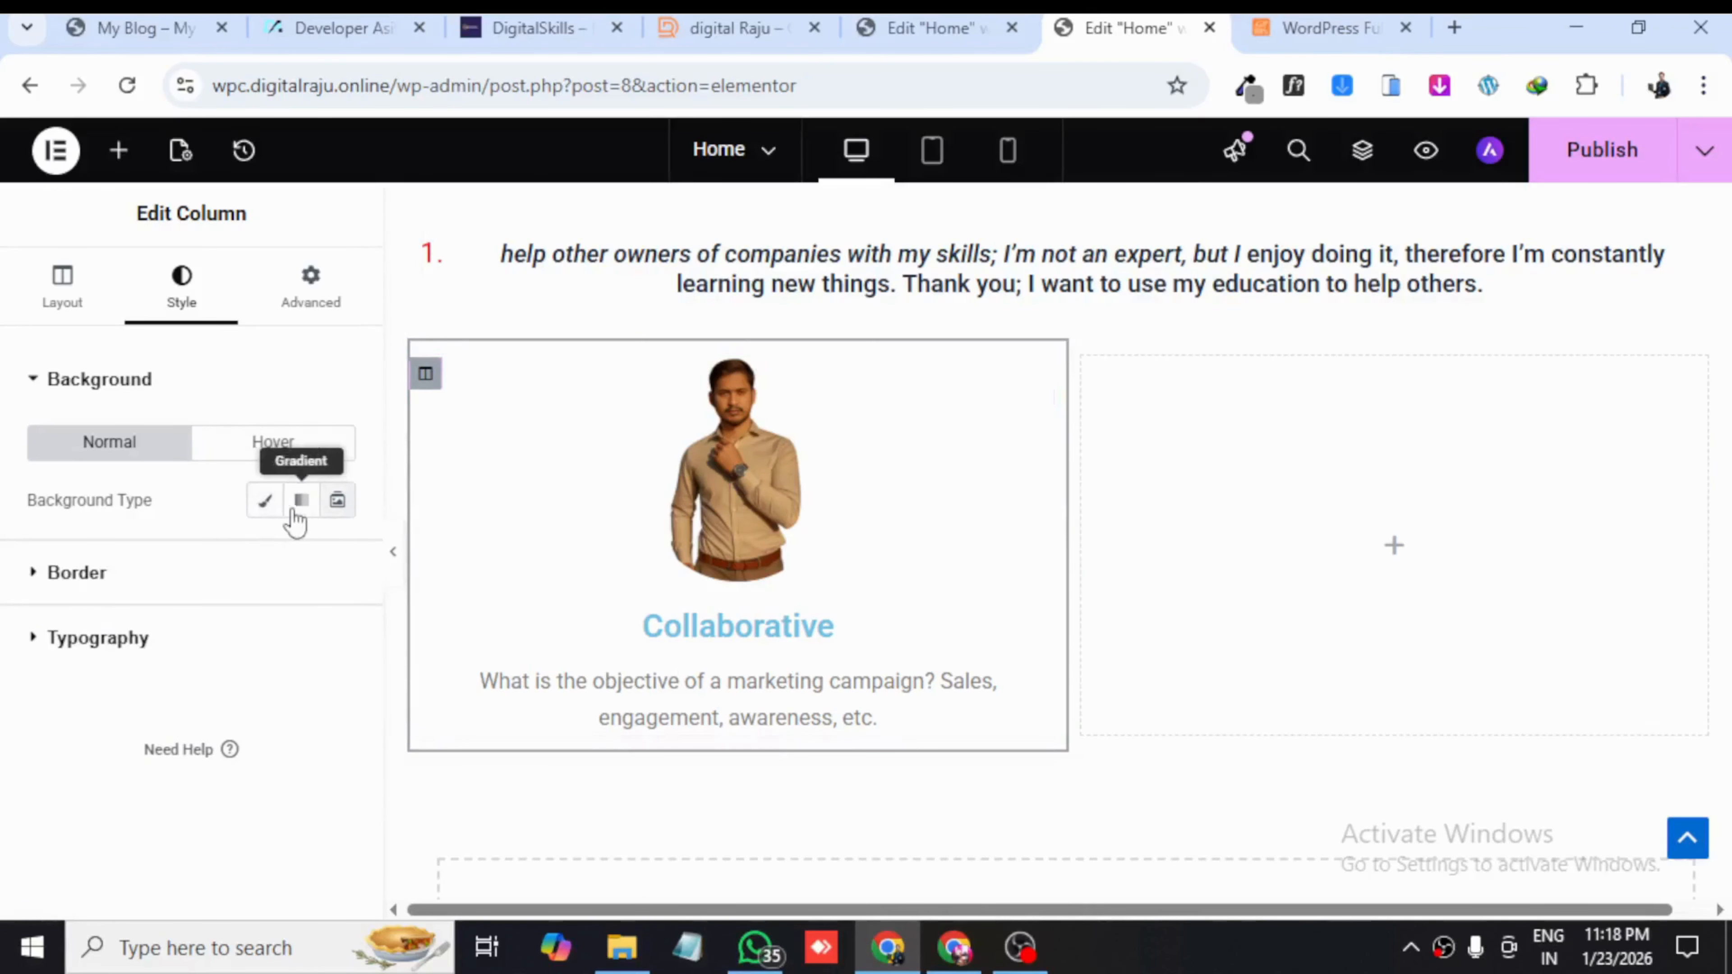
left_click(268, 503)
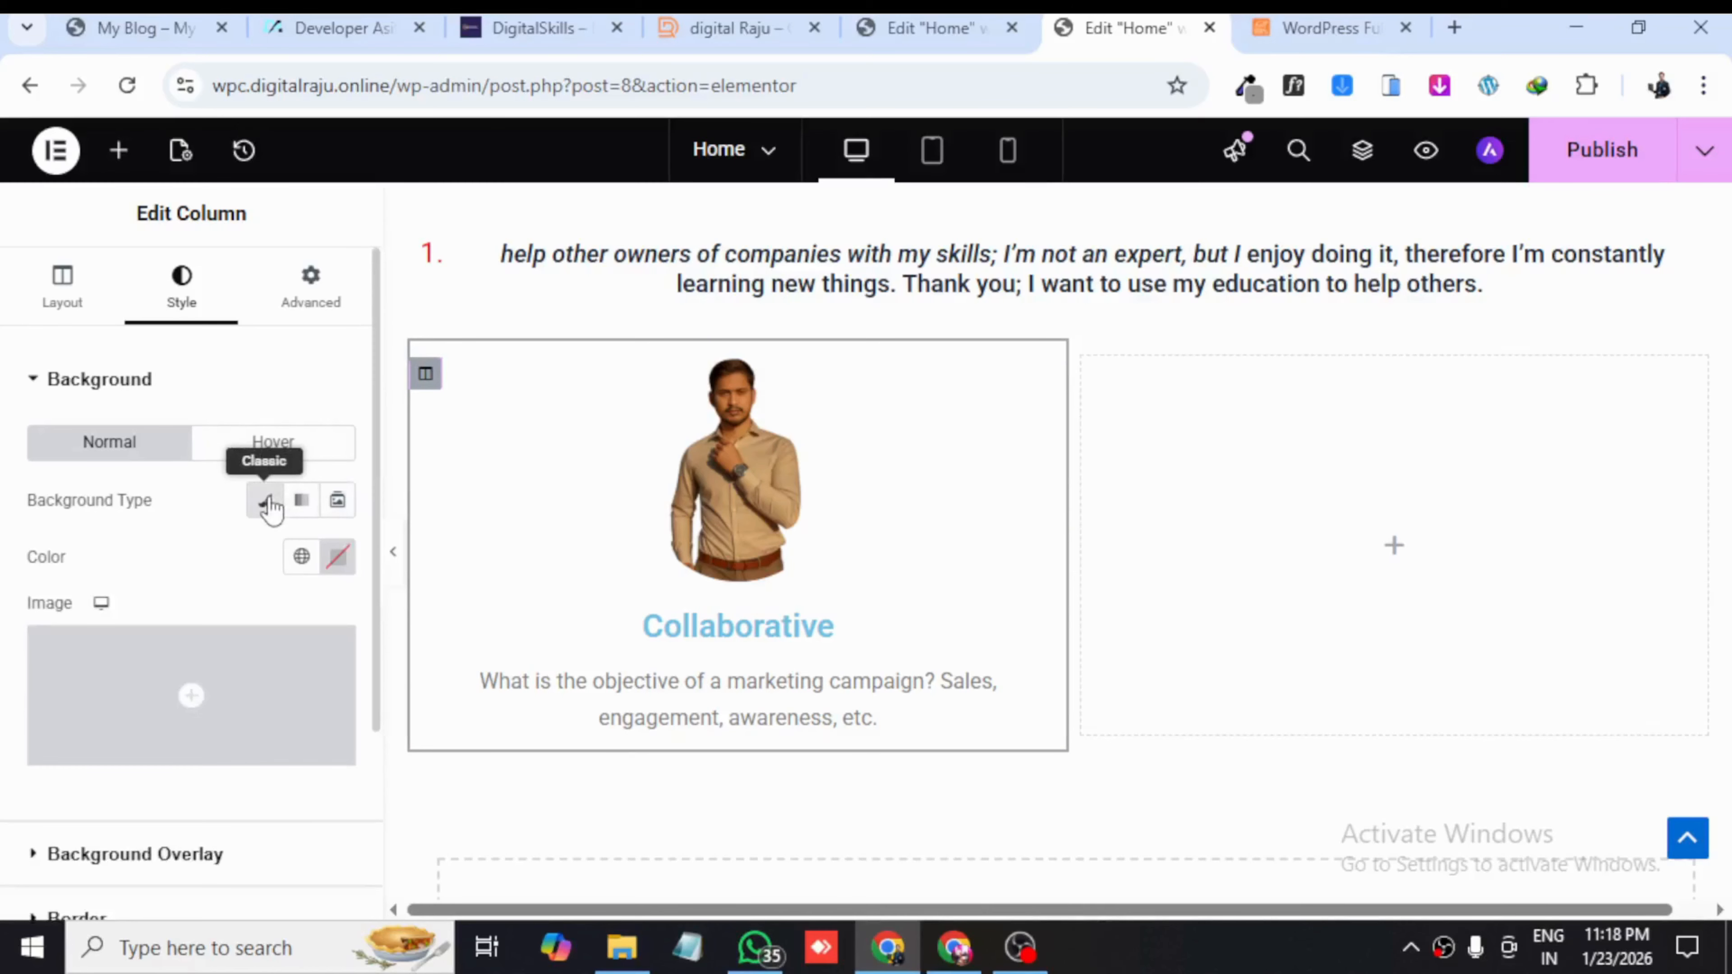
- Set the column's background color to dark blue #00256F and publish the page
left_click(336, 559)
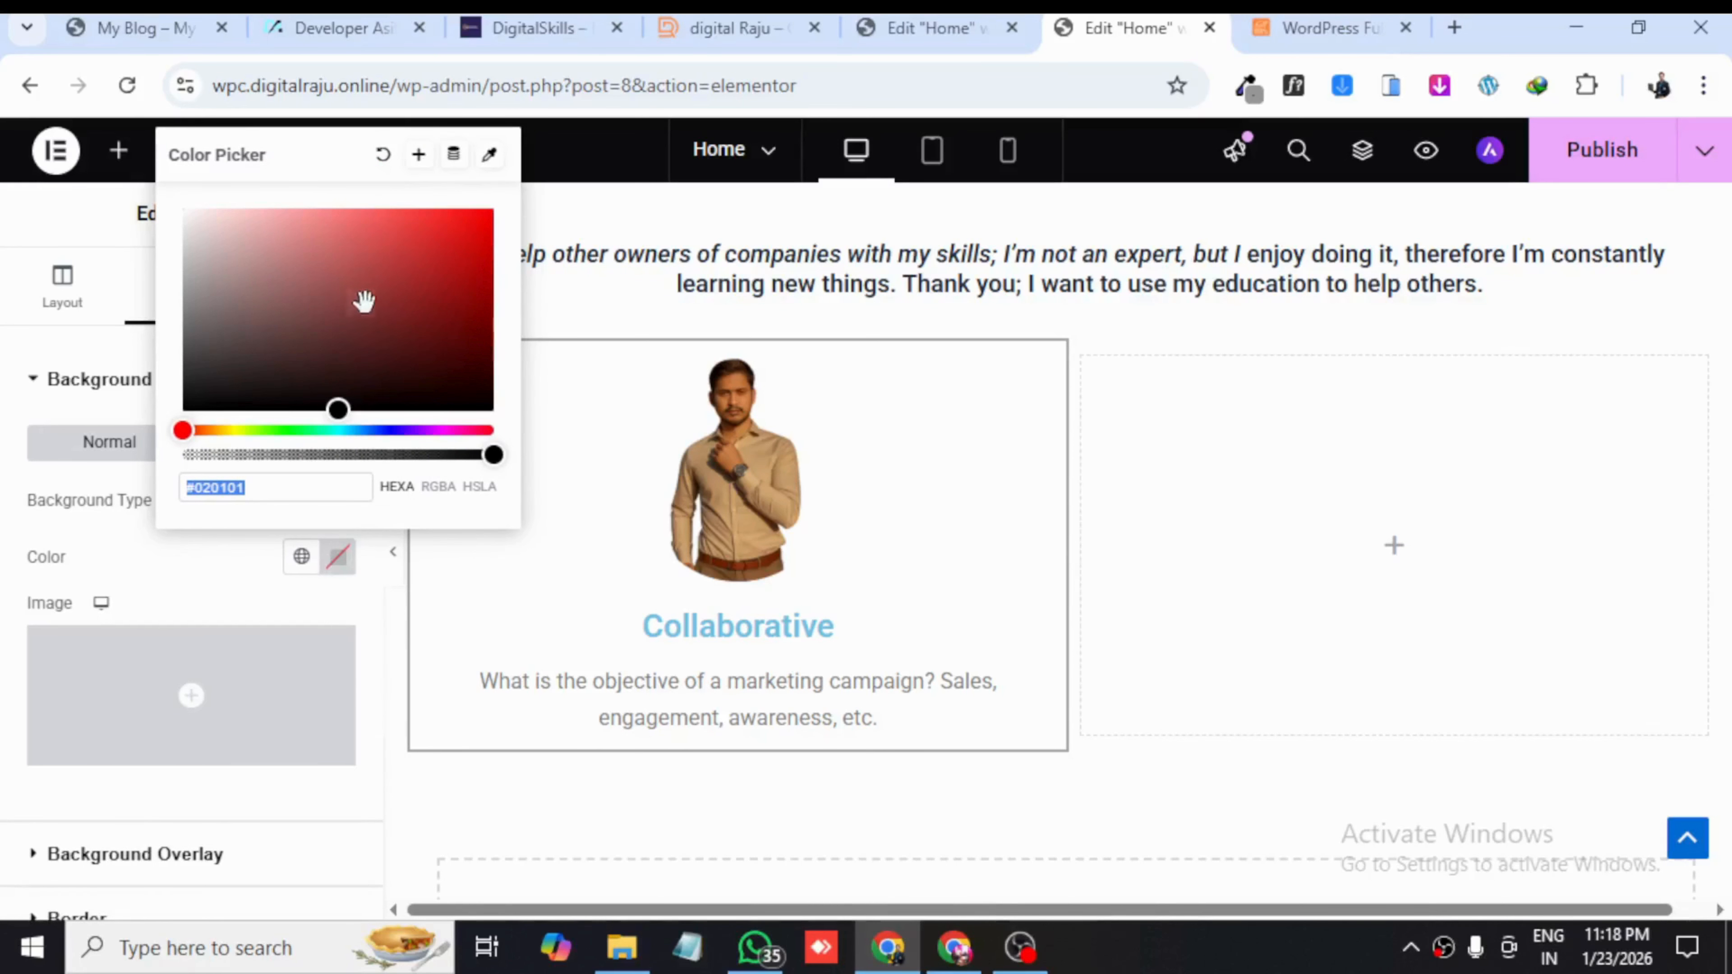
mouse_move(359, 298)
left_mouse_down()
mouse_move(394, 341)
mouse_move(341, 287)
left_mouse_up()
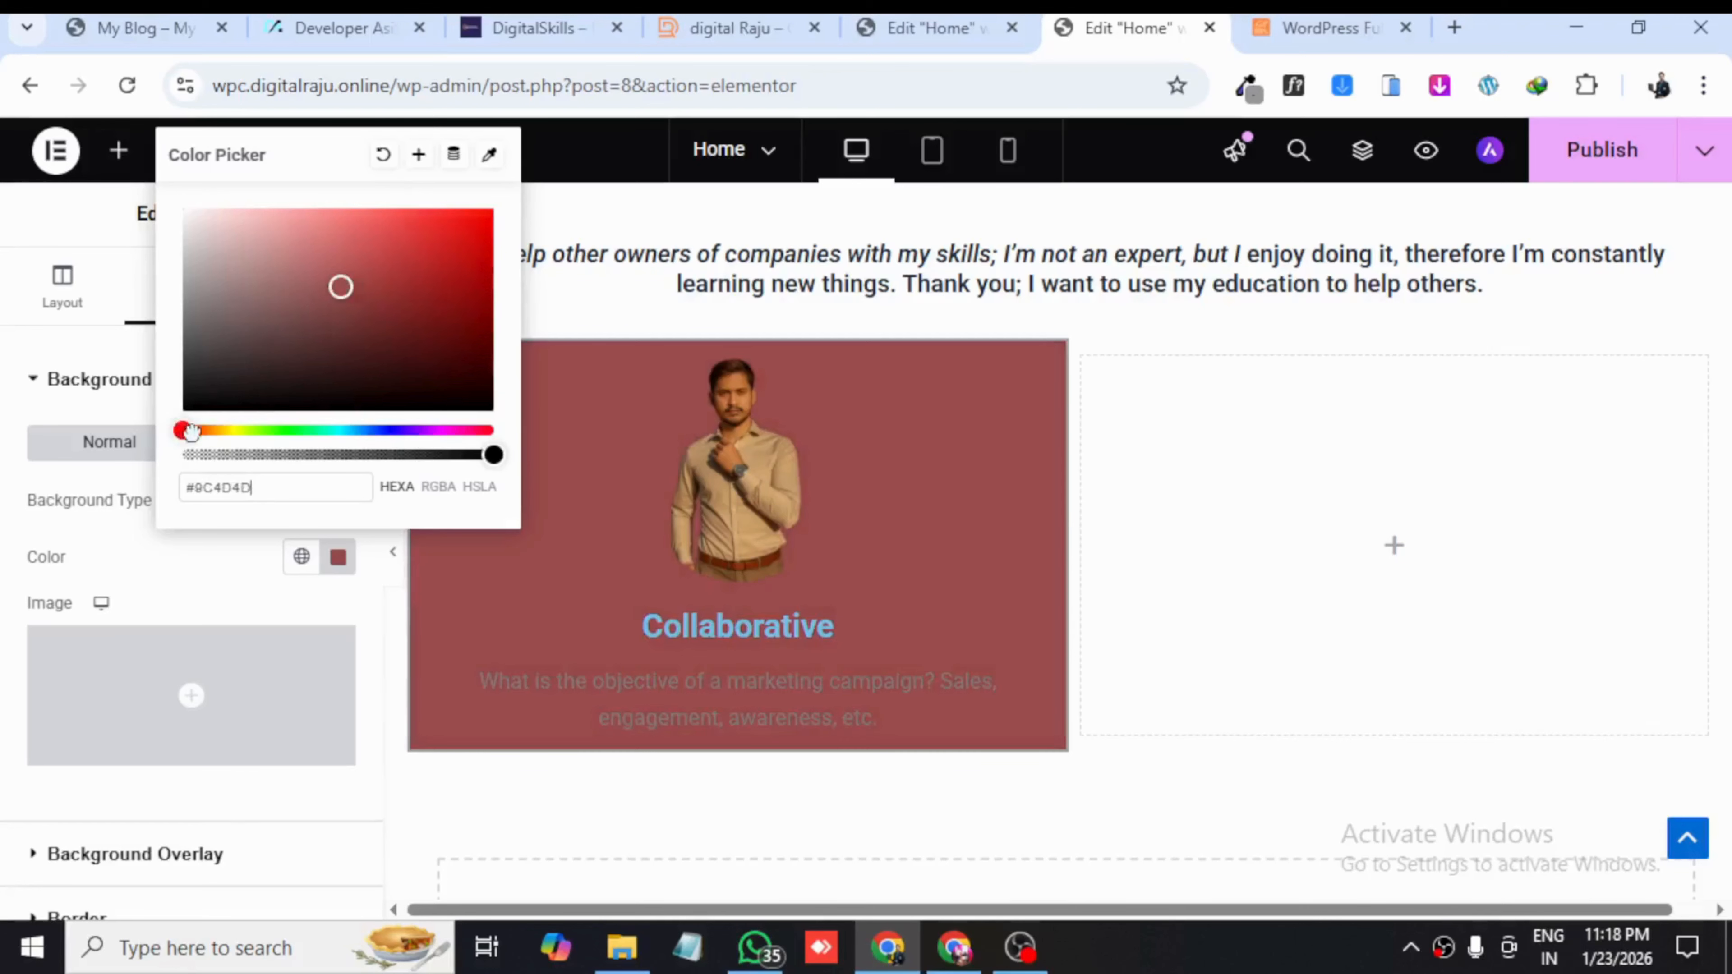
left_click_drag(182, 430, 372, 429)
left_click(393, 277)
left_click_drag(399, 276, 493, 324)
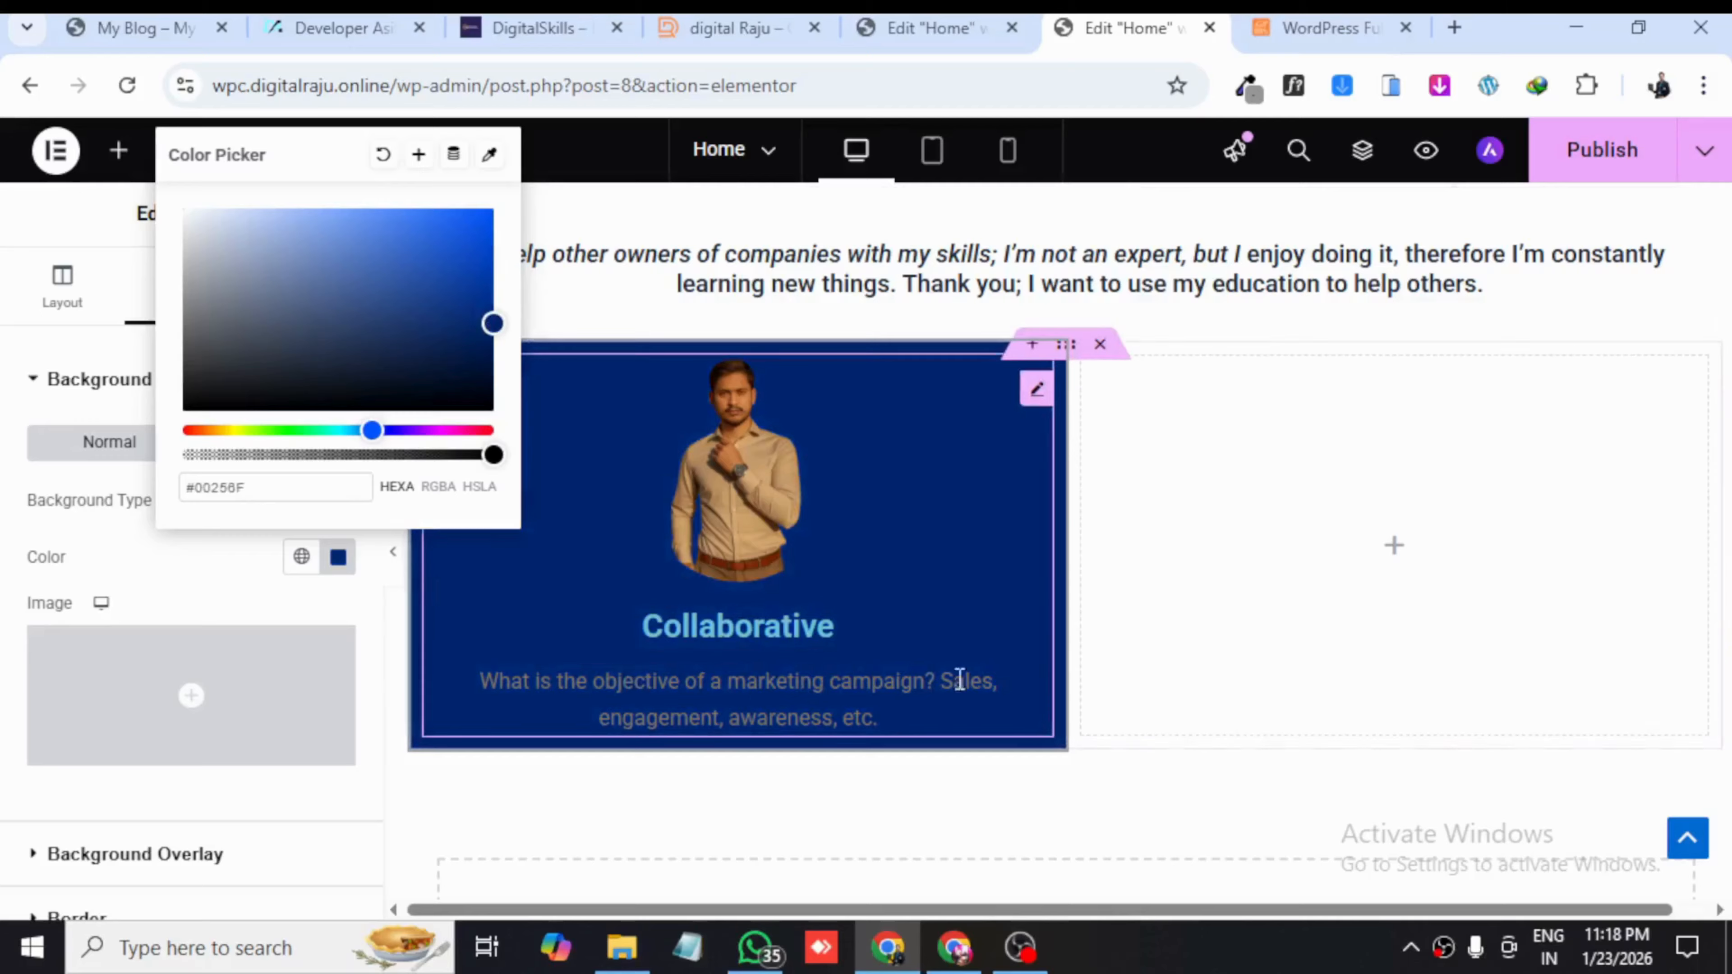
left_click(1612, 167)
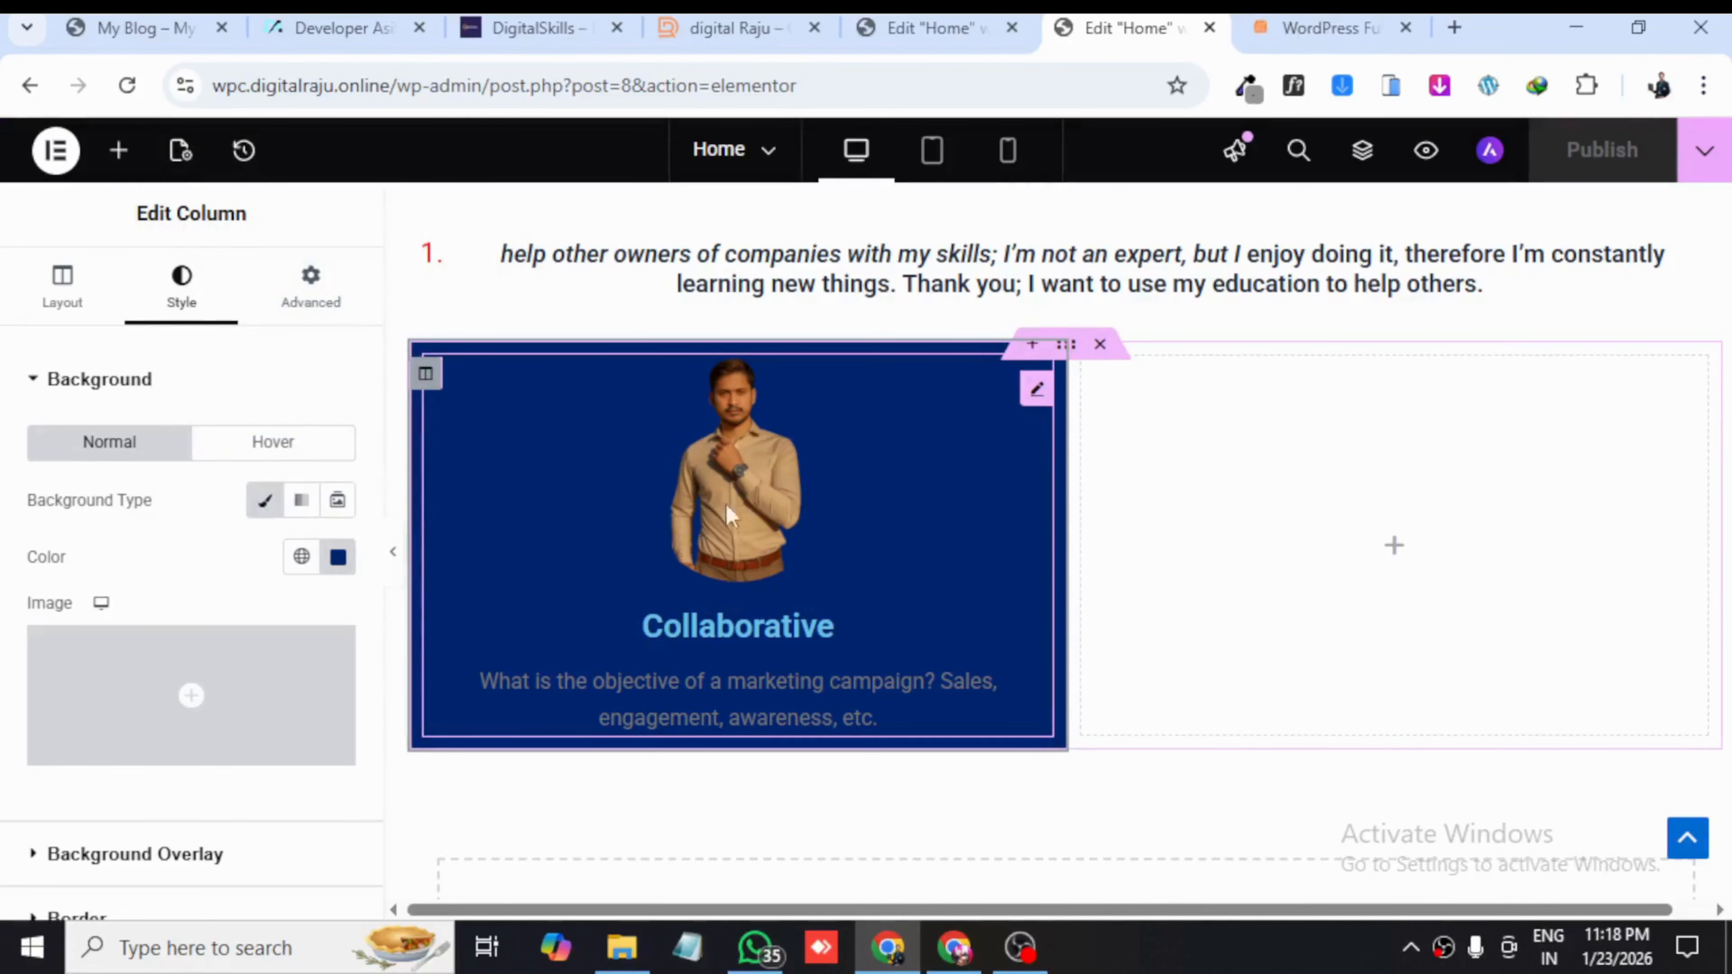
- Return to the image box's image style settings, try smaller border radii down to 0, and set the border radius to 89 px
left_click(708, 536)
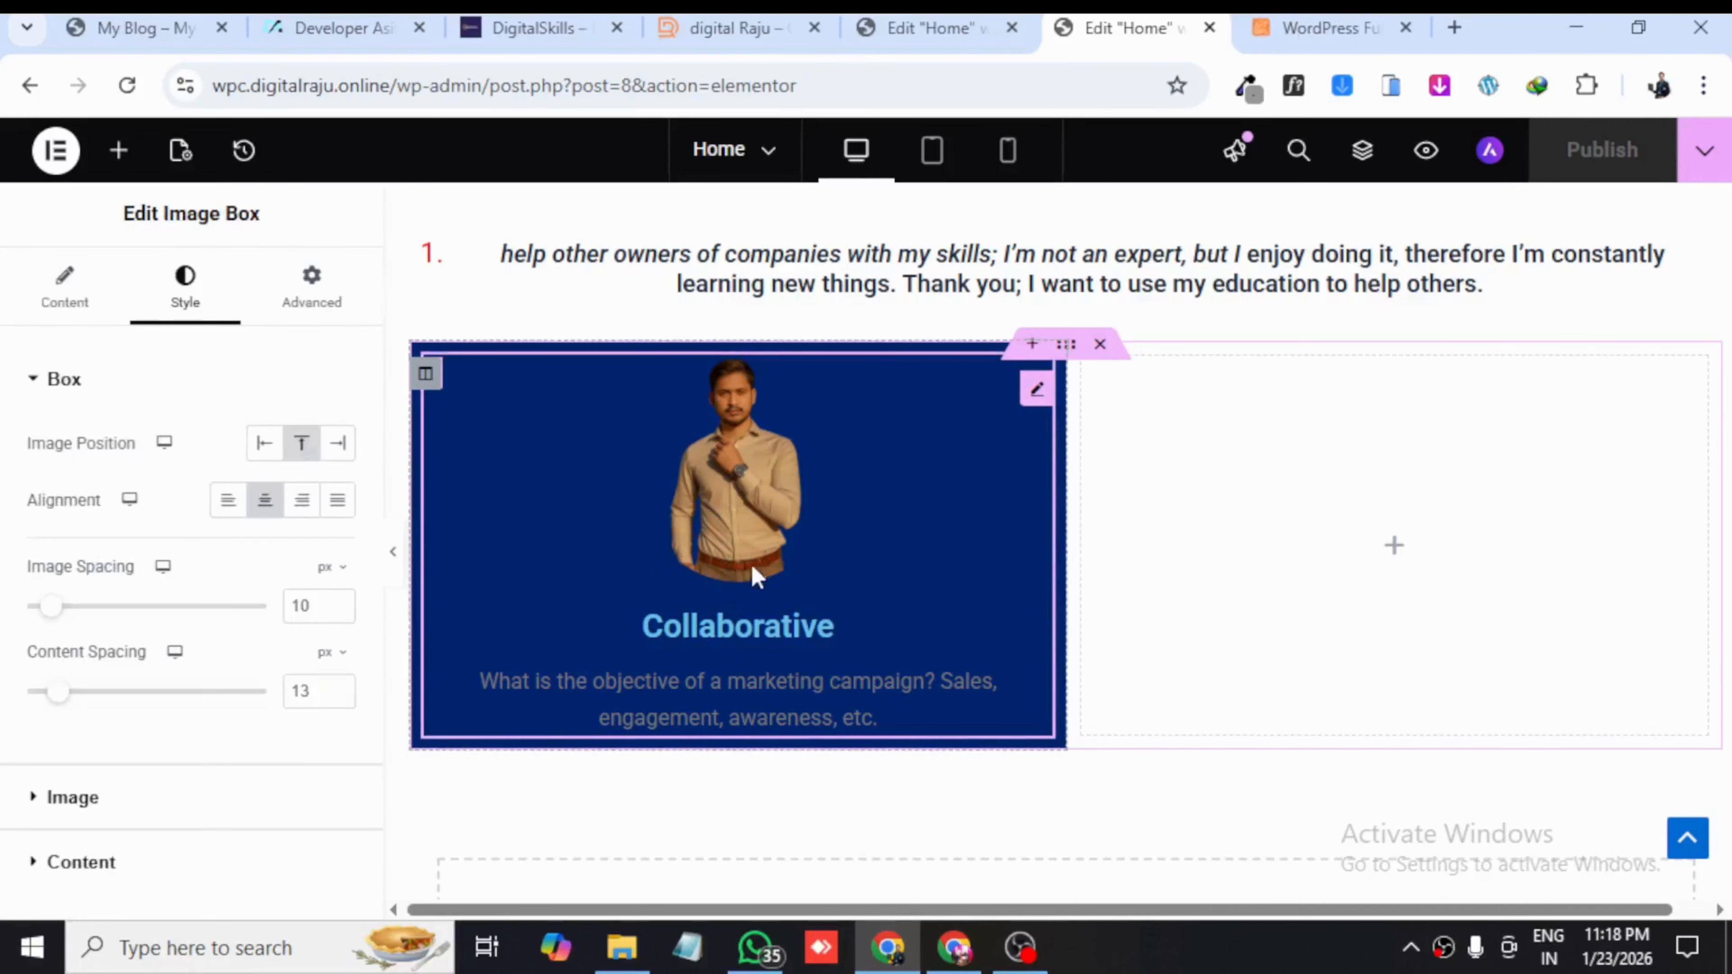
left_click(85, 800)
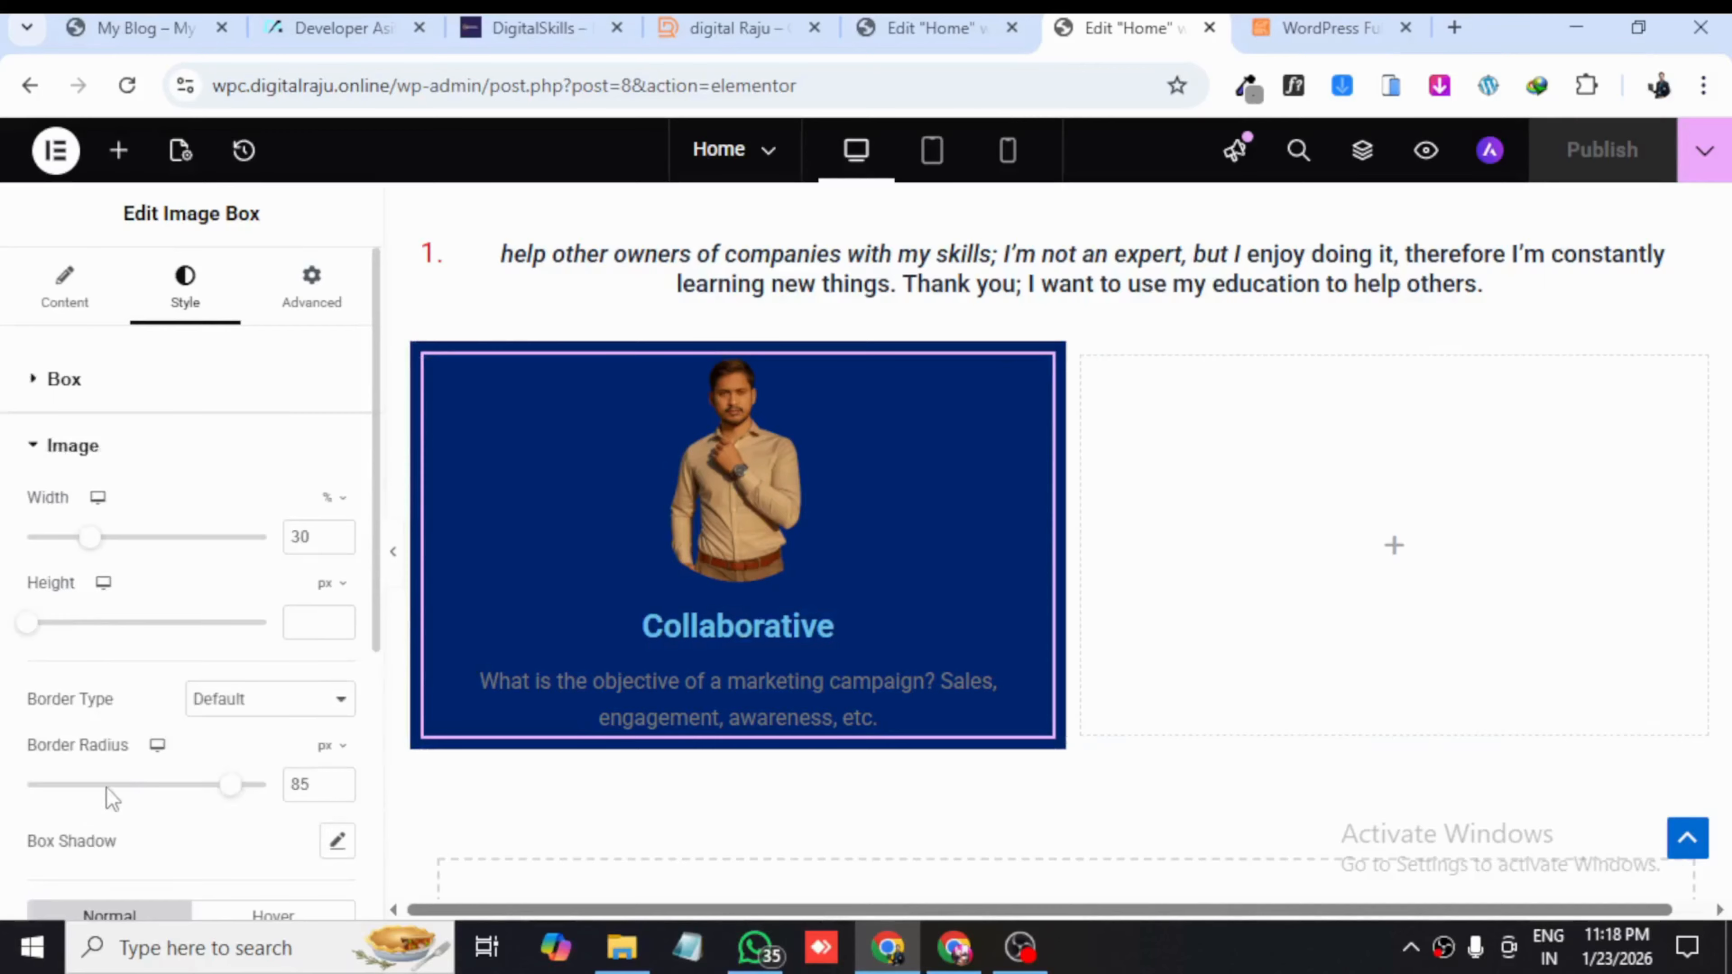
scroll(285, 641, "down", 2)
left_click(218, 651)
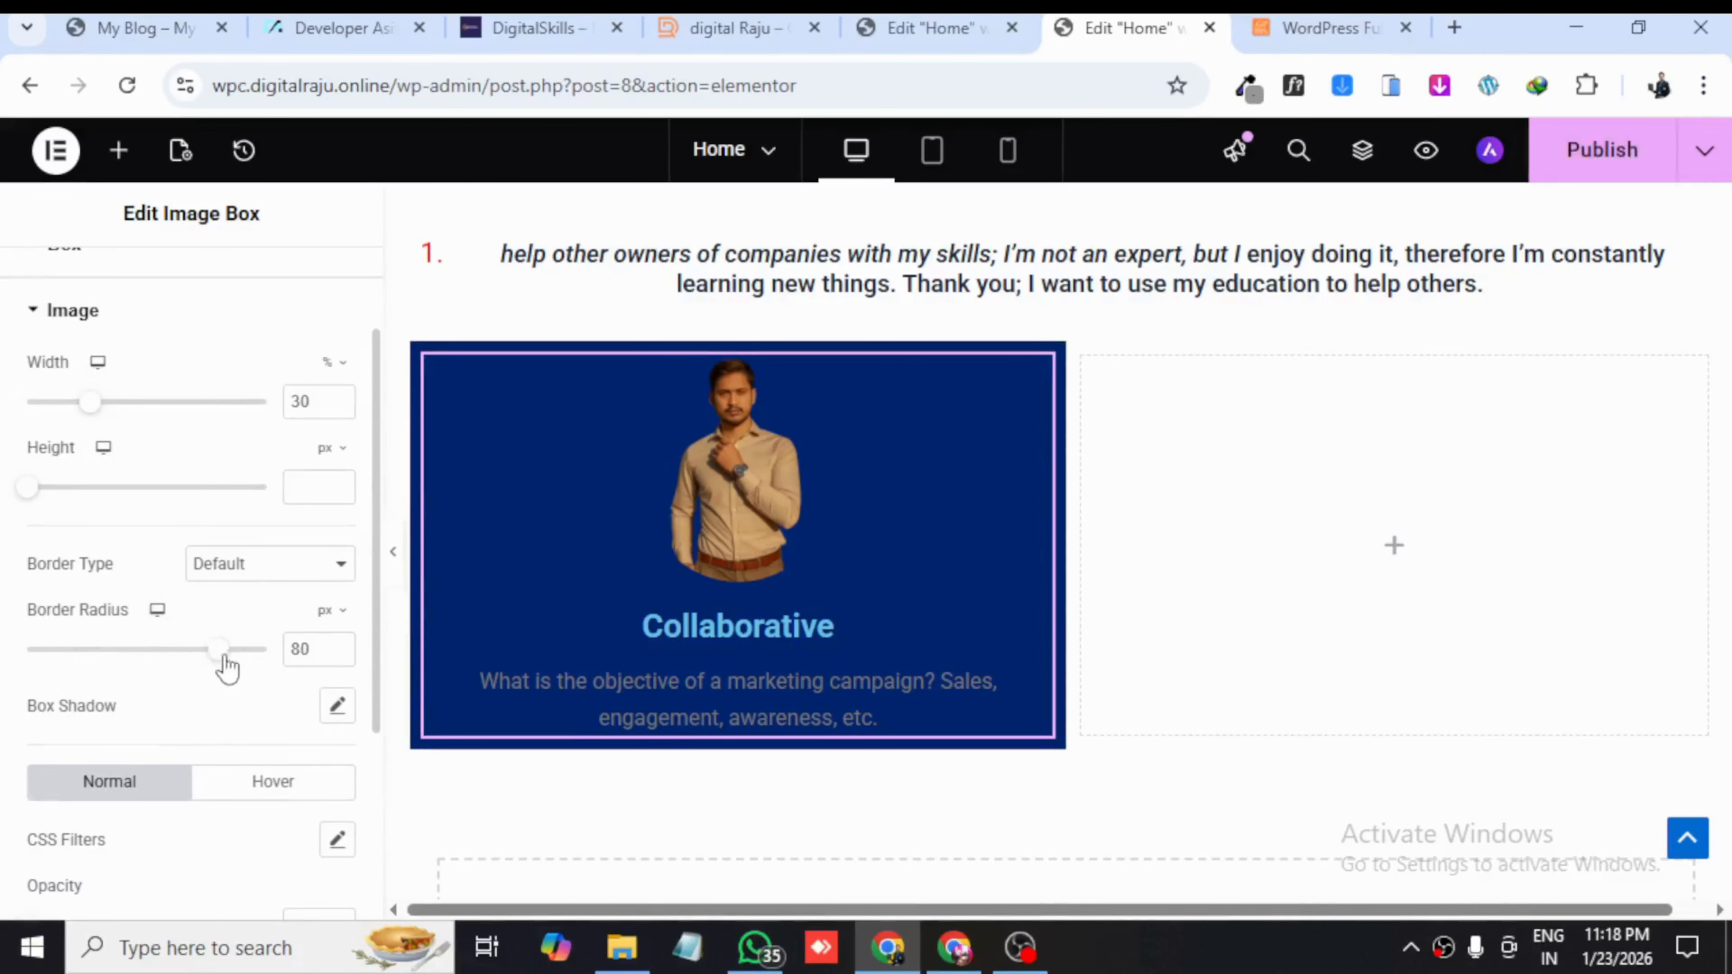
left_click_drag(225, 656, 15, 654)
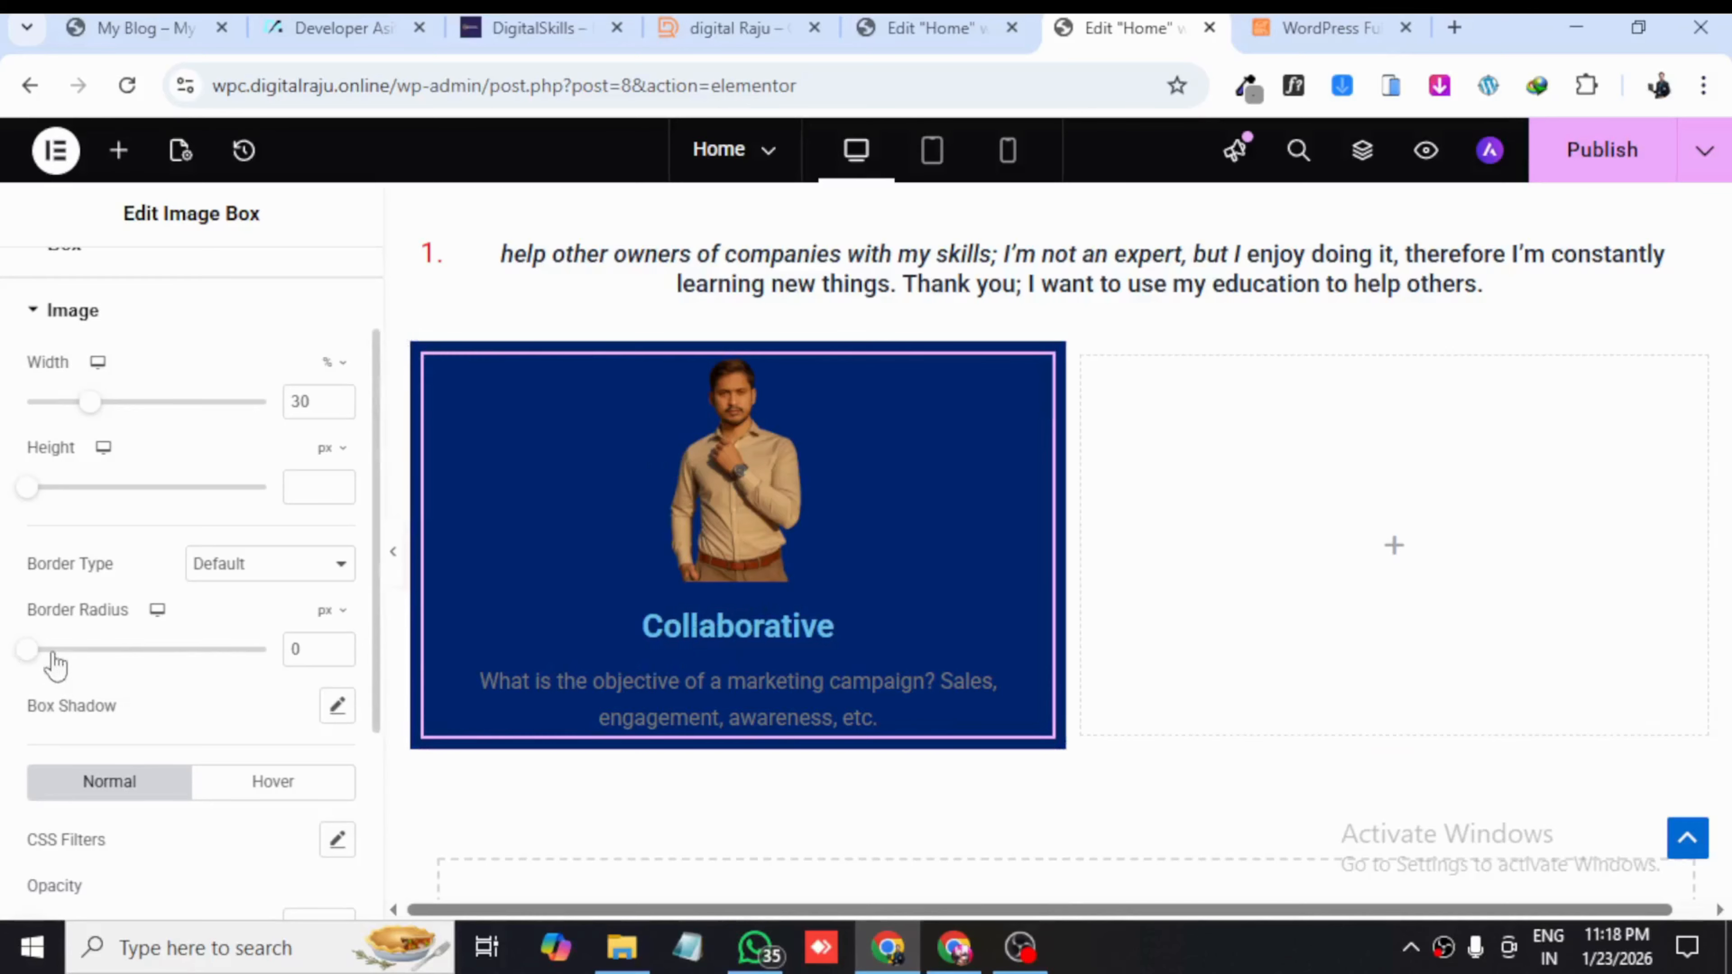
left_click_drag(35, 652, 41, 652)
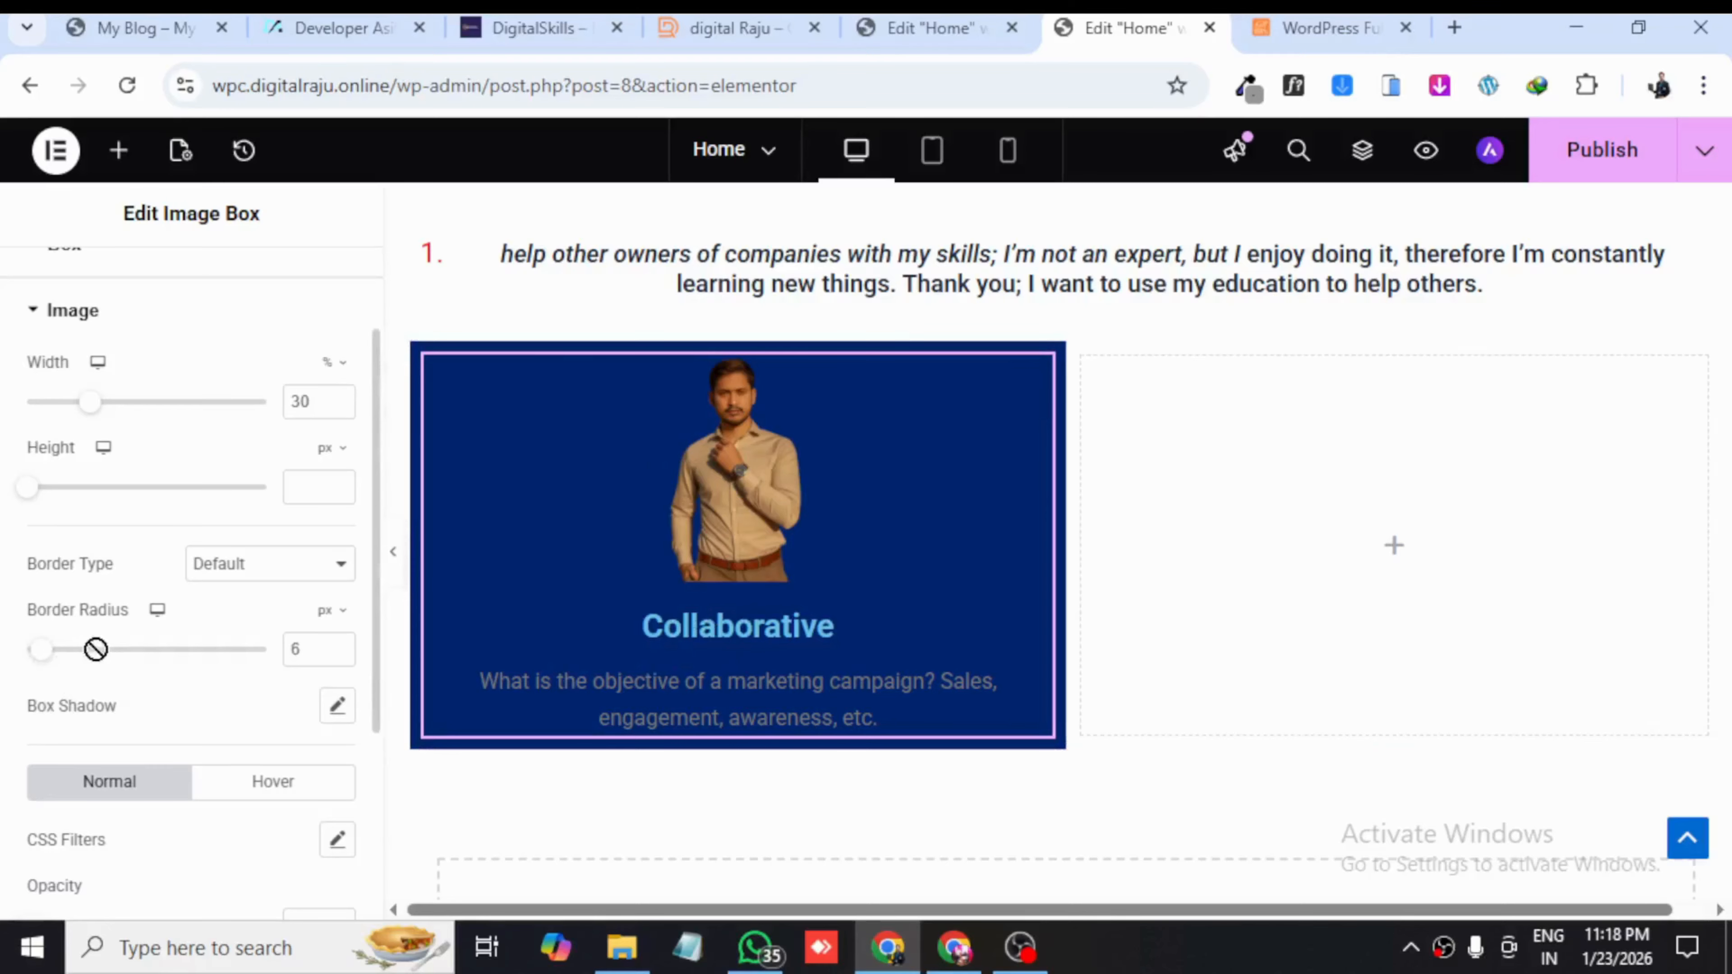
left_click(336, 646)
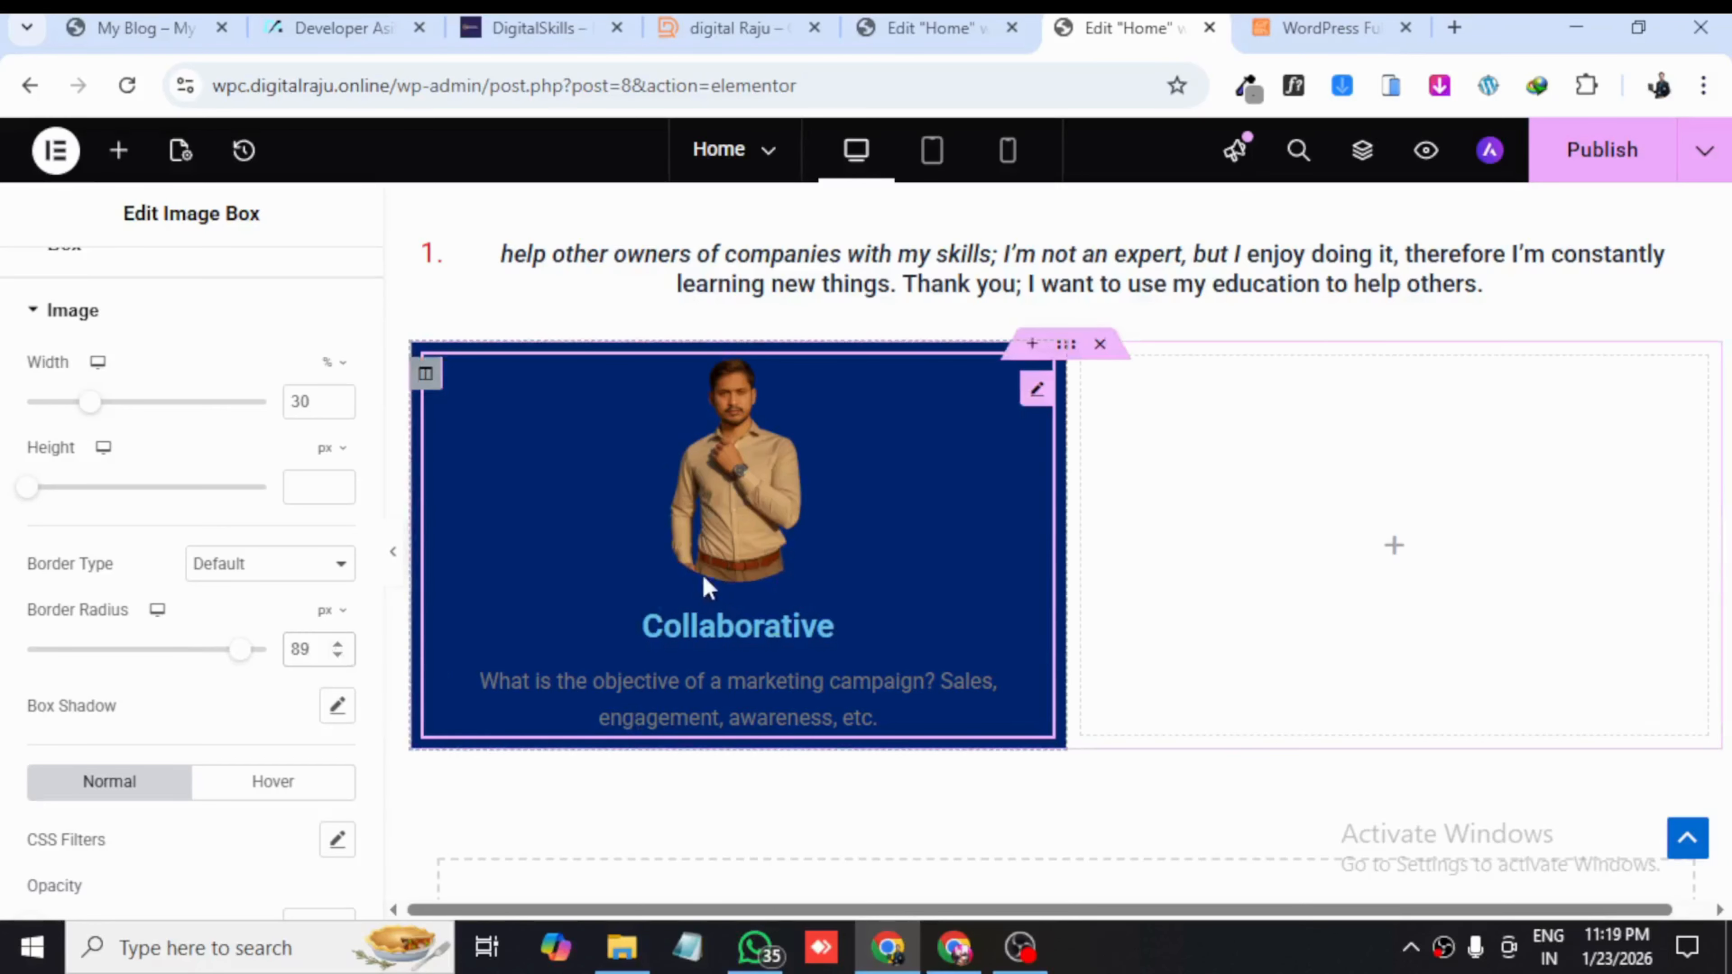
type("34")
scroll(144, 764, "down", 2)
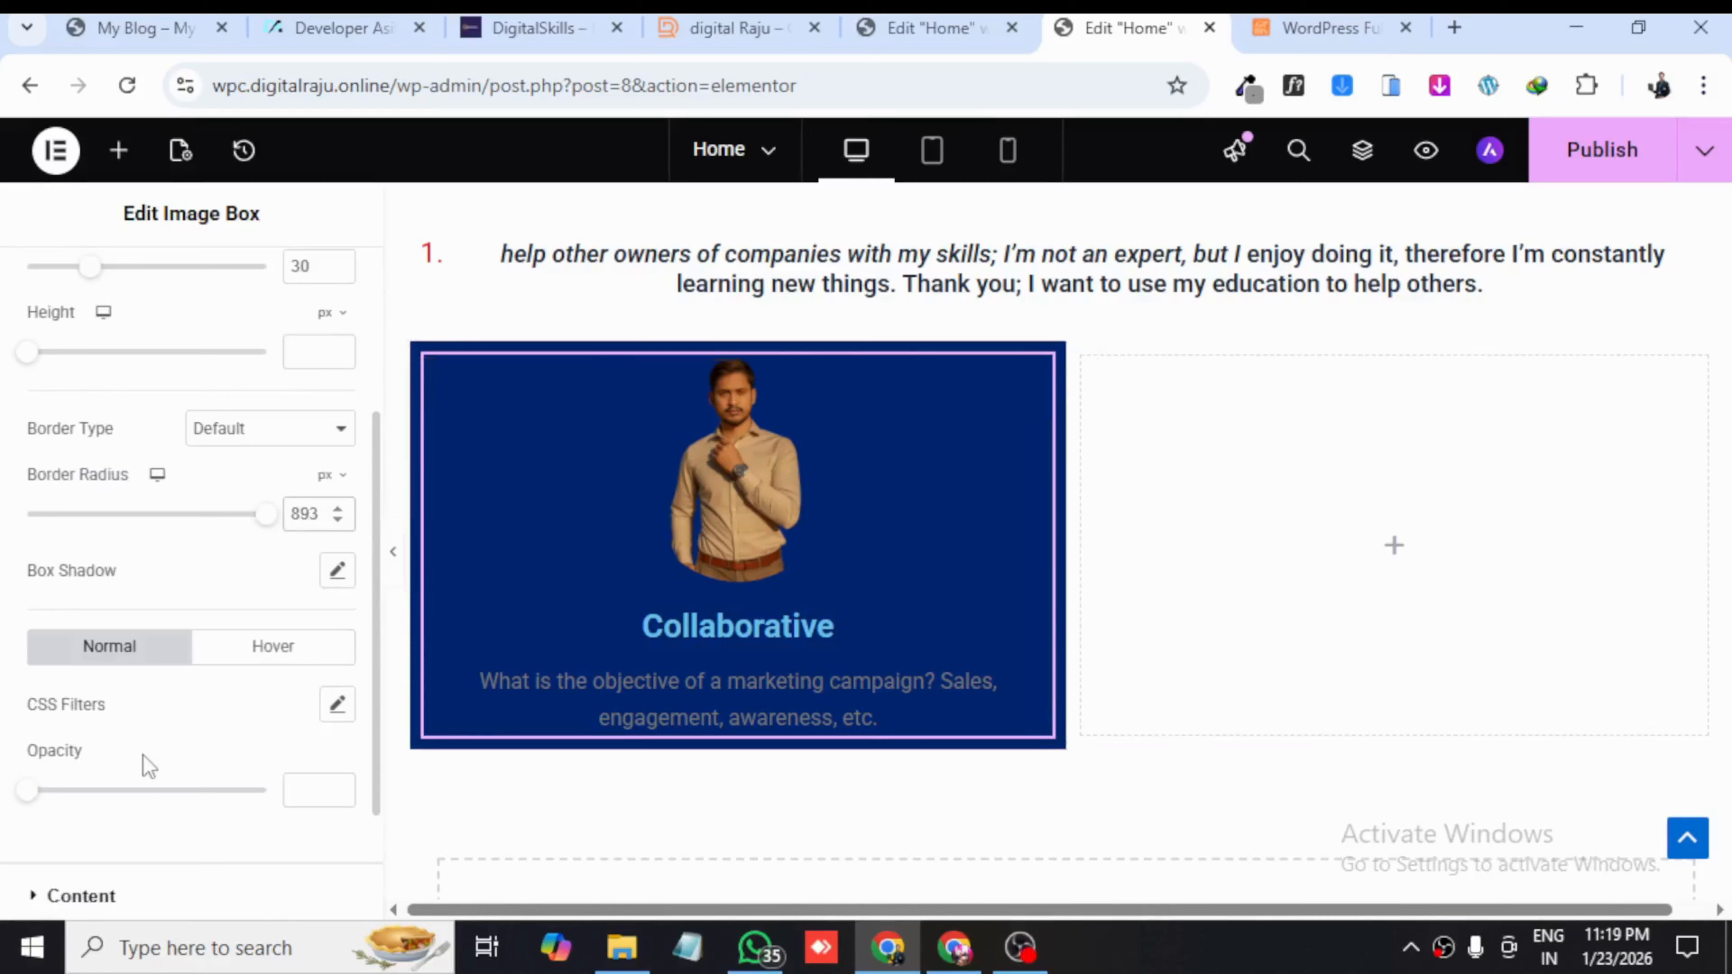
key("BackSpace")
scroll(169, 784, "down", 2)
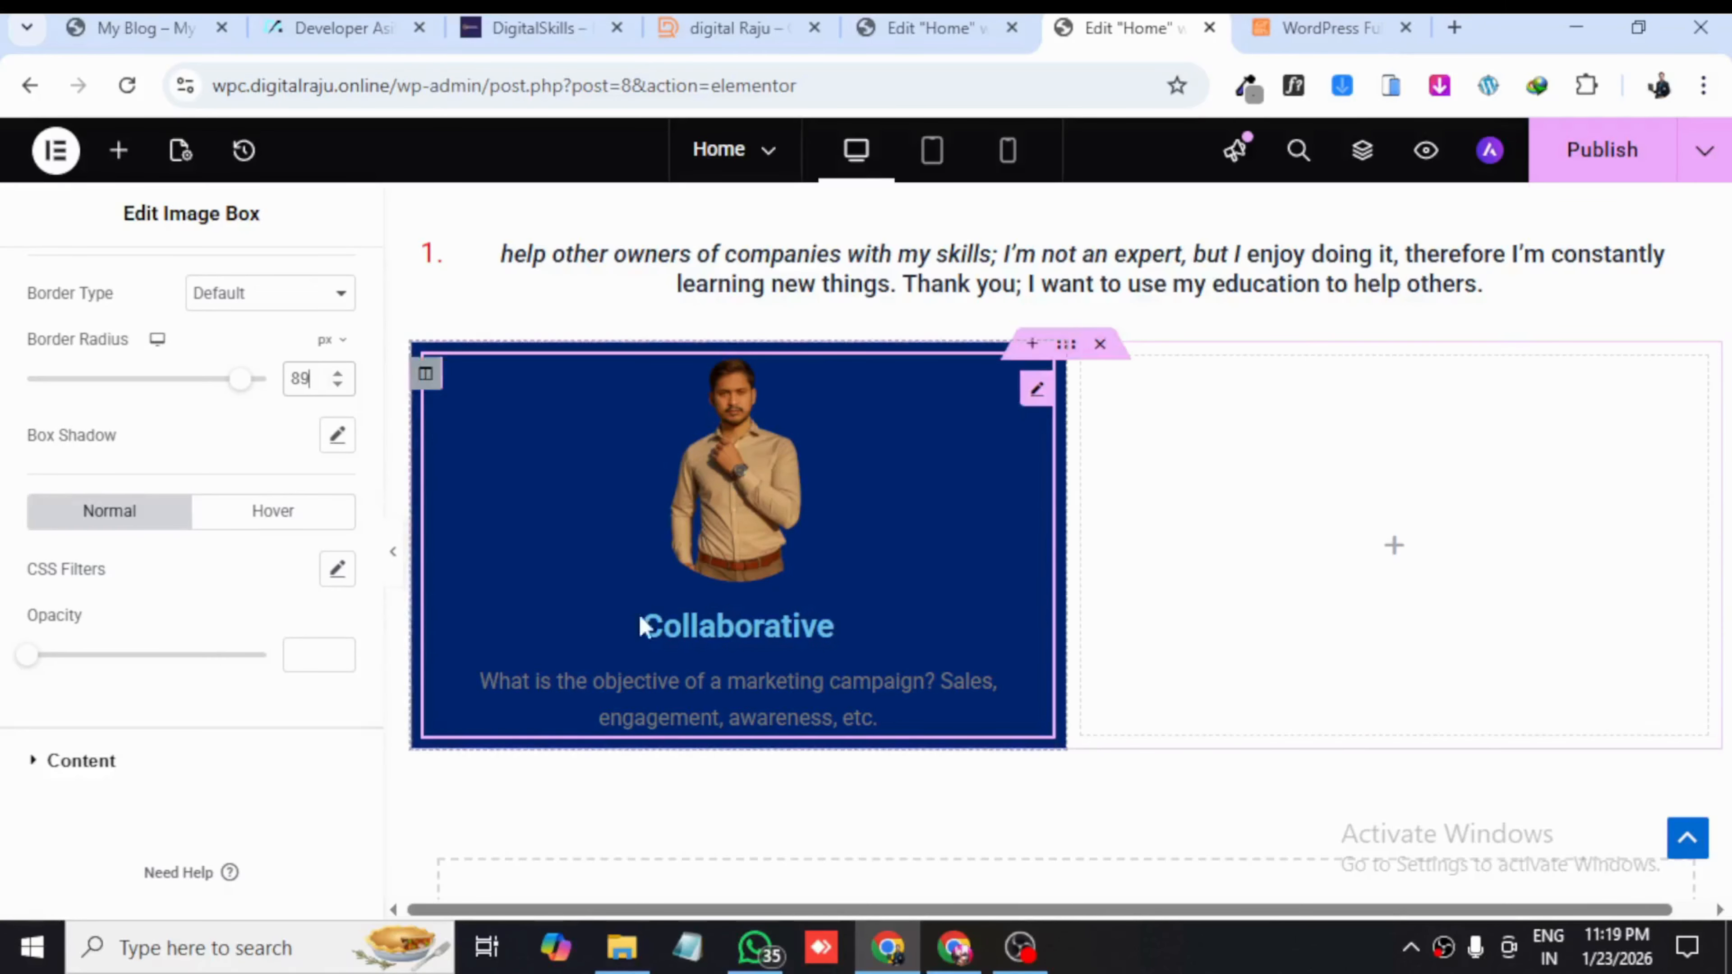
scroll(232, 671, "up", 4)
scroll(135, 487, "up", 2)
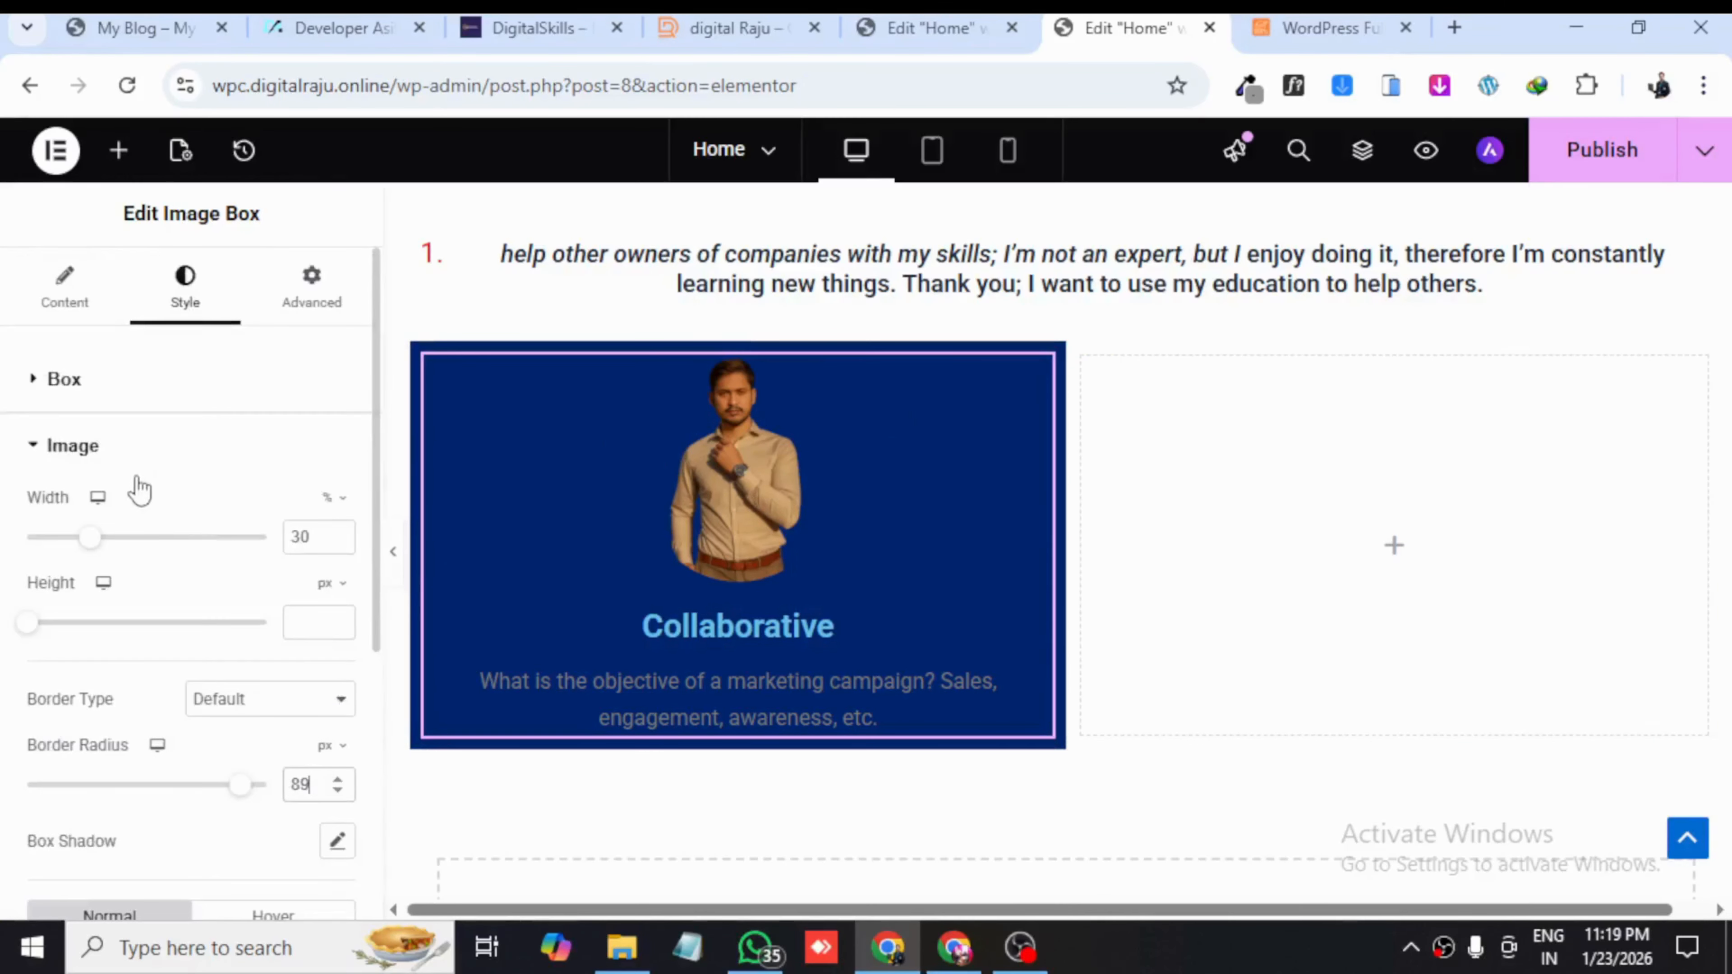
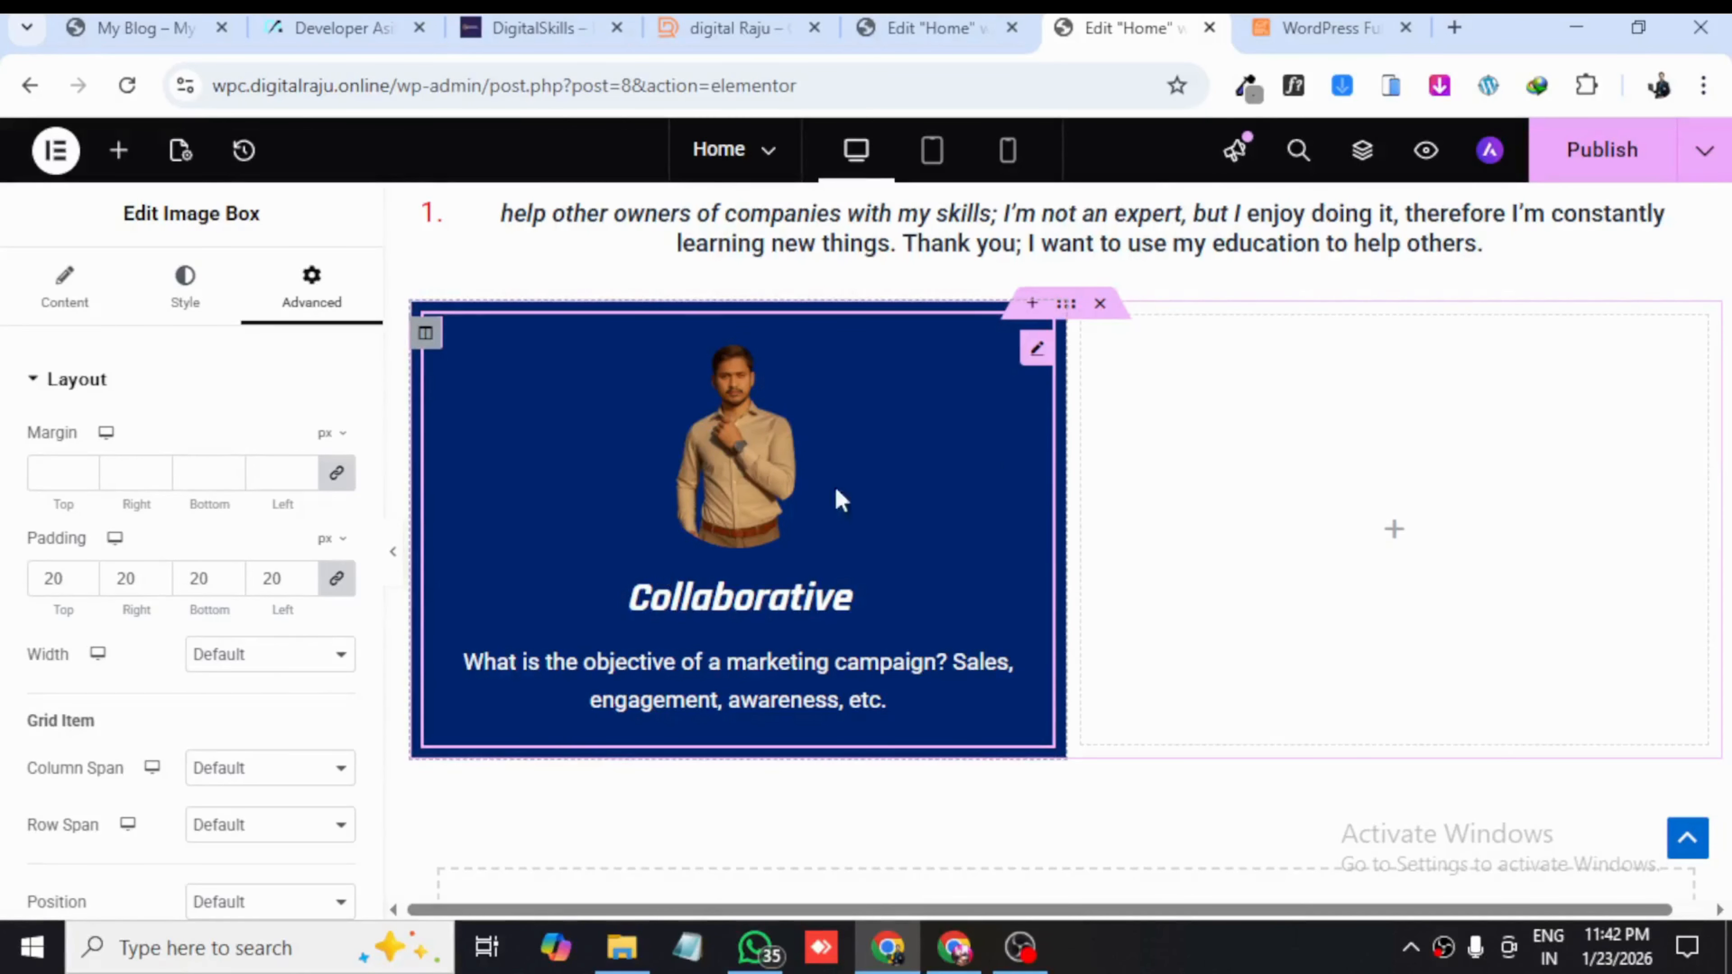
- Look over the page preview and the feature cards on the digitalraju.online site, and return to the Elementor editor
left_click(1282, 26)
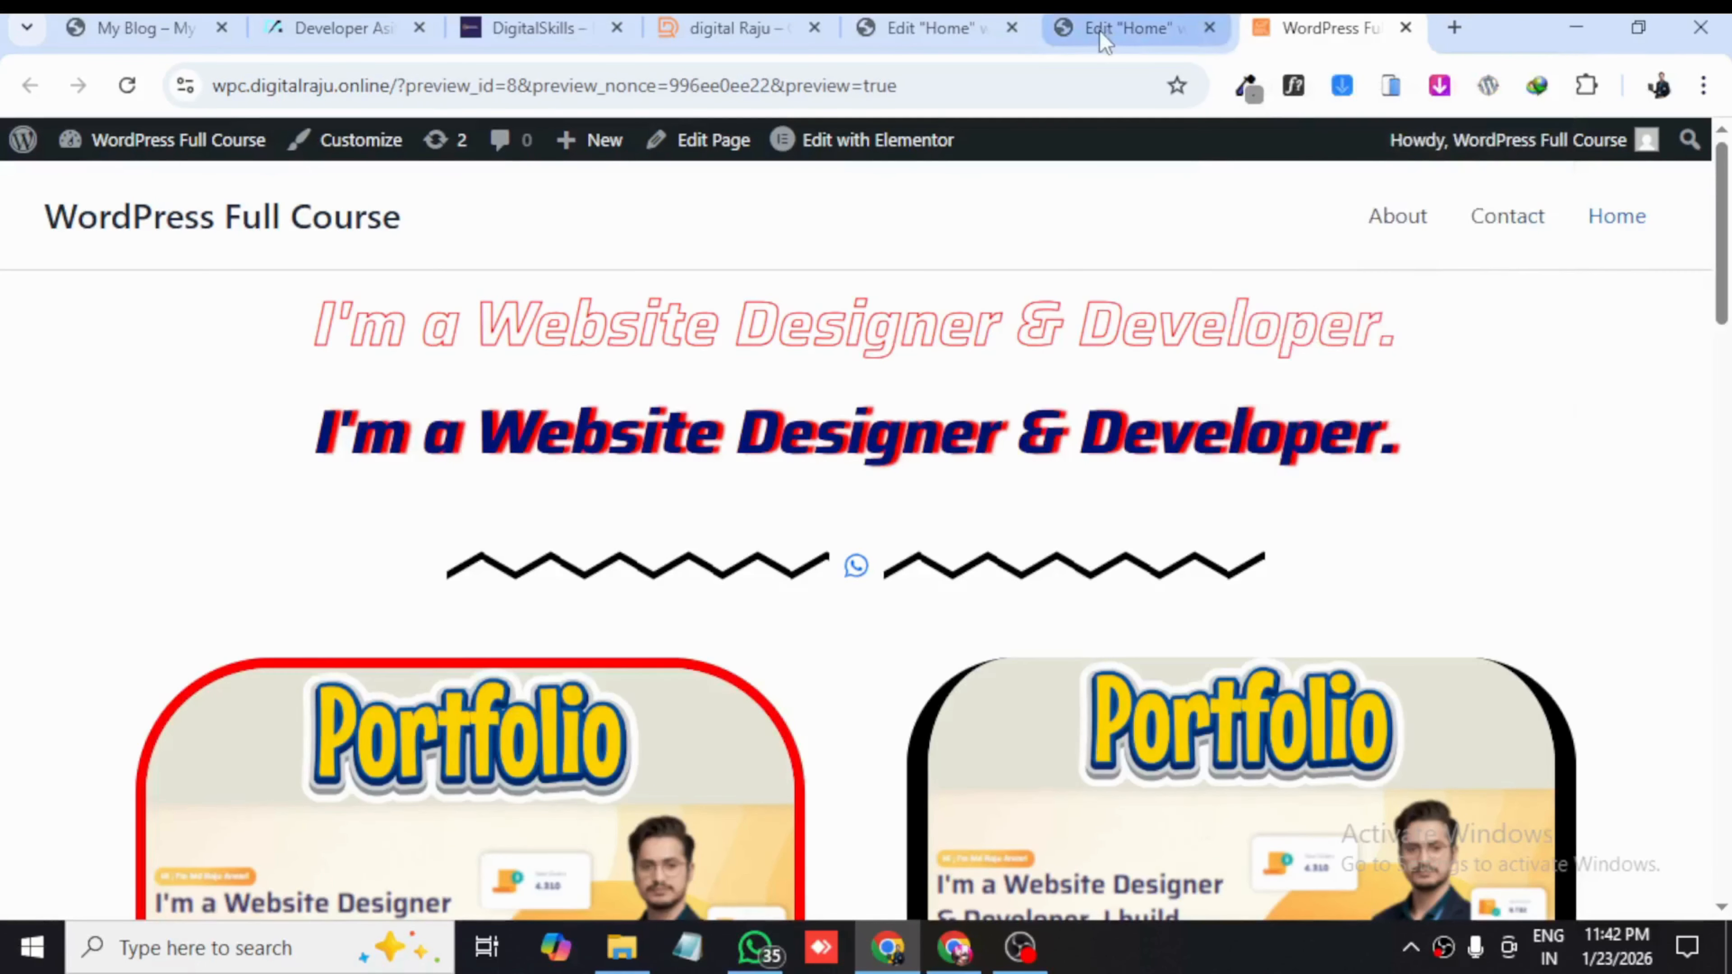
left_click(1118, 27)
left_click(927, 27)
left_click(733, 28)
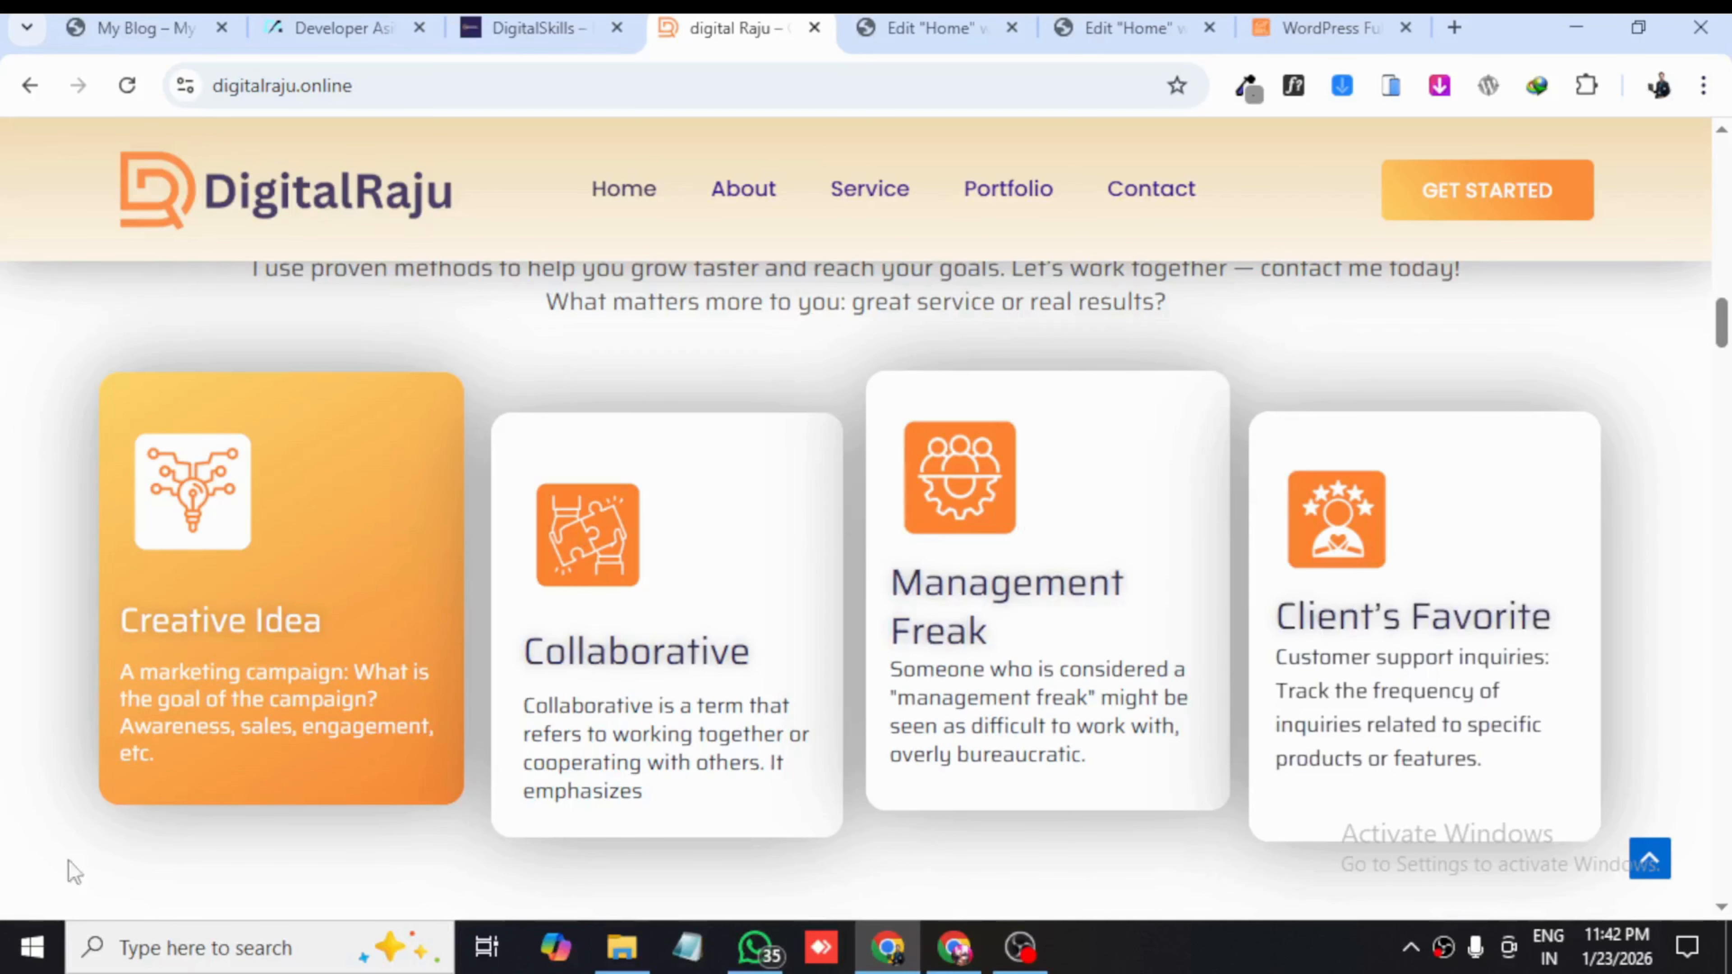
scroll(456, 758, "up", 12)
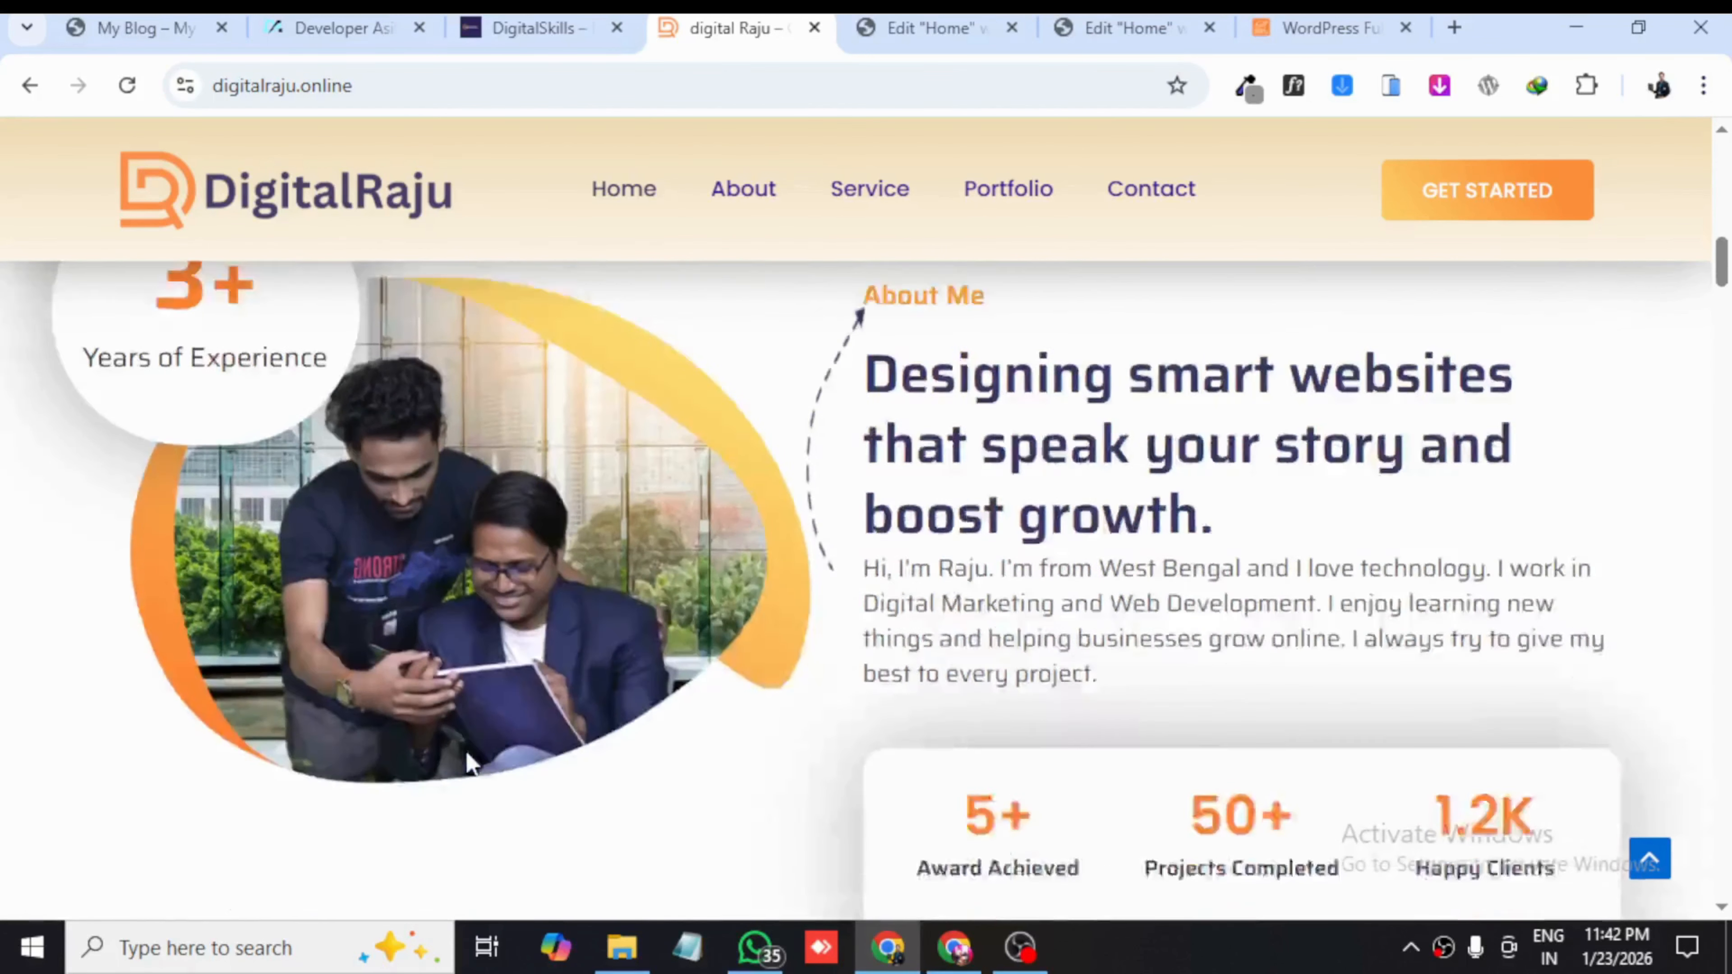
scroll(469, 763, "down", 10)
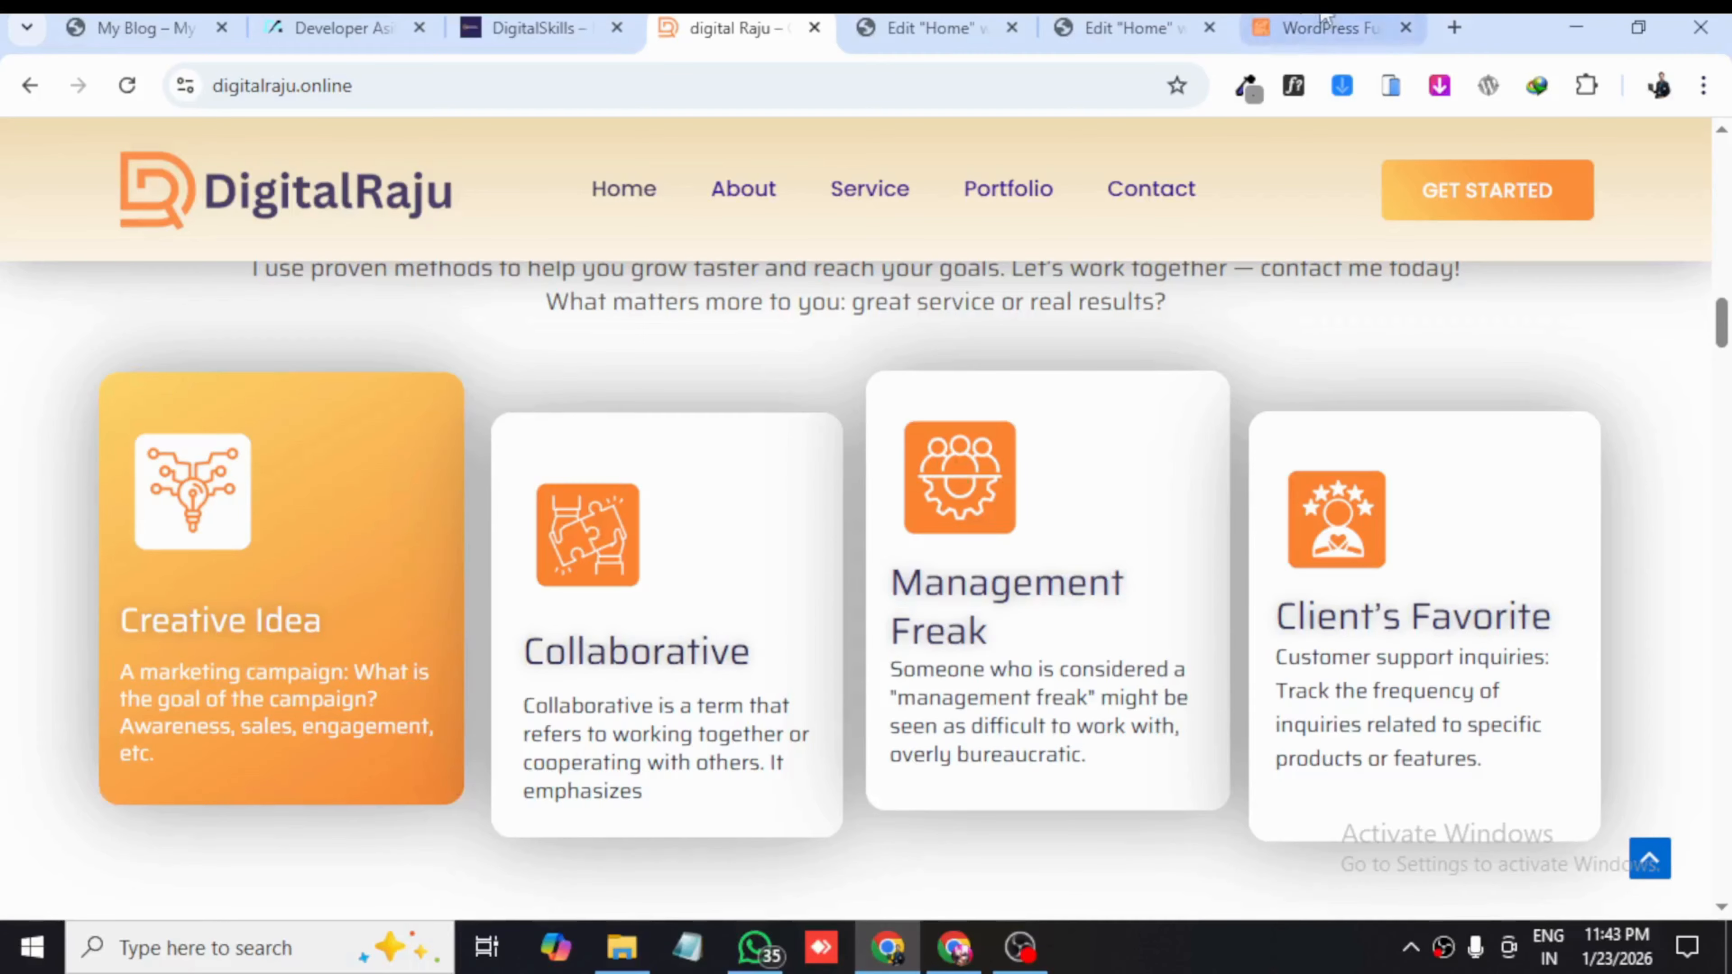
left_click(1124, 28)
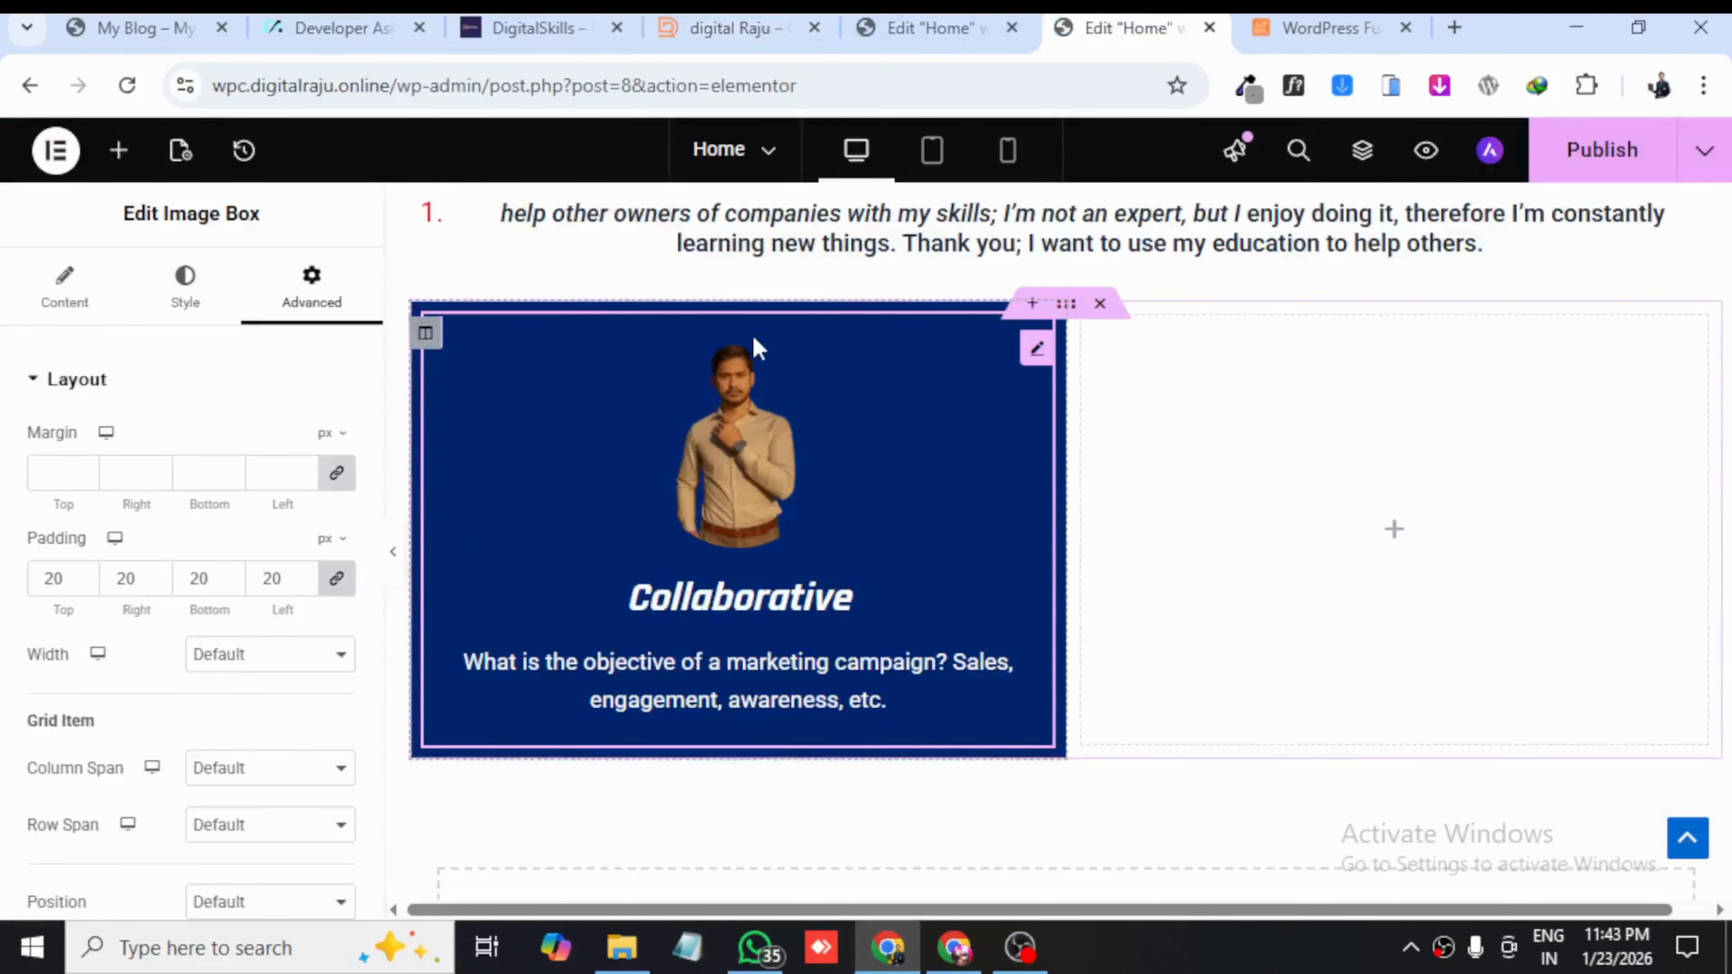
- Set the border radius of the column containing the image box to 20 px on all corners
left_click(438, 346)
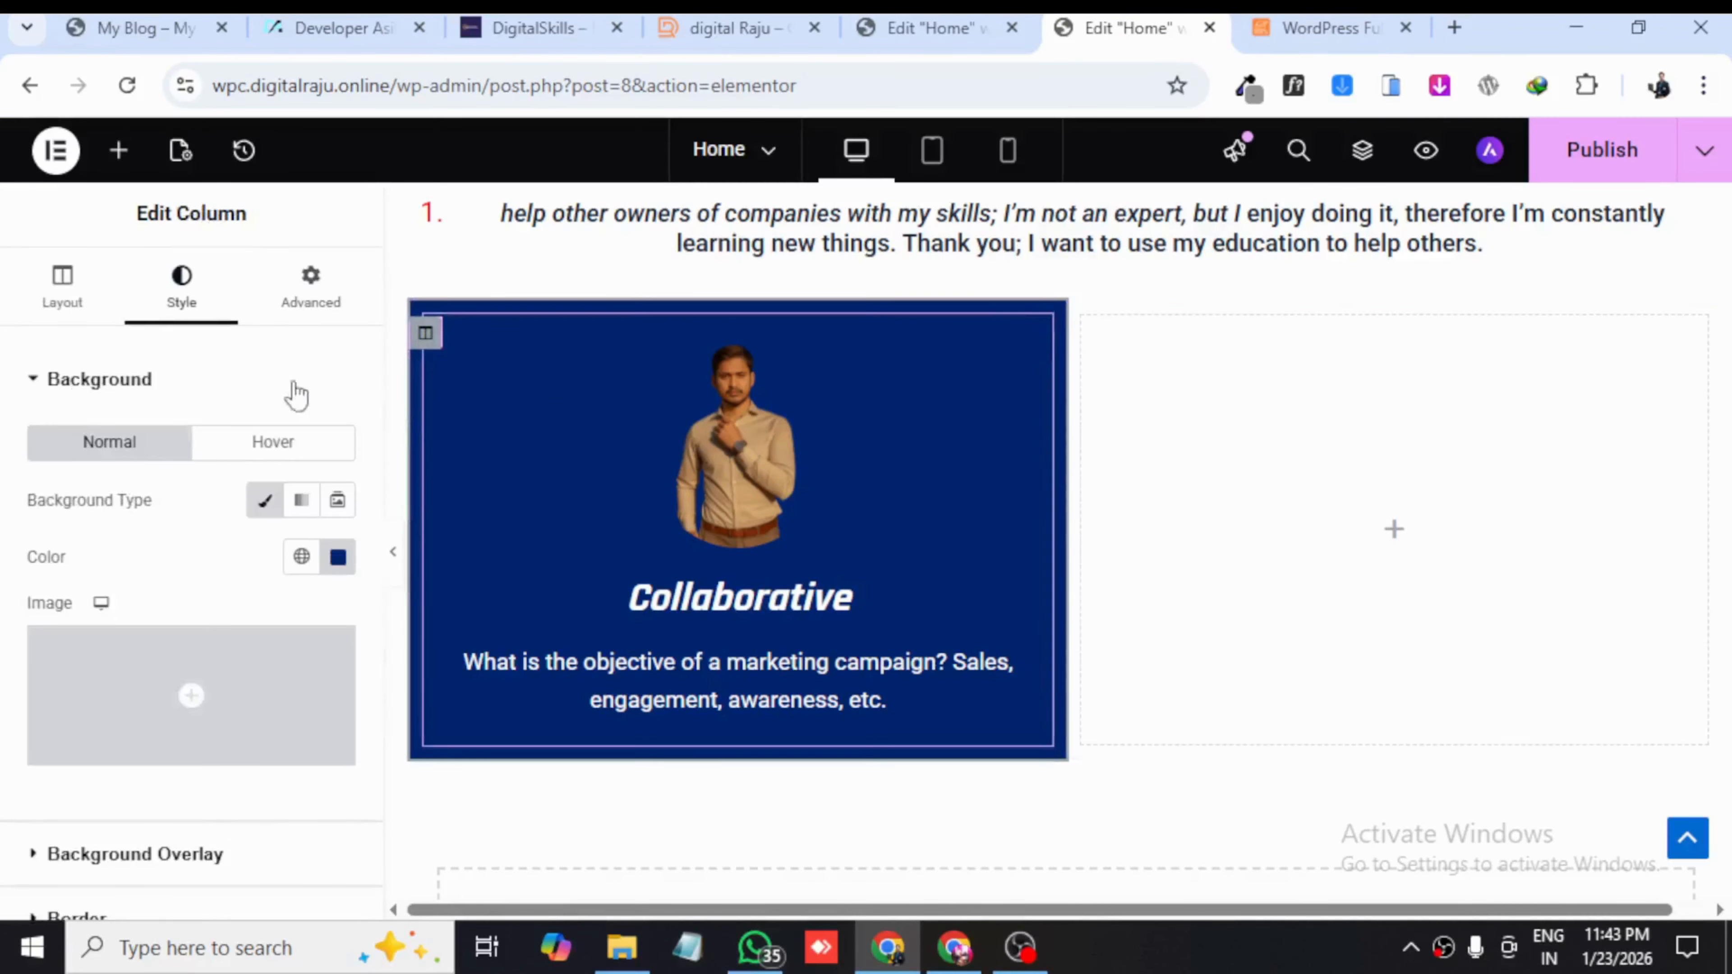
left_click(62, 283)
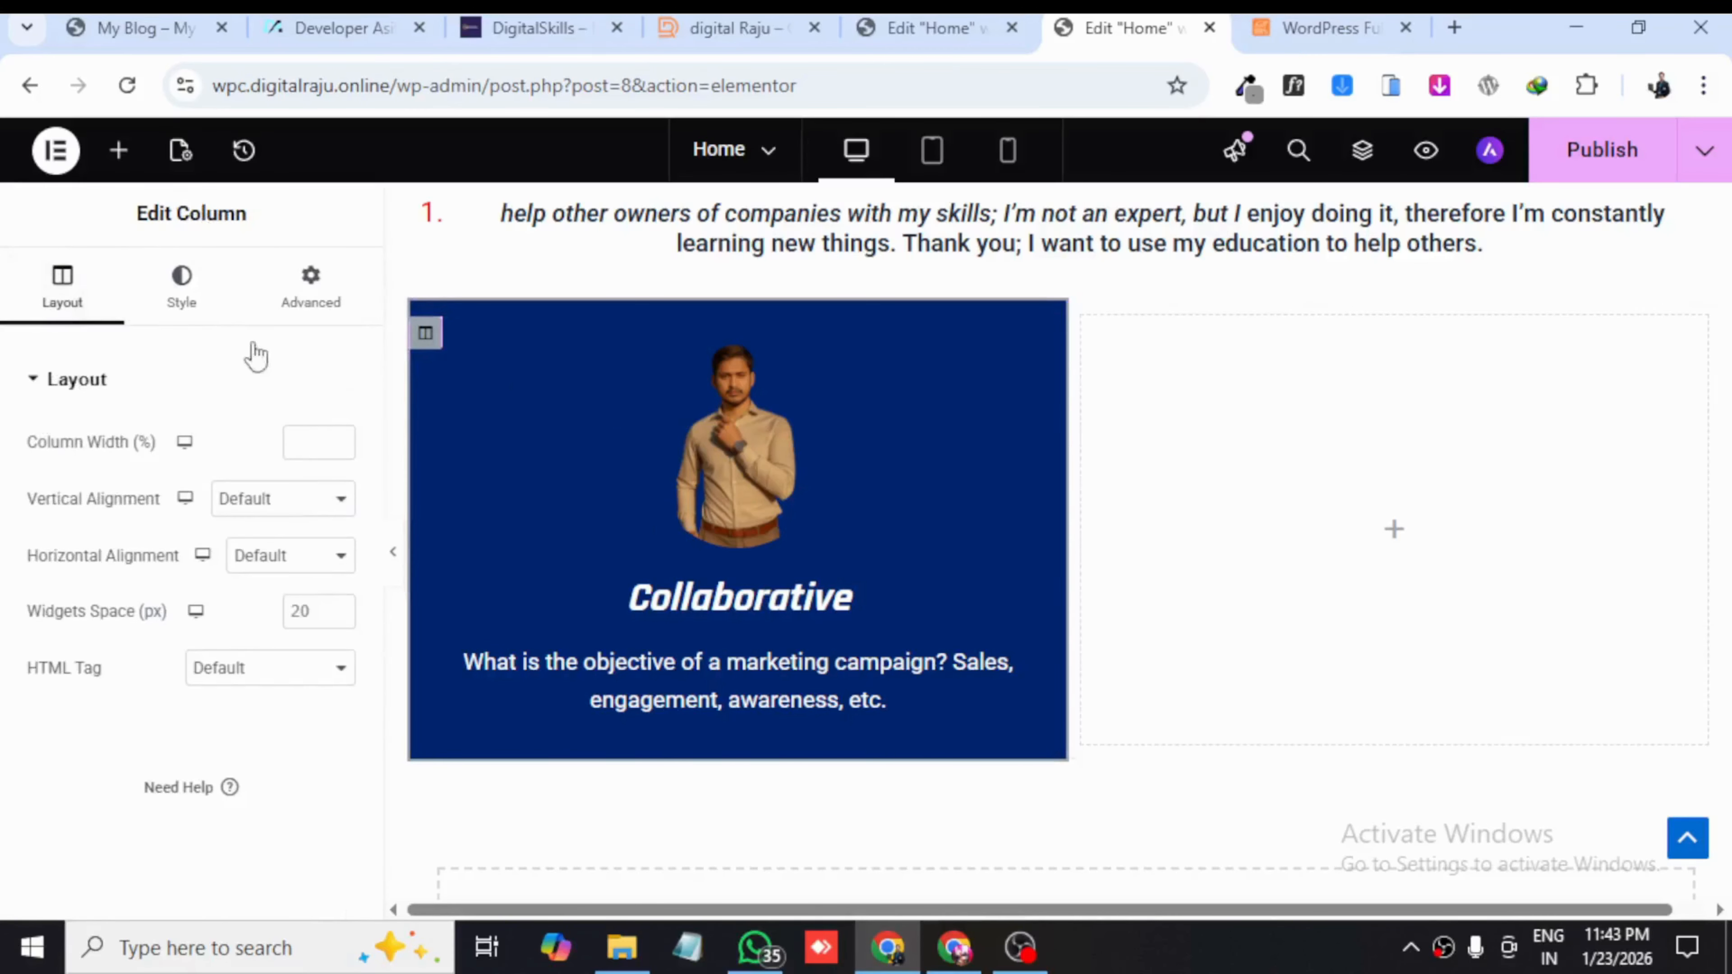
left_click(182, 290)
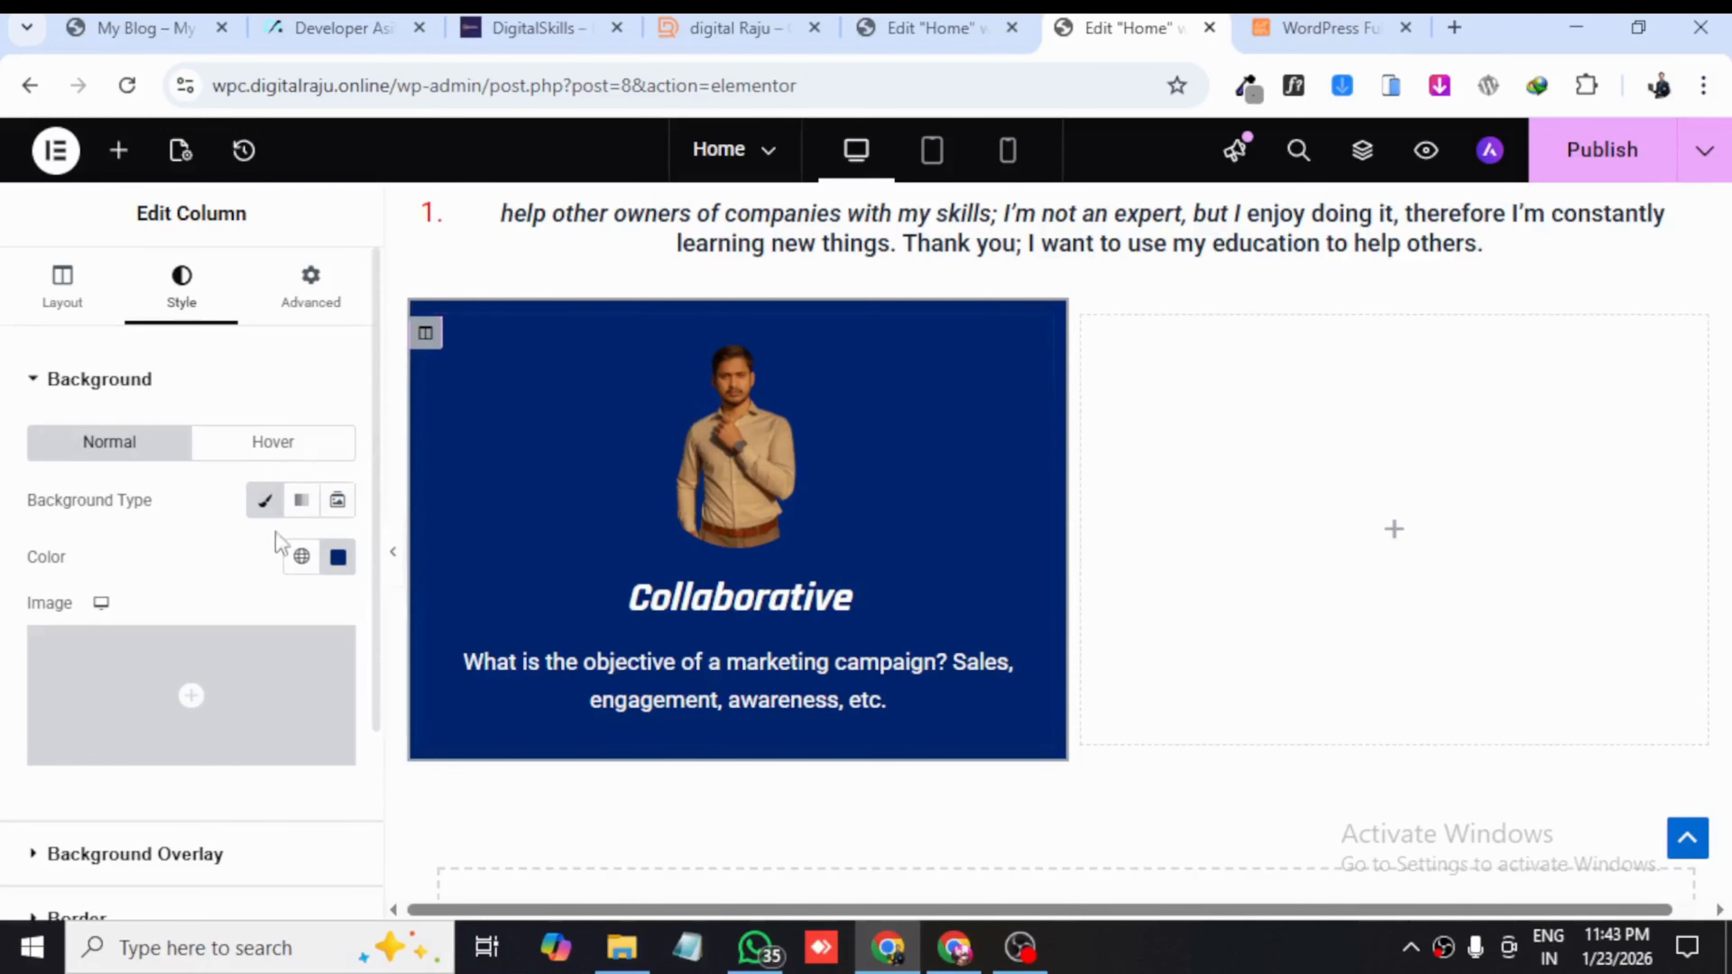
scroll(197, 580, "down", 2)
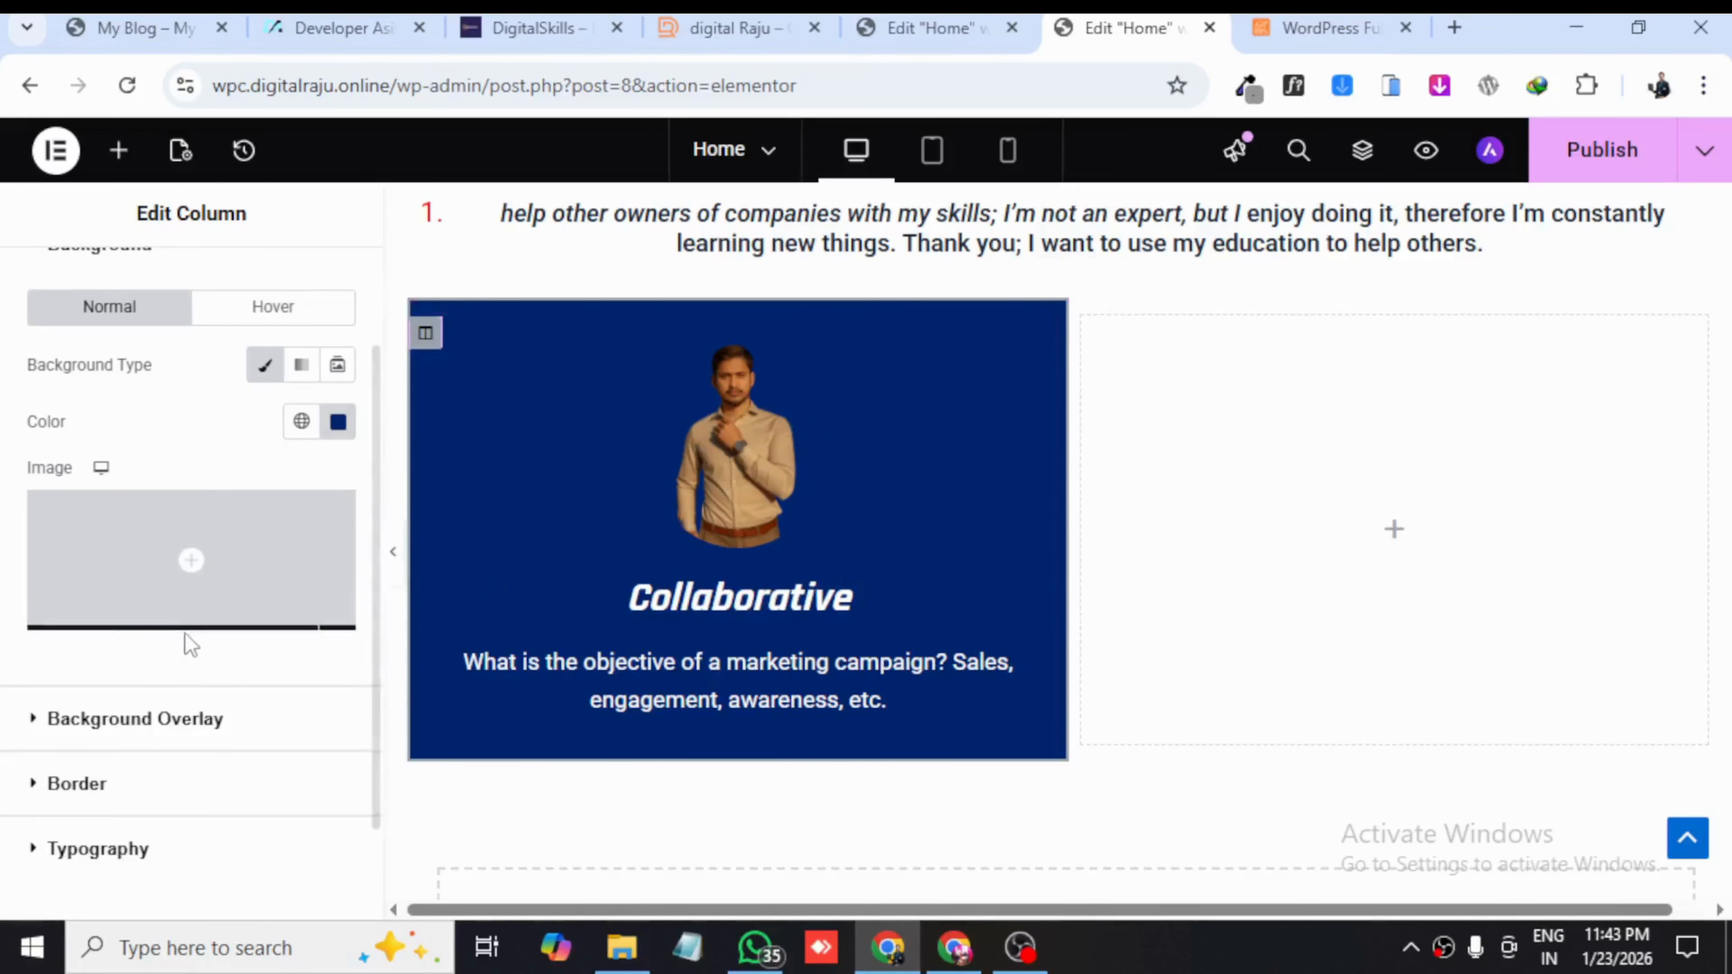
scroll(185, 634, "down", 2)
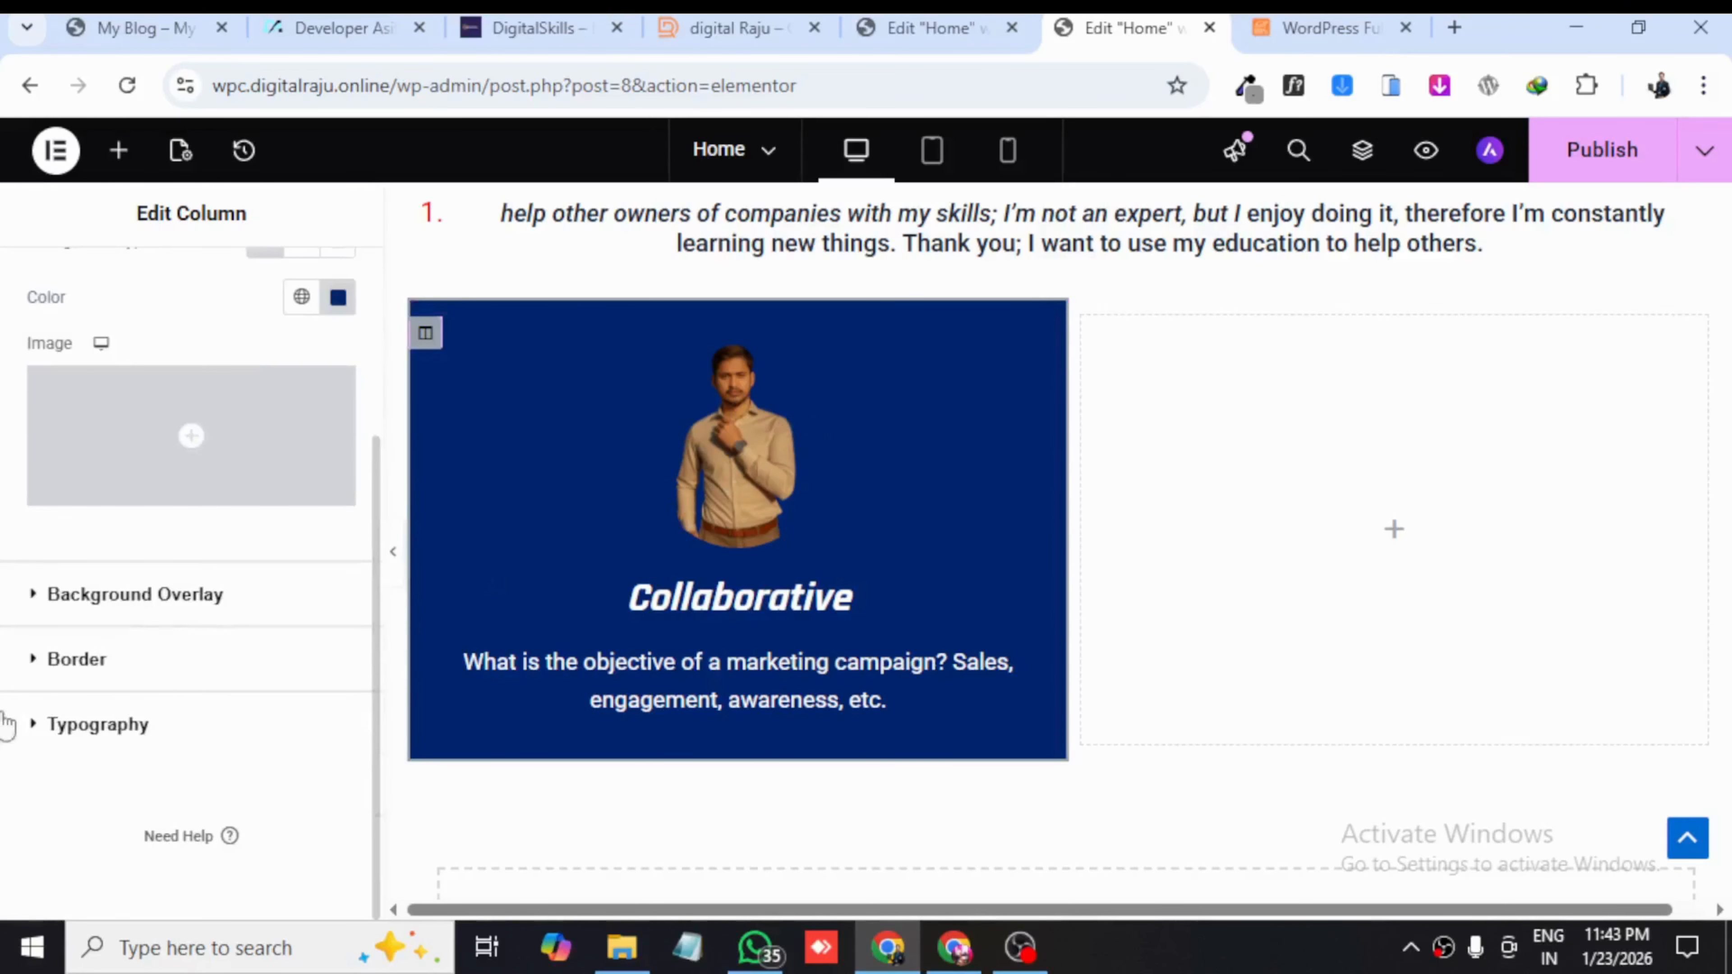
left_click(153, 665)
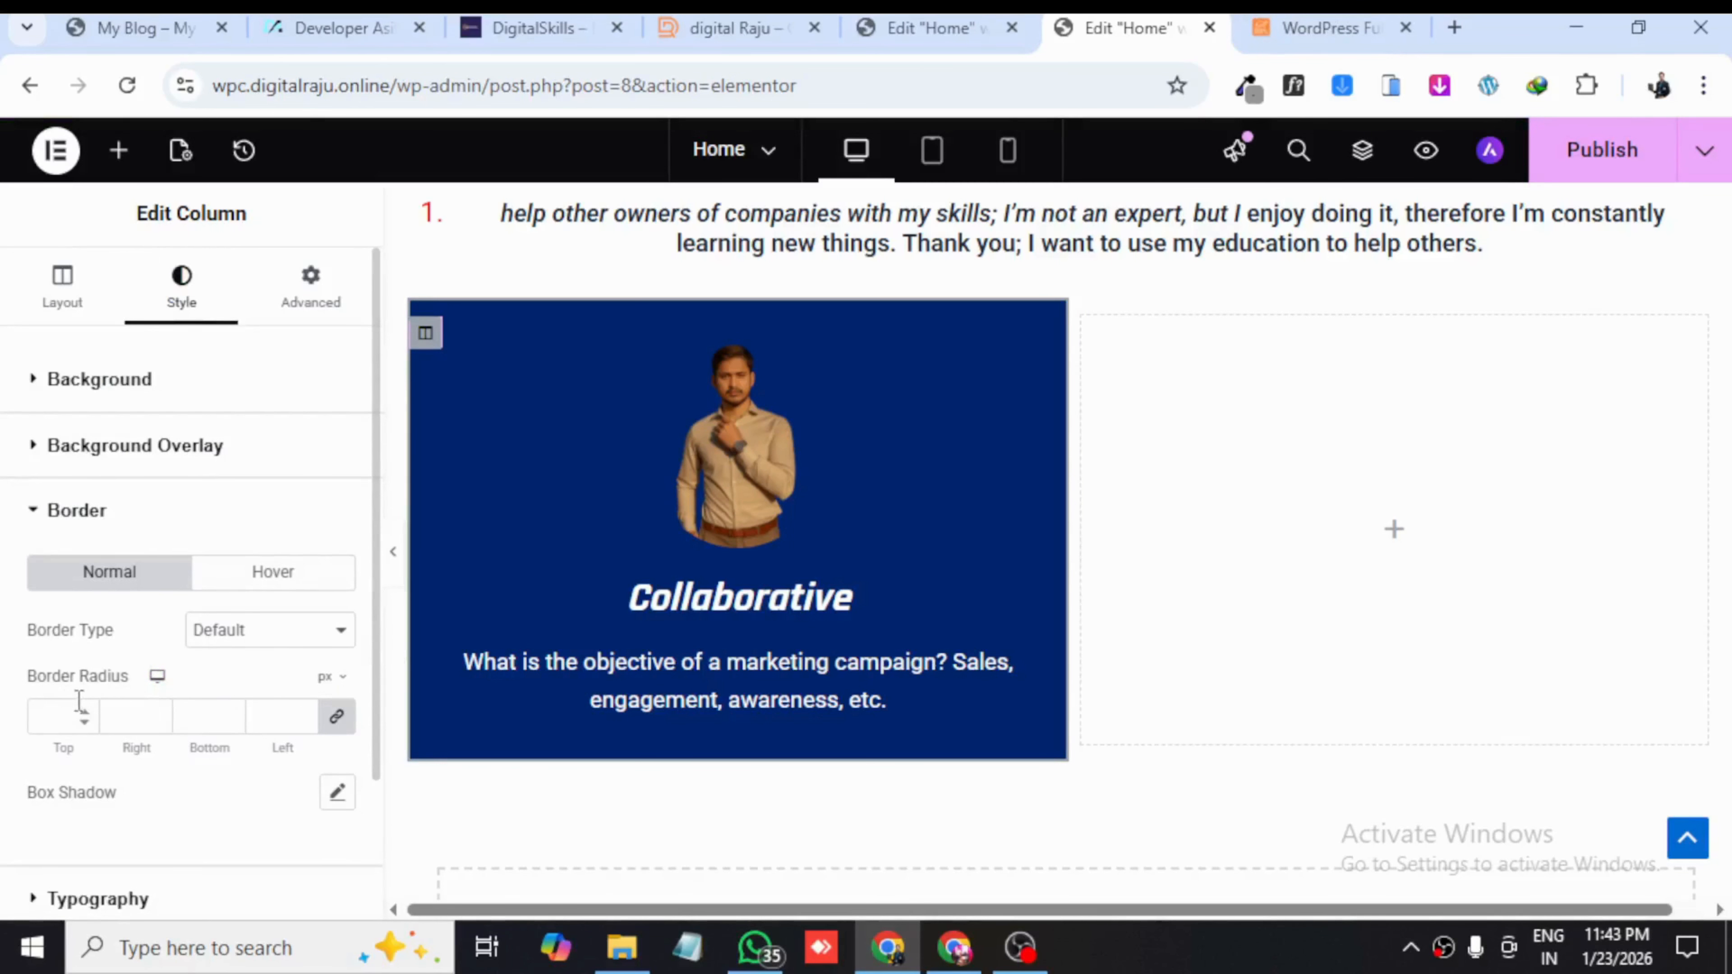
left_click(276, 717)
type("20")
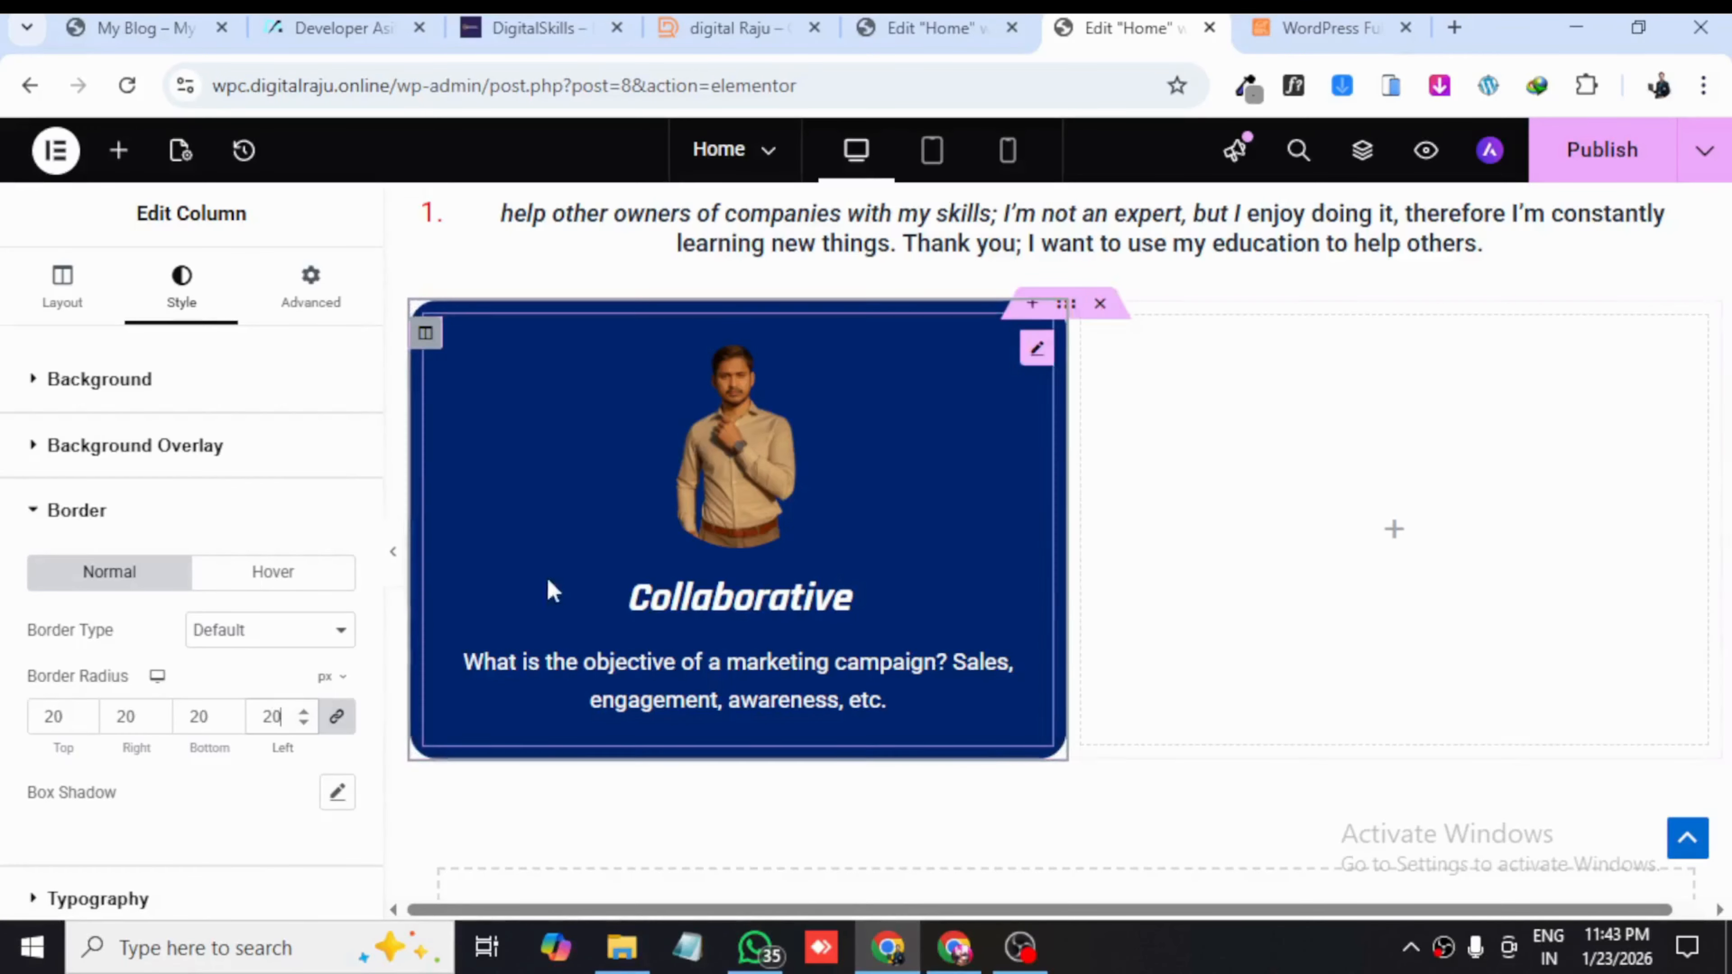
- Preview the rounded card, compare it with the feature cards on the digitalraju.online site, and publish the page
left_click(390, 556)
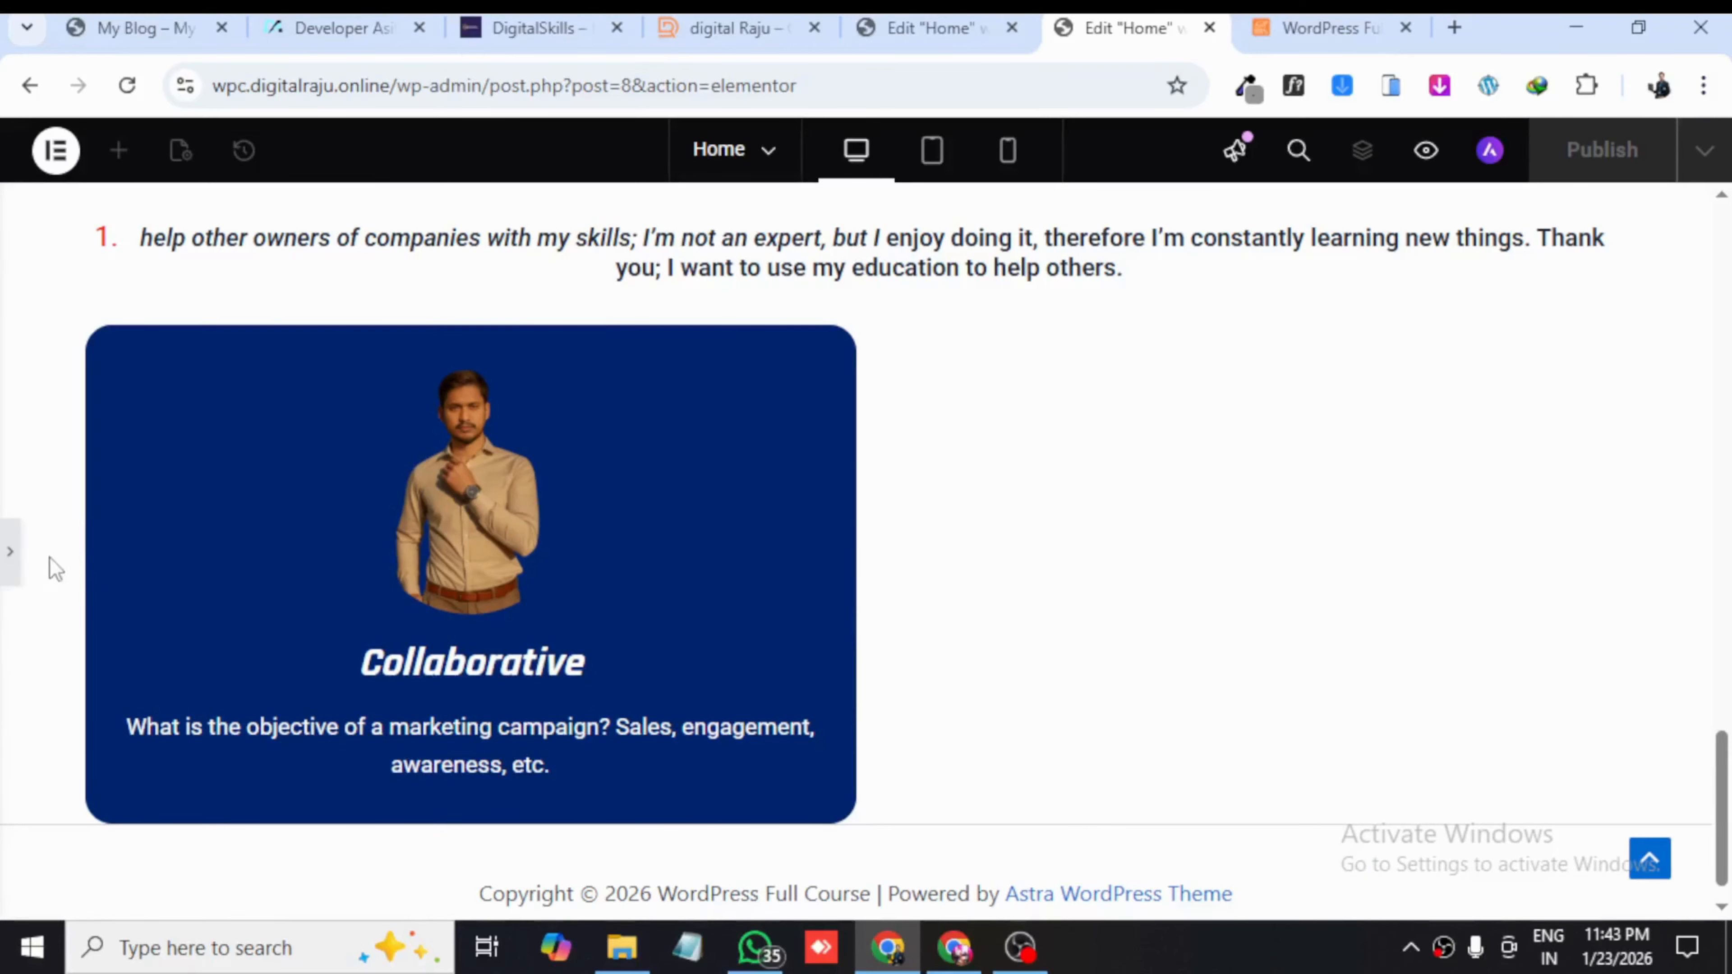
left_click(9, 551)
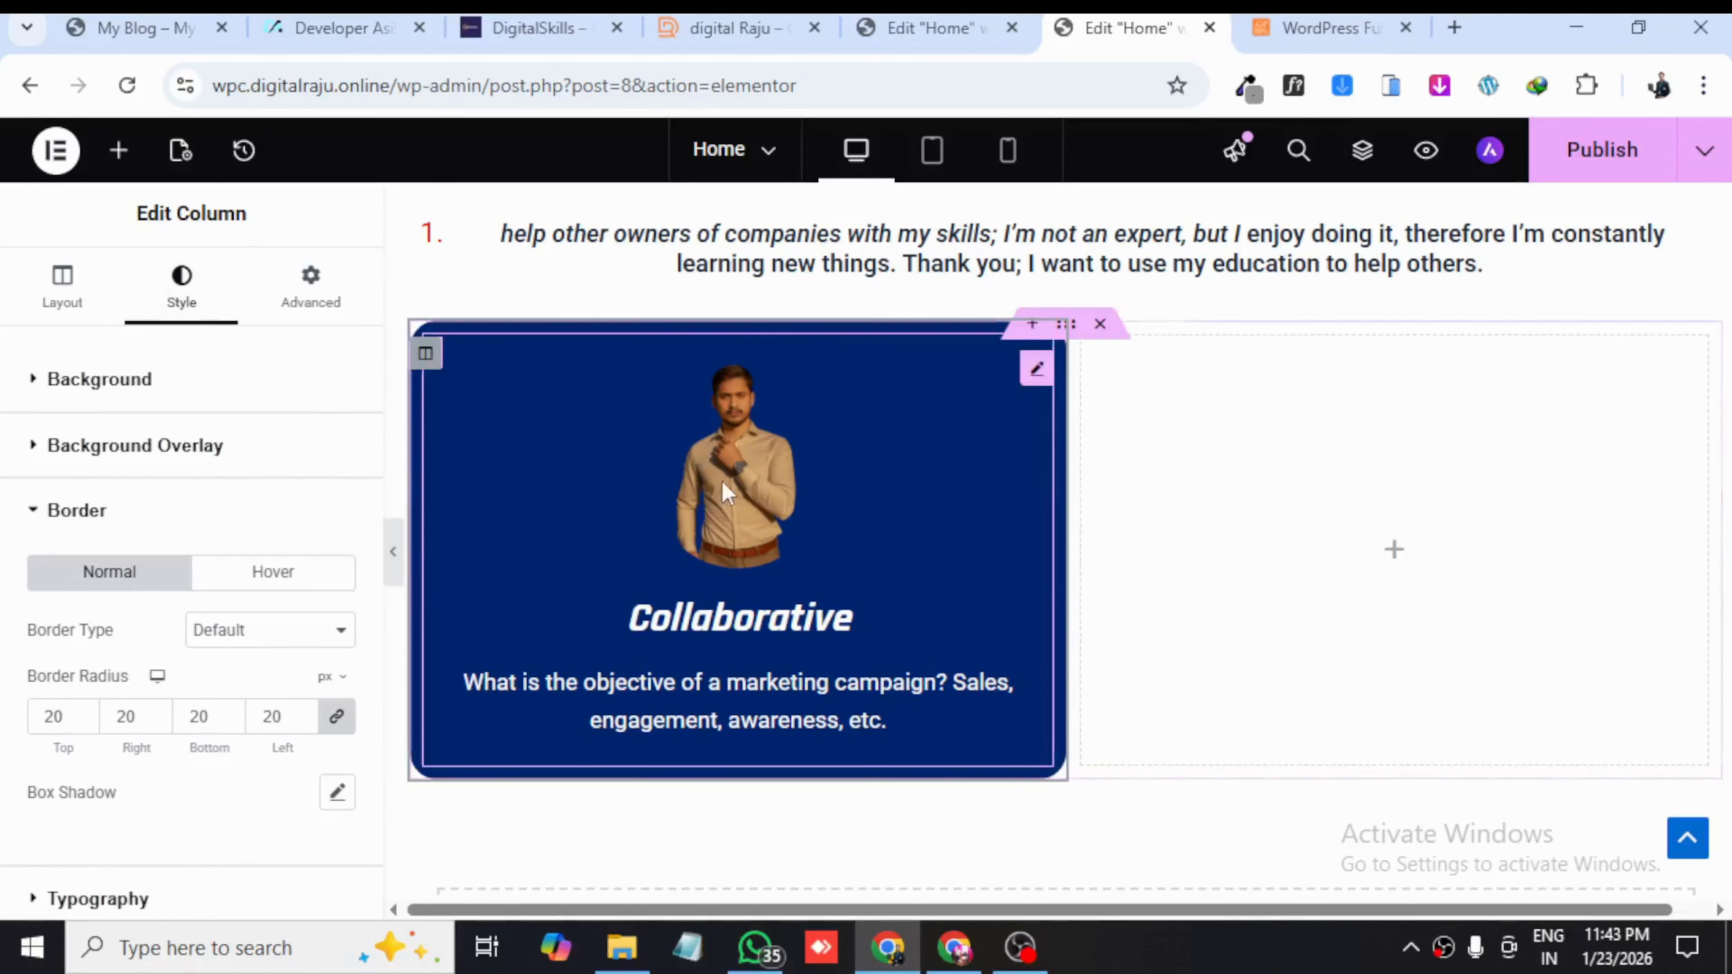
left_click(1030, 375)
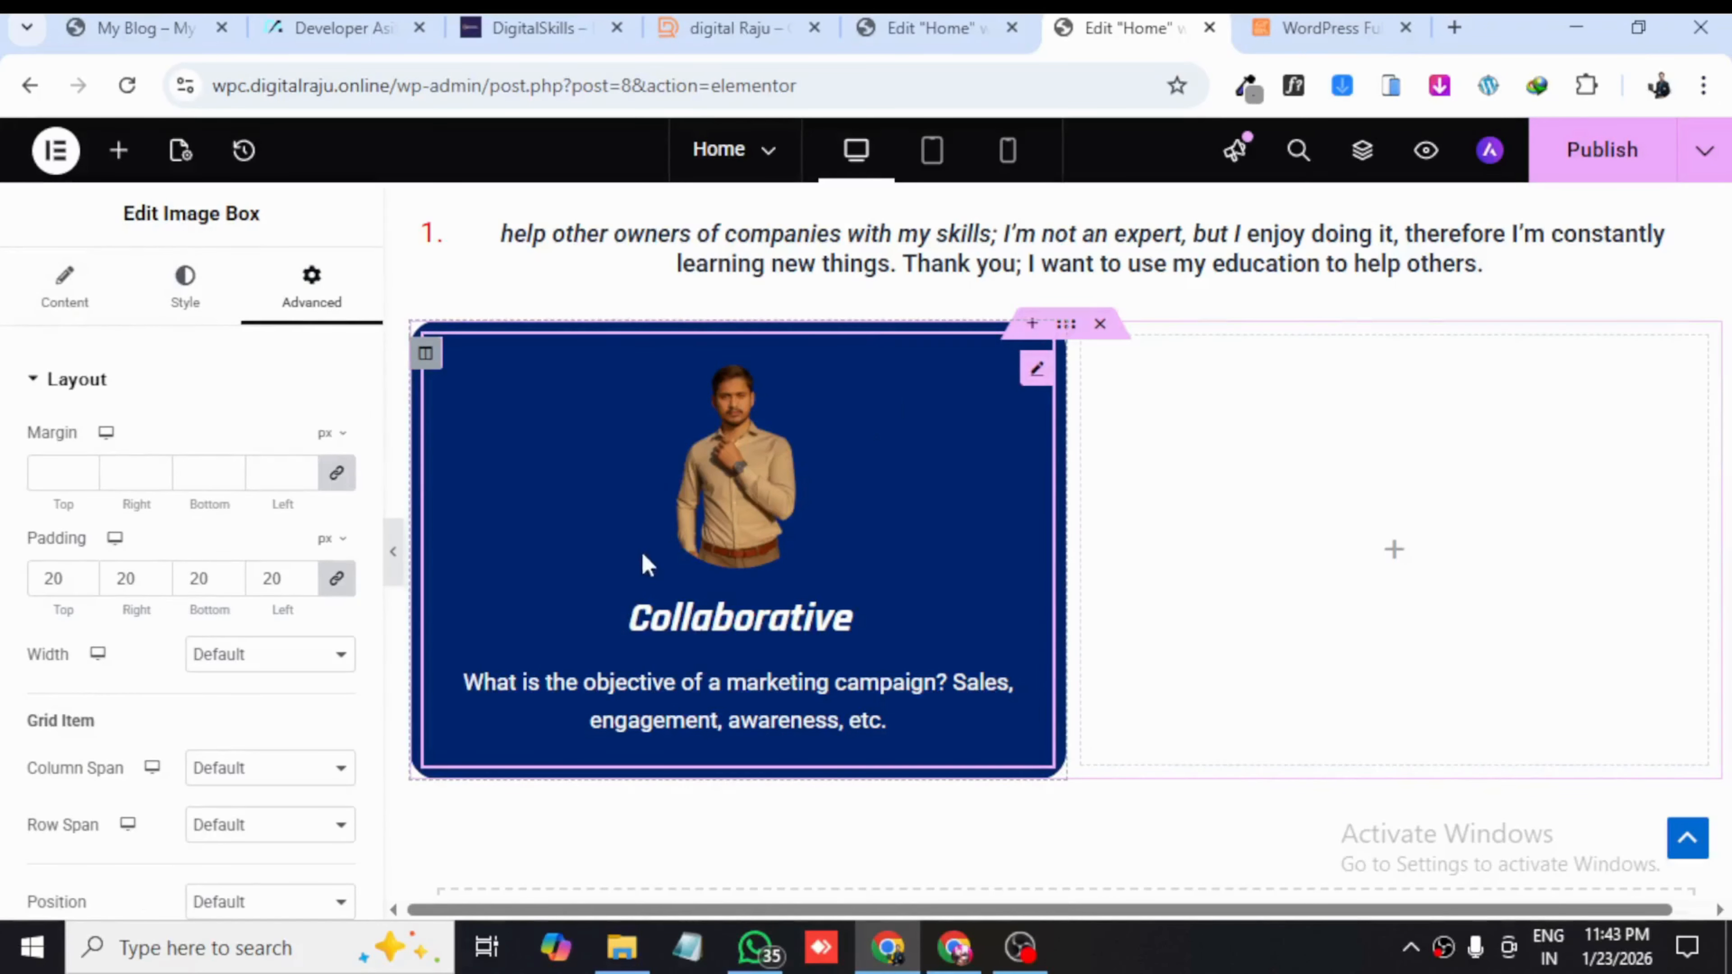
left_click(733, 28)
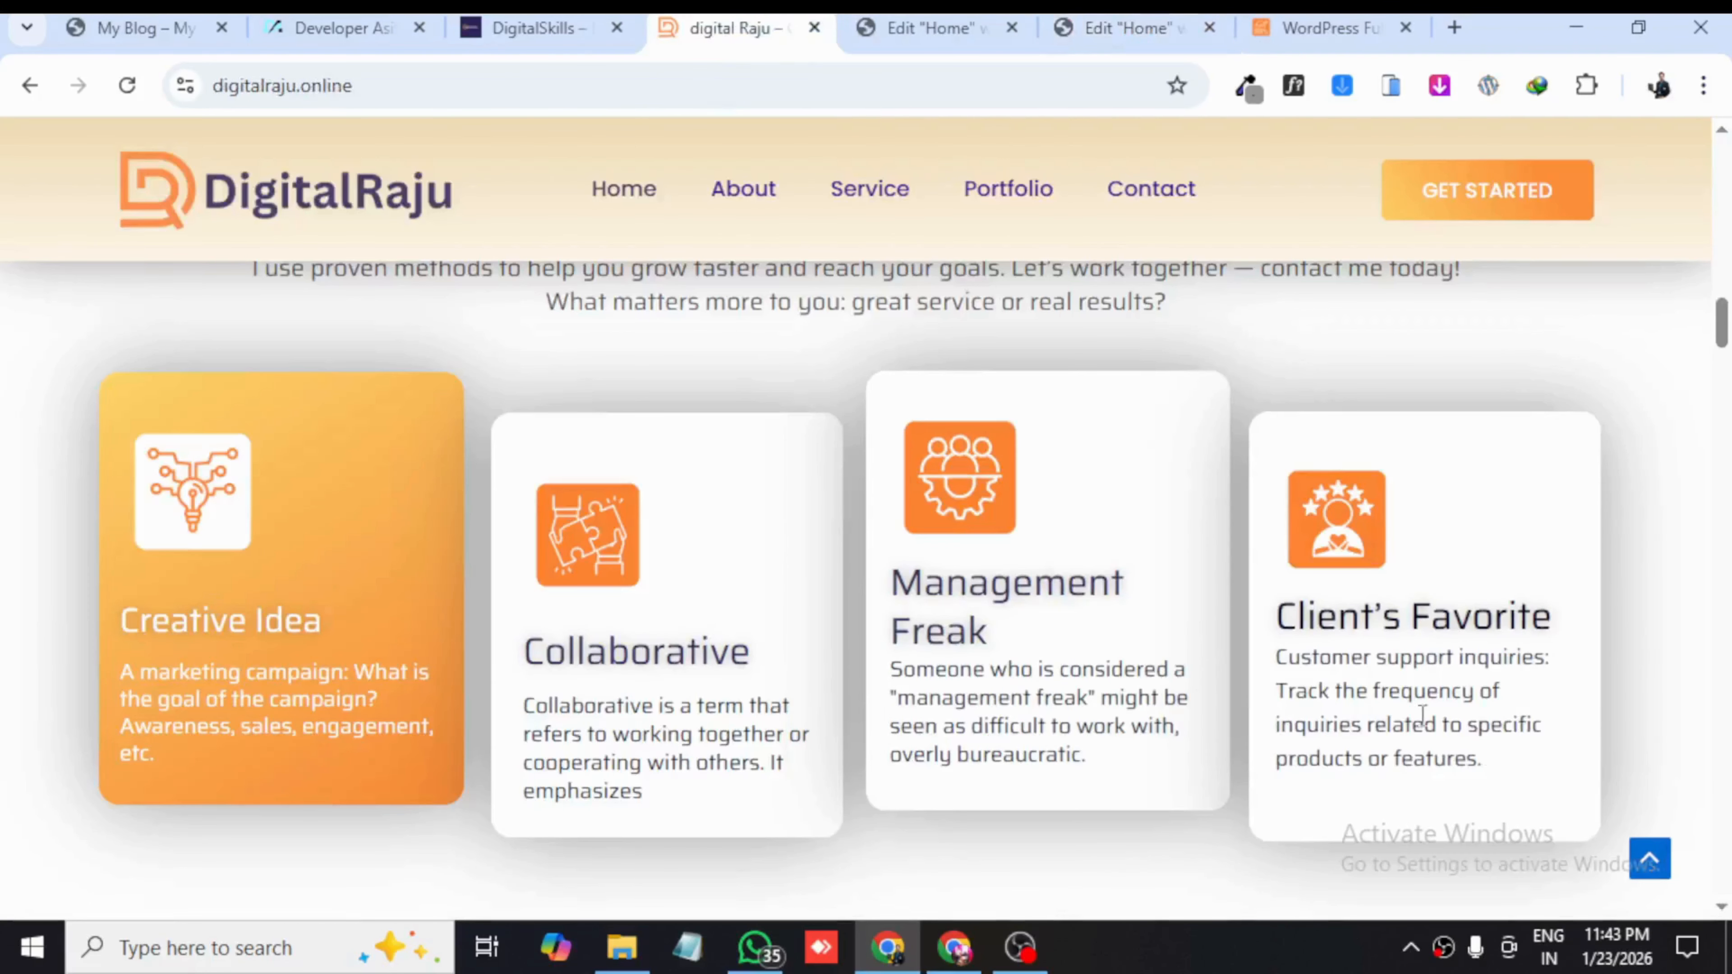
left_click(1122, 27)
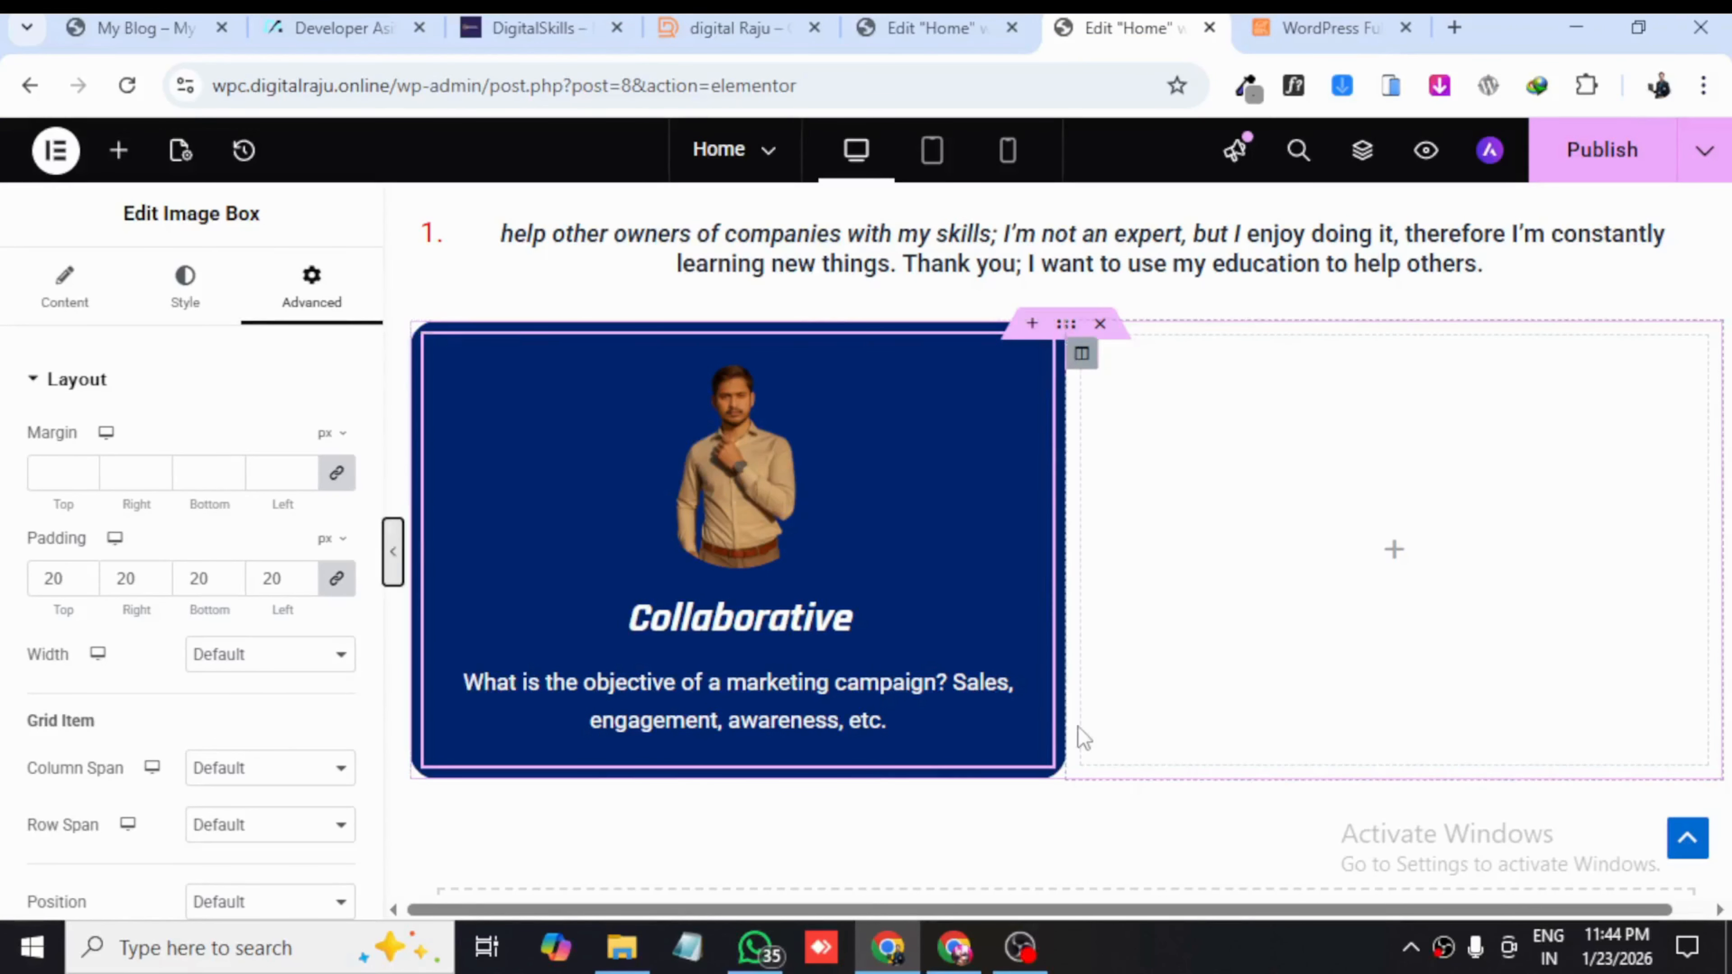
left_click(1580, 174)
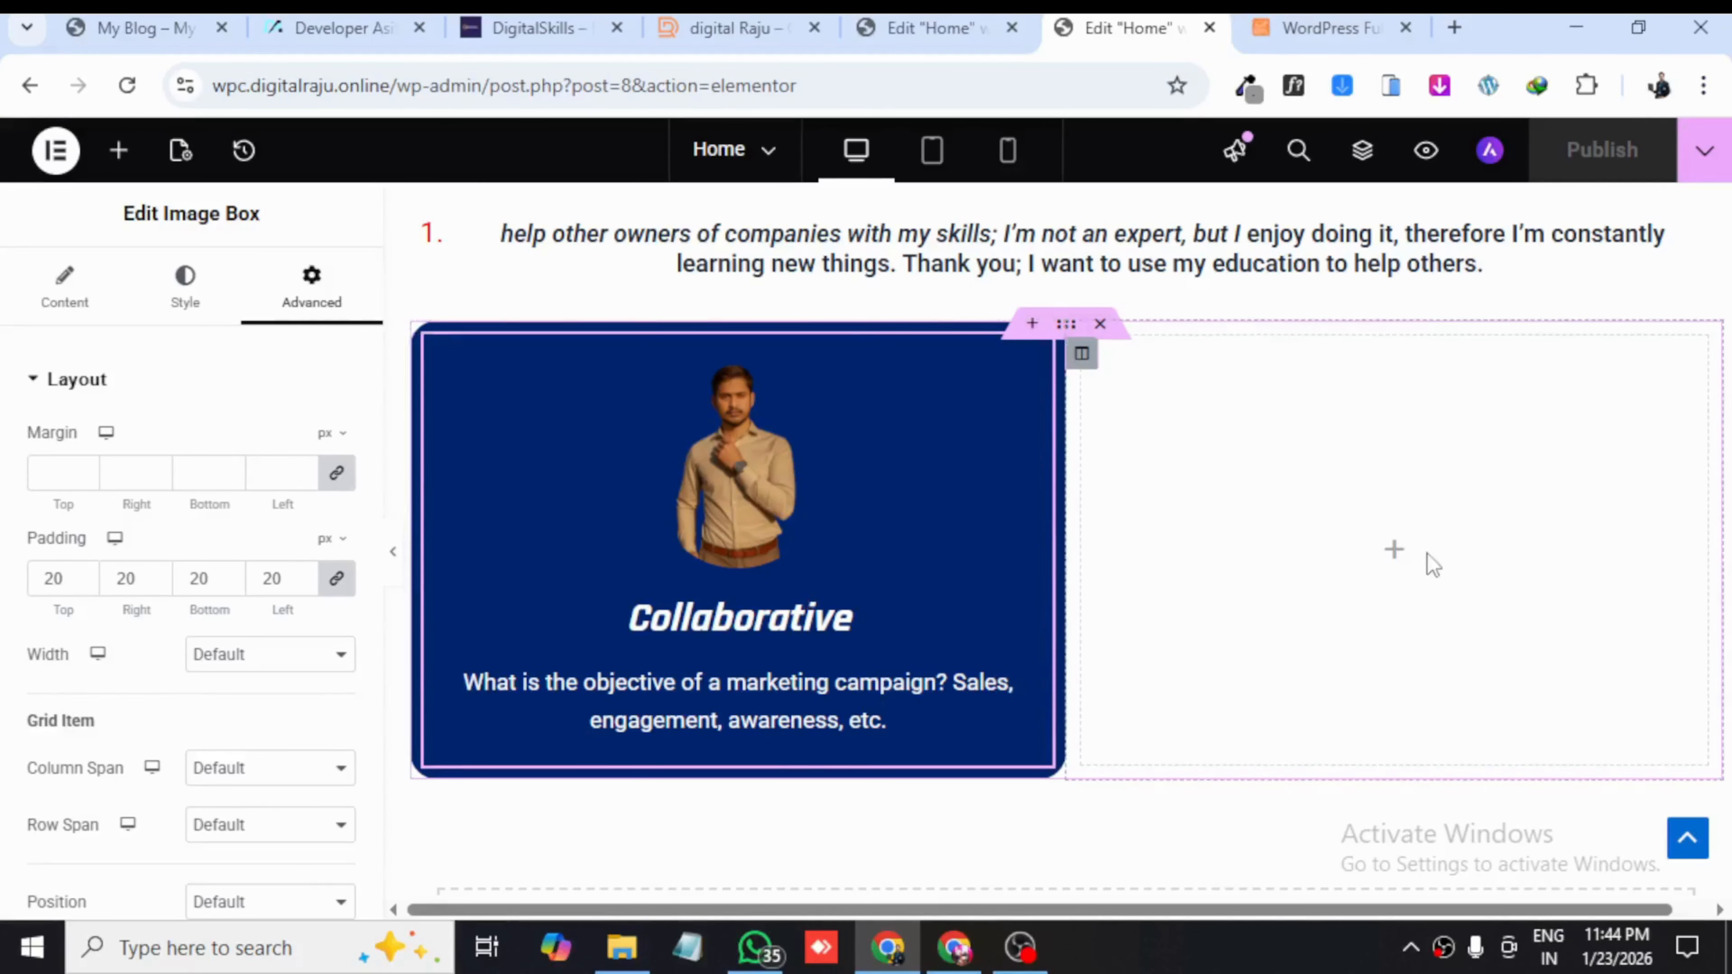
- Try adding an Icon Box widget below the image box in the same column and delete it again
left_click(1392, 568)
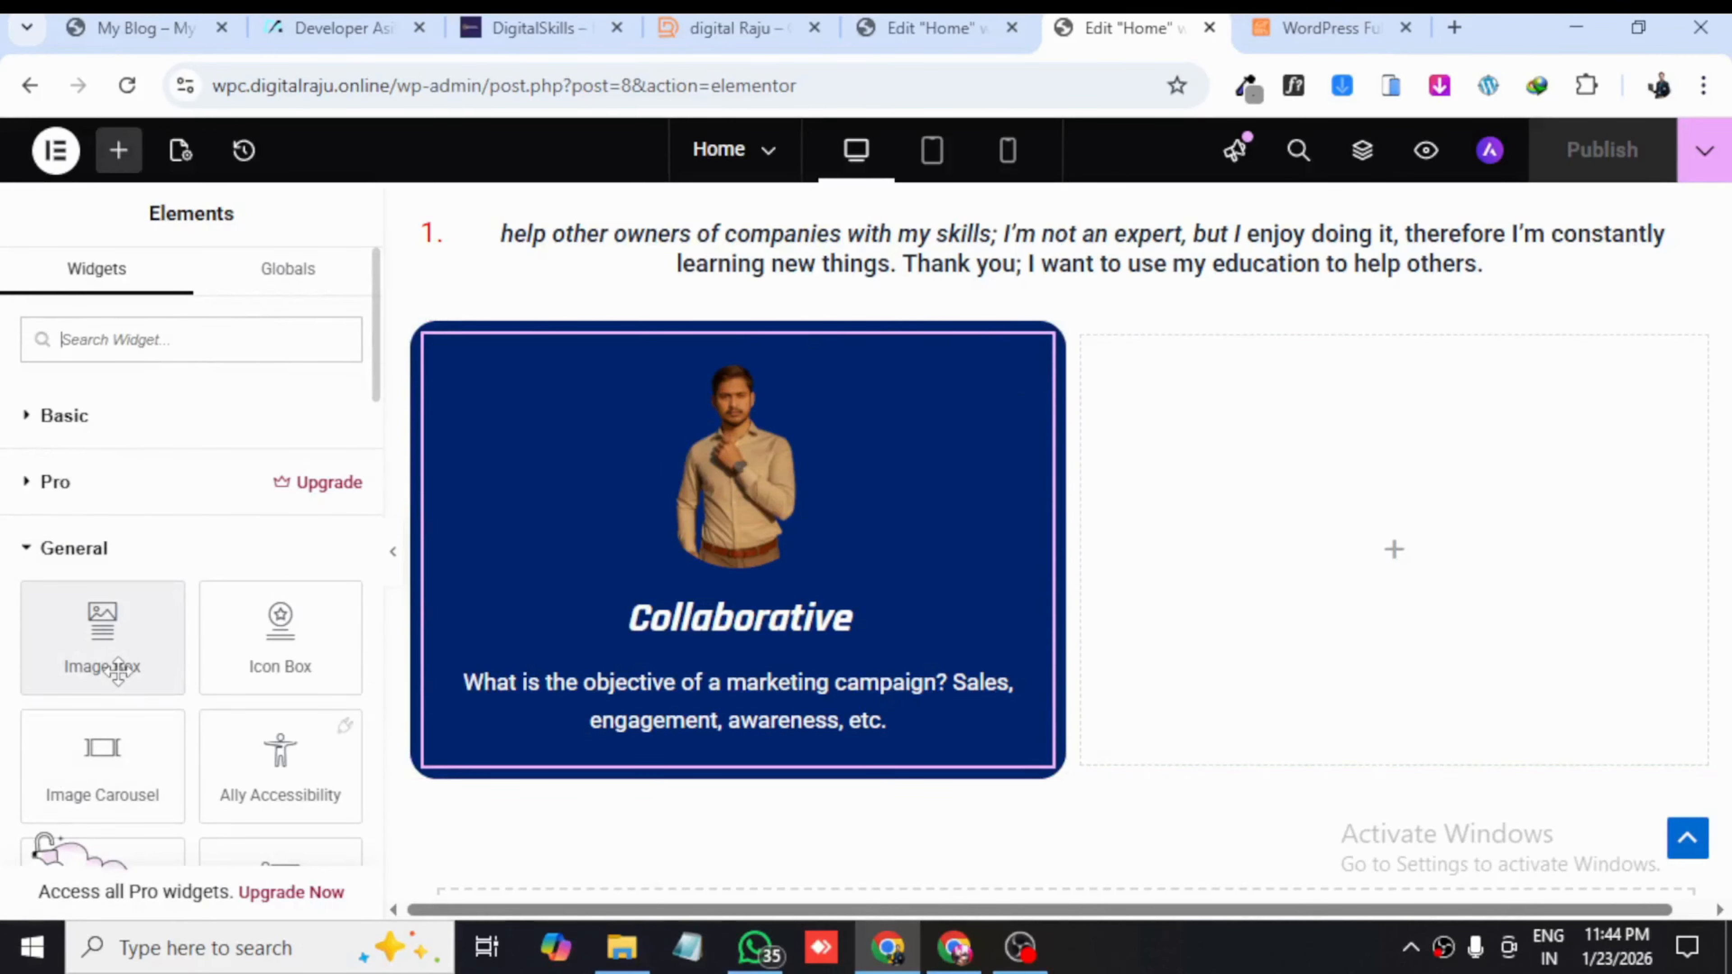
left_click(119, 150)
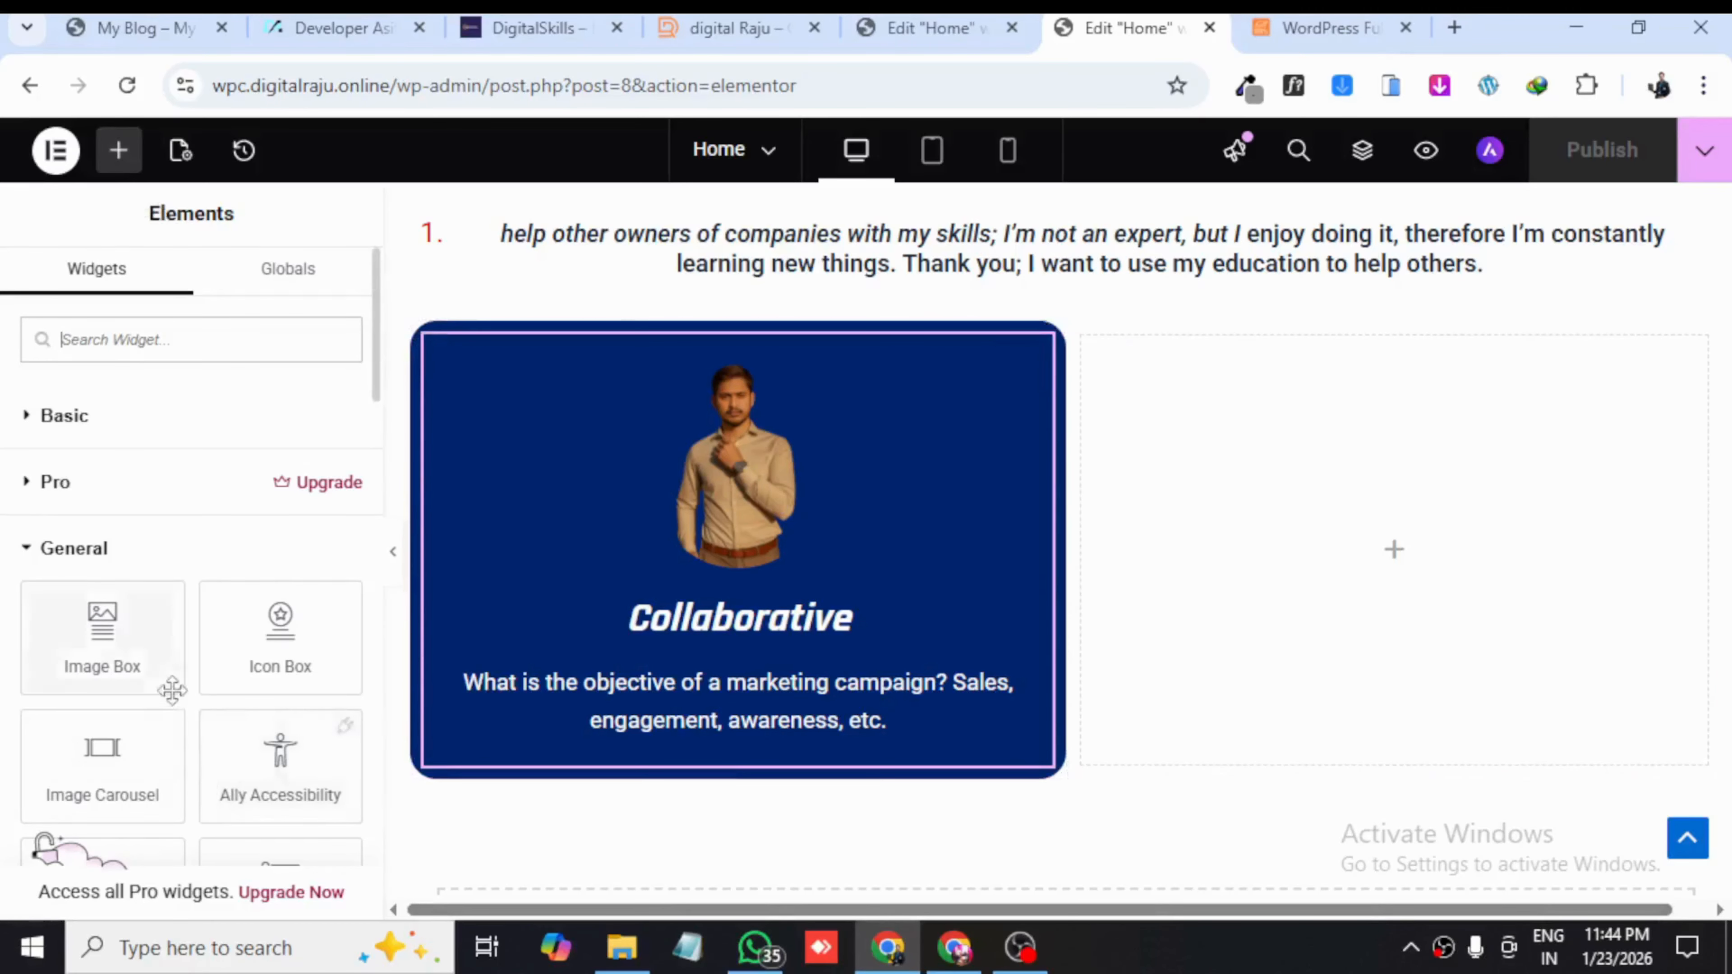
scroll(184, 526, "down", 2)
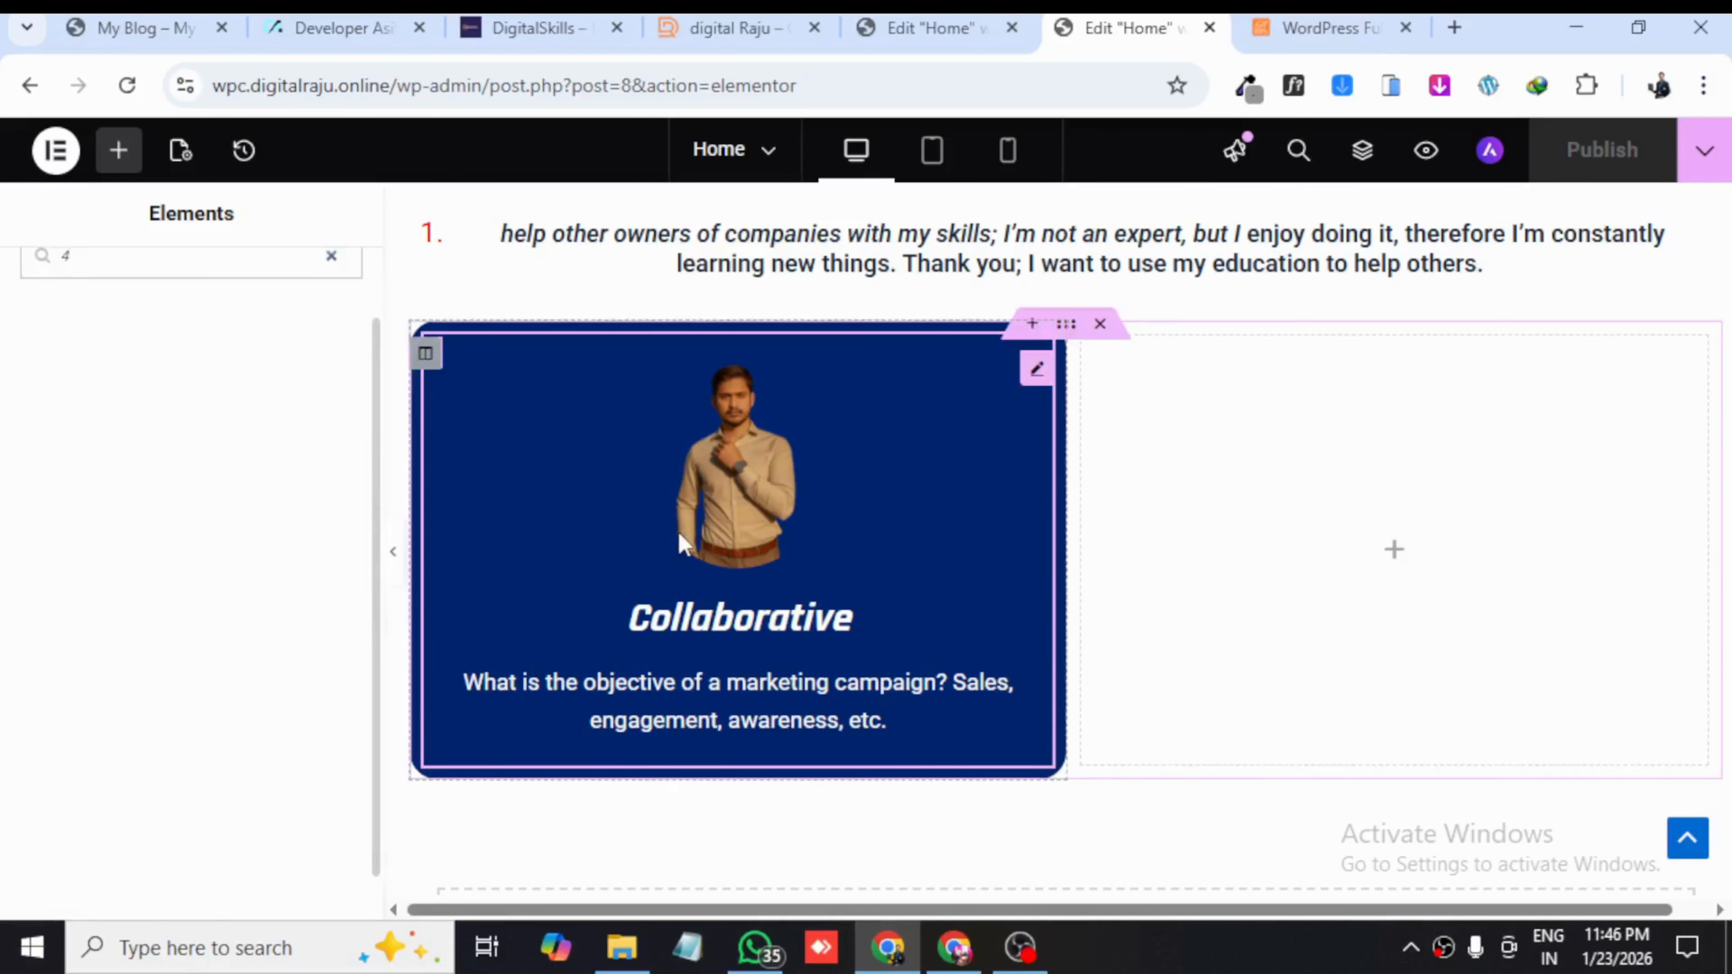
left_click(280, 644)
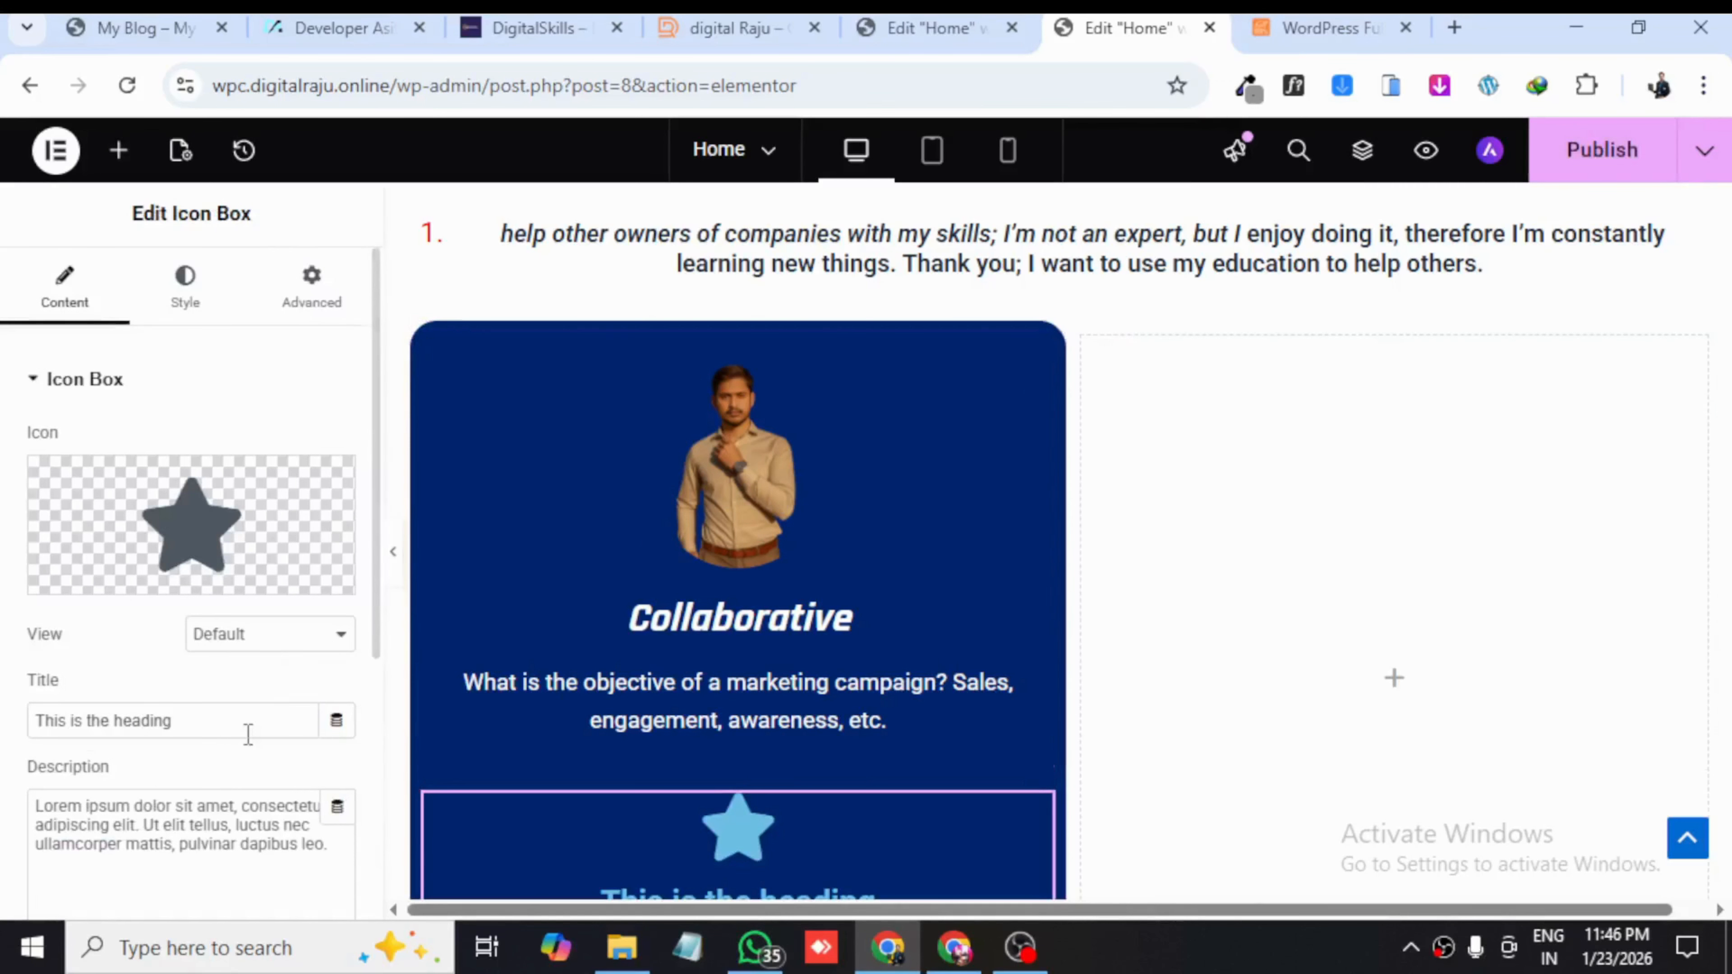
scroll(858, 754, "down", 3)
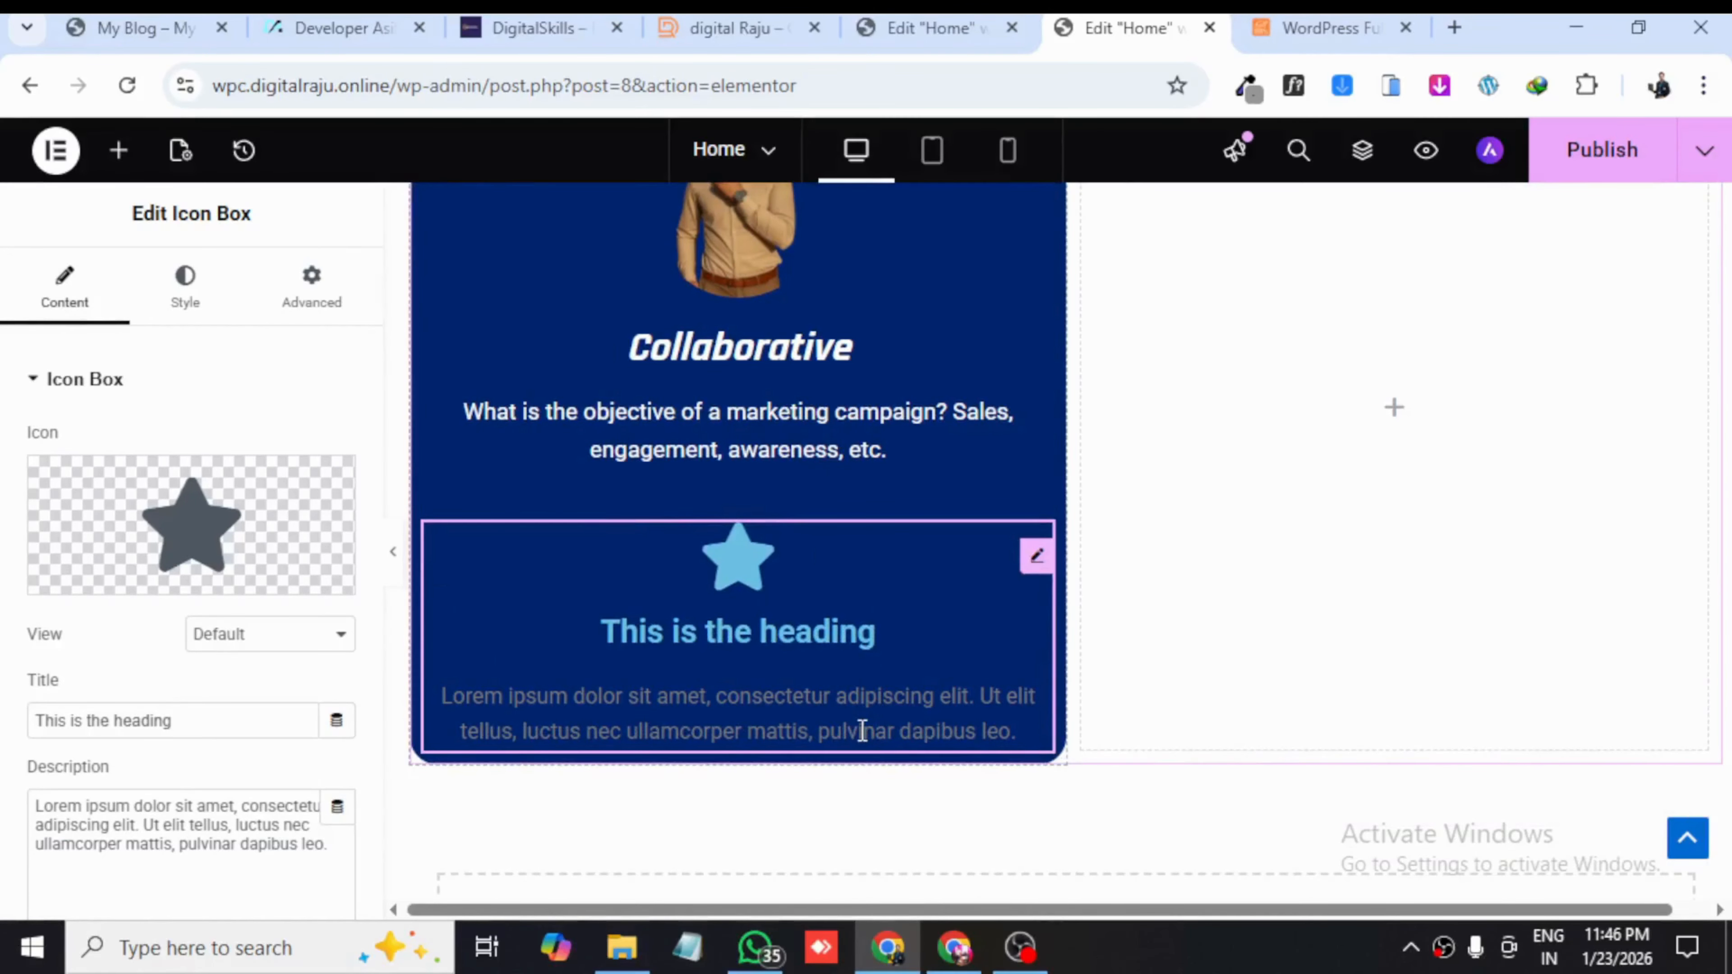
scroll(1016, 580, "up", 3)
scroll(894, 516, "down", 2)
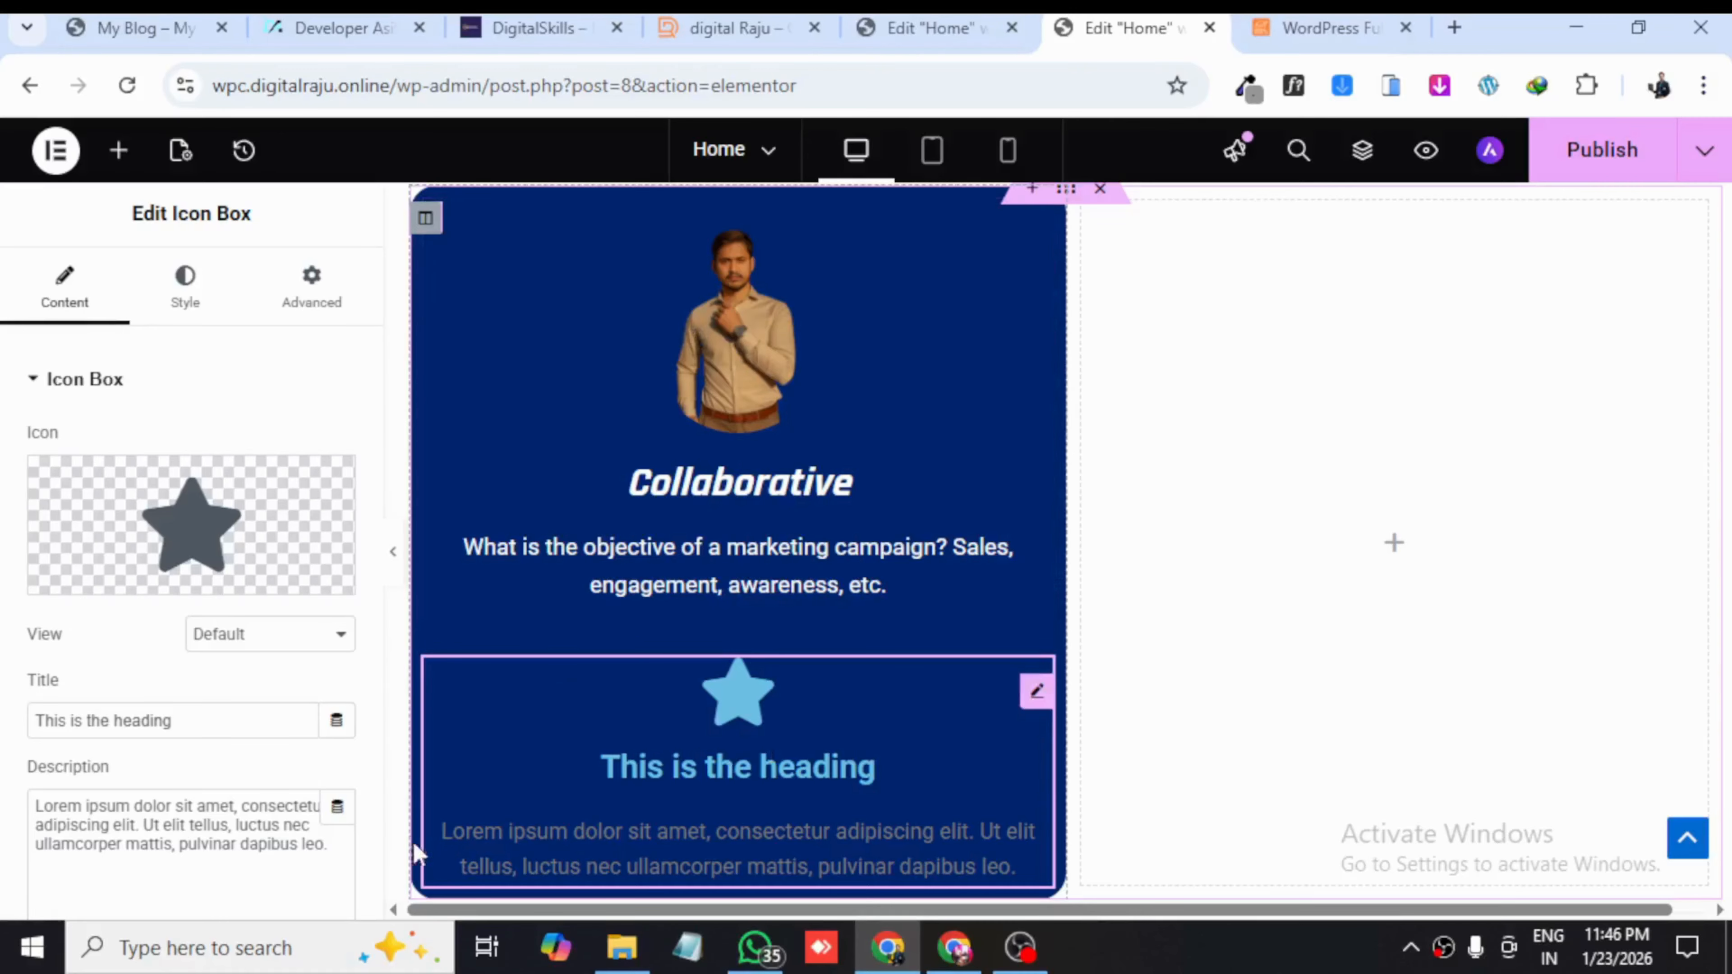
right_click(533, 711)
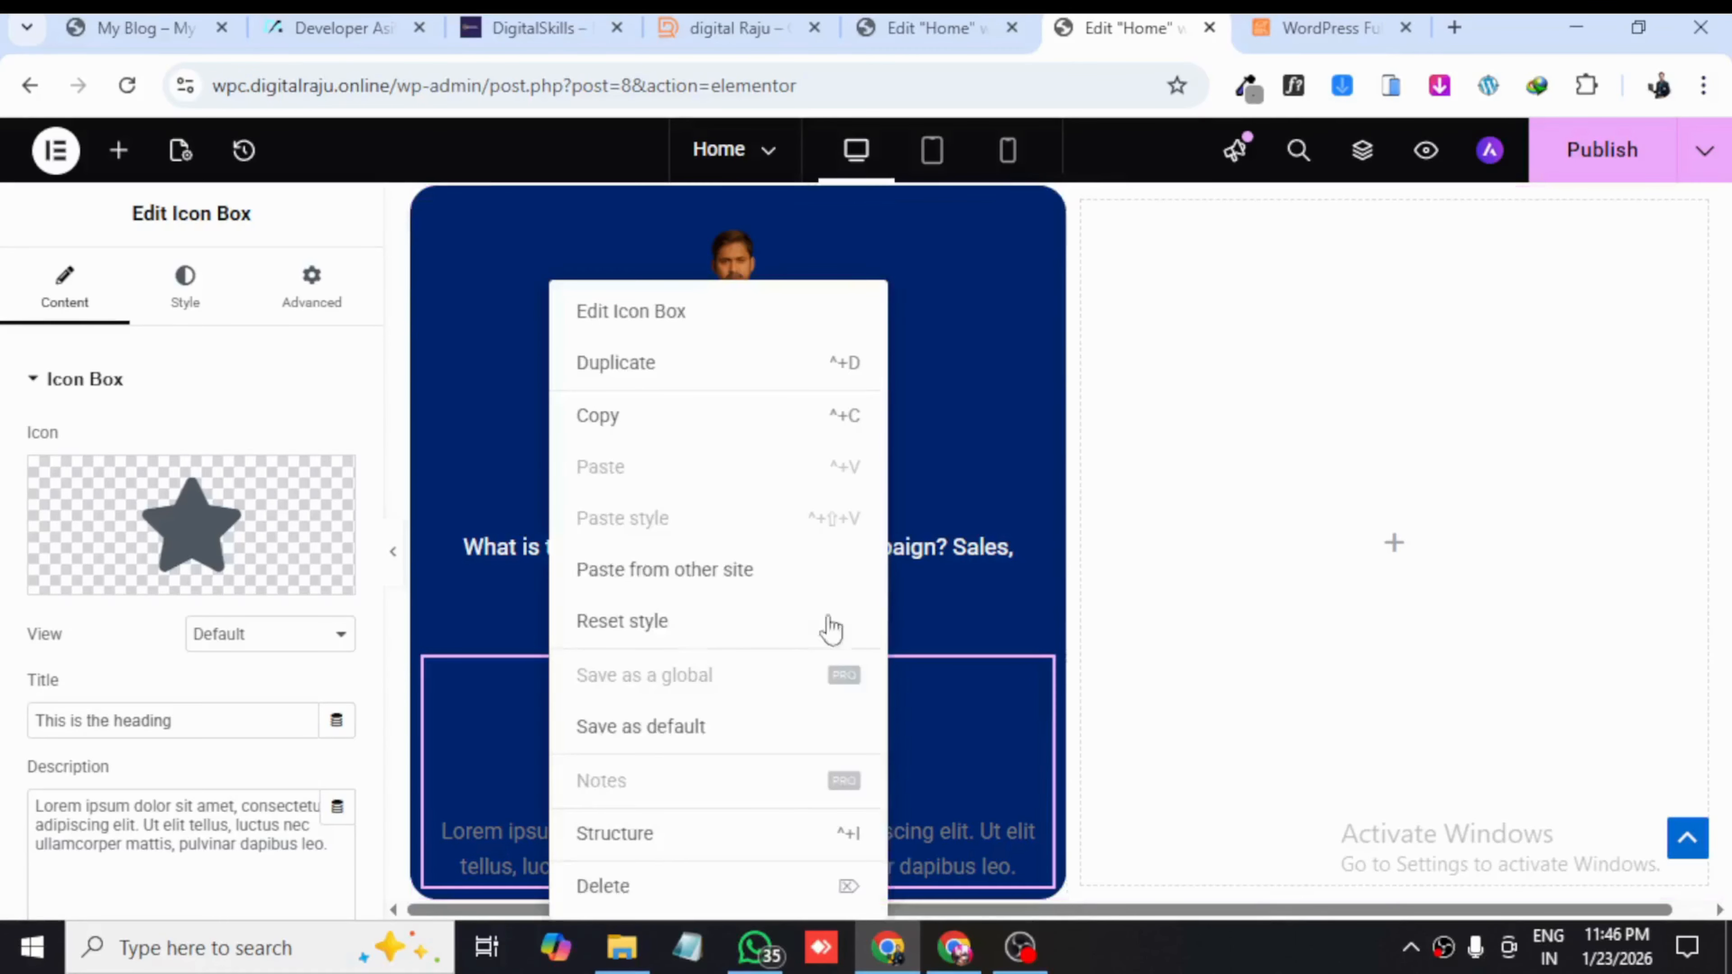
left_click(616, 884)
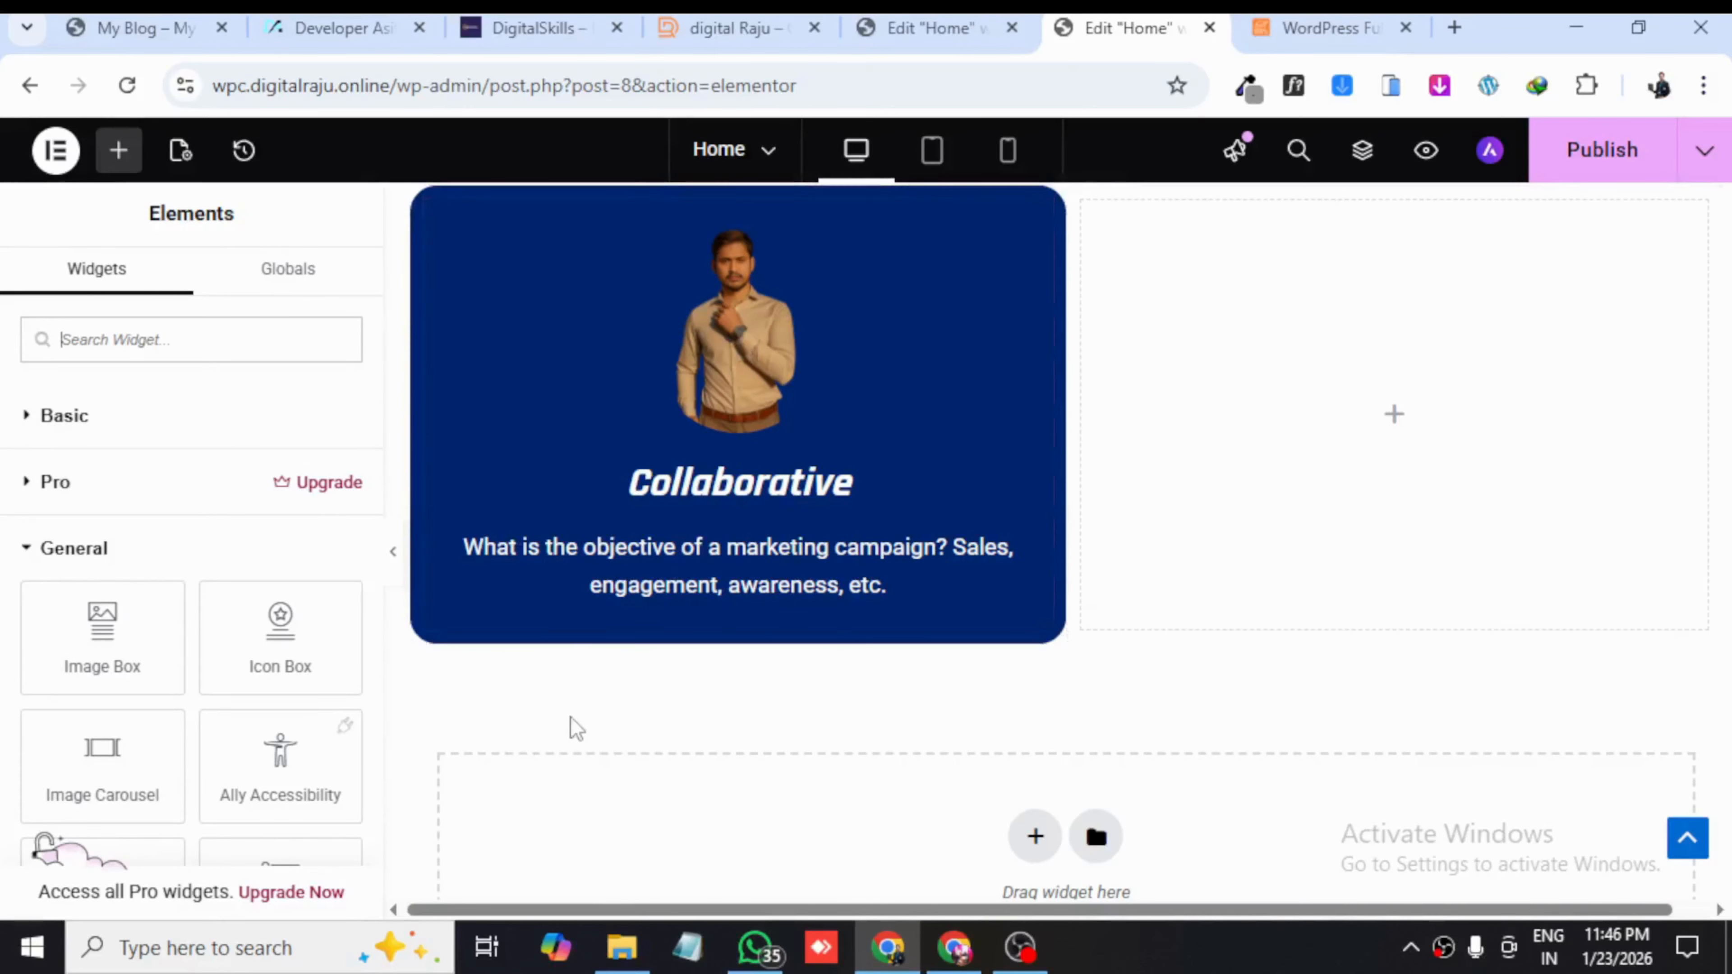
- Add an Icon Box widget to the empty column beside the image box
right_click(642, 324)
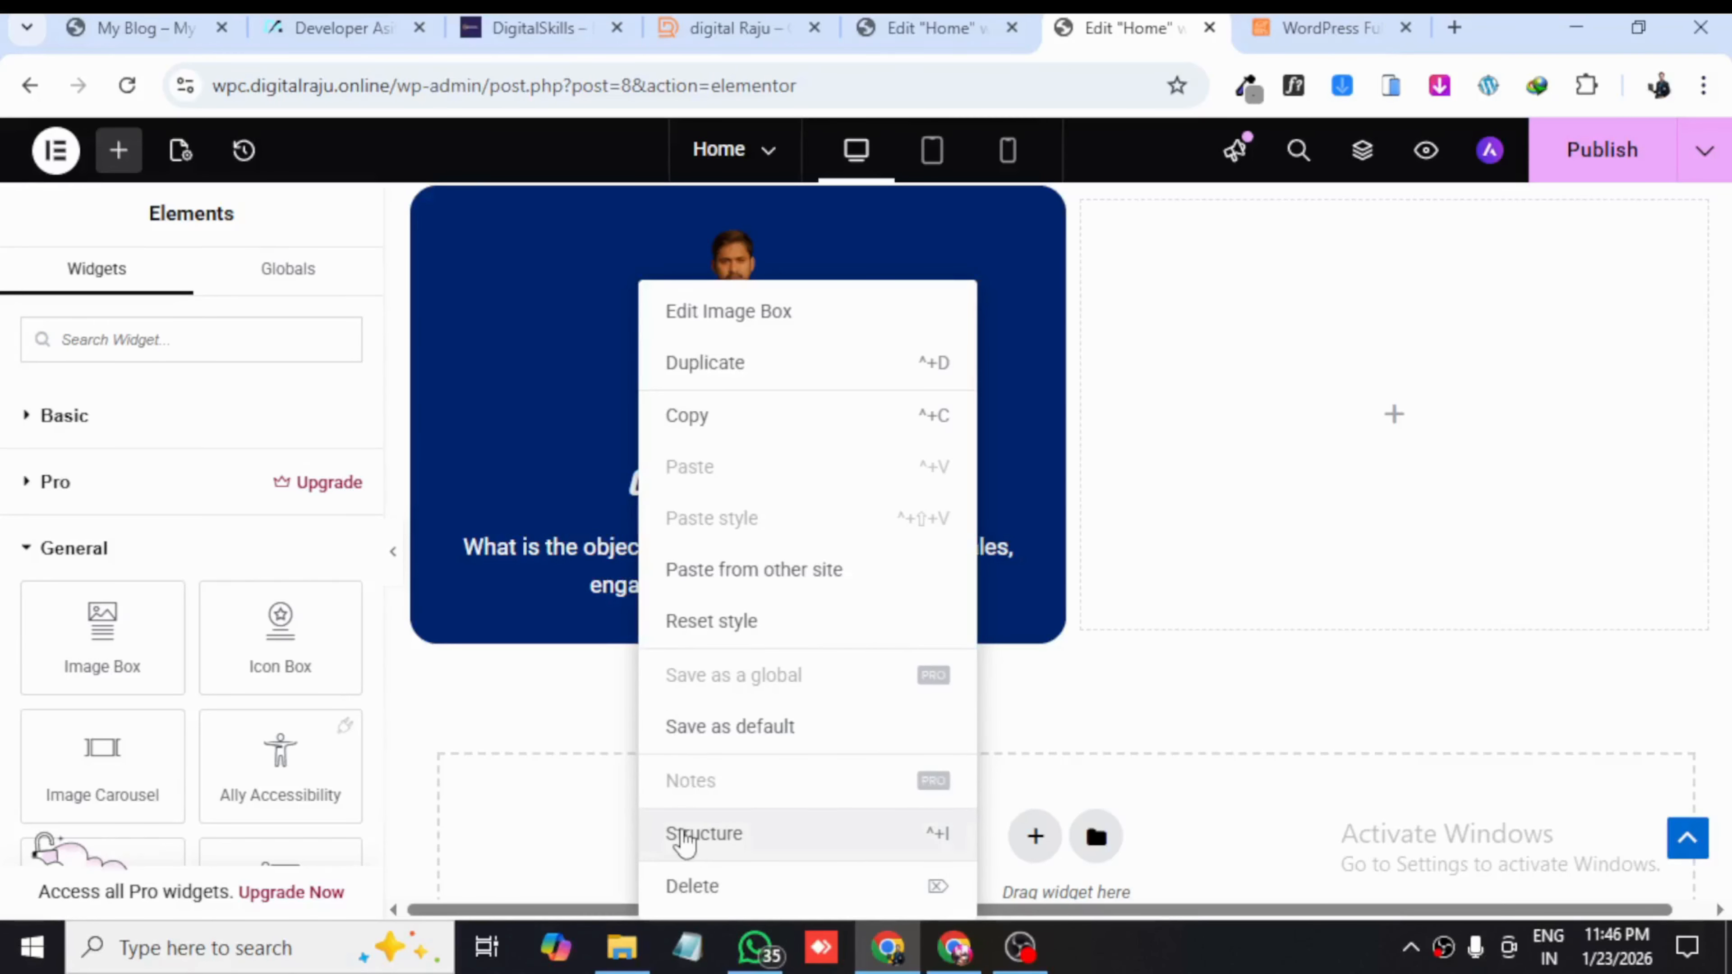
left_click(510, 425)
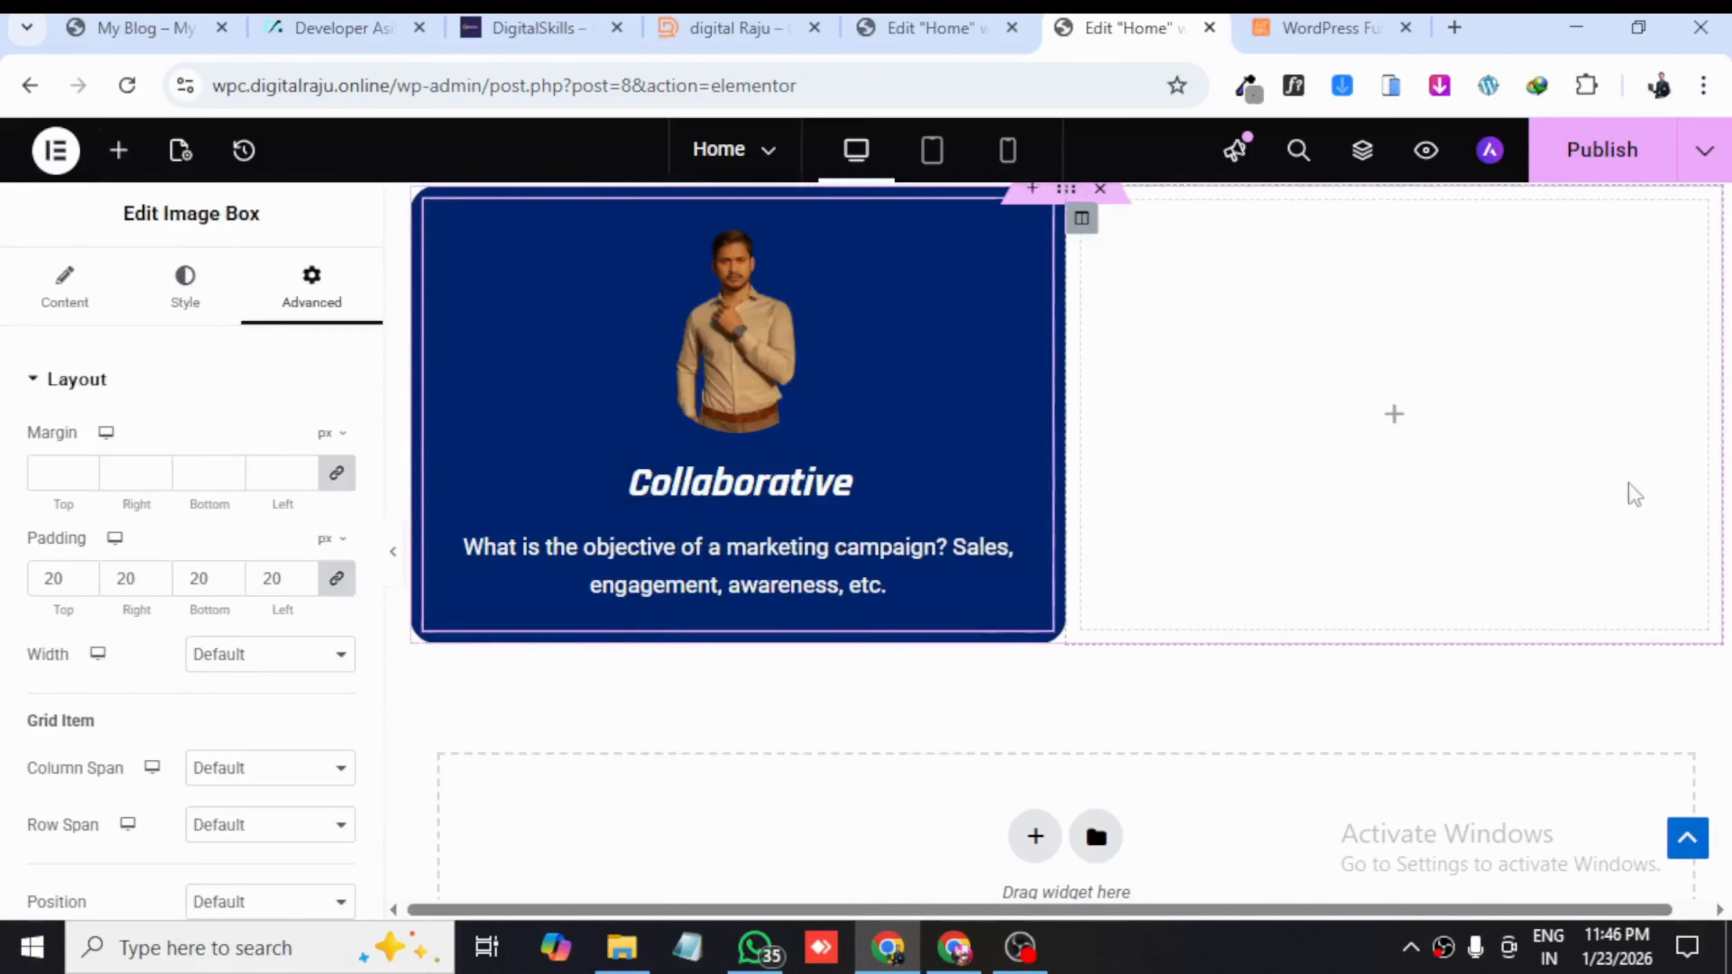
left_click(1398, 423)
left_click_drag(280, 635, 1418, 478)
- Delete the Icon Box from the second column and restore it by going back to its added state in the page history
right_click(1224, 313)
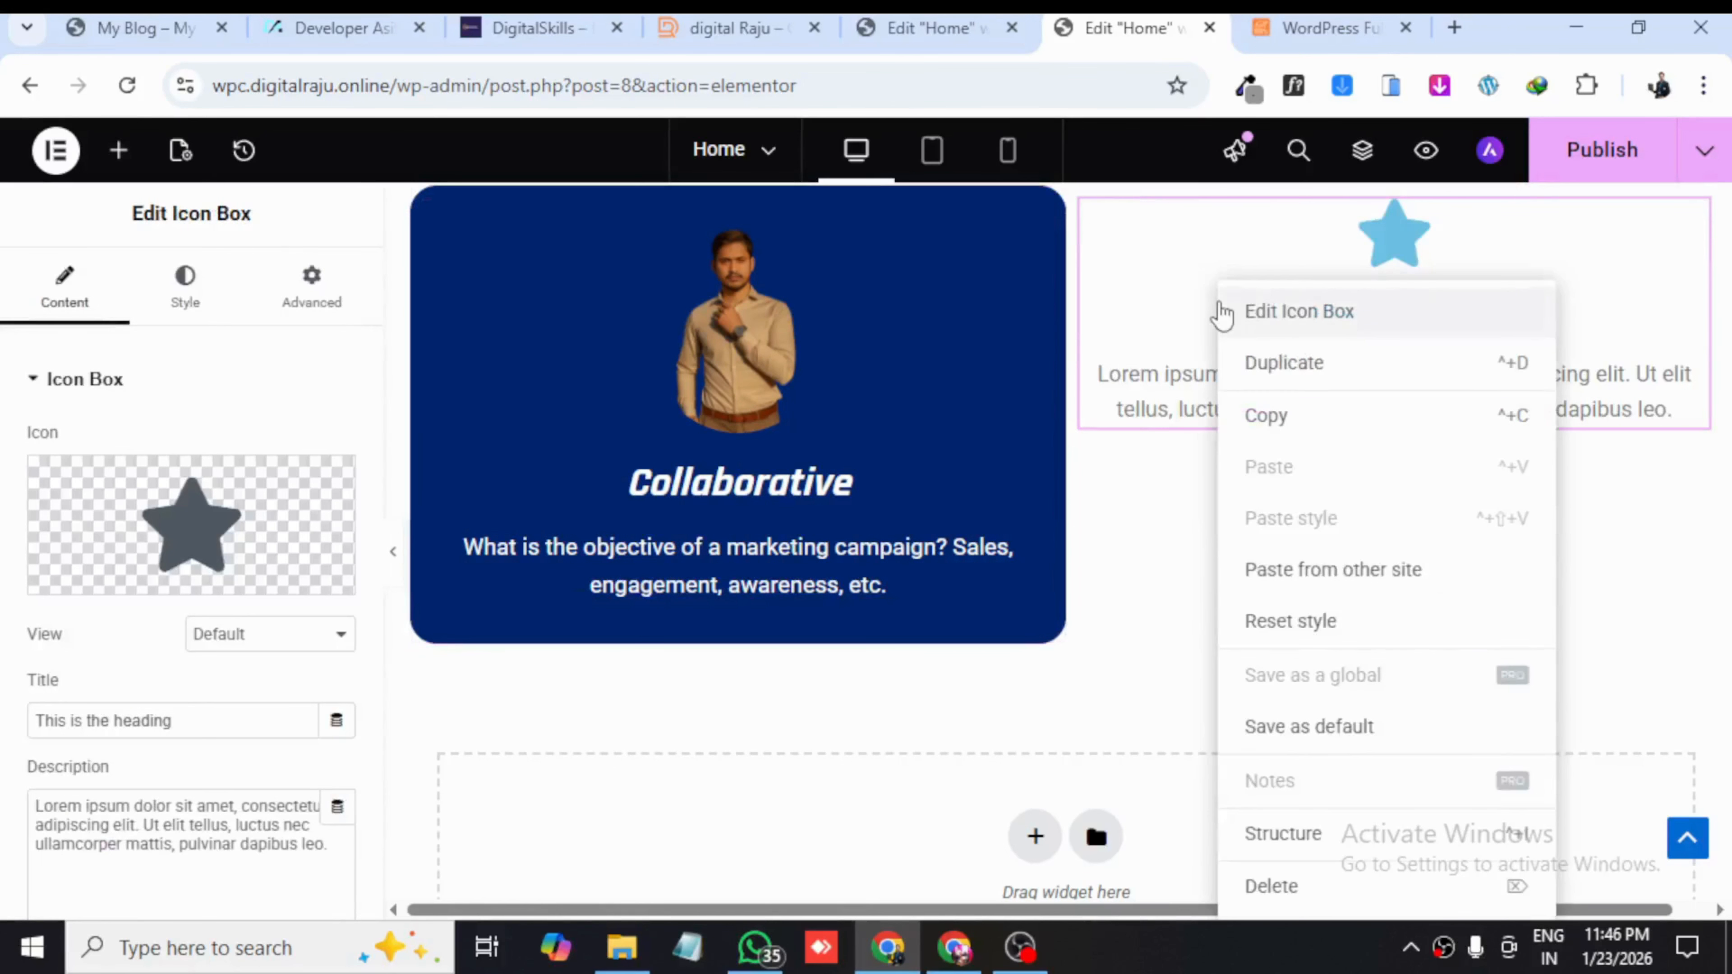
left_click(1273, 887)
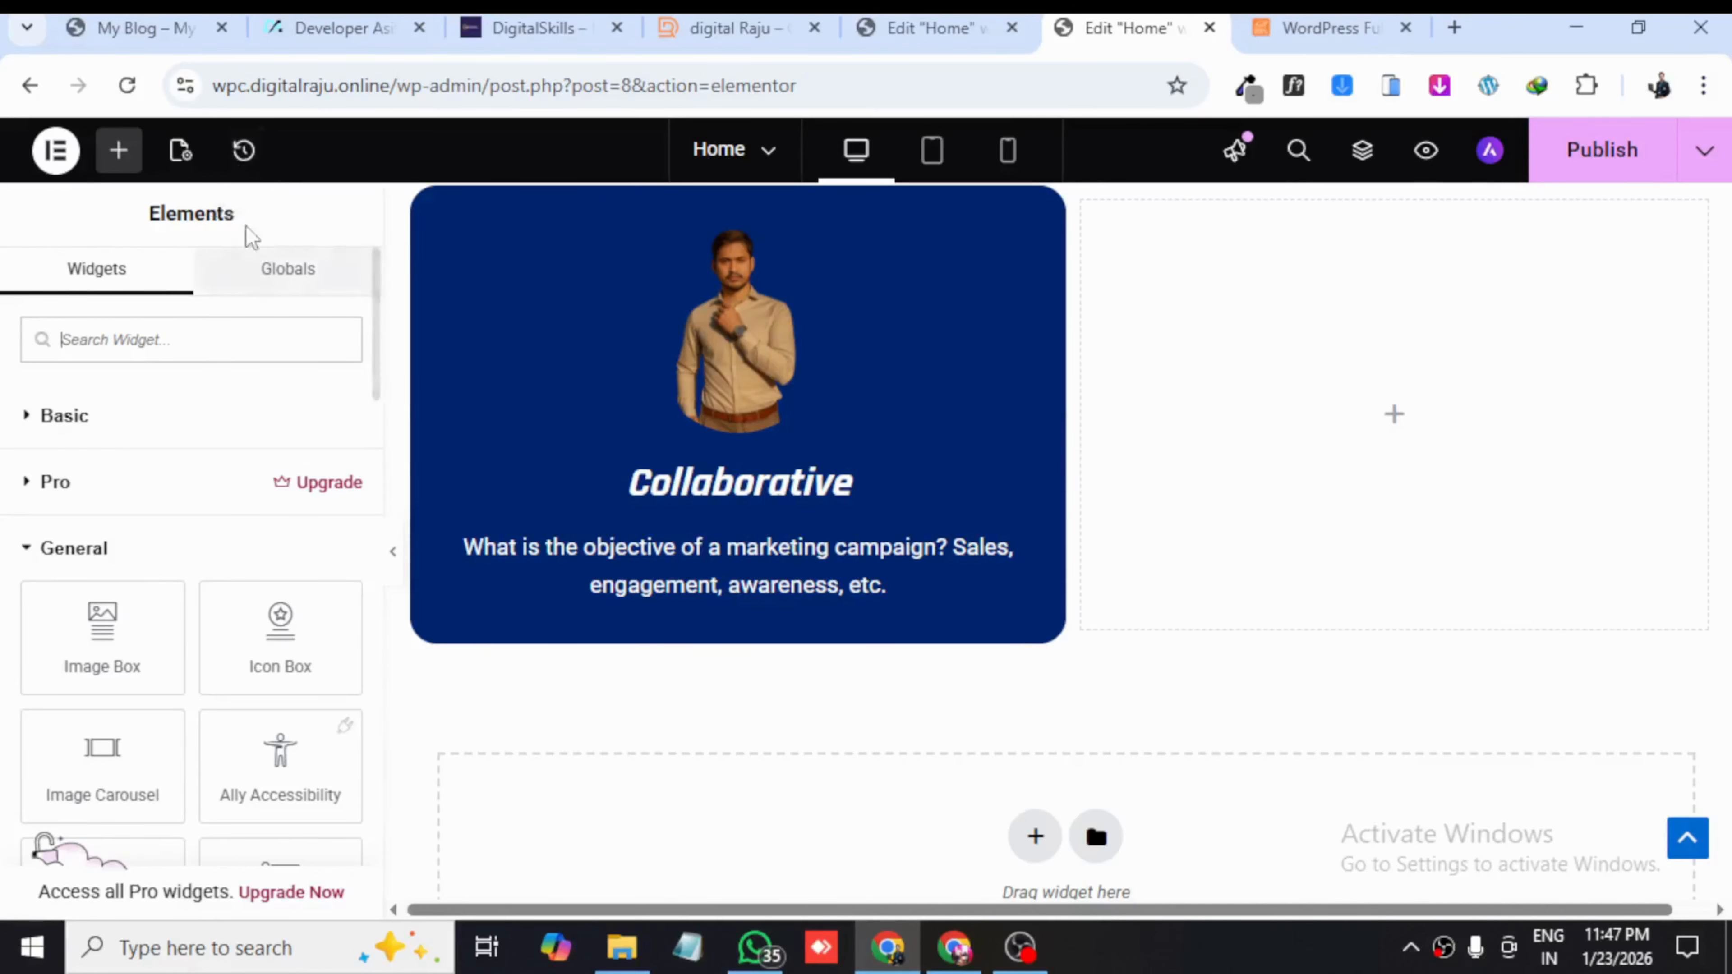
left_click(249, 160)
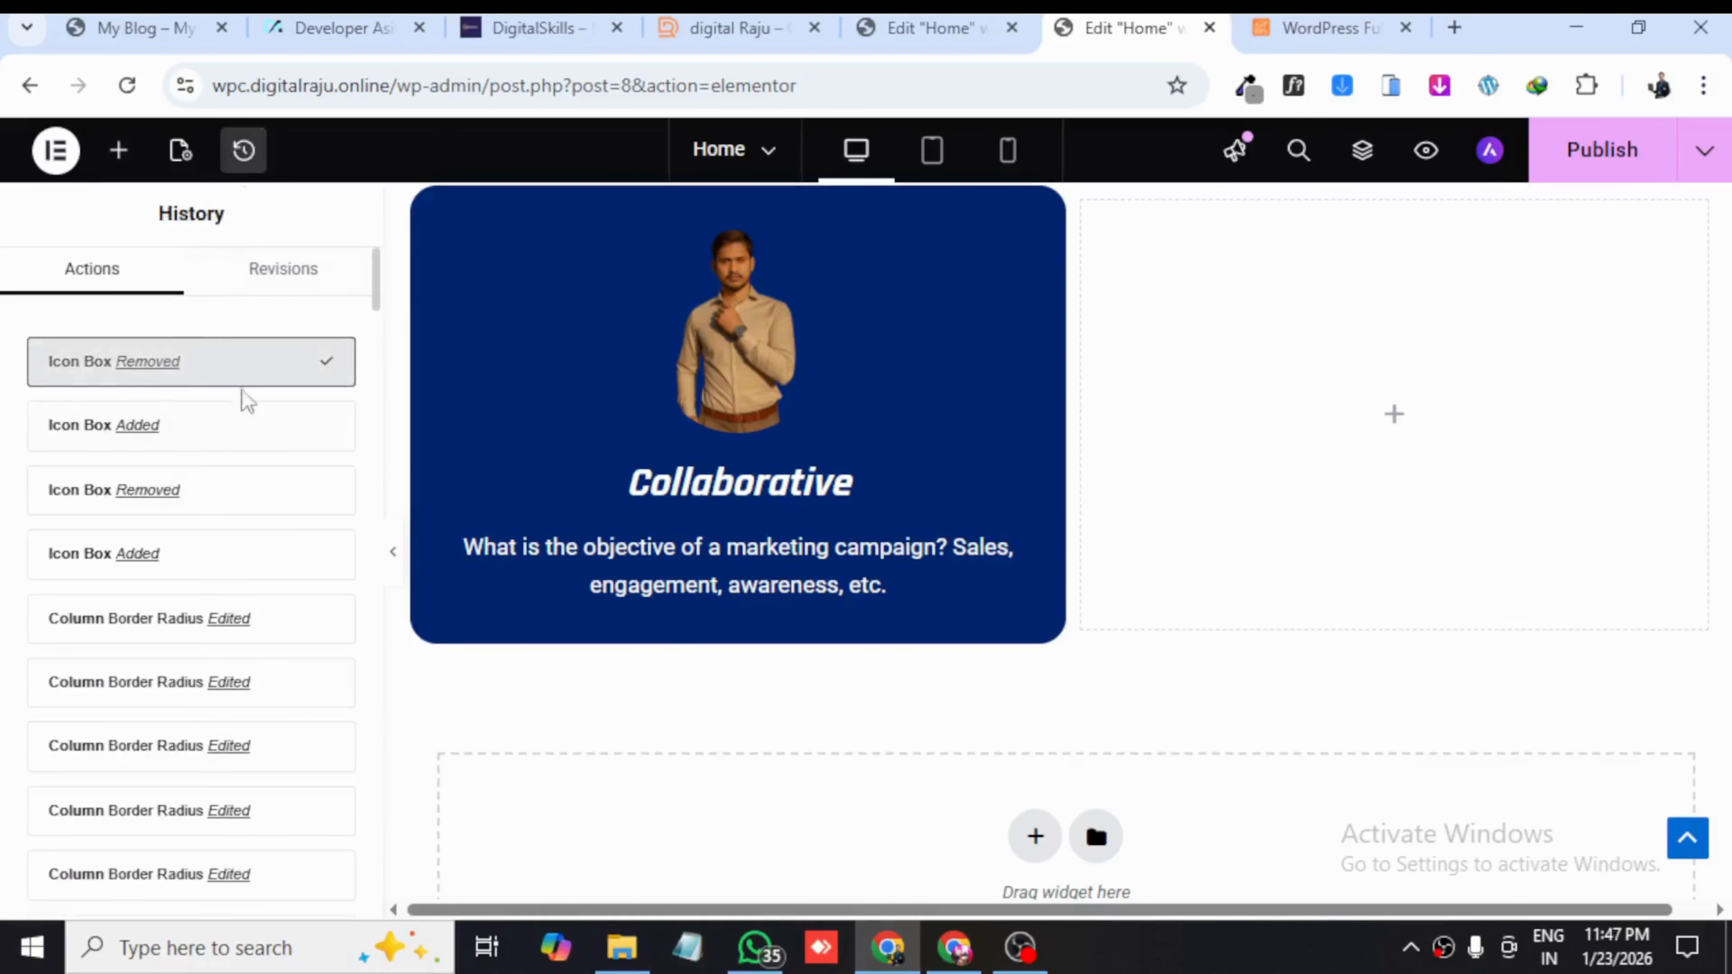
left_click(326, 428)
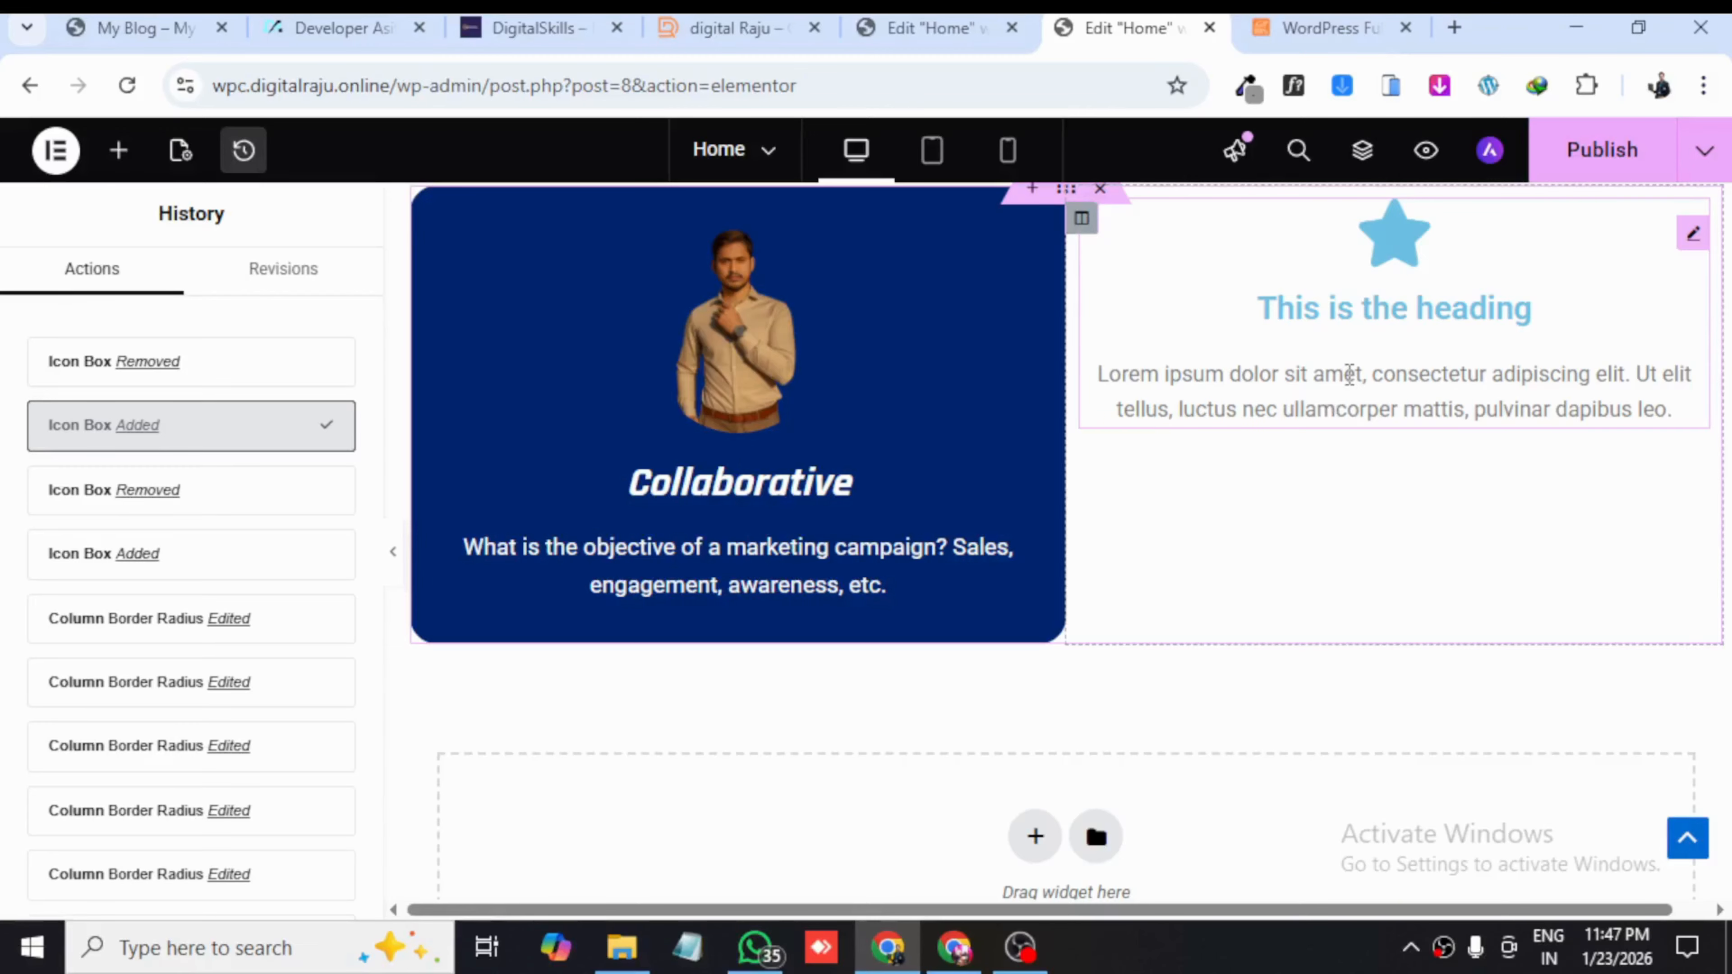
scroll(1388, 374, "up", 4)
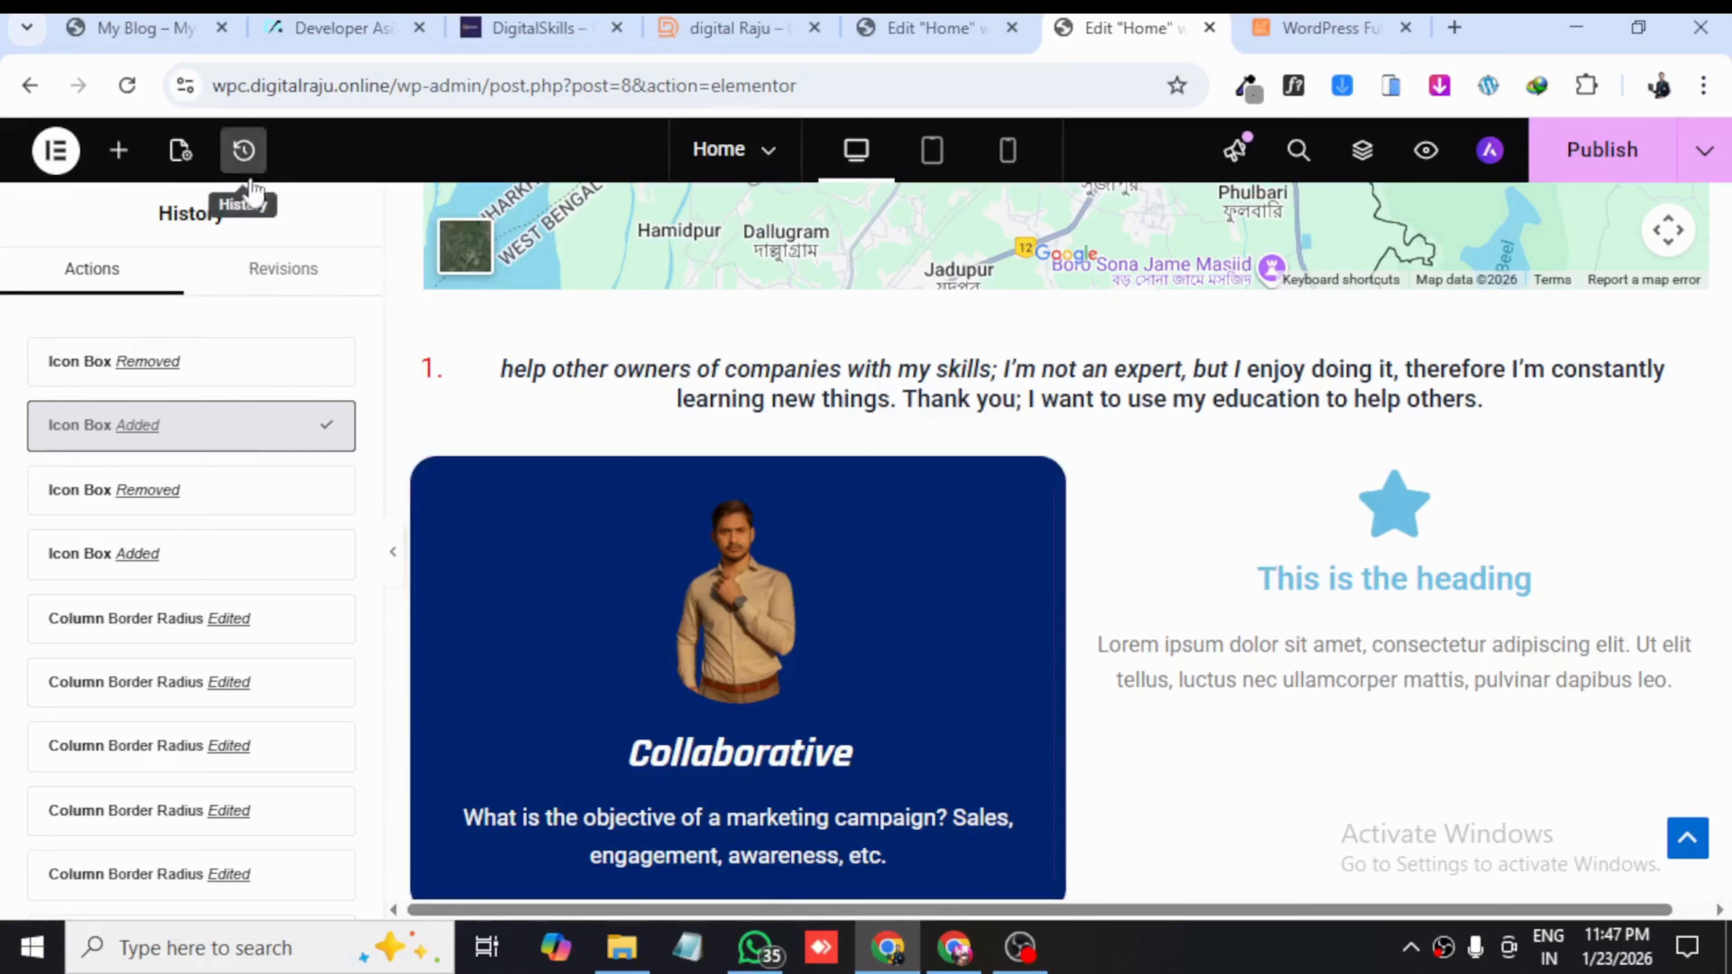
left_click(220, 458)
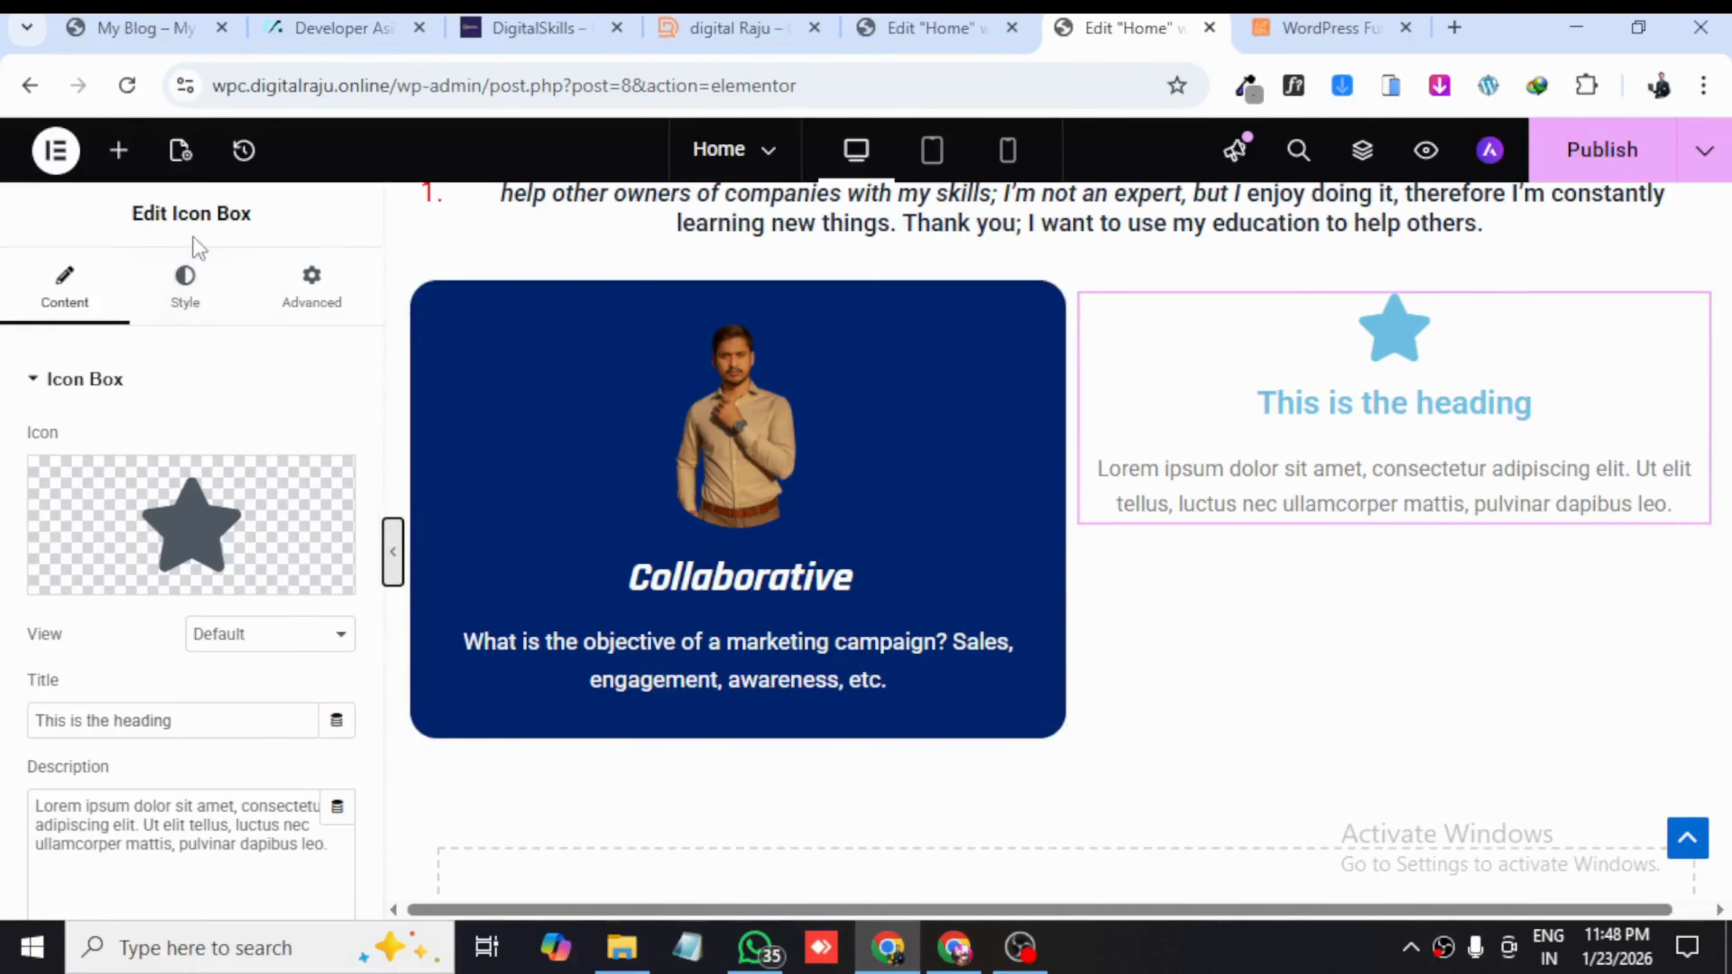
- Examine the icon cards in the Why Choose Me and My Service sections of the digitalraju.online site as a design reference
left_click(706, 31)
scroll(600, 600, "up", 10)
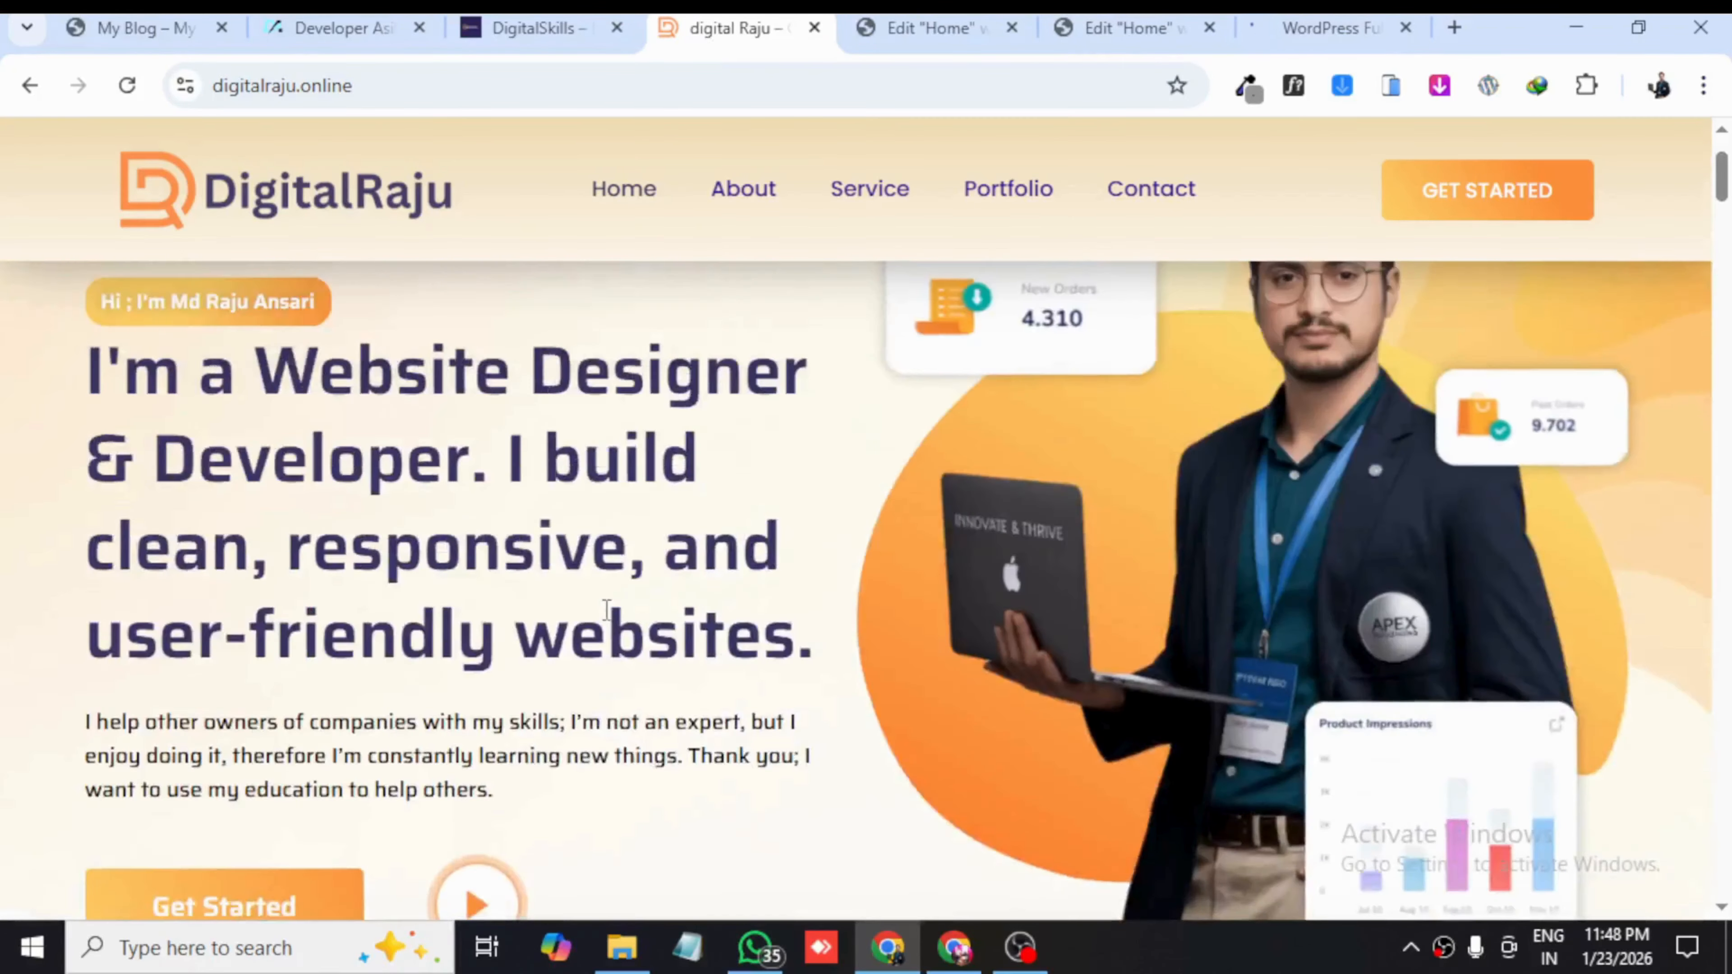
scroll(610, 621, "down", 5)
scroll(605, 617, "down", 15)
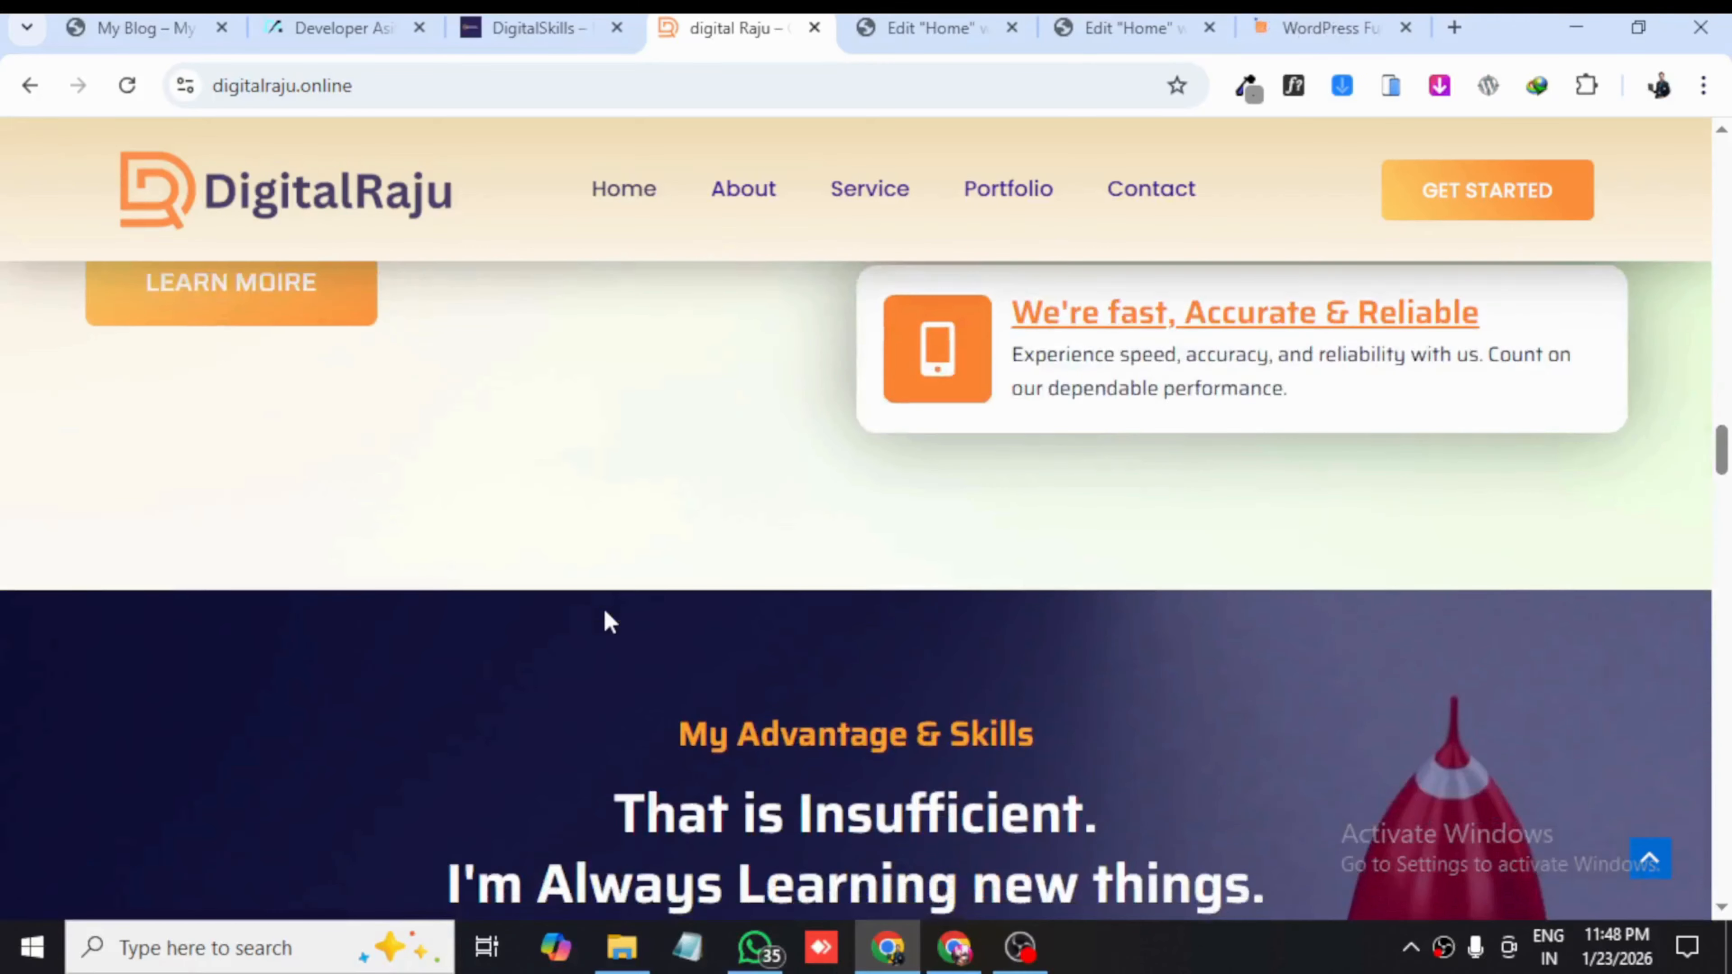
scroll(1006, 532, "up", 5)
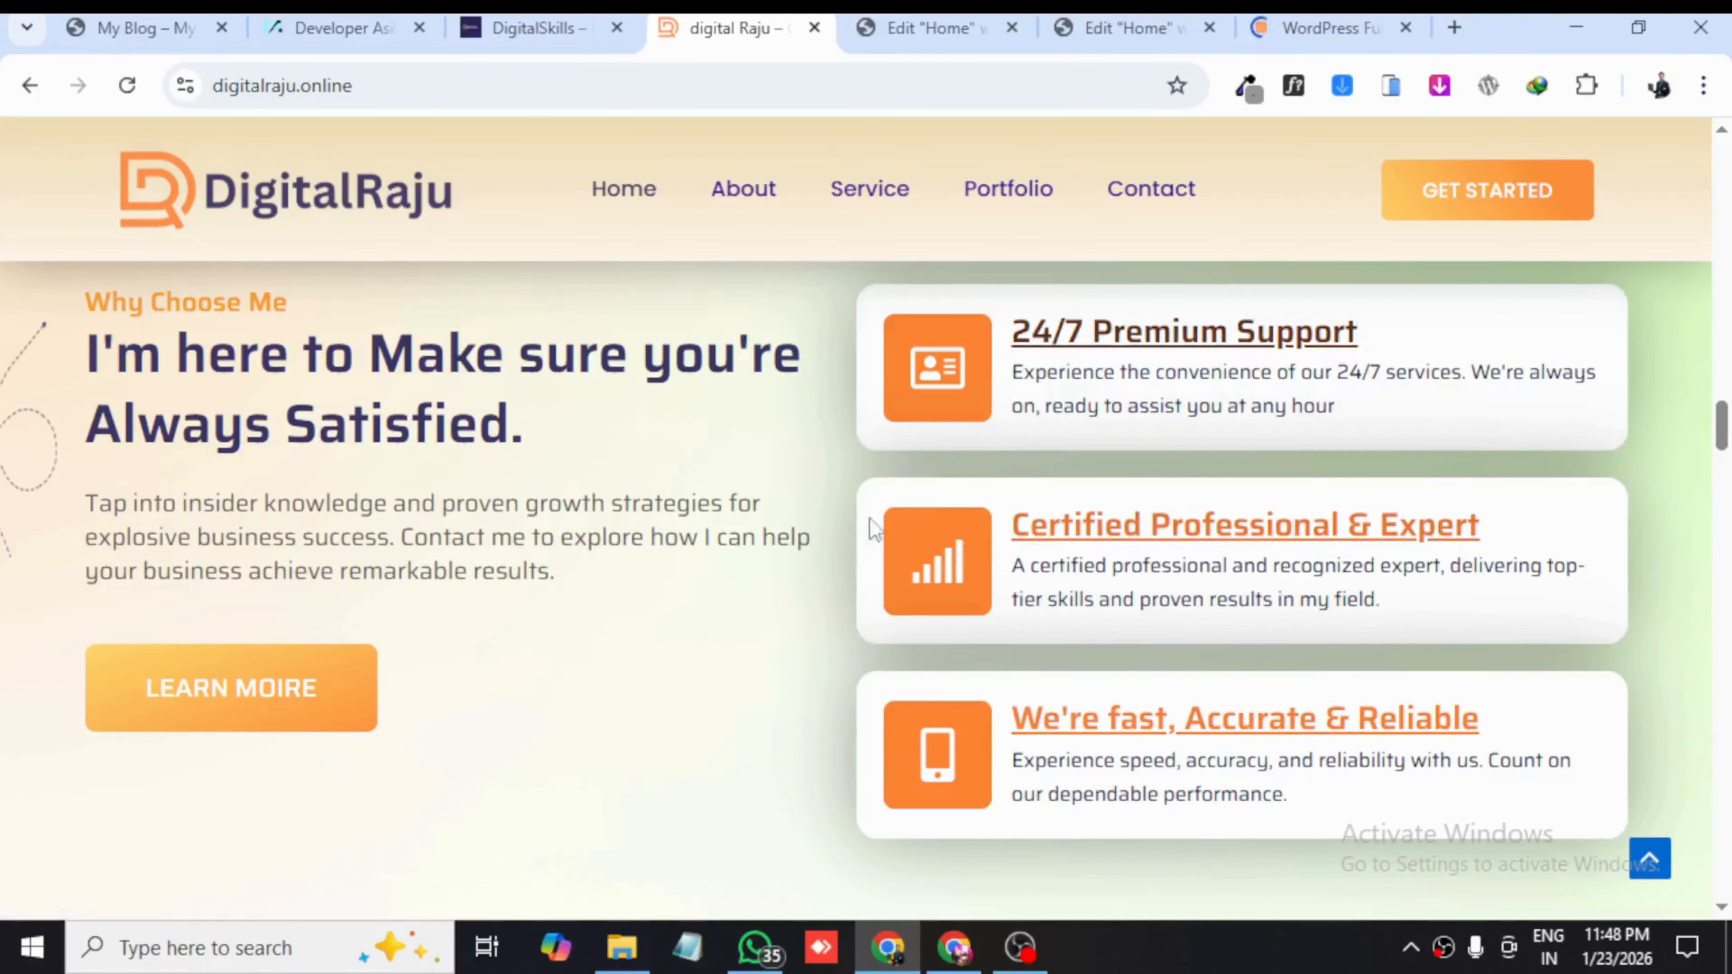
scroll(647, 693, "up", 5)
scroll(649, 692, "down", 5)
scroll(383, 471, "down", 10)
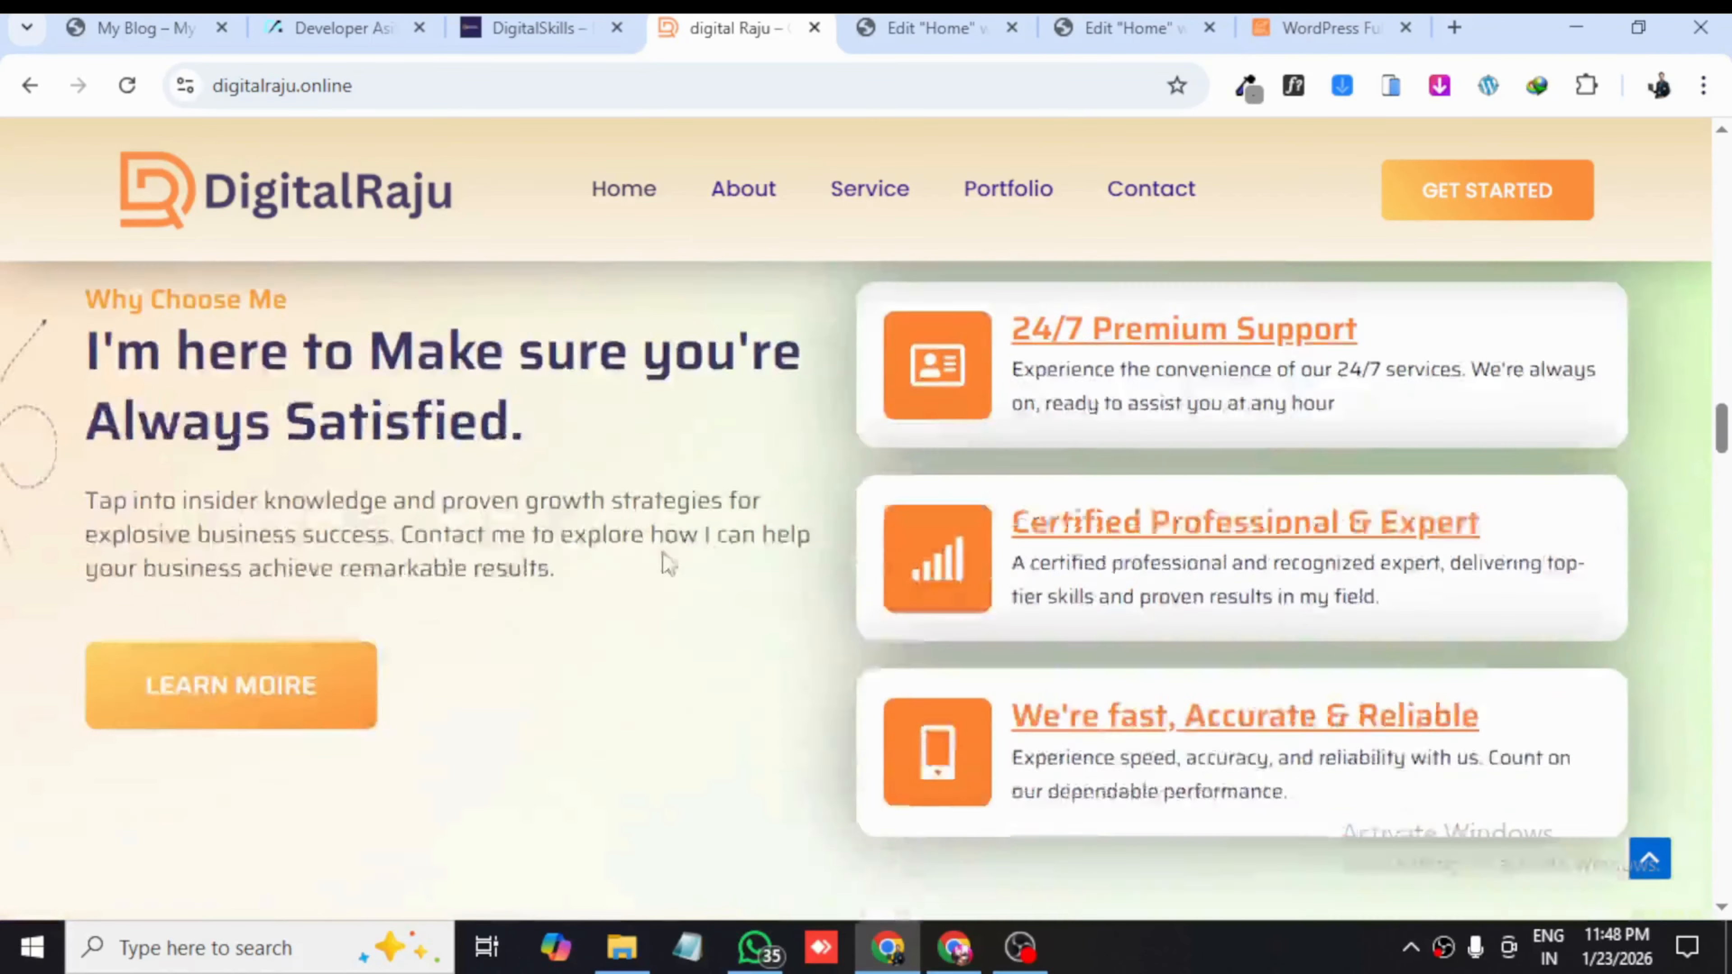
scroll(657, 696, "down", 4)
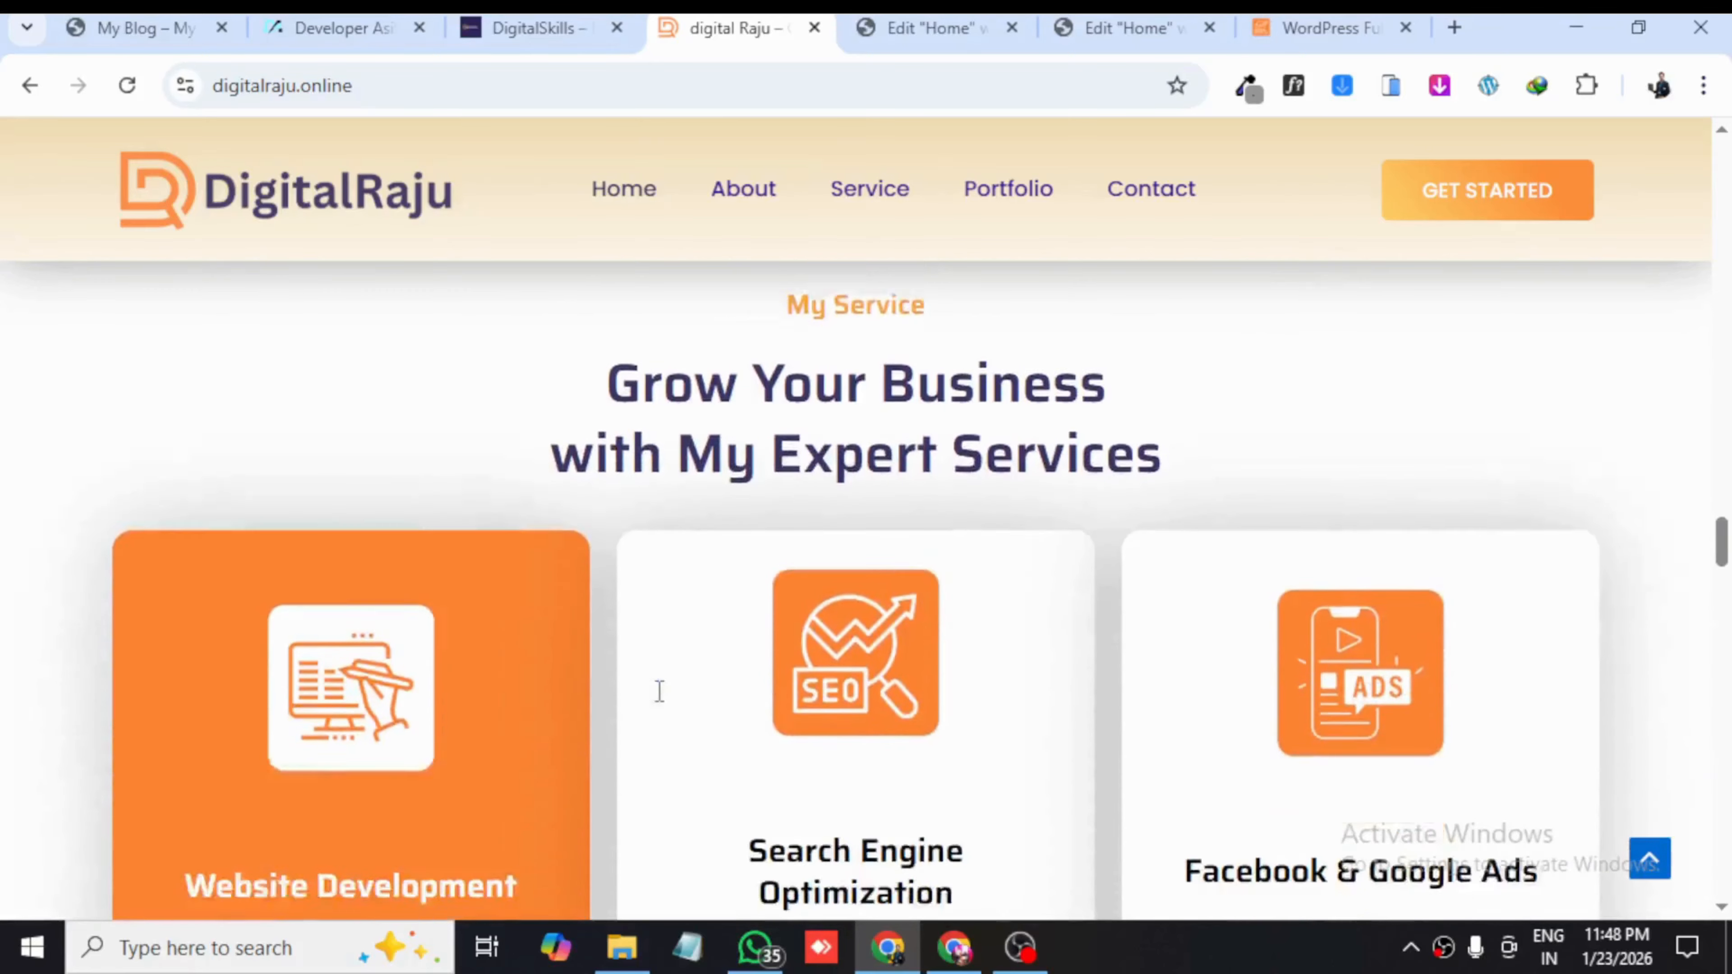
scroll(750, 634, "up", 8)
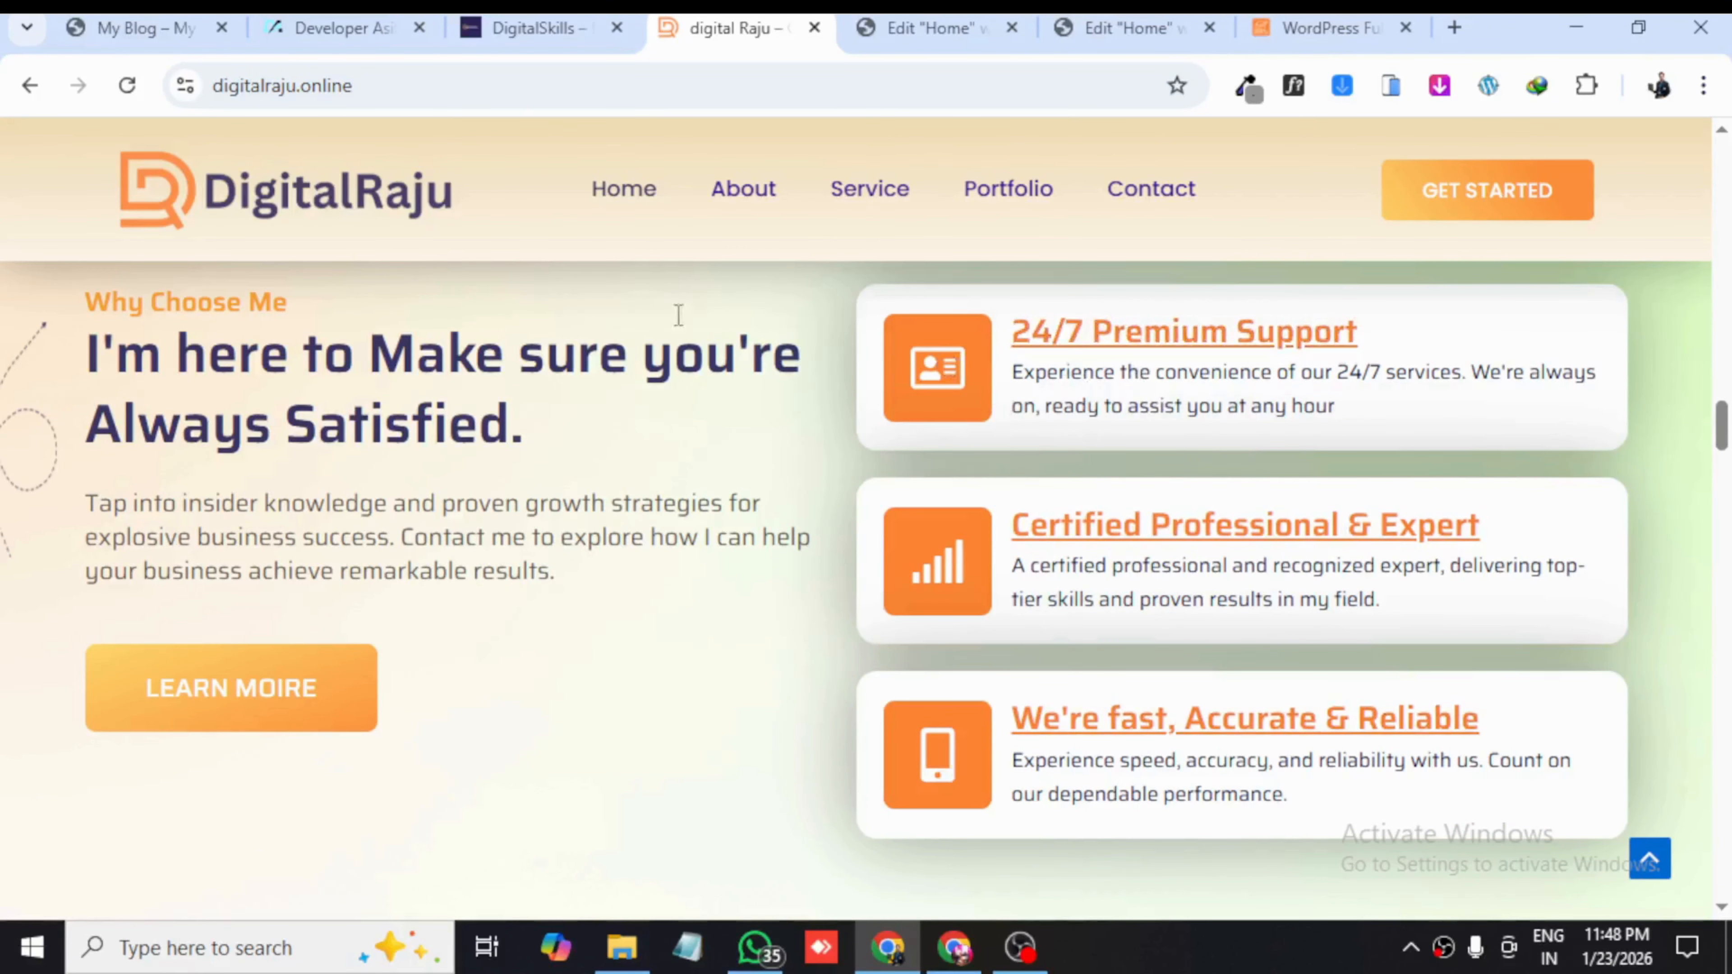
- Examine the contact icon boxes on the DigitalSkills site and the My Blog page as design references, and return to the Home page editor
left_click(545, 29)
scroll(552, 645, "down", 15)
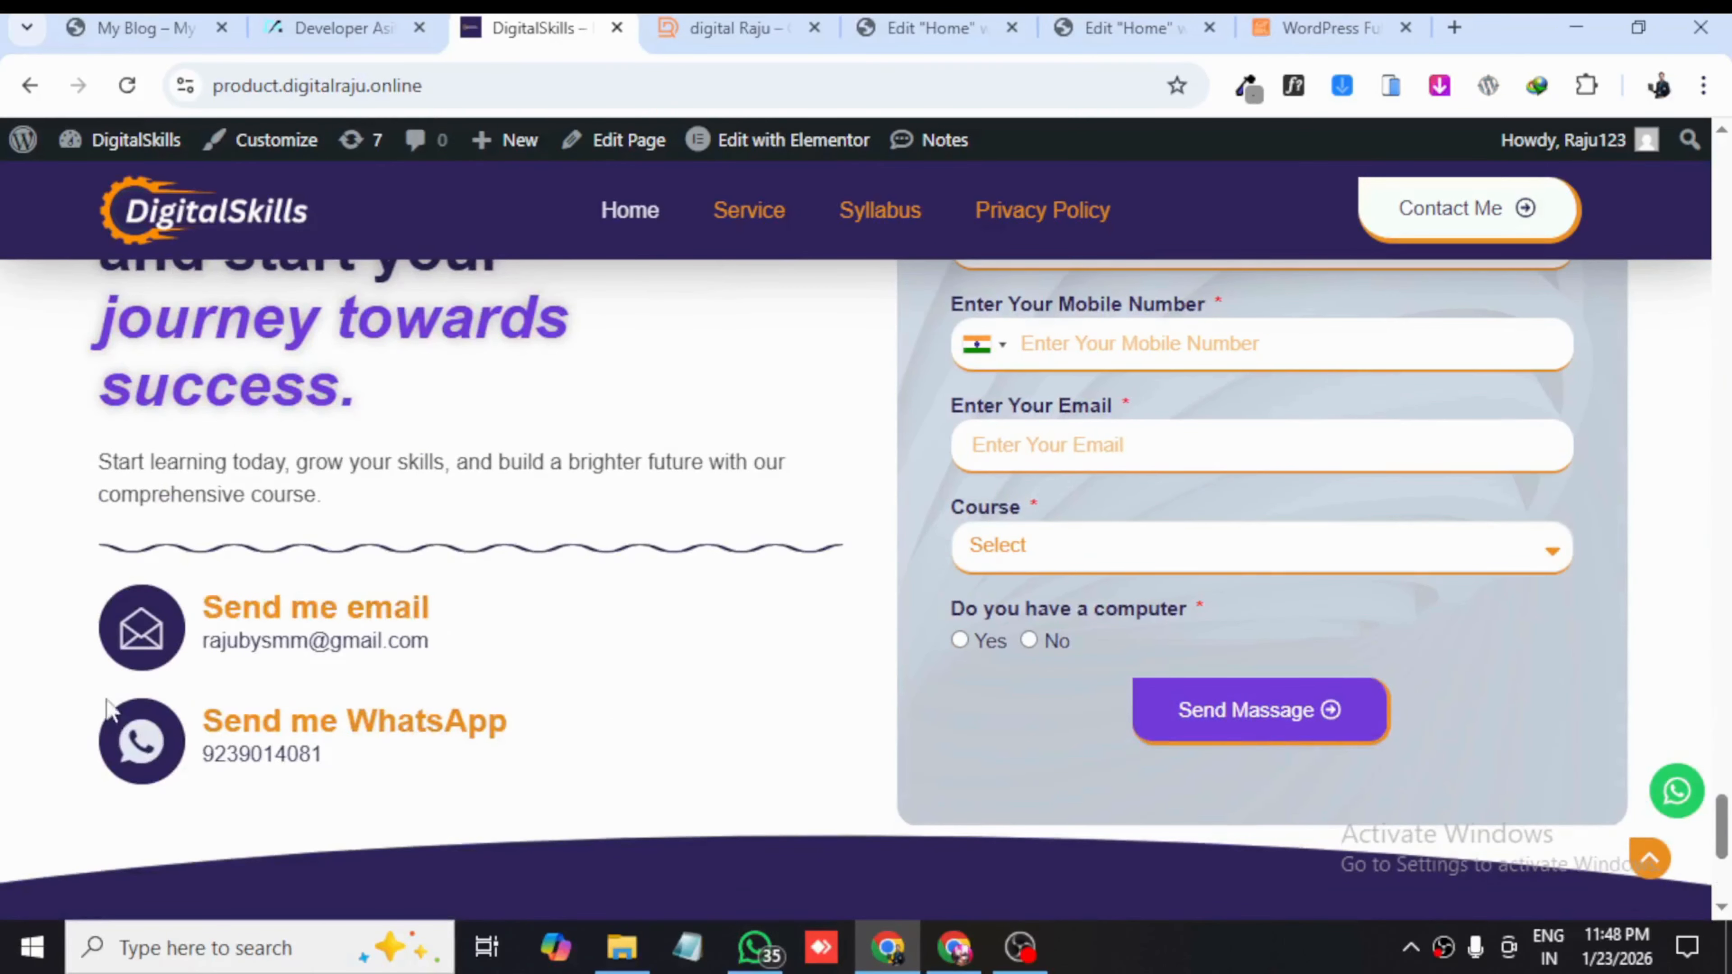
left_click(929, 22)
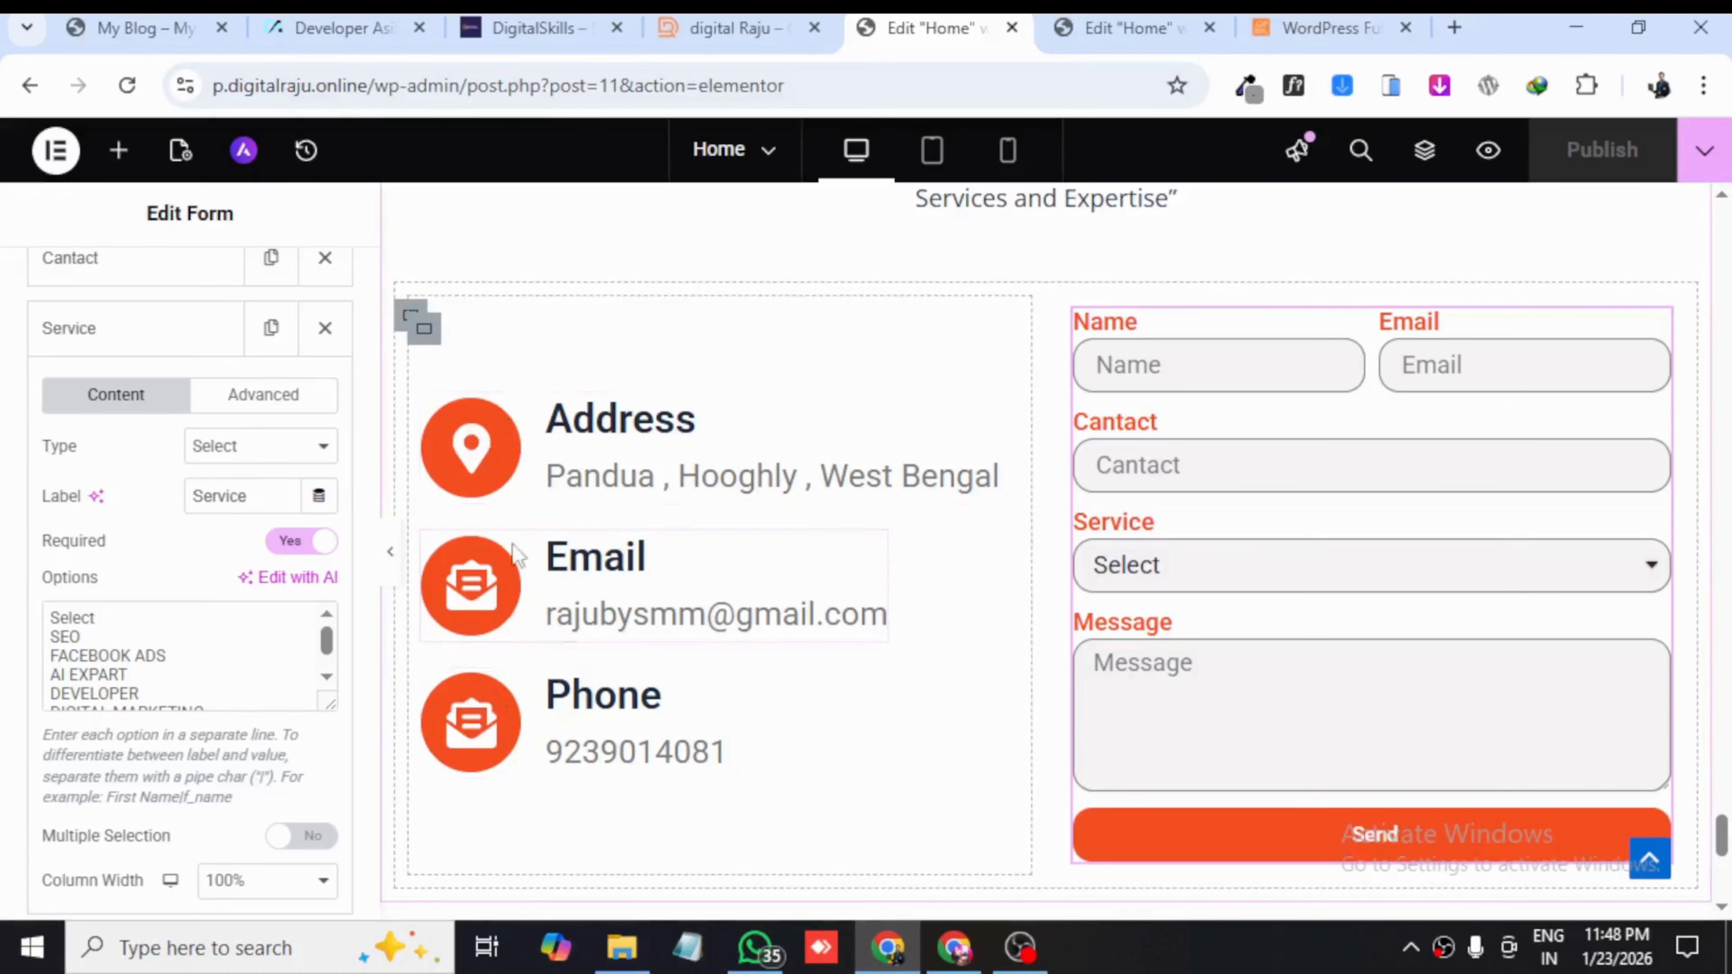
left_click(1297, 17)
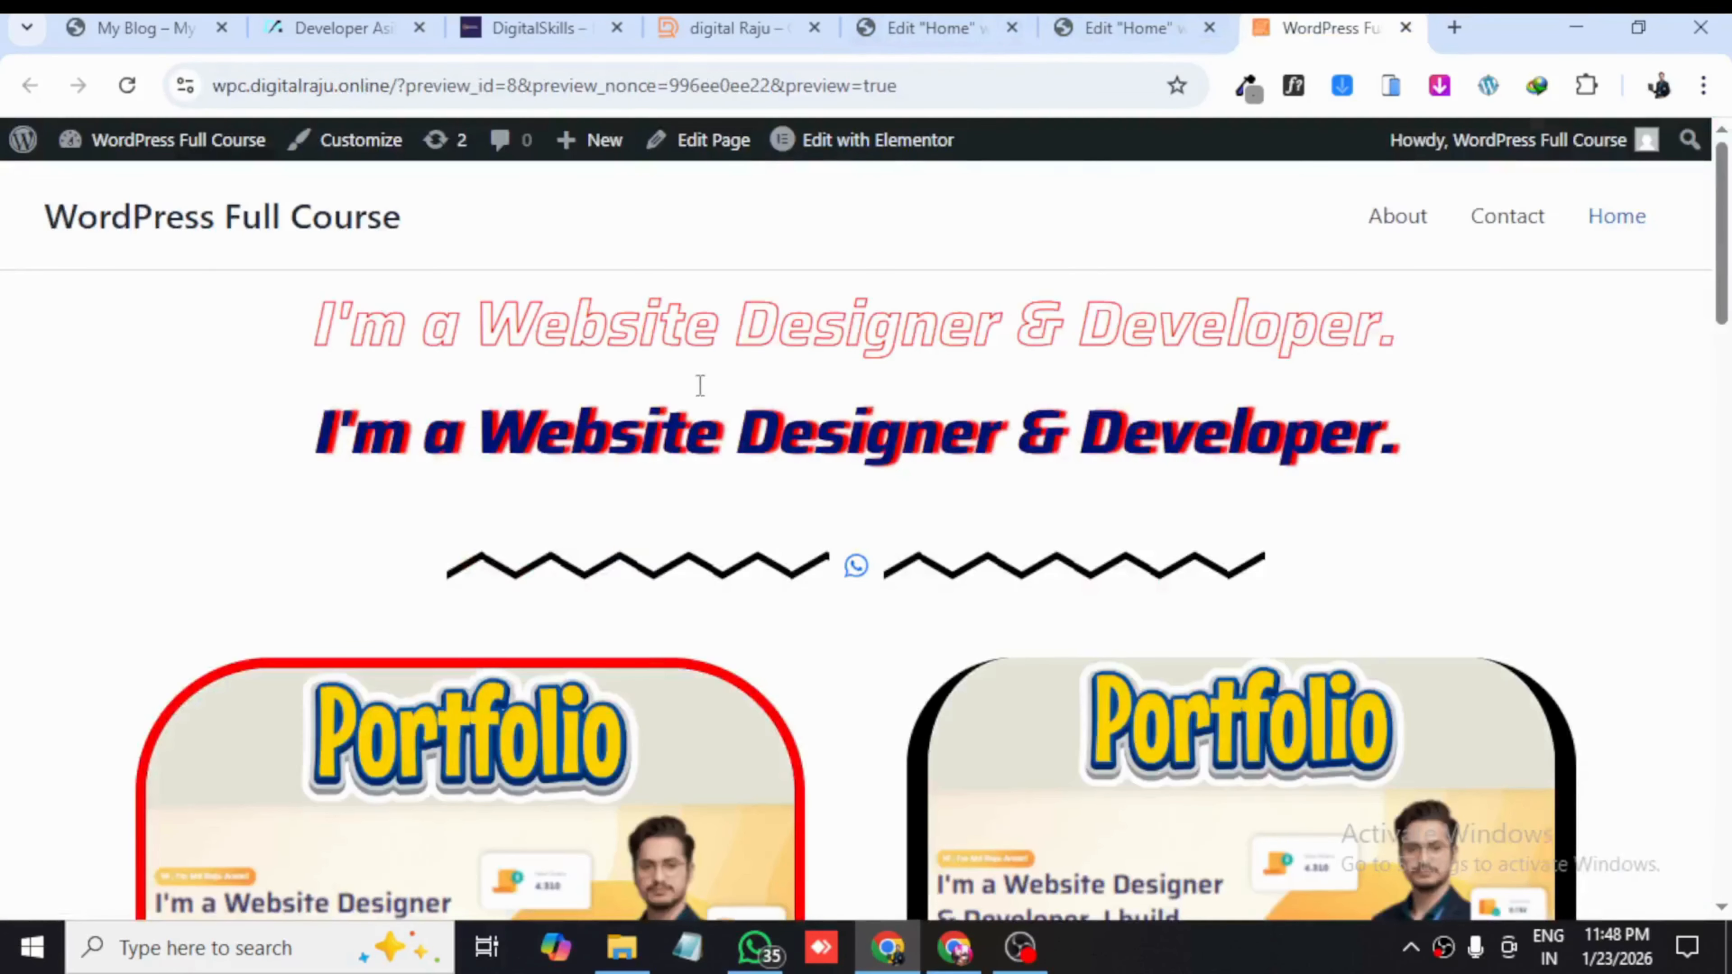
left_click(538, 27)
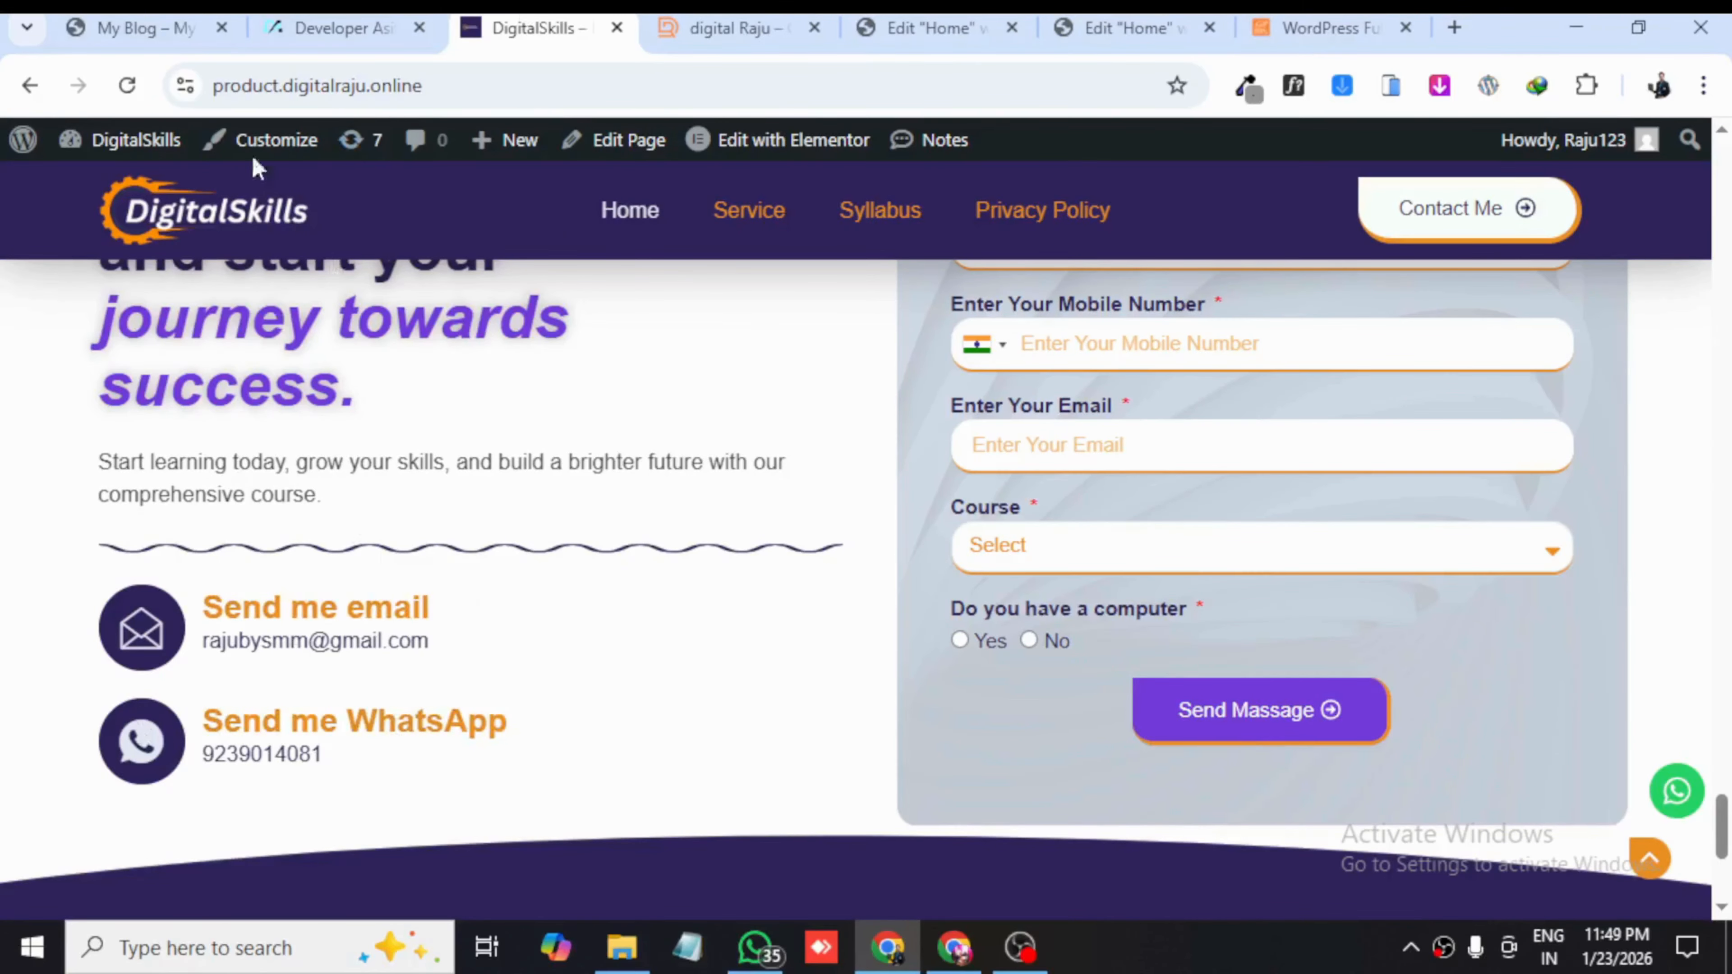
left_click(145, 35)
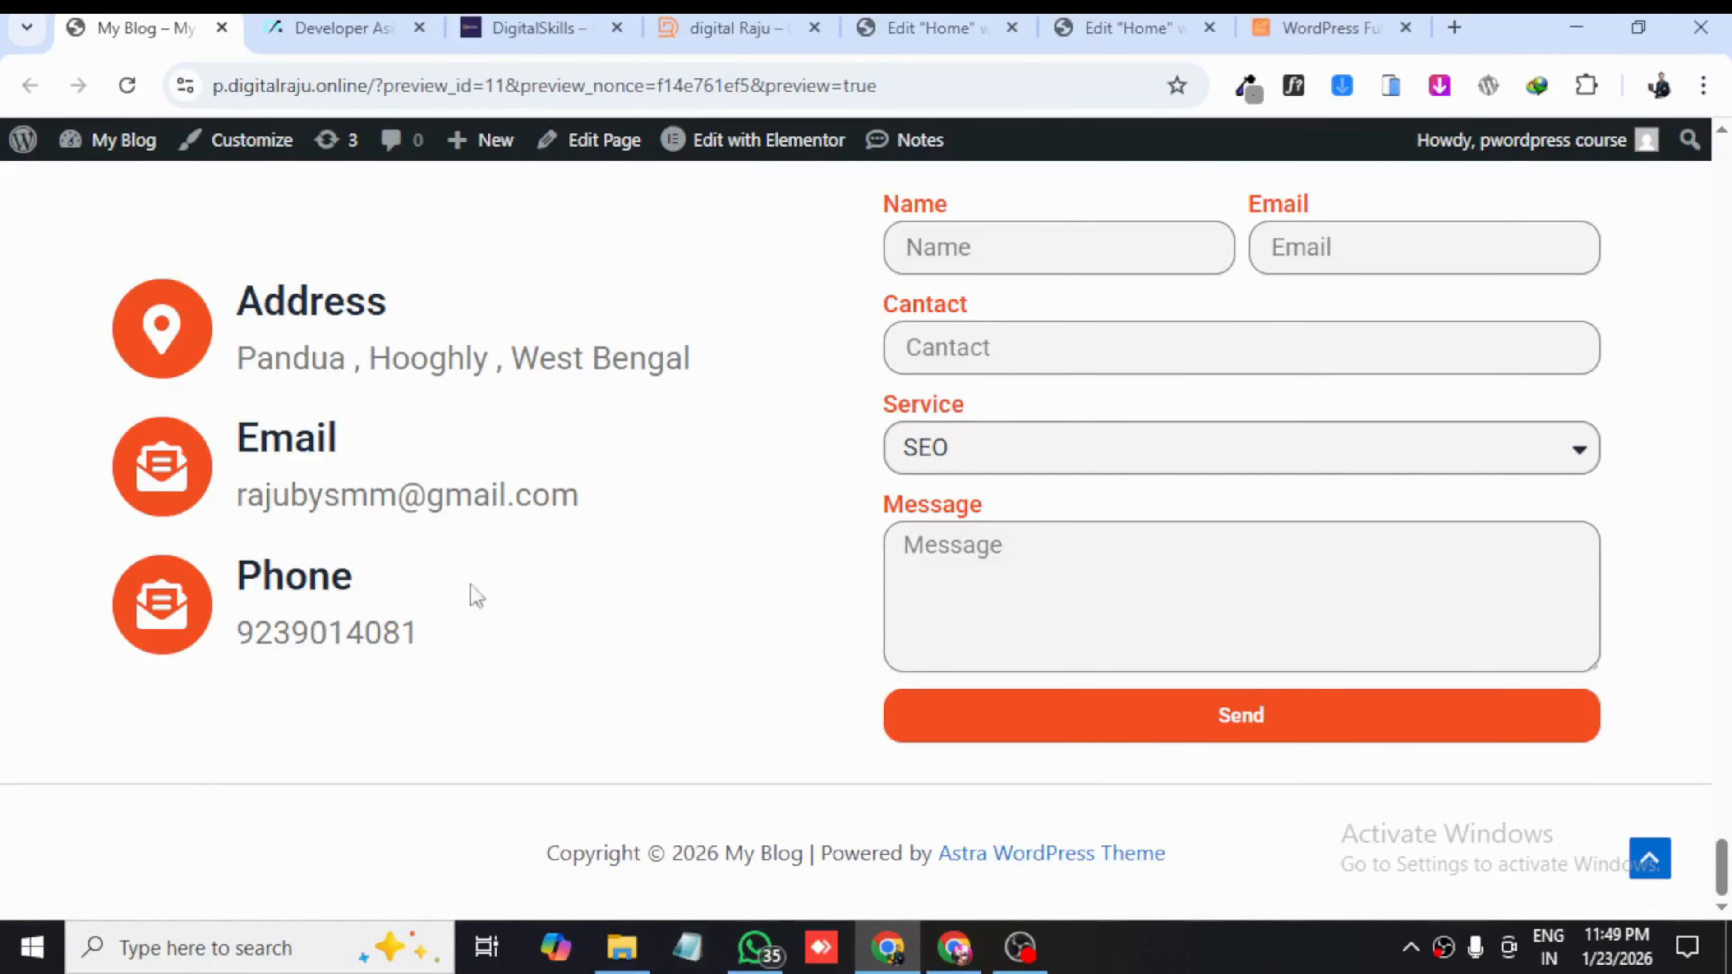
scroll(491, 805, "up", 10)
scroll(494, 807, "down", 10)
left_click(1124, 27)
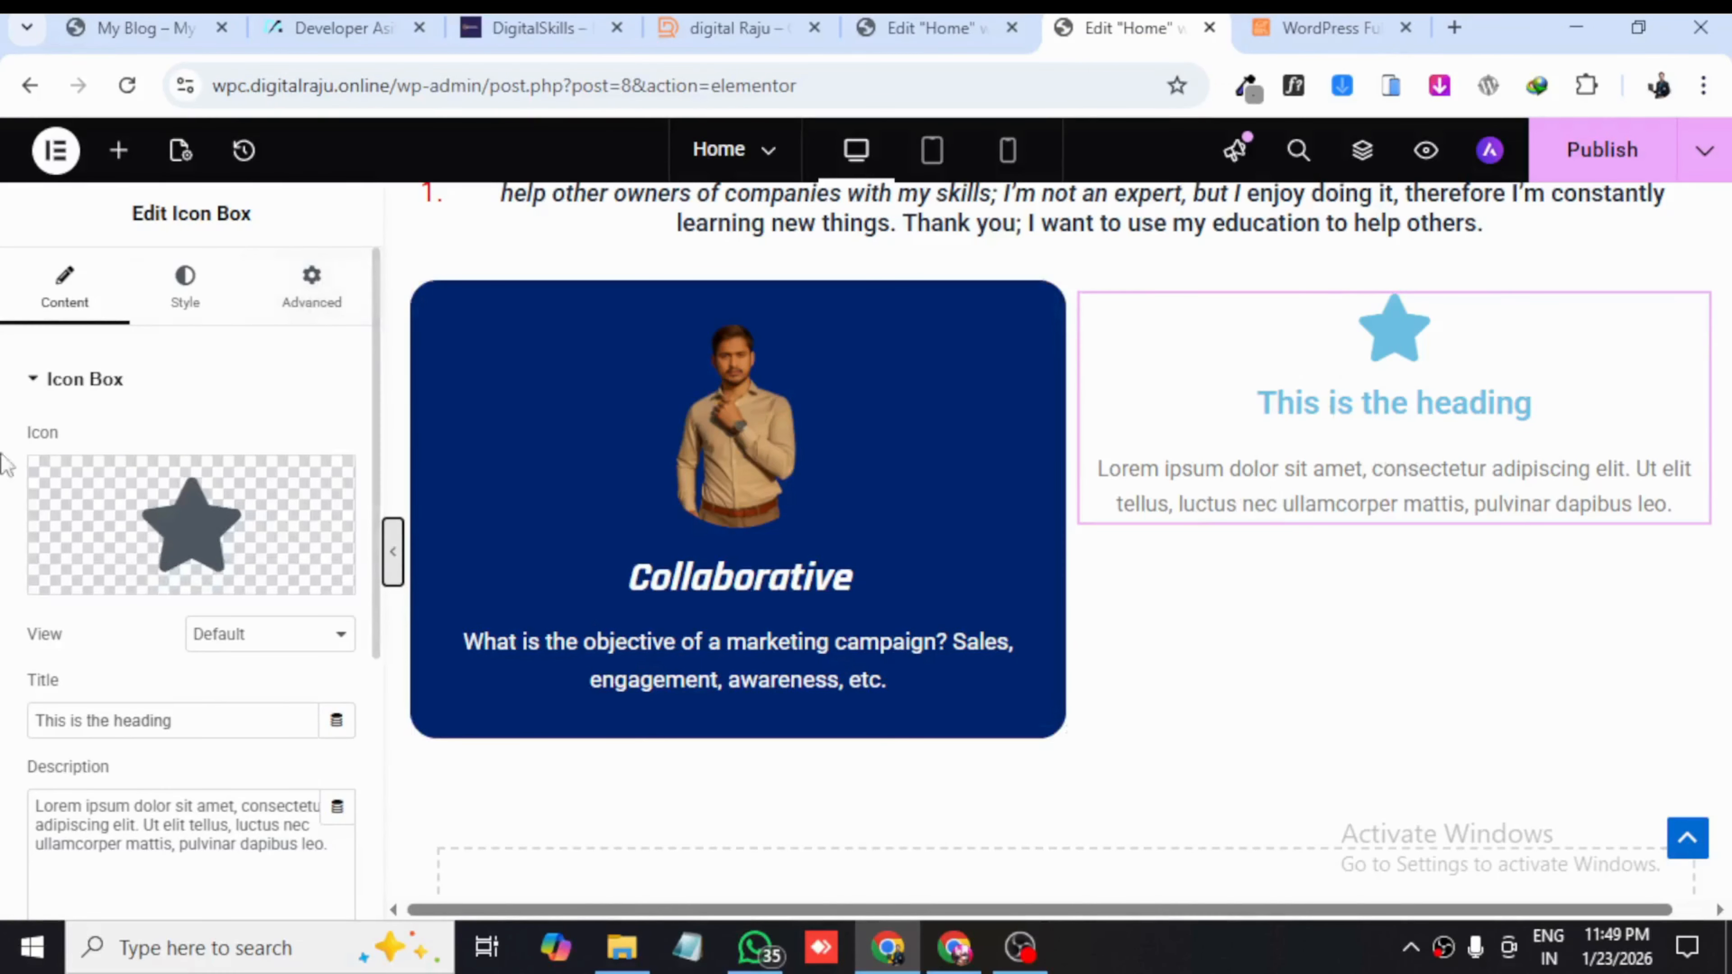
- Replace the Icon Box's star with the open envelope with text lines, found by filtering the icon library for "env"
mouse_move(86, 551)
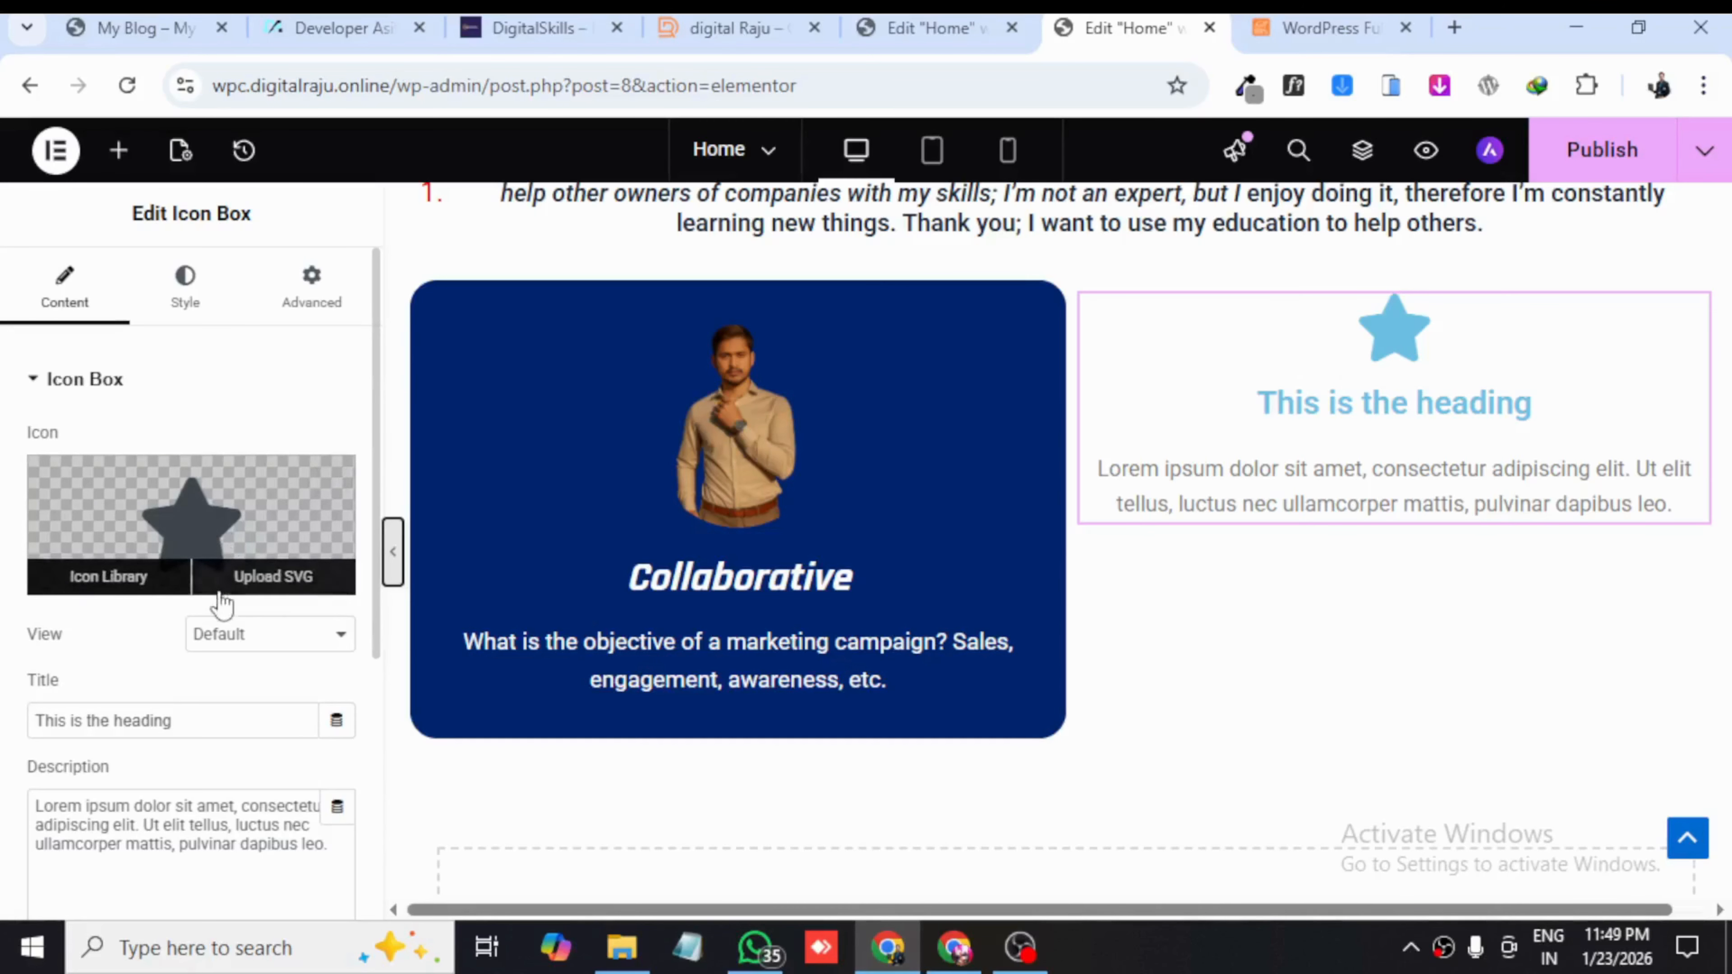
mouse_move(209, 542)
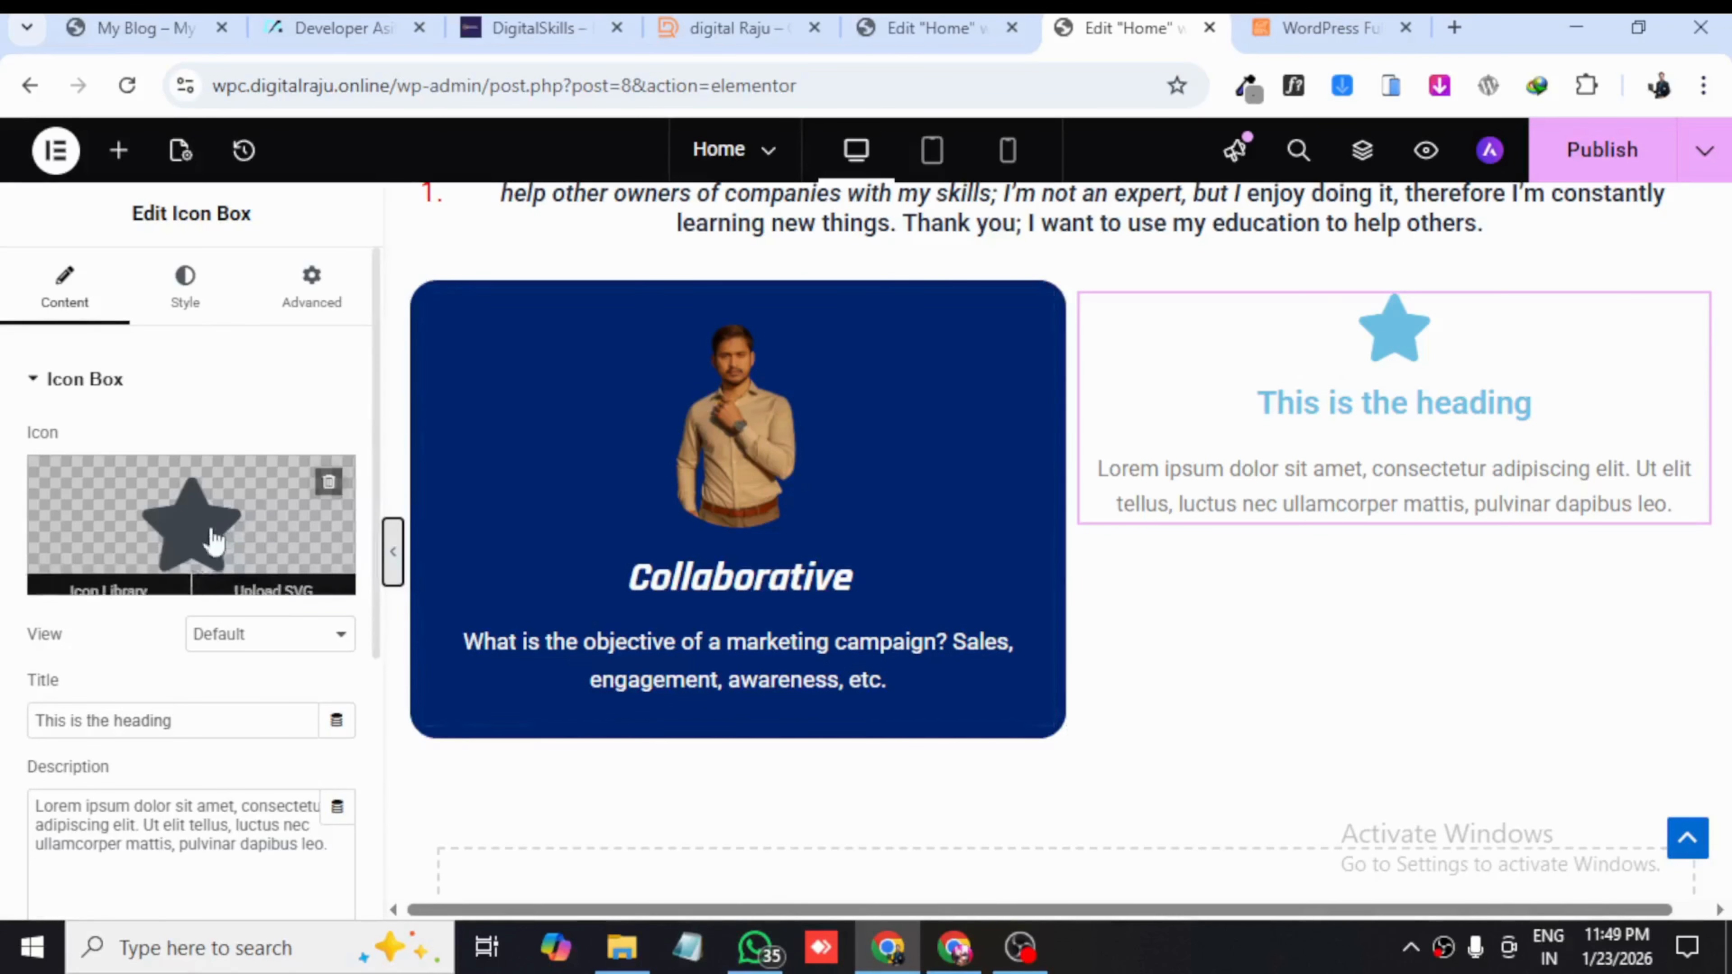
left_click(103, 579)
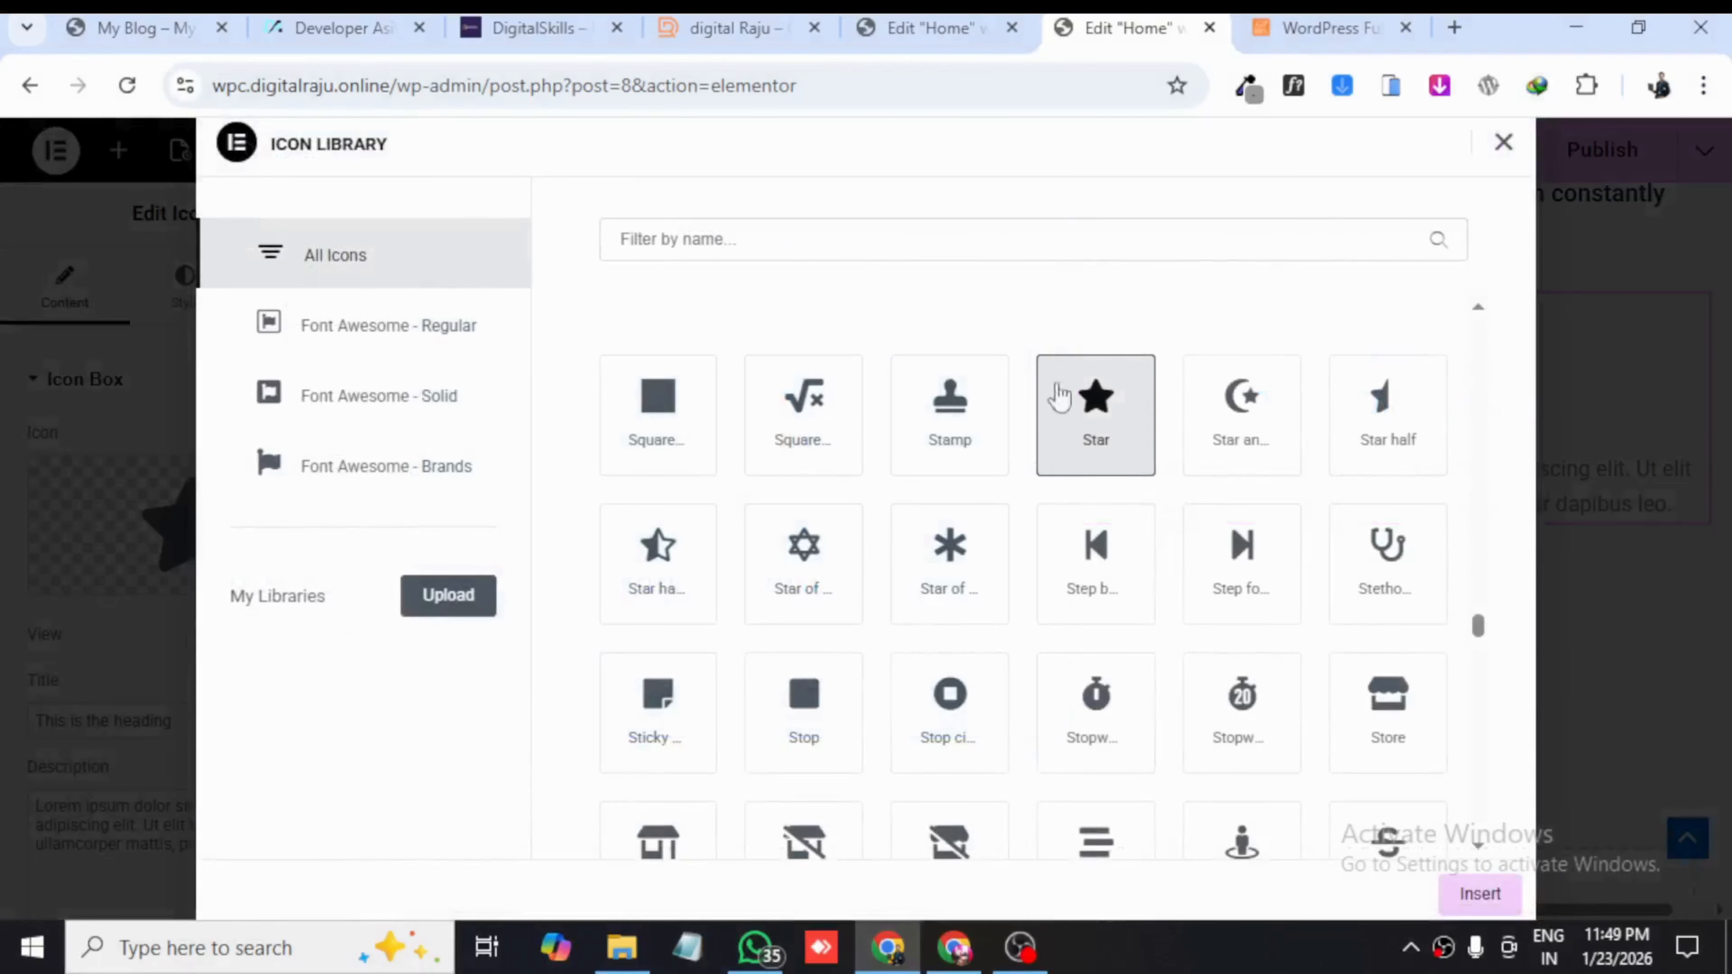
scroll(822, 496, "down", 4)
scroll(816, 525, "up", 9)
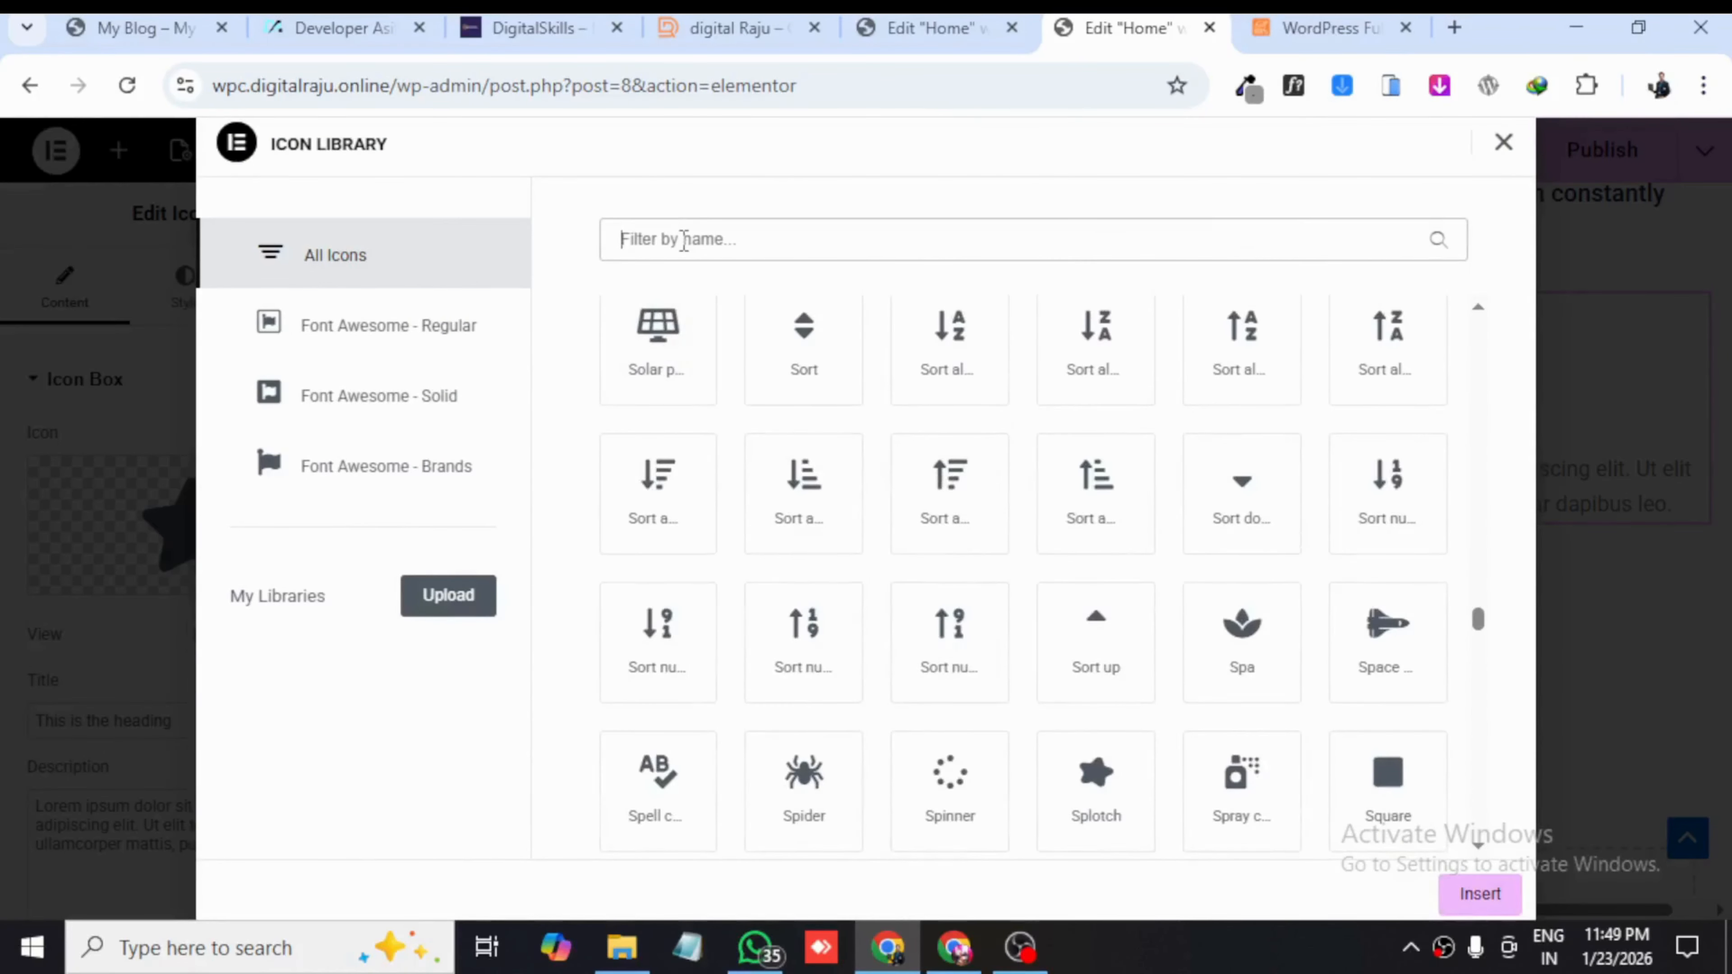
type("en")
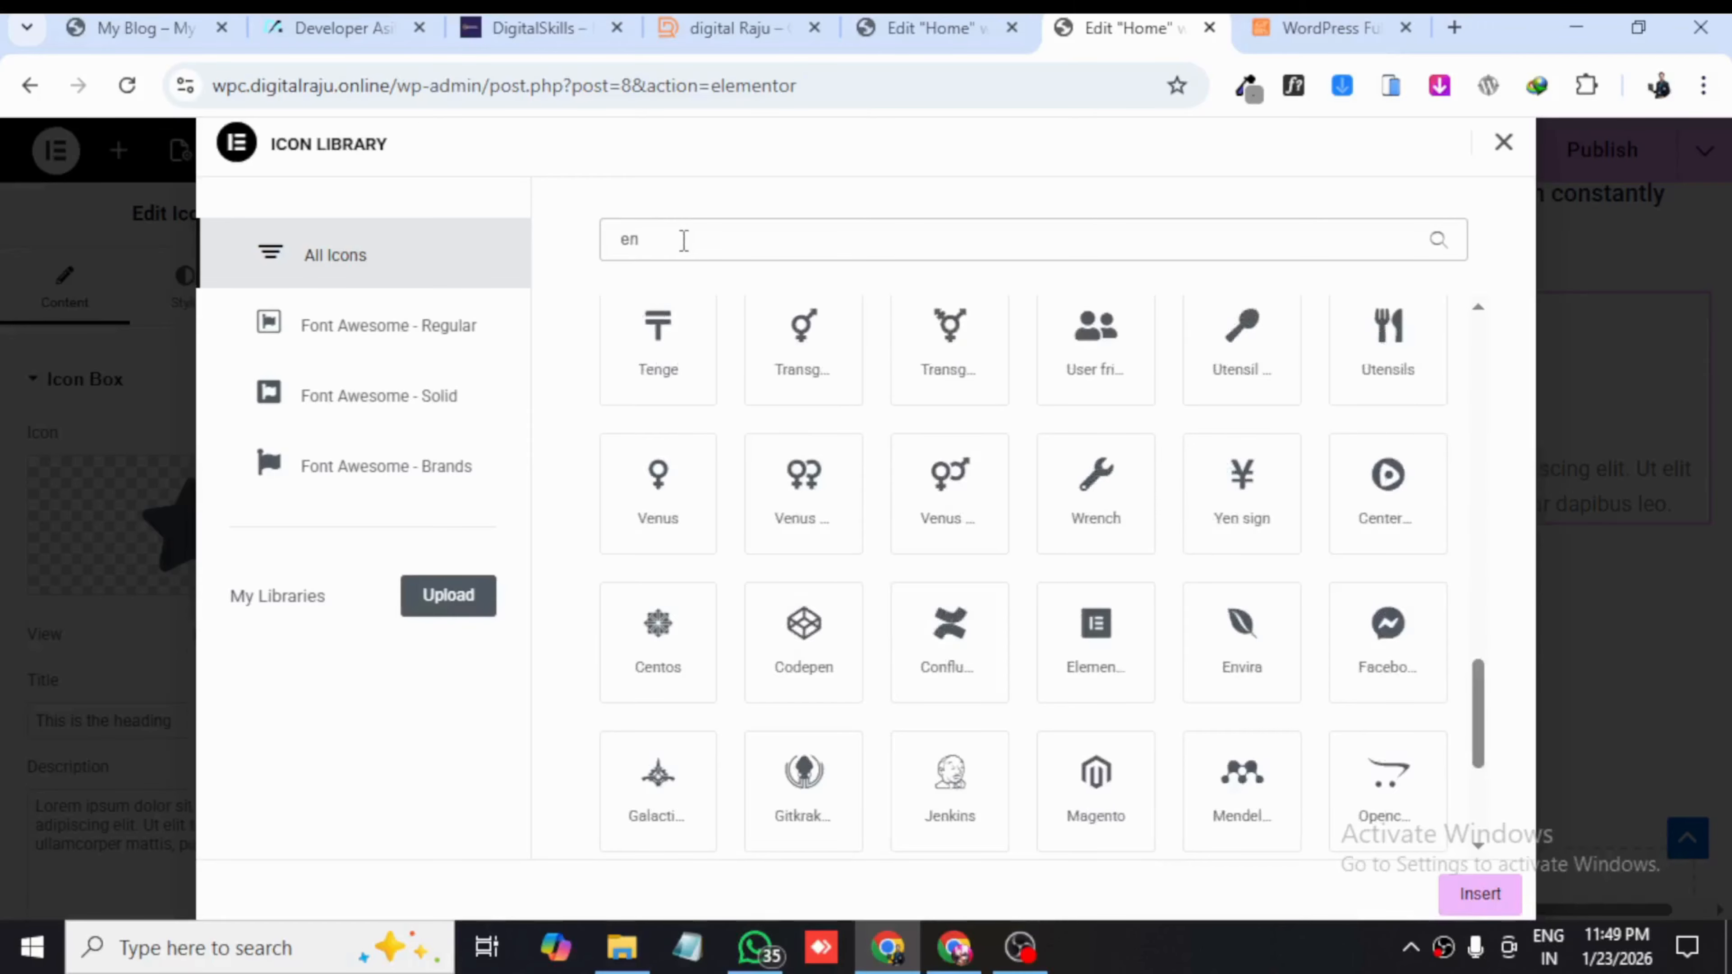
type("m")
key("BackSpace")
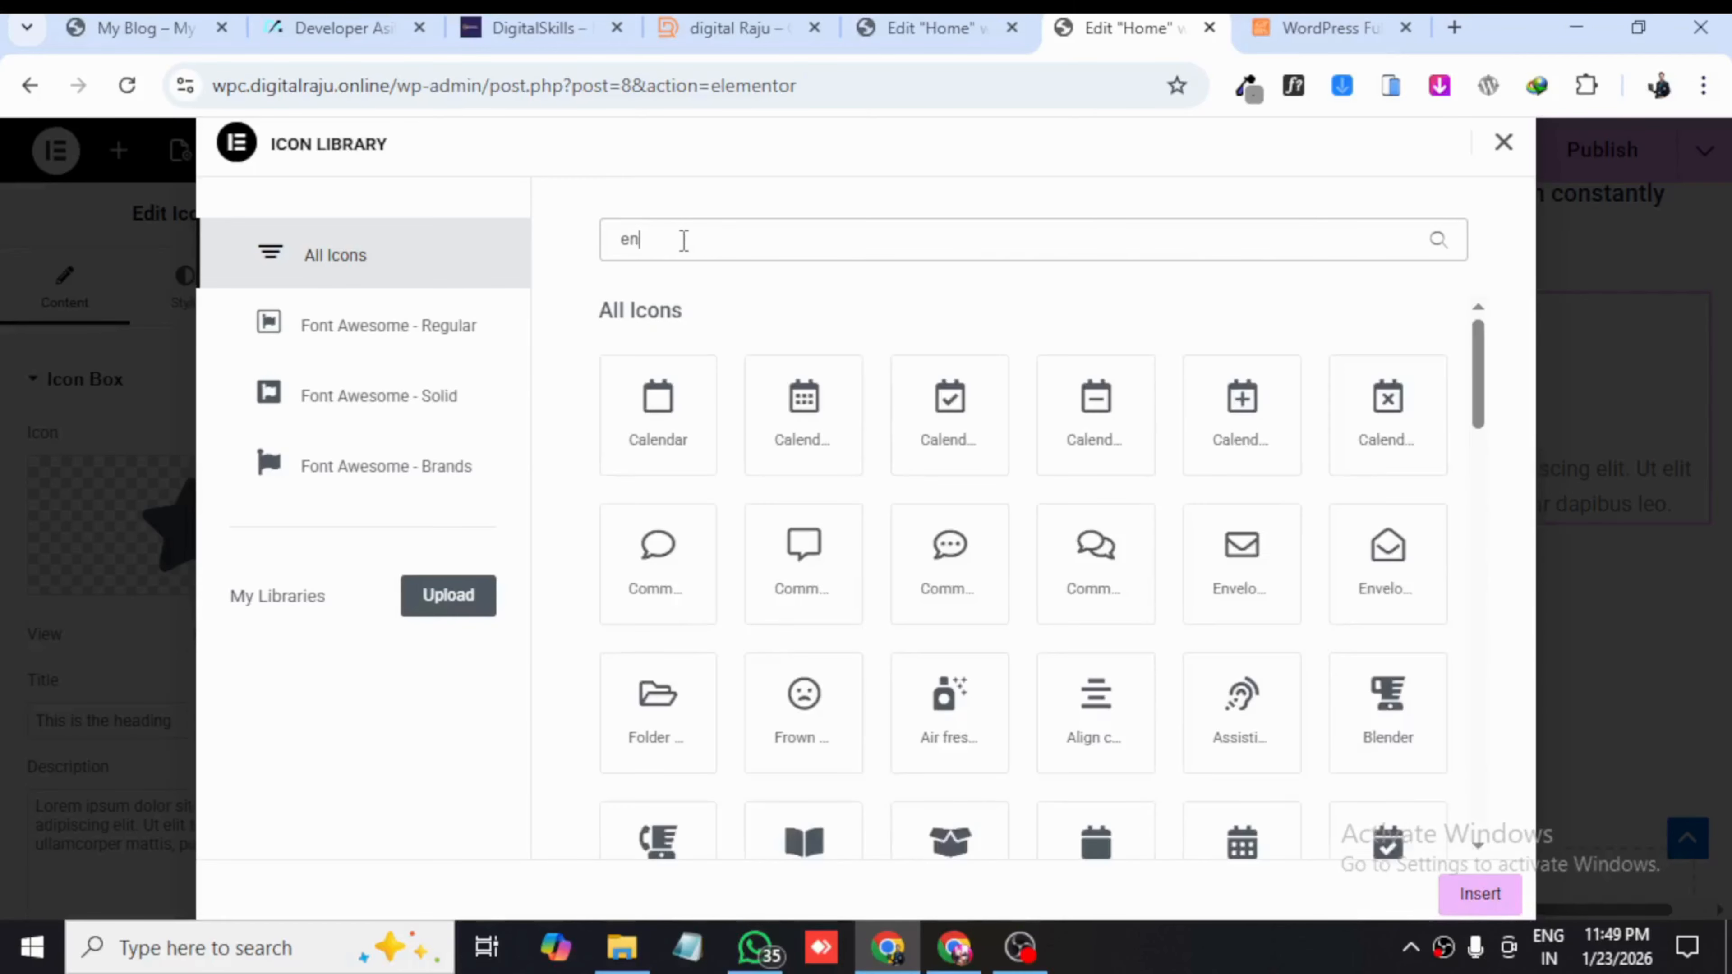
type("v")
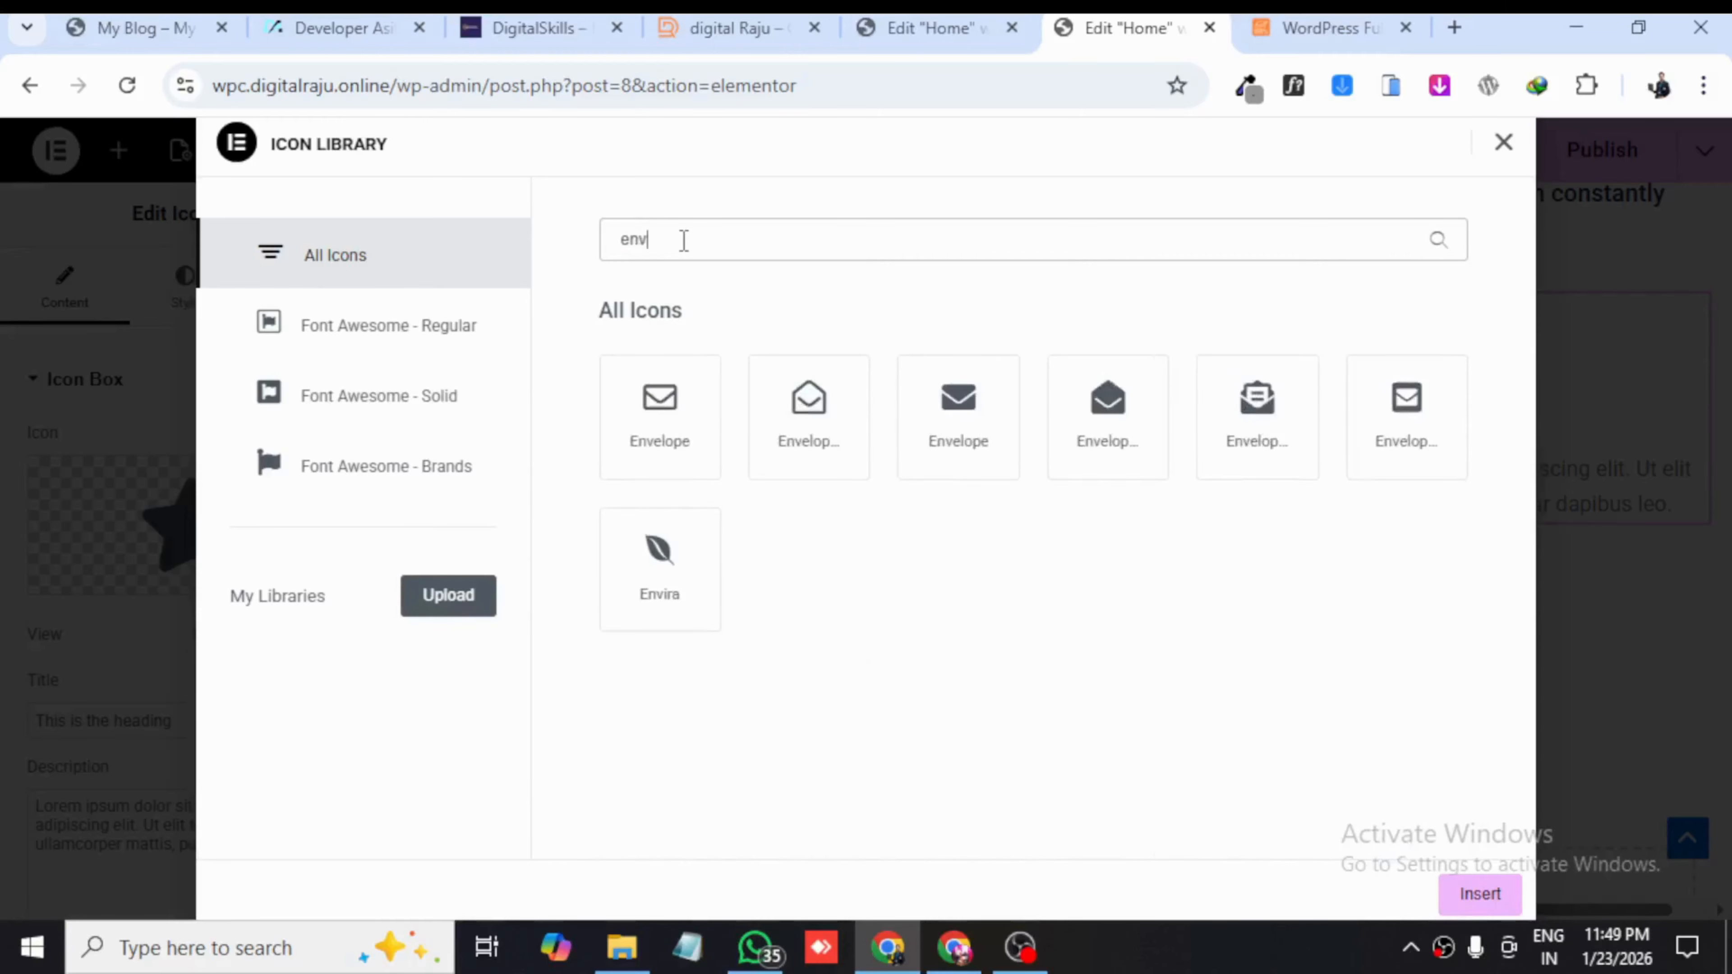
left_click(951, 470)
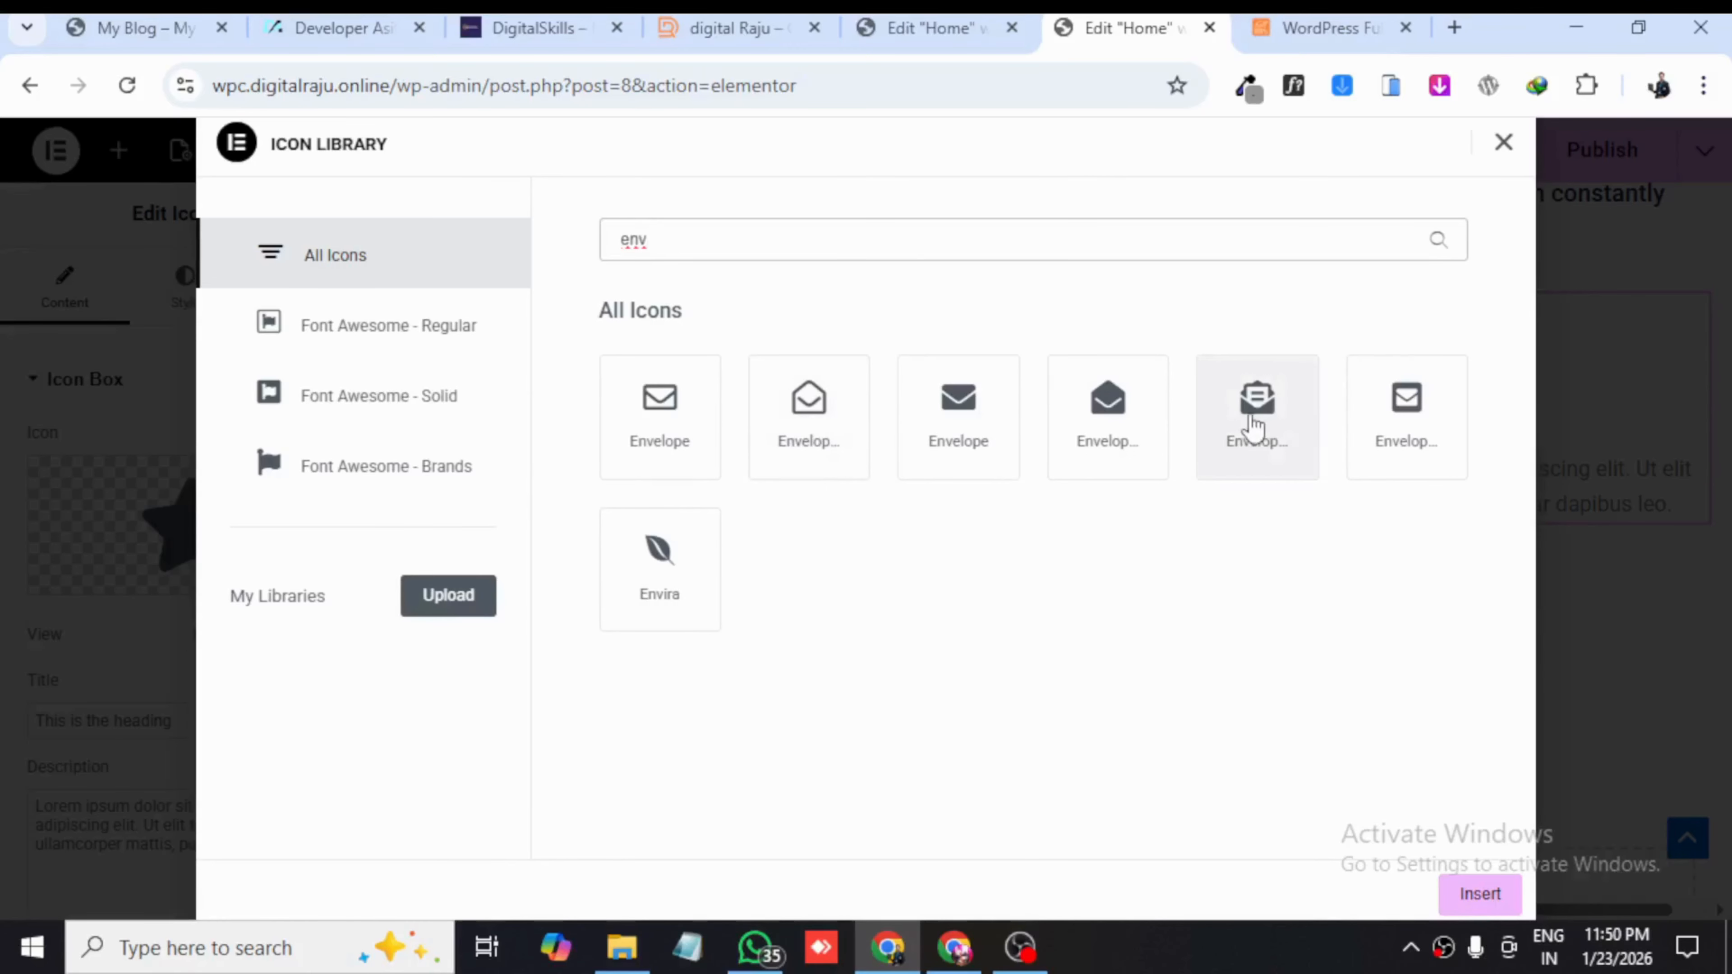
left_click(1243, 445)
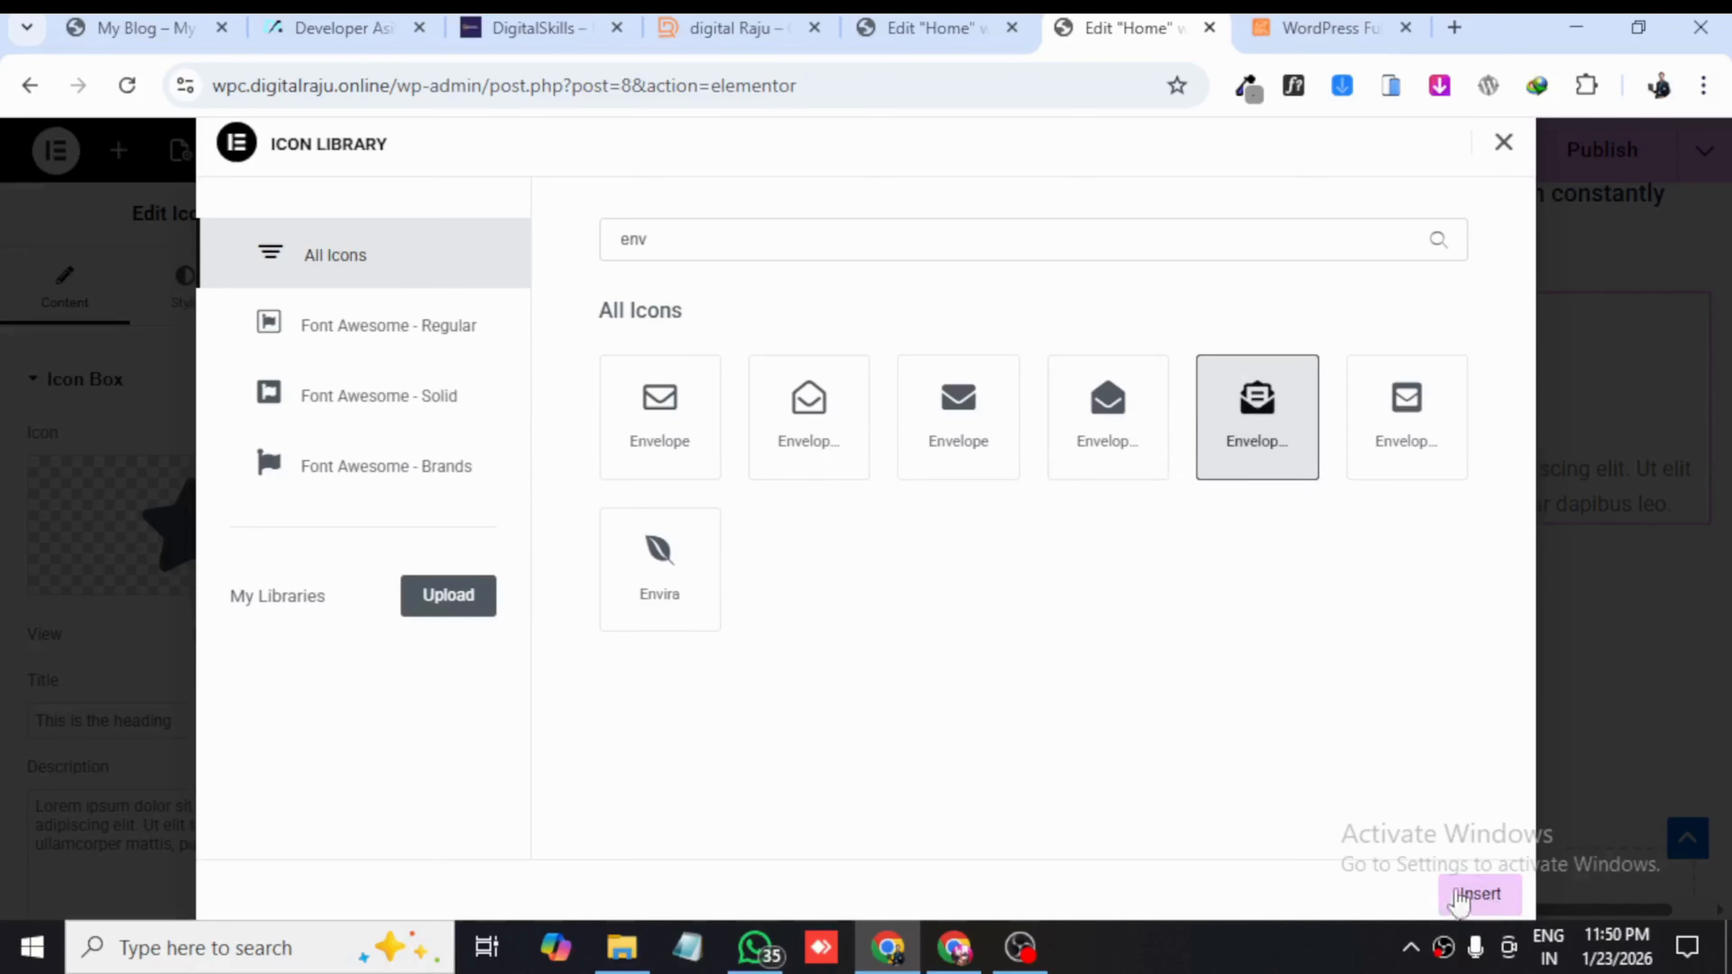
left_click(1481, 895)
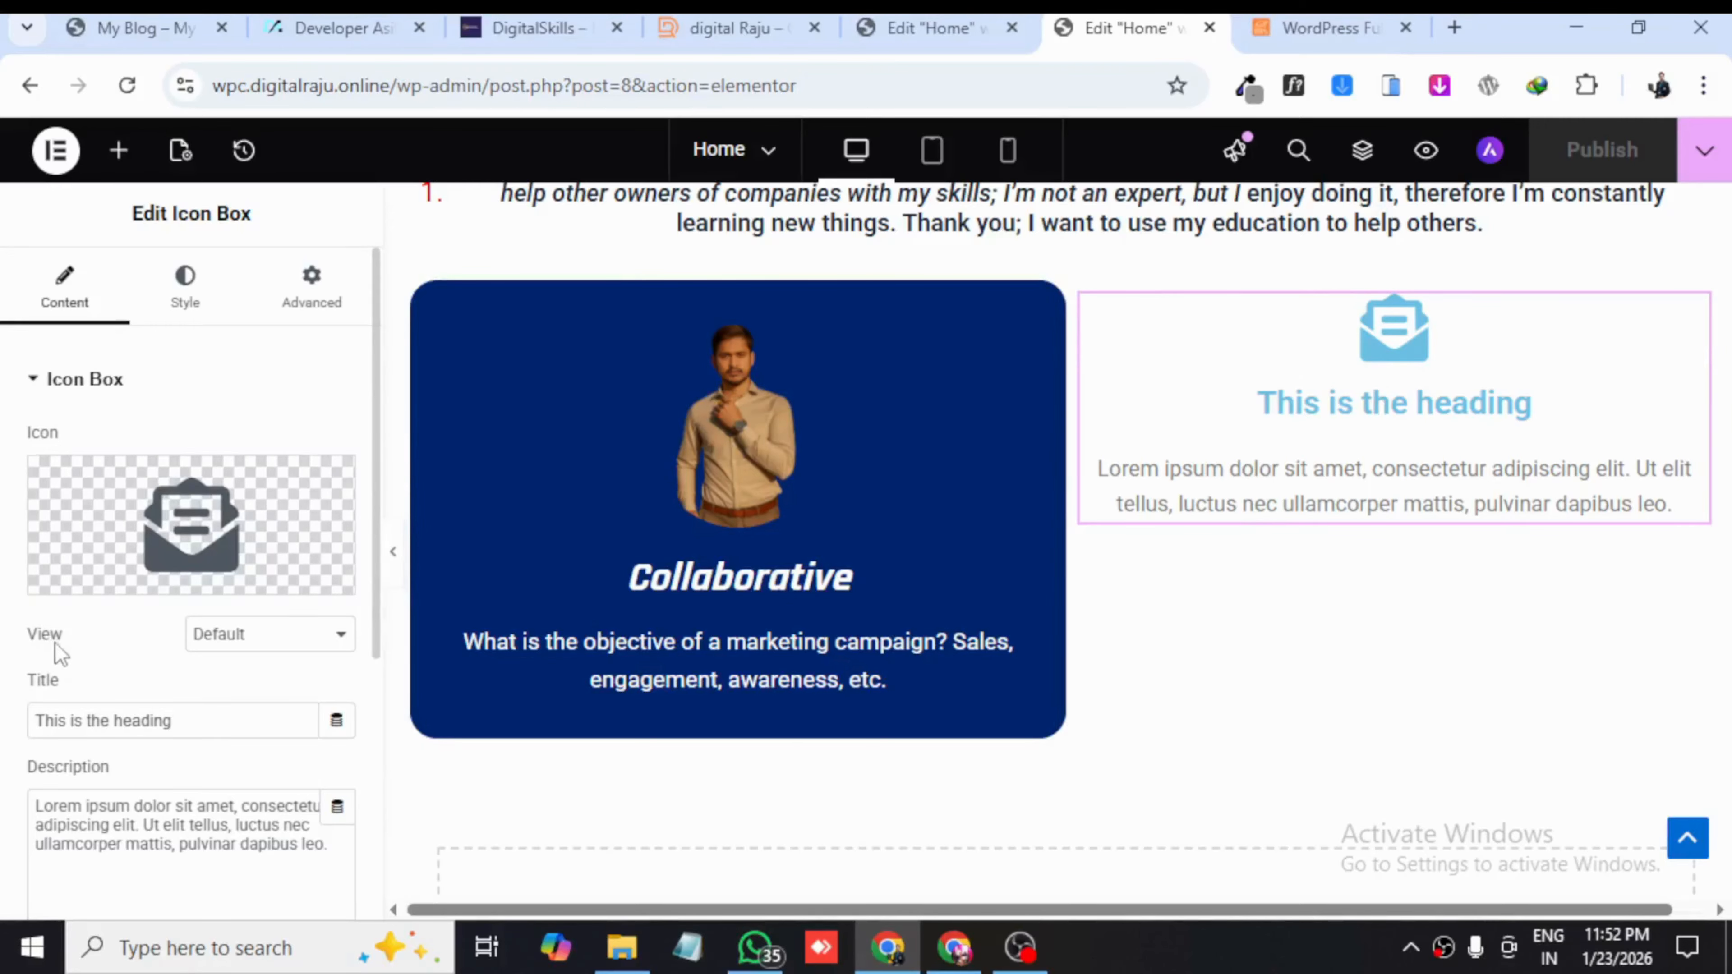
- Set the Icon Box view to Framed, trying the Rounded shape before setting the shape to Circle
left_click(260, 641)
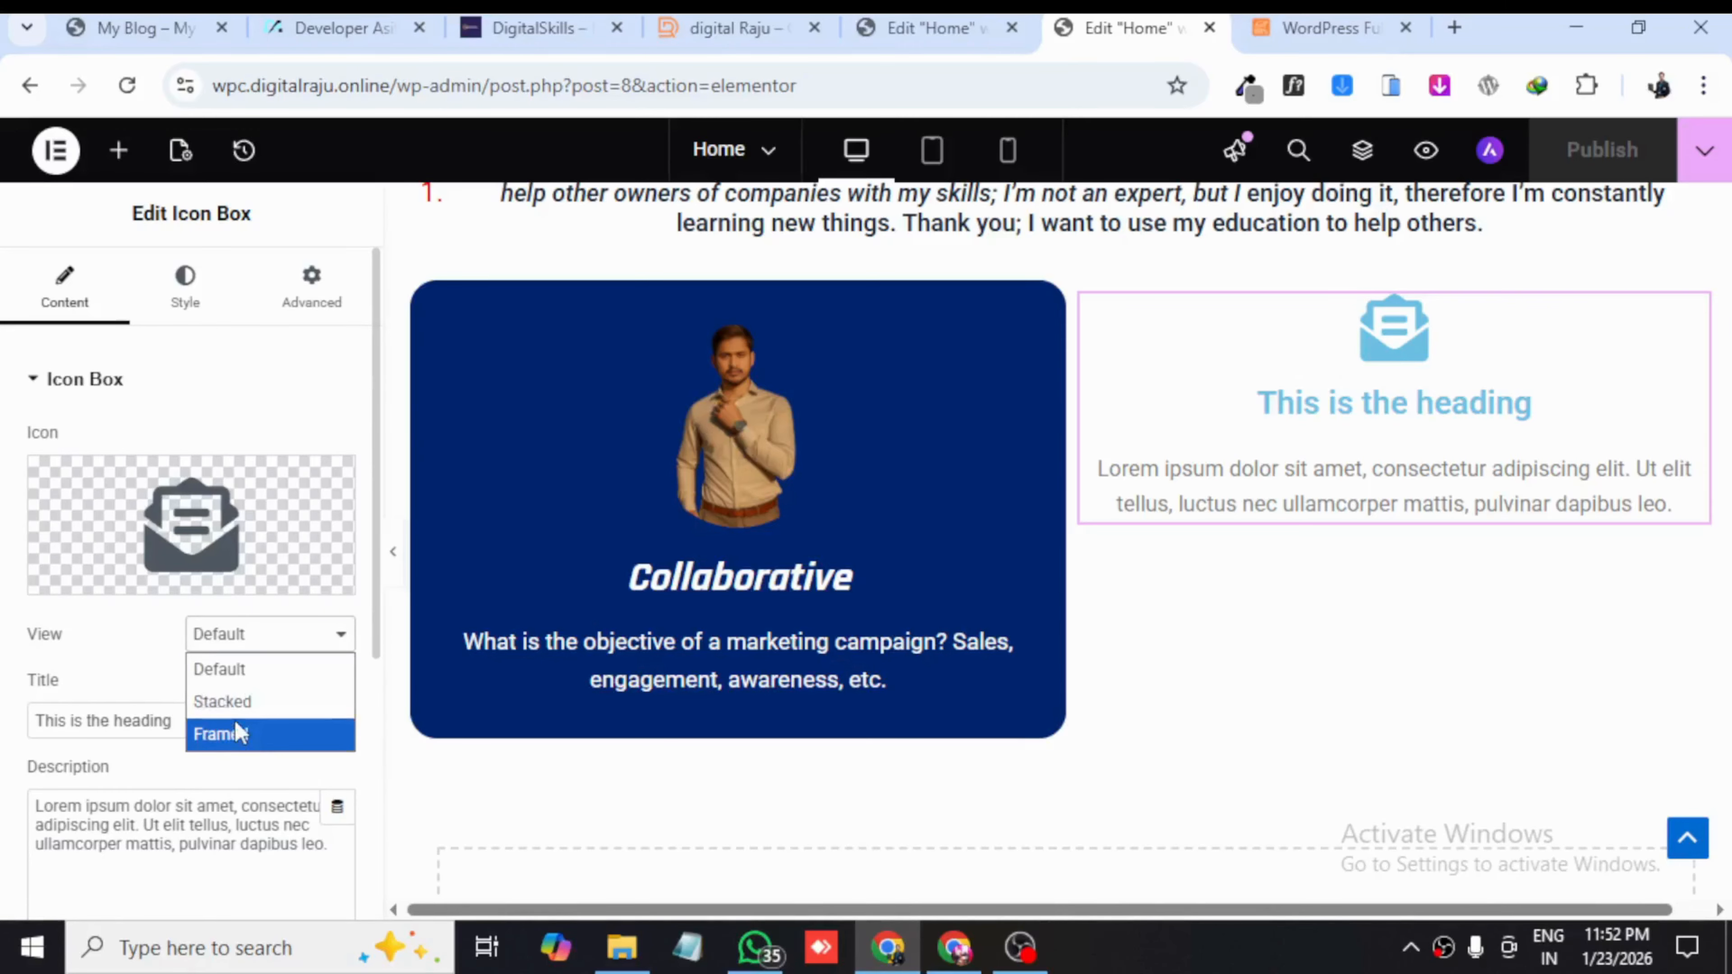
left_click(226, 733)
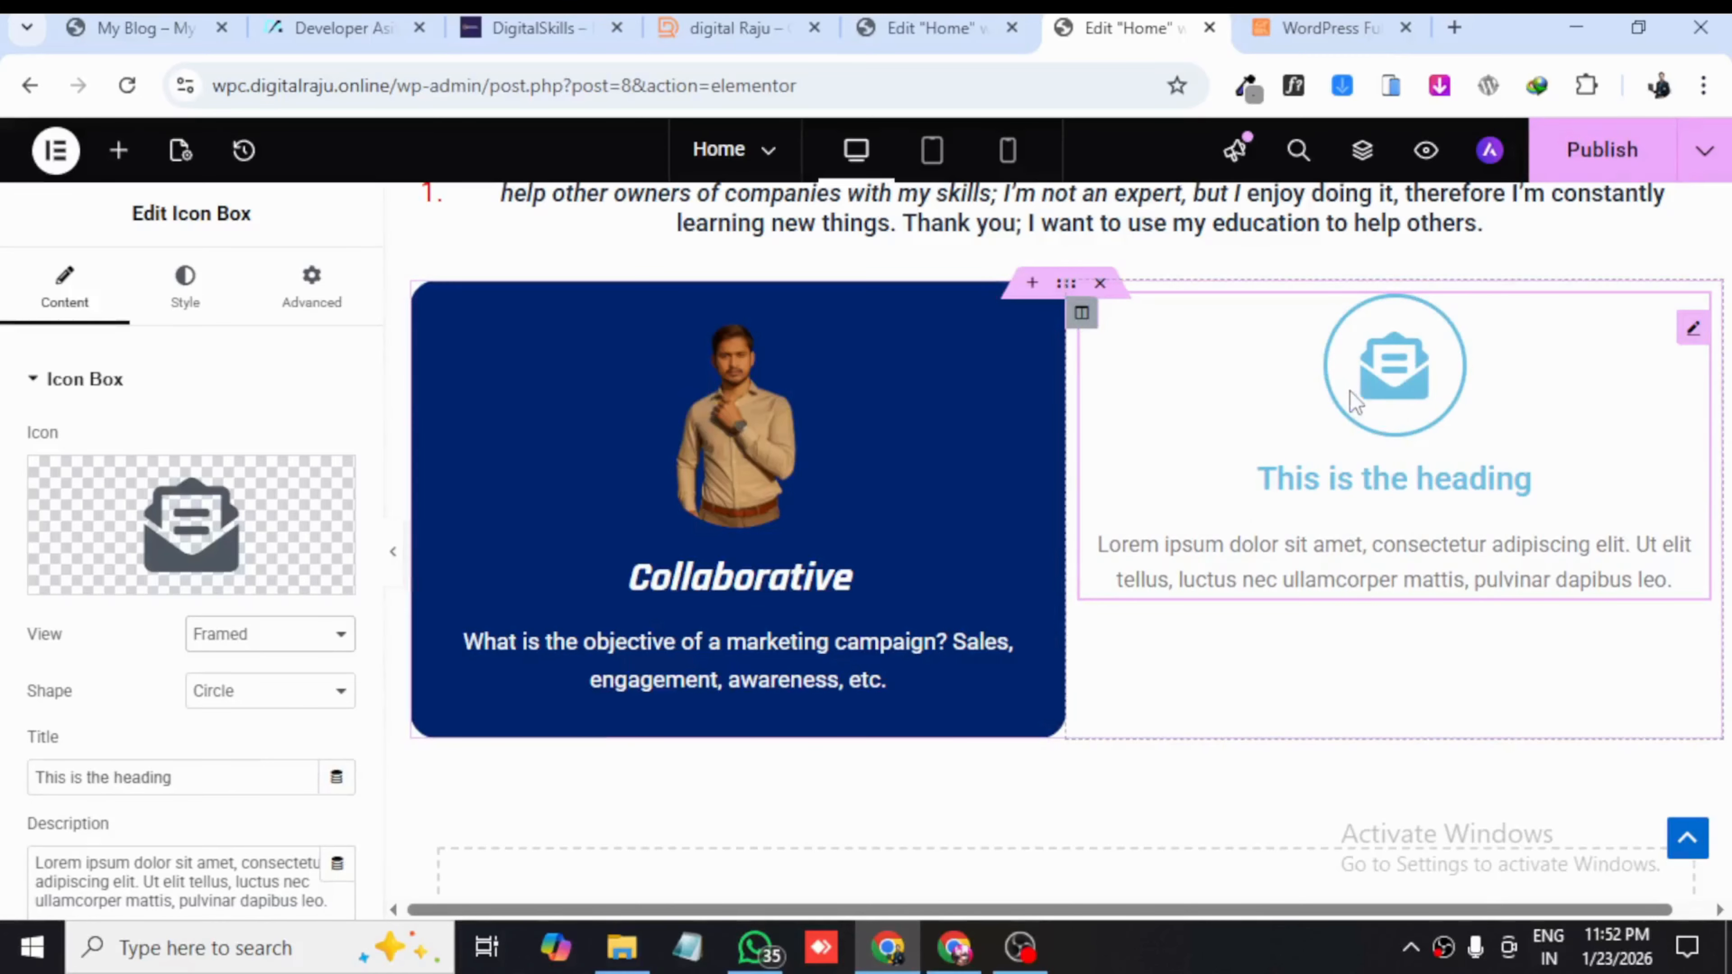
left_click(300, 708)
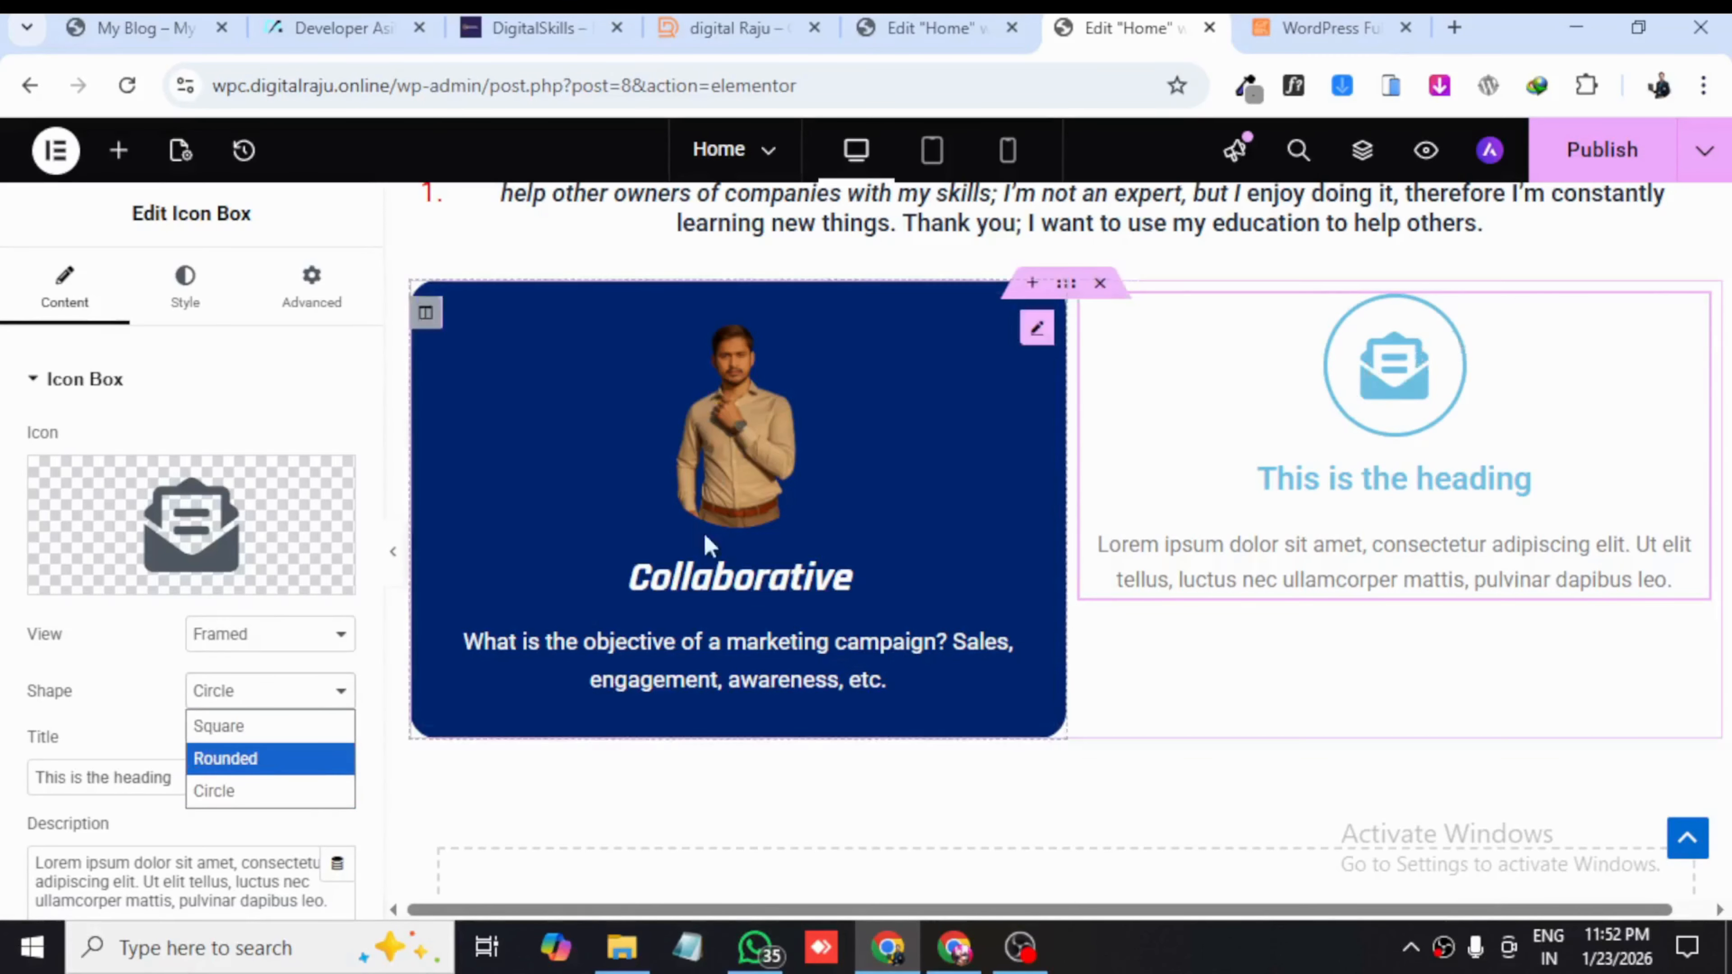
left_click(224, 759)
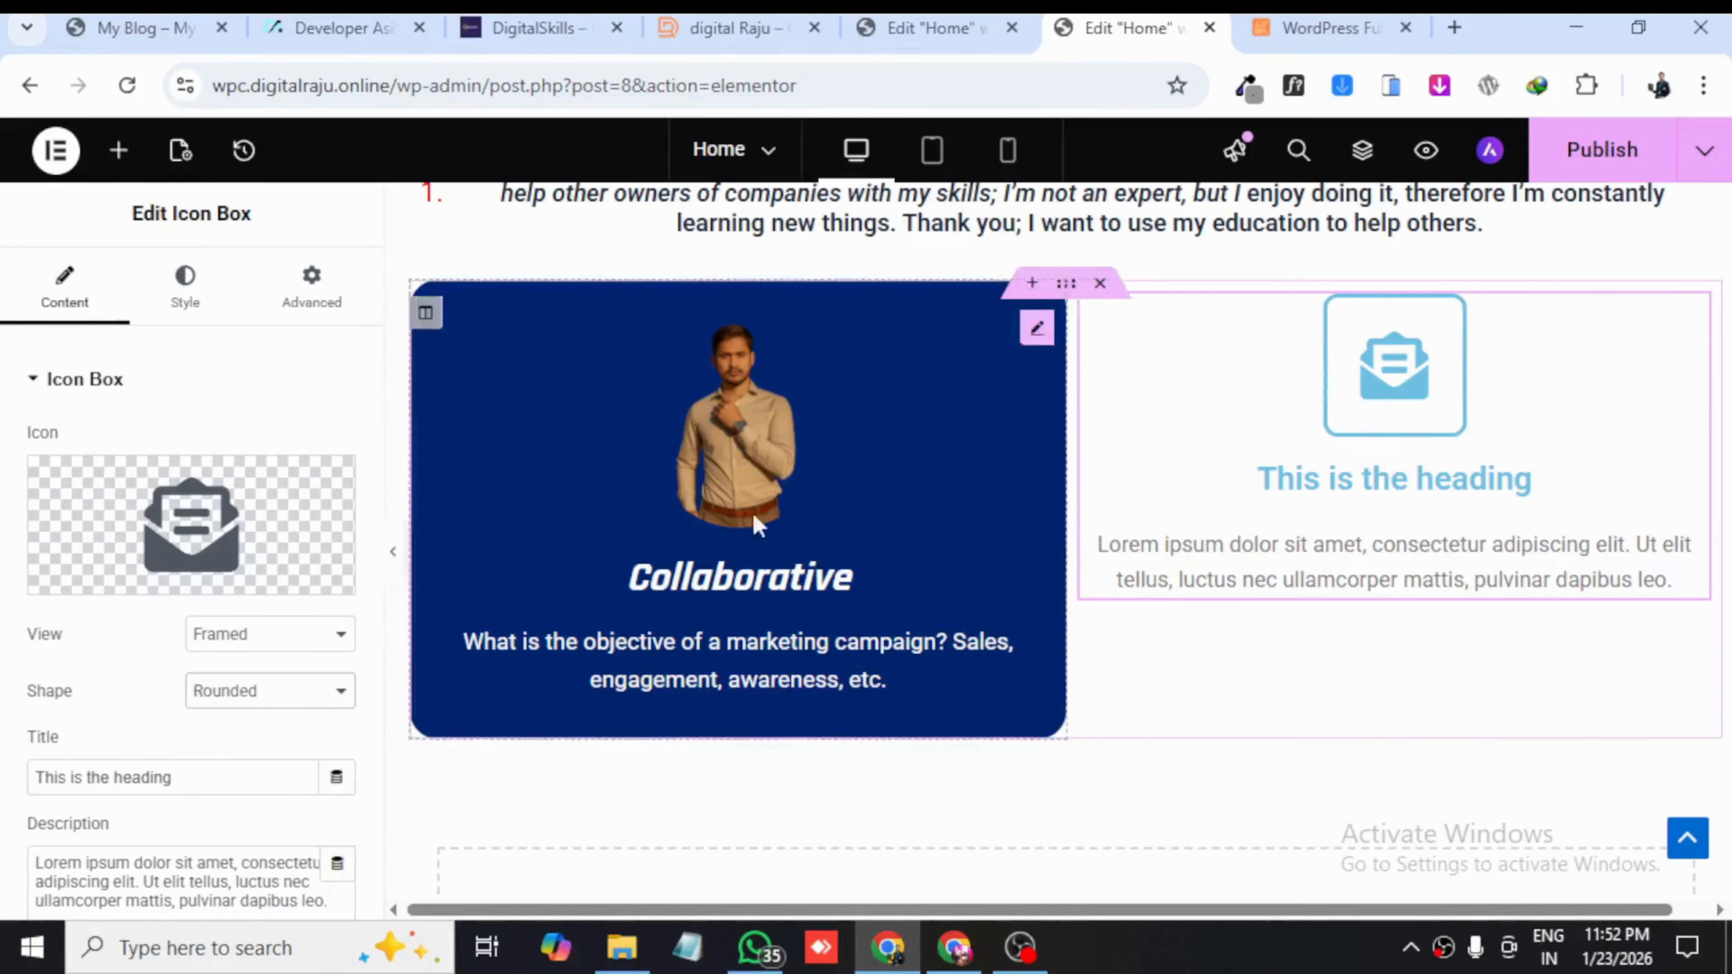
left_click(259, 703)
left_click(221, 790)
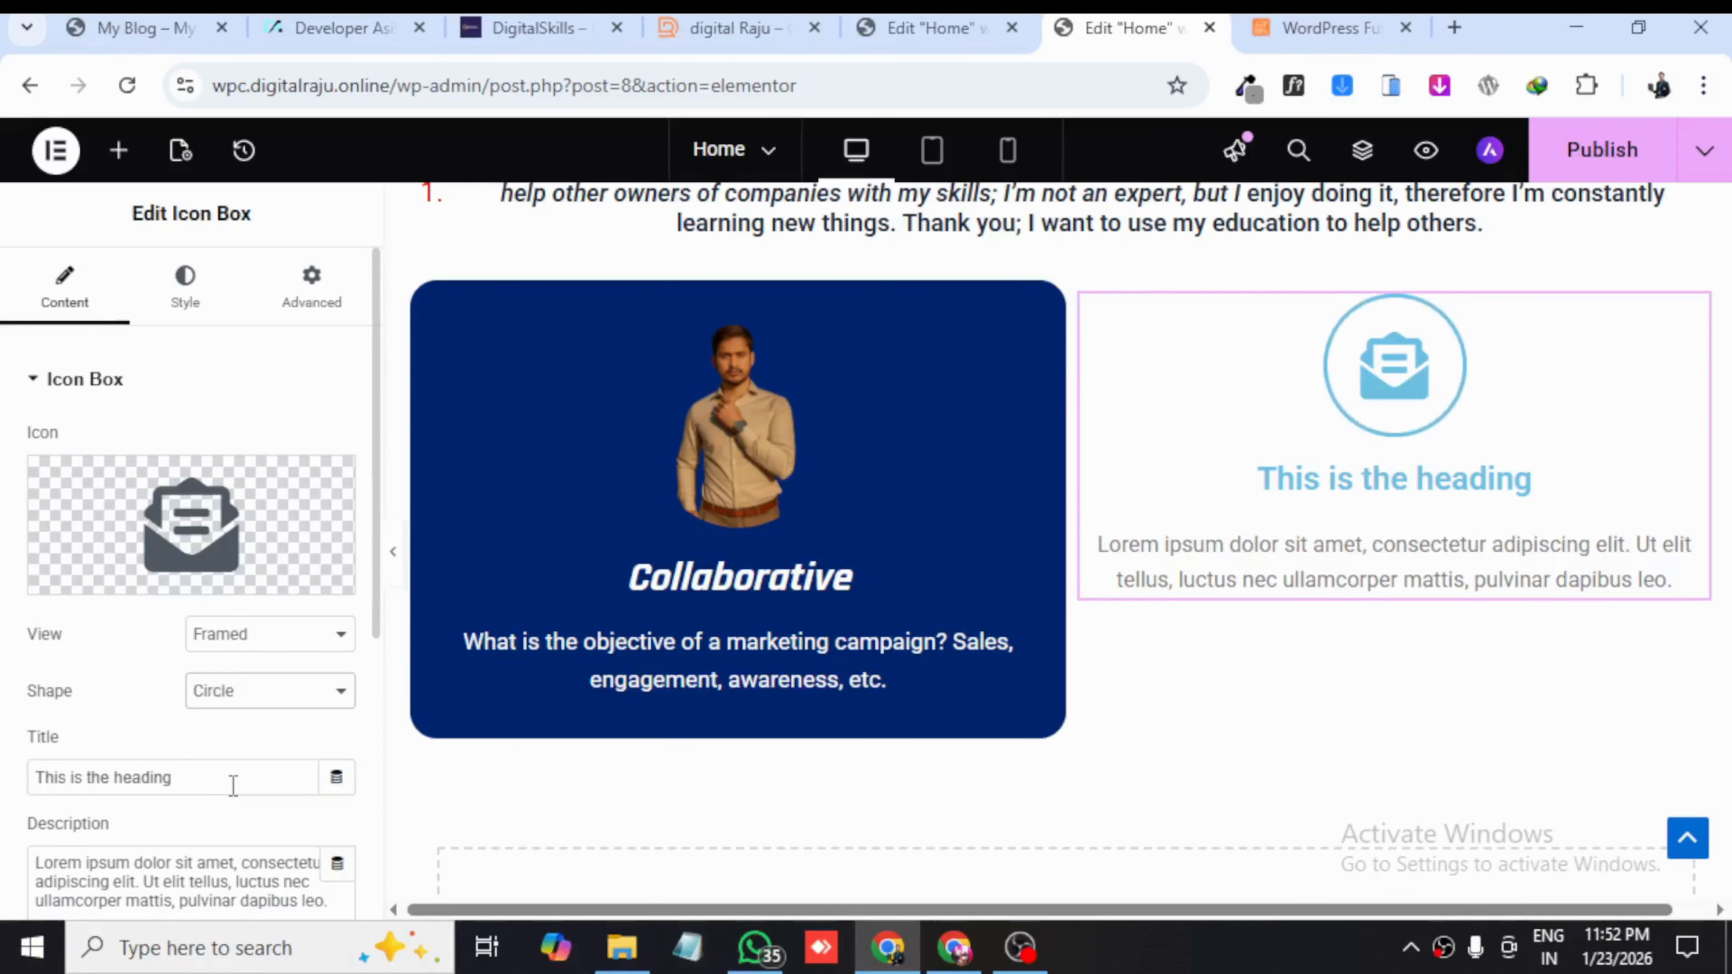
- Copy the heading "Email" from the My Blog page's contact section and use it as the Icon Box title
scroll(46, 706, "down", 2)
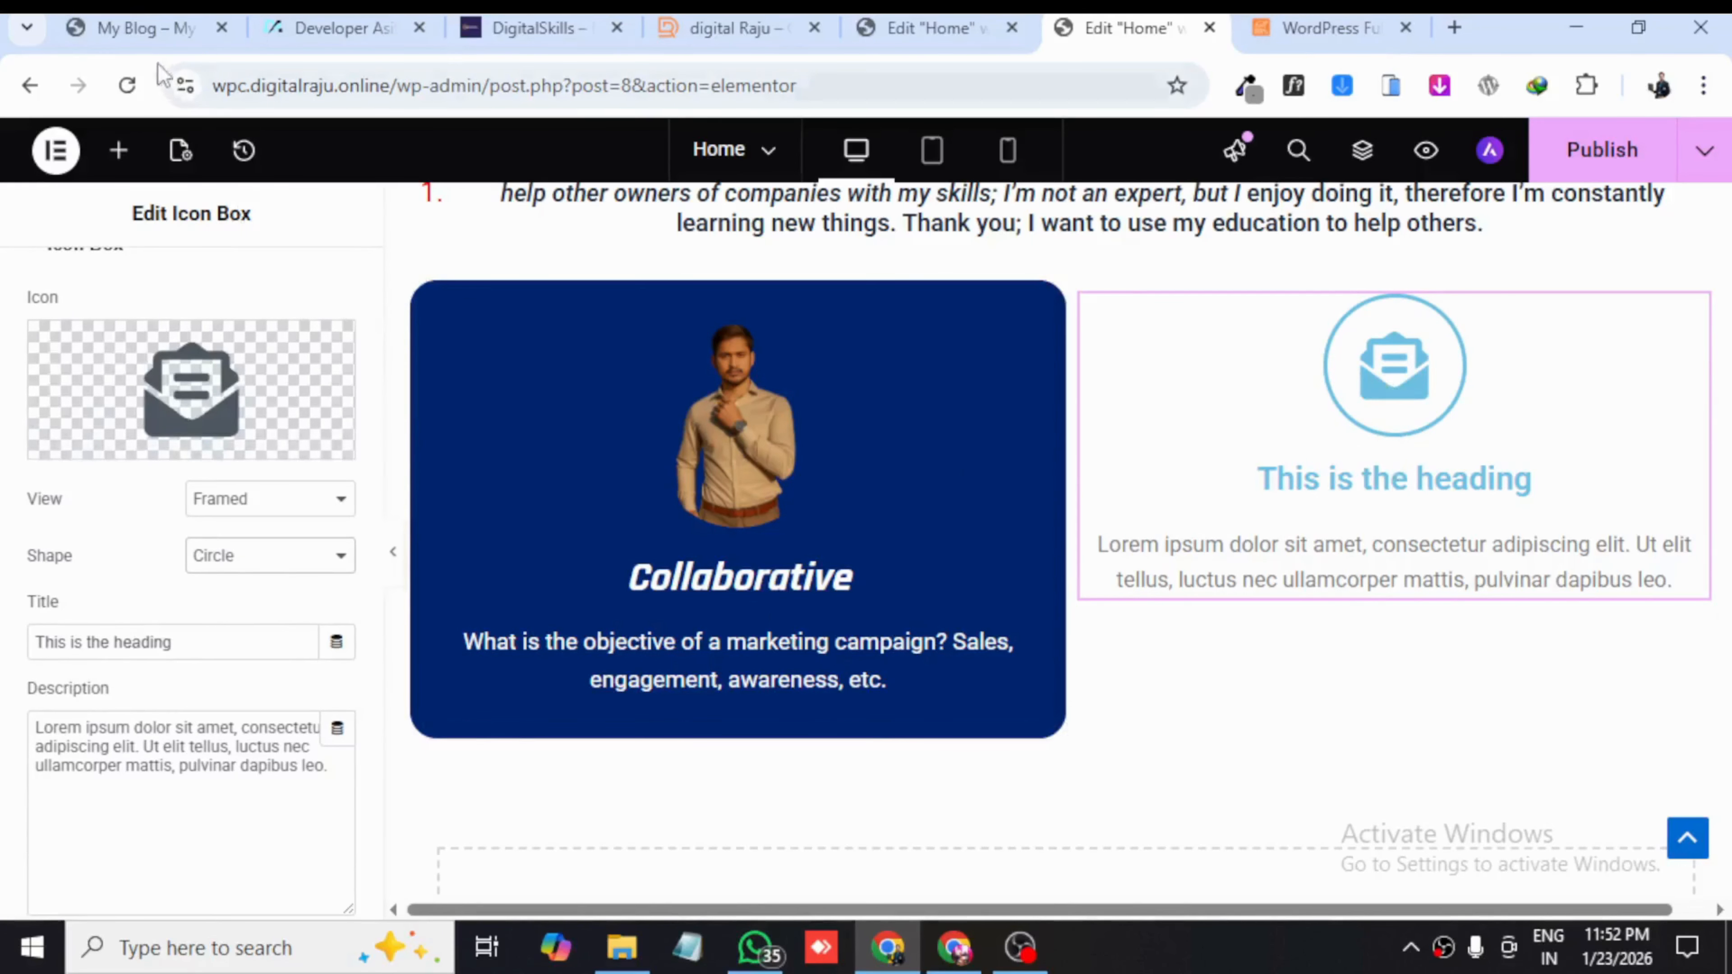
left_click(140, 28)
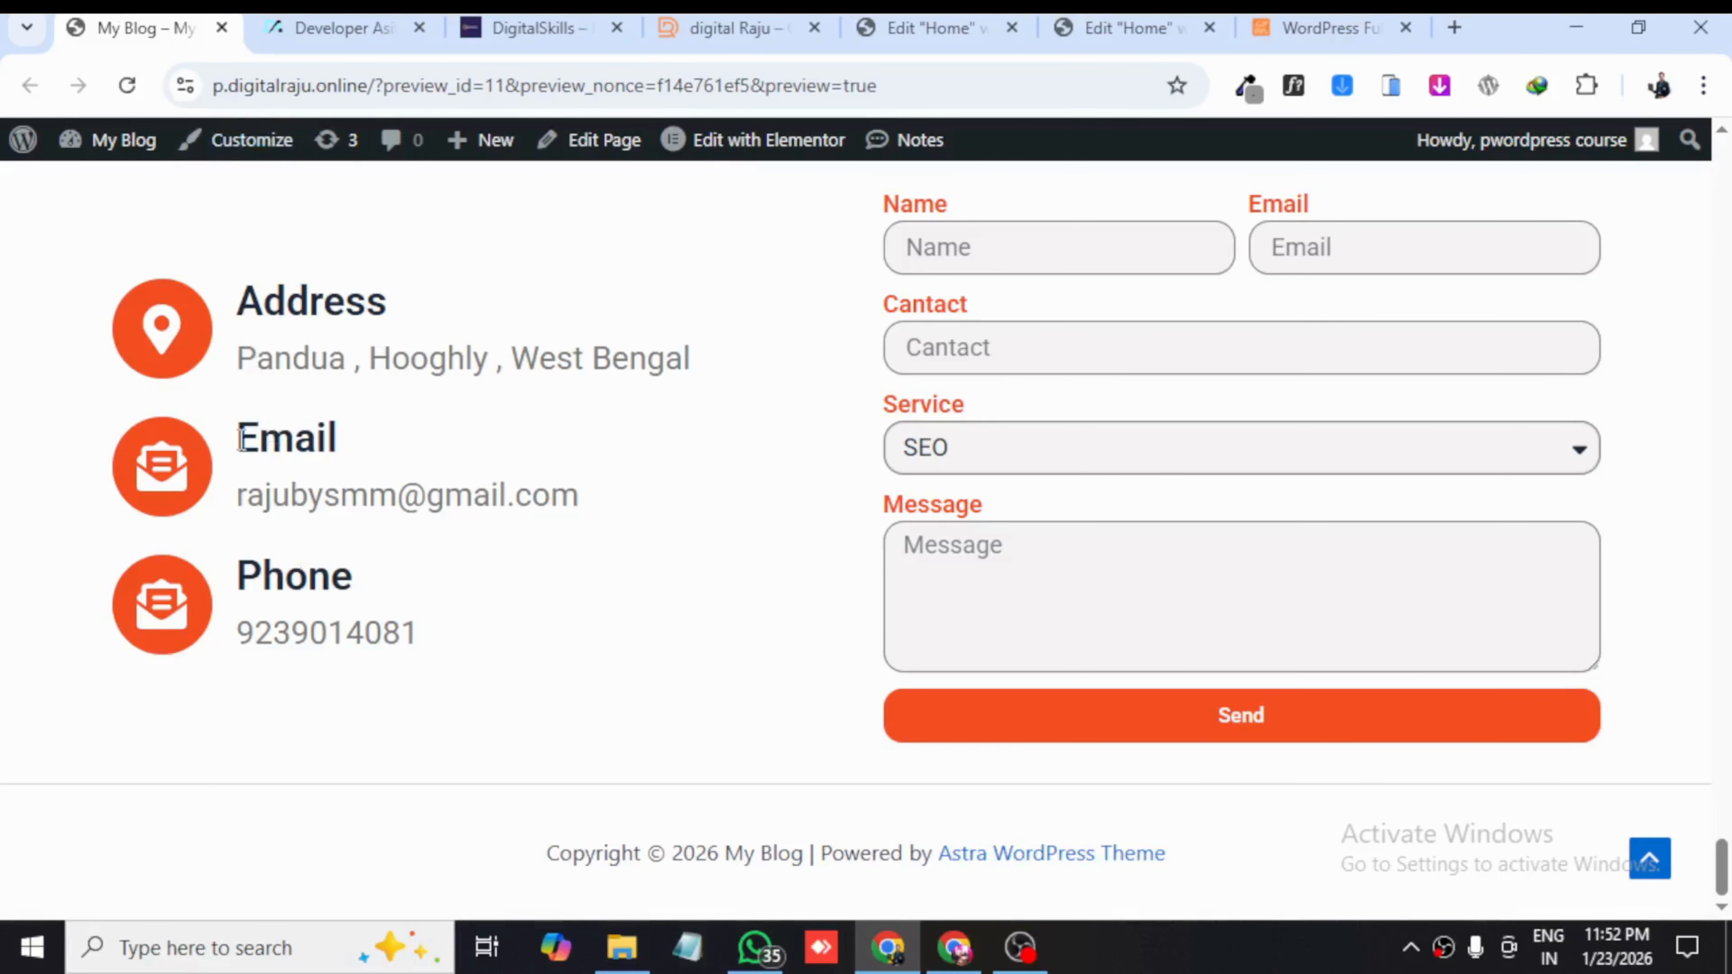
left_click_drag(240, 436, 344, 447)
right_click(348, 449)
left_click(382, 470)
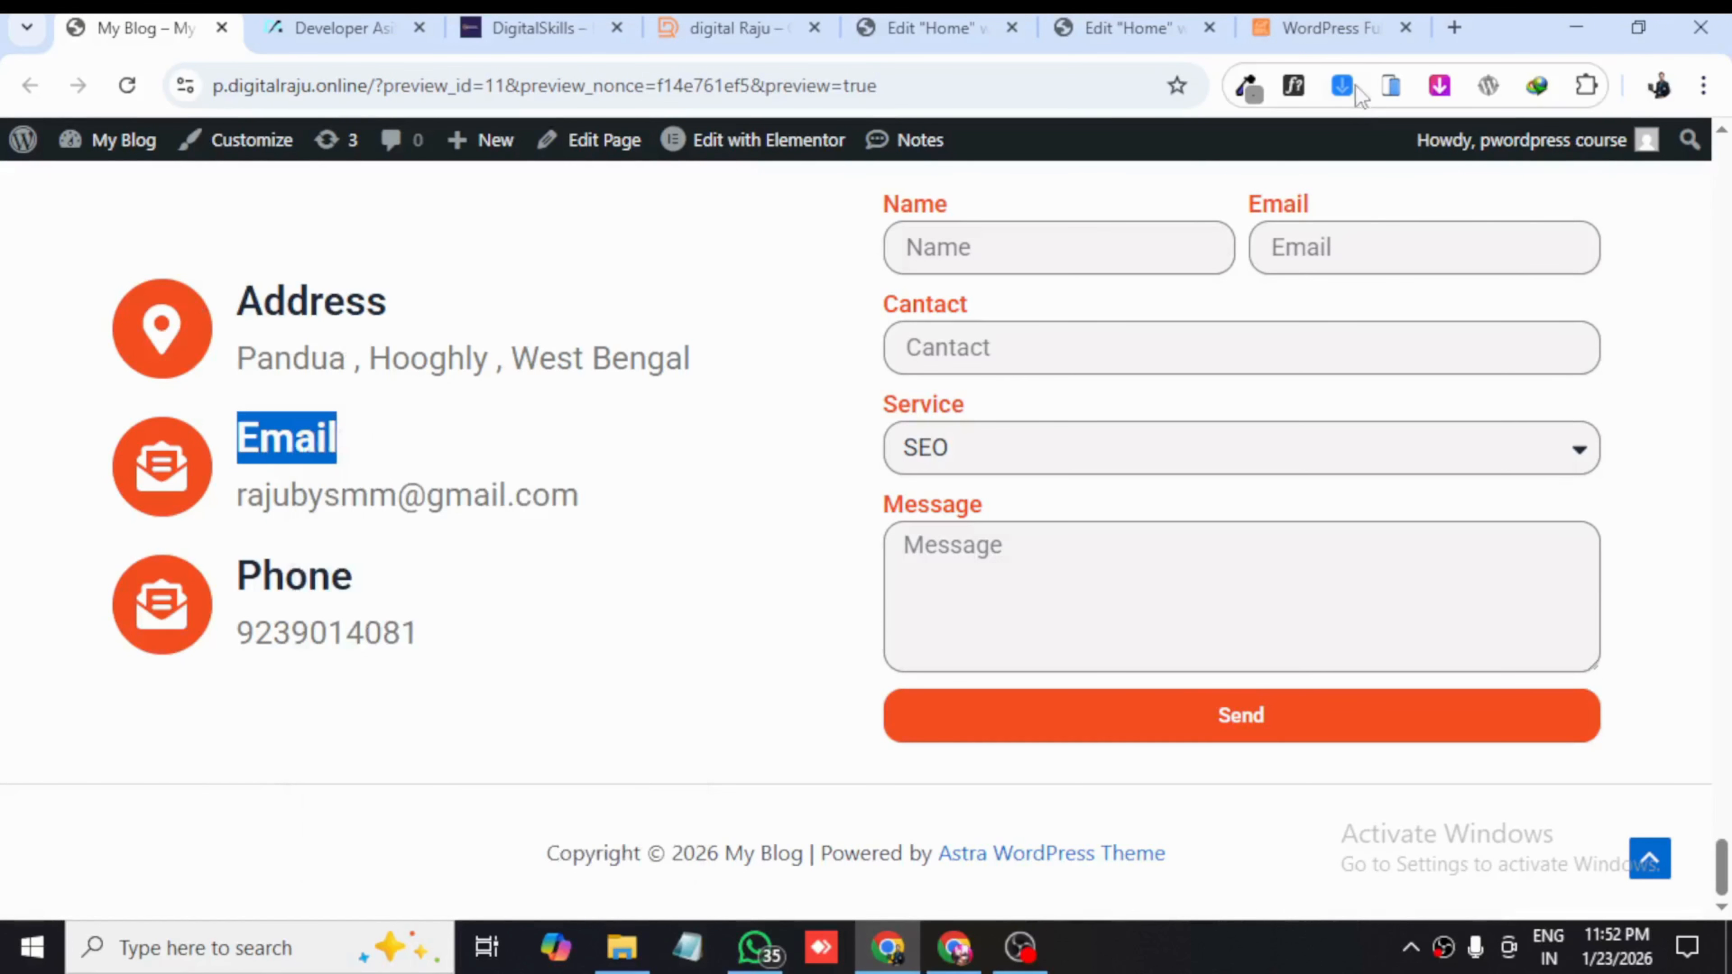
left_click(1340, 28)
left_click(1118, 28)
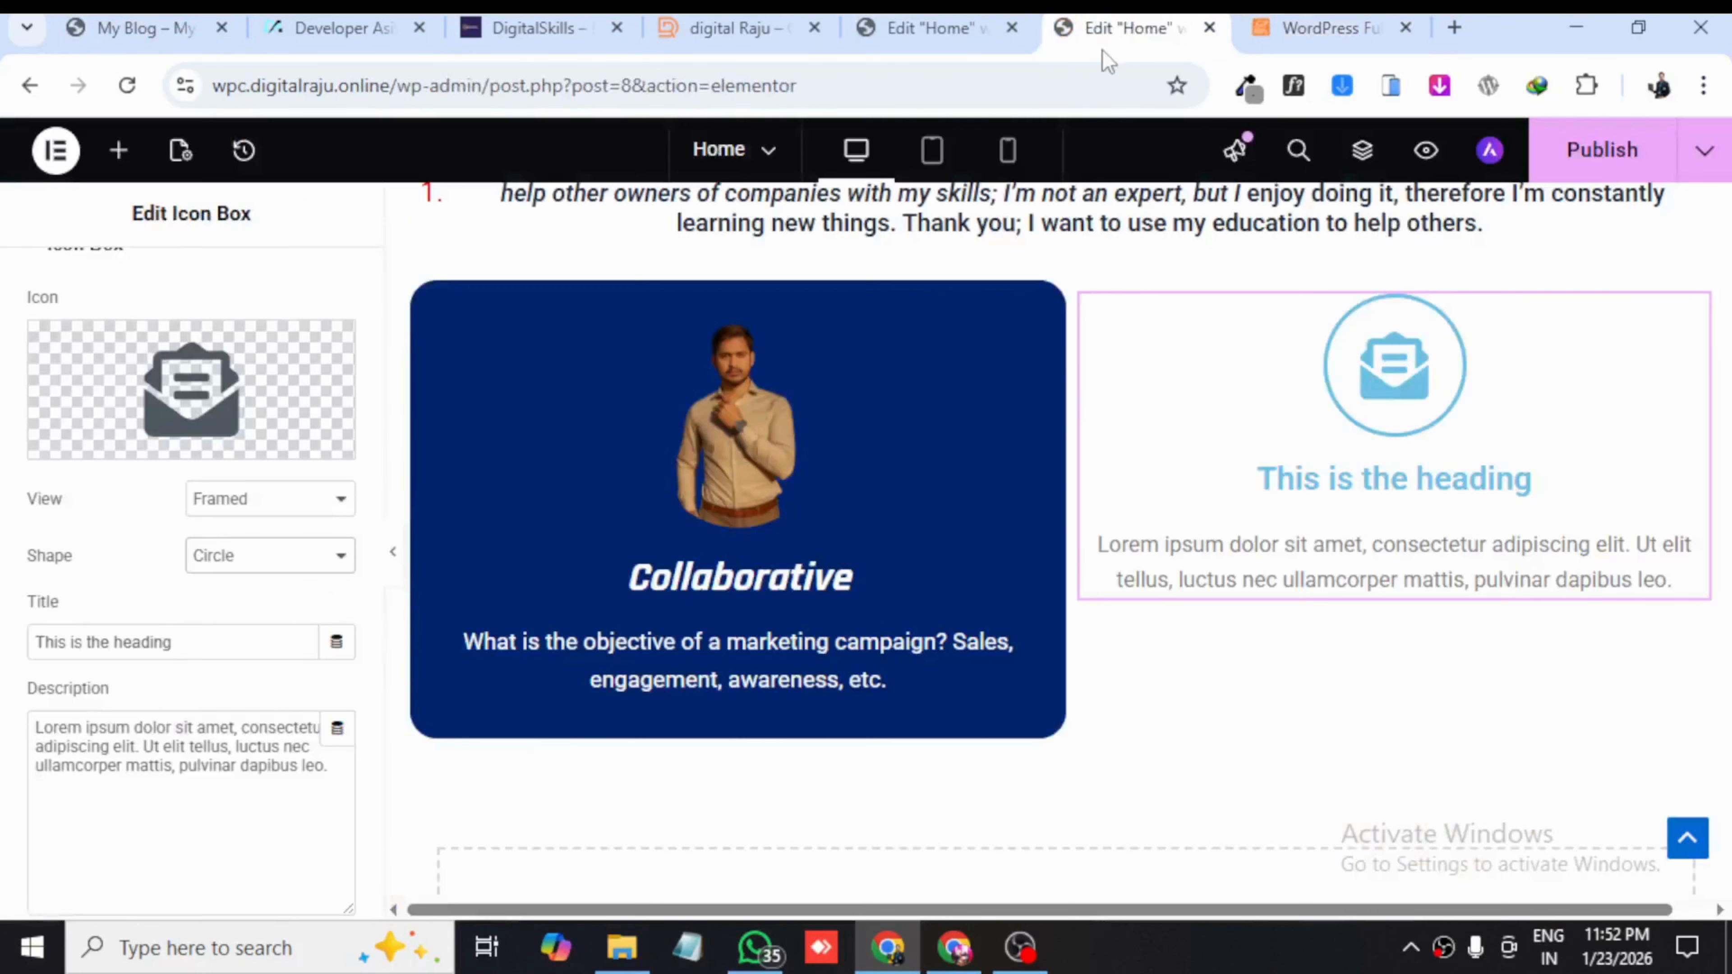
left_click_drag(224, 642, 6, 679)
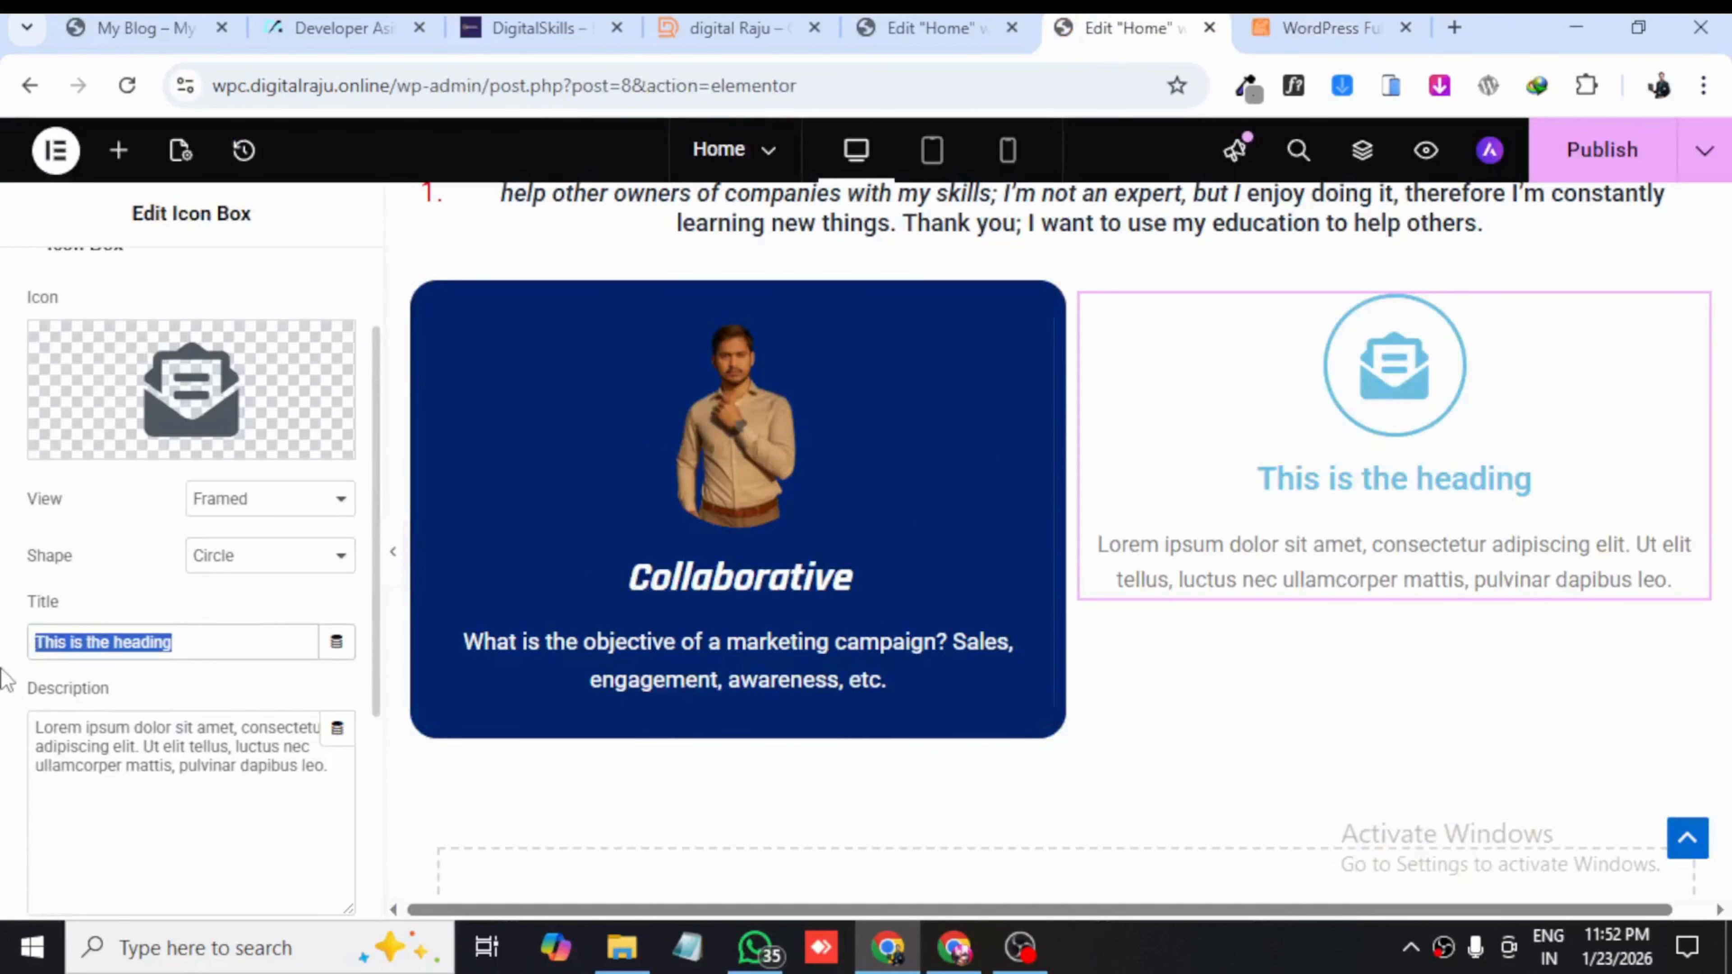
key("ctrl+v")
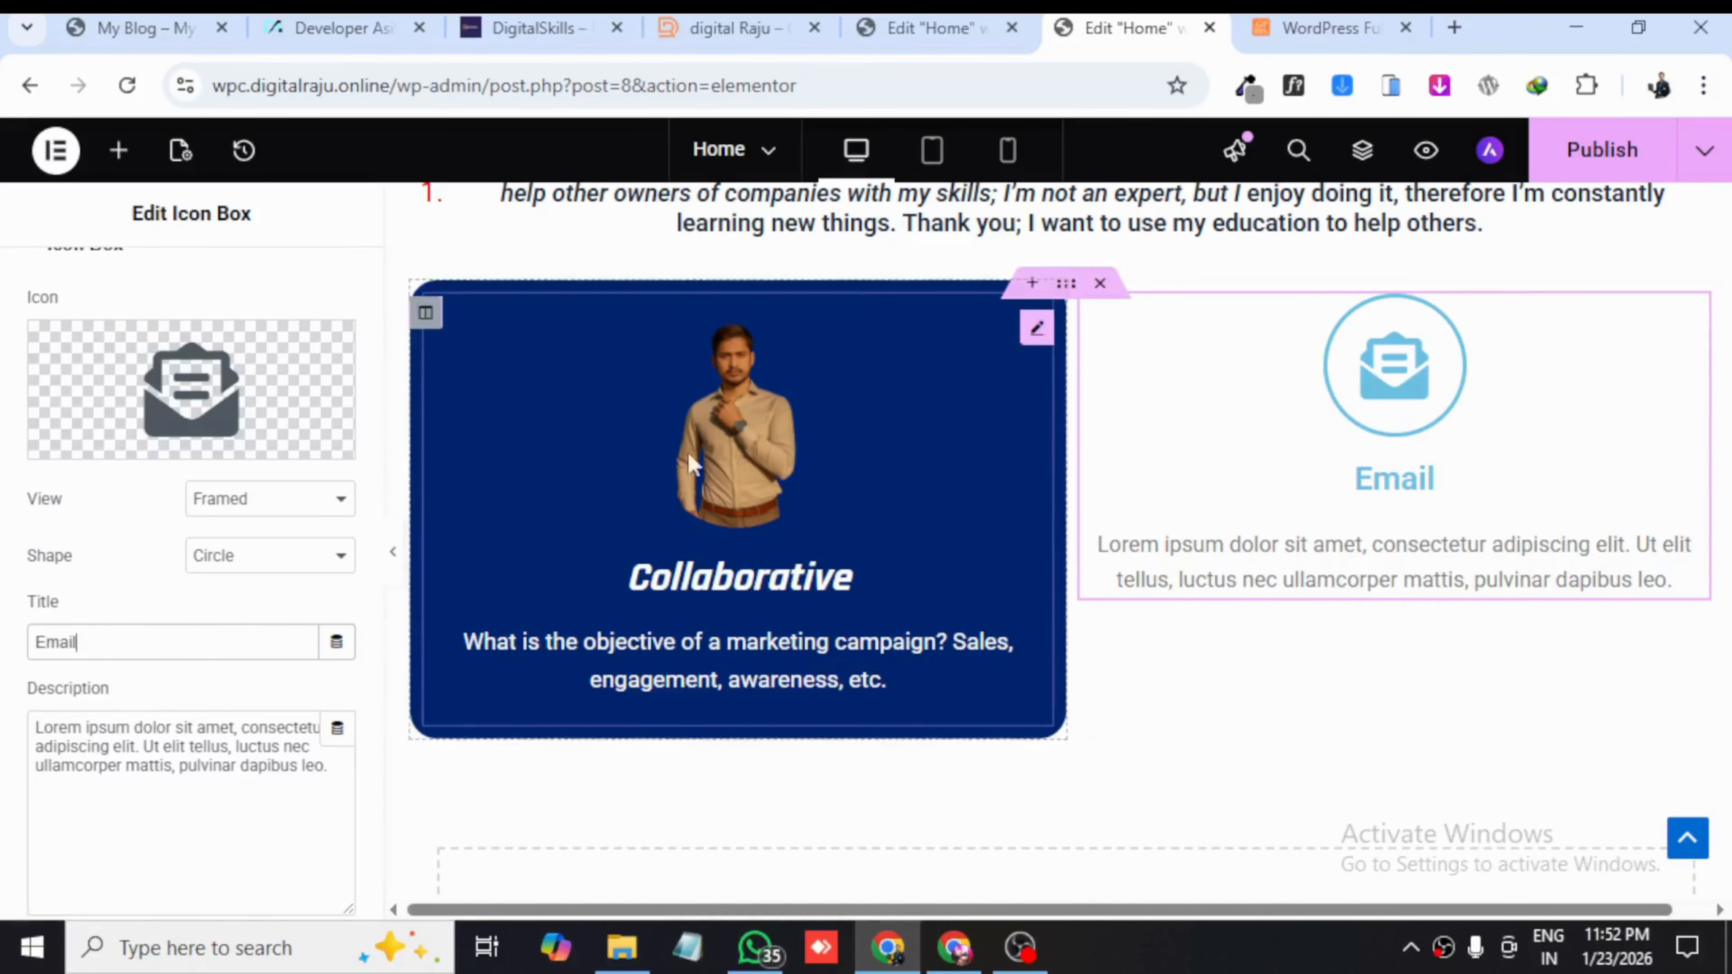
- Copy the e-mail address from the My Blog page's contact section and replace the Icon Box's placeholder description with it
left_click(110, 20)
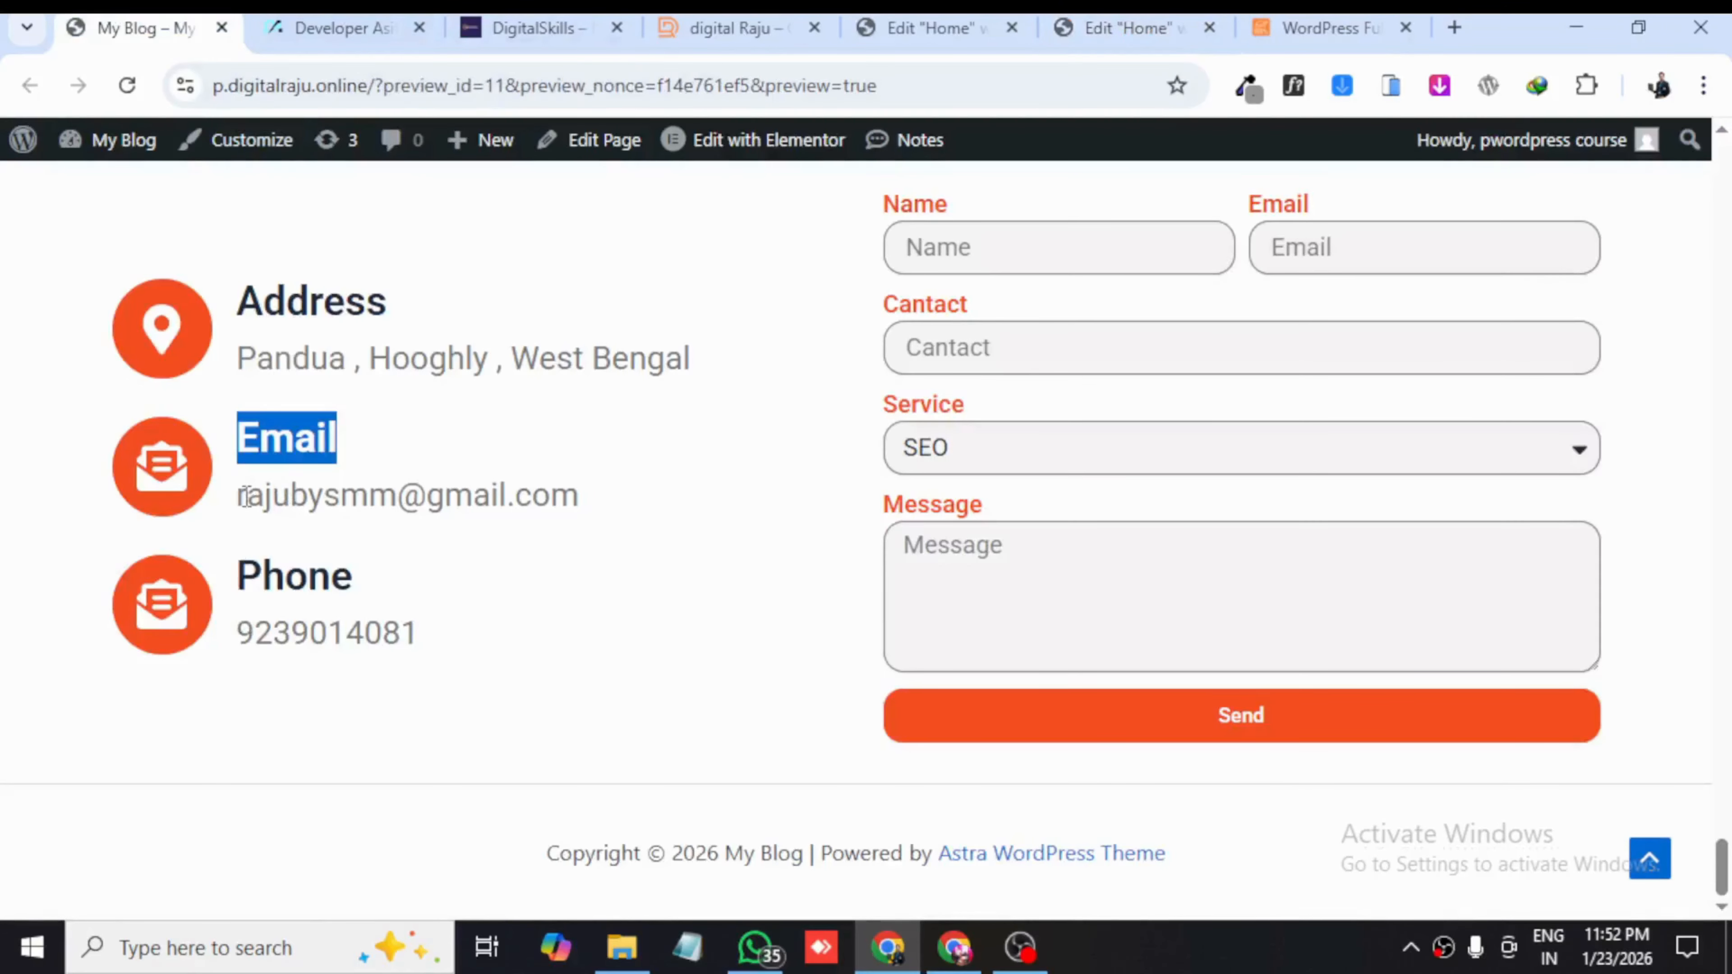
left_click_drag(234, 506, 580, 495)
right_click(497, 496)
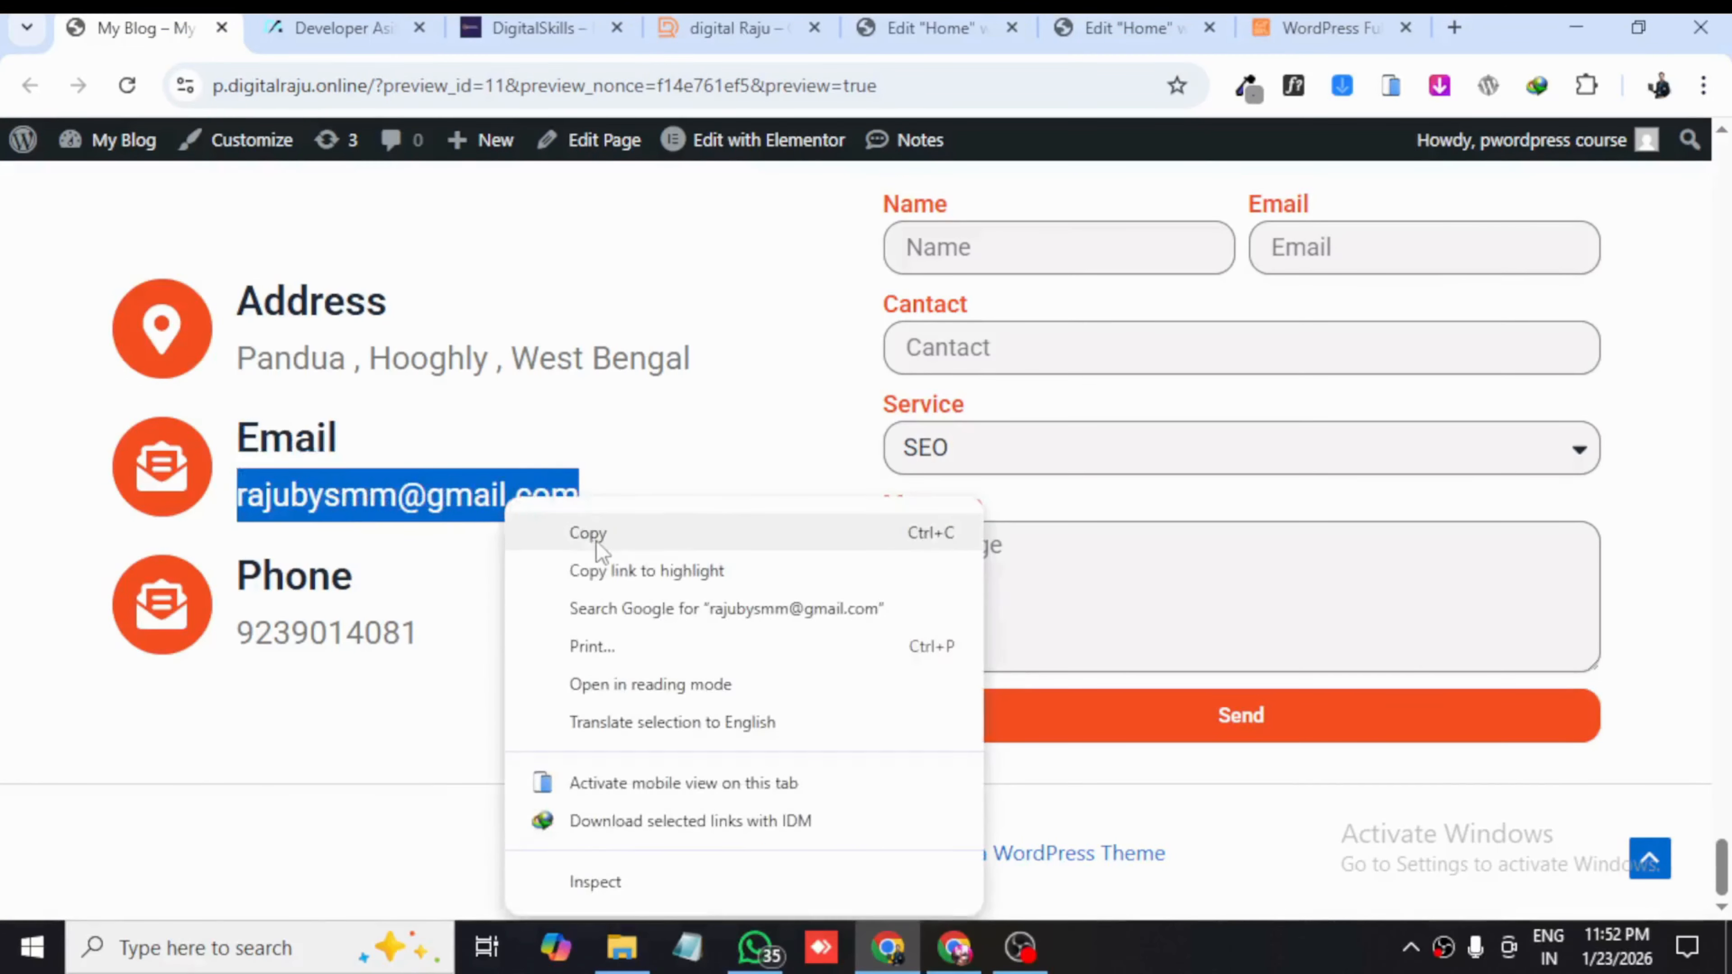
left_click(532, 534)
left_click(1348, 27)
left_click(1125, 28)
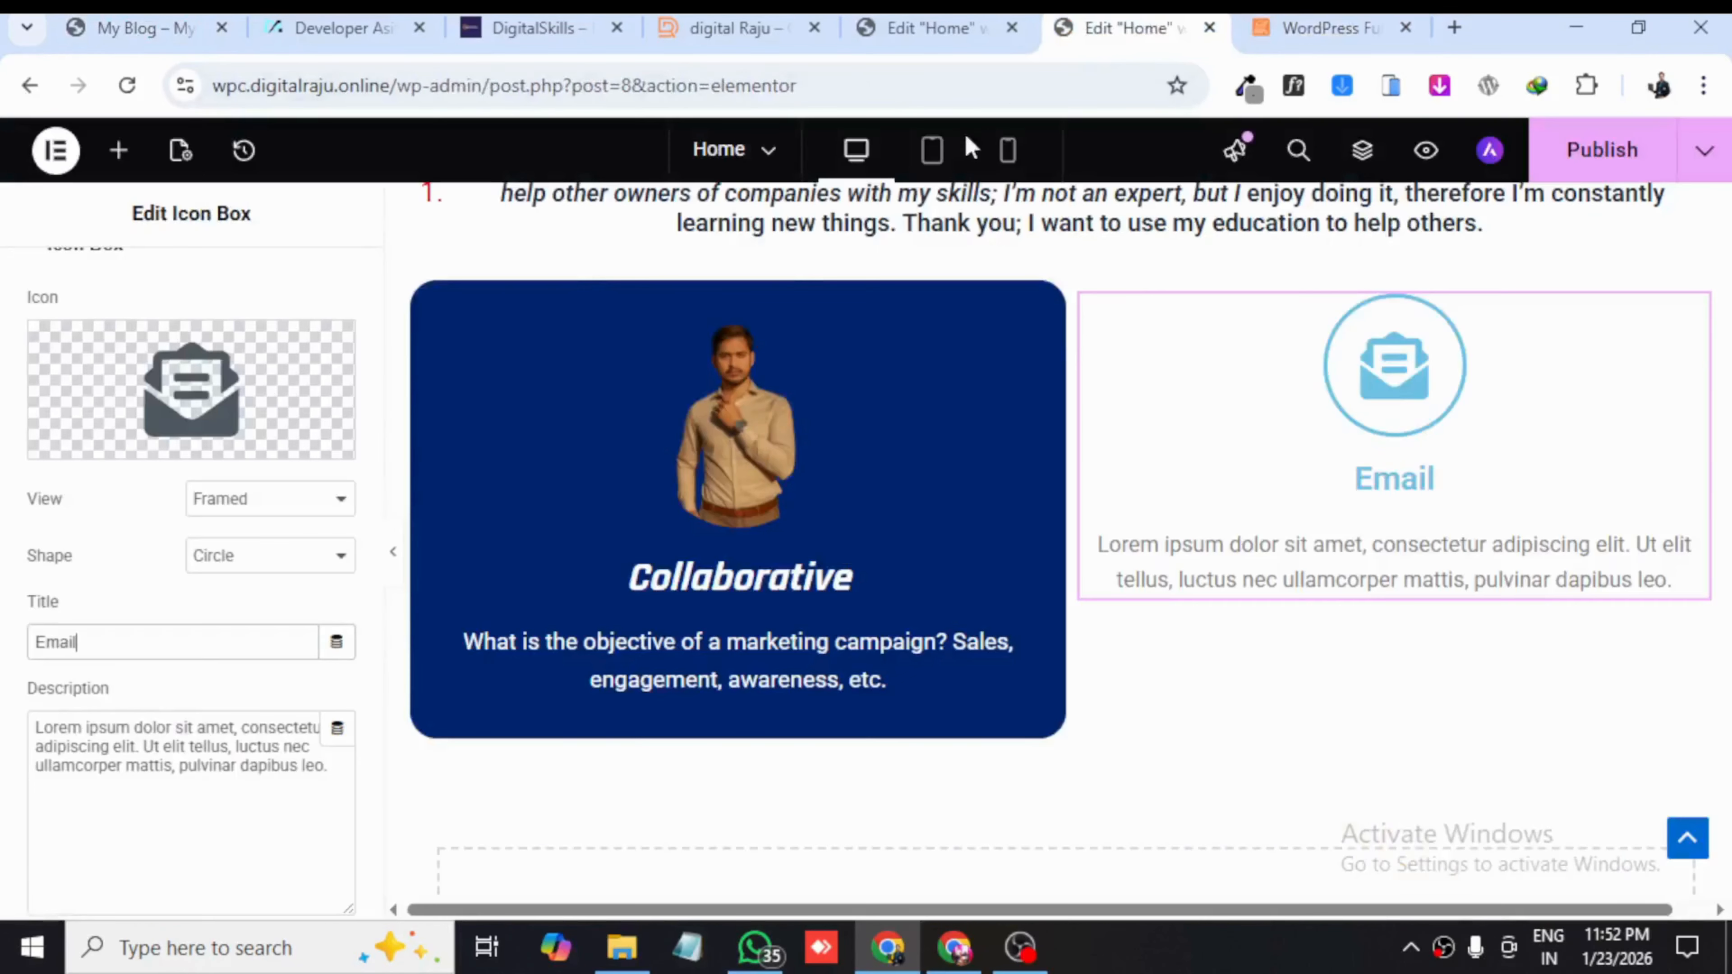
left_click_drag(43, 725, 338, 780)
key("BackSpace")
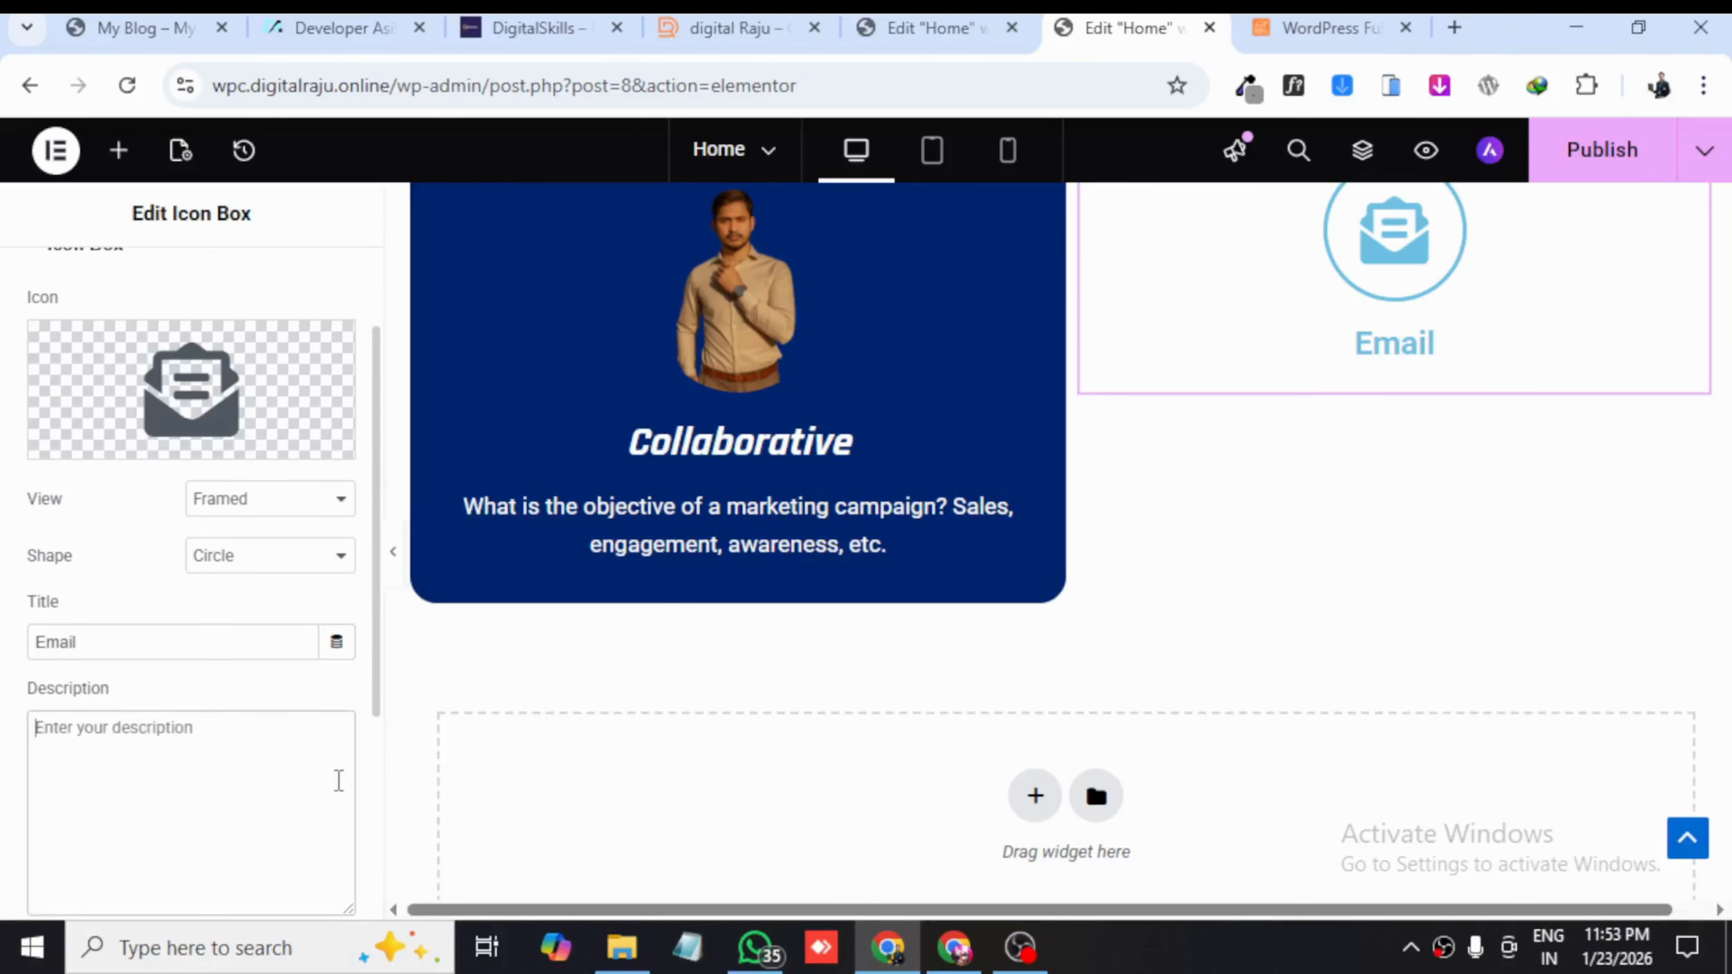
key("ctrl+v")
left_click(253, 696)
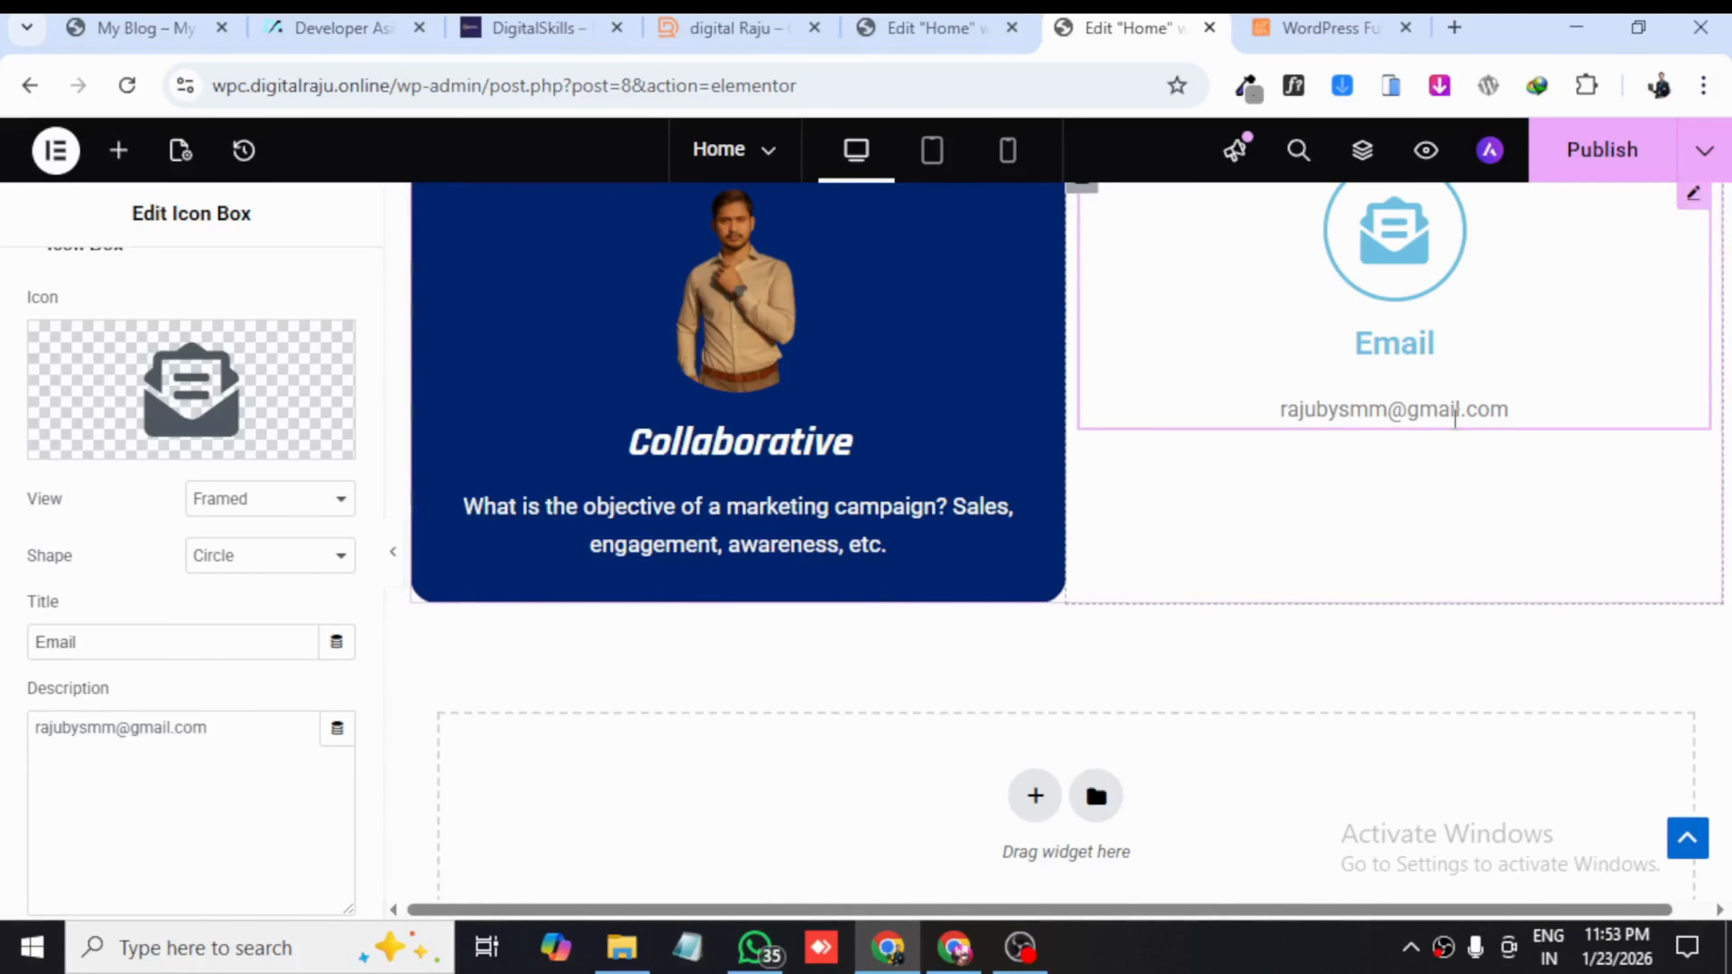
scroll(139, 699, "up", 2)
scroll(68, 656, "down", 2)
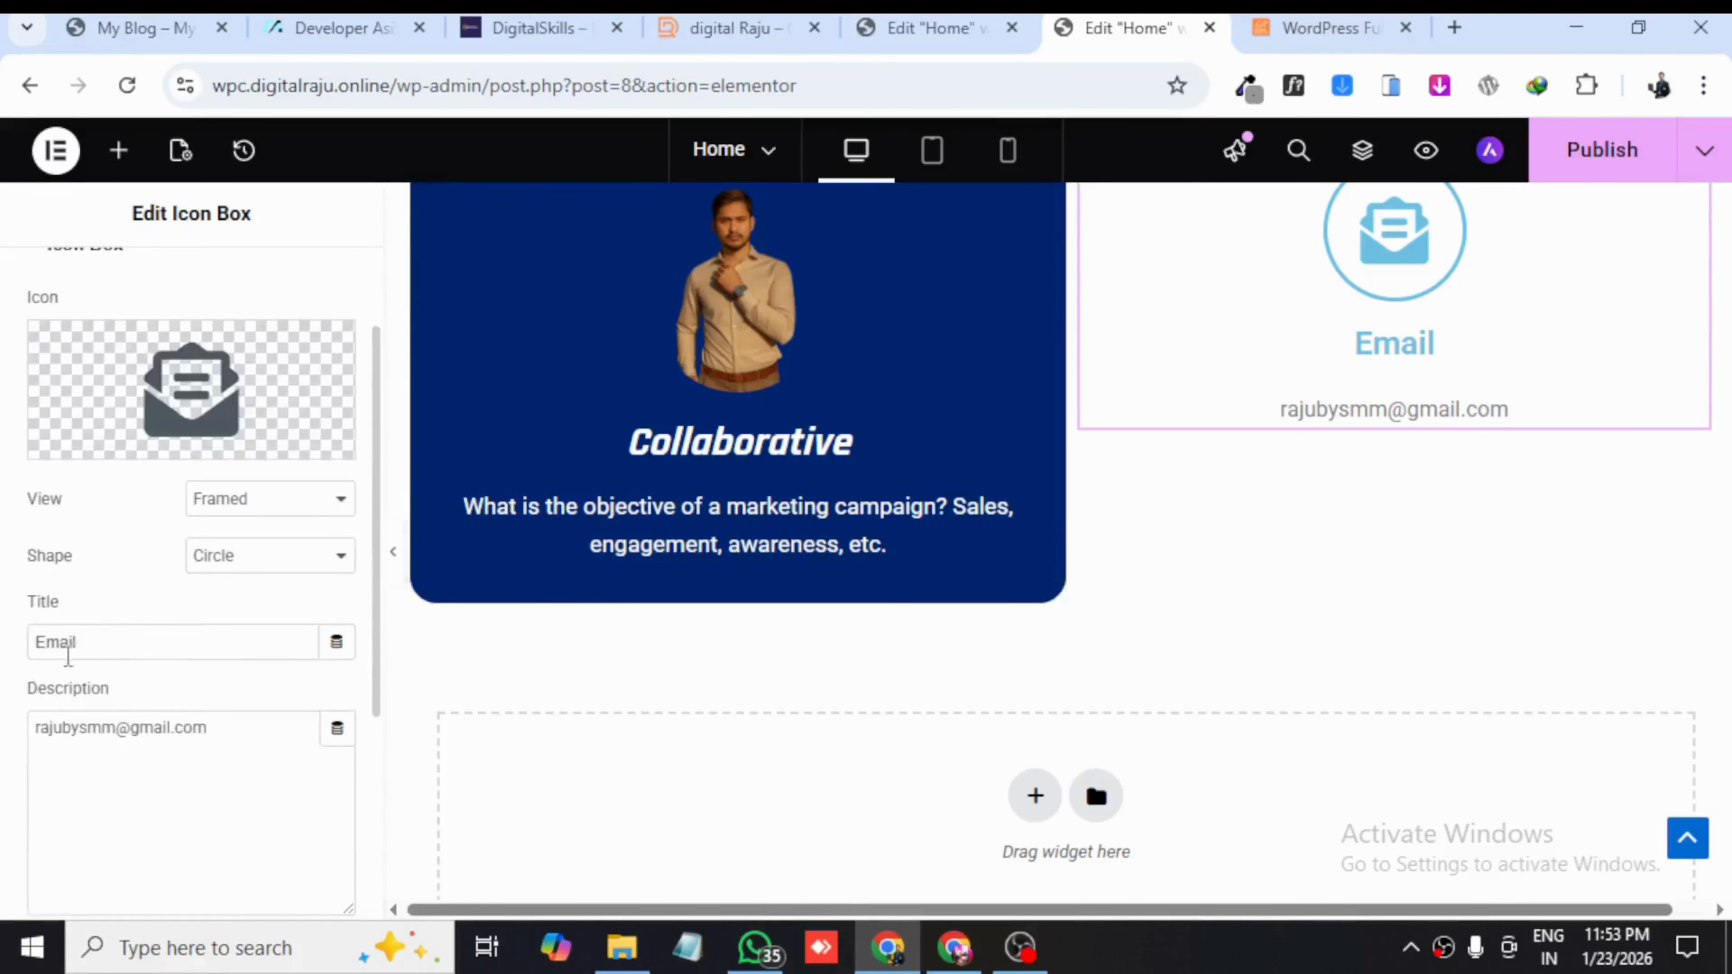
scroll(112, 658, "up", 2)
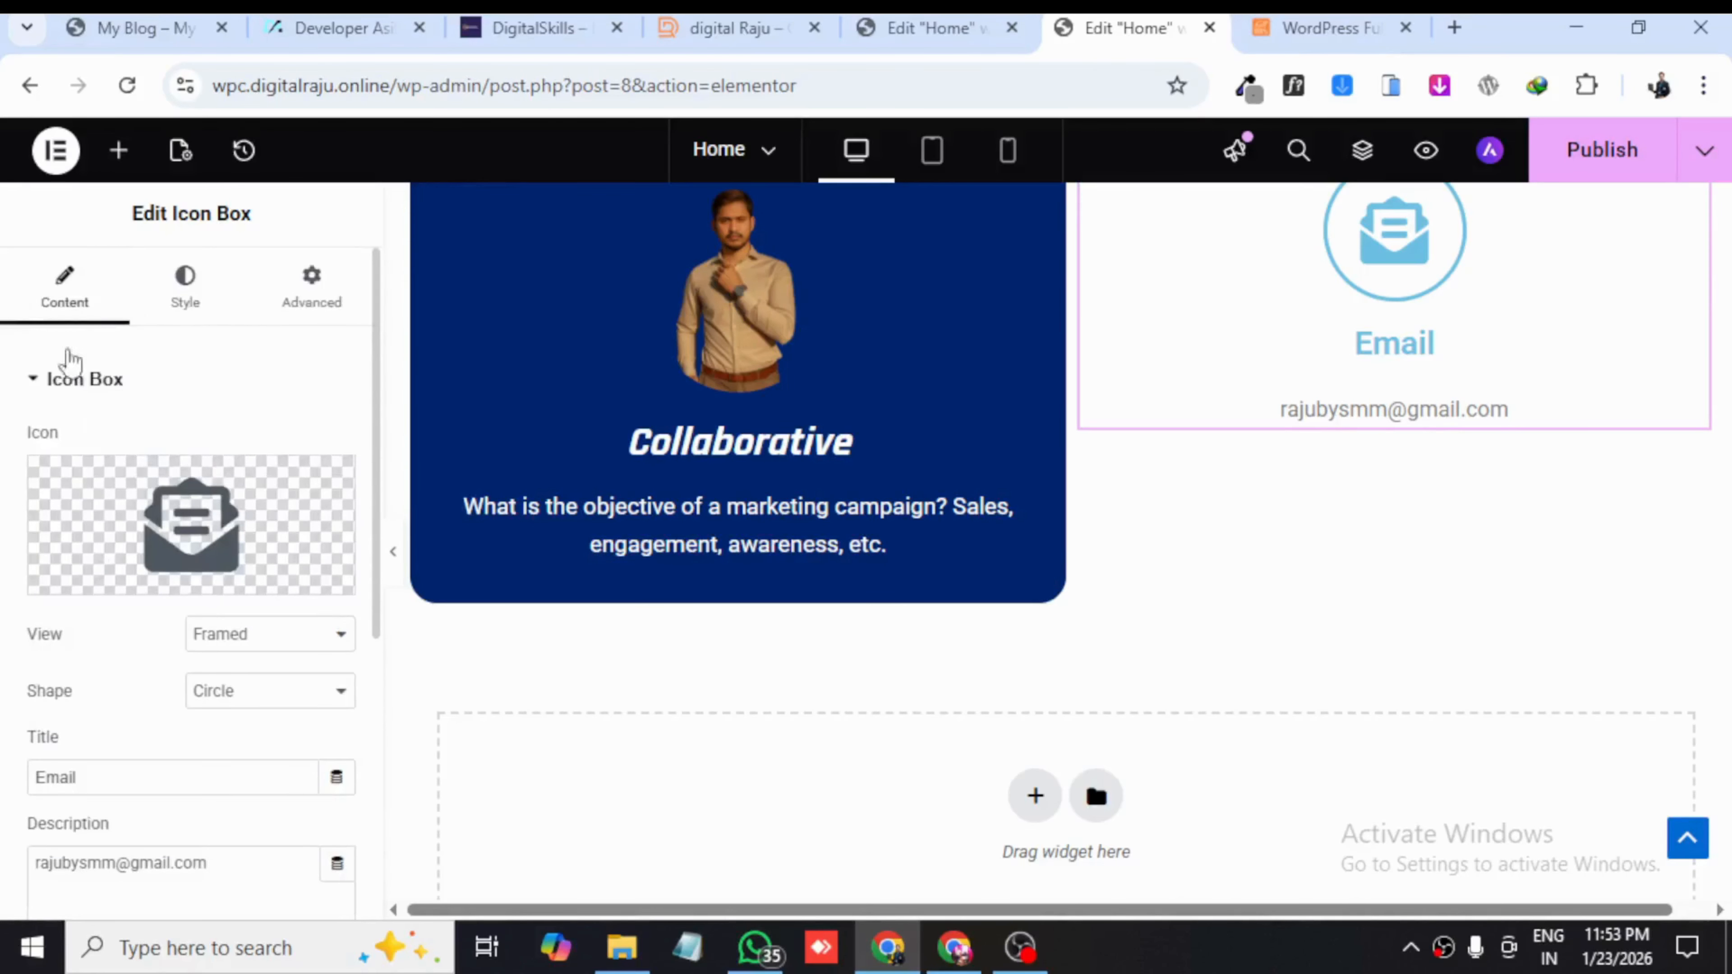
scroll(97, 683, "down", 6)
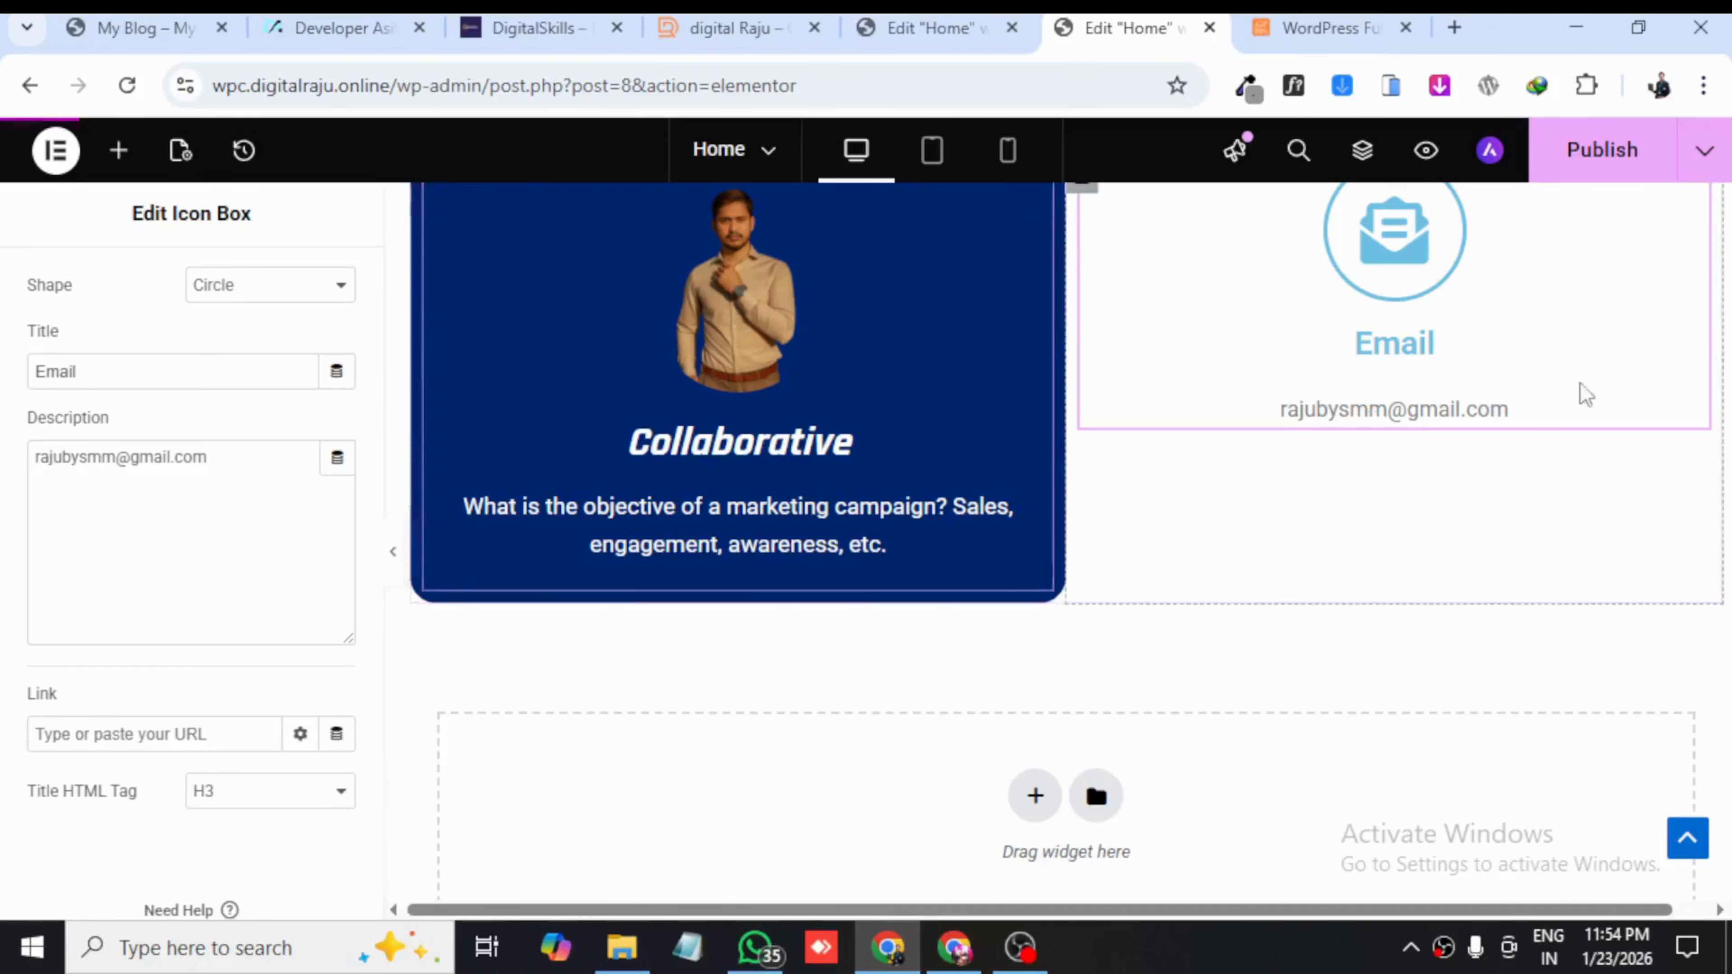
- Publish the page, and set the Icon Box's icon position to Start after trying End, Top and Bottom
left_click(1589, 166)
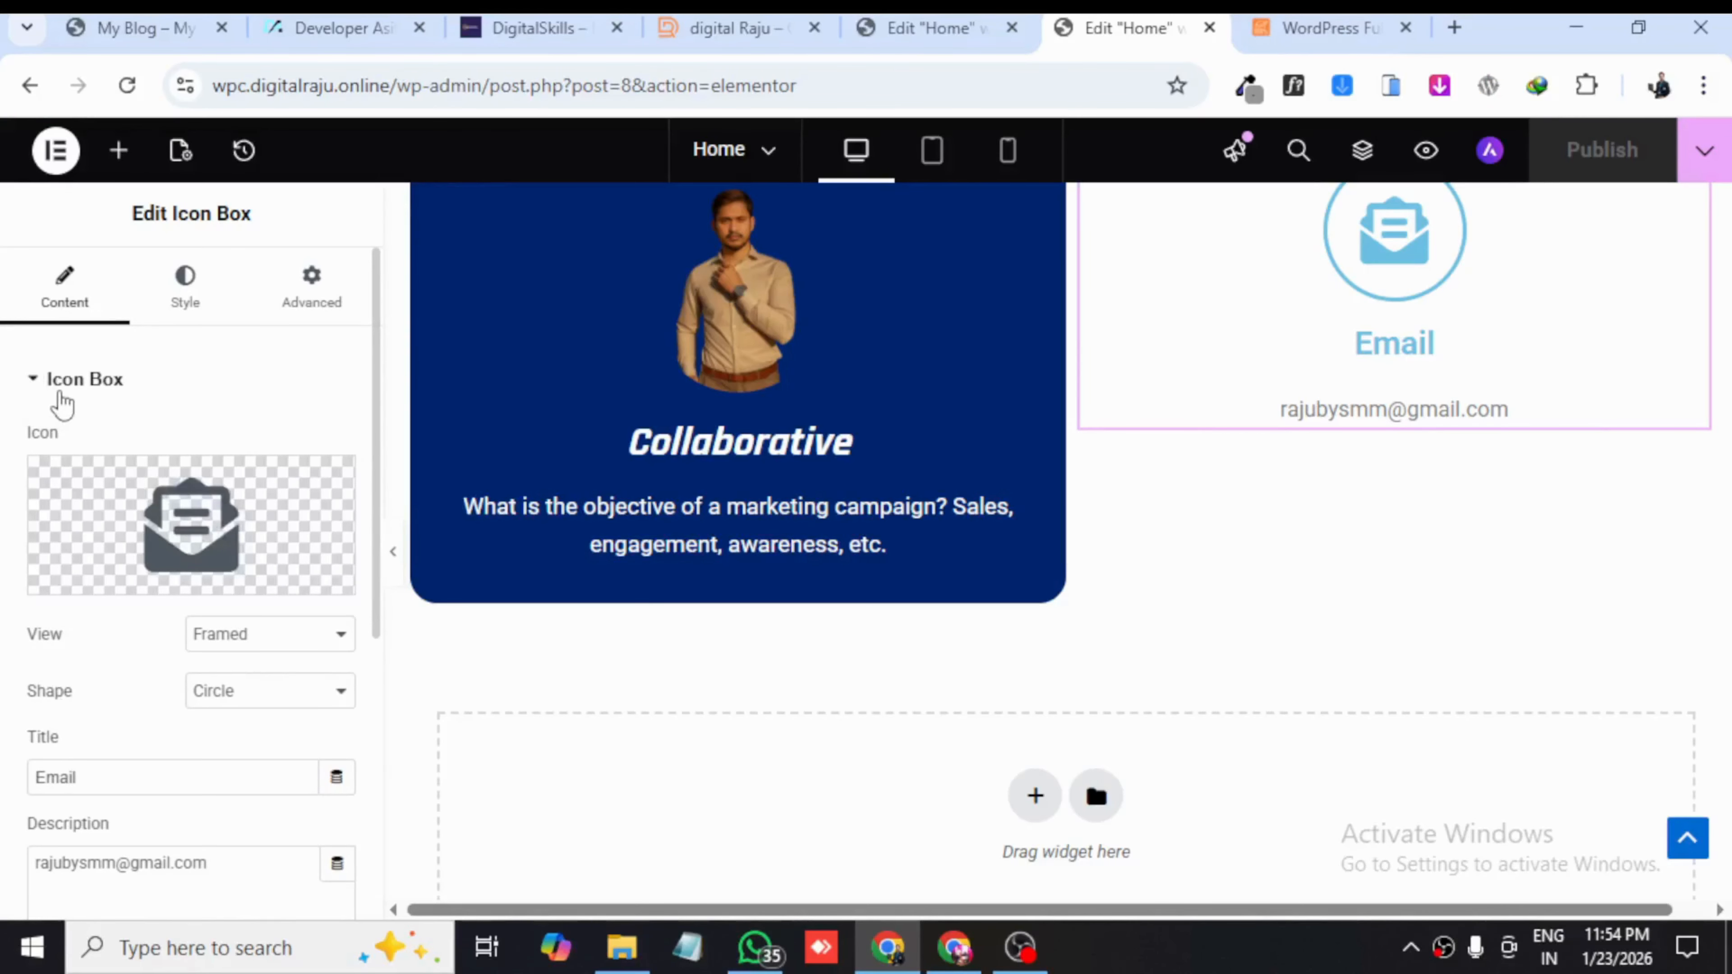
scroll(1283, 631, "up", 4)
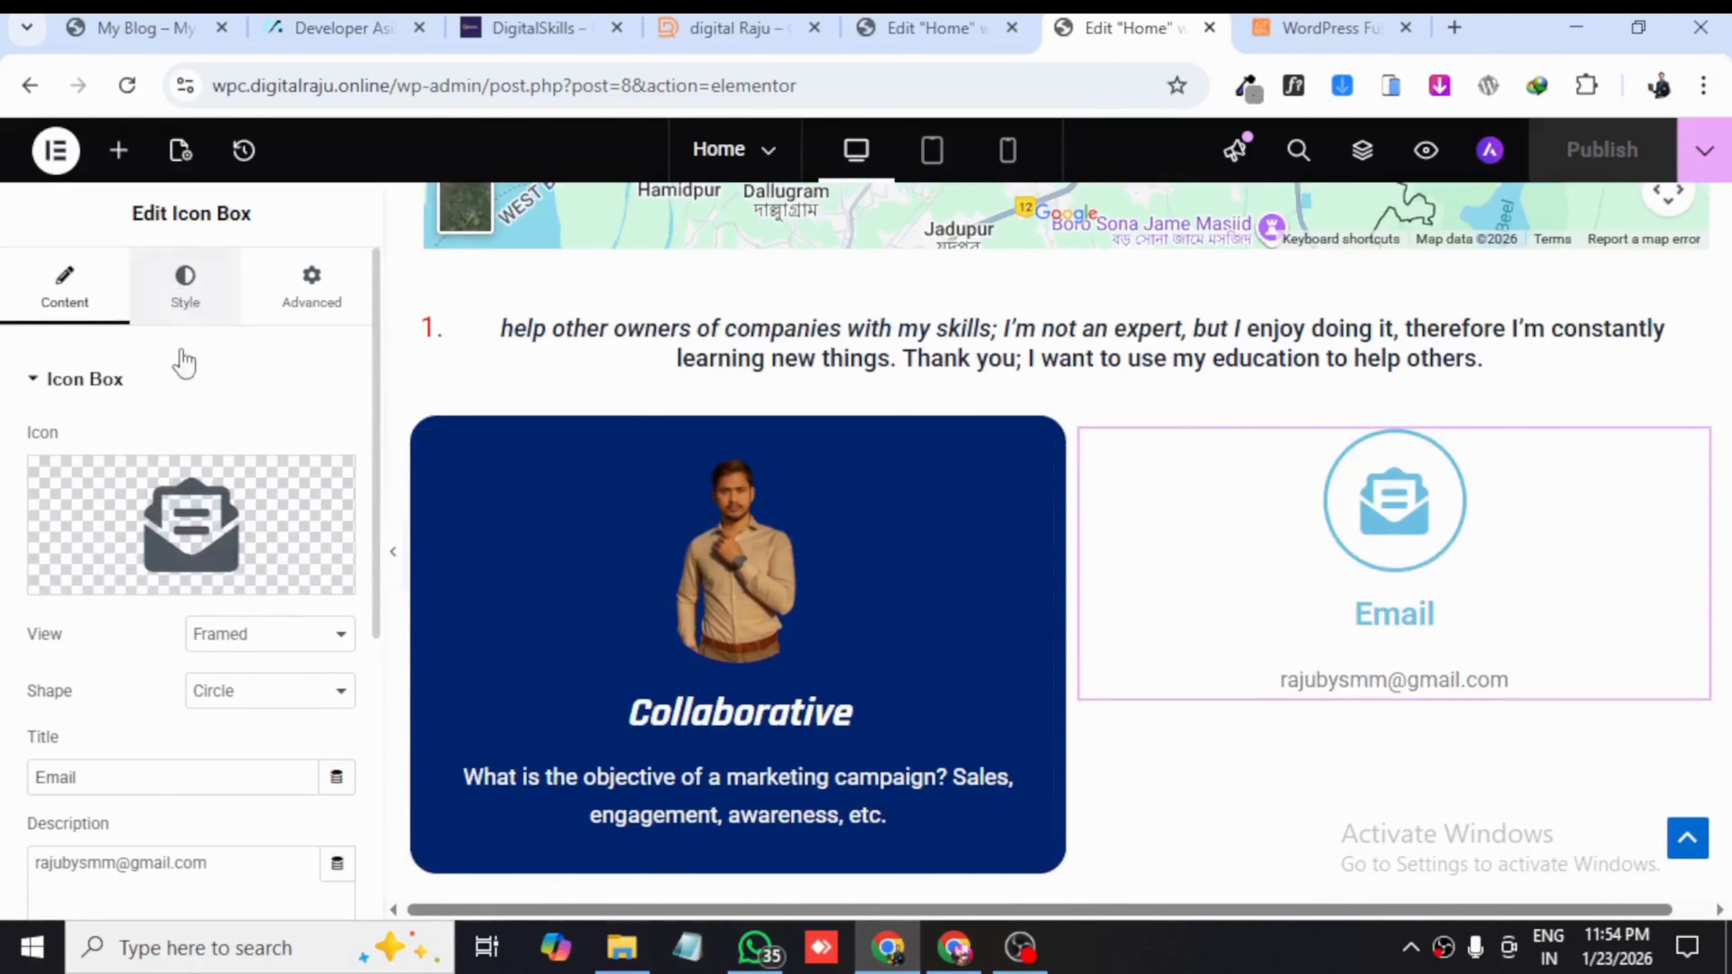
left_click(188, 301)
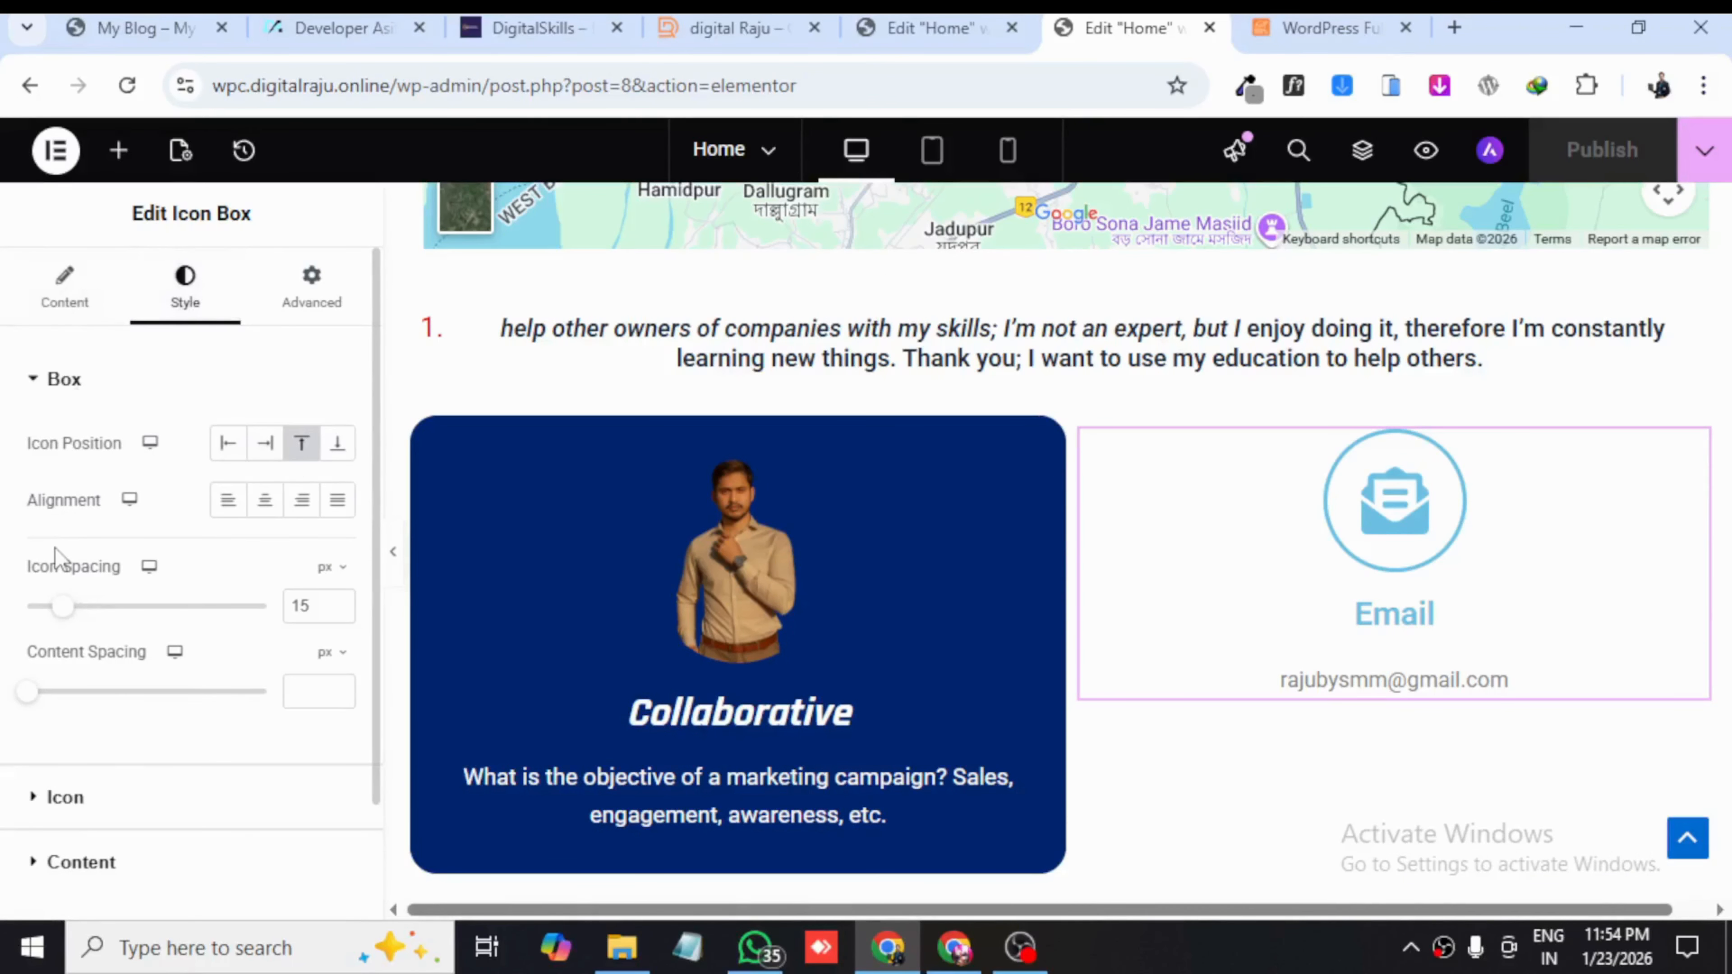
left_click(228, 447)
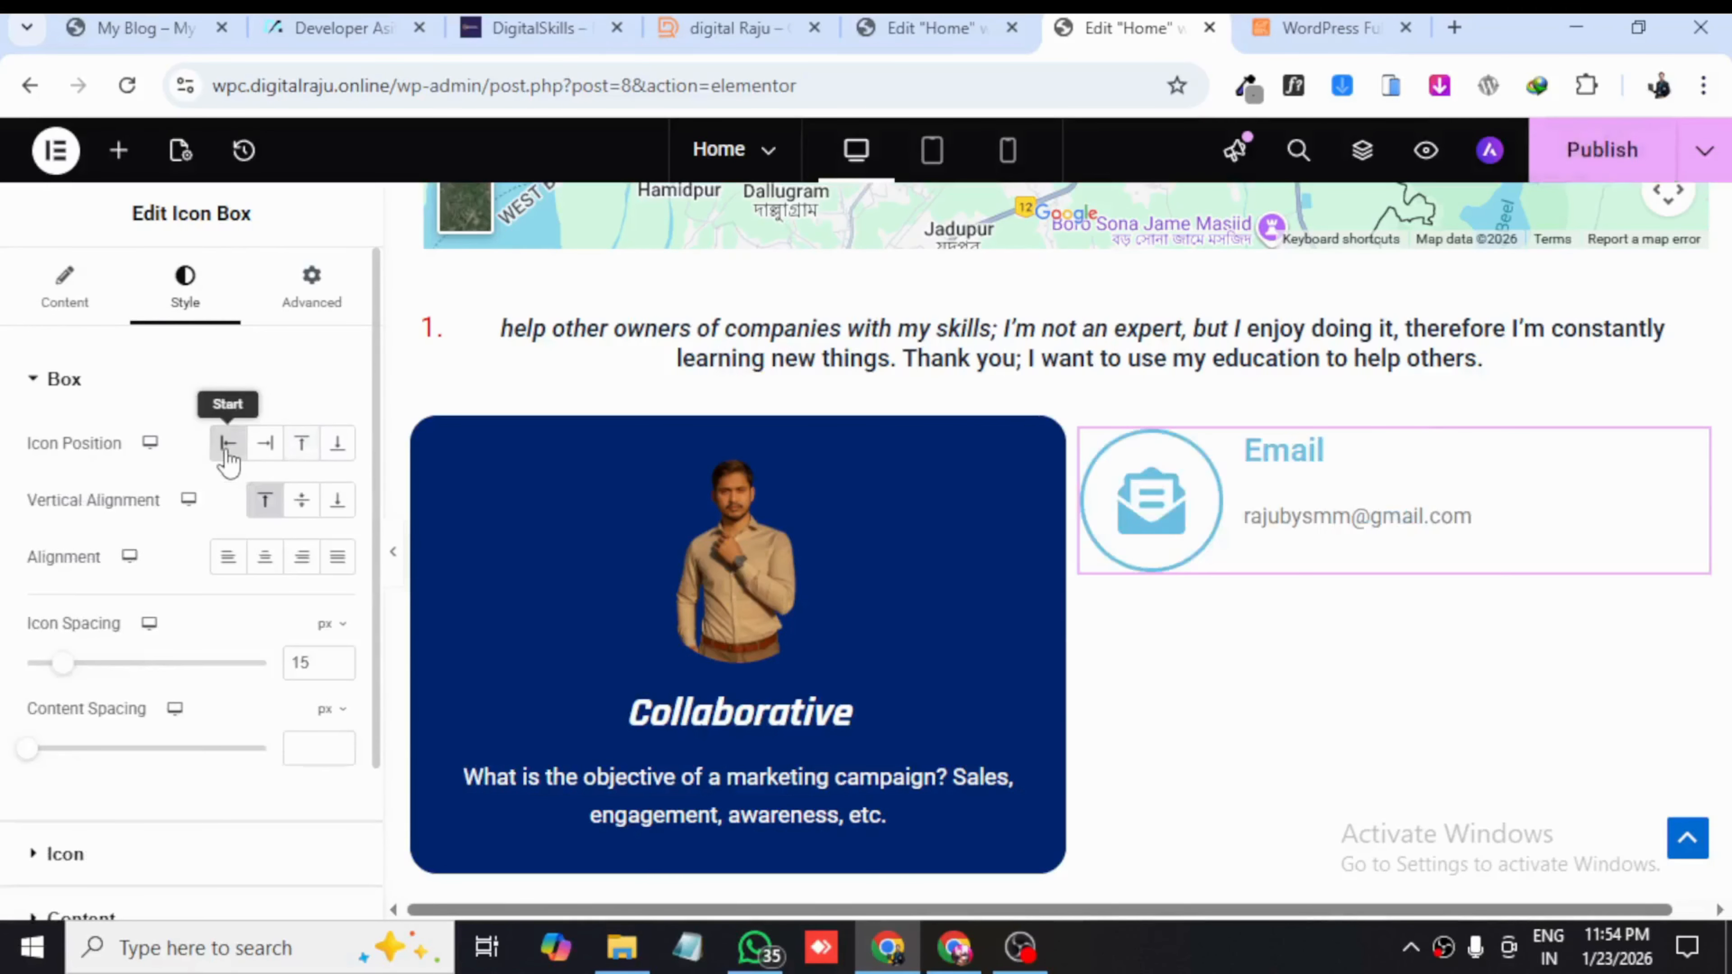
left_click(273, 442)
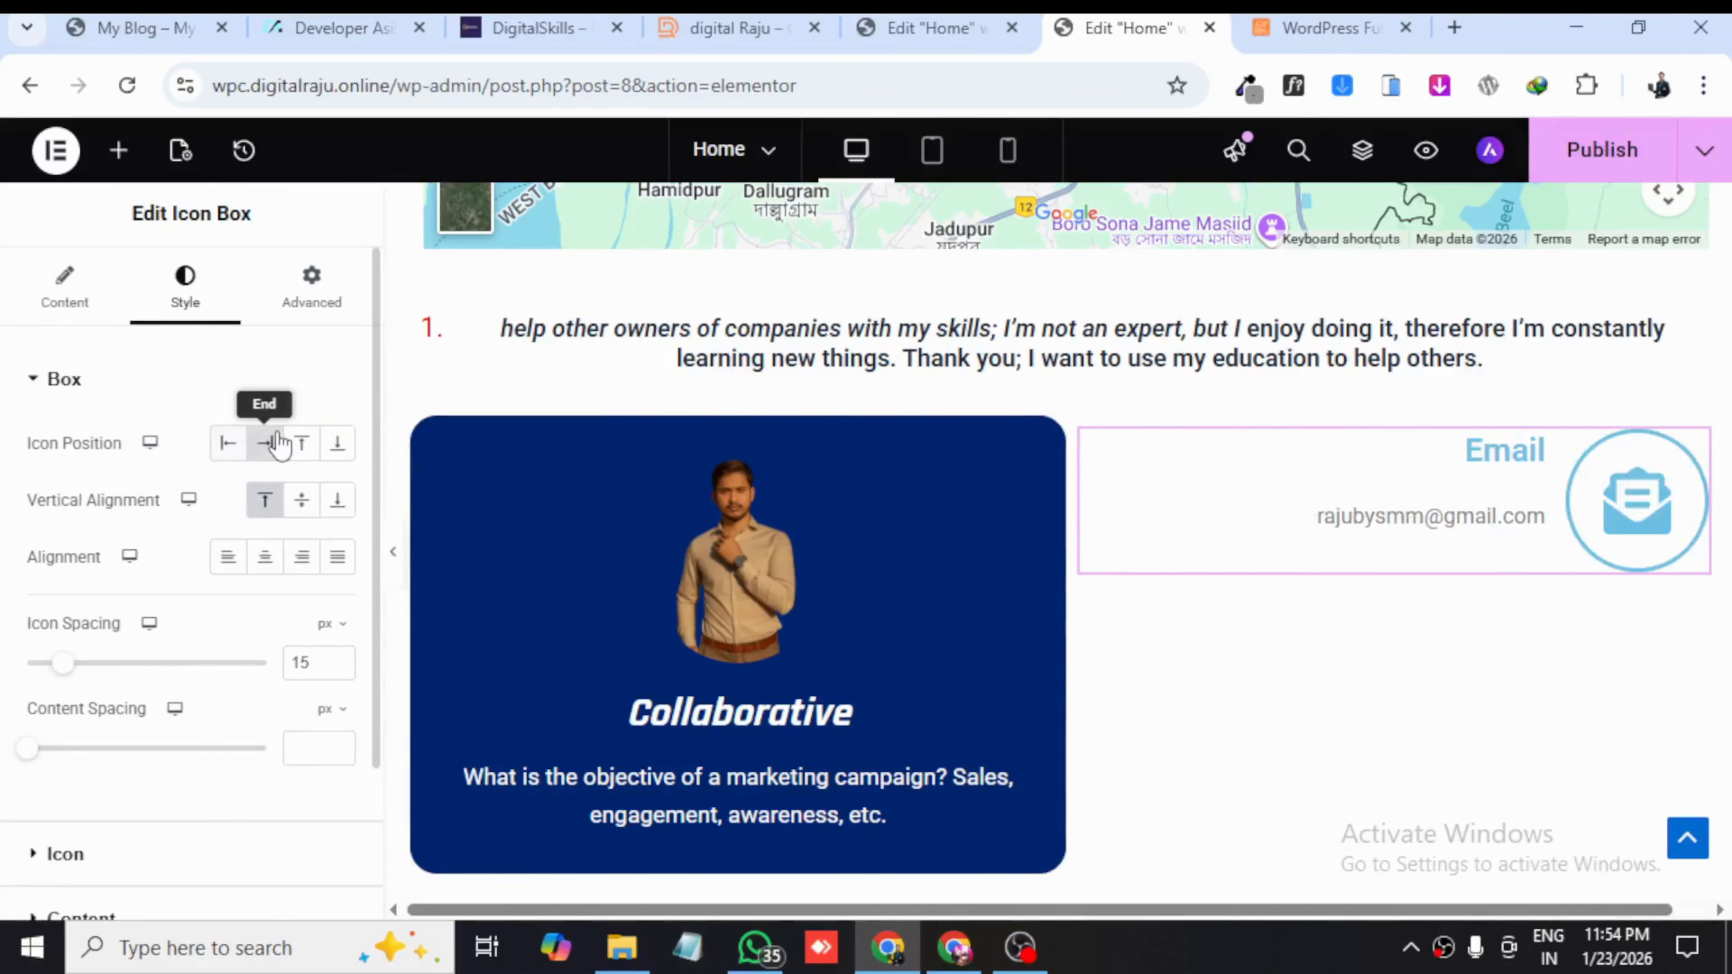
left_click(312, 452)
left_click(336, 447)
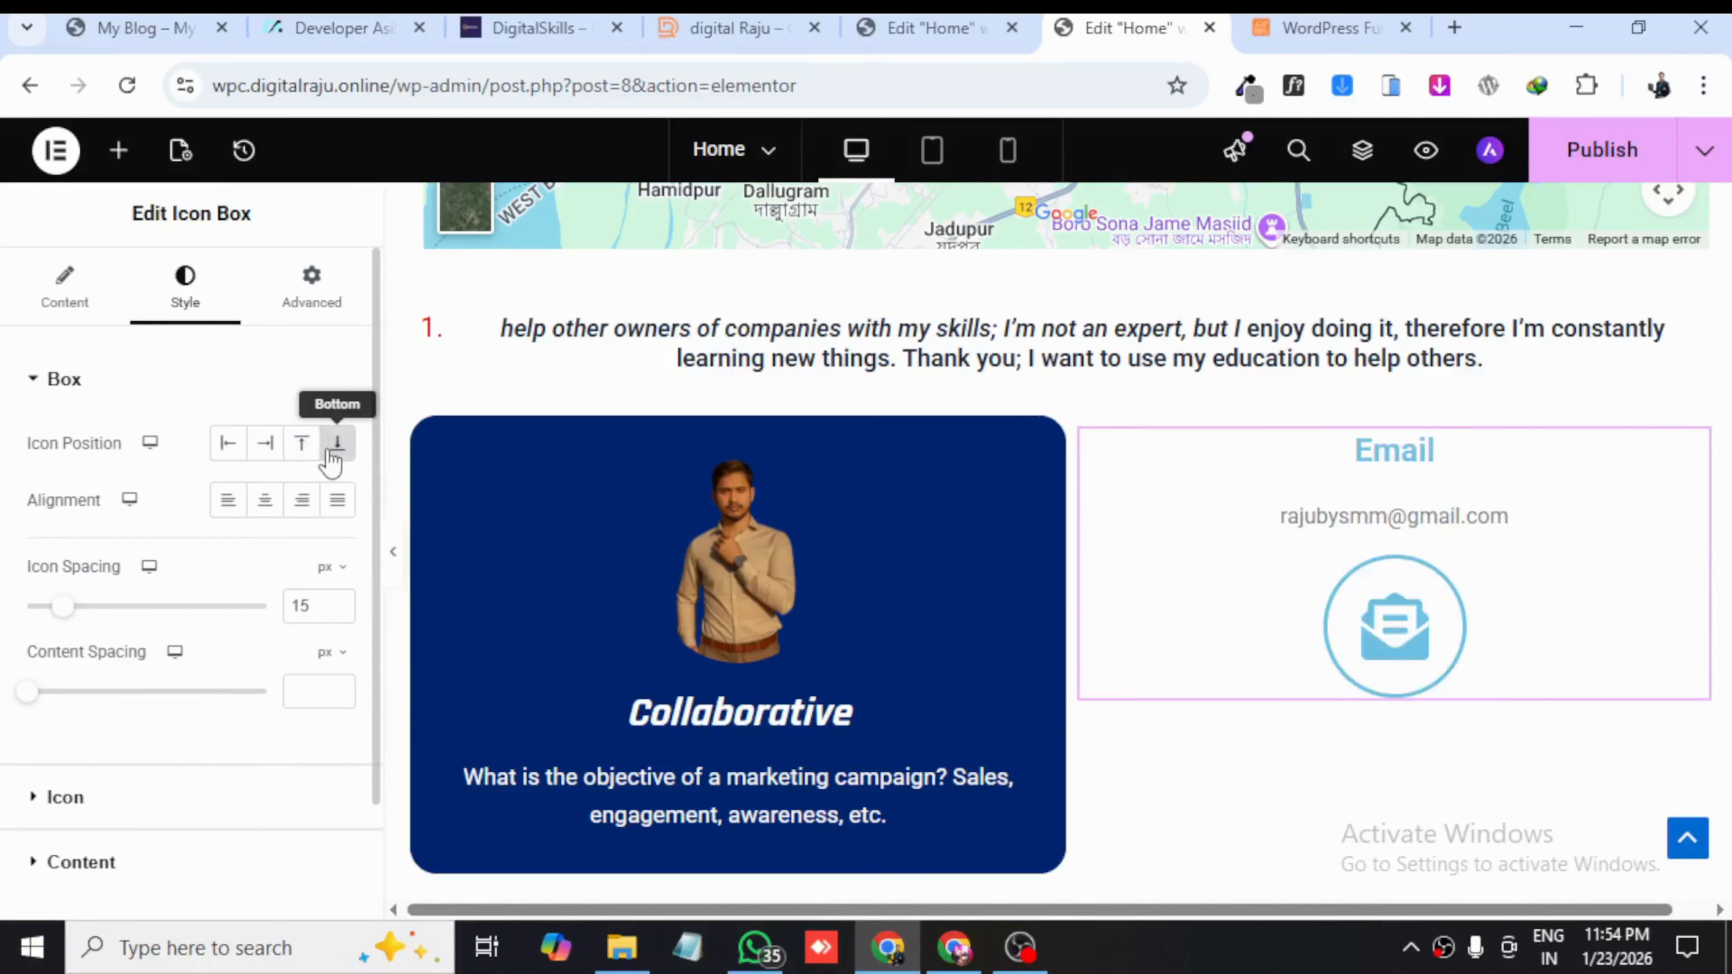
left_click(239, 451)
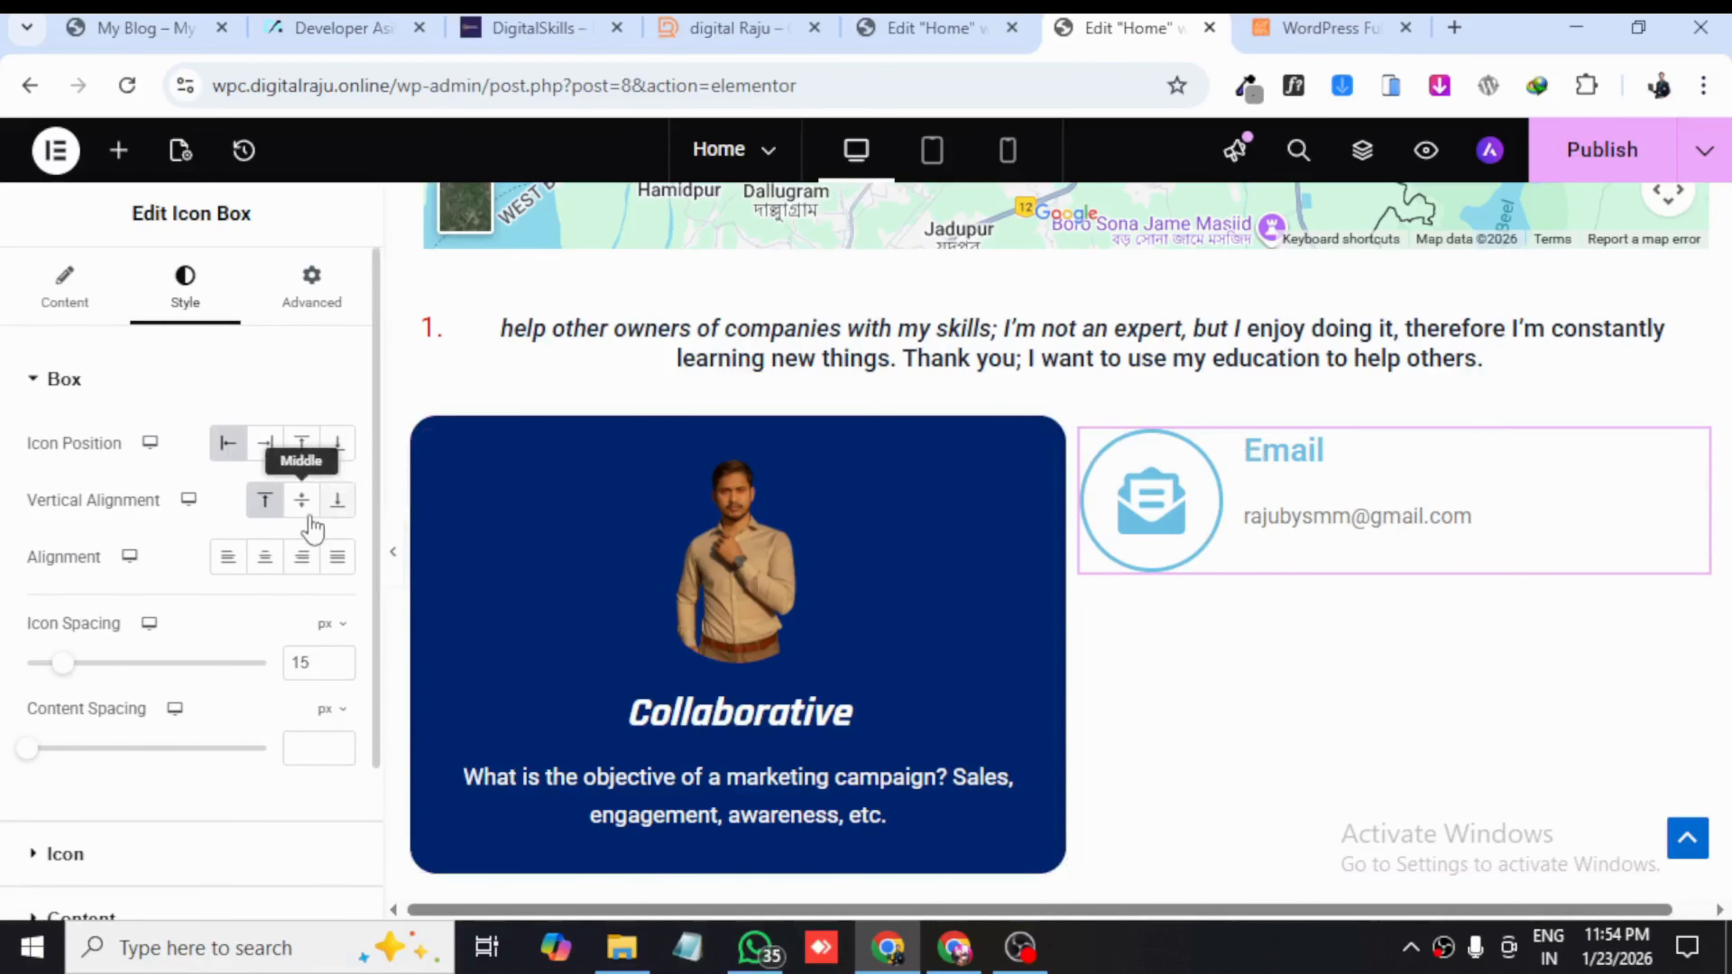
- Set the Icon Box's vertical alignment to Middle and its text alignment to Justified, after trying right alignment
left_click(301, 500)
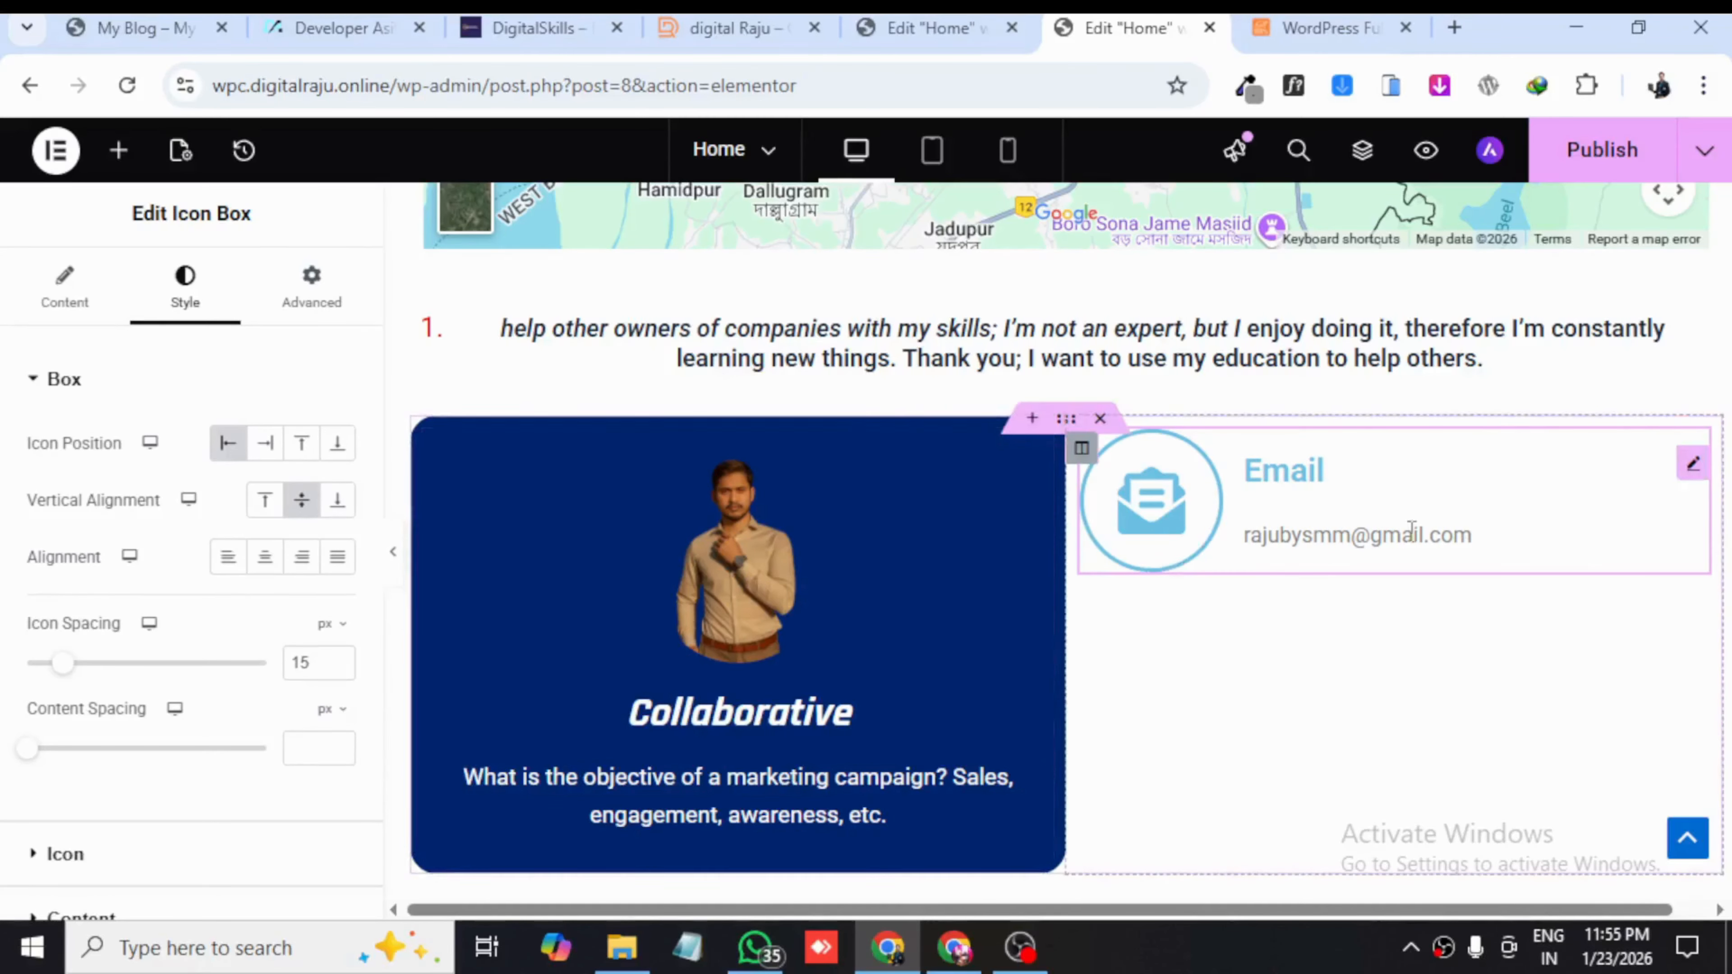
left_click(285, 569)
left_click(302, 565)
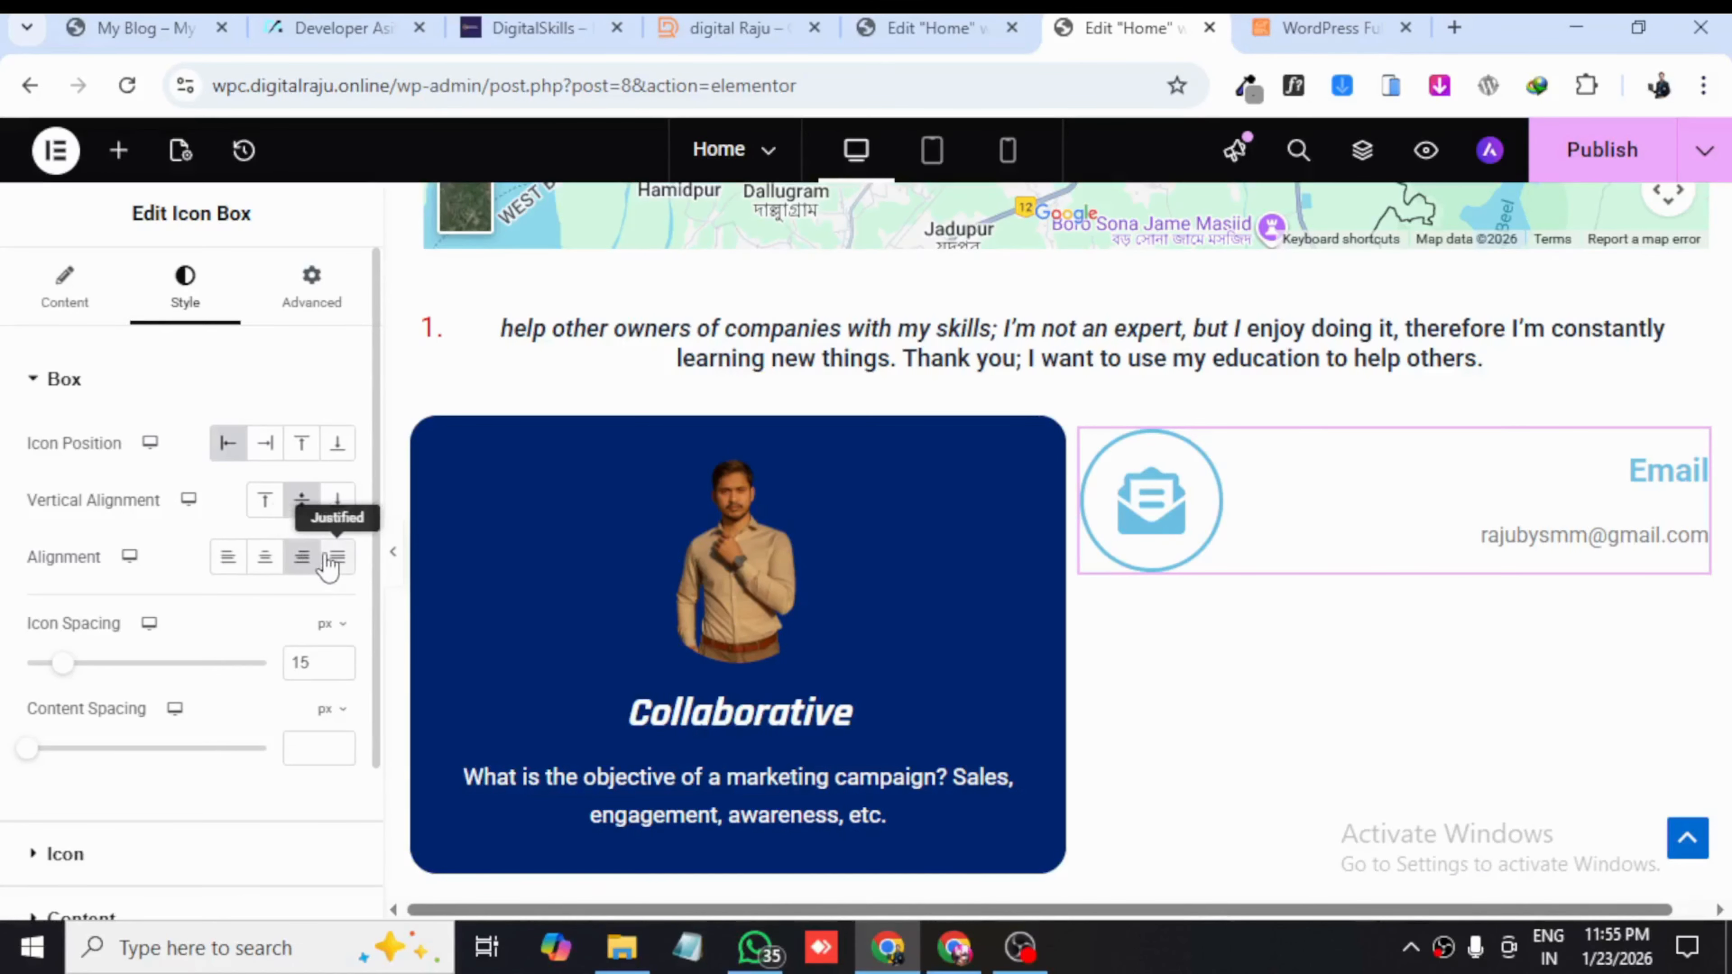
left_click(338, 557)
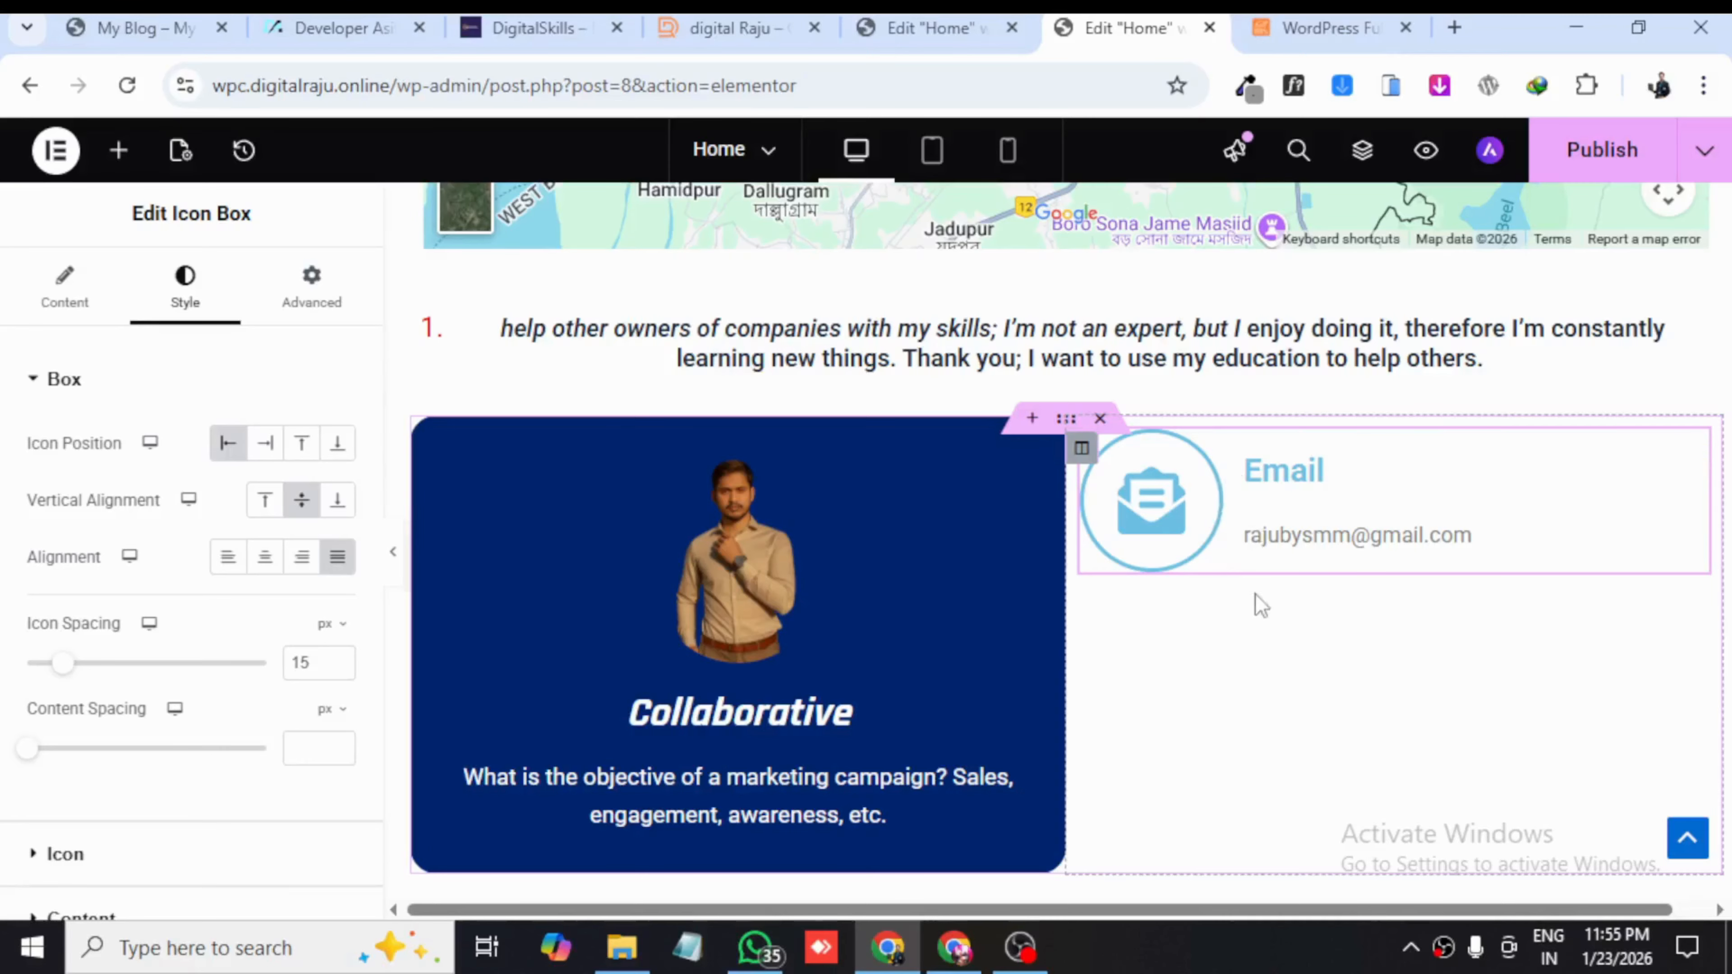
- Set the Icon Box's icon spacing to 21 px and content spacing to 6 px, and publish the page
mouse_move(63, 662)
left_mouse_down()
mouse_move(236, 657)
mouse_move(81, 672)
left_mouse_up()
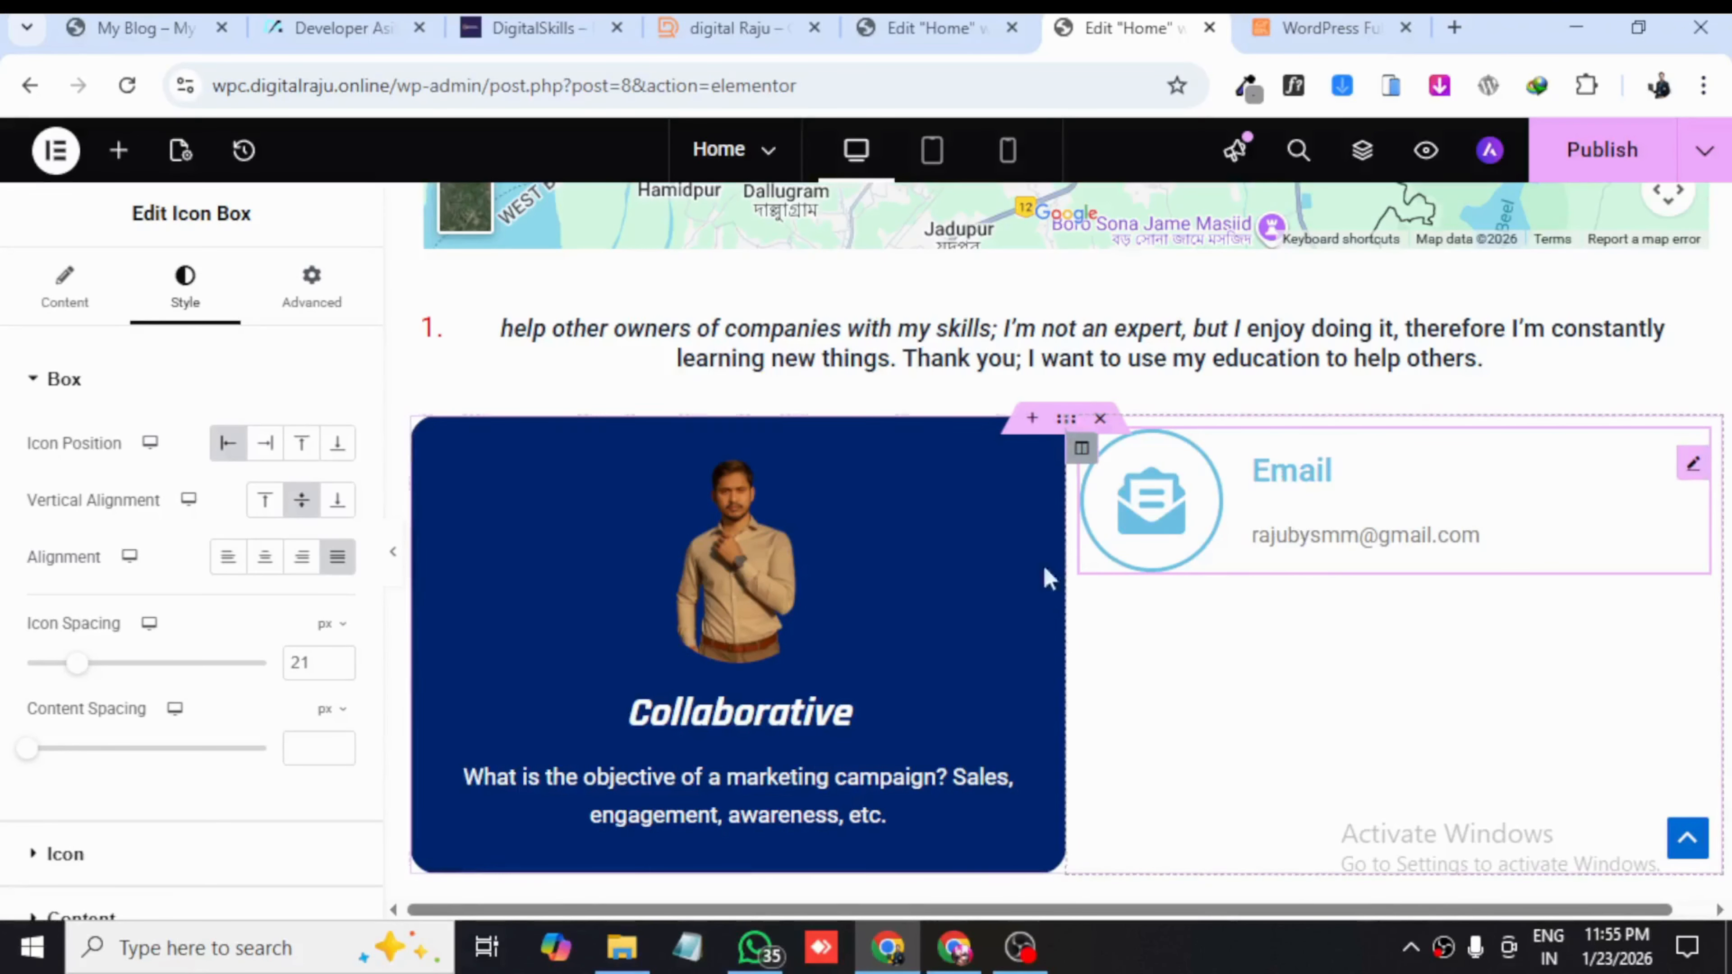
left_click_drag(25, 757, 40, 753)
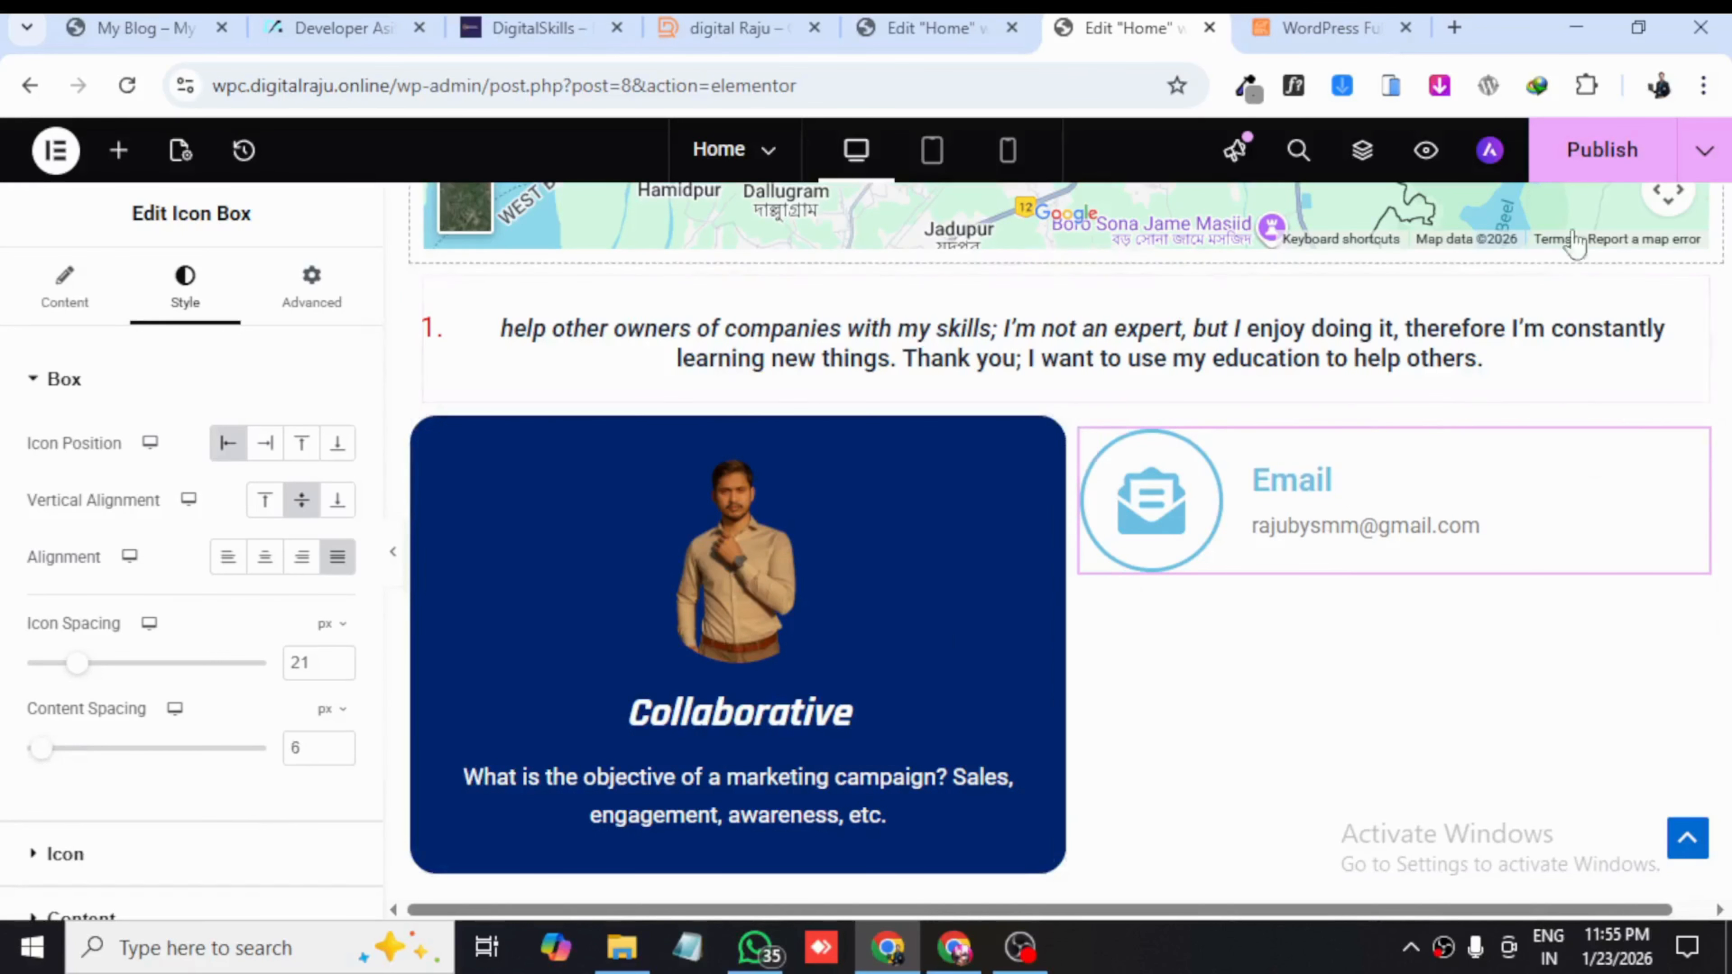
left_click(1590, 170)
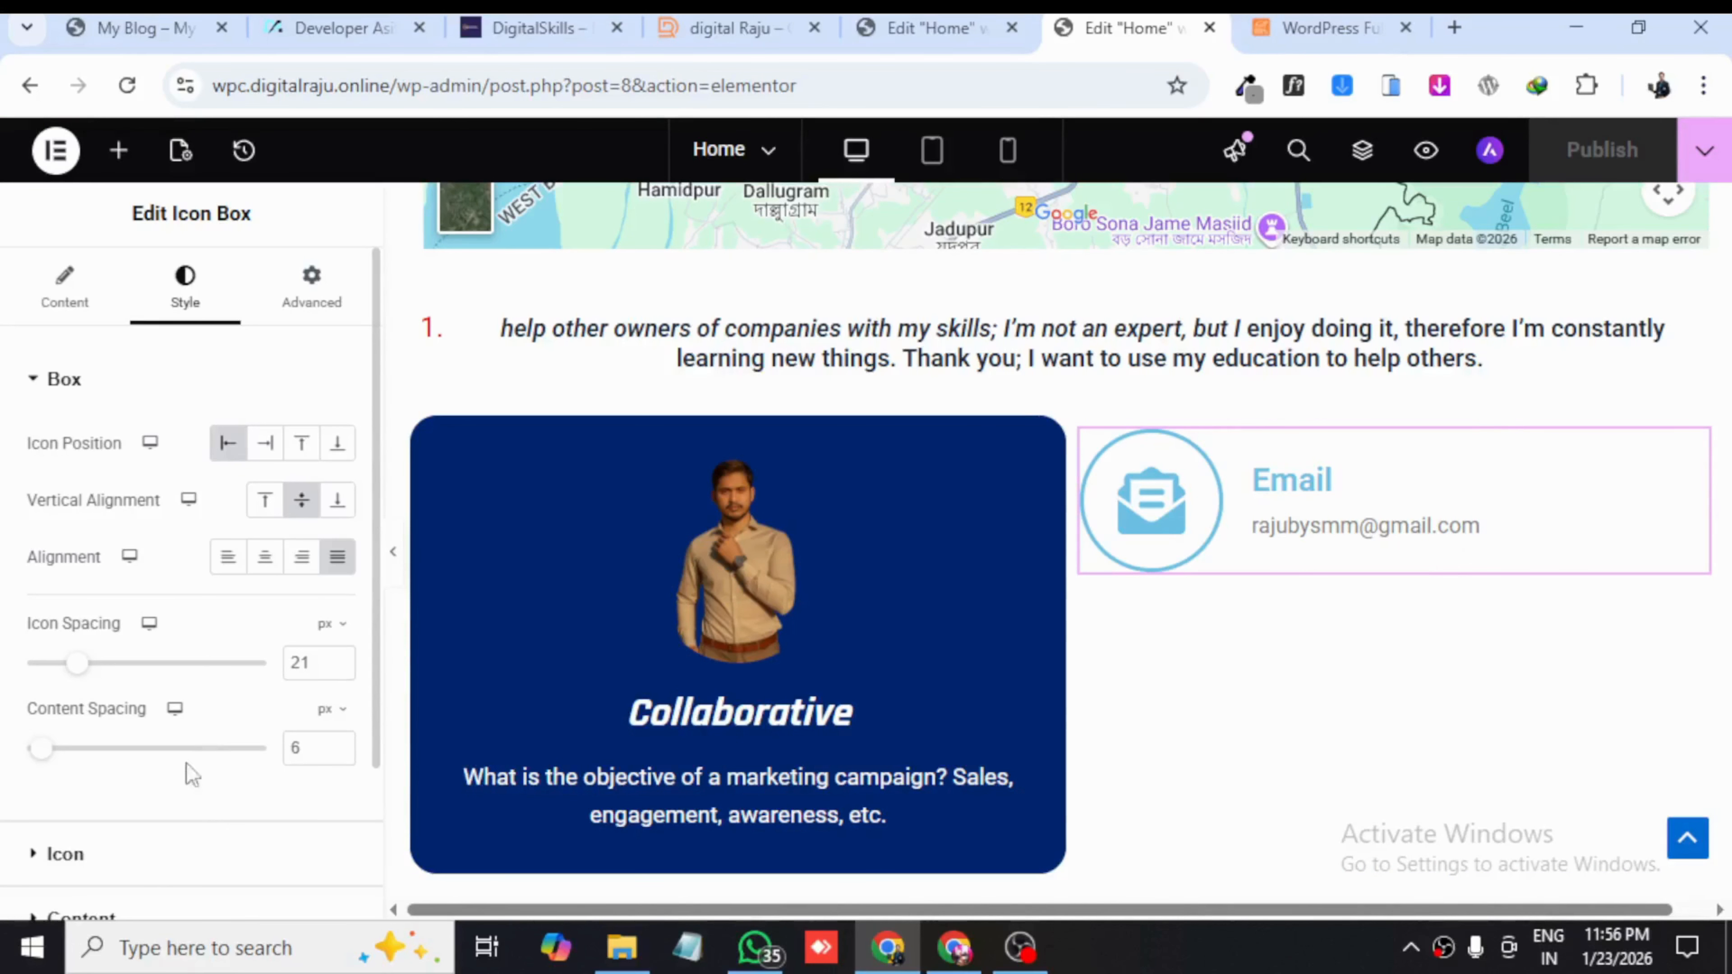
- Change the envelope icon's primary colour to bright red after trying black, and publish the page
scroll(151, 818, "down", 2)
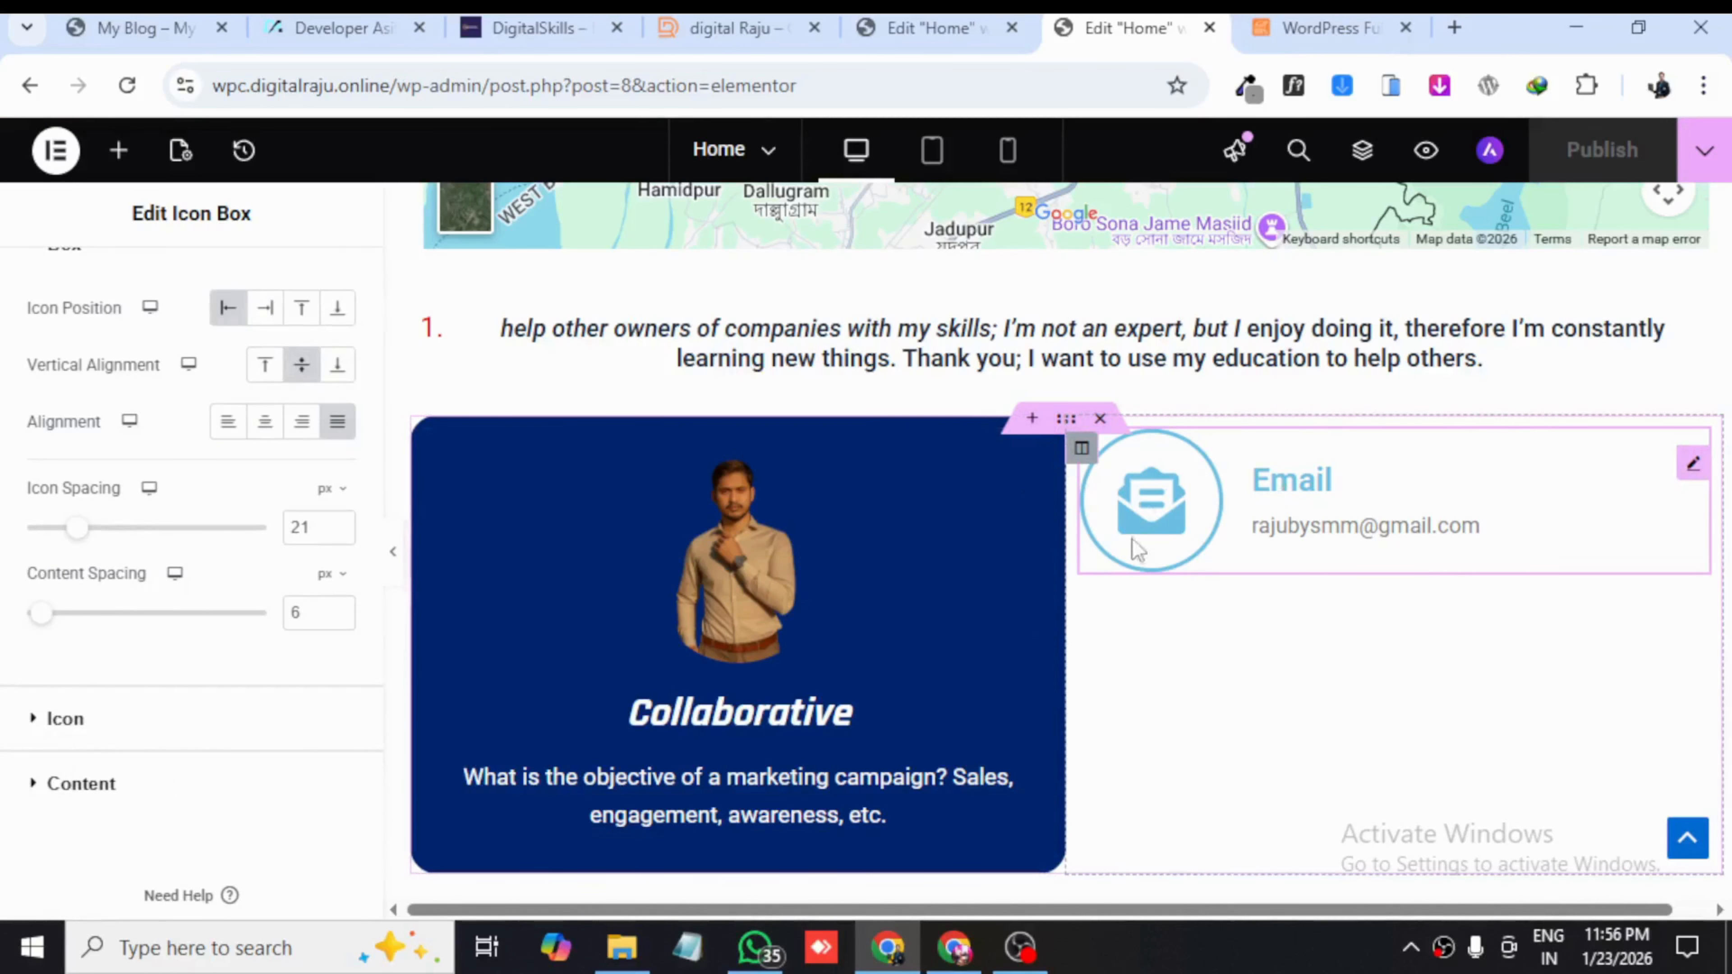
left_click(128, 735)
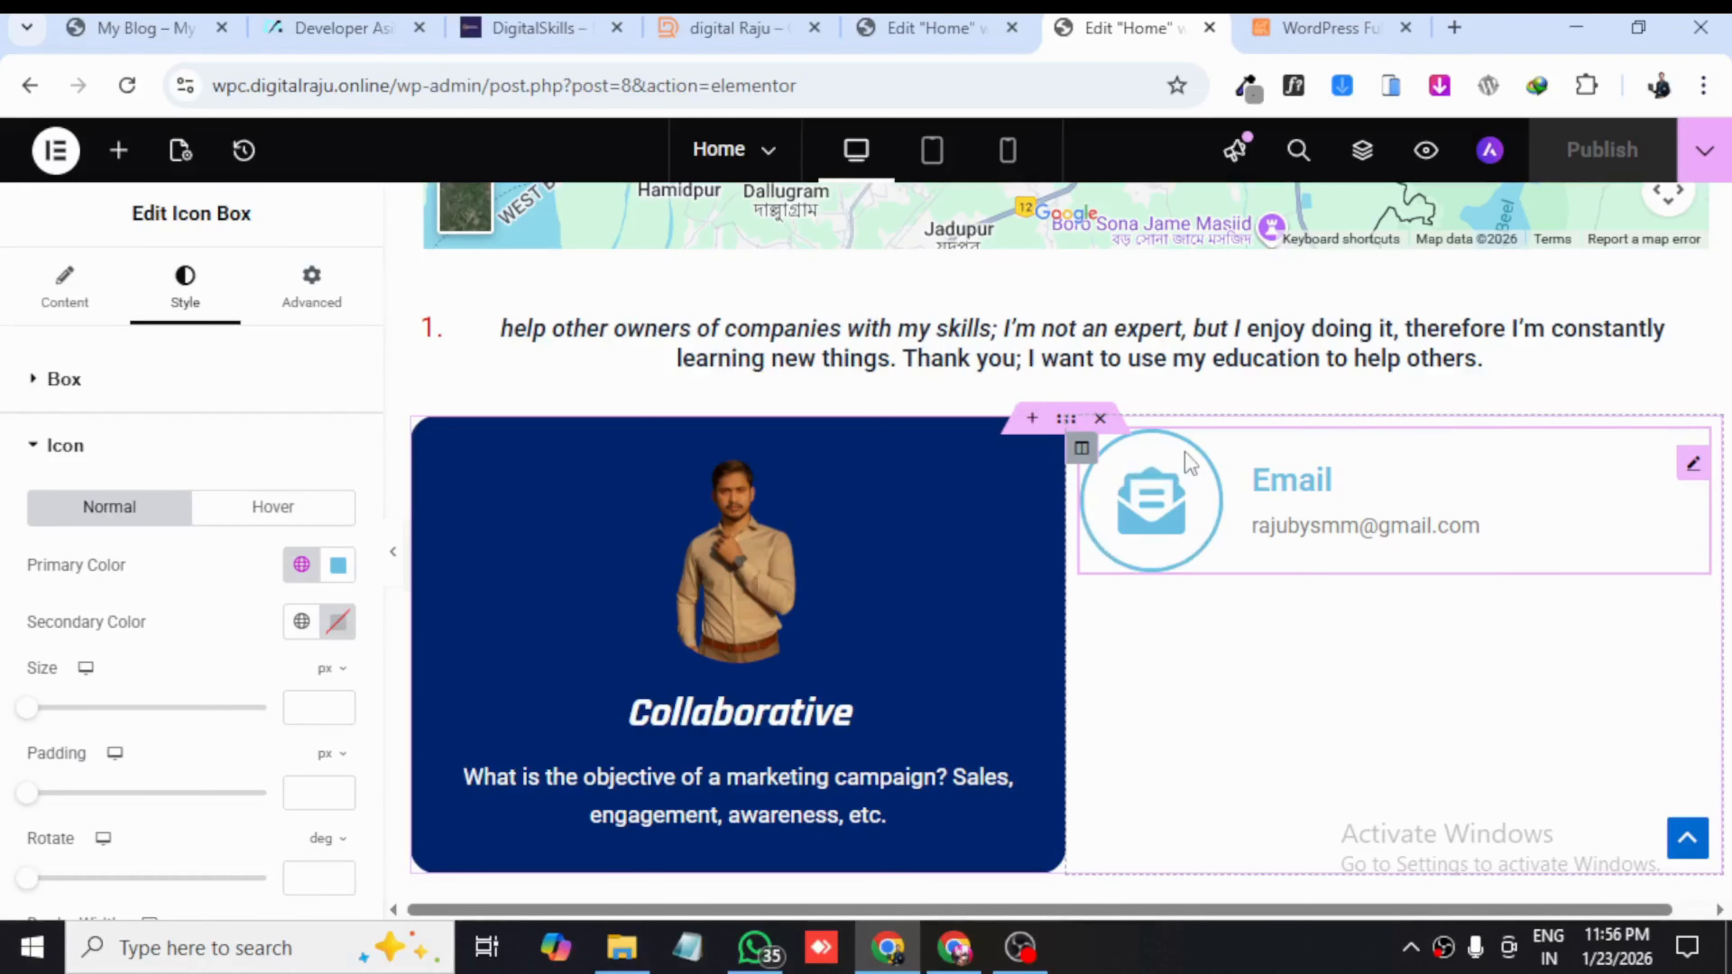
left_click(338, 564)
left_click(423, 291)
left_click_drag(433, 312, 474, 427)
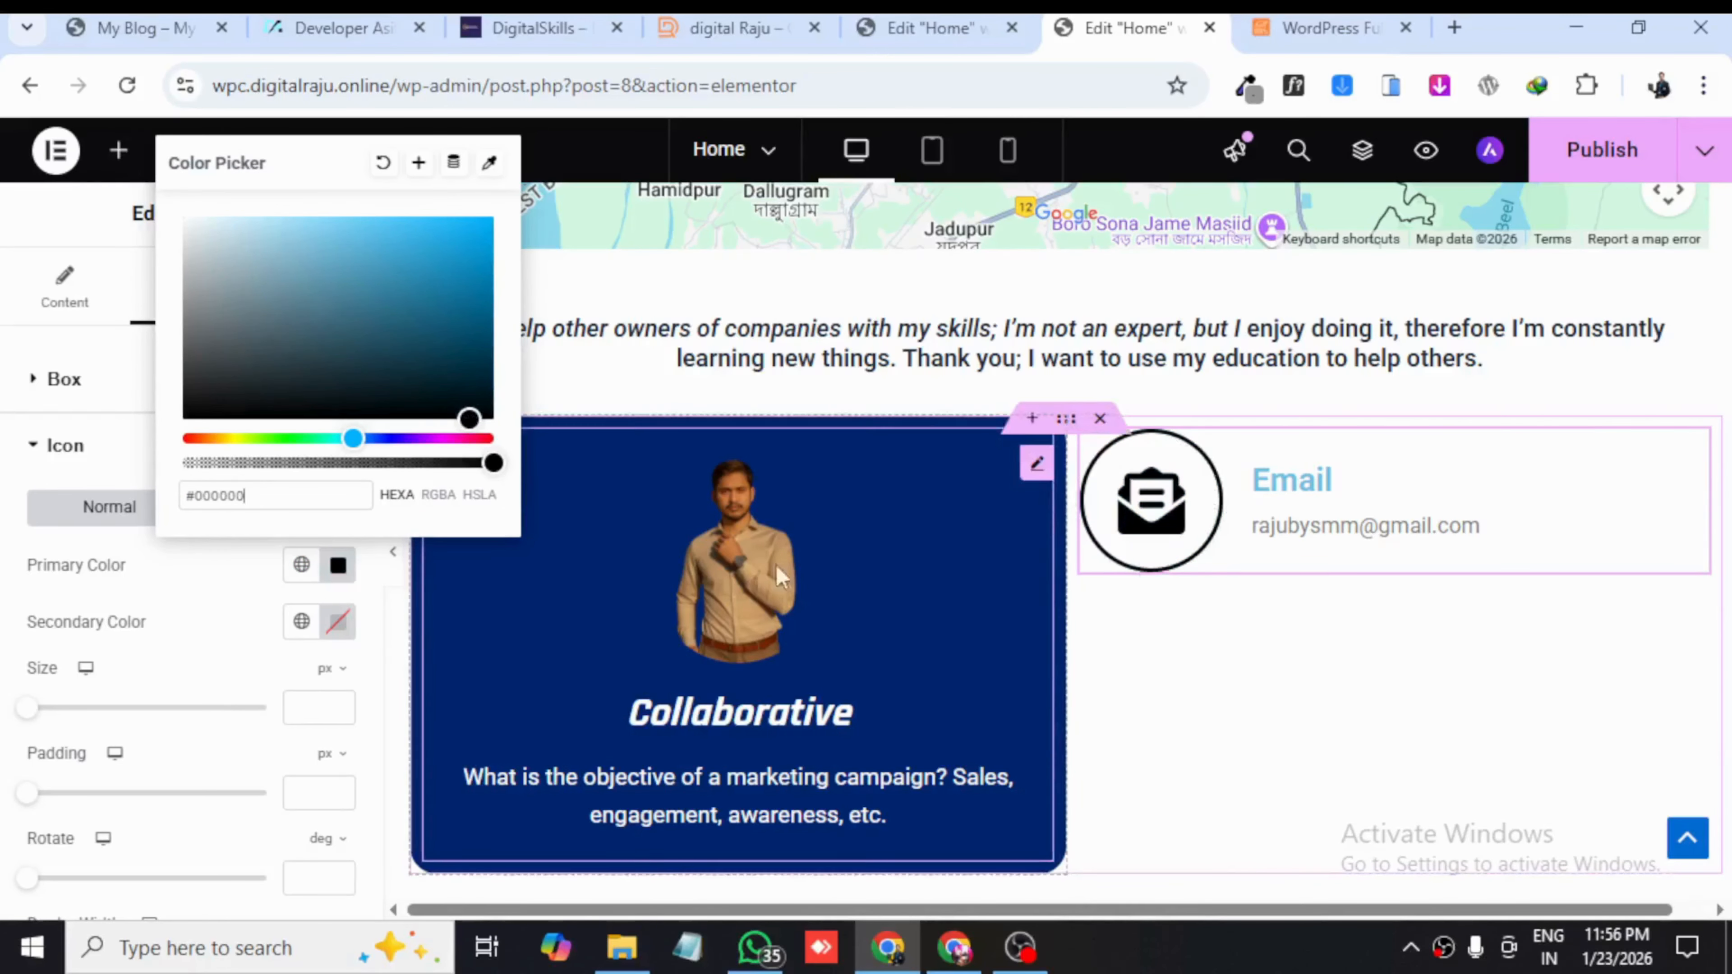
left_click(336, 311)
left_click_drag(336, 310, 458, 418)
left_click_drag(352, 438, 494, 439)
left_click_drag(447, 378, 494, 217)
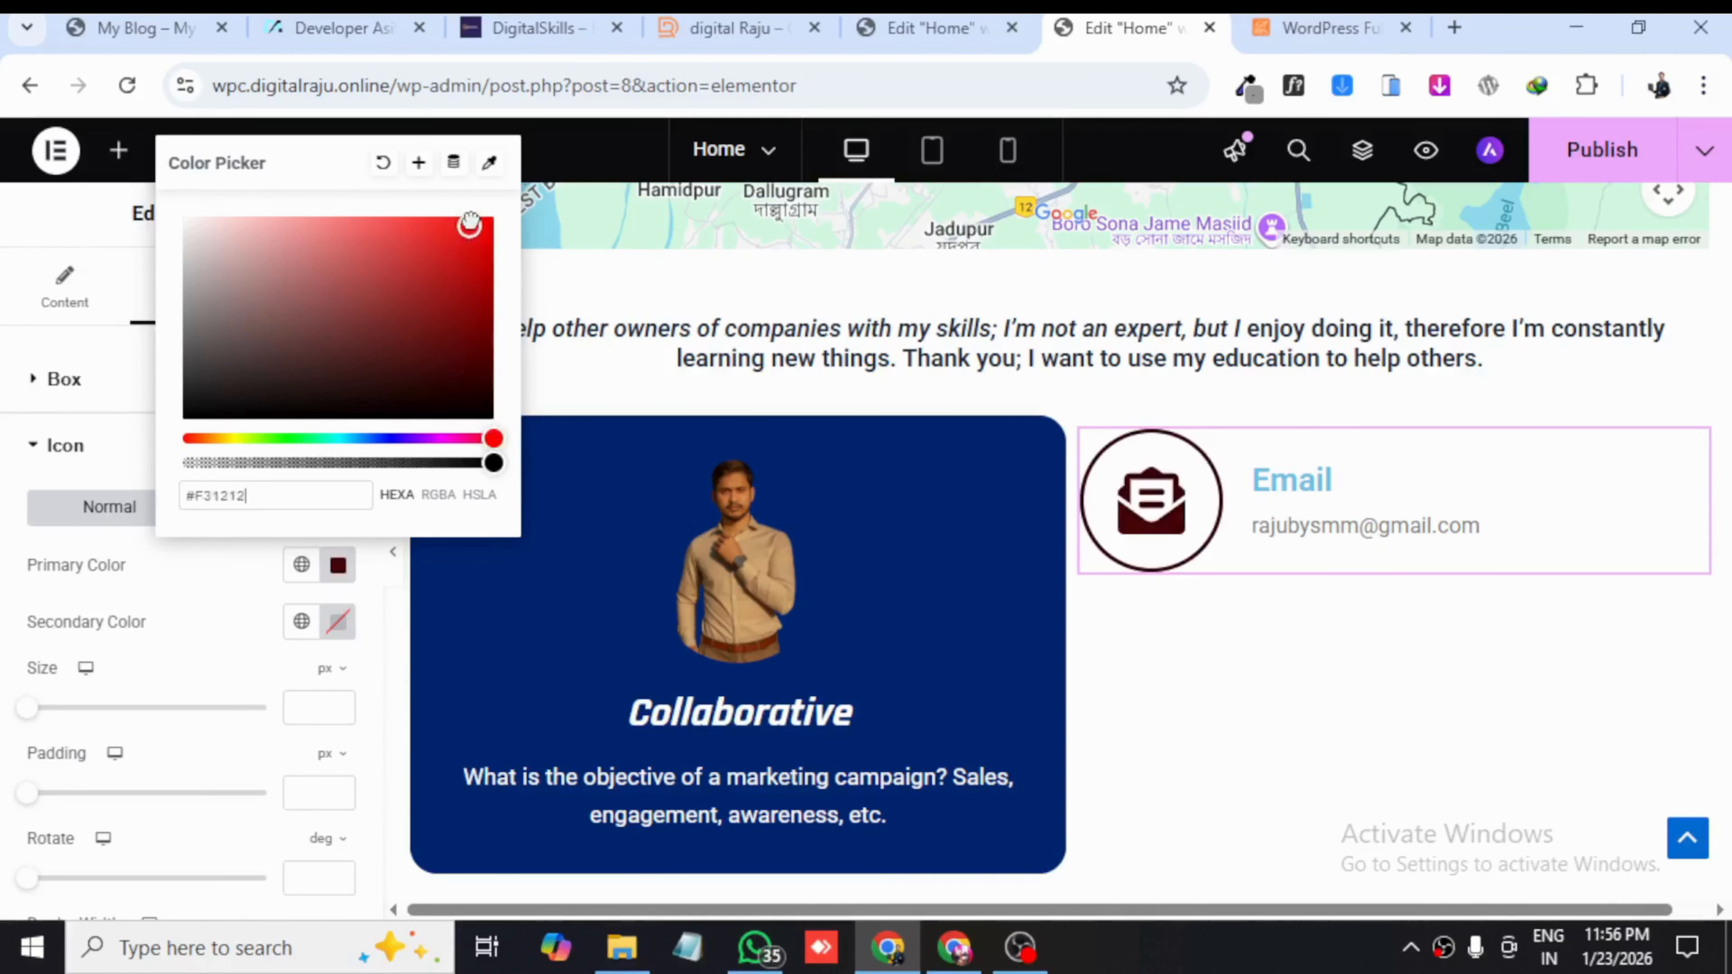
left_click(1582, 157)
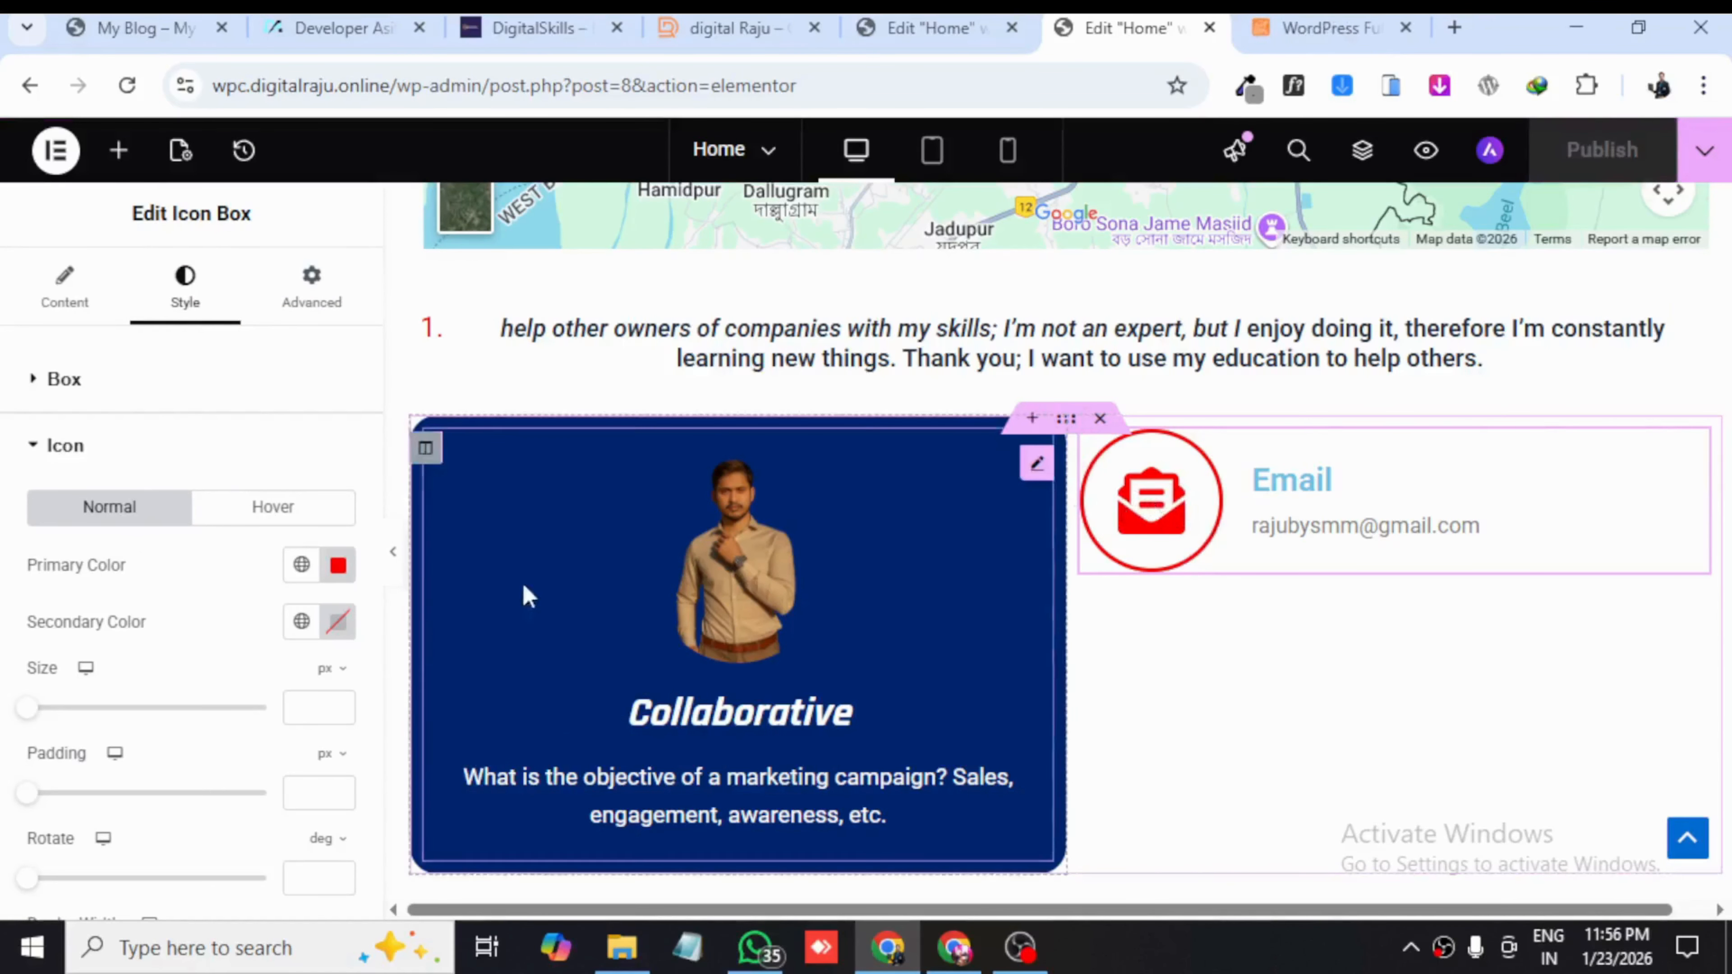
- Set the envelope icon's secondary colour to white (#FFFFFF) and publish the page
left_click(338, 620)
mouse_move(436, 423)
left_mouse_down()
mouse_move(514, 503)
mouse_move(472, 433)
mouse_move(169, 302)
mouse_move(259, 298)
mouse_move(175, 256)
left_mouse_up()
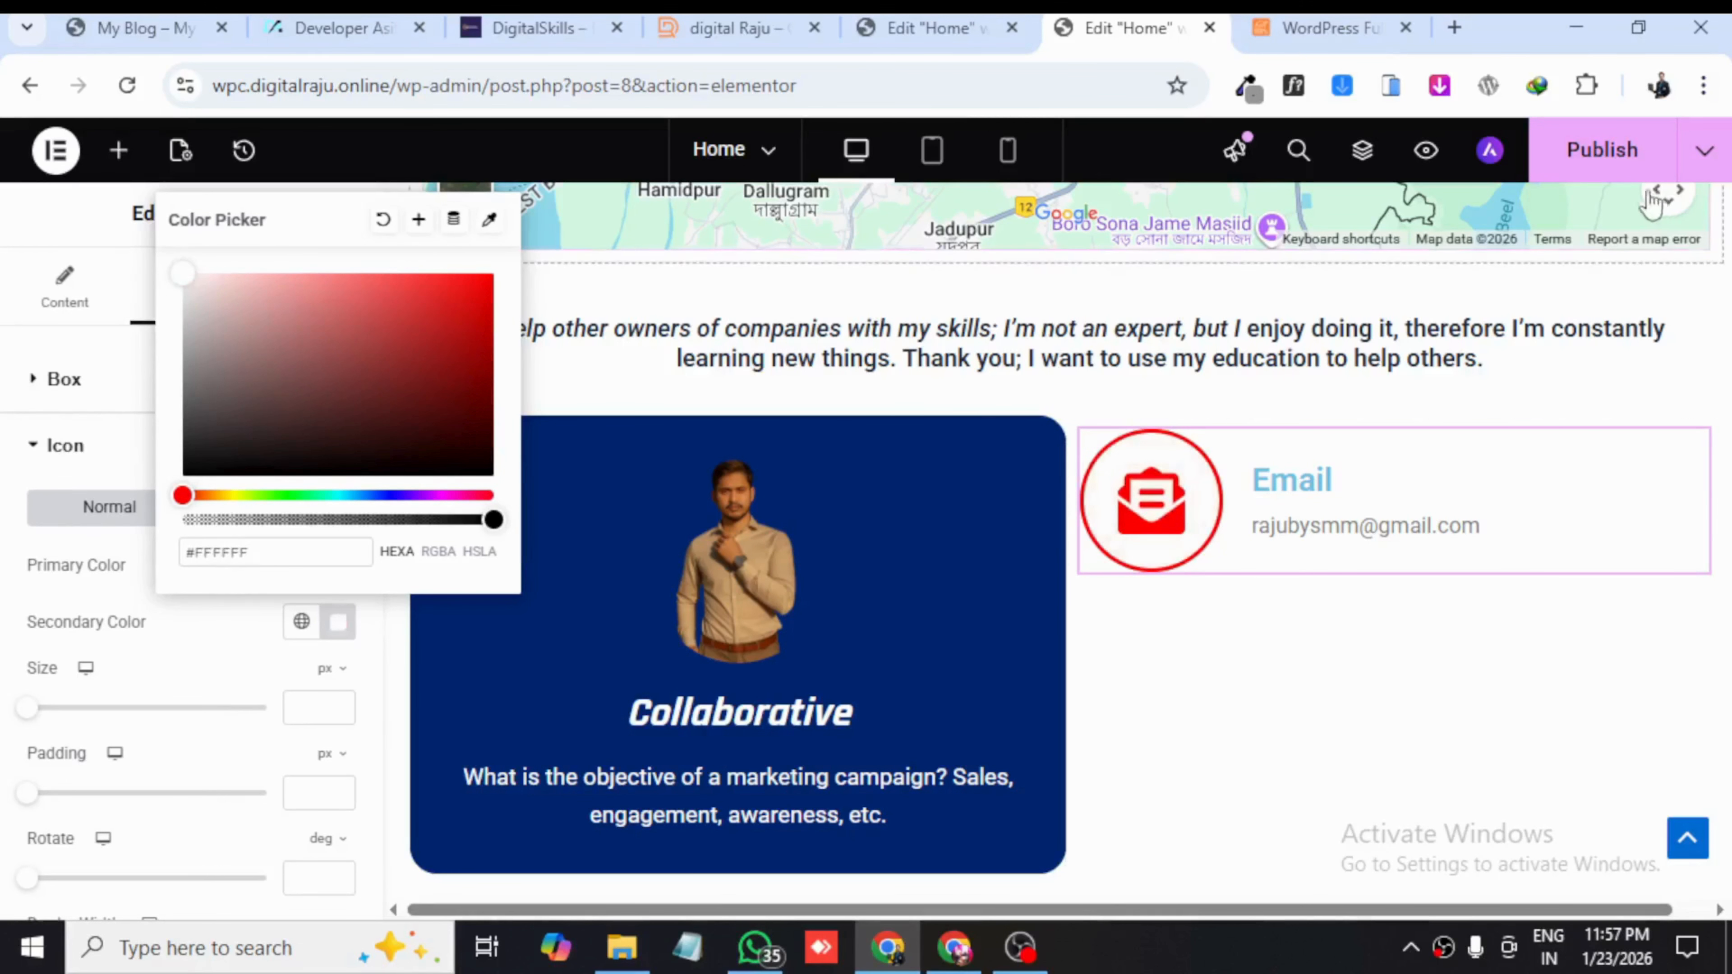
left_click(1602, 151)
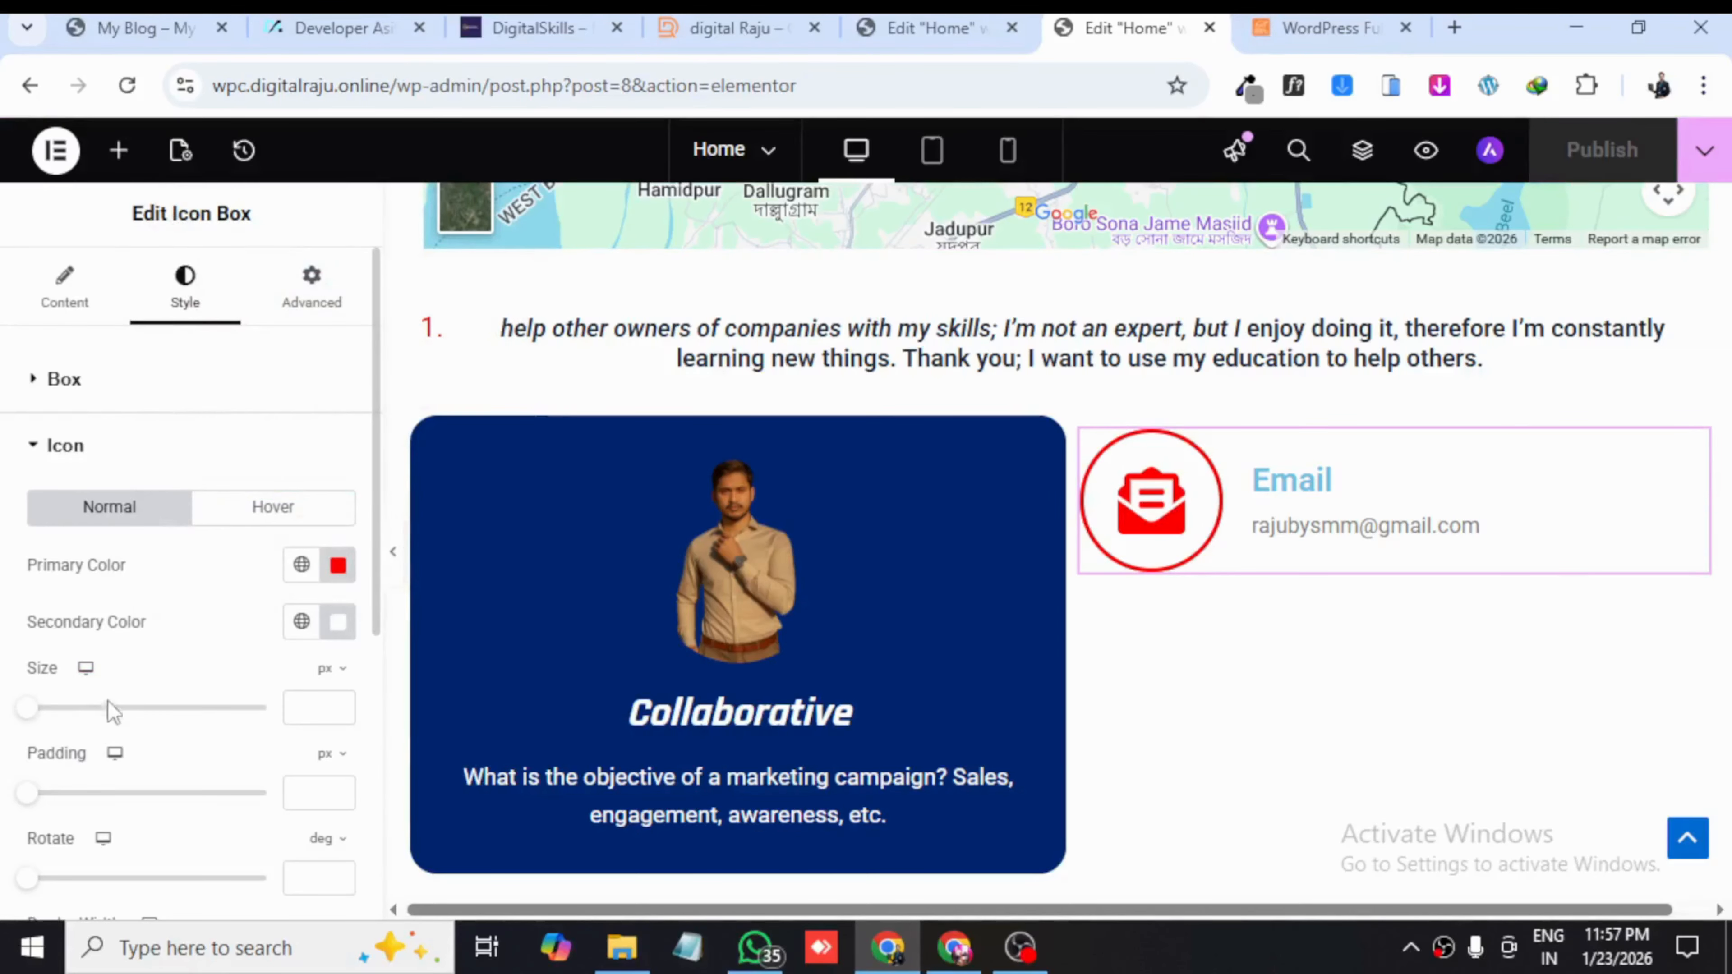
- Set the envelope icon's size to 35 px
left_click(340, 704)
left_click(339, 704)
left_click(338, 704)
left_click(338, 704)
left_click(338, 704)
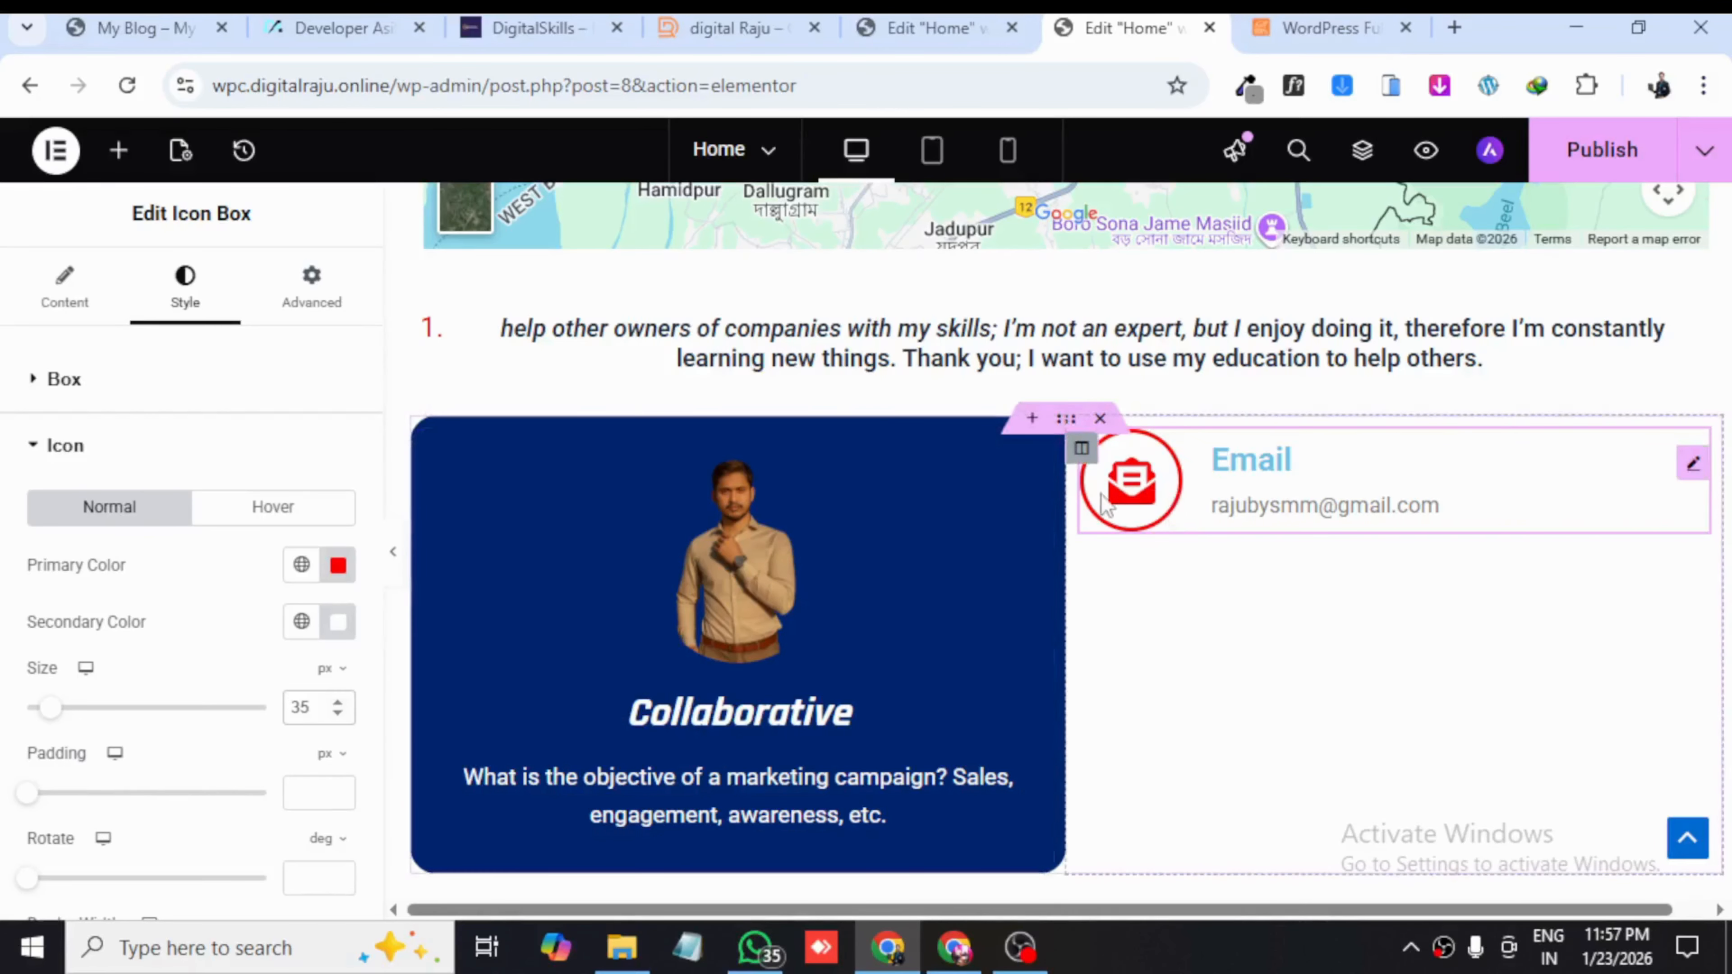
- Set the Icon Box title's font family to Saira, found by filtering the fonts for "sai"
scroll(104, 828, "down", 2)
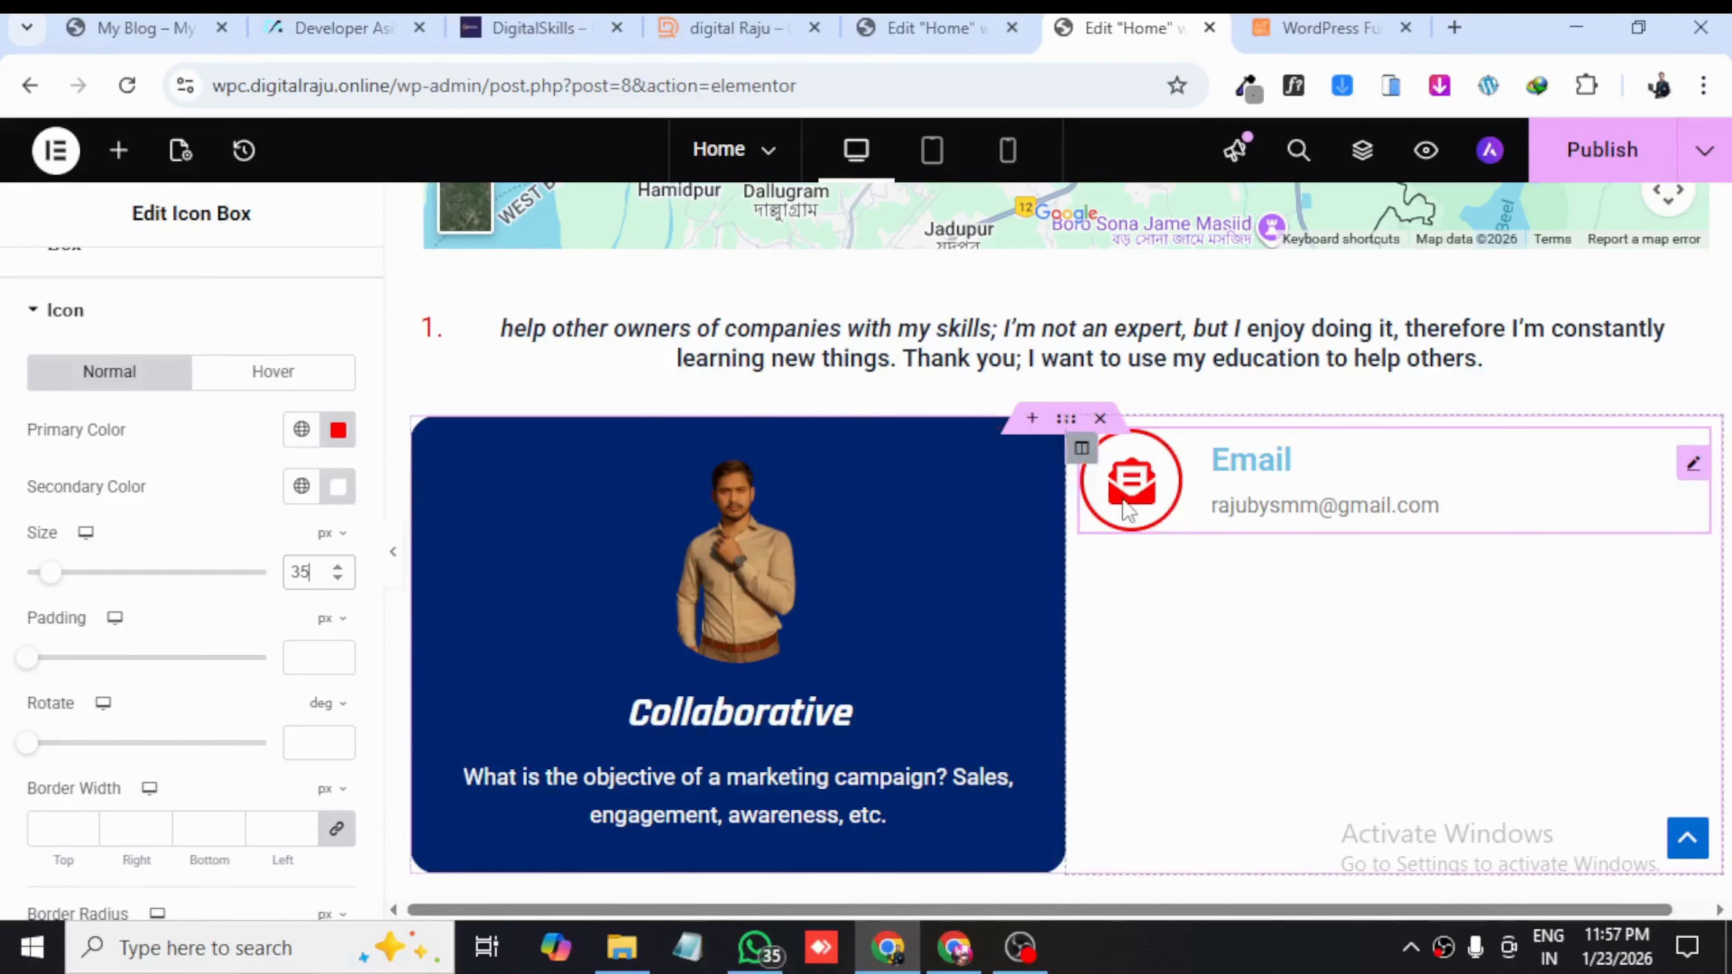
scroll(287, 792, "down", 2)
scroll(139, 825, "down", 3)
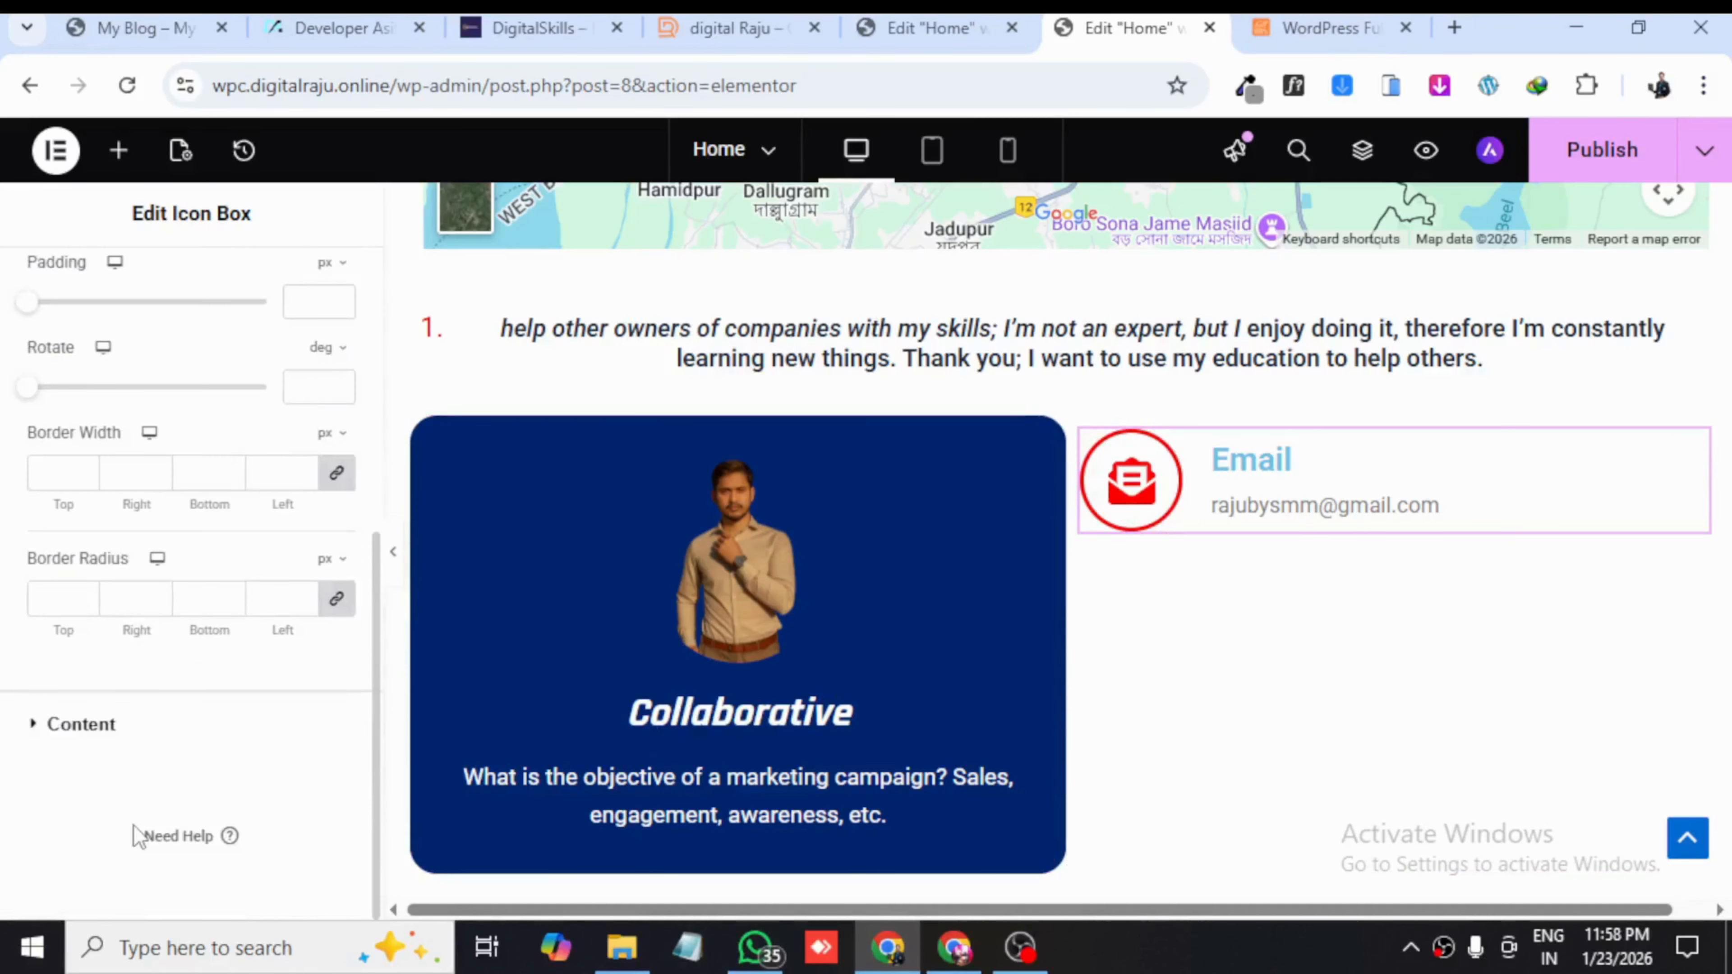
left_click(94, 729)
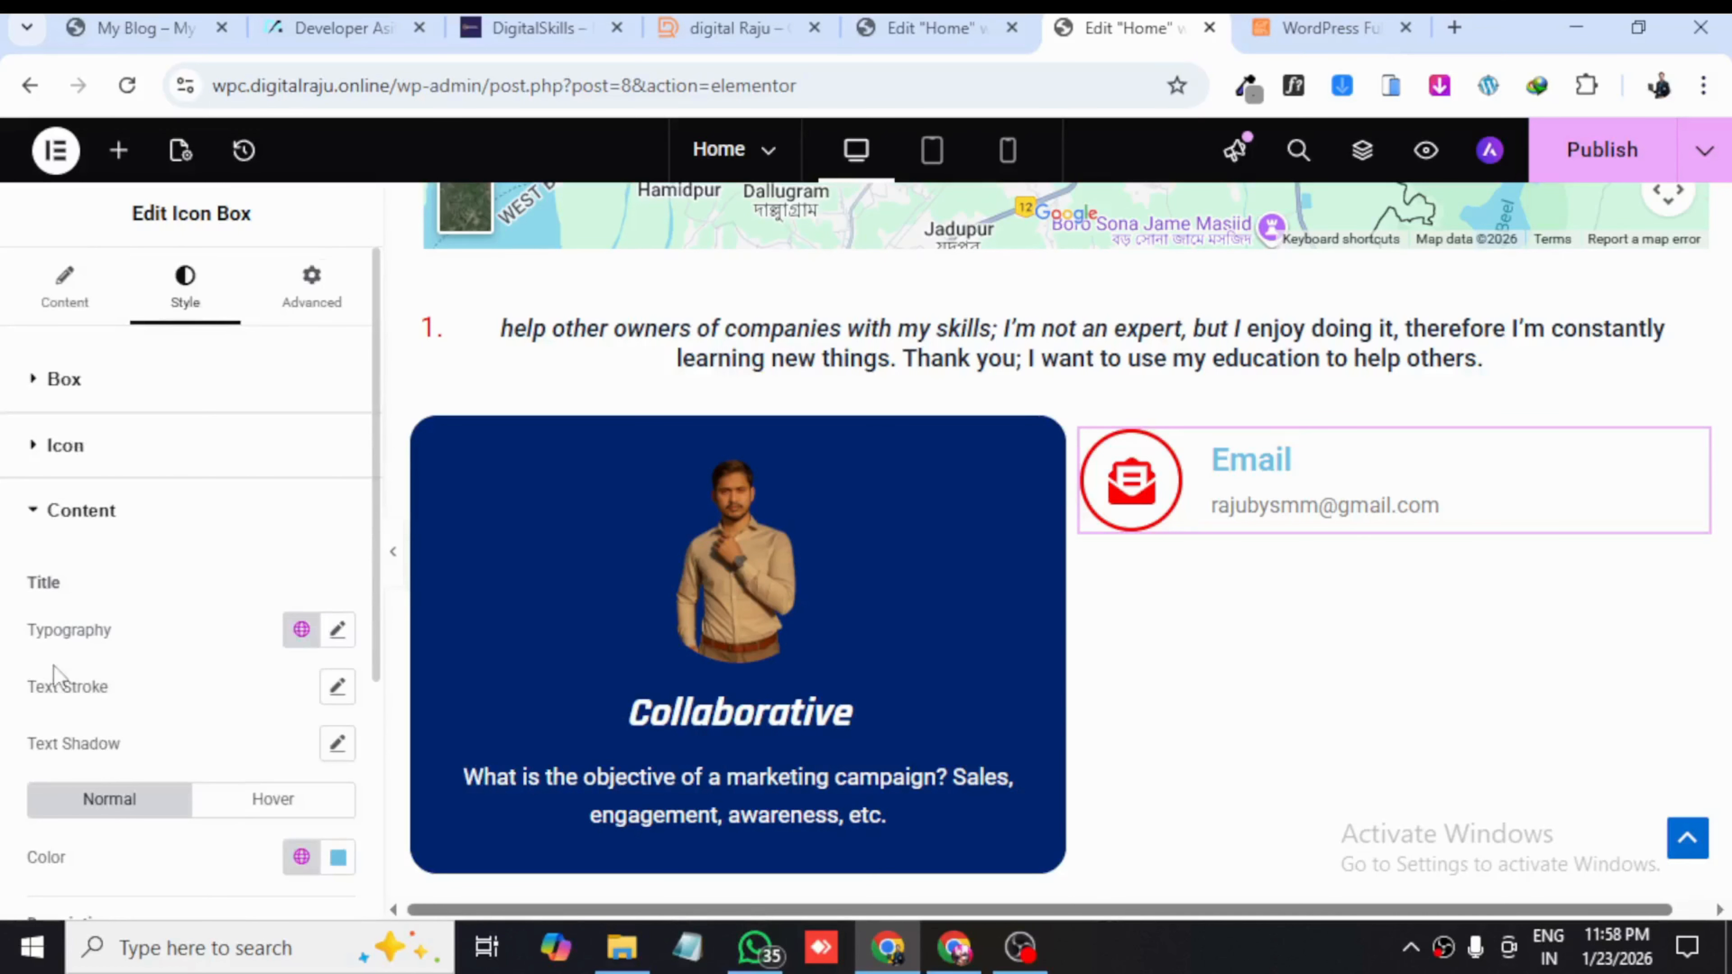
left_click(333, 628)
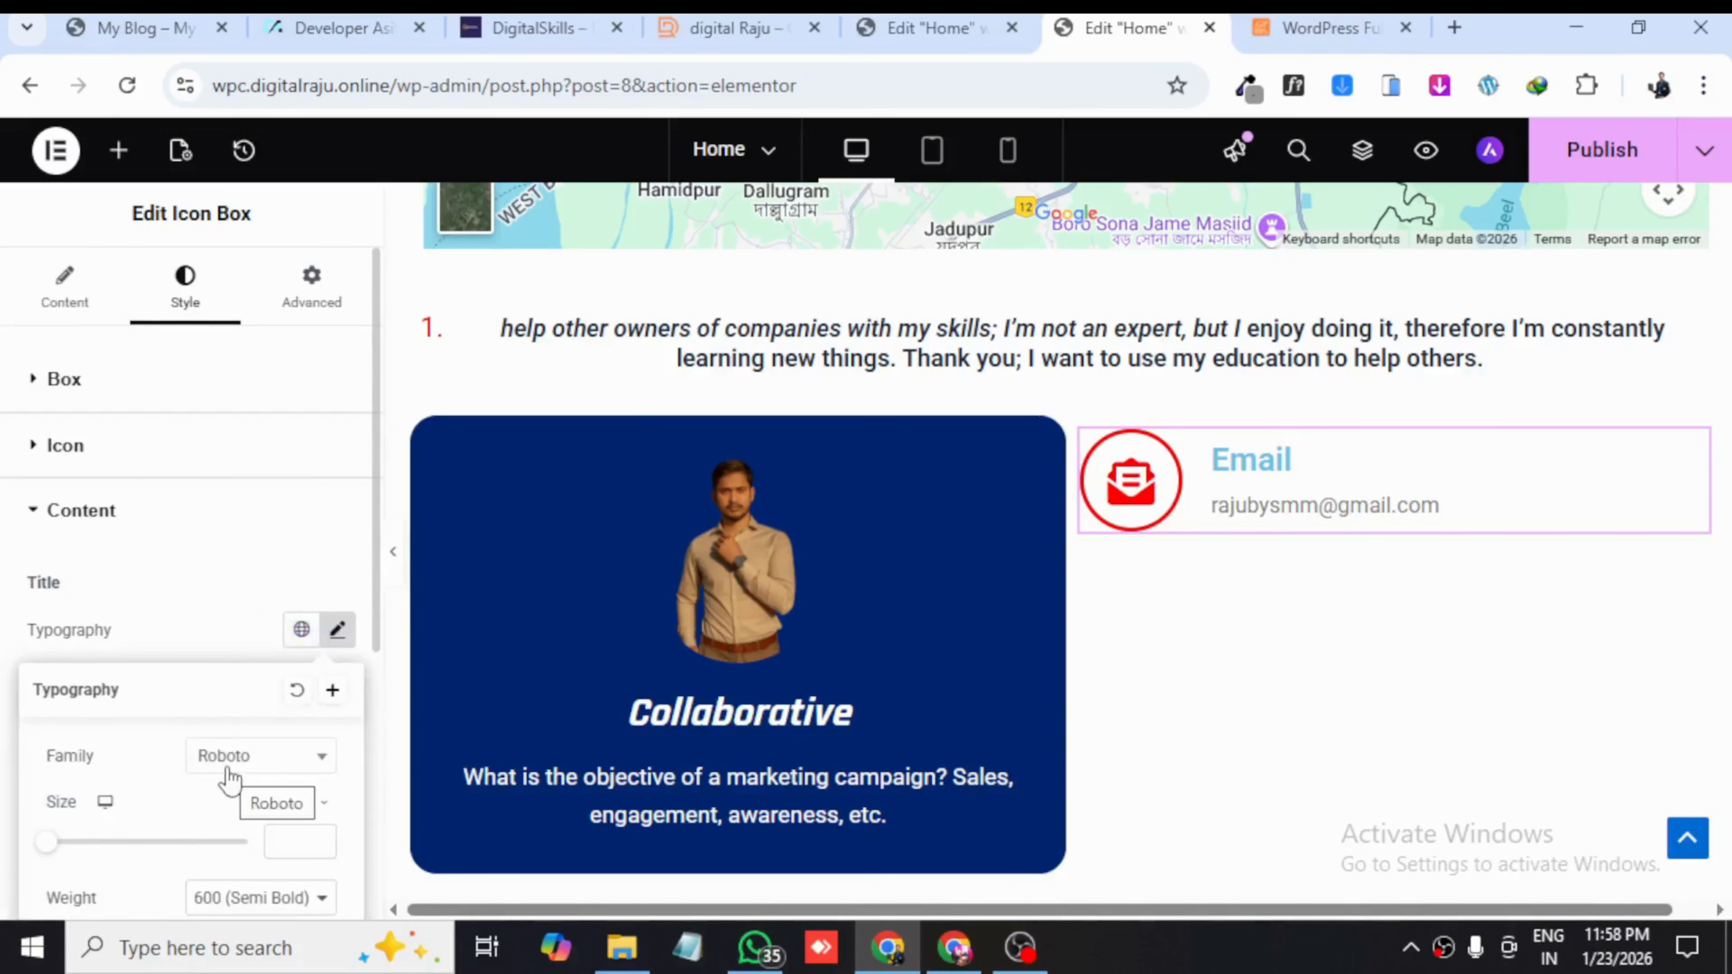
scroll(235, 778, "down", 2)
left_click(270, 633)
type("sai")
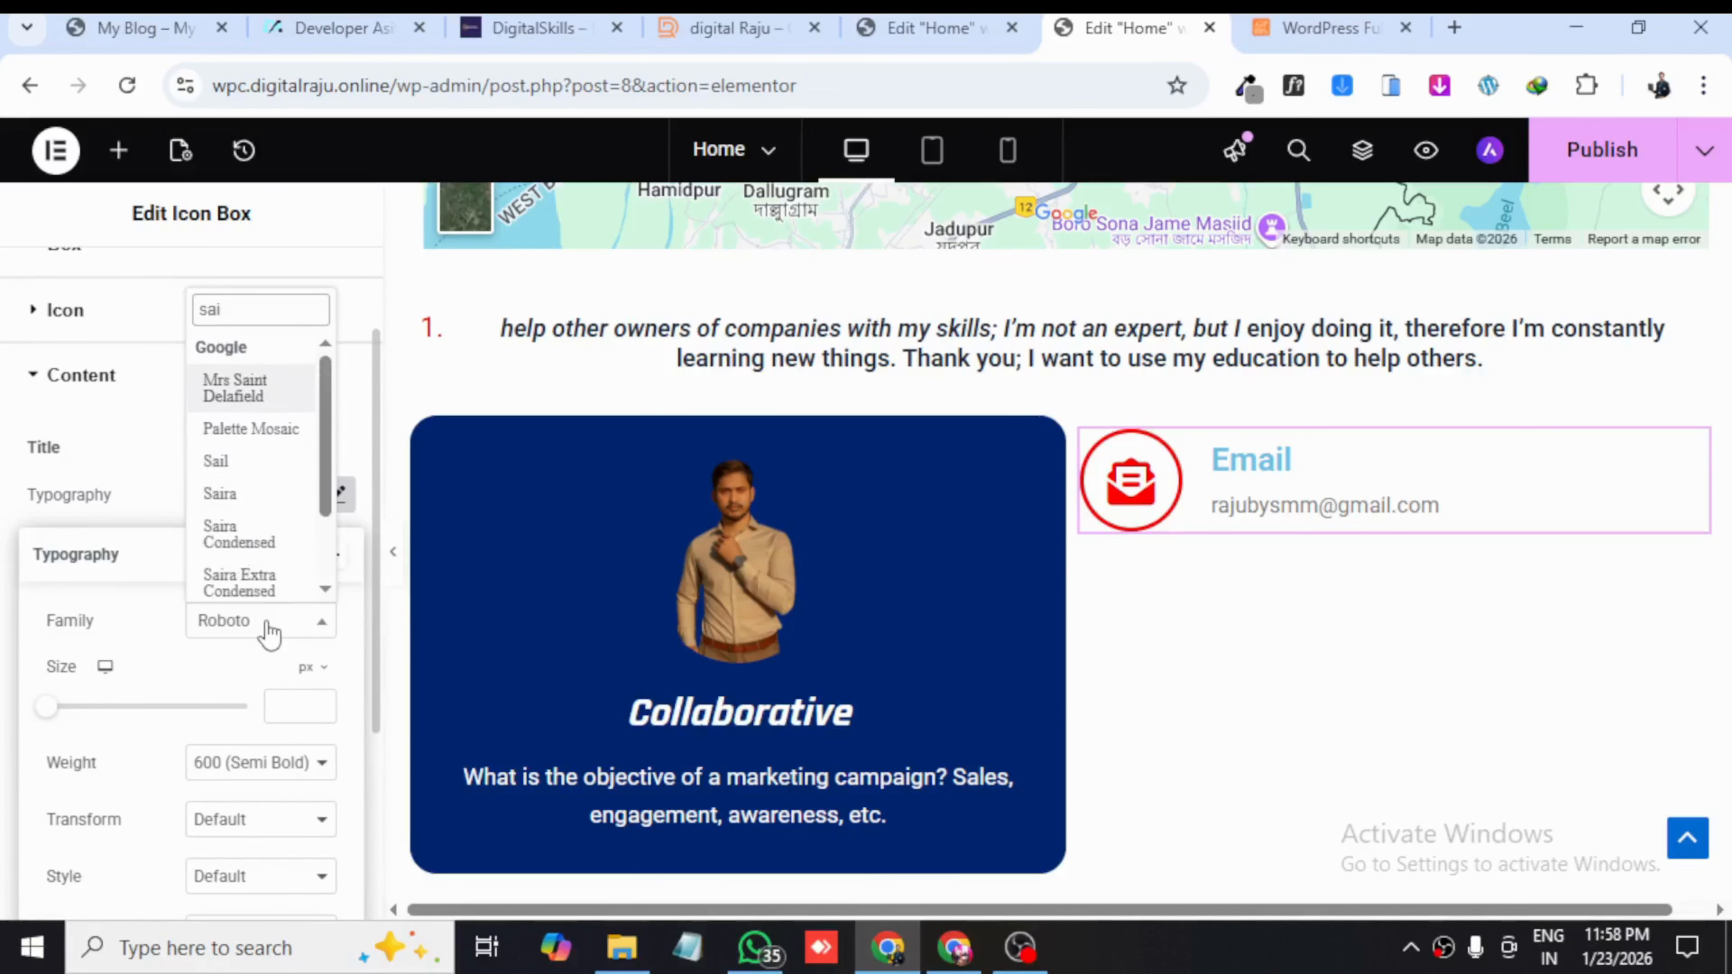
left_click(242, 495)
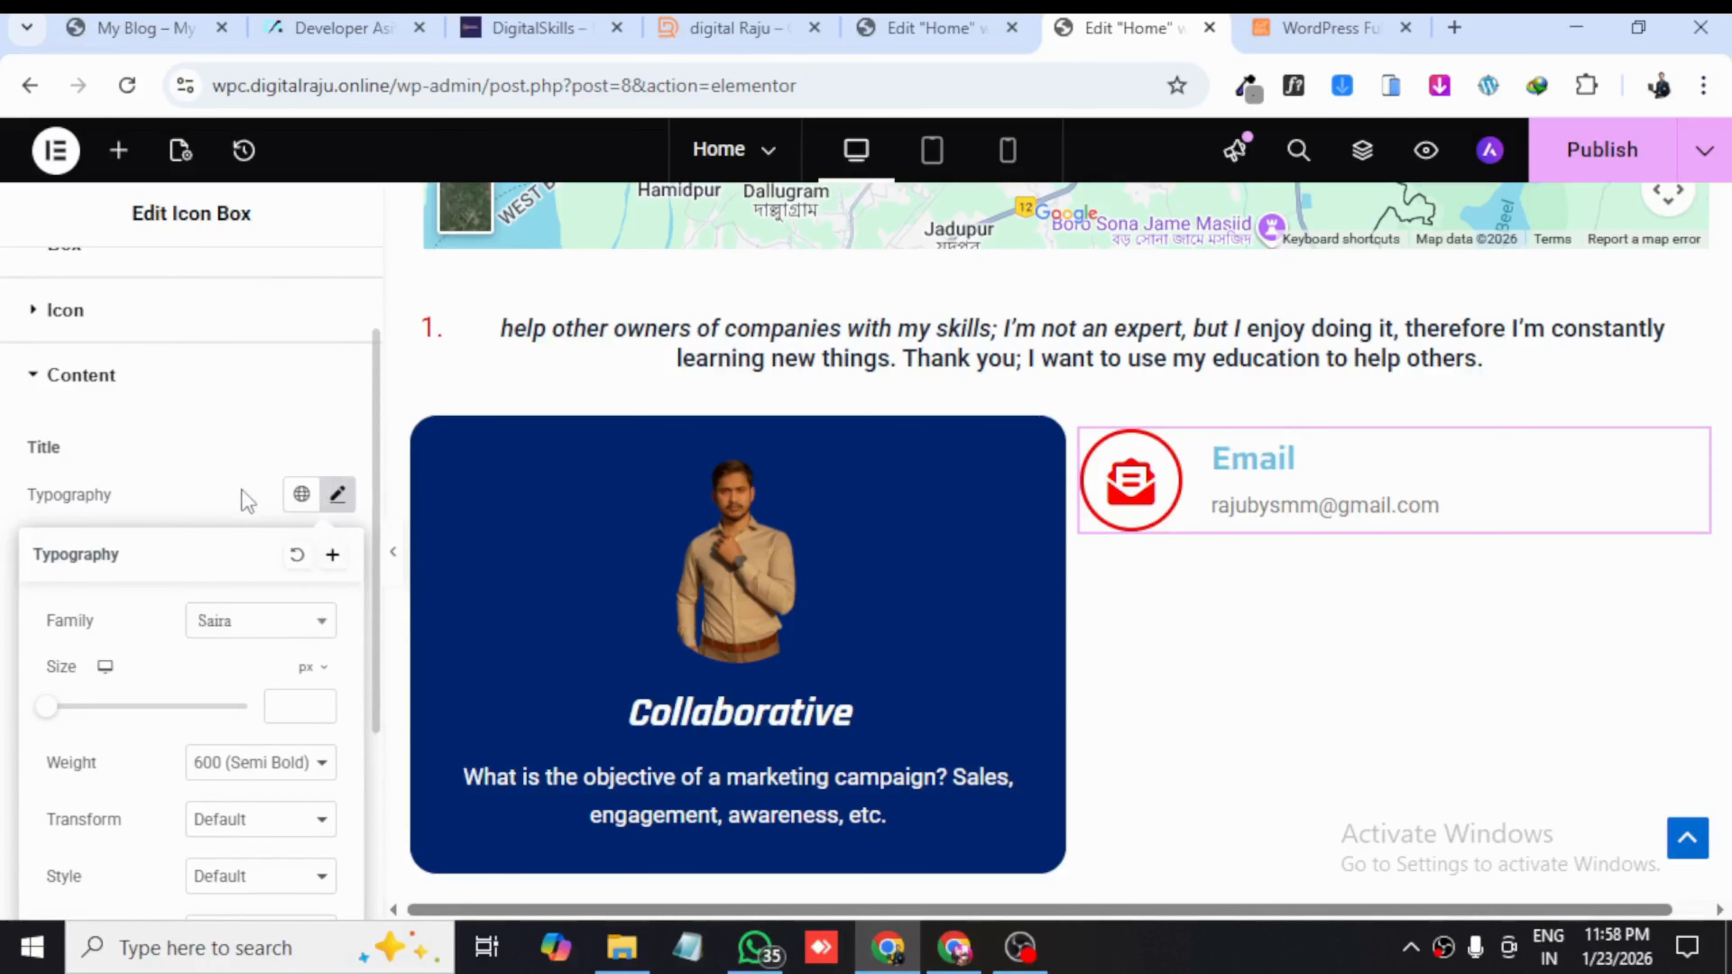
- Set the Icon Box title's font size to 30 px and close the typography settings
left_click(318, 702)
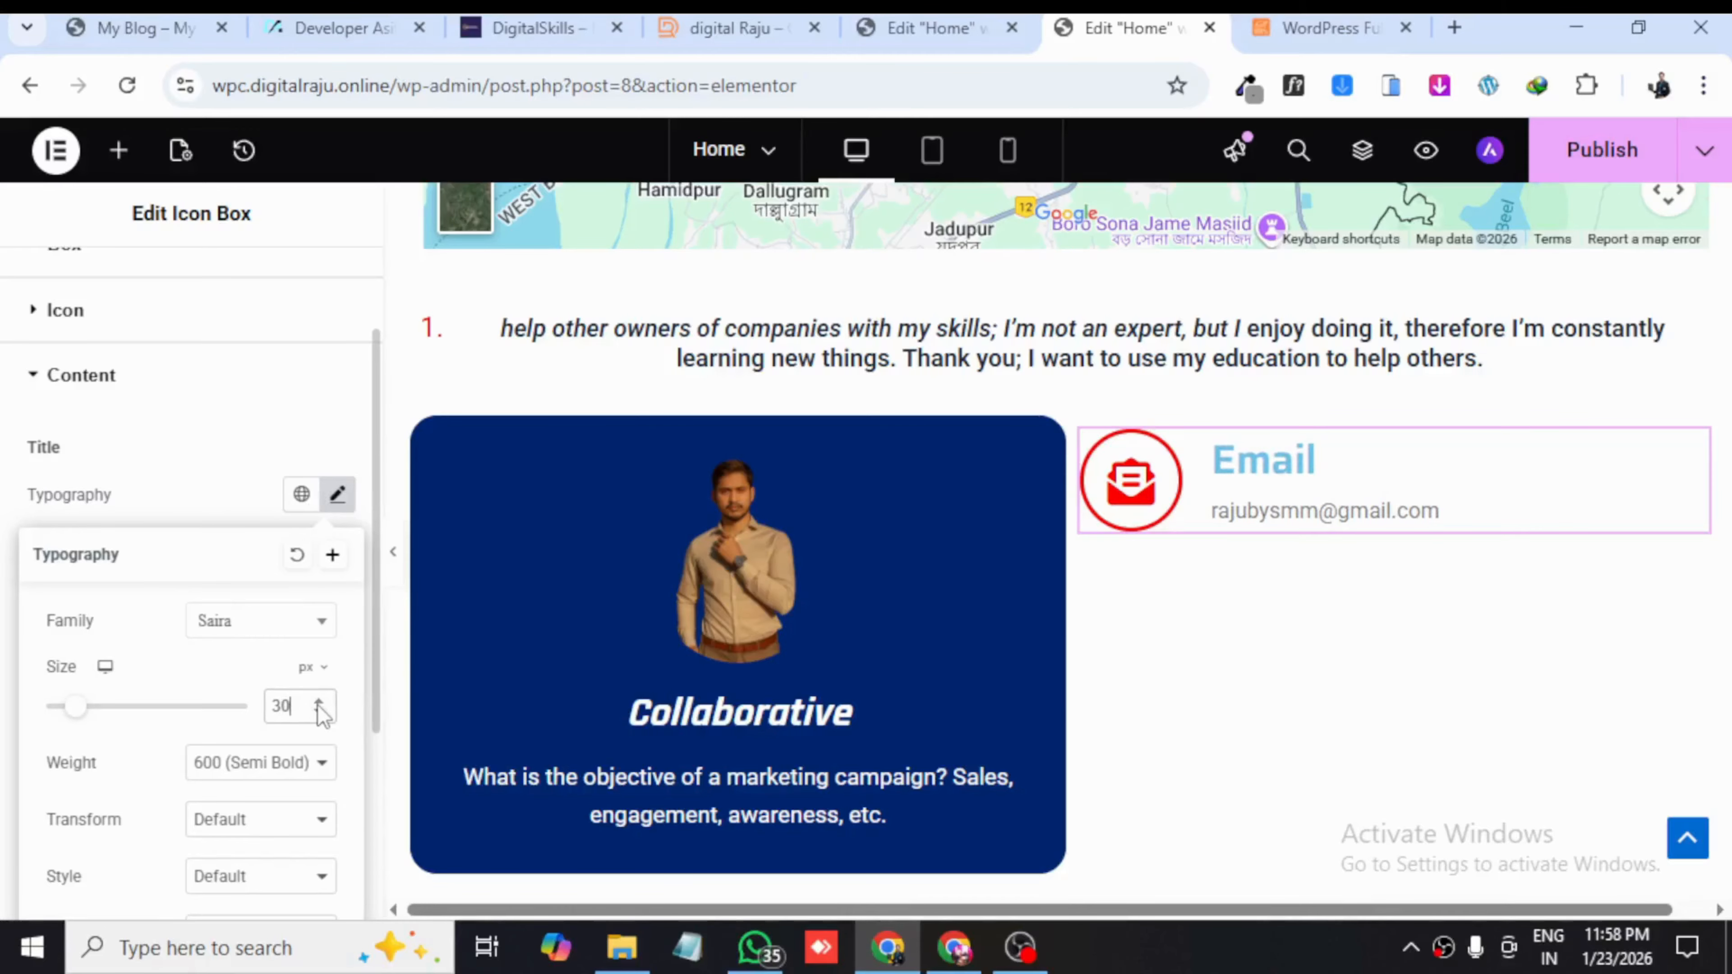
scroll(245, 785, "down", 2)
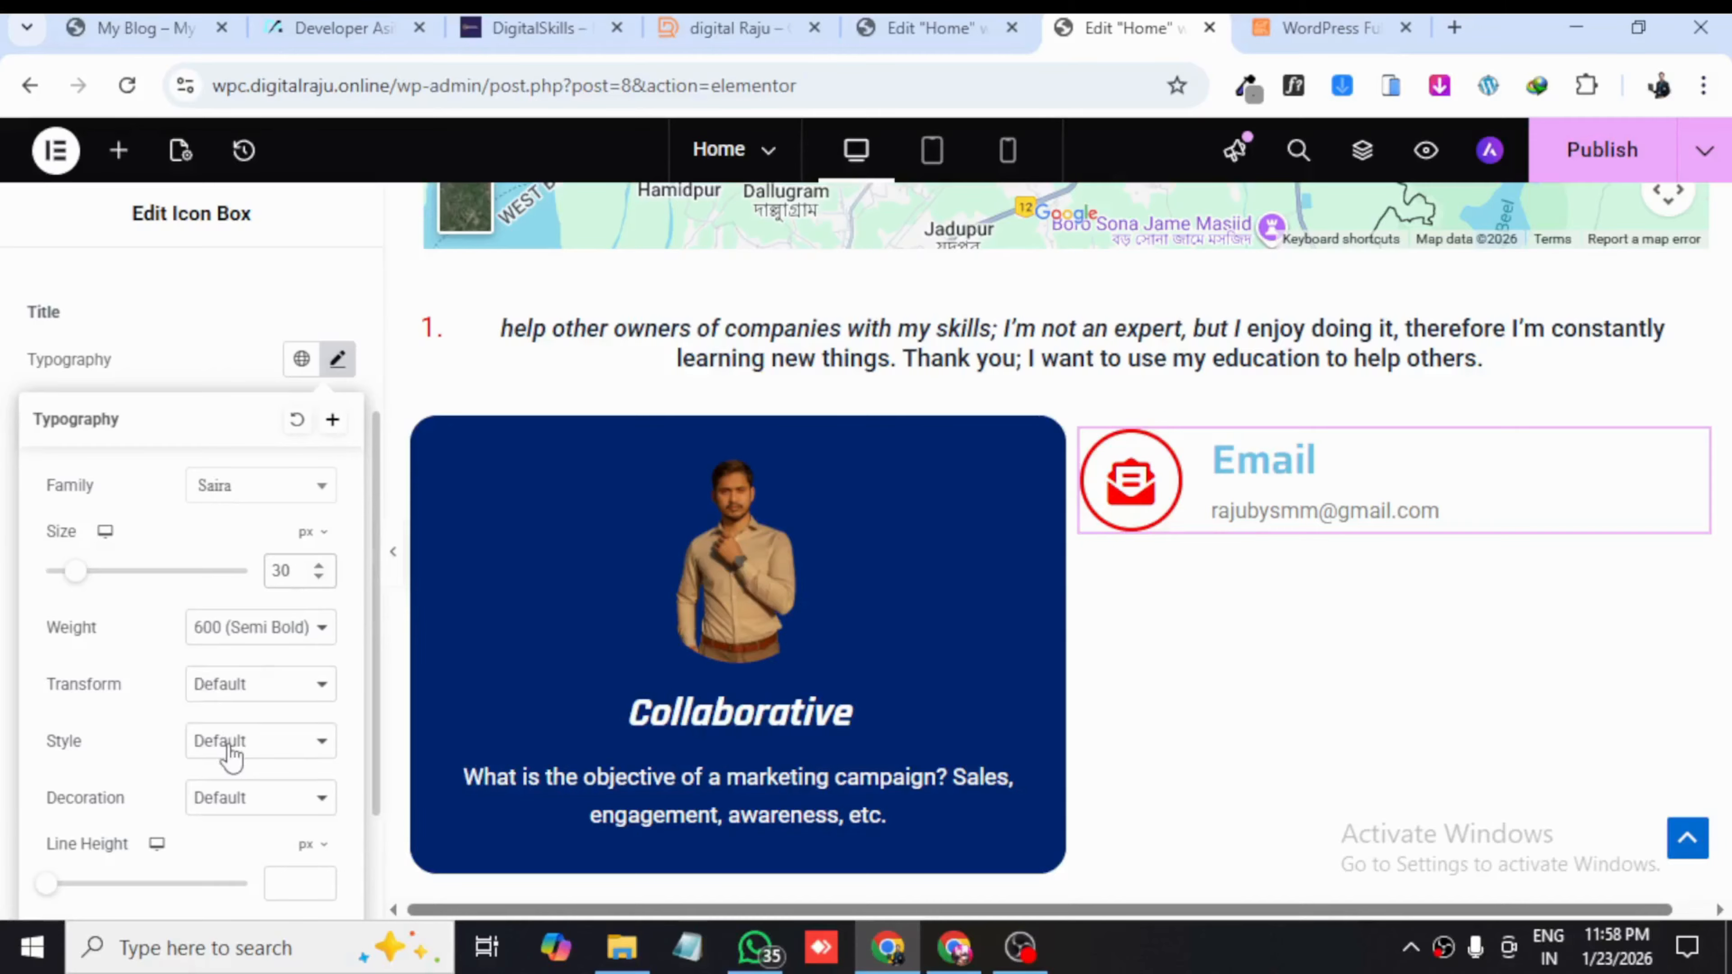
scroll(228, 764, "down", 2)
scroll(160, 764, "up", 5)
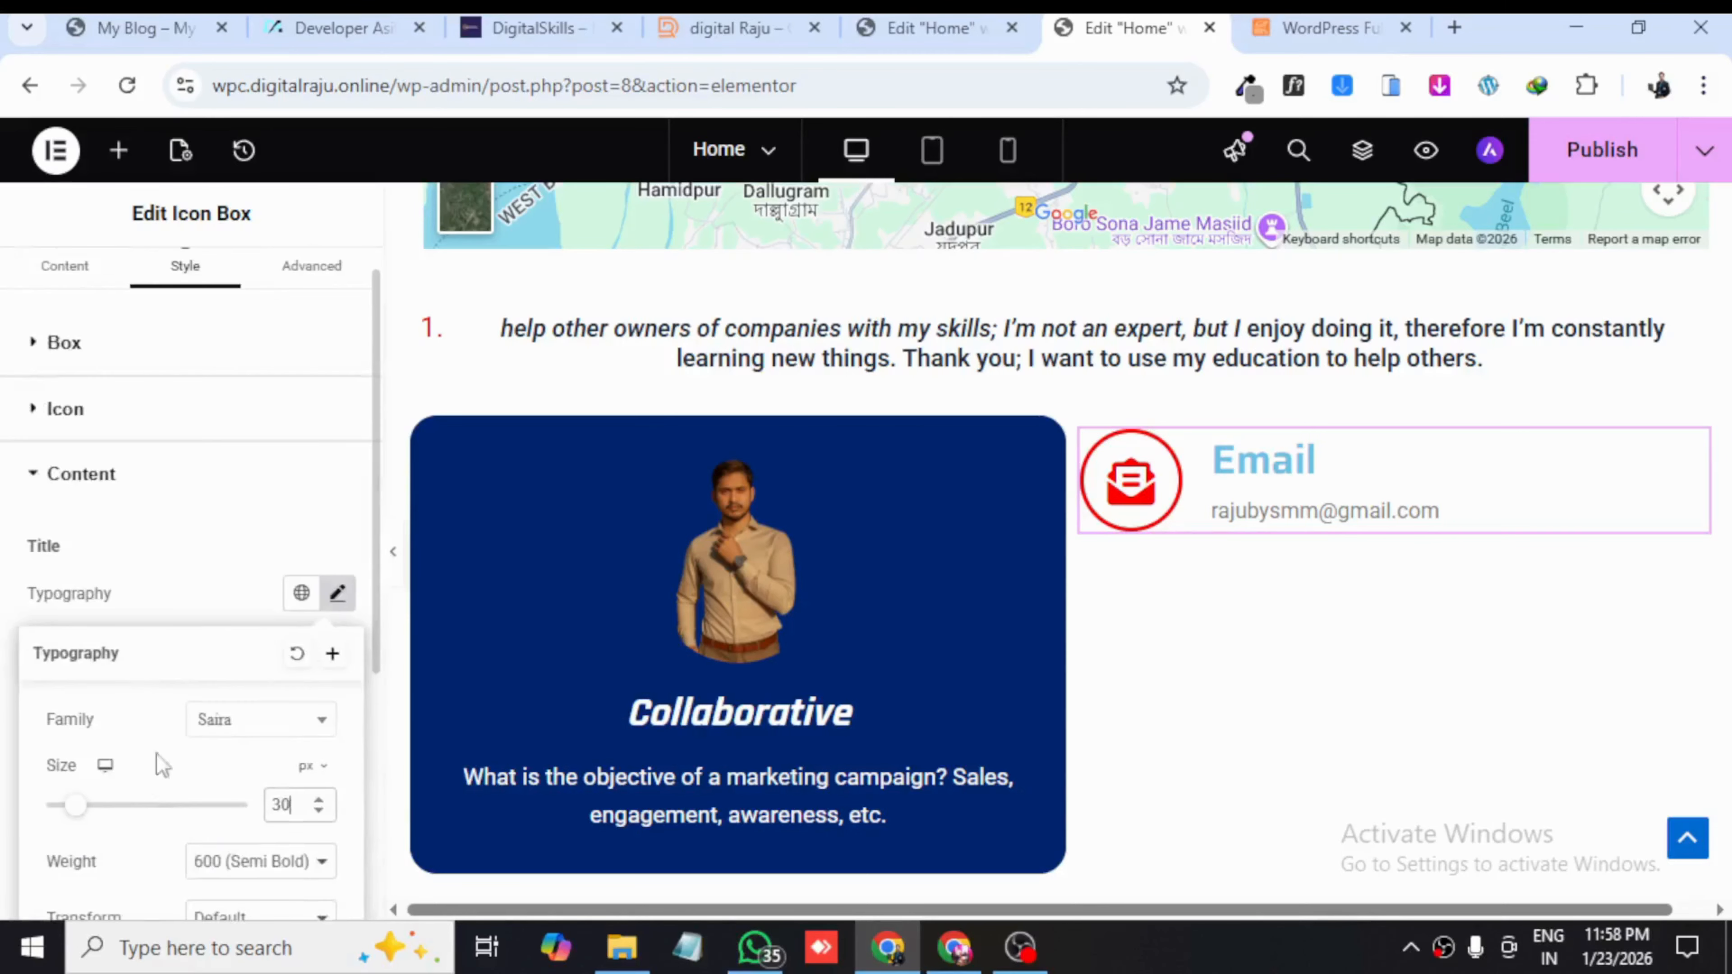
left_click(208, 491)
left_click(208, 491)
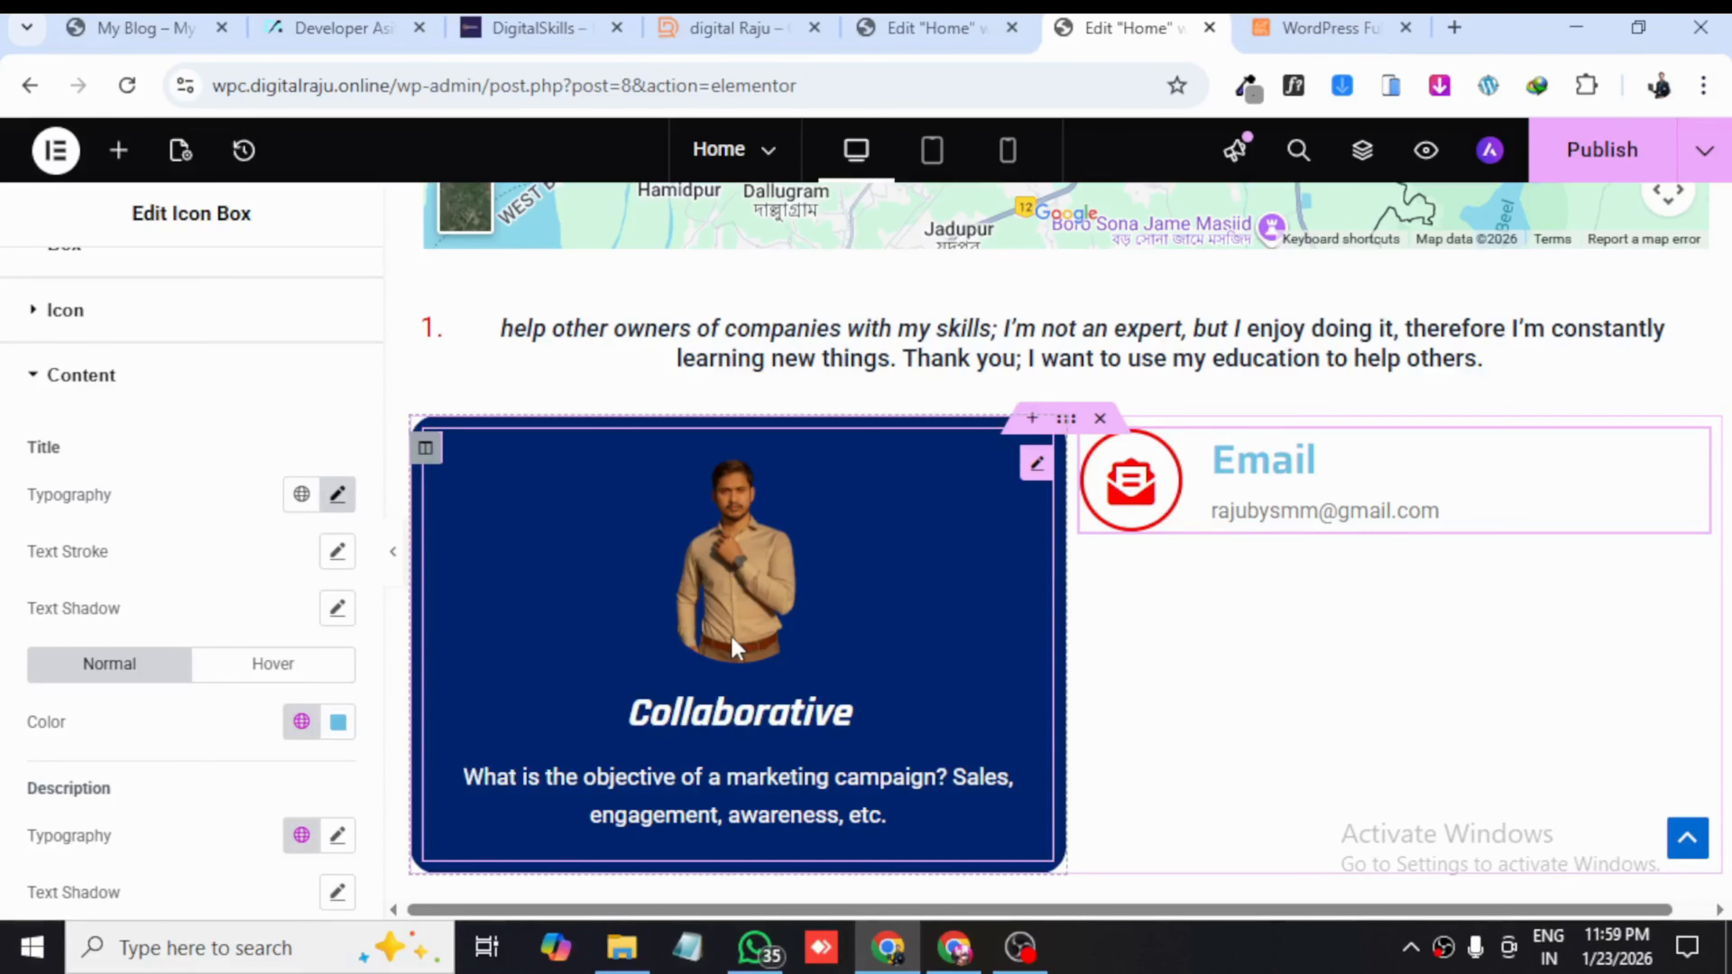
- Try custom black (#000000) as the Icon Box title's colour
scroll(733, 648, "down", 2)
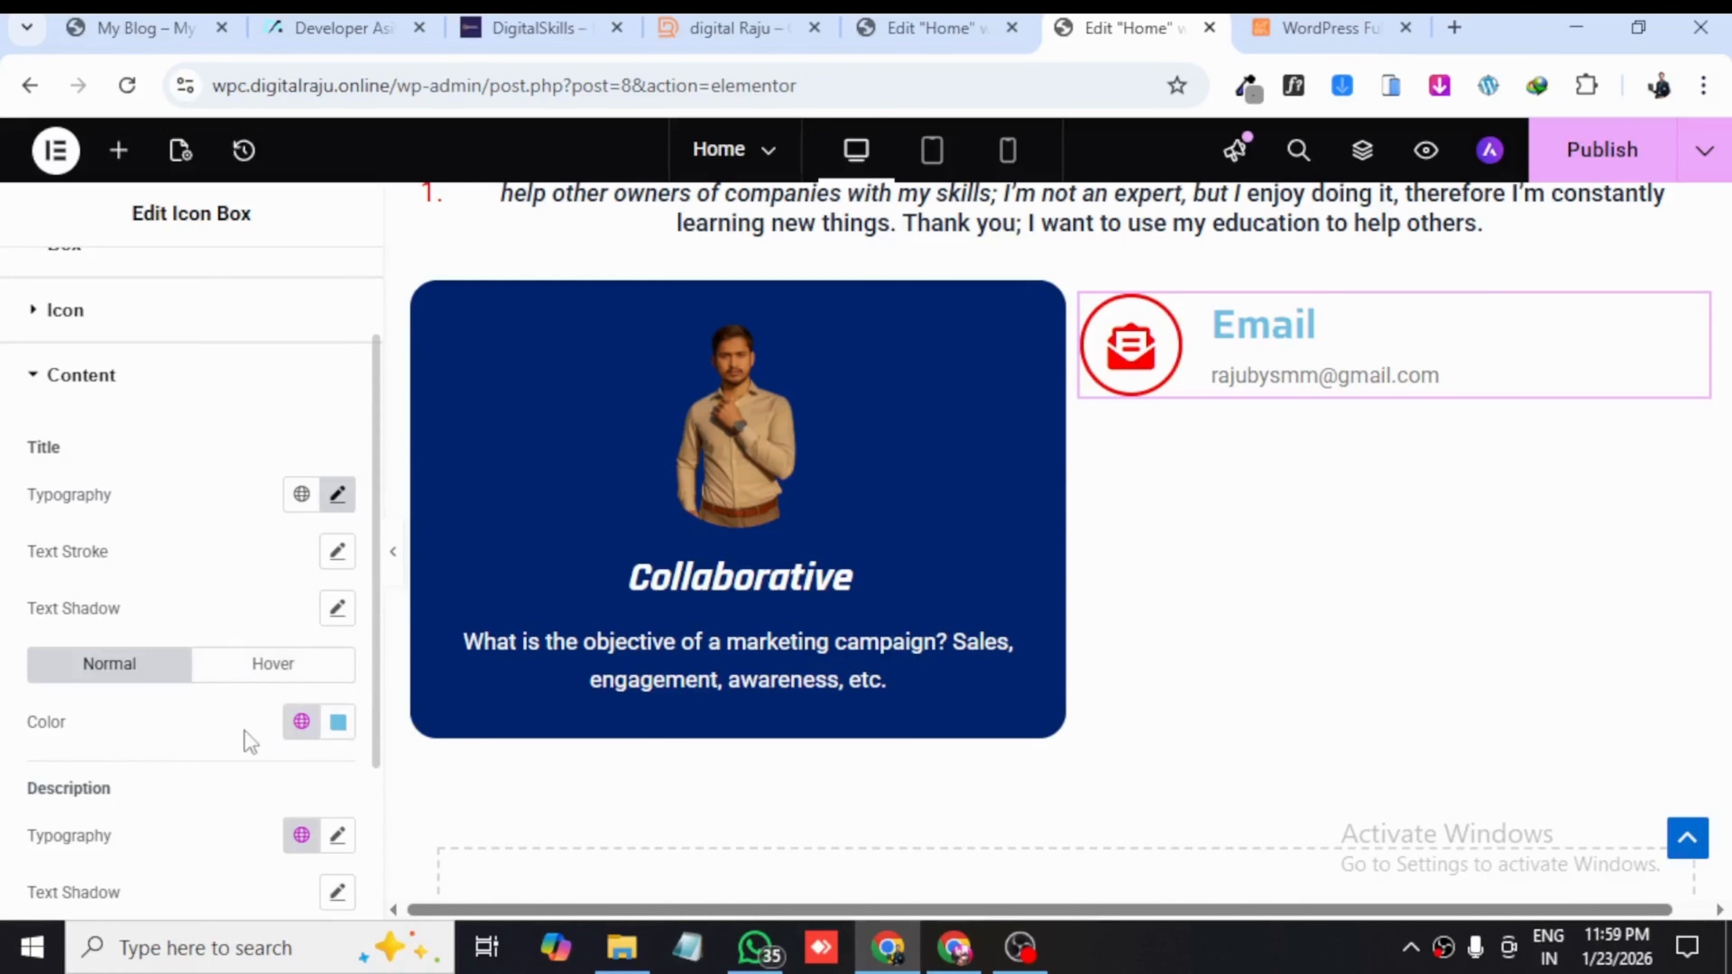
left_click(343, 727)
left_click_drag(428, 507, 518, 603)
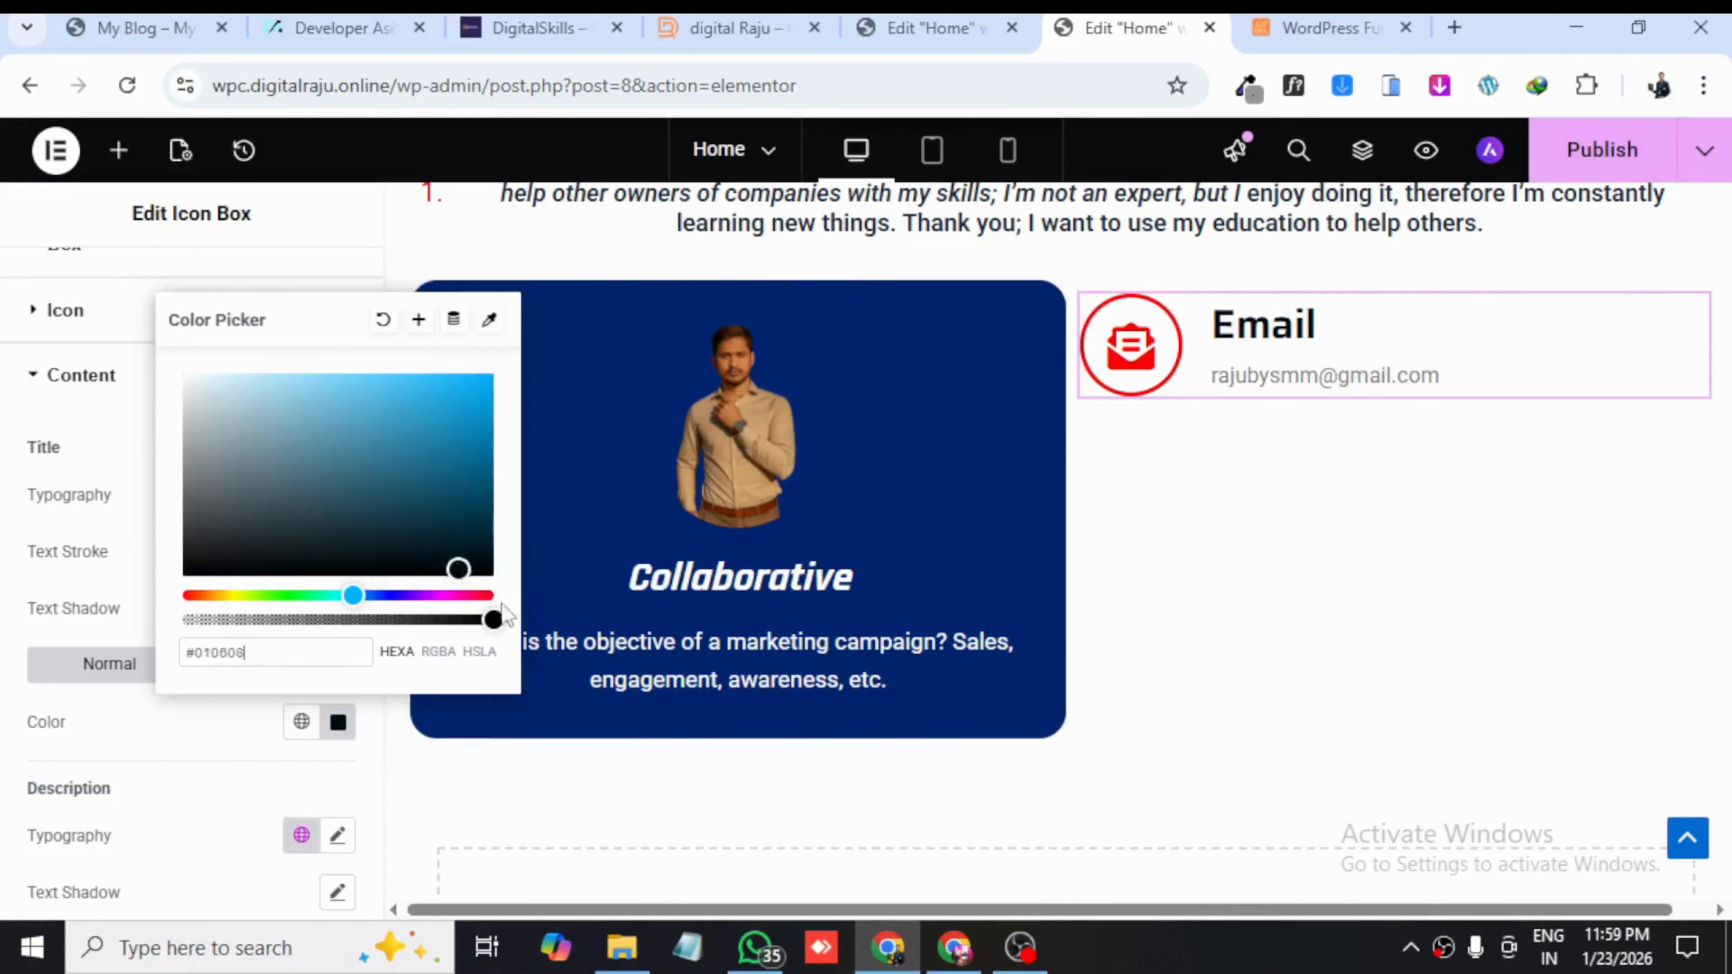
left_click(301, 722)
left_click(337, 723)
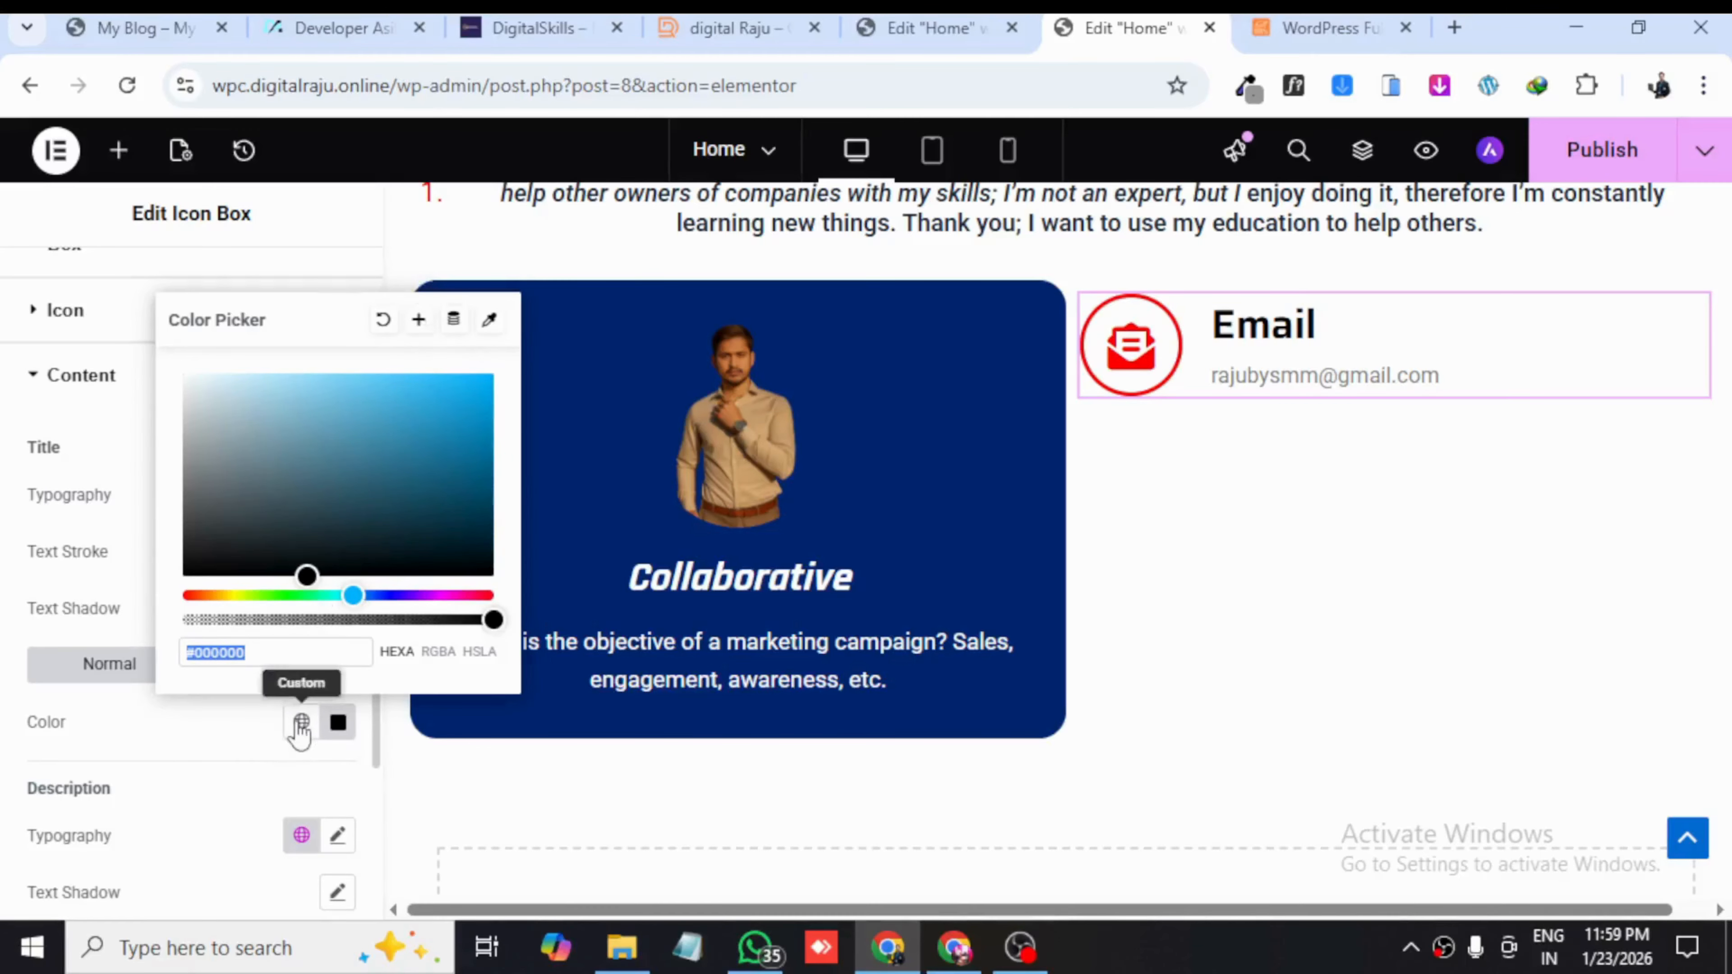
- Set the Icon Box title's normal and hover colours to the Theme Headings global colour and return to the normal state
left_click(301, 723)
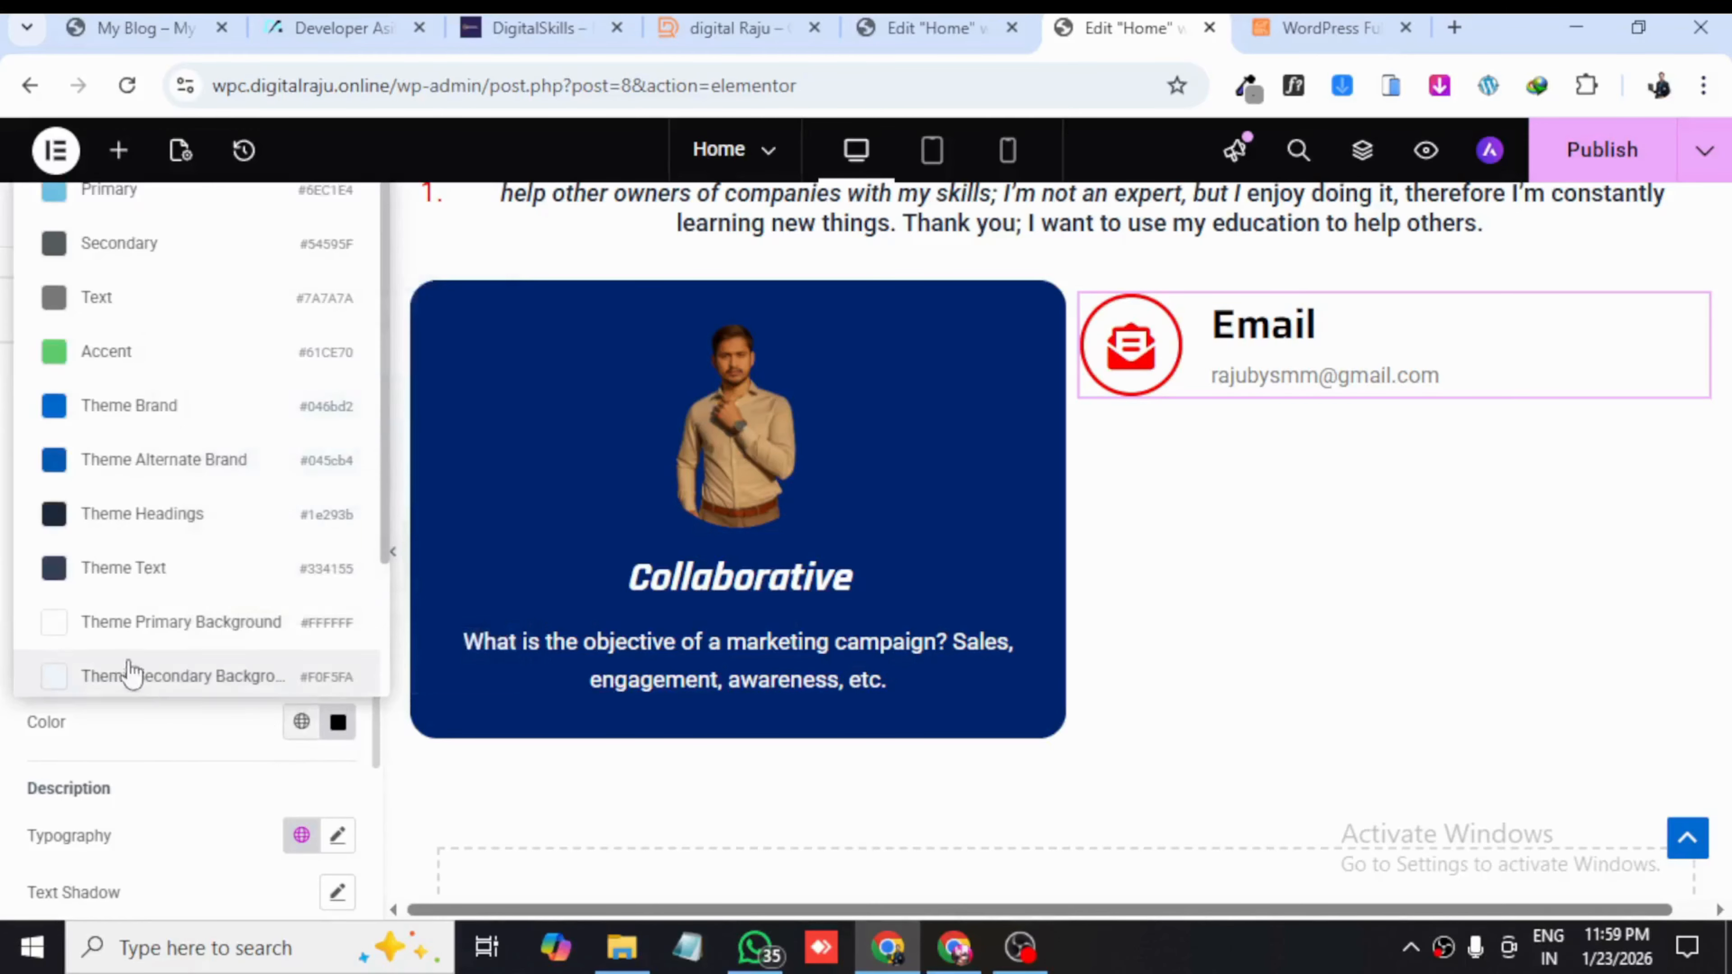
left_click(119, 528)
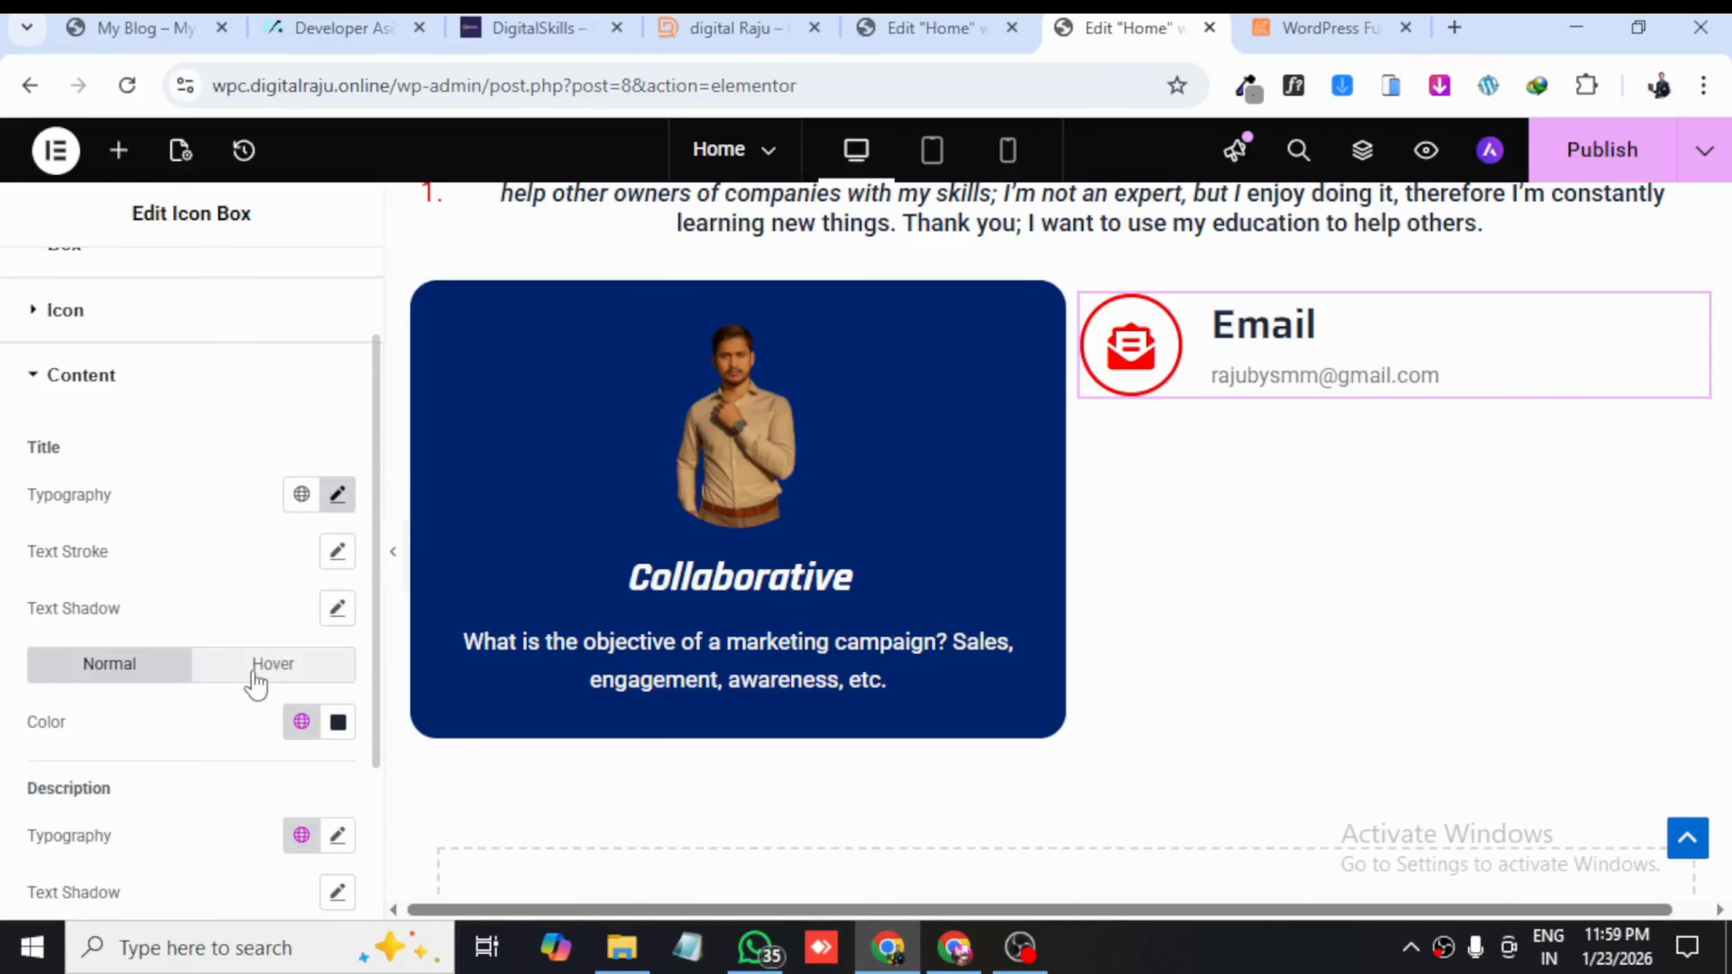
left_click(269, 665)
left_click(302, 722)
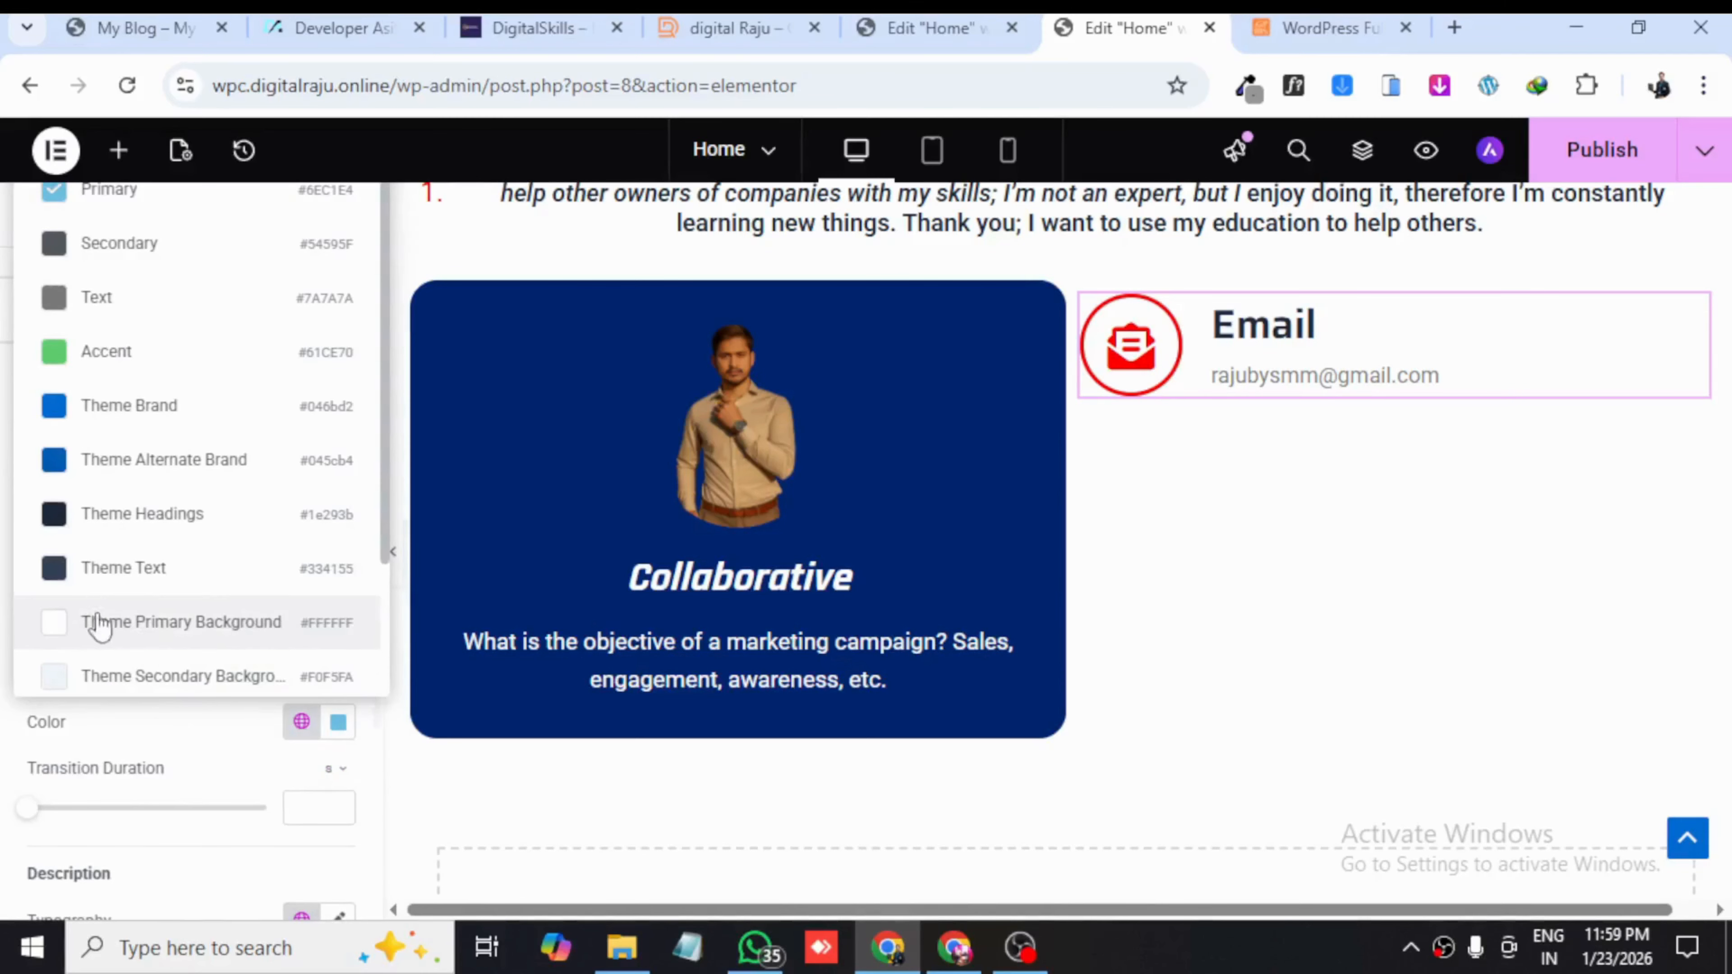
left_click(105, 530)
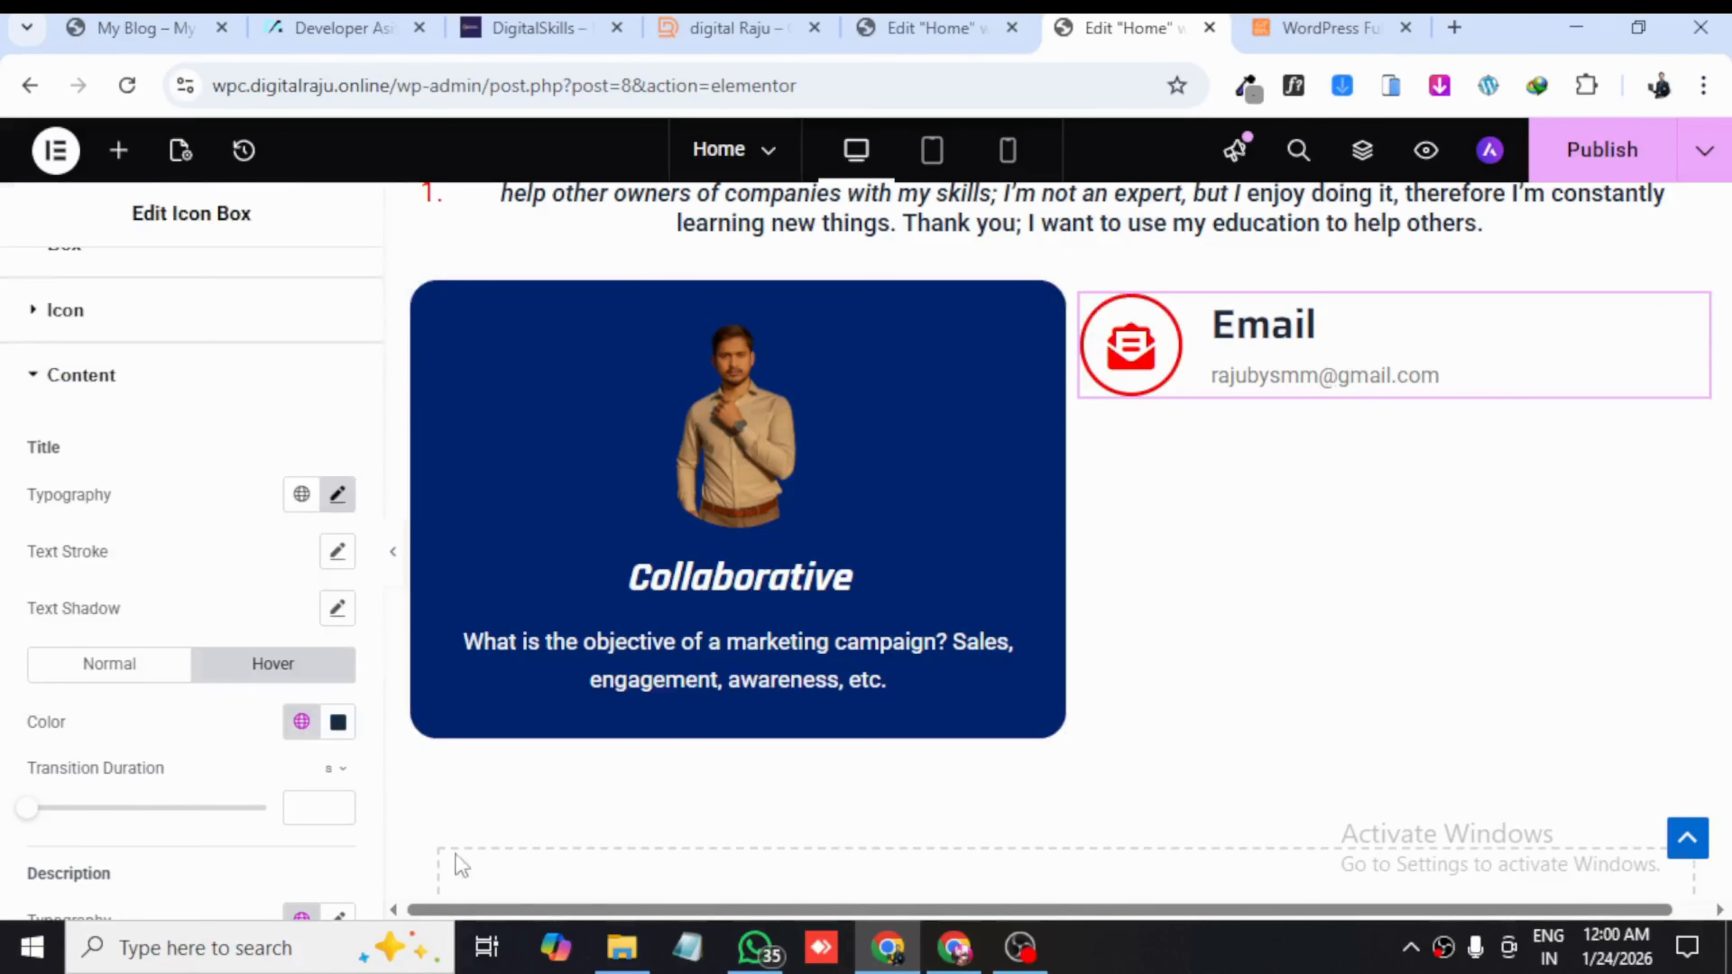
scroll(174, 707, "up", 2)
scroll(174, 707, "down", 2)
left_click(117, 666)
- Increase the font size of the Icon Box description and close its typography settings
scroll(137, 709, "down", 3)
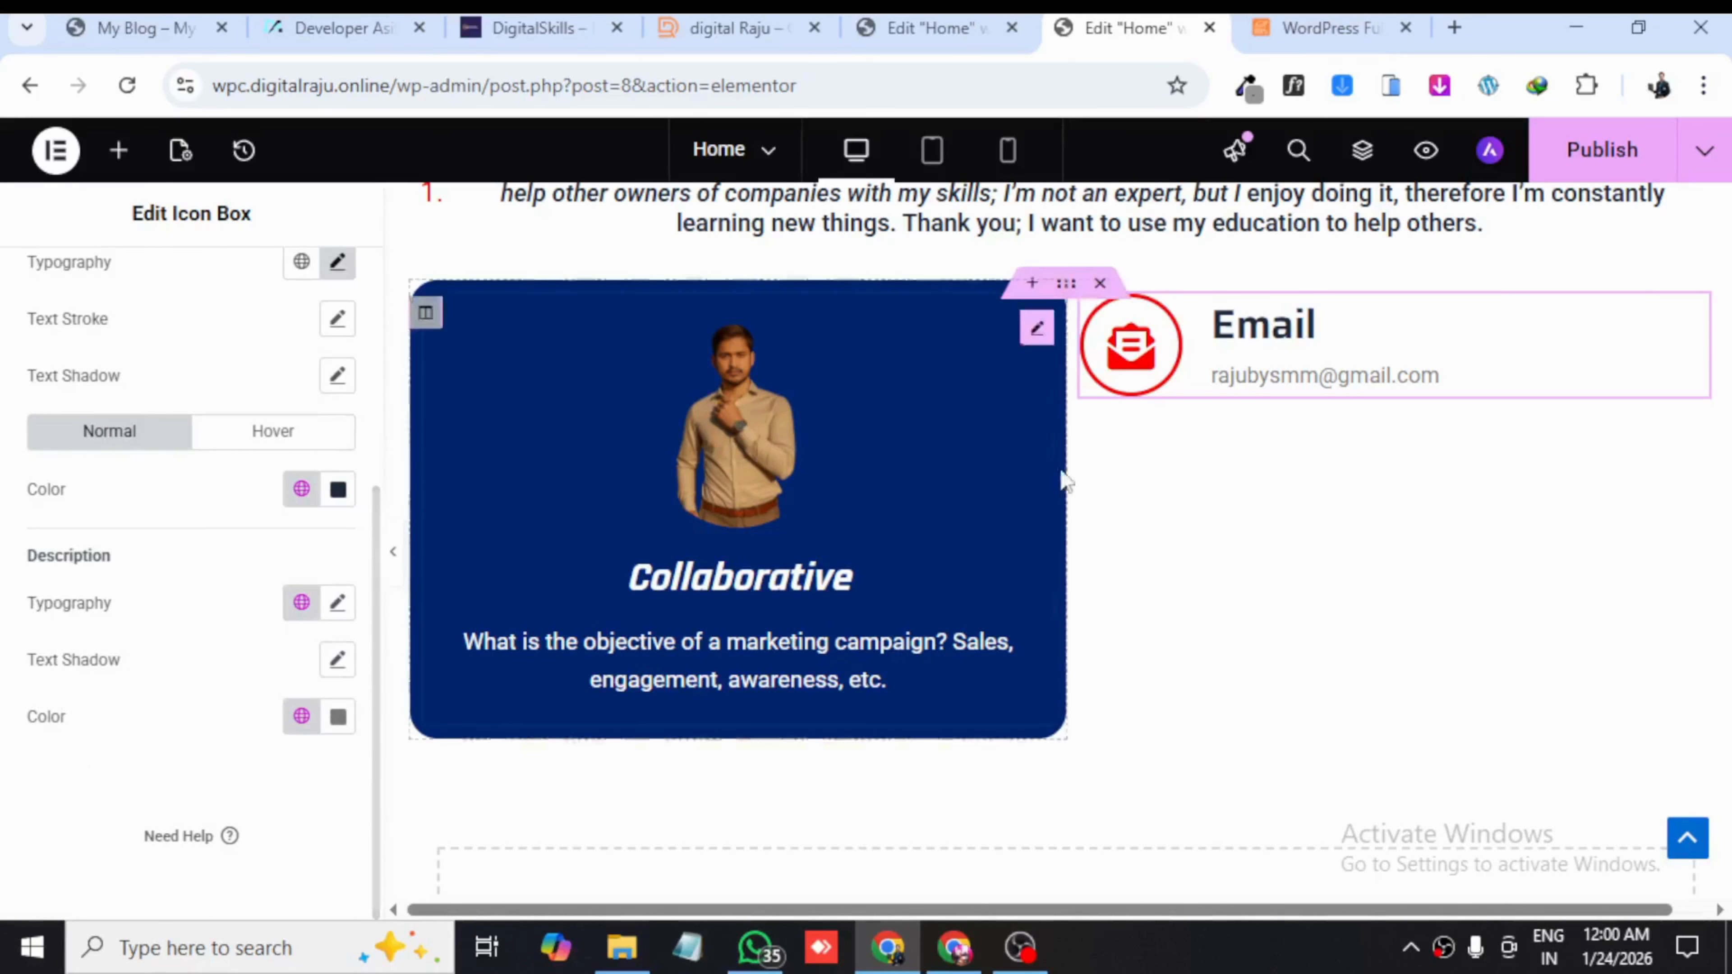
left_click(336, 603)
left_click(318, 812)
left_click(319, 812)
scroll(201, 858, "down", 2)
scroll(155, 568, "up", 2)
left_click(155, 600)
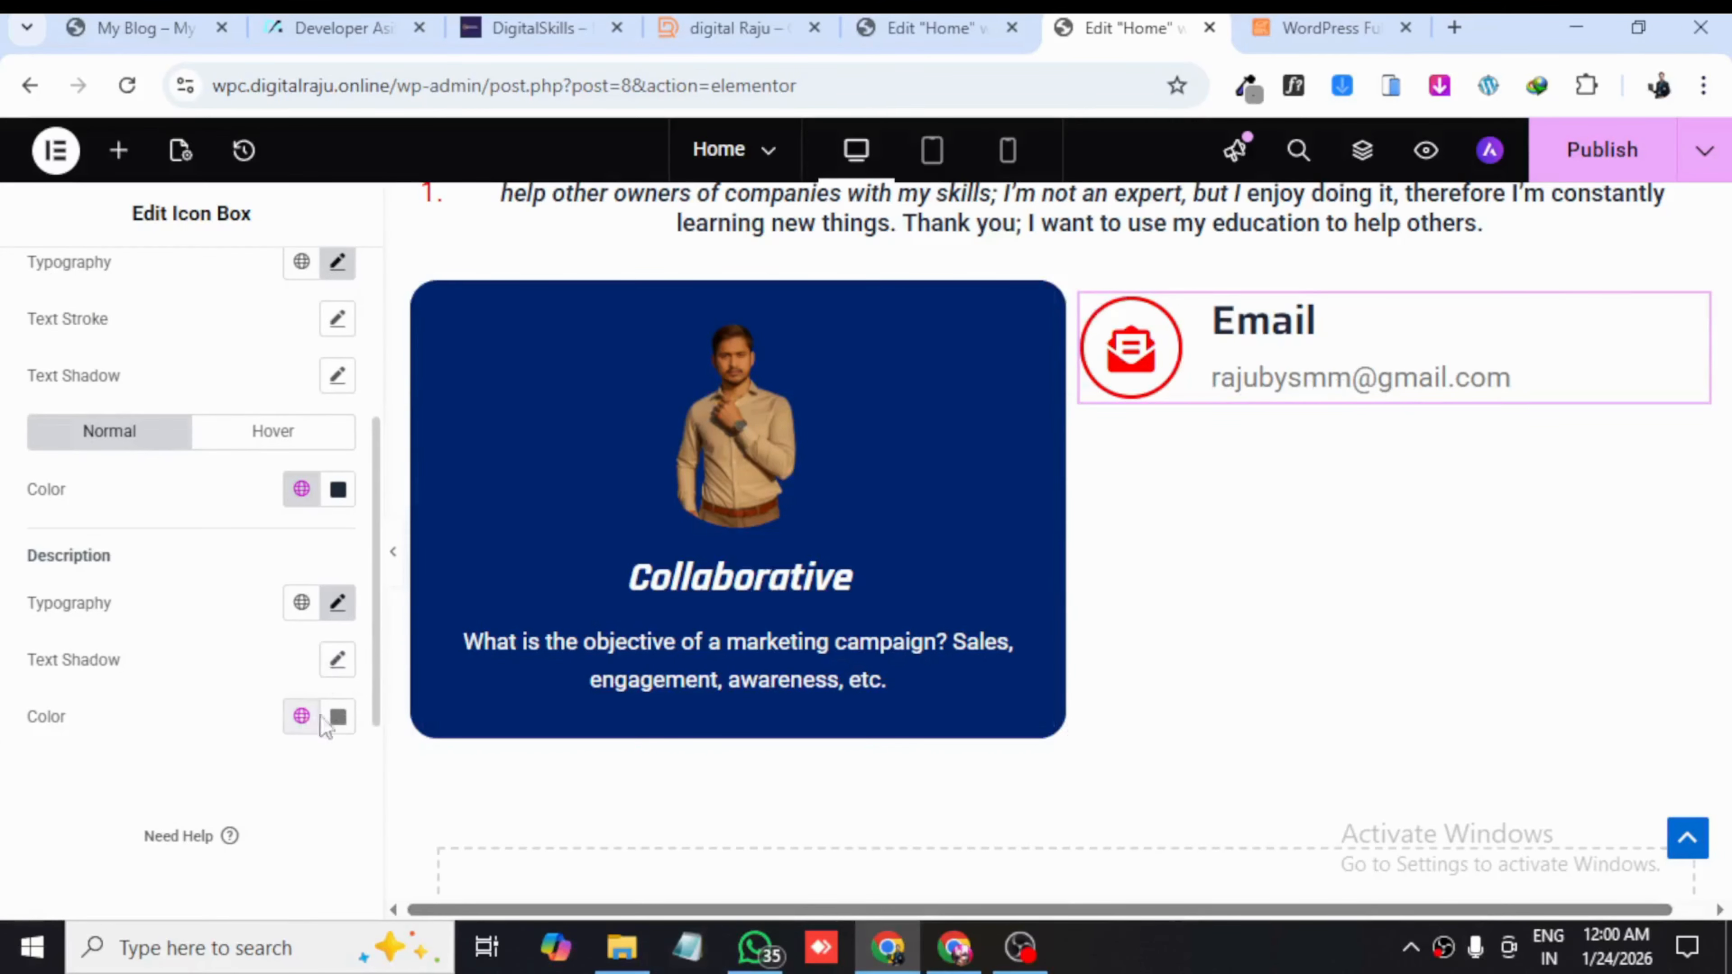
- Set the Icon Box description's colour to custom black and publish the page
left_click(338, 716)
left_click_drag(368, 510, 477, 565)
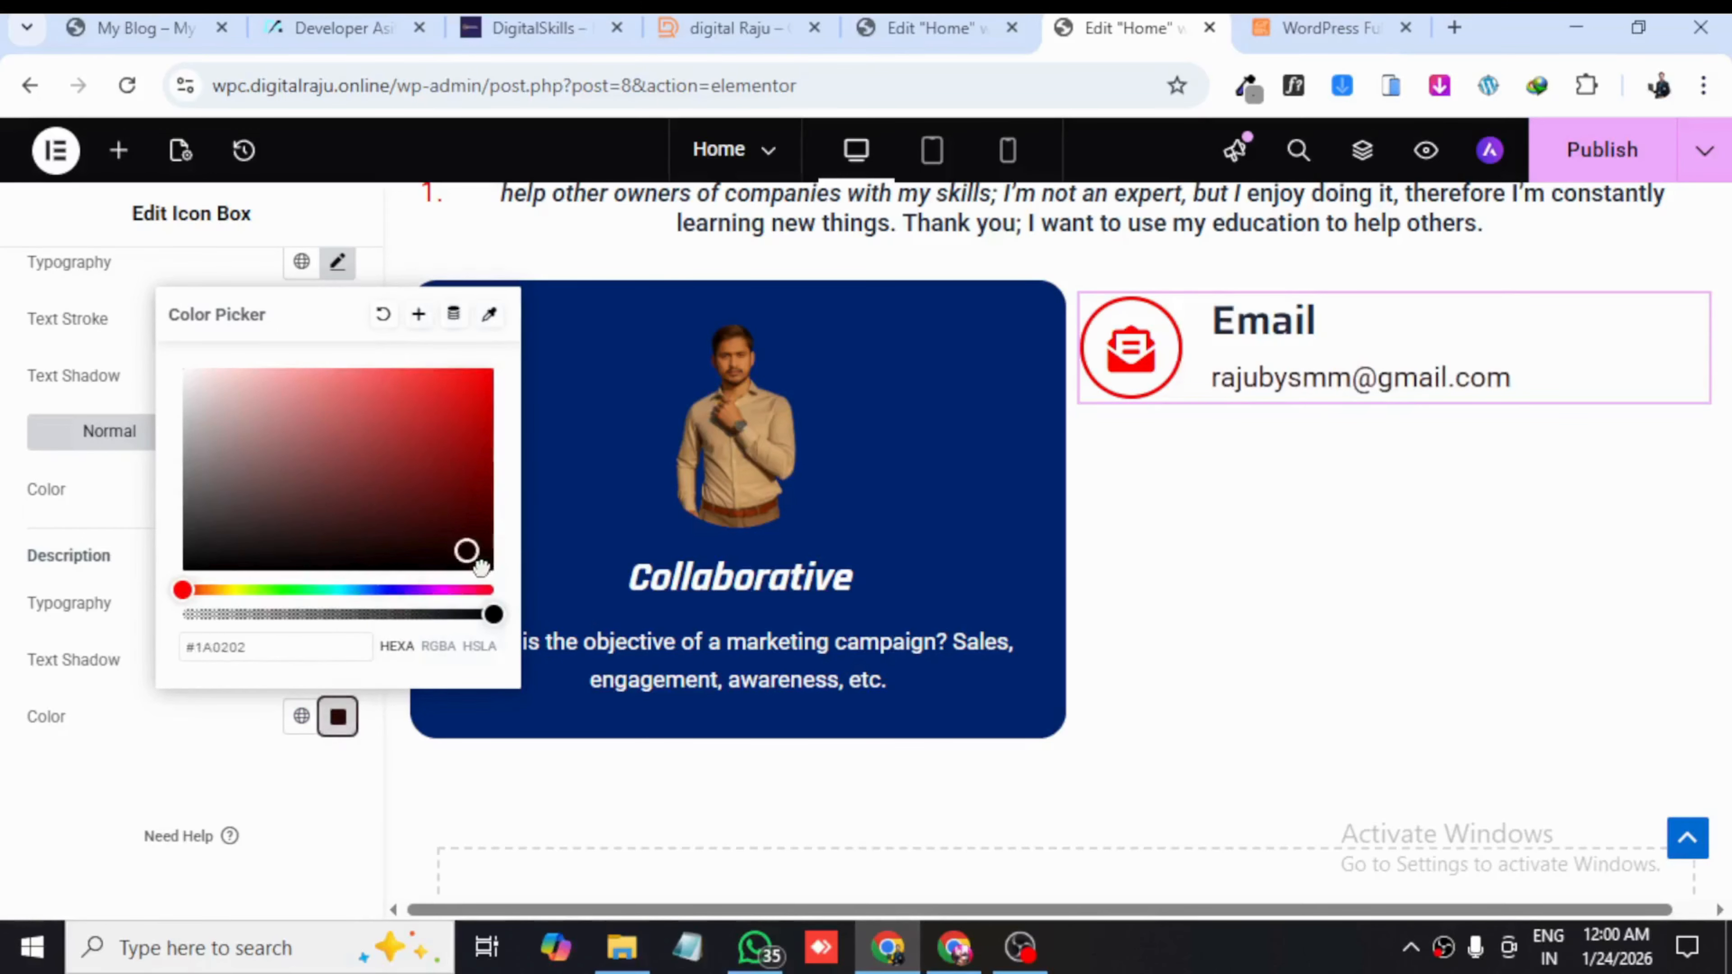
left_click(1598, 160)
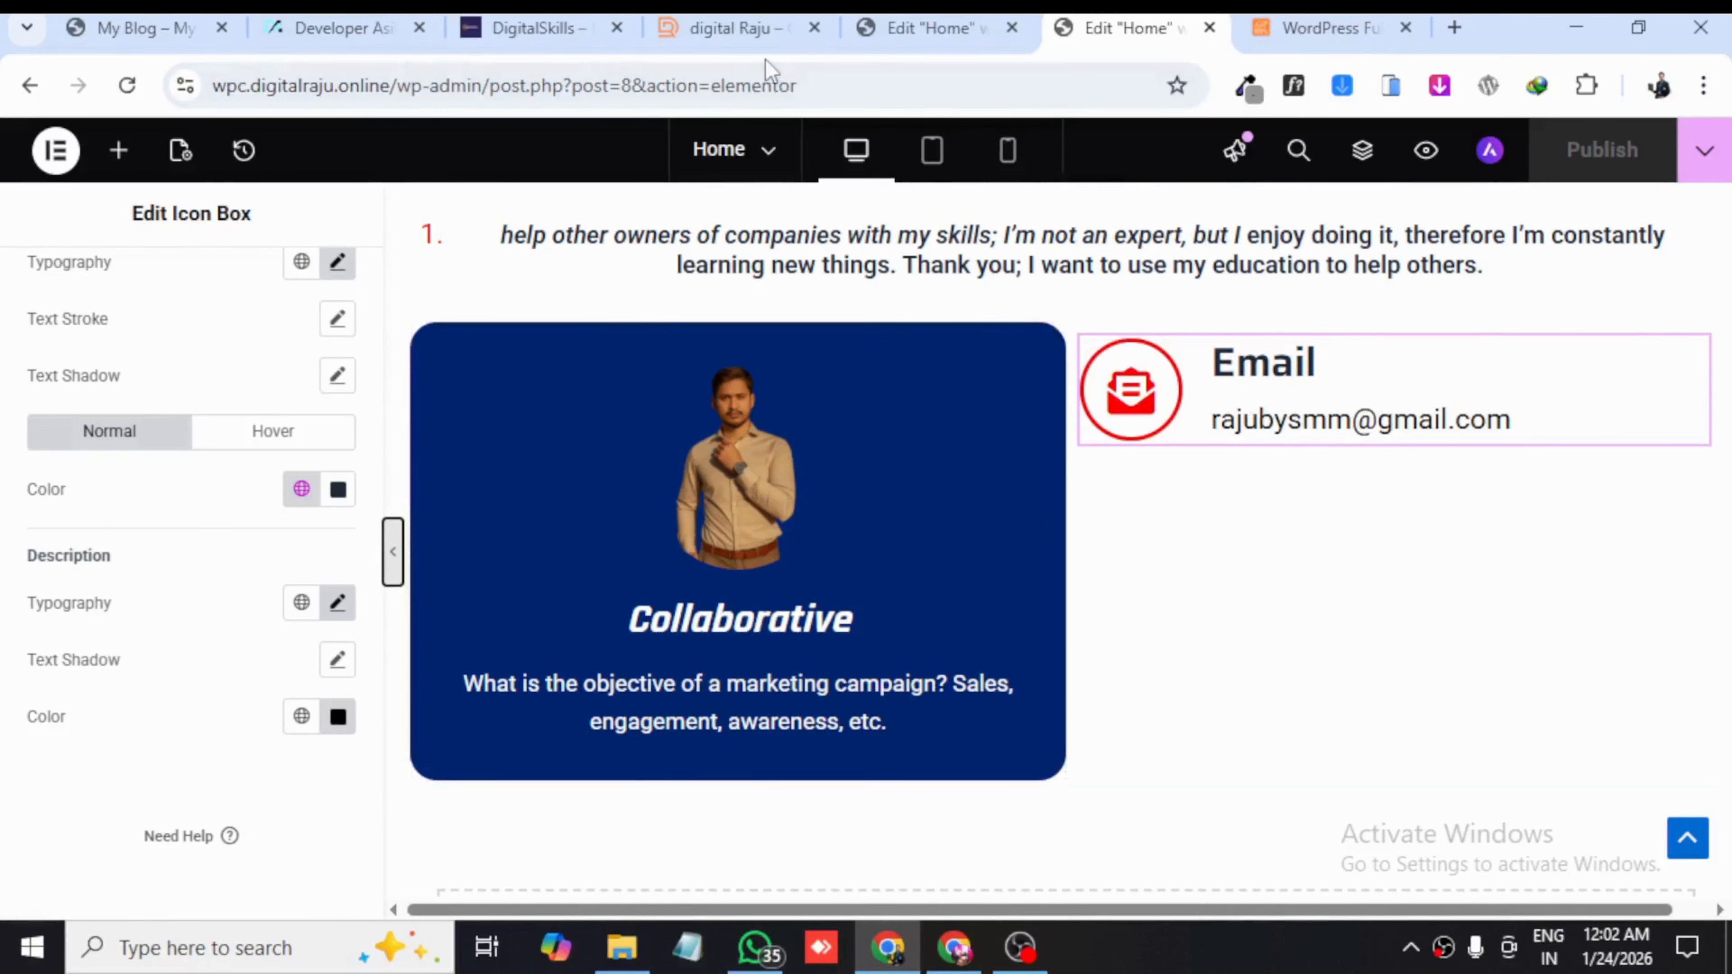
- Examine the icon box layouts on the DigitalRaju, DigitalSkills and My Blog example sites, and return to the Elementor editor
left_click(740, 28)
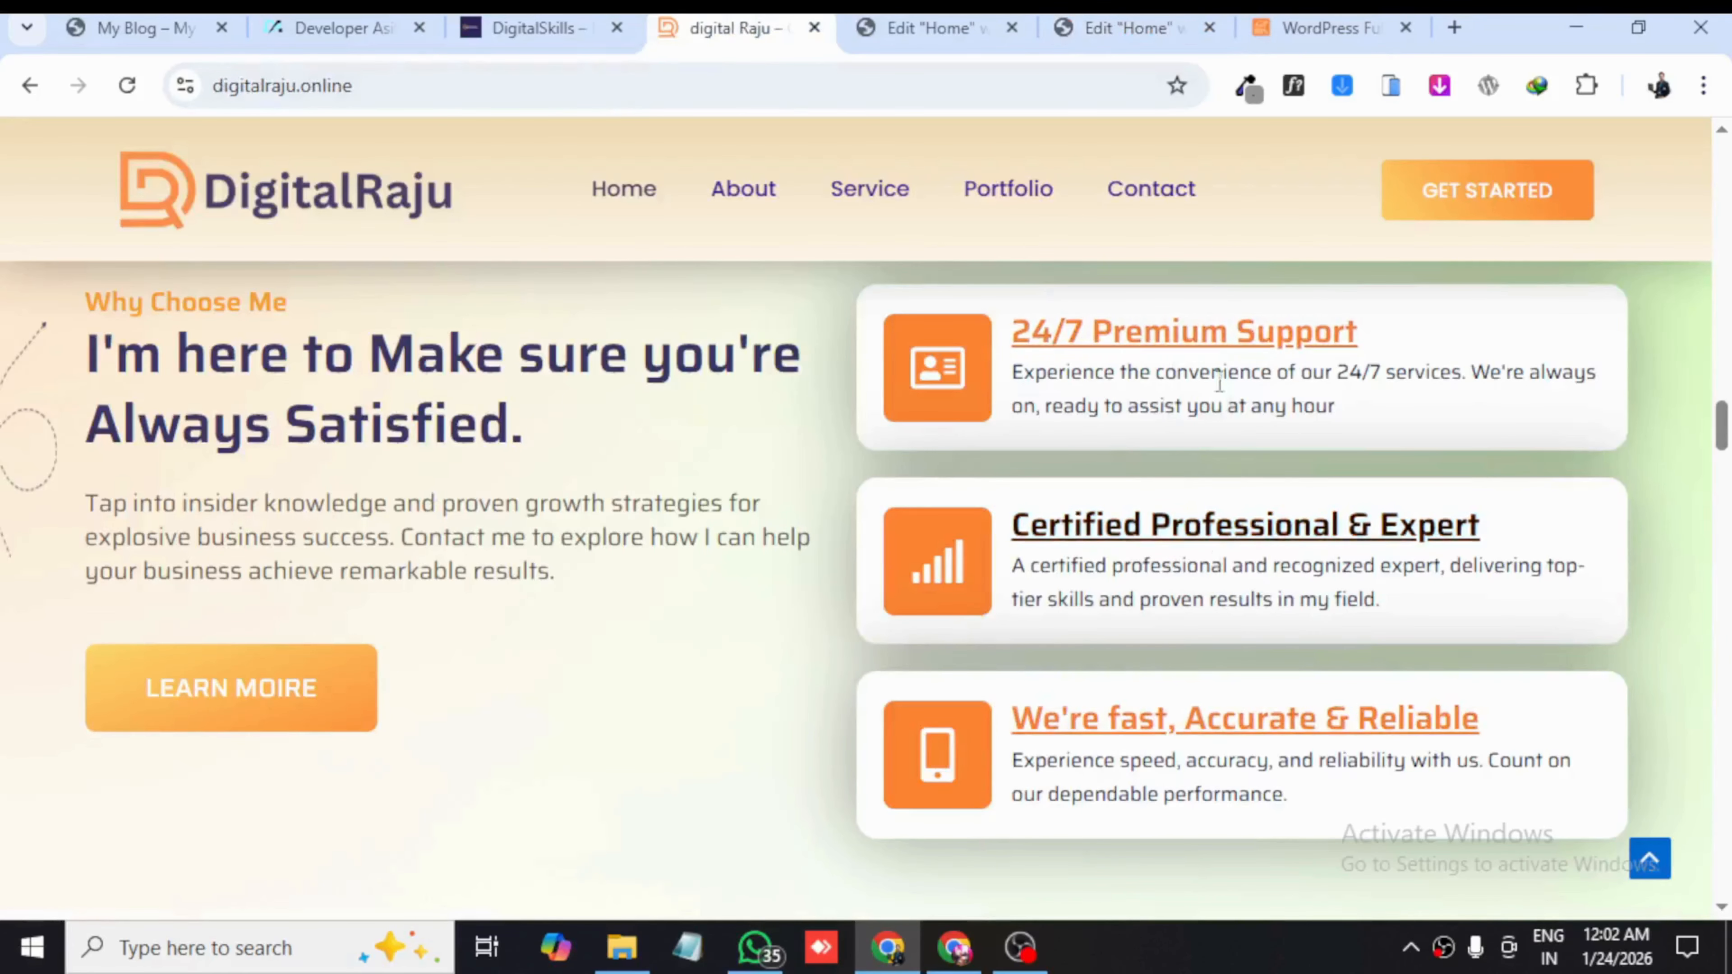
left_click(545, 29)
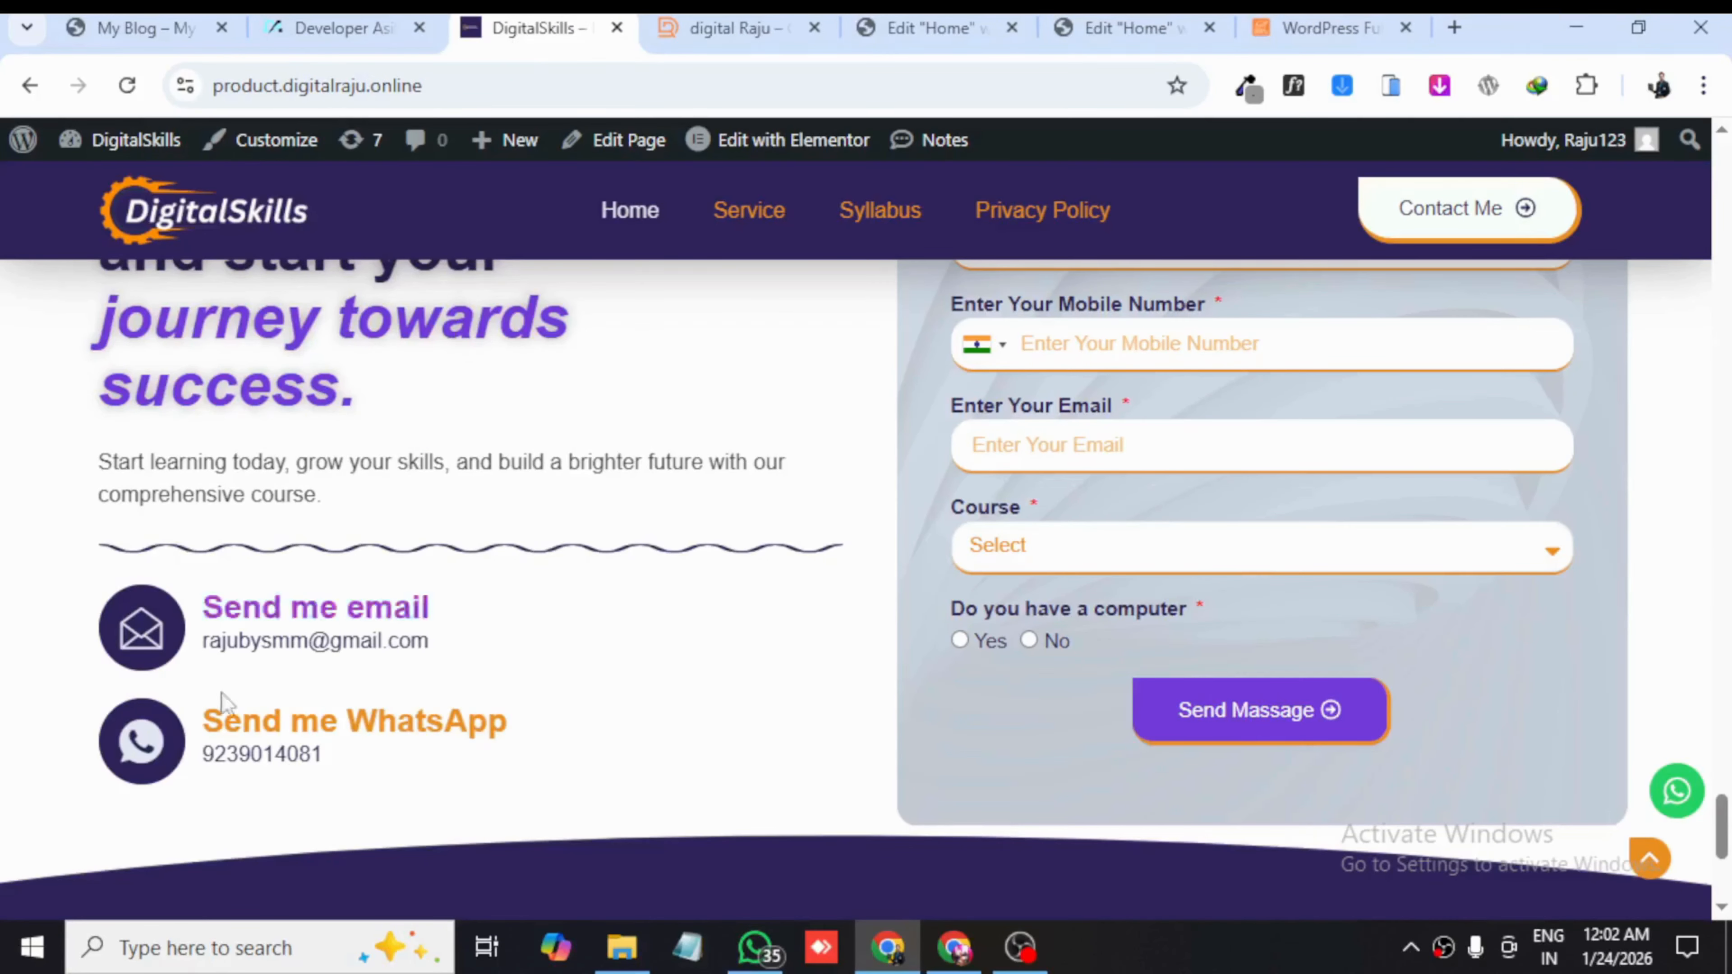
left_click(122, 31)
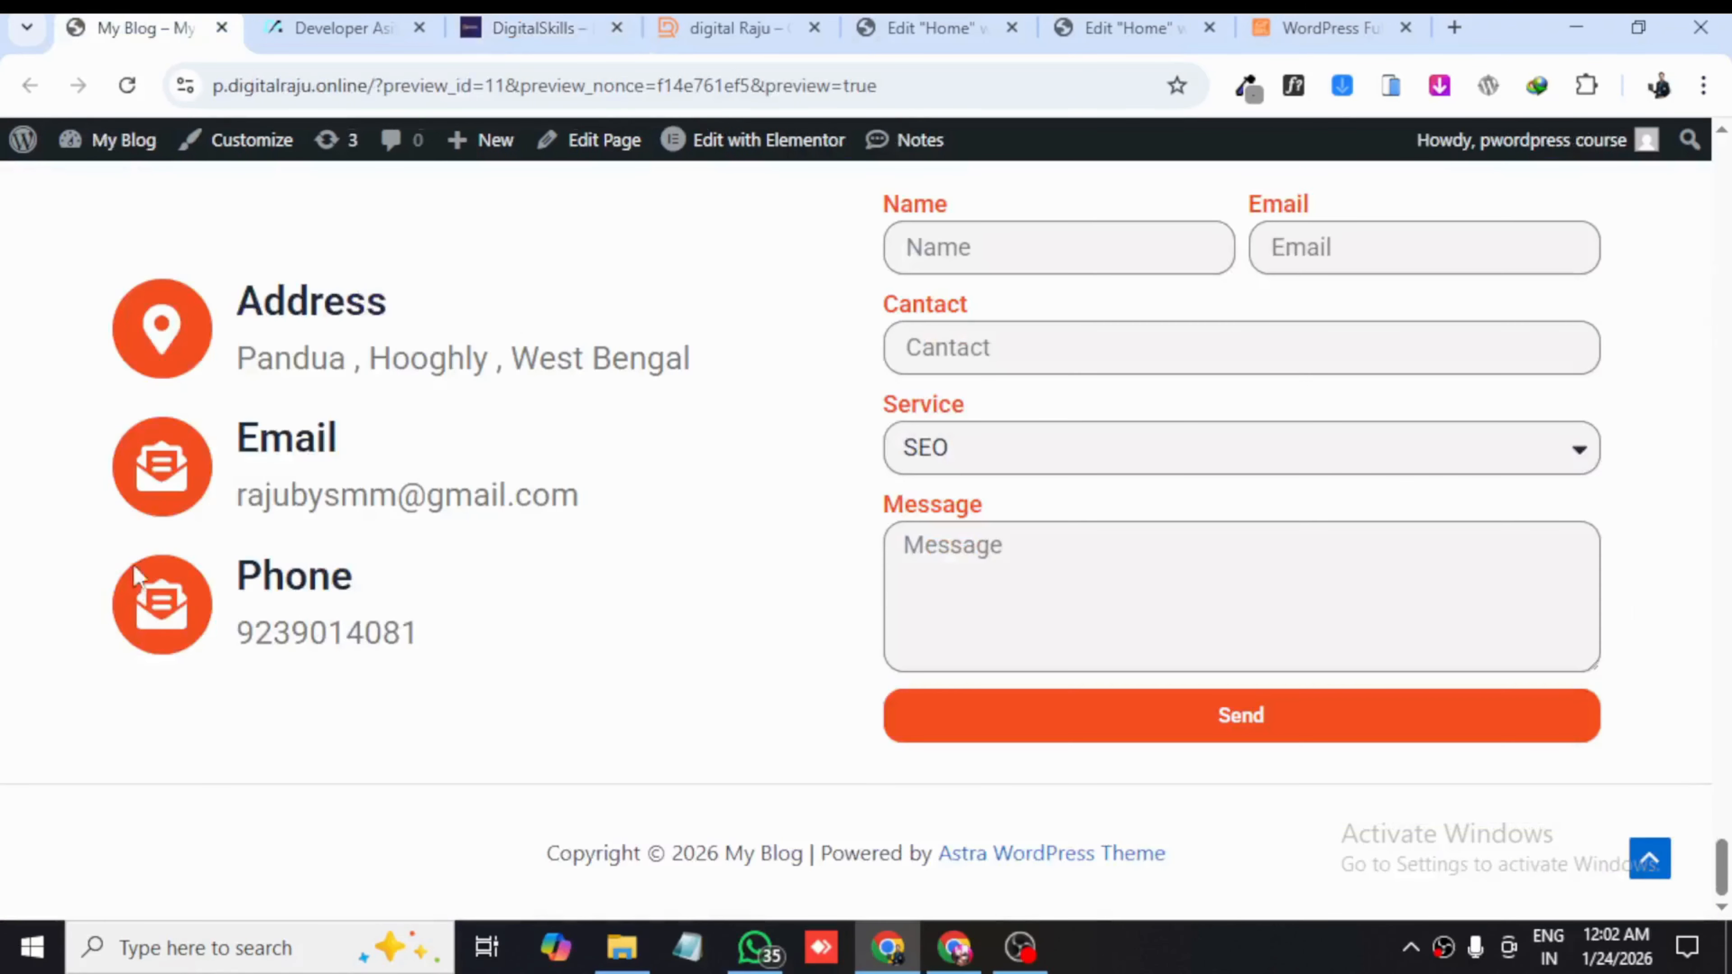
left_click(1118, 29)
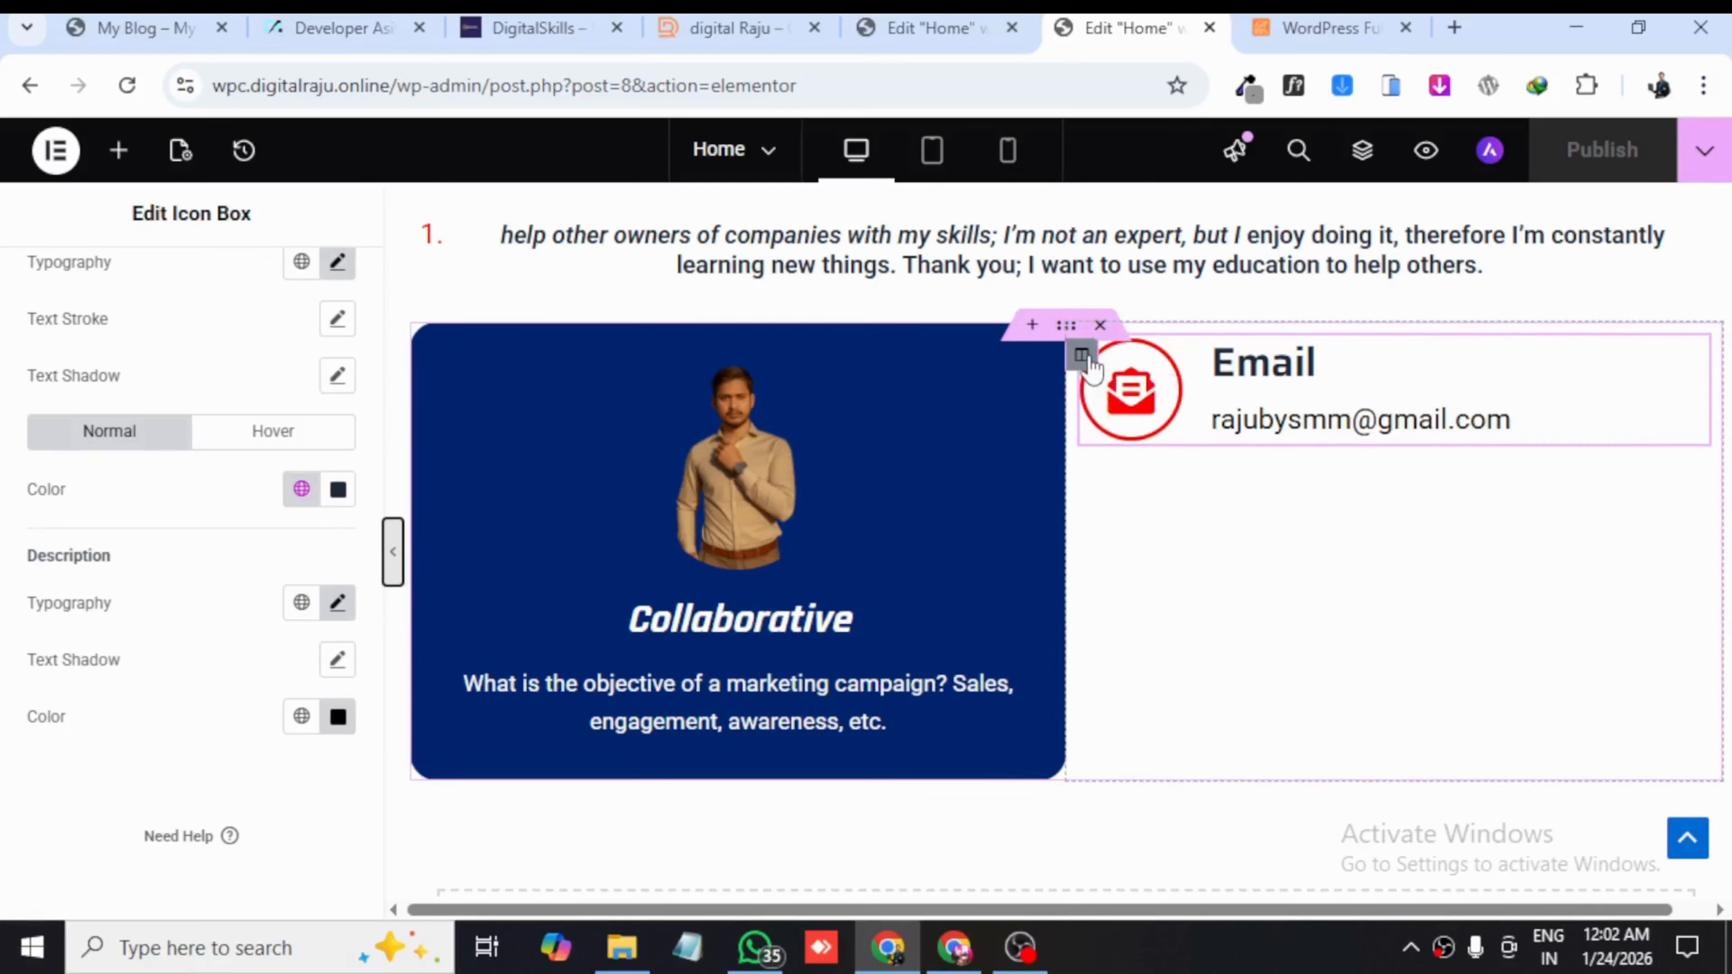
- Give the column holding the e-mail Icon Box a Solid border and view the result with the settings panel collapsed
left_click(1082, 356)
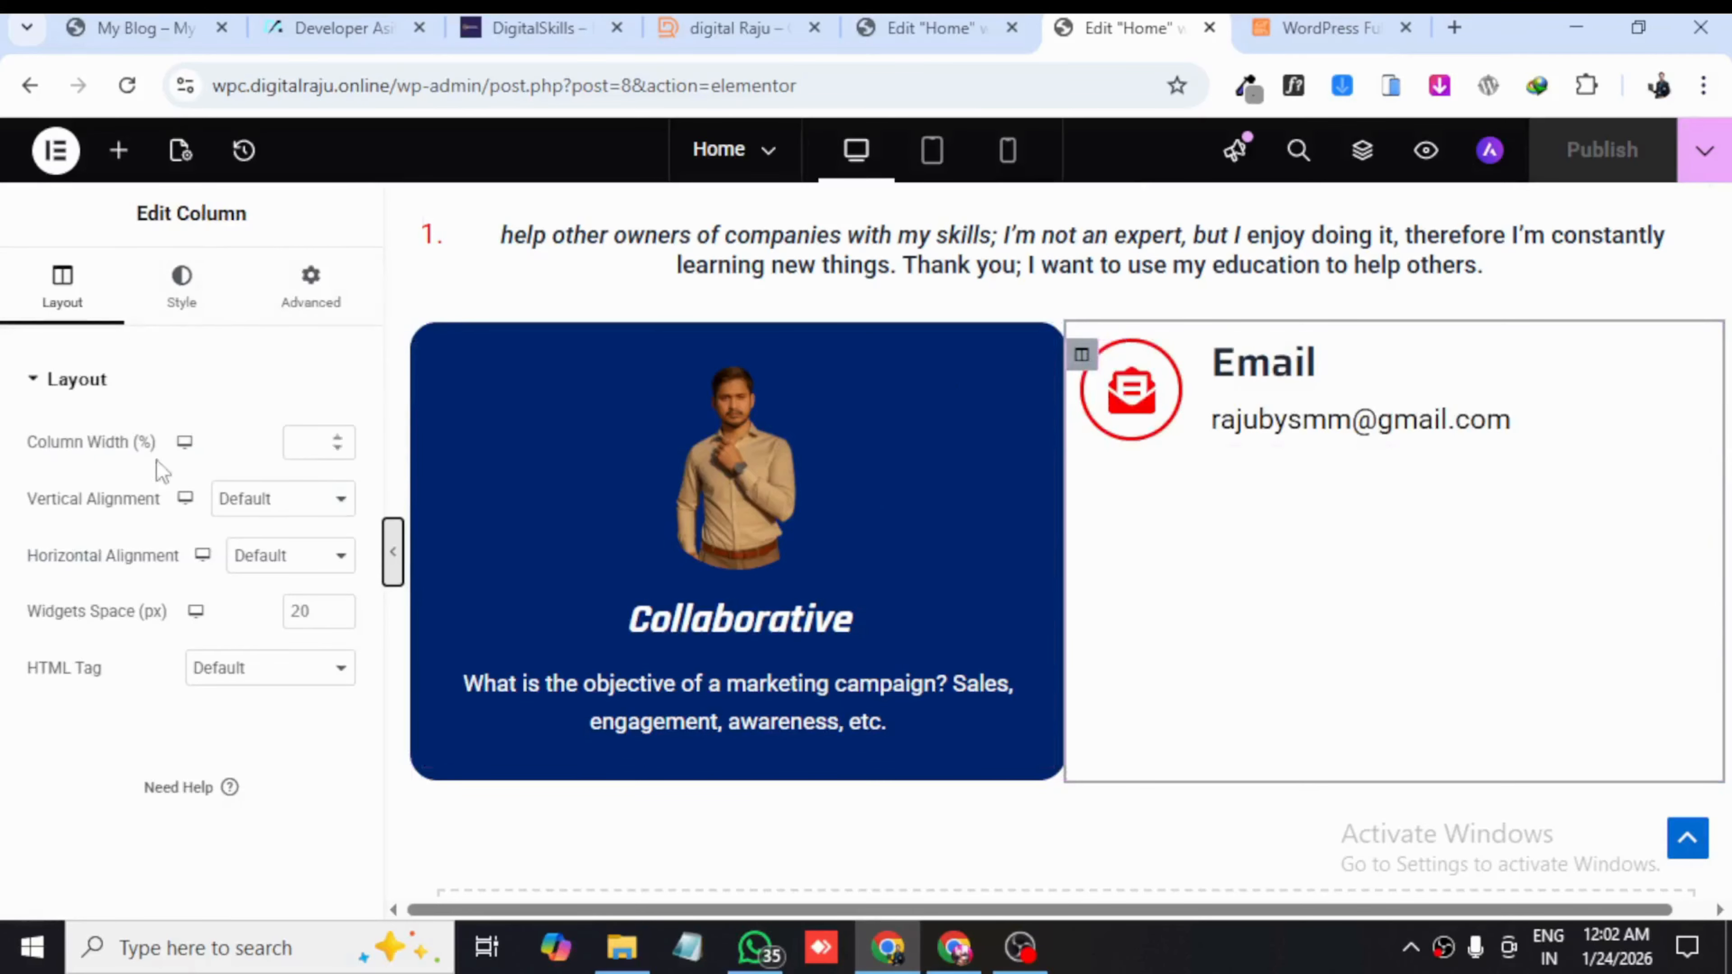
left_click(182, 293)
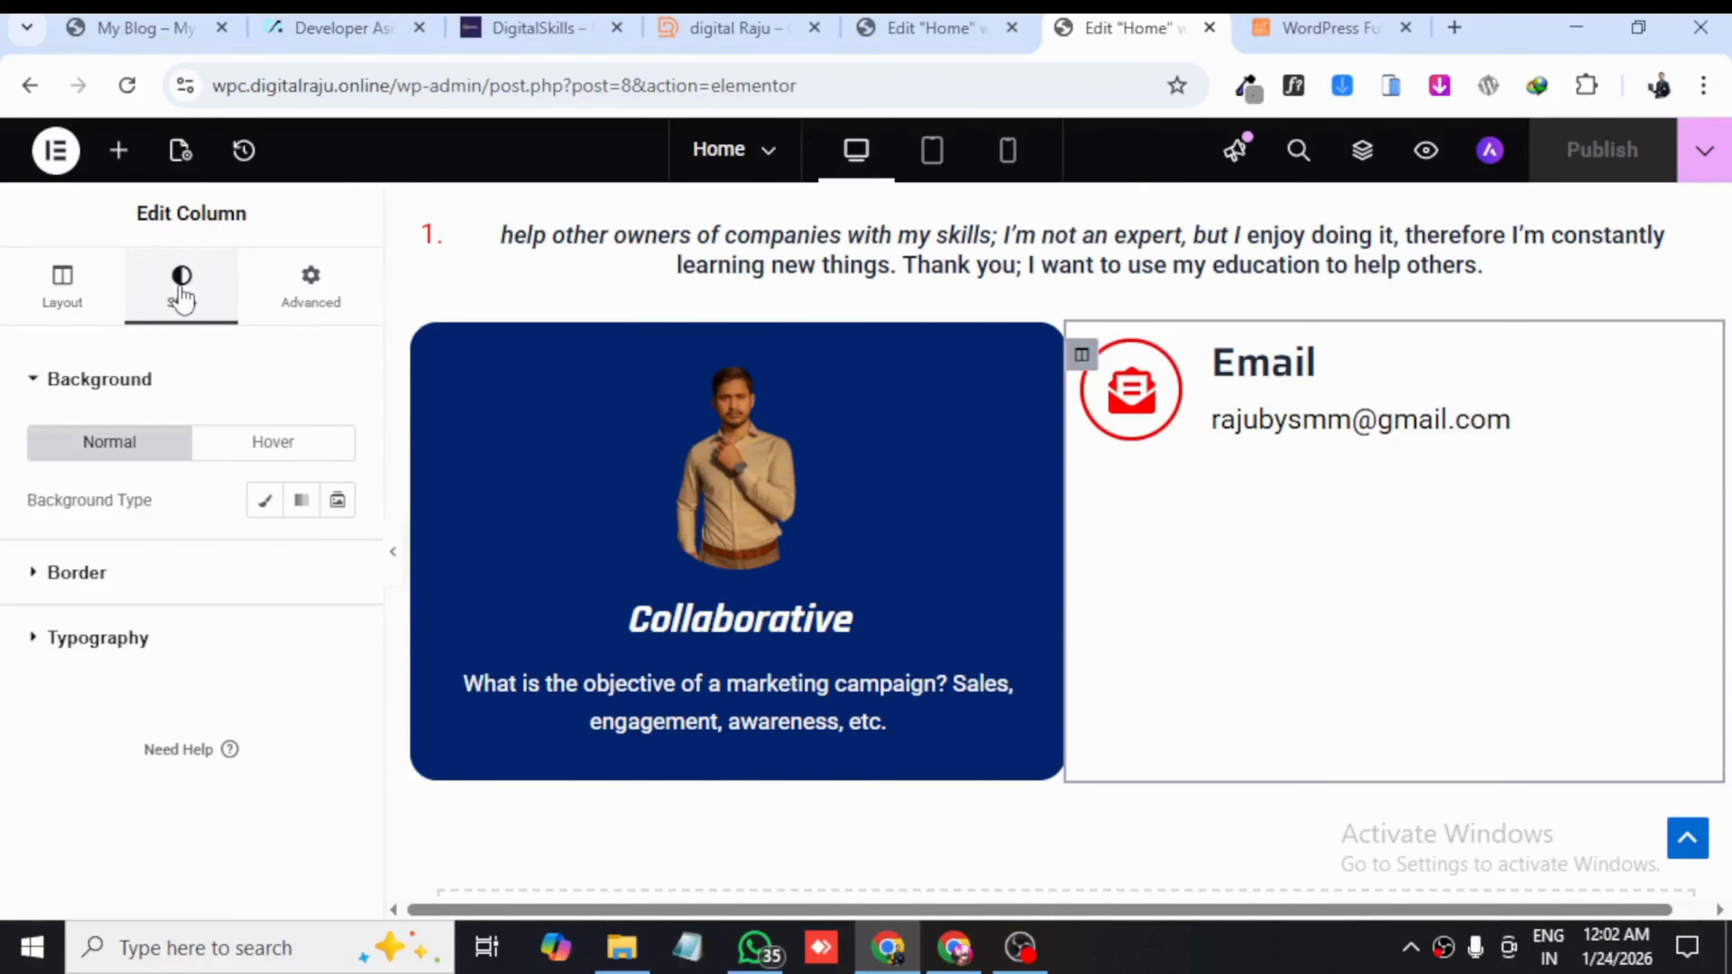
left_click(152, 577)
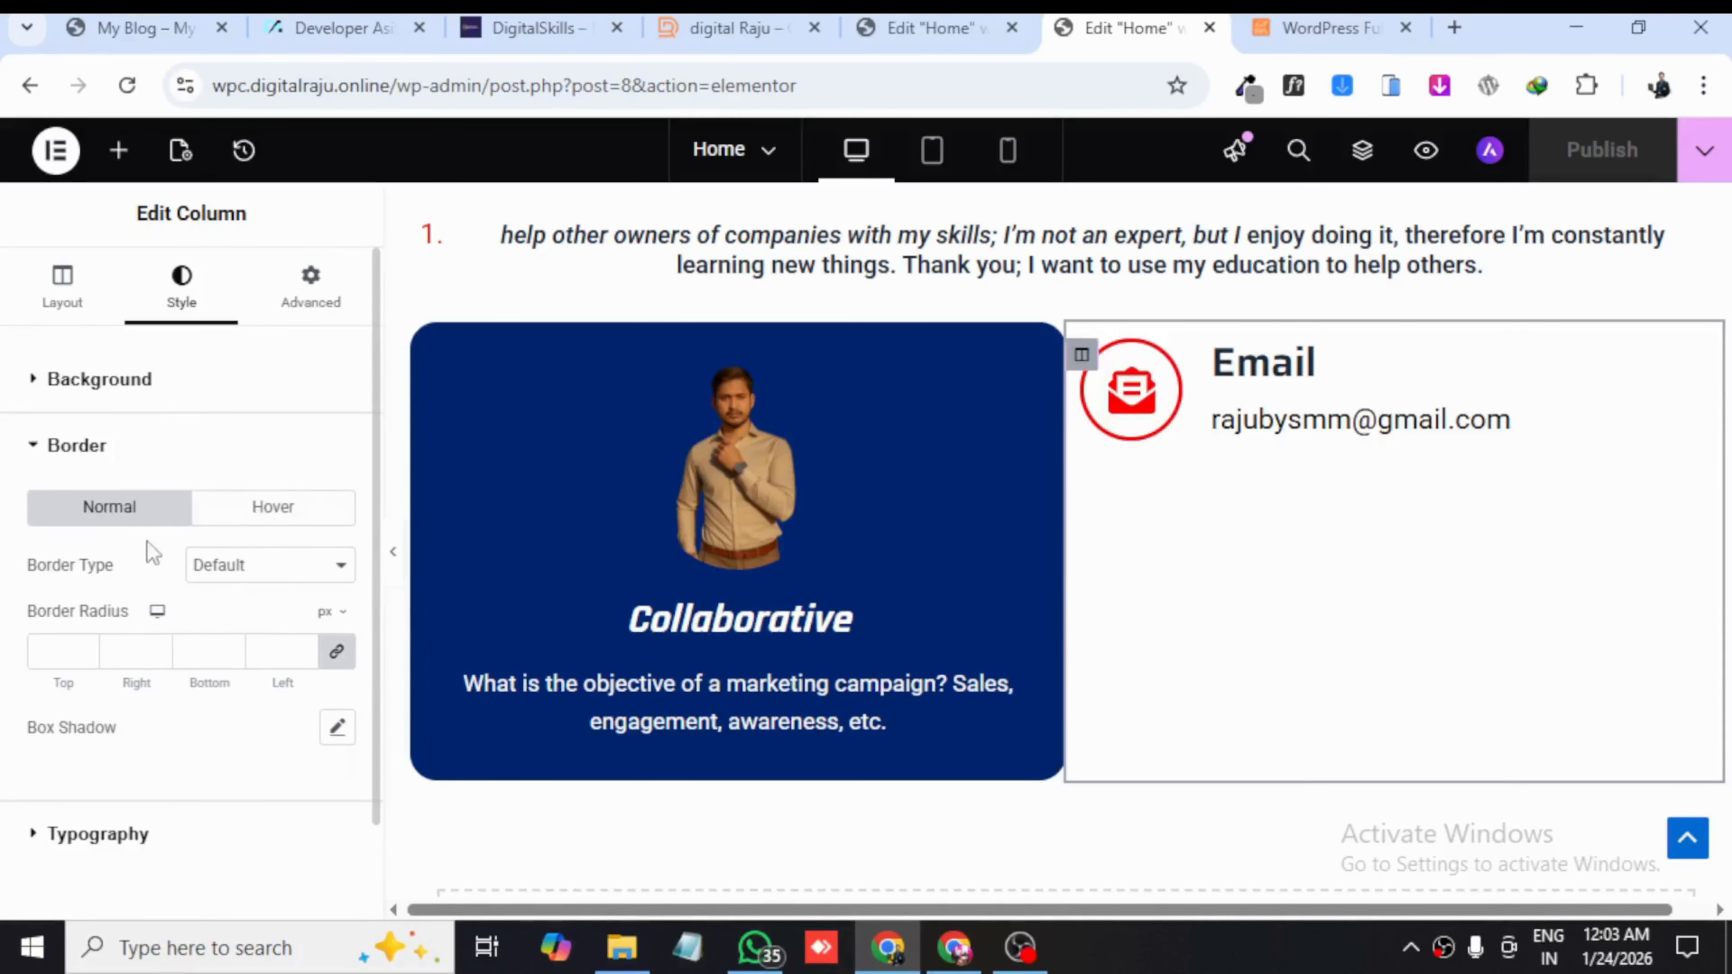
left_click(247, 564)
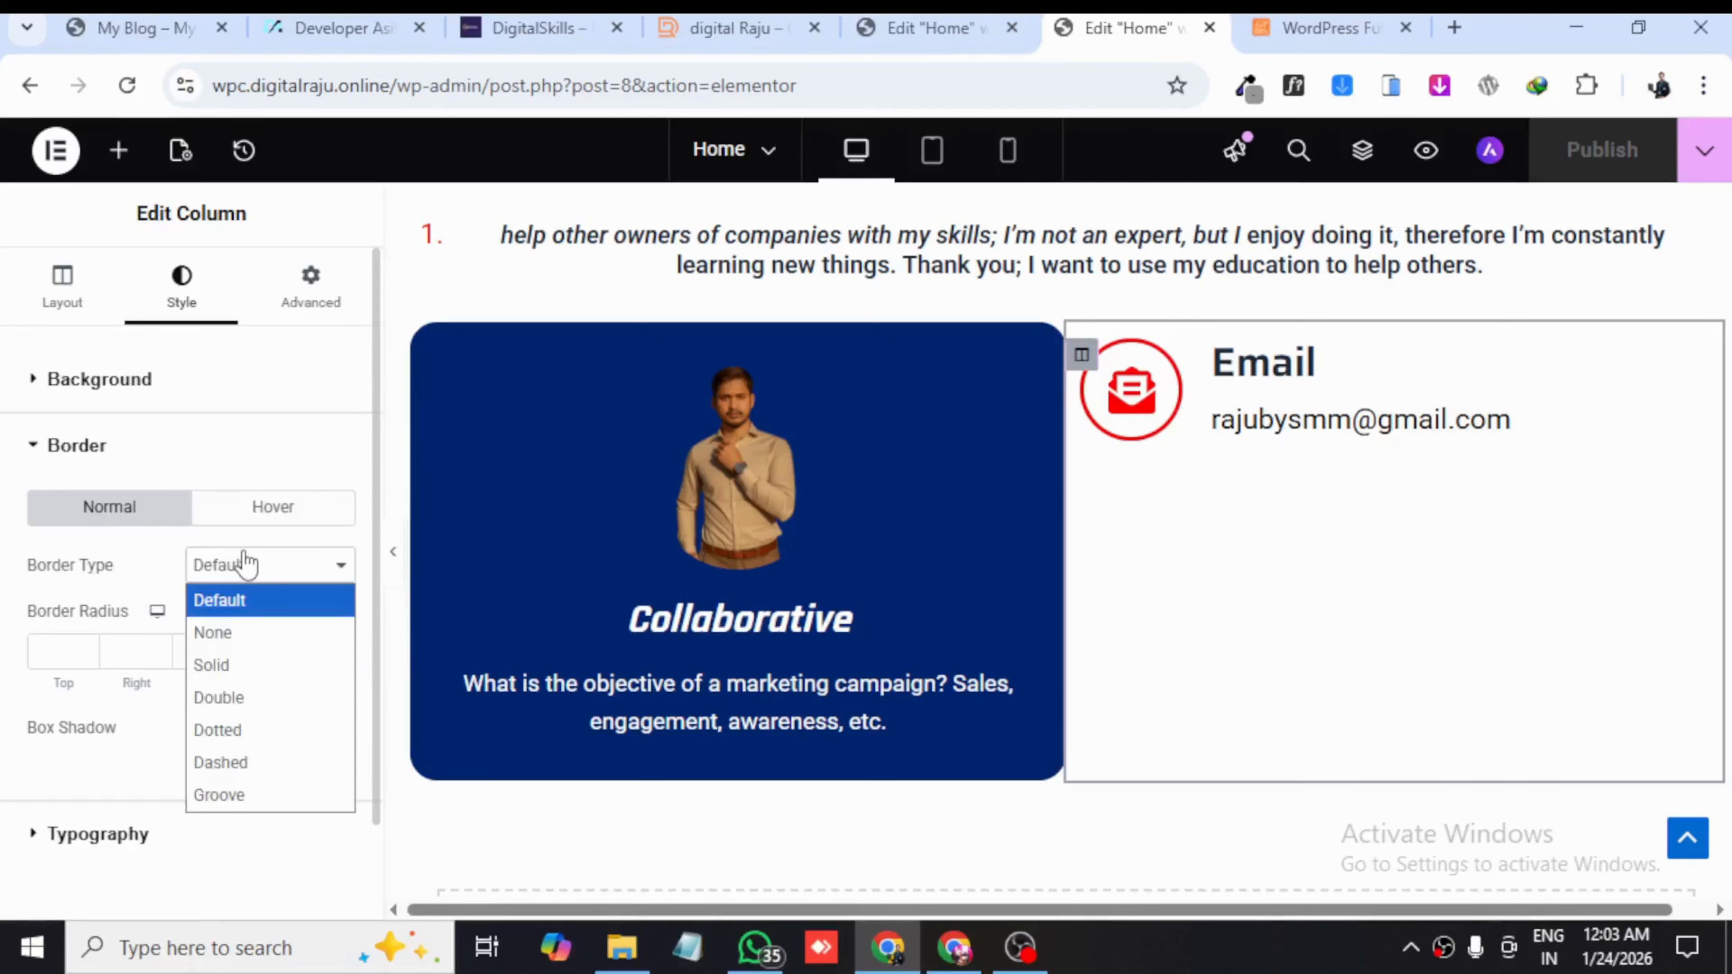
left_click(217, 665)
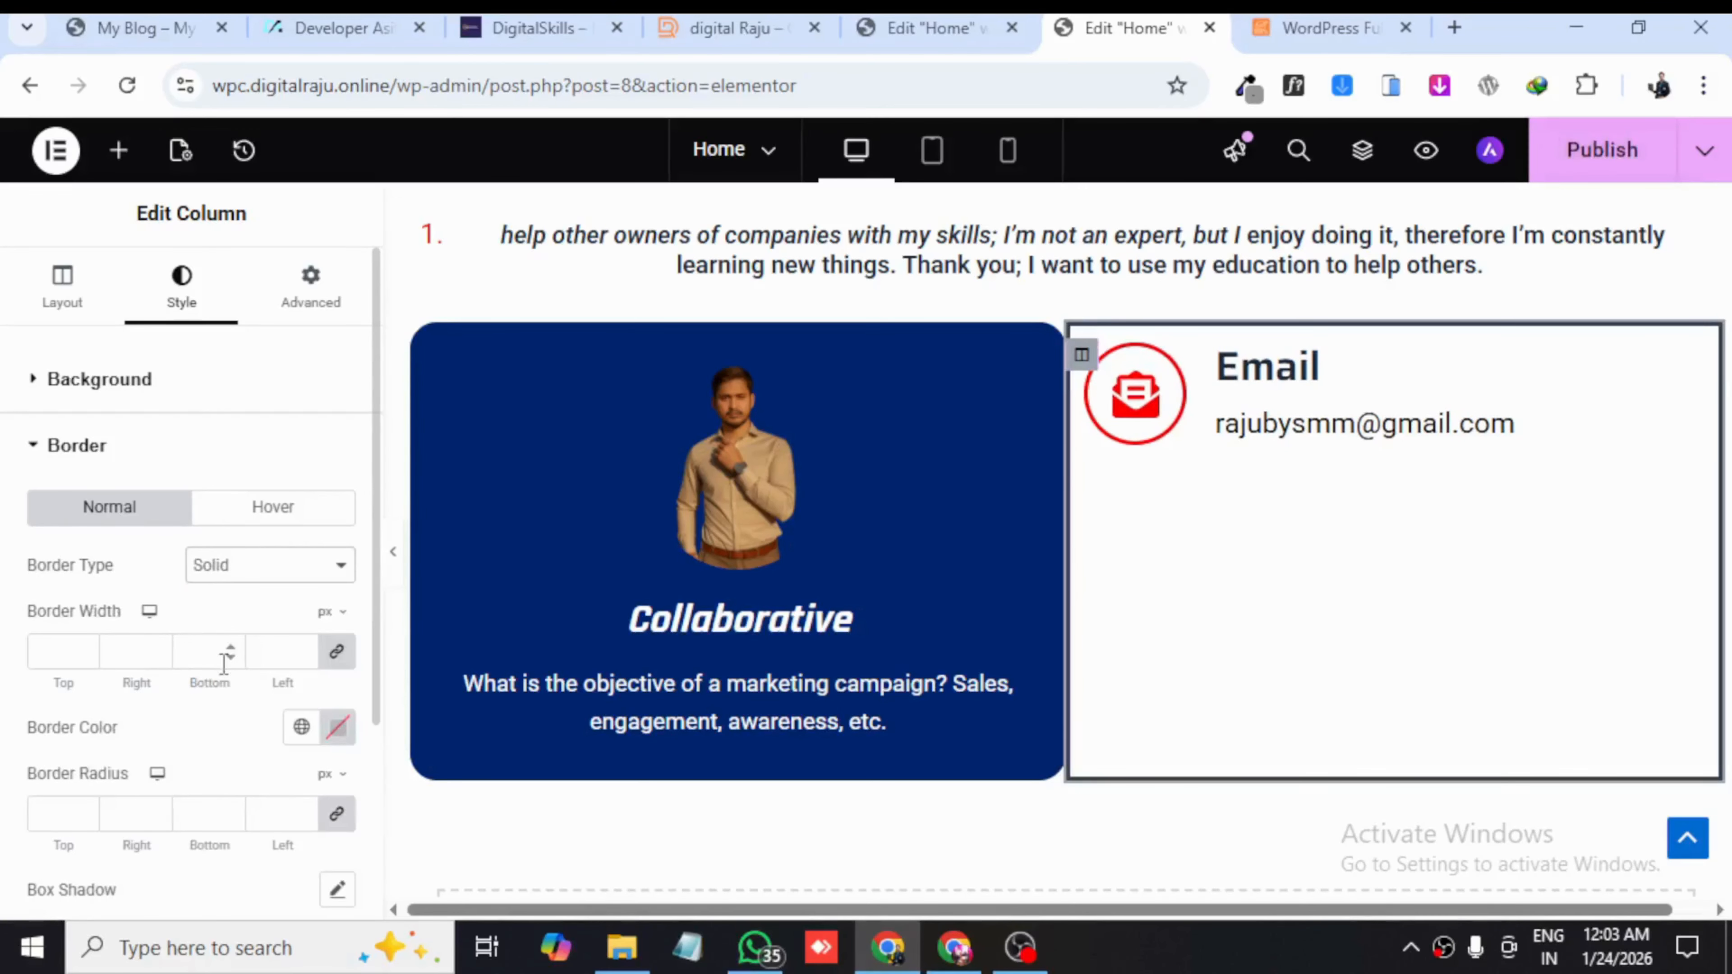
left_click(393, 551)
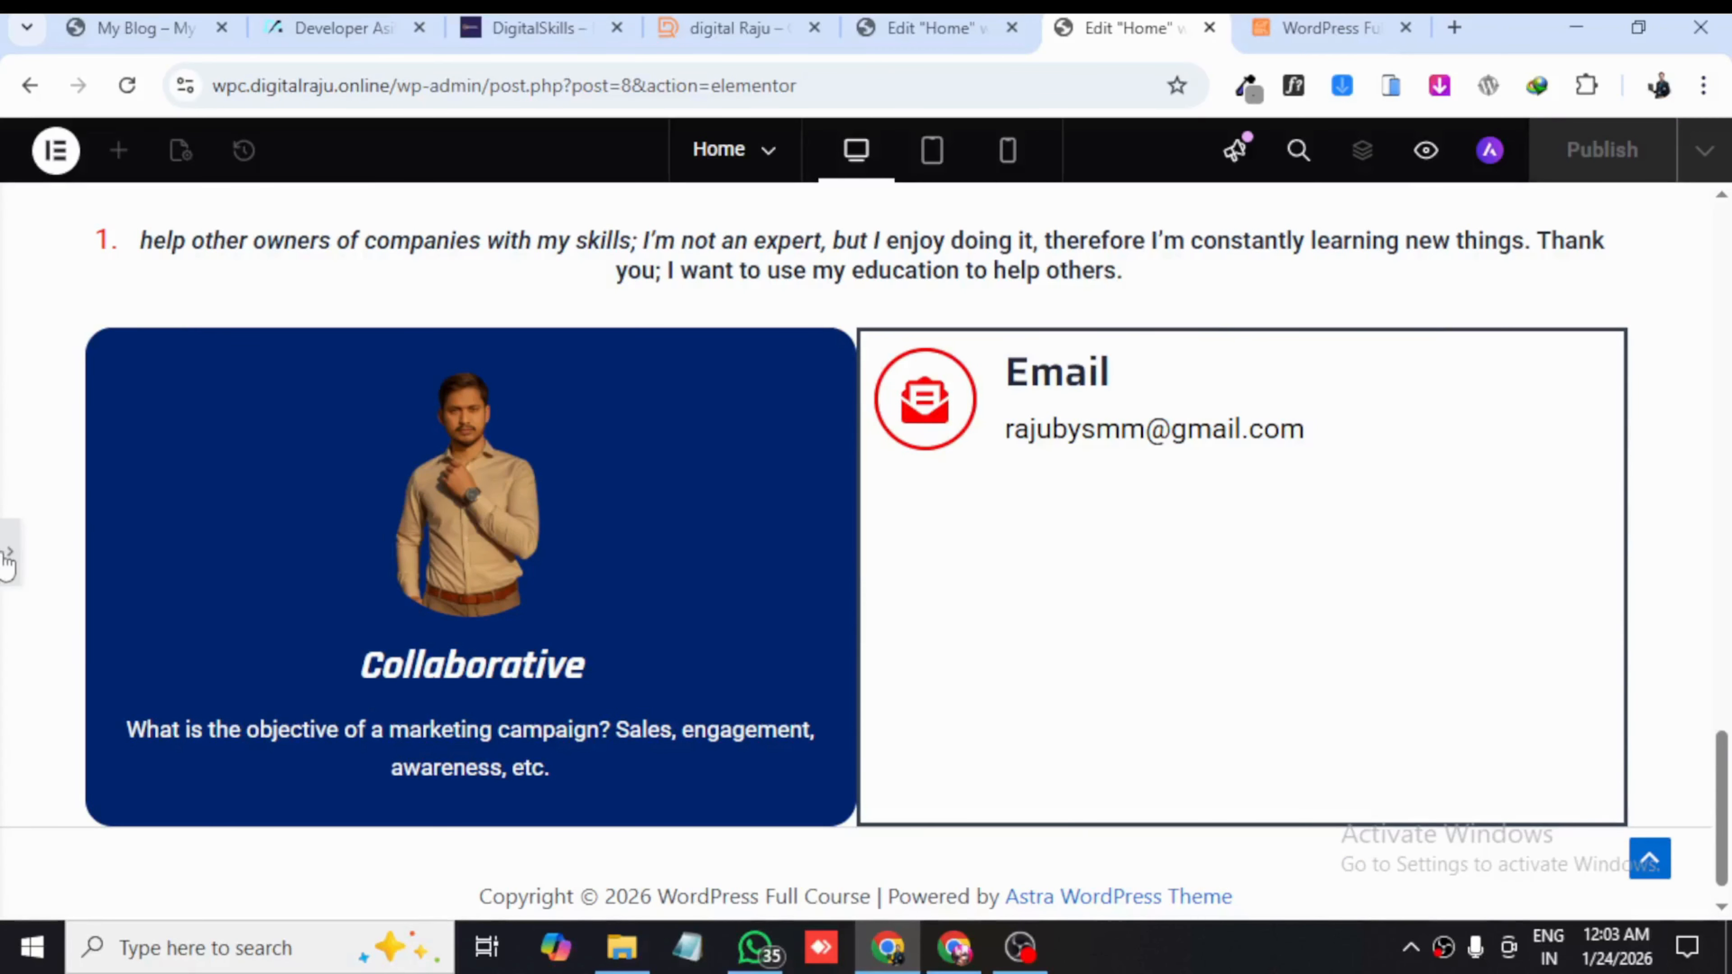
left_click(8, 554)
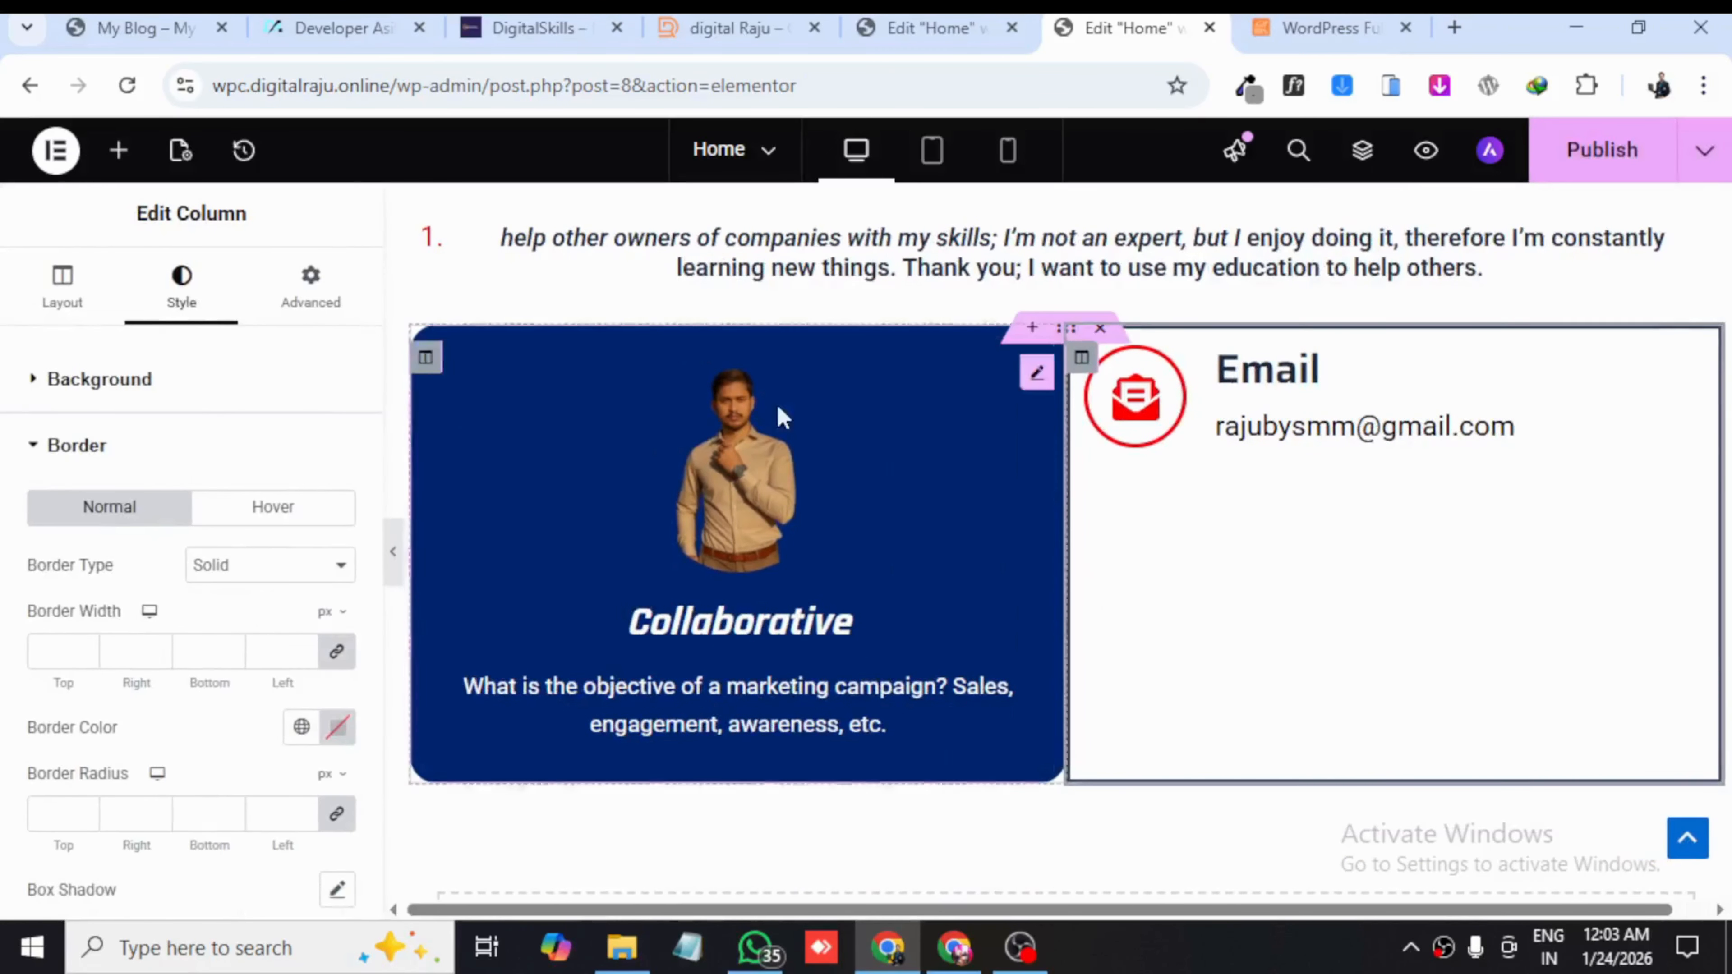
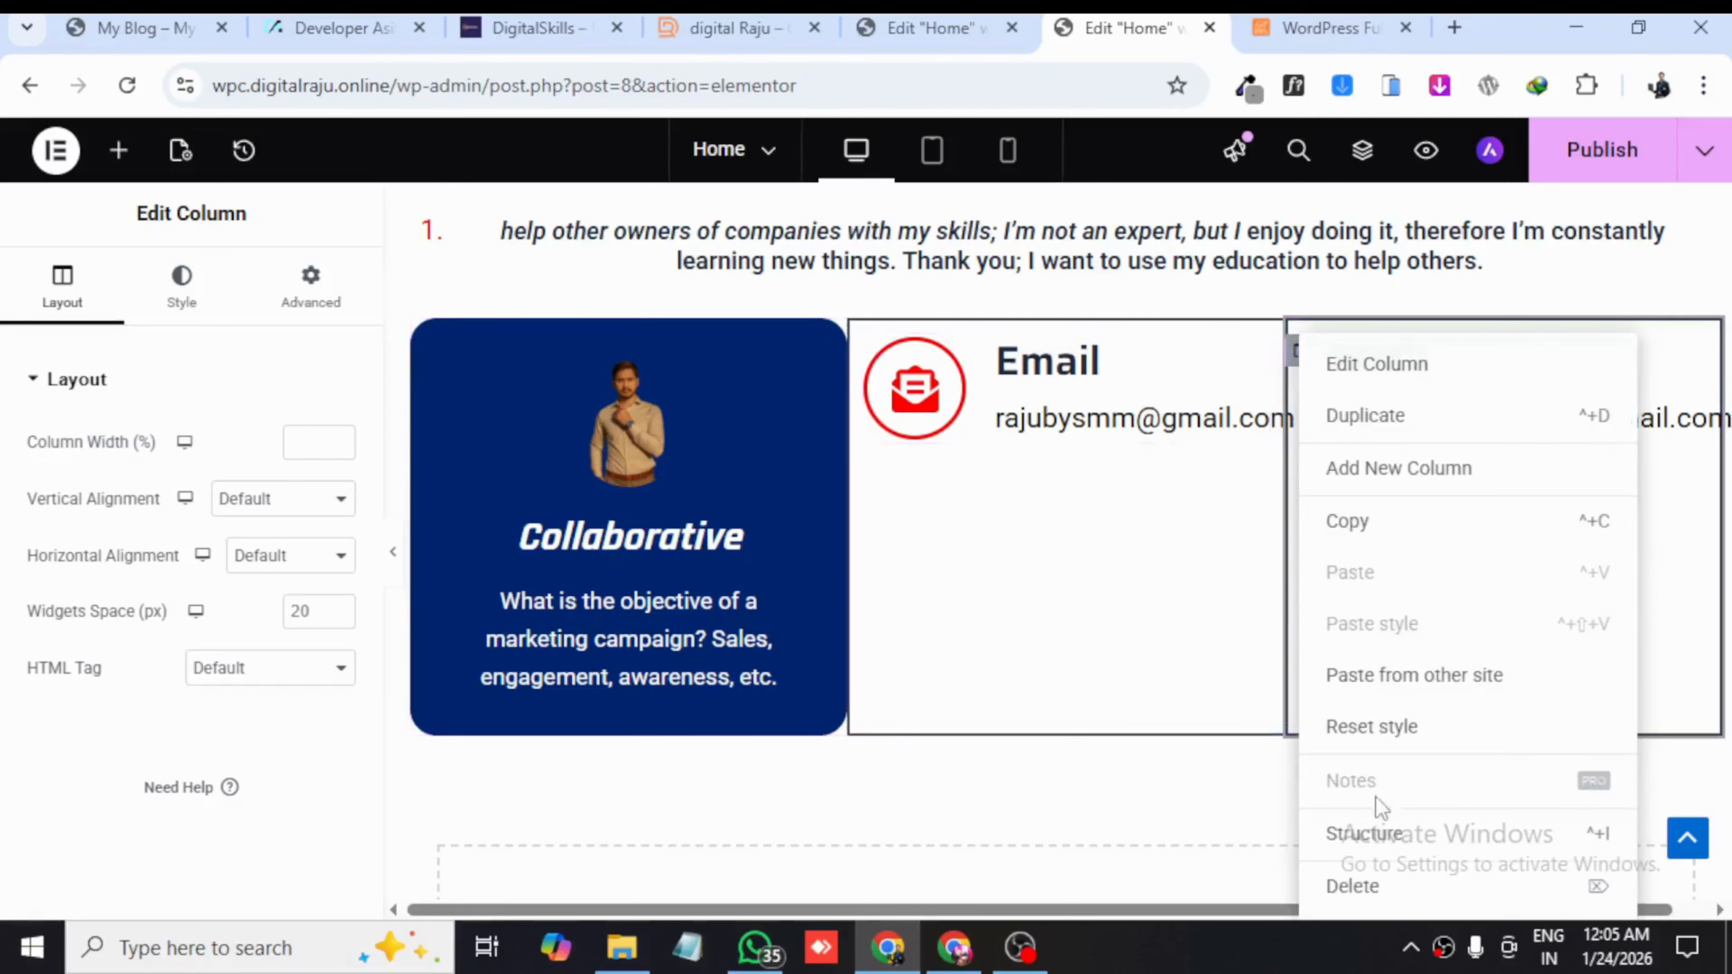
- Delete the duplicate third column and duplicate the e-mail Icon Box twice within its own column
left_click(1360, 885)
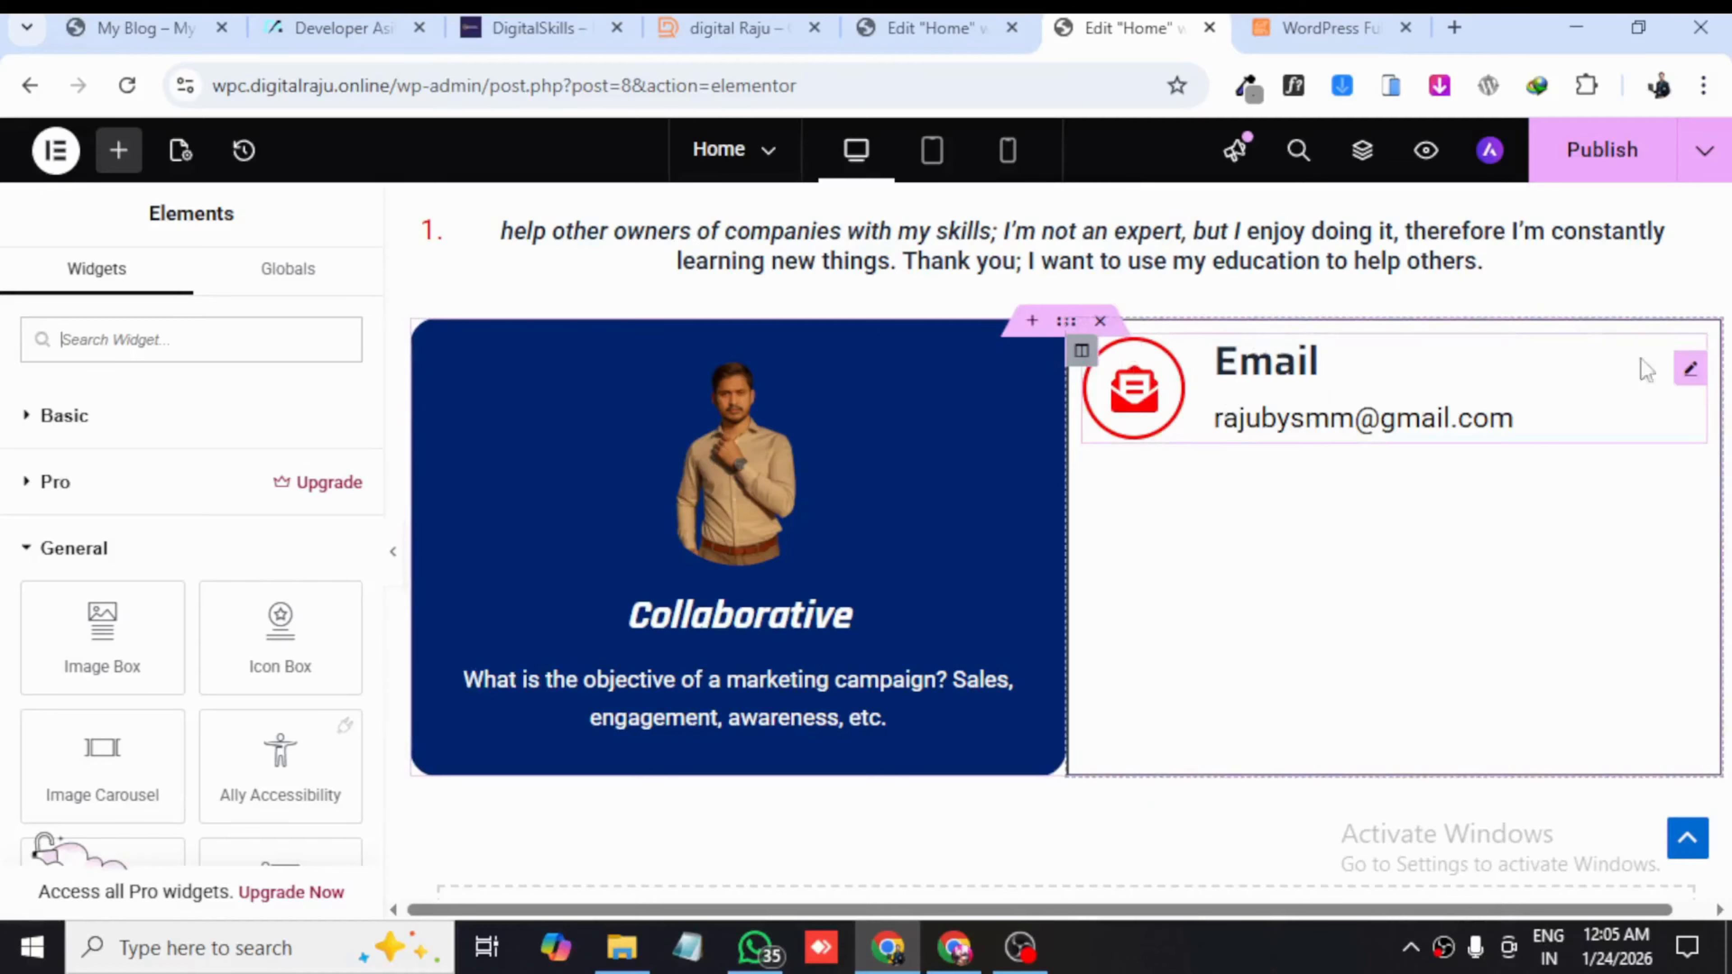
right_click(1687, 370)
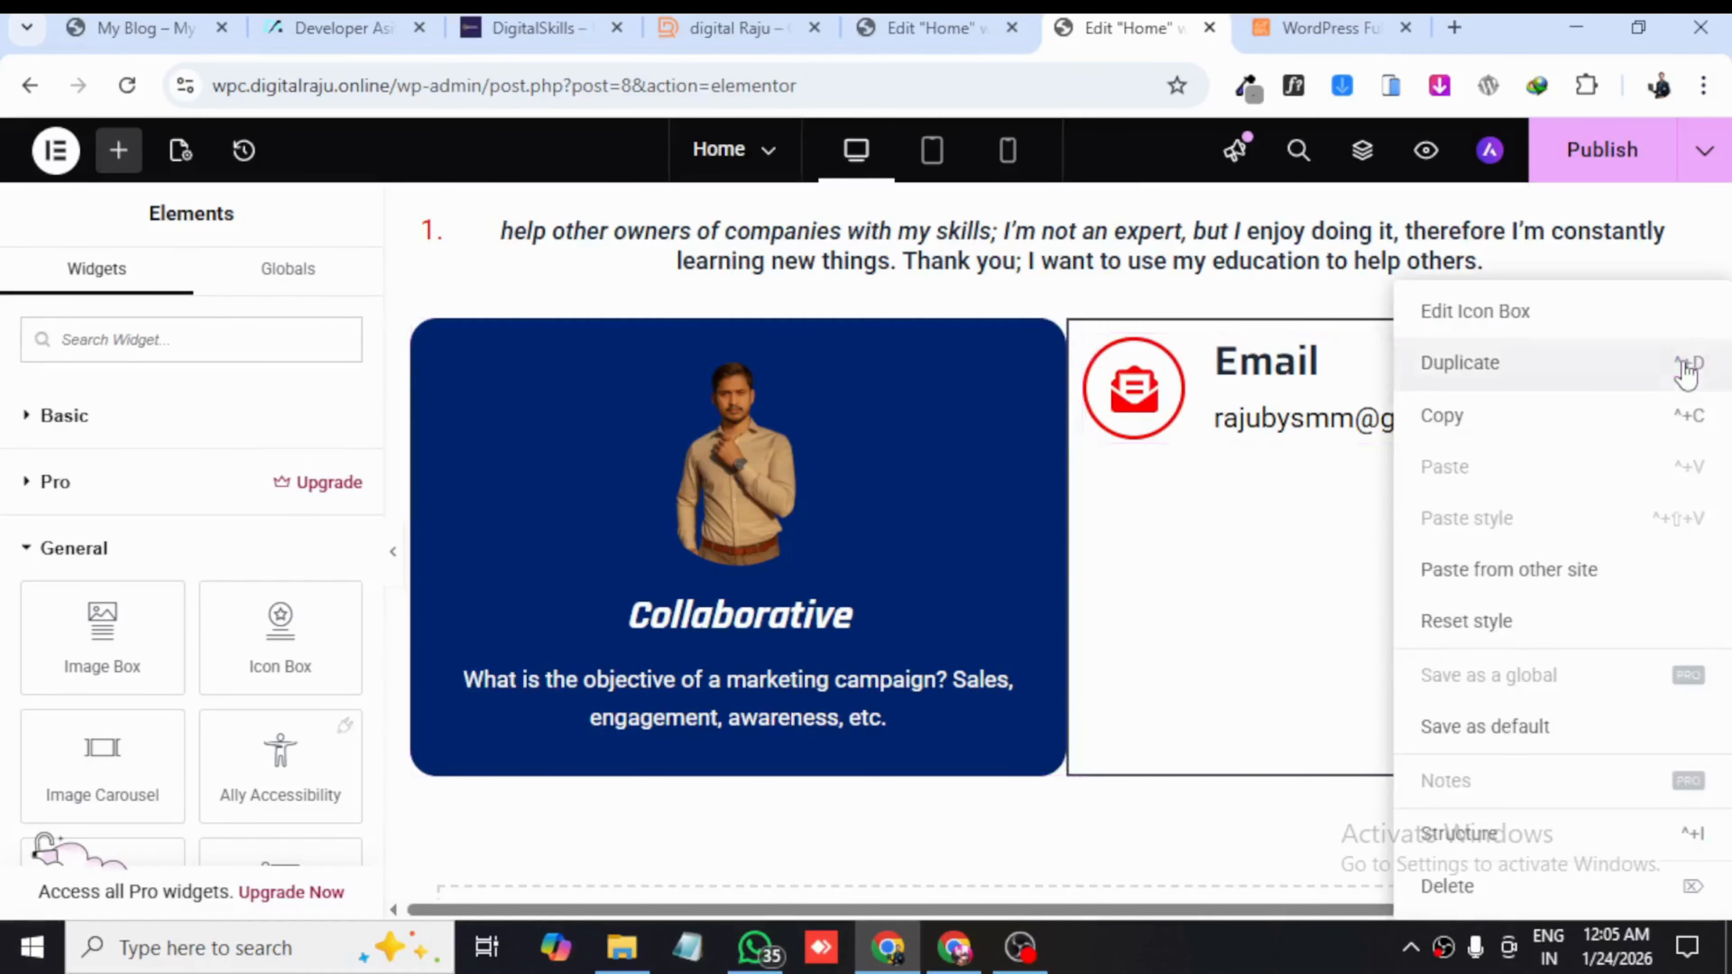
left_click(1494, 377)
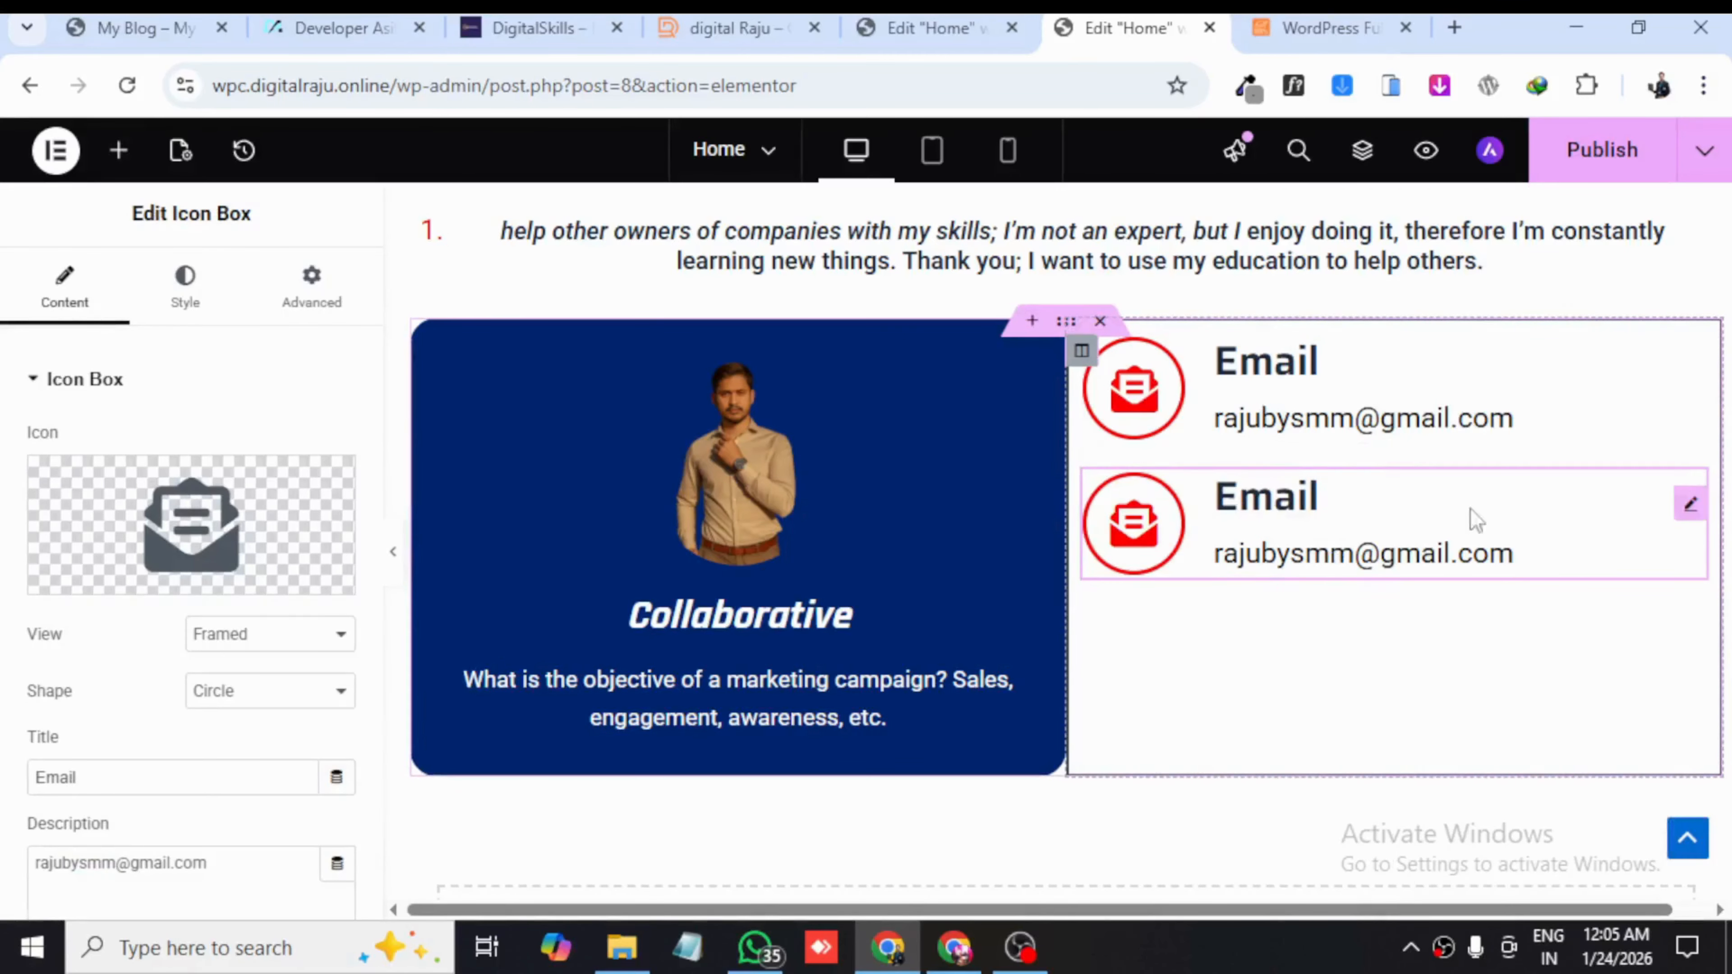
right_click(1691, 508)
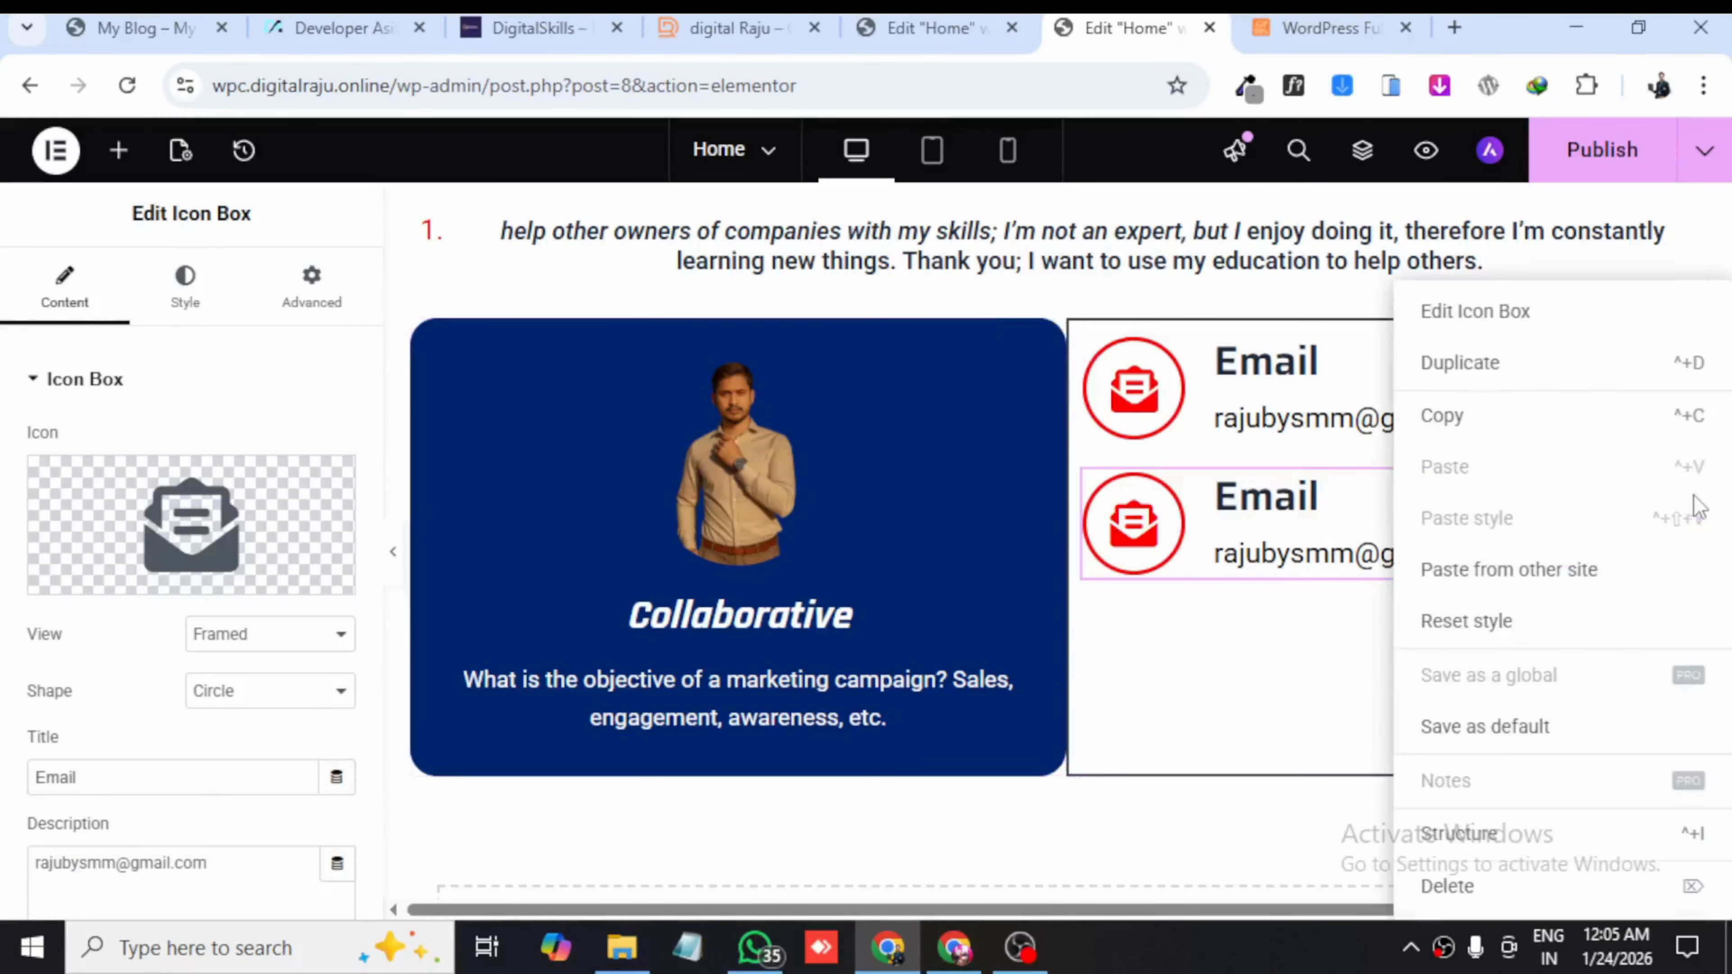
left_click(1493, 363)
left_click(392, 551)
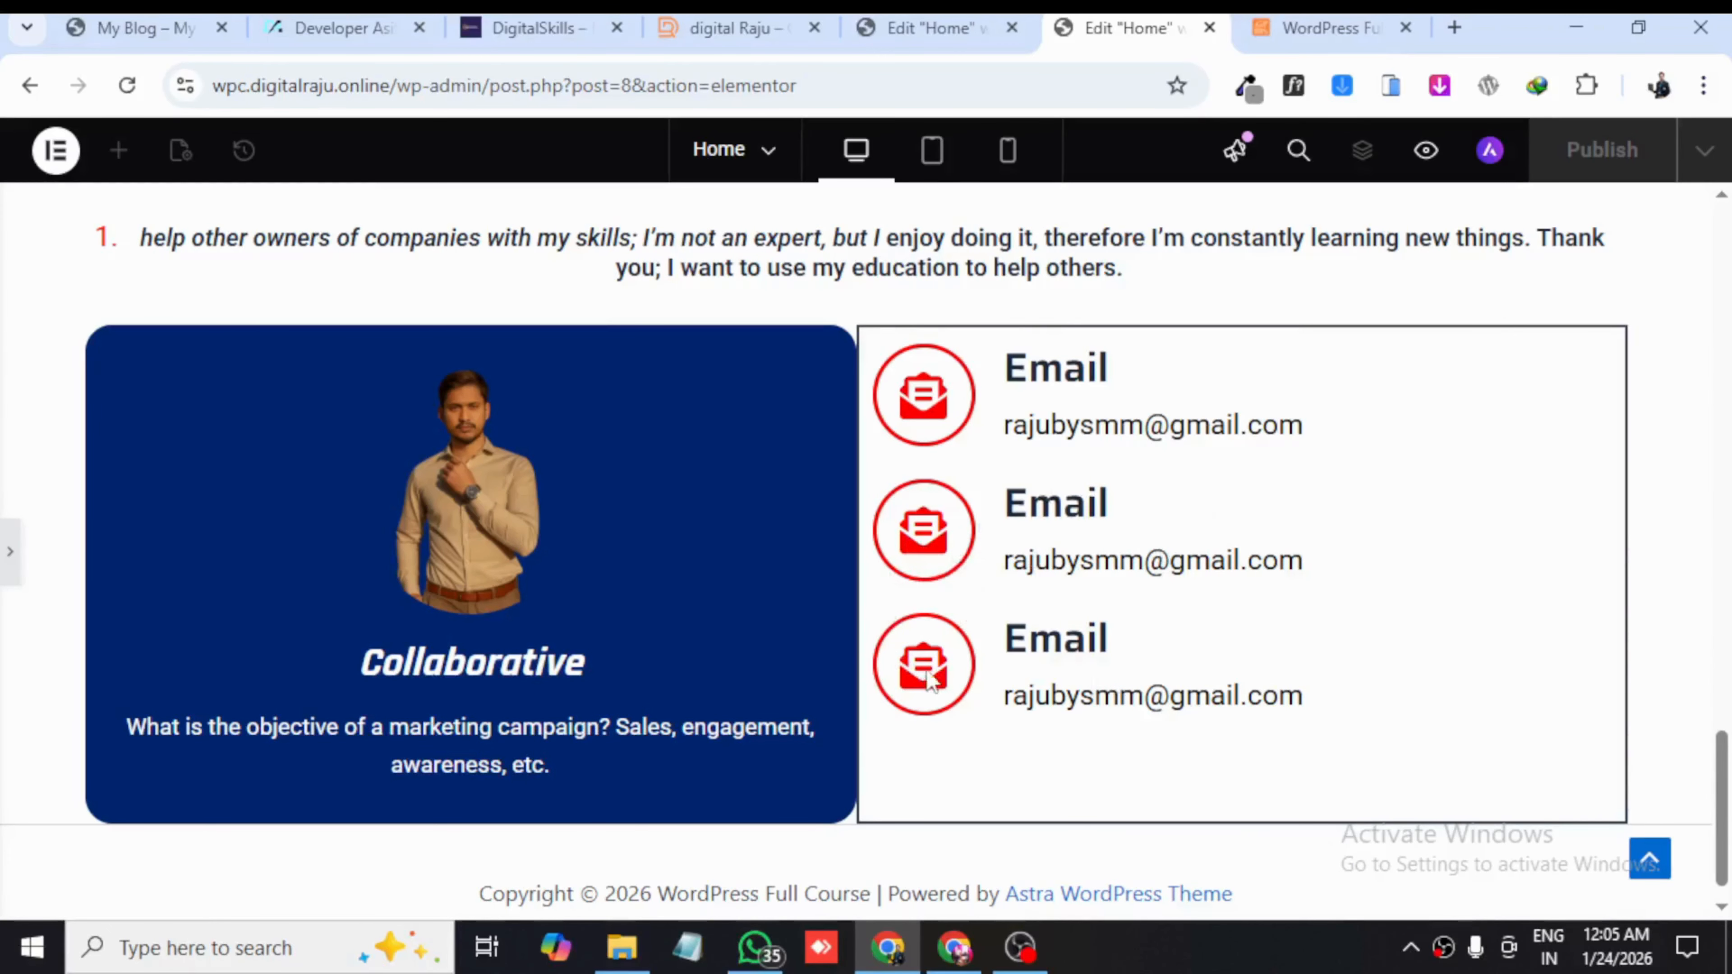
left_click(8, 554)
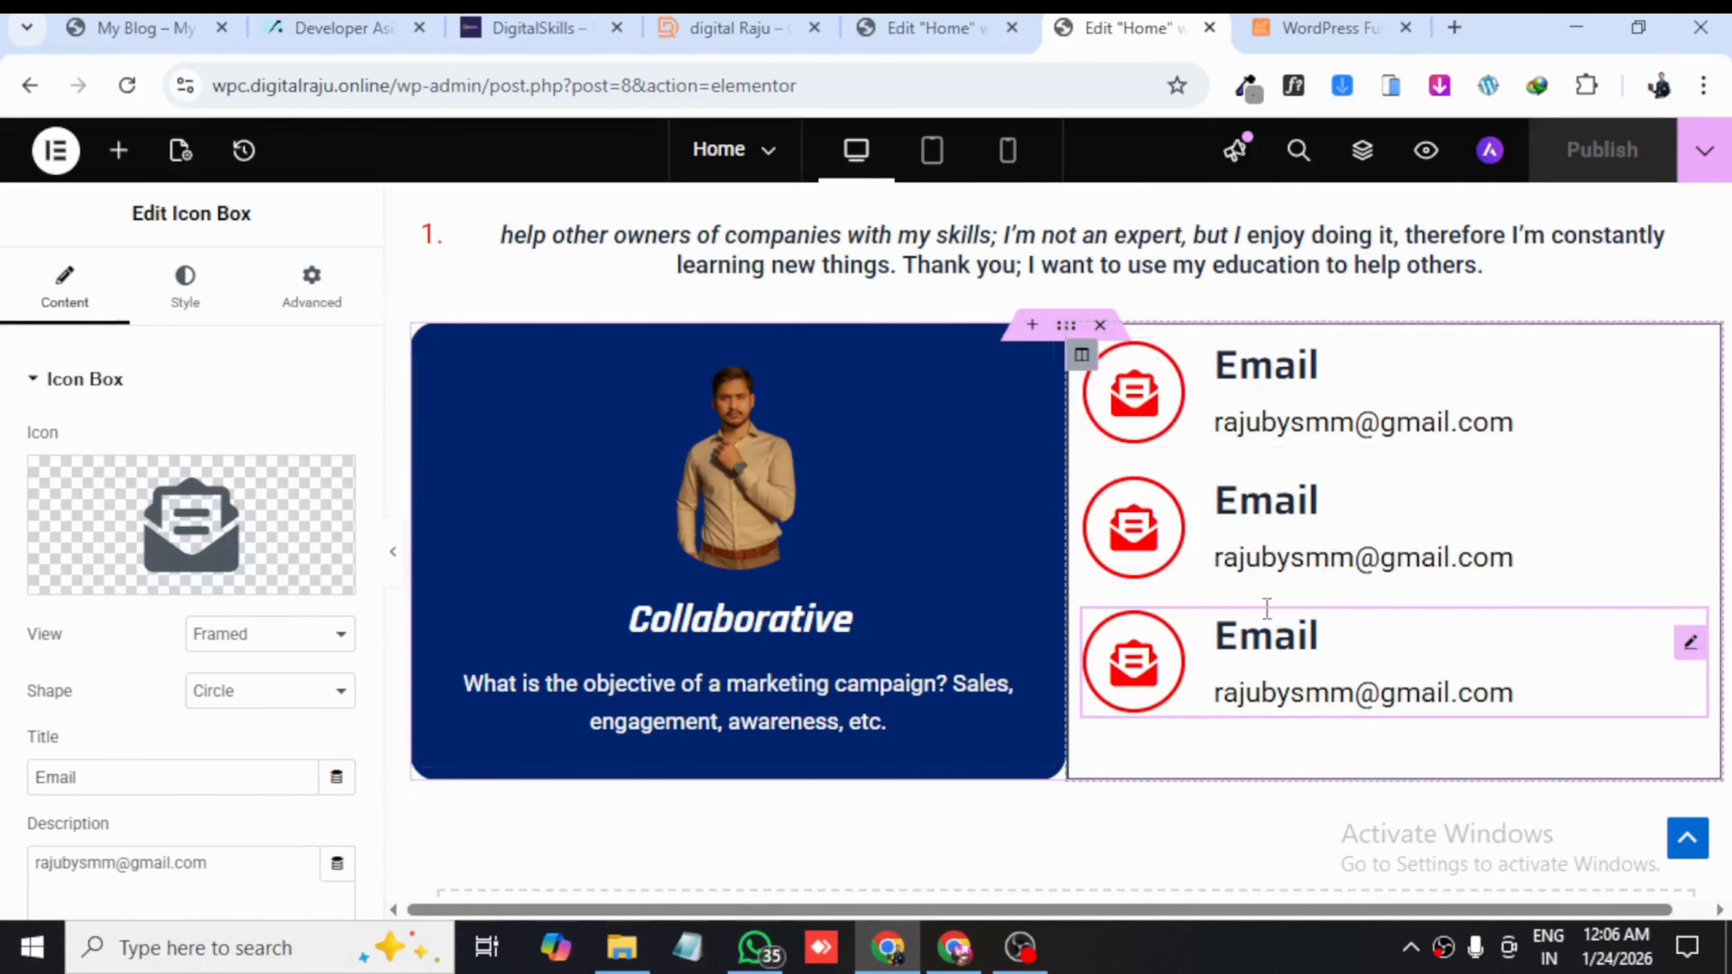
- Preview the Home page and examine the spacing around the stacked Icon Boxes inside the bordered column
left_click(1432, 156)
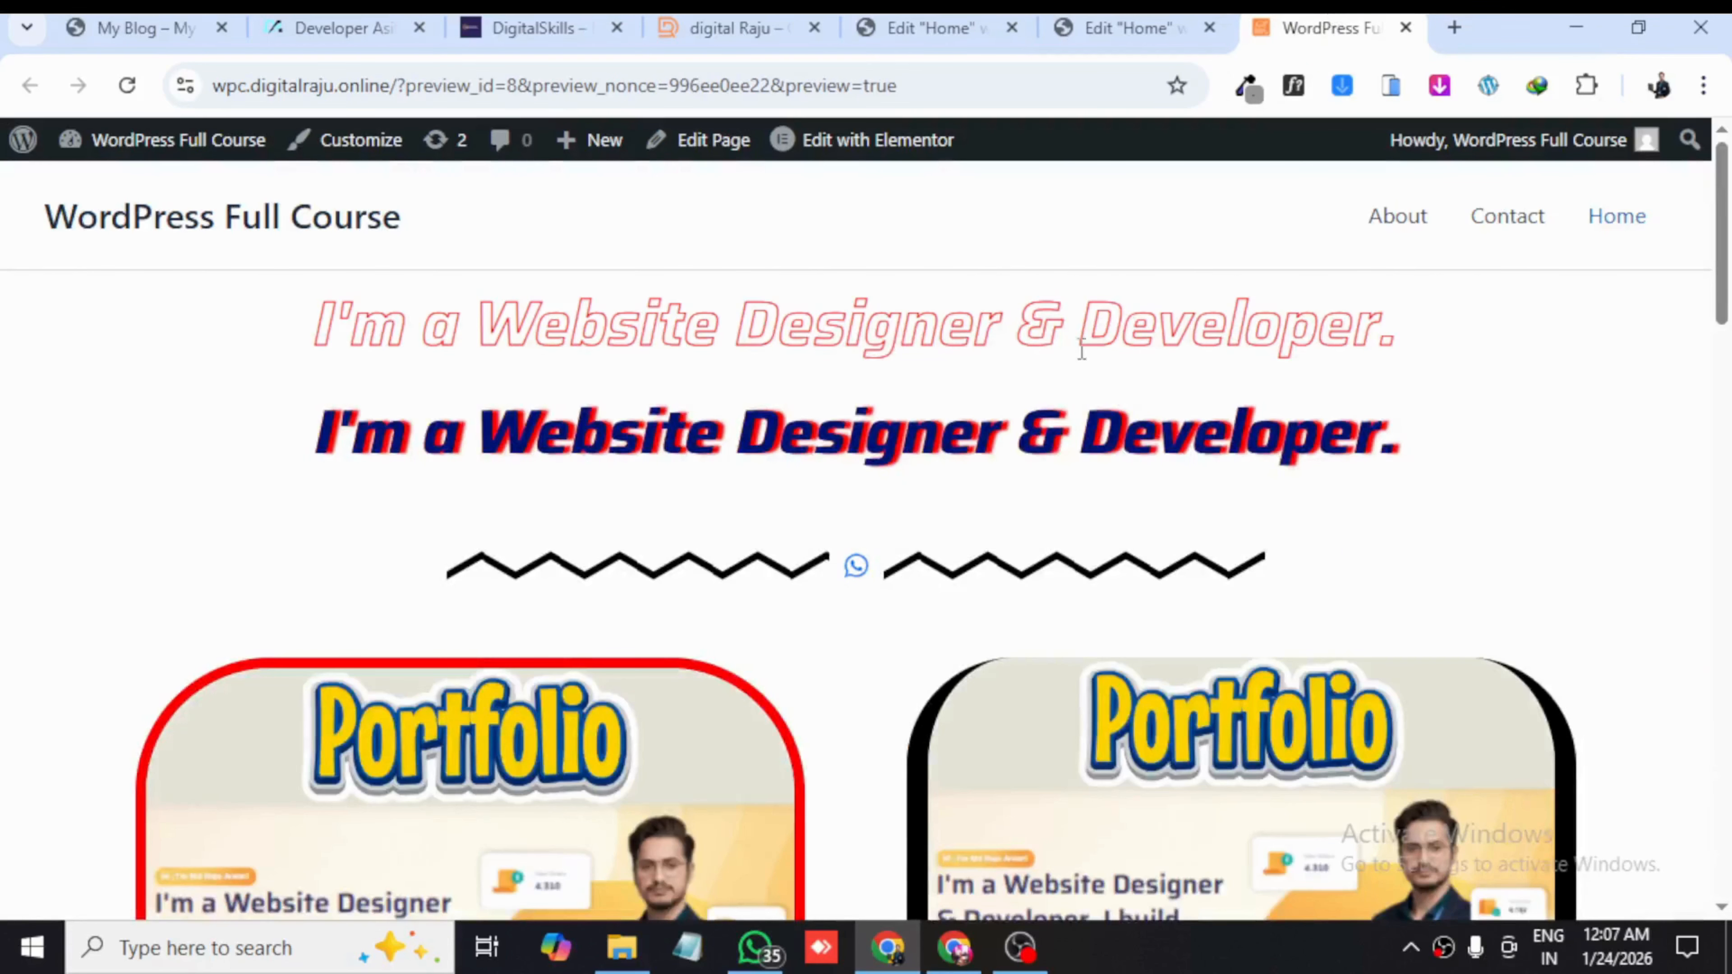
scroll(1030, 510, "down", 10)
scroll(1031, 510, "down", 10)
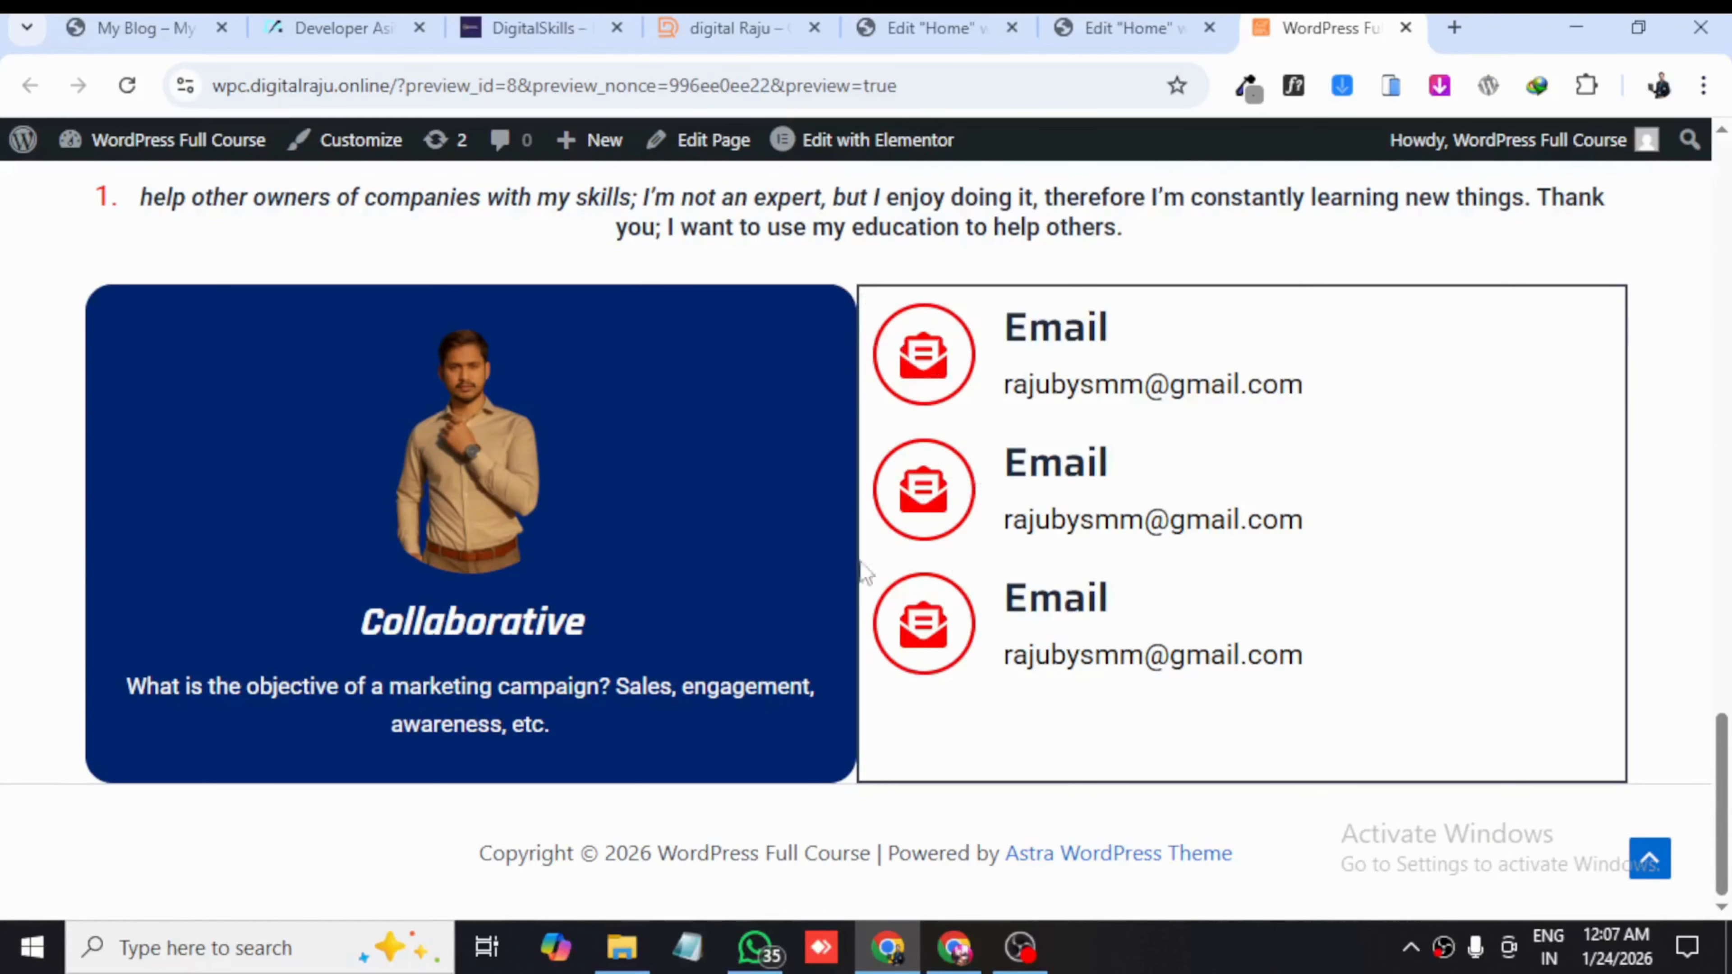
left_click_drag(861, 320, 866, 573)
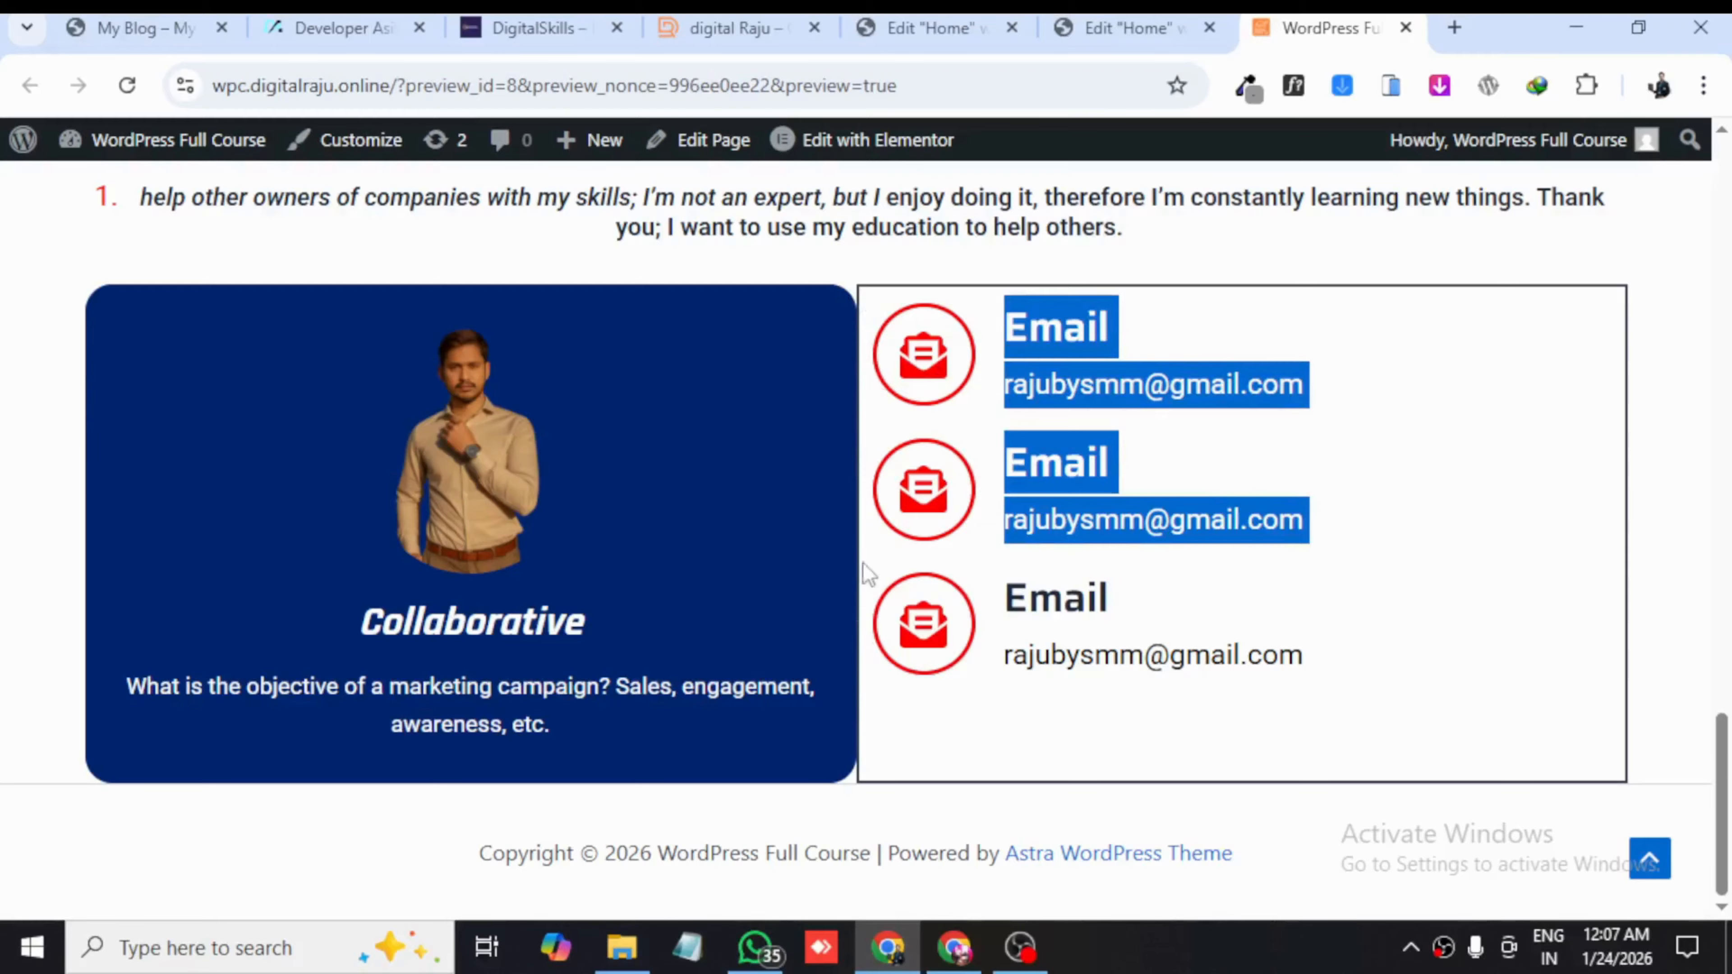
left_click(1390, 529)
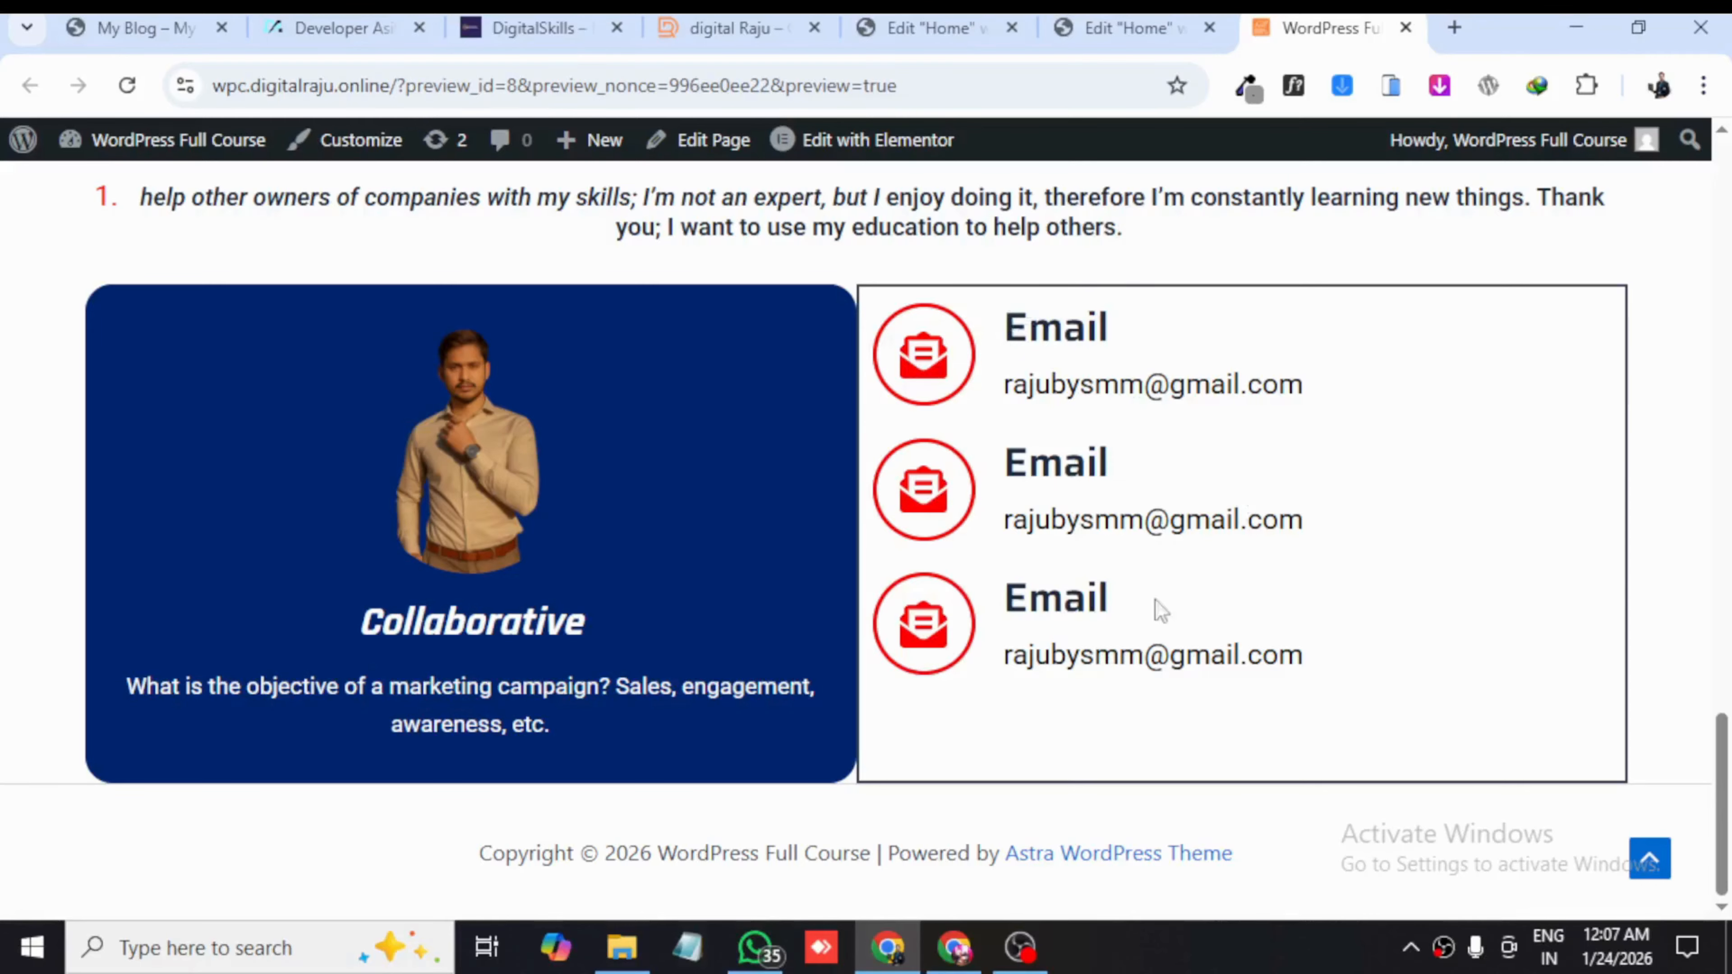
- Set the bordered Icon Box column's padding to 50 px on all sides, checking the spacing with the settings panel collapsed
left_click(1118, 29)
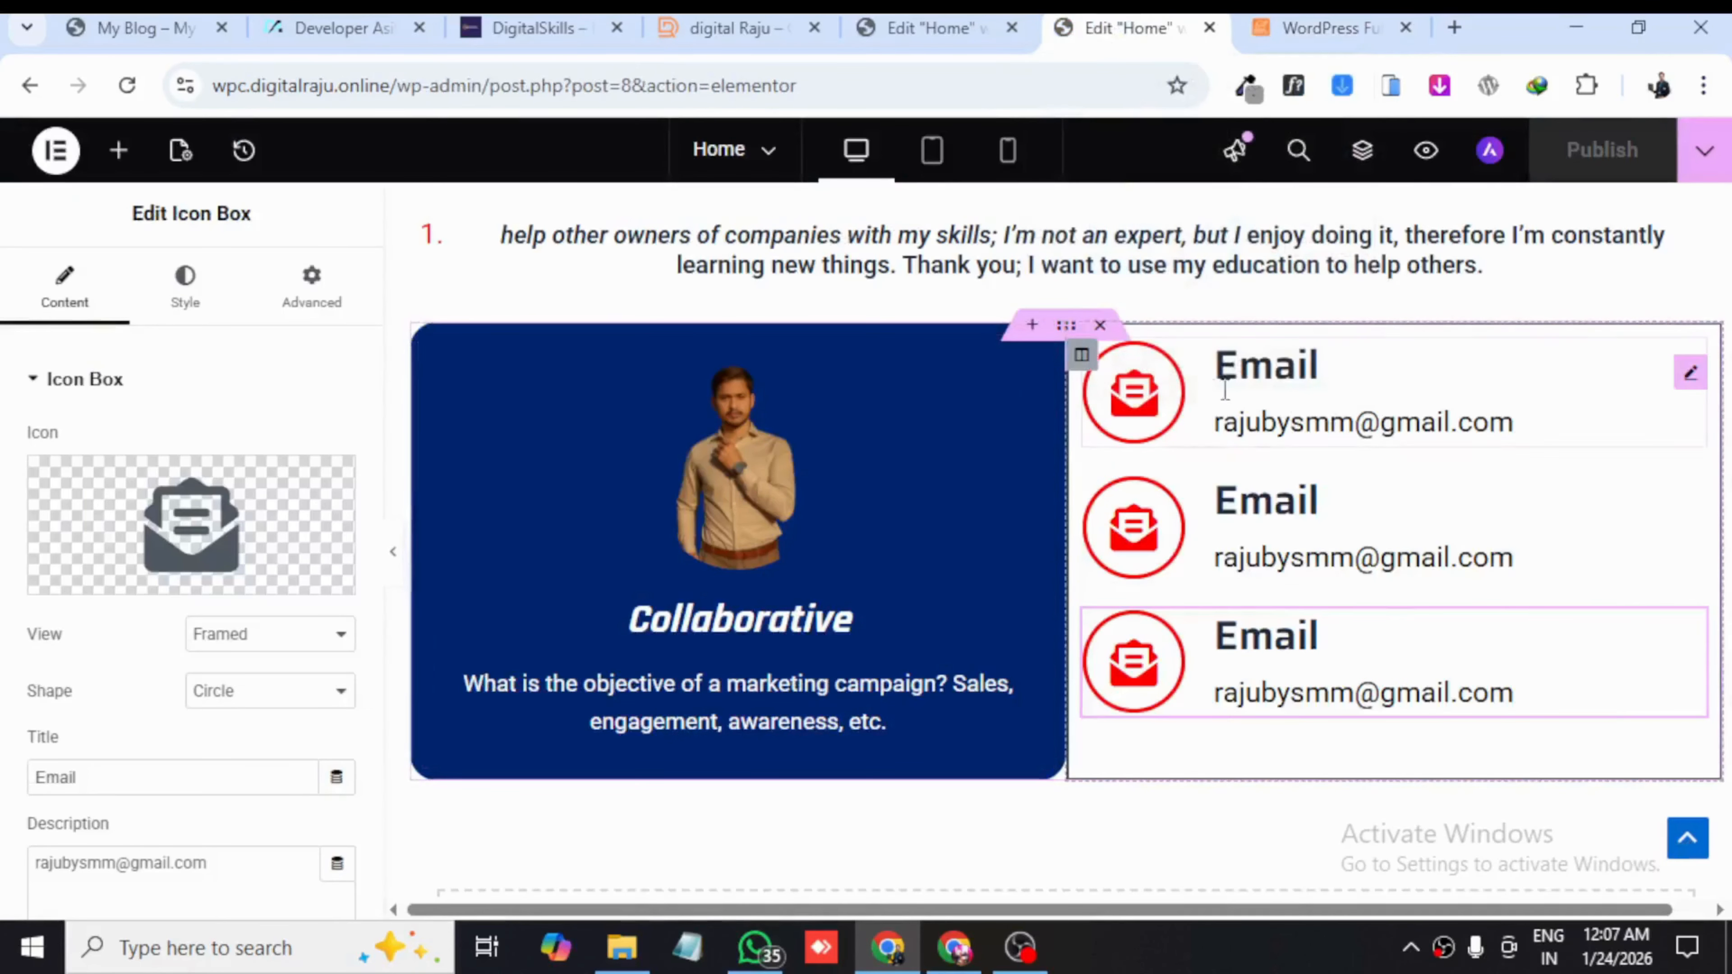
left_click(1081, 355)
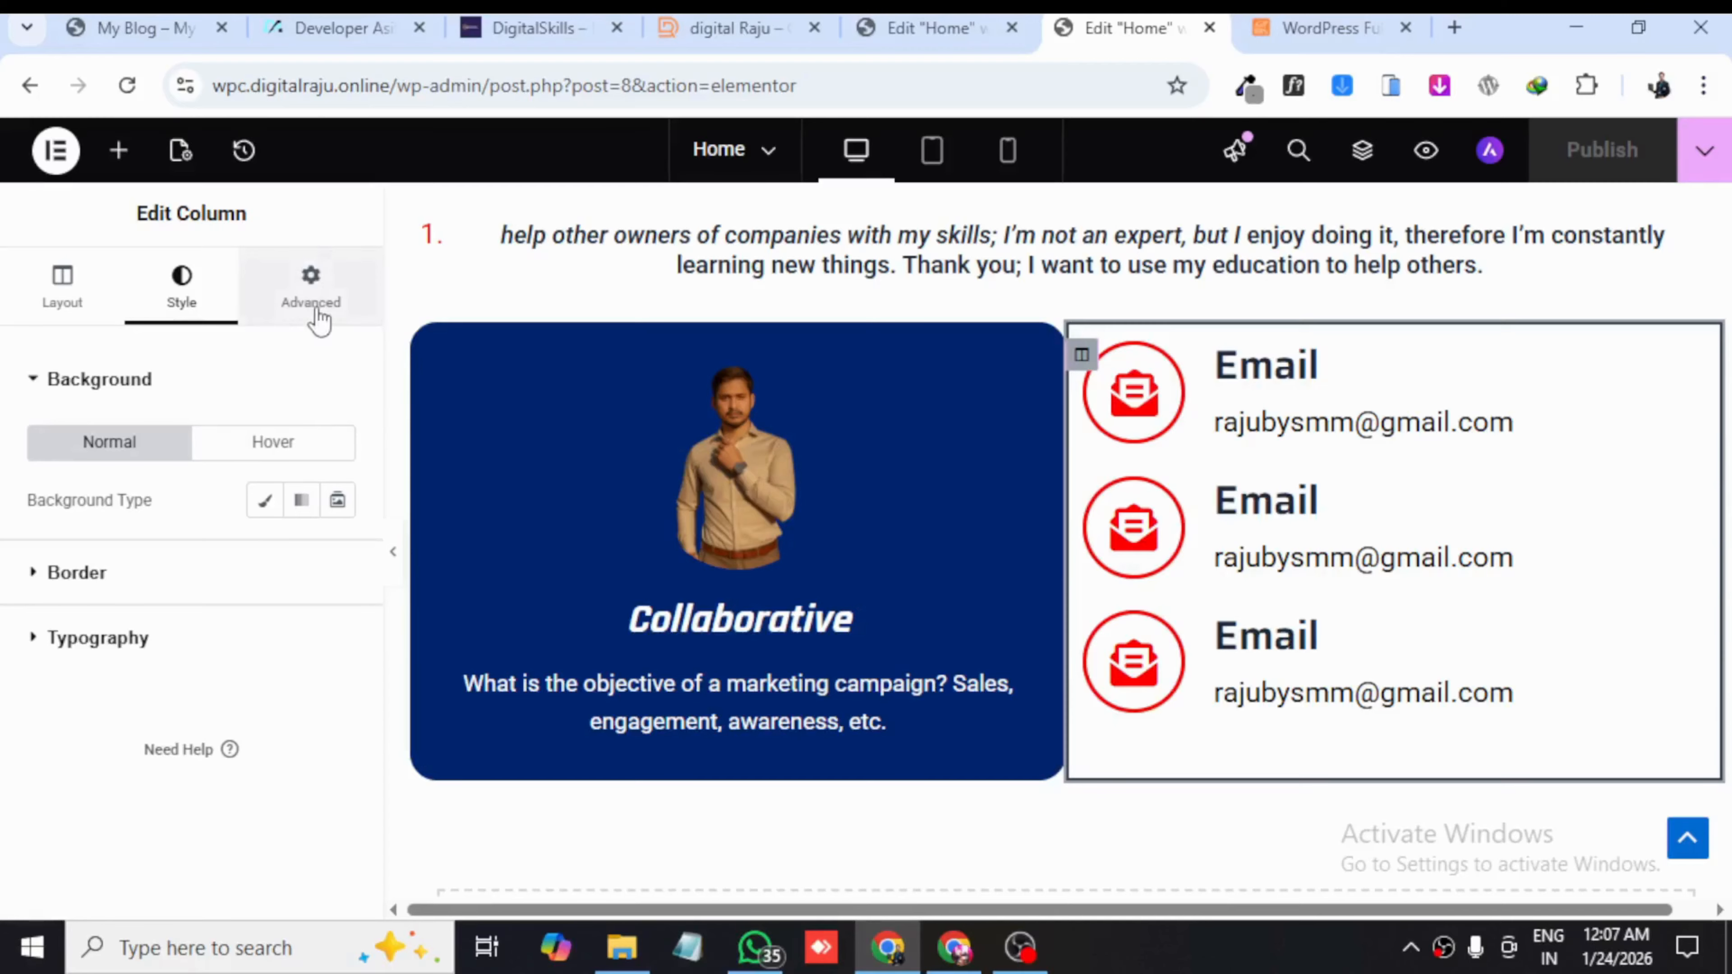
left_click(311, 296)
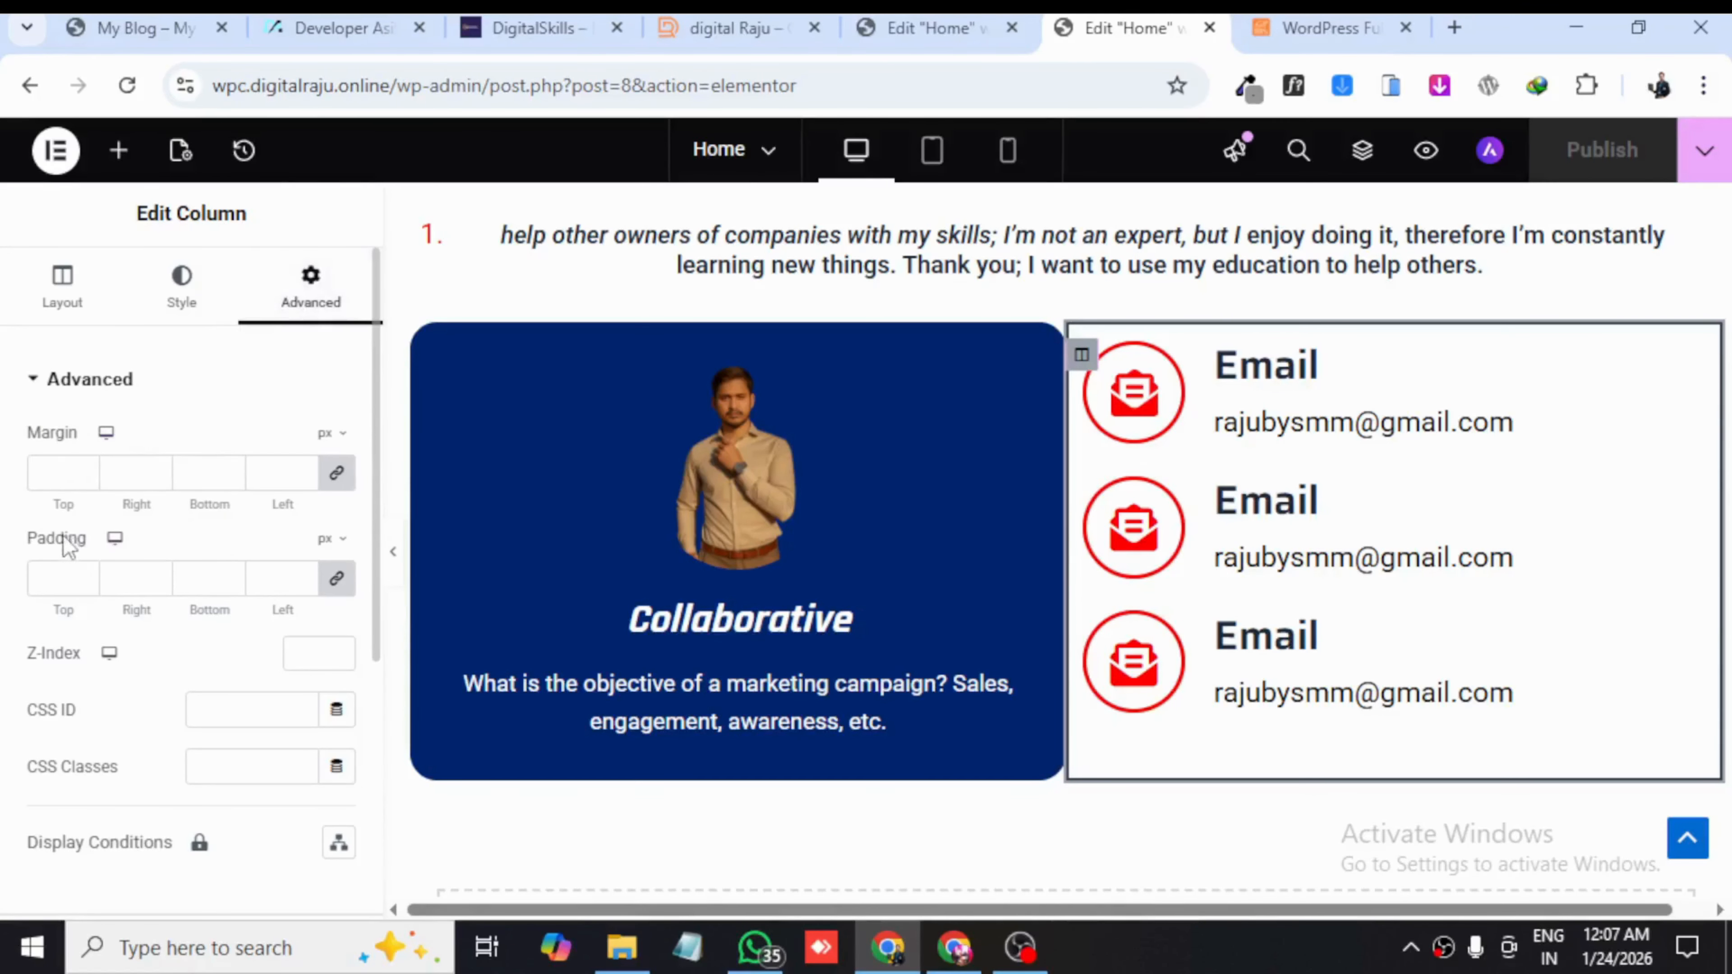
left_click(300, 572)
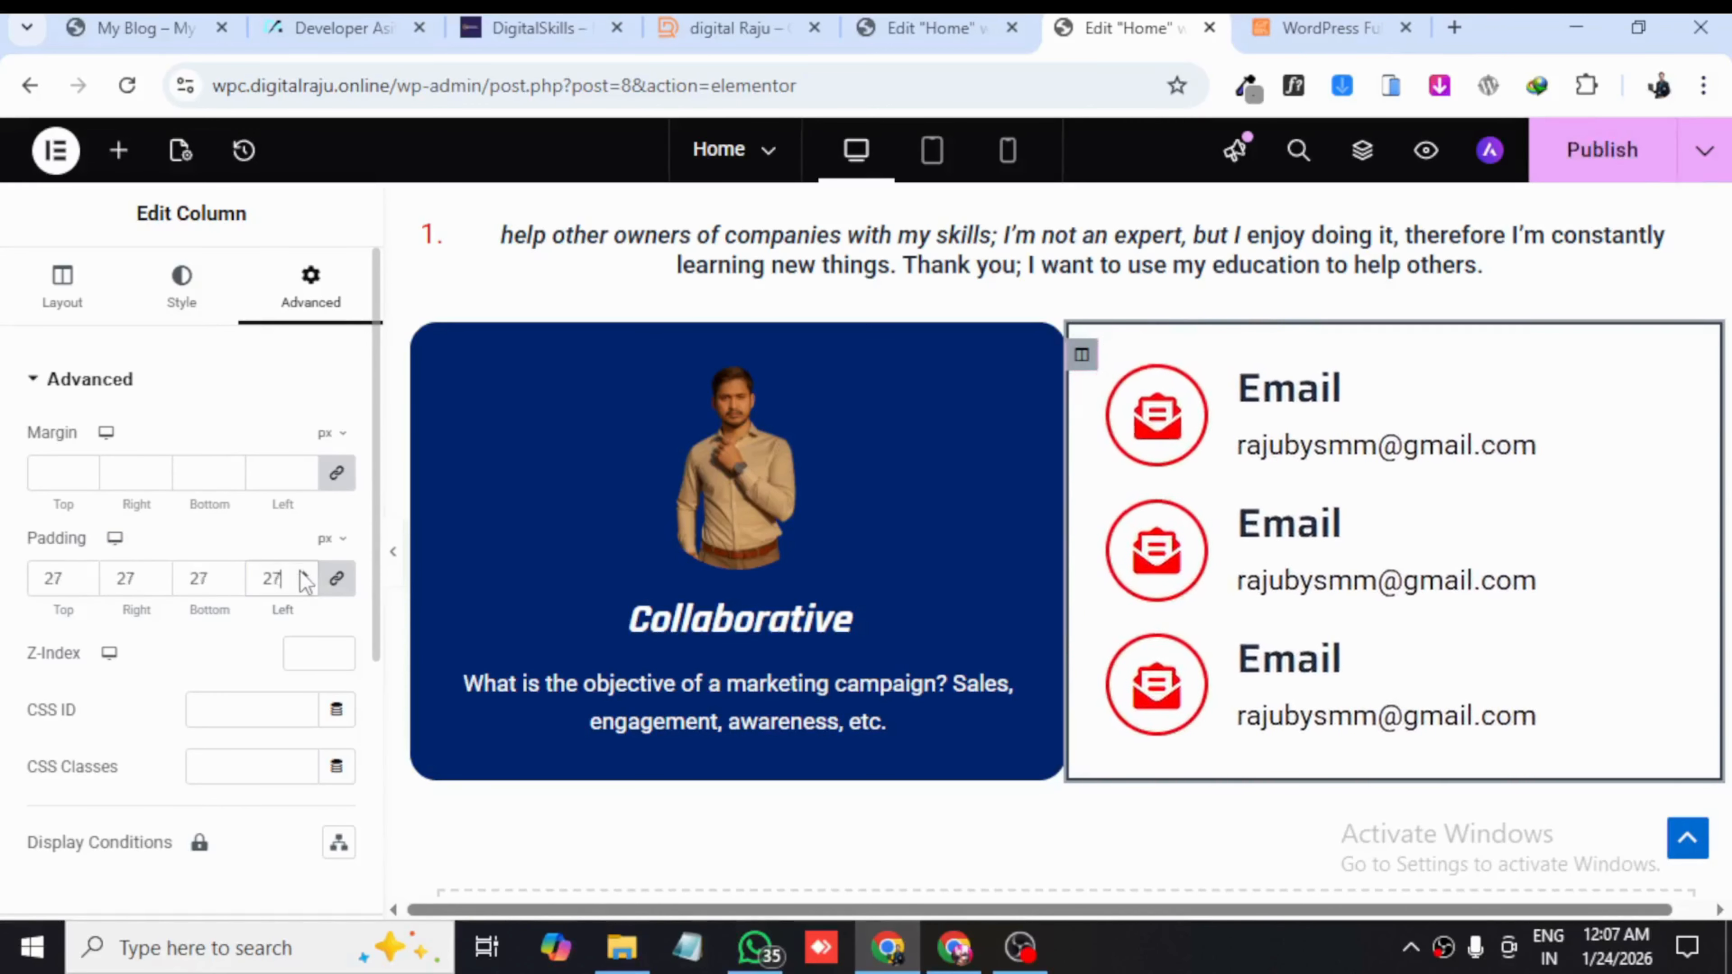
left_click(393, 551)
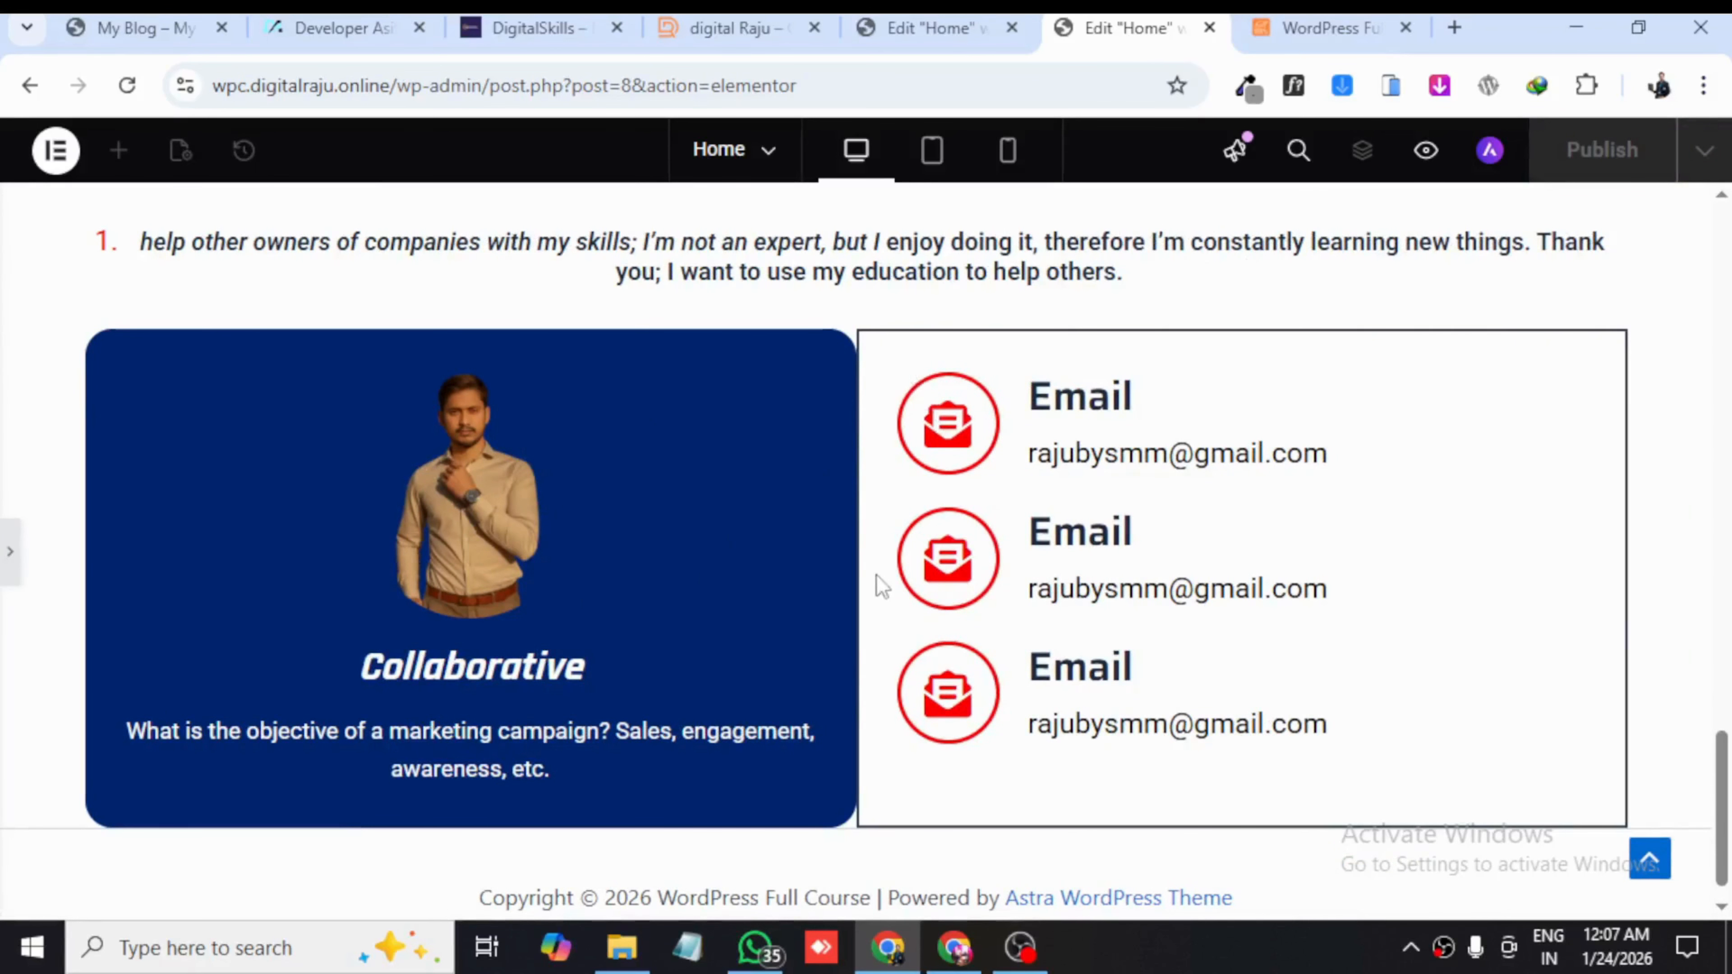
left_click(11, 551)
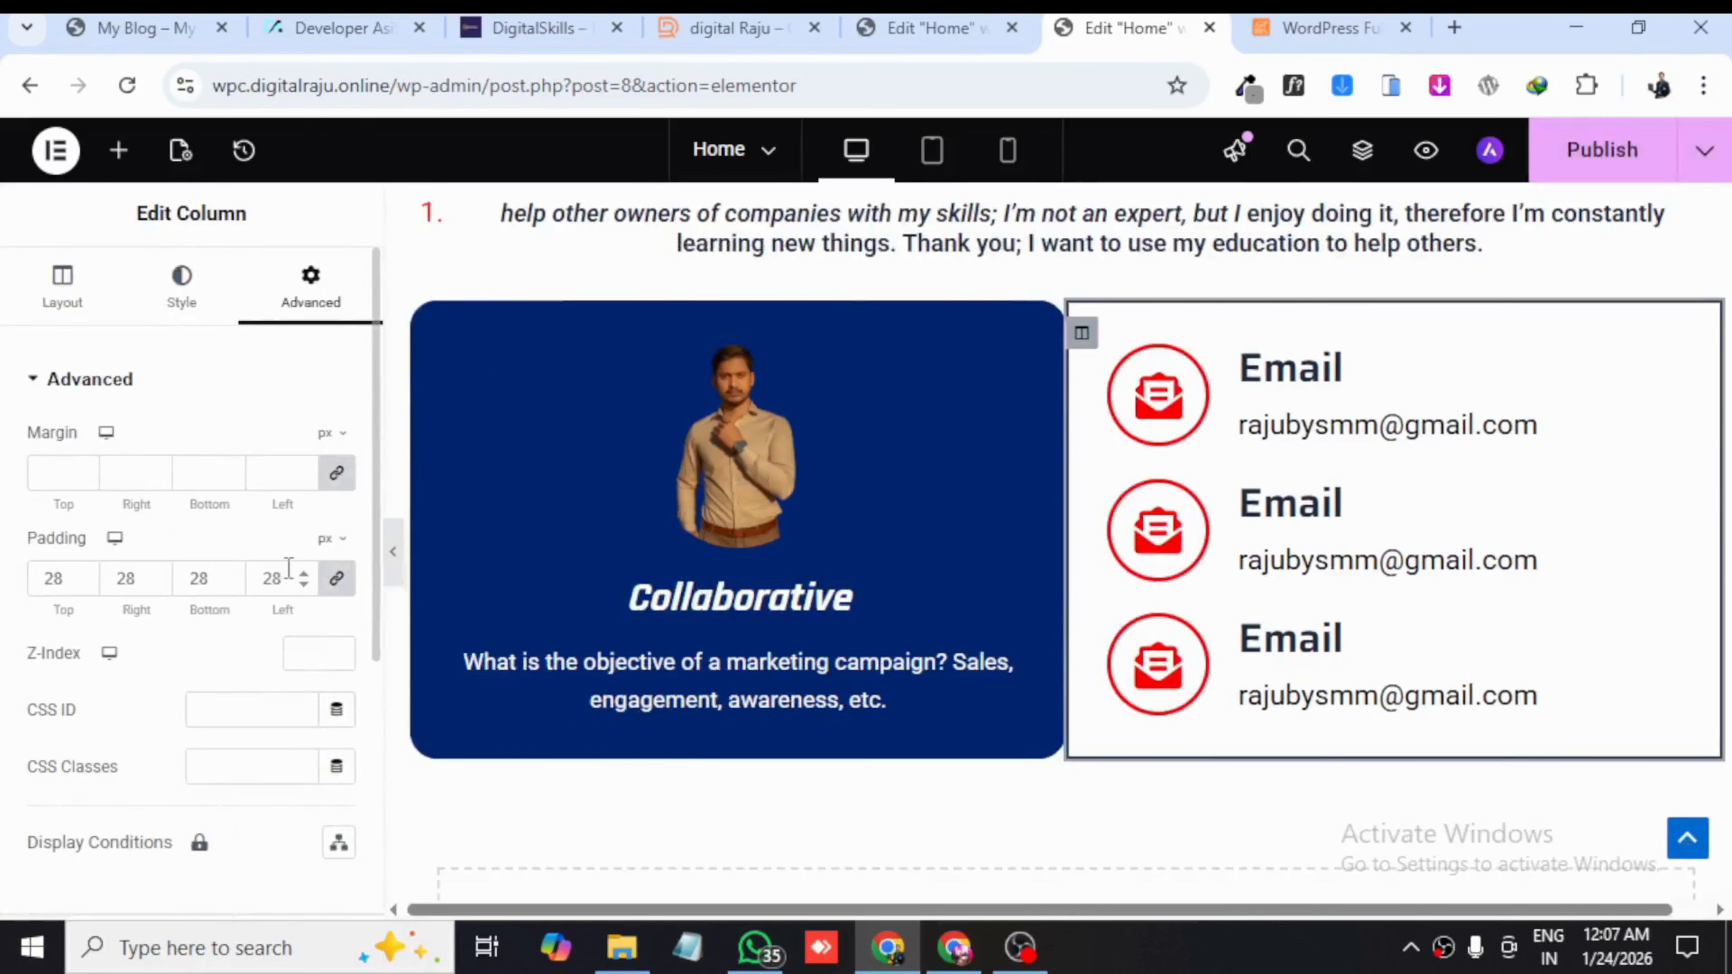
left_click(304, 574)
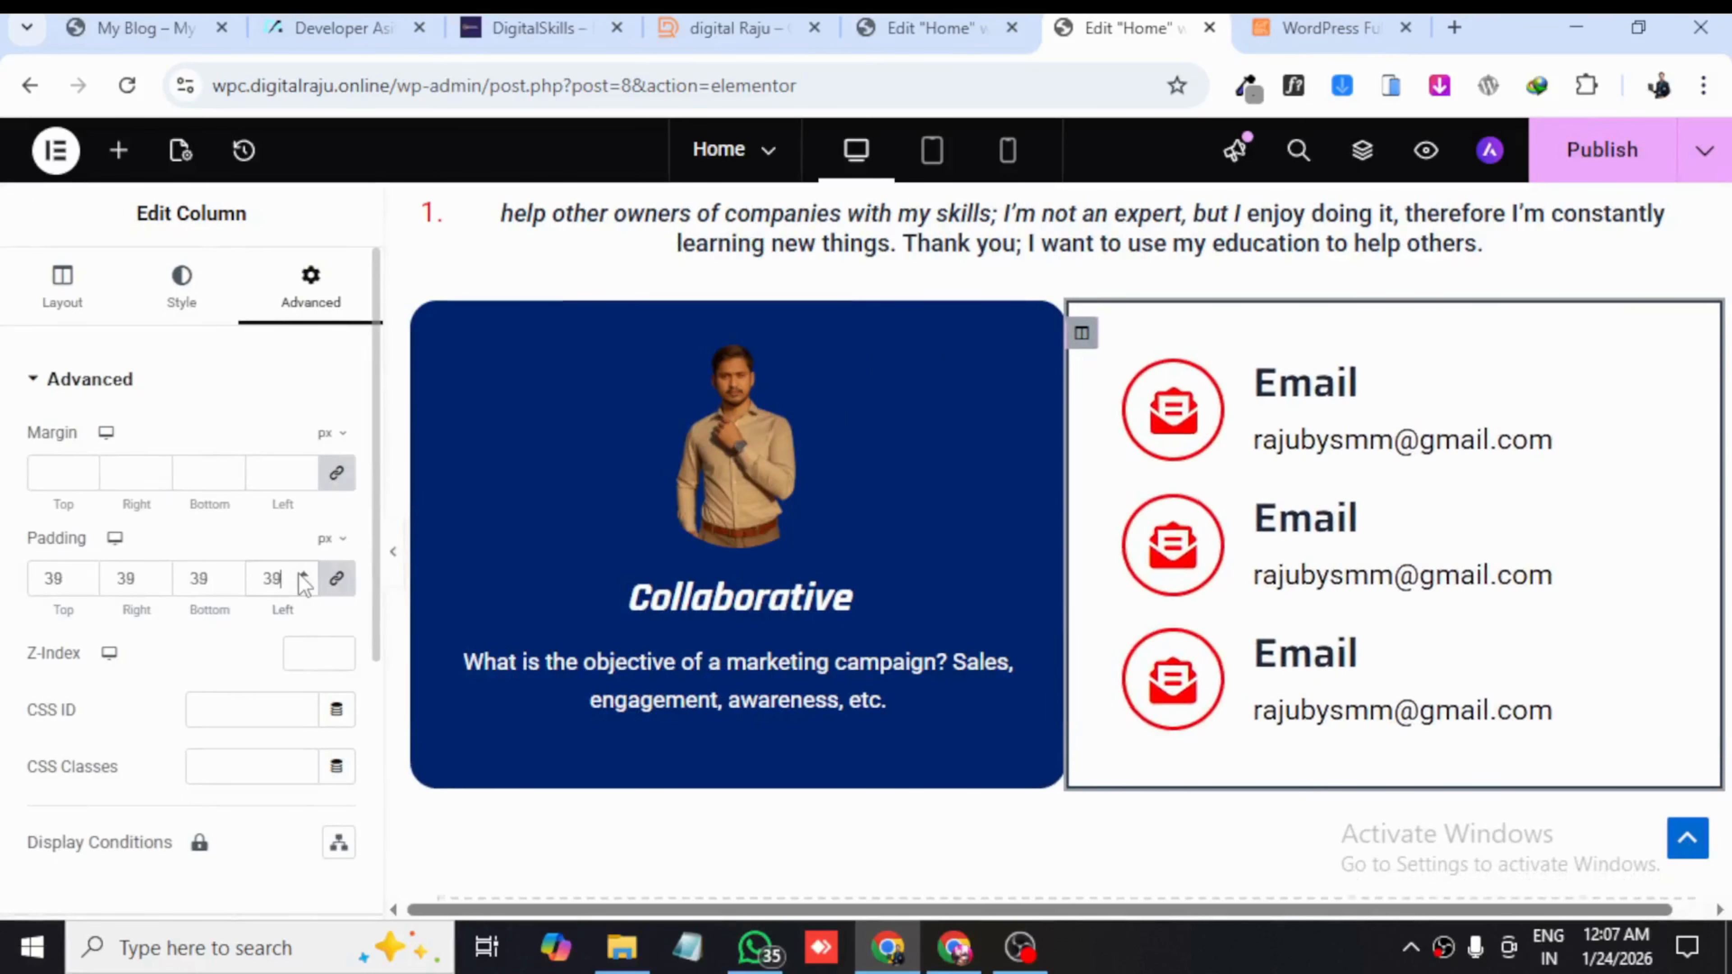
left_click(393, 551)
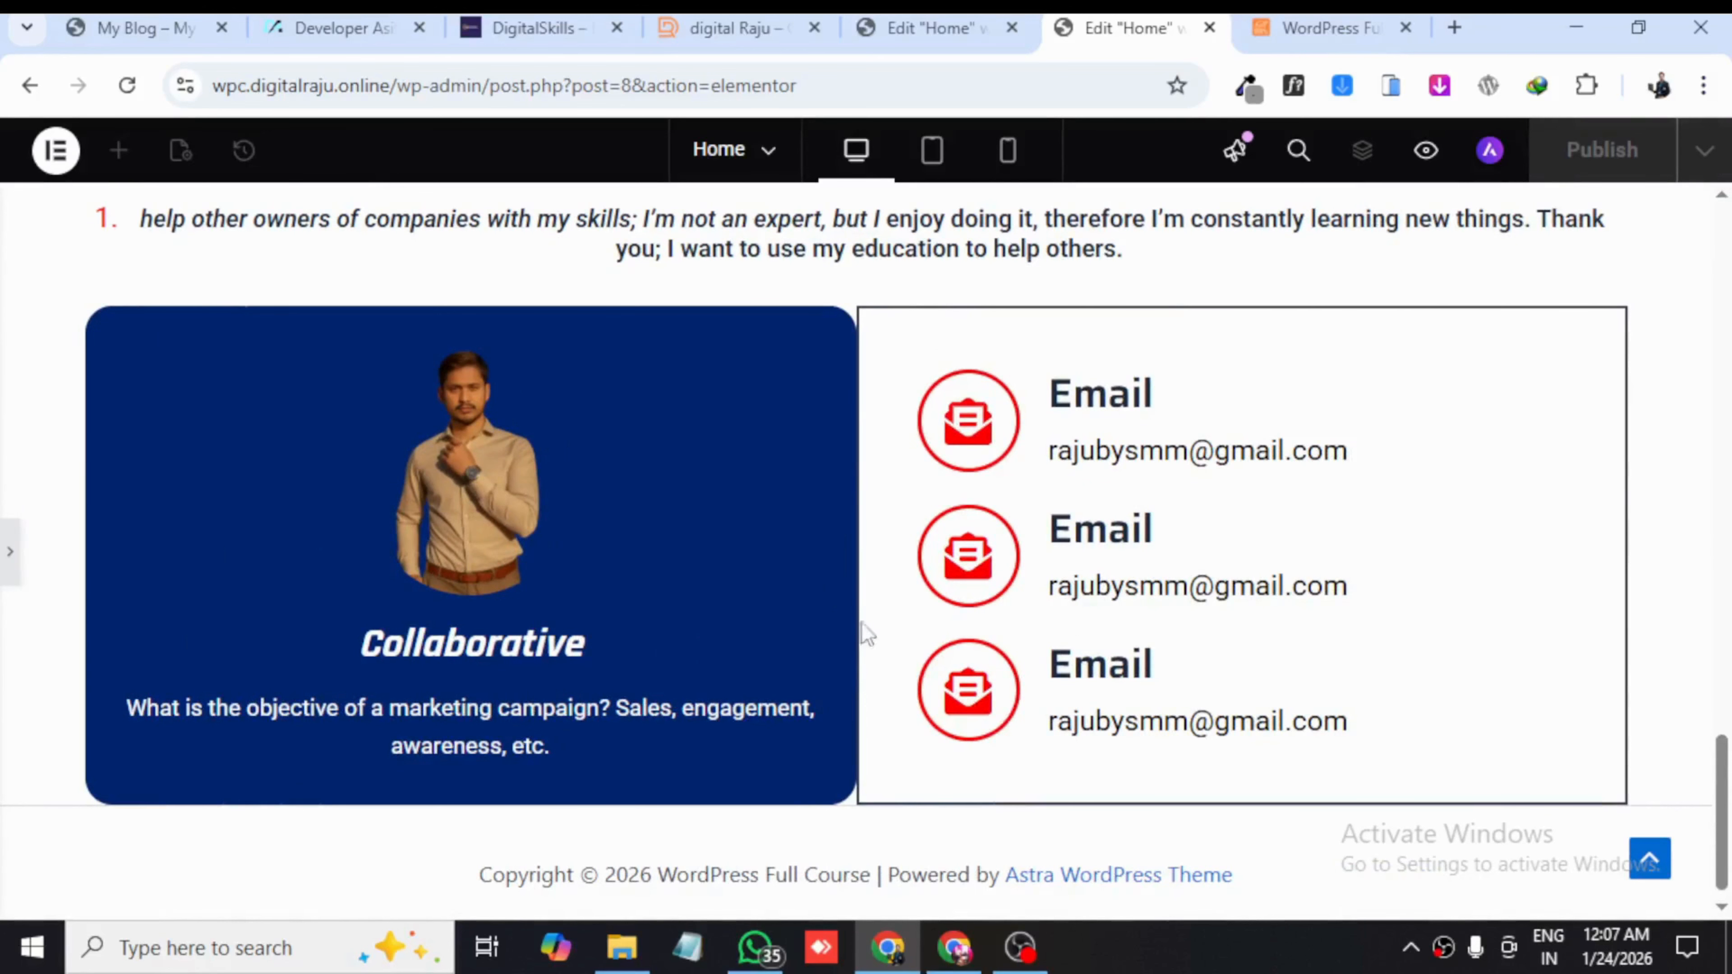
left_click(9, 554)
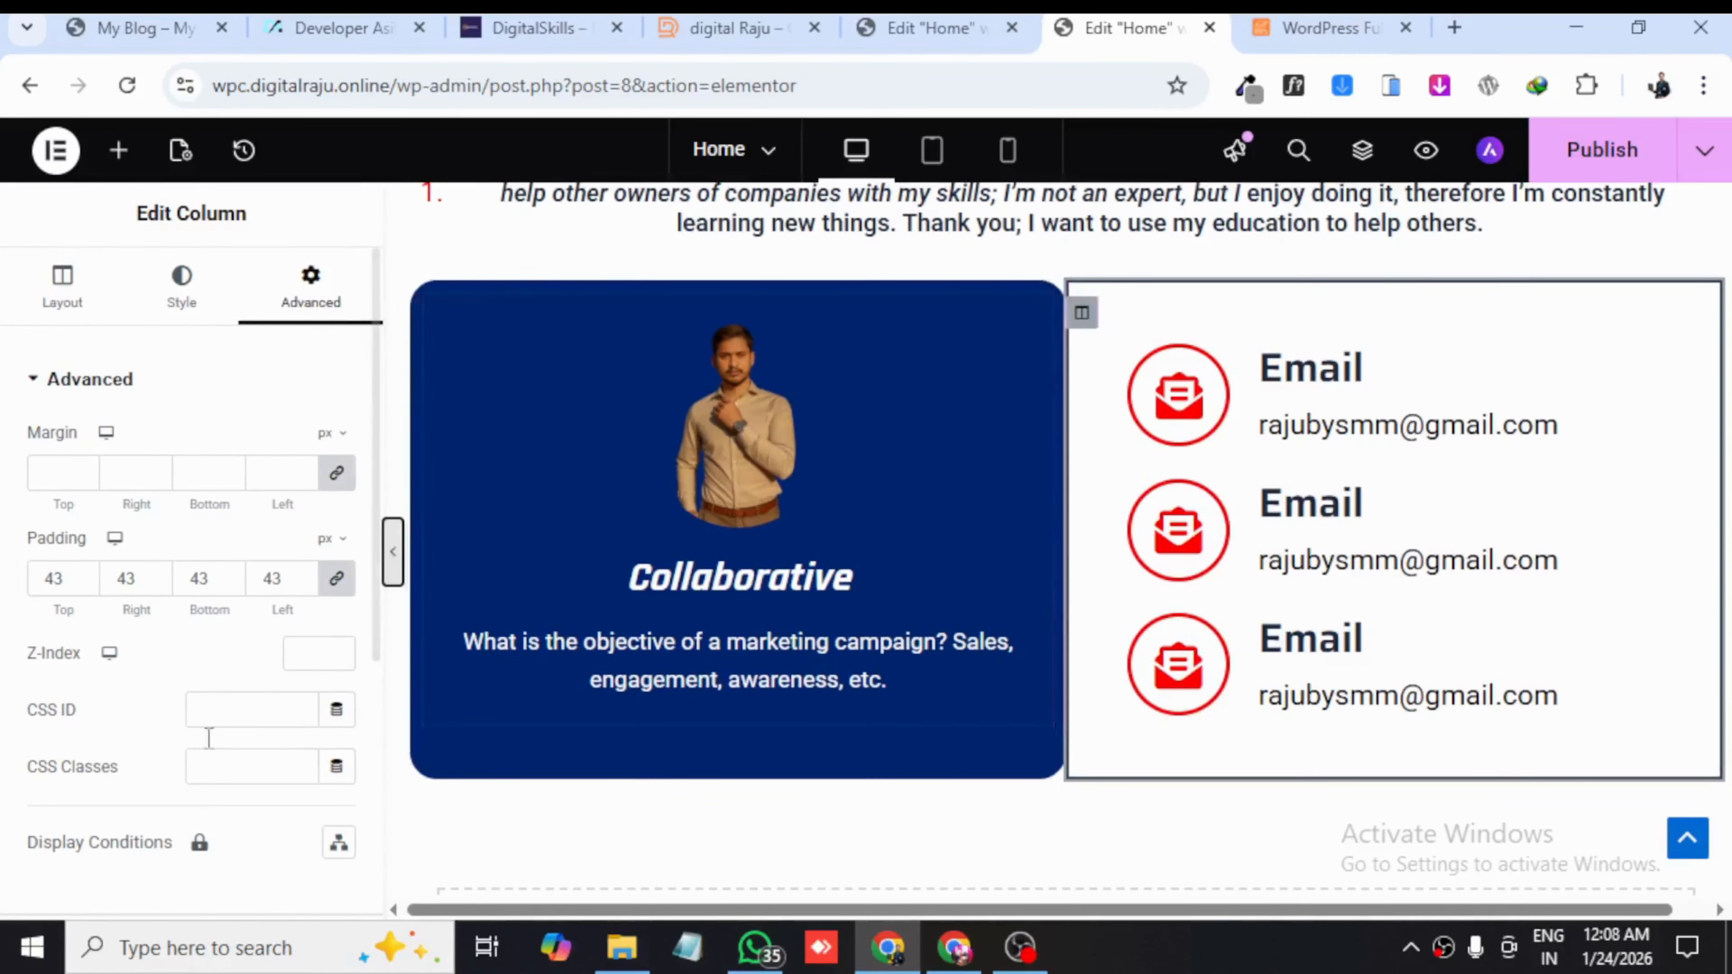
left_click(304, 572)
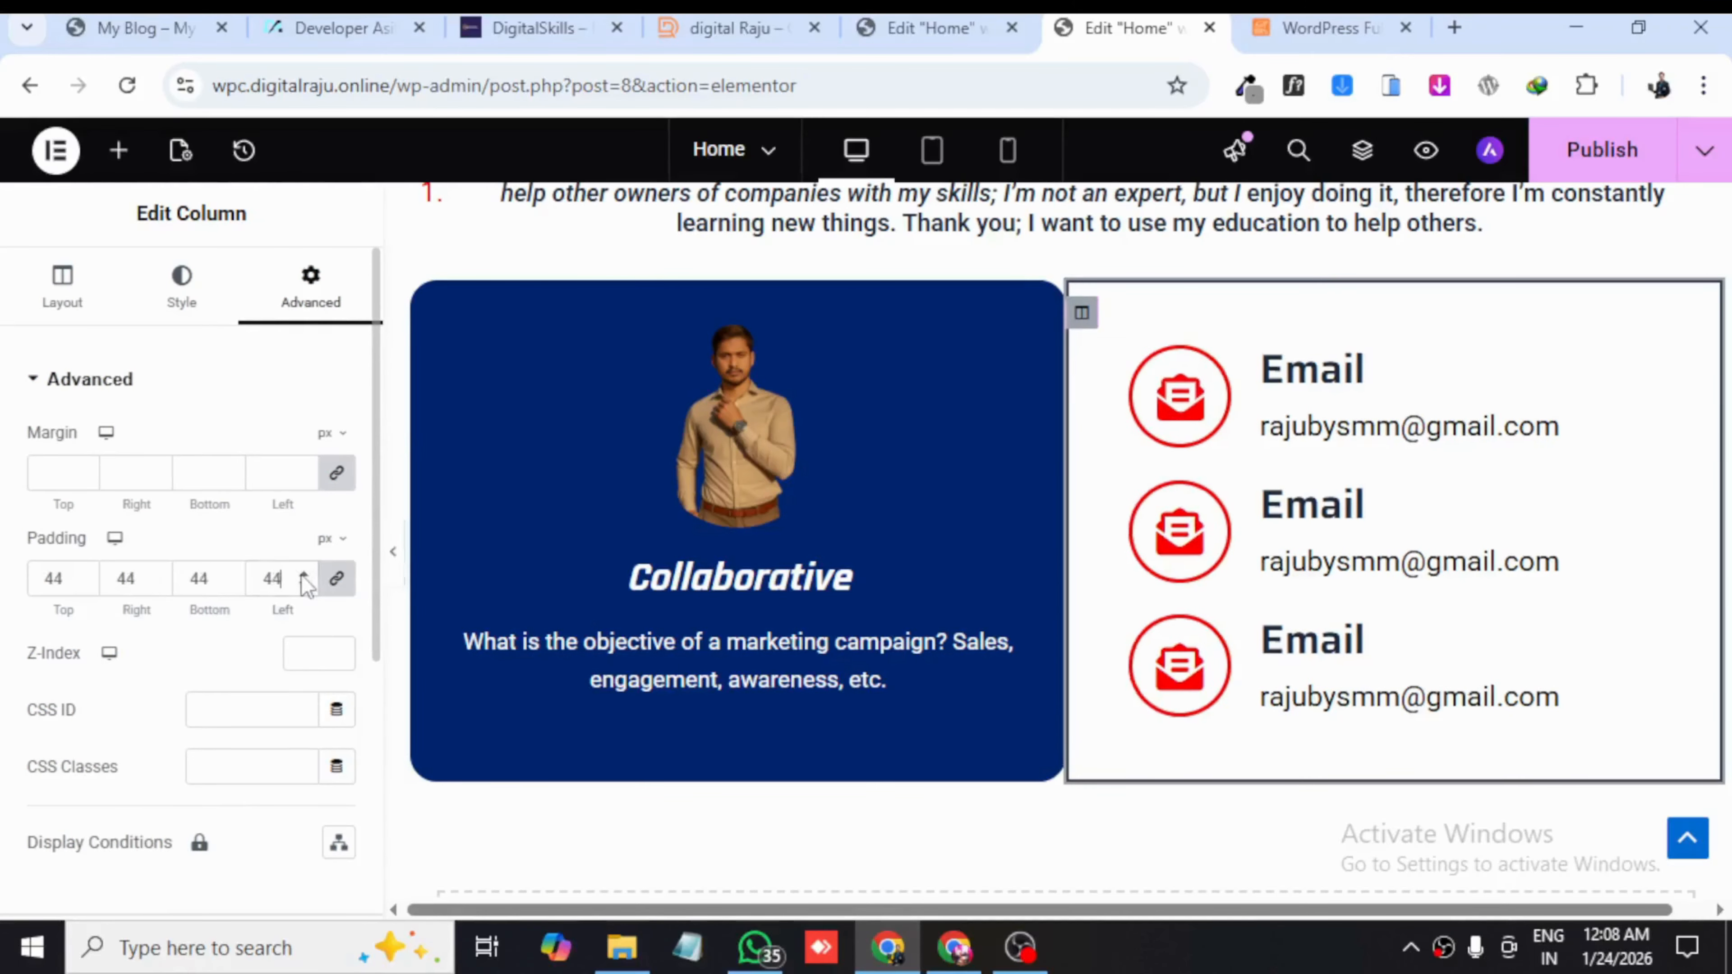
left_click(394, 552)
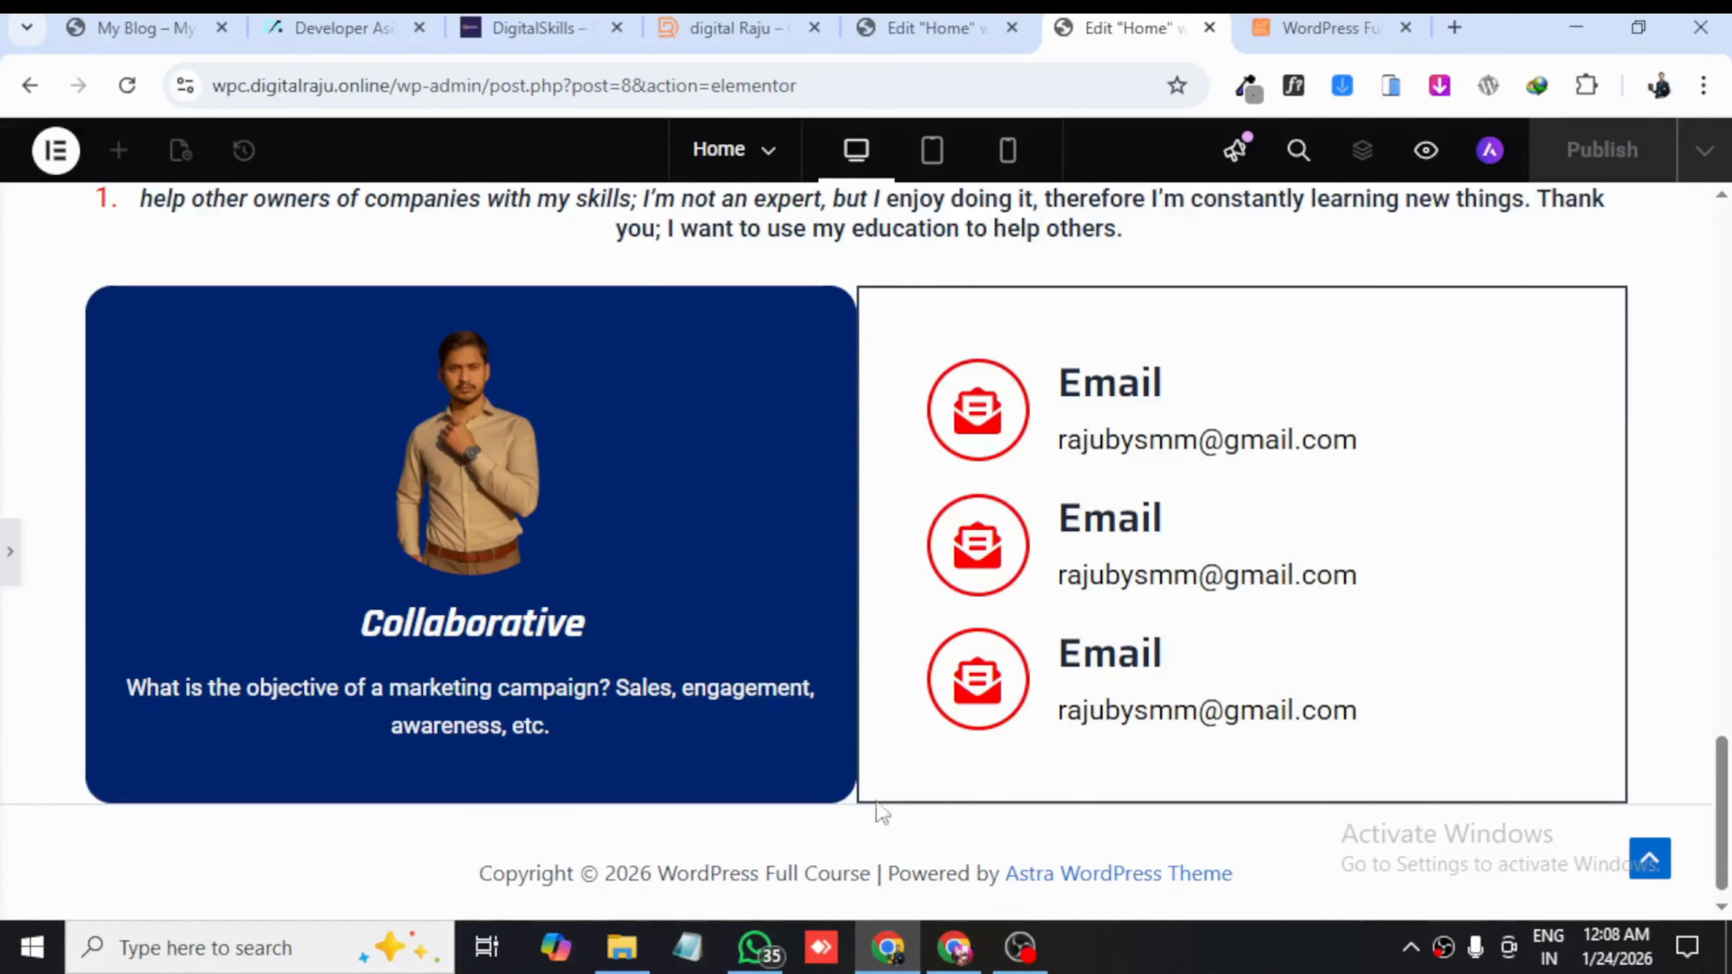
left_click(9, 566)
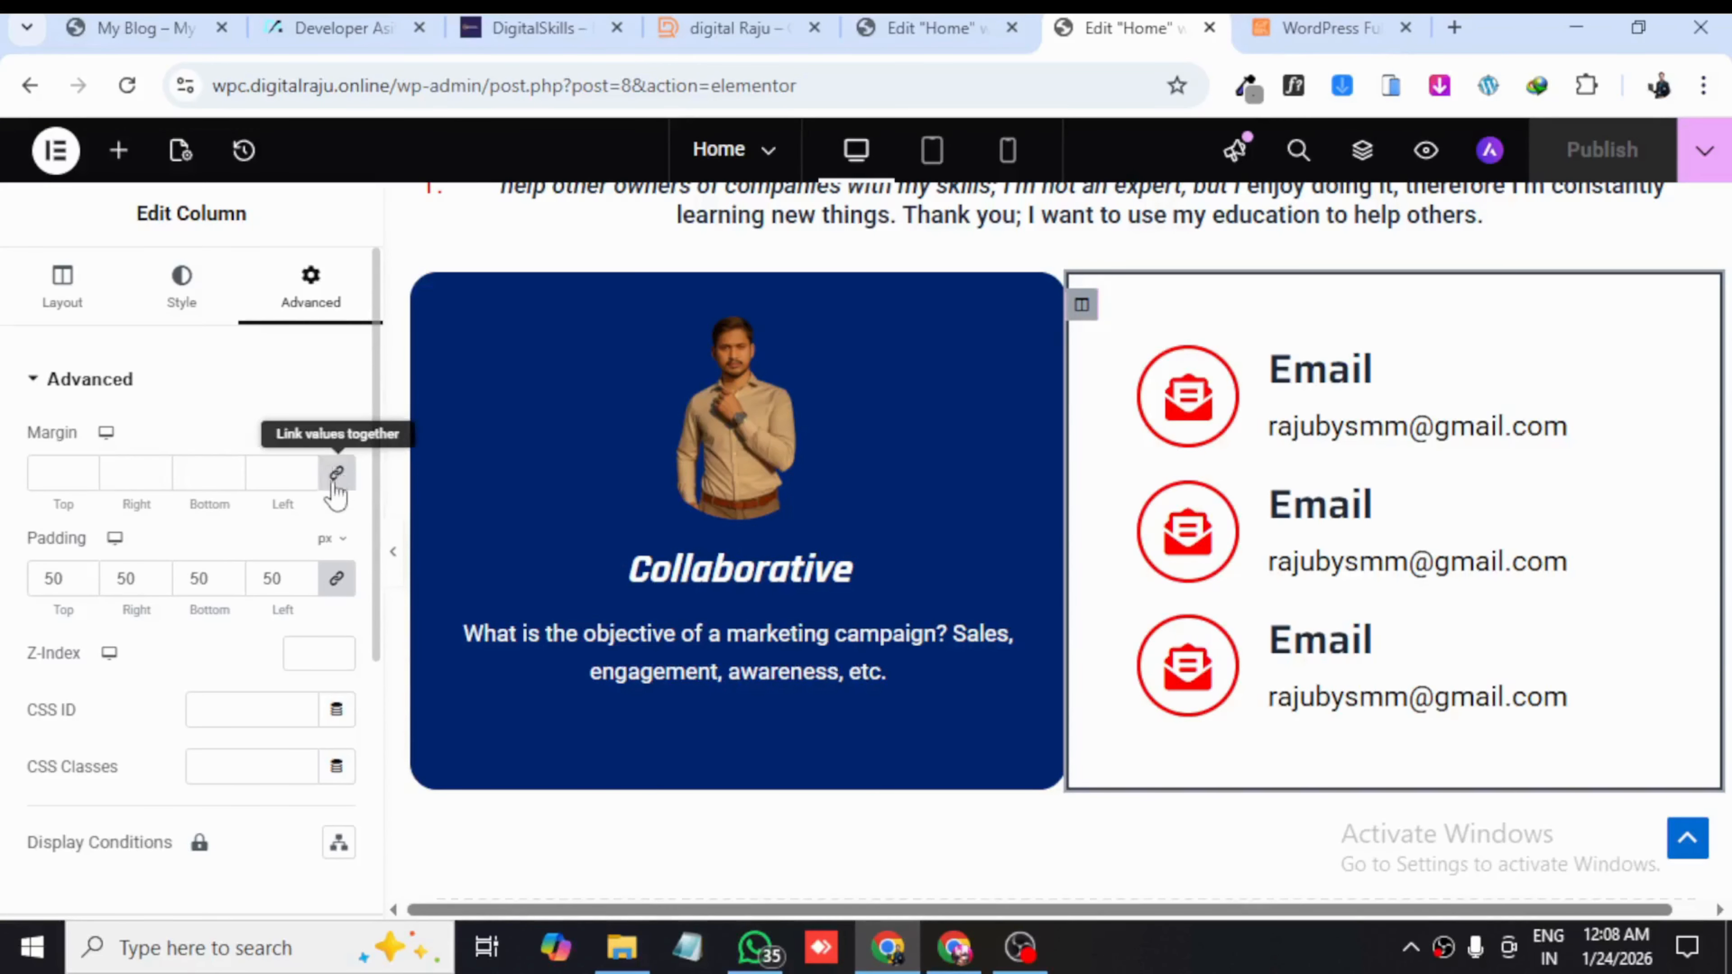
- Try an 18 px margin on all sides of the bordered column, and clear it
left_click(304, 469)
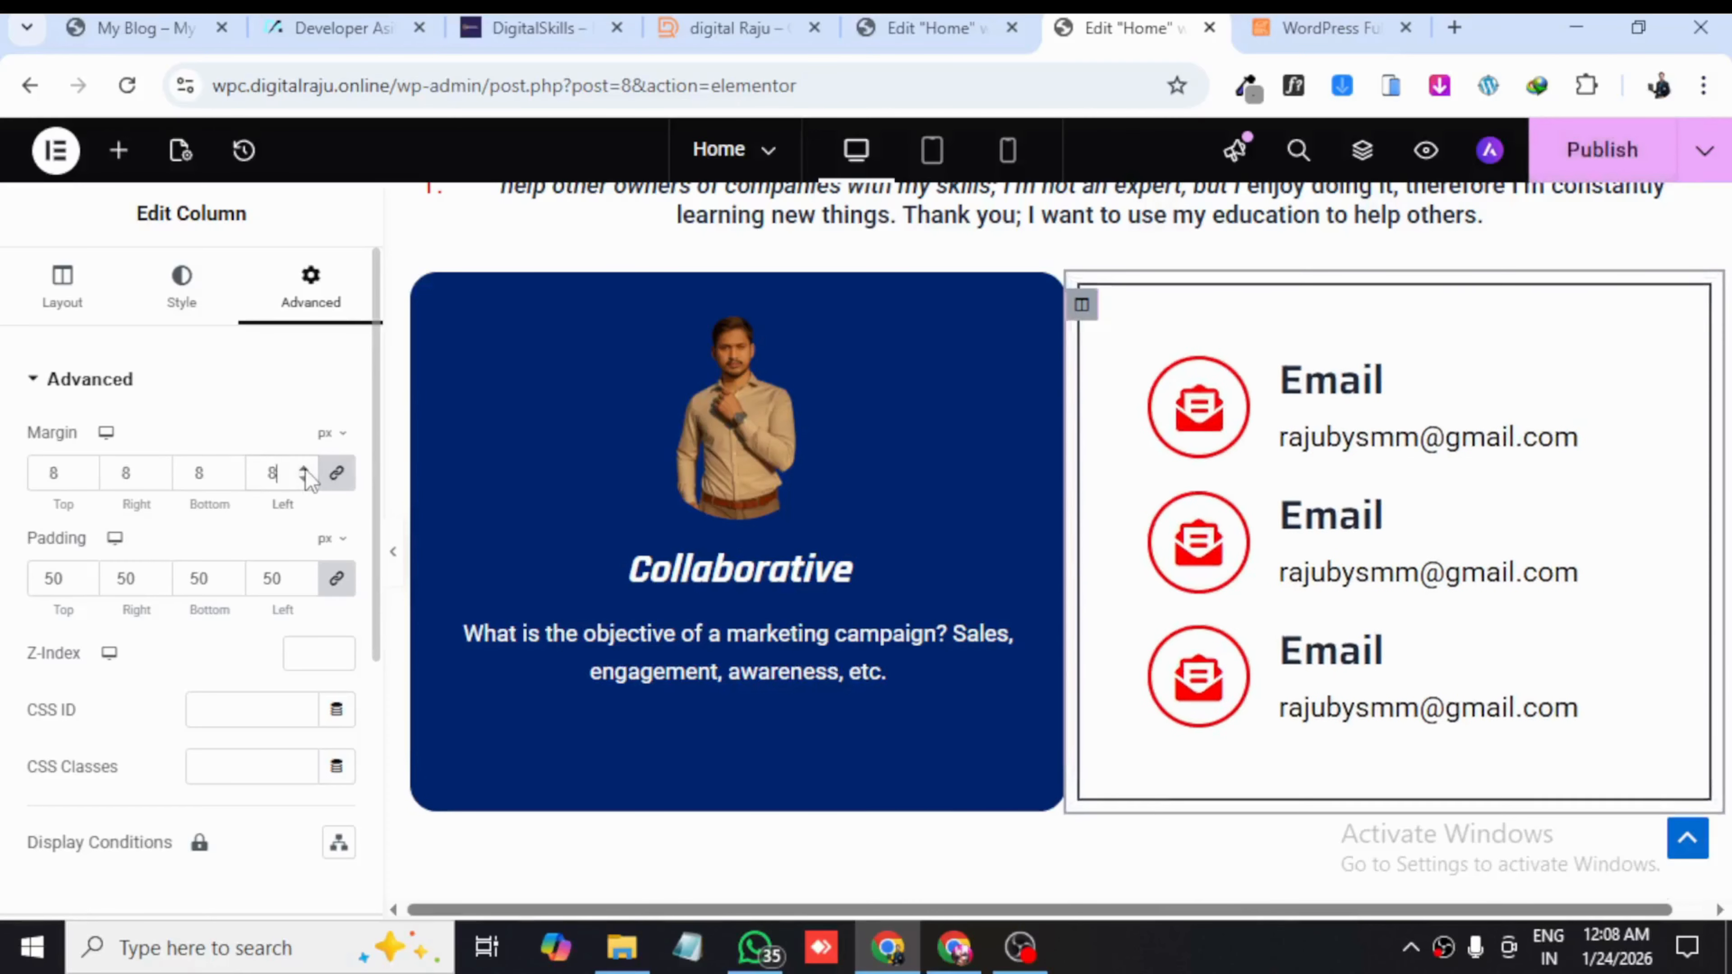
left_click(304, 468)
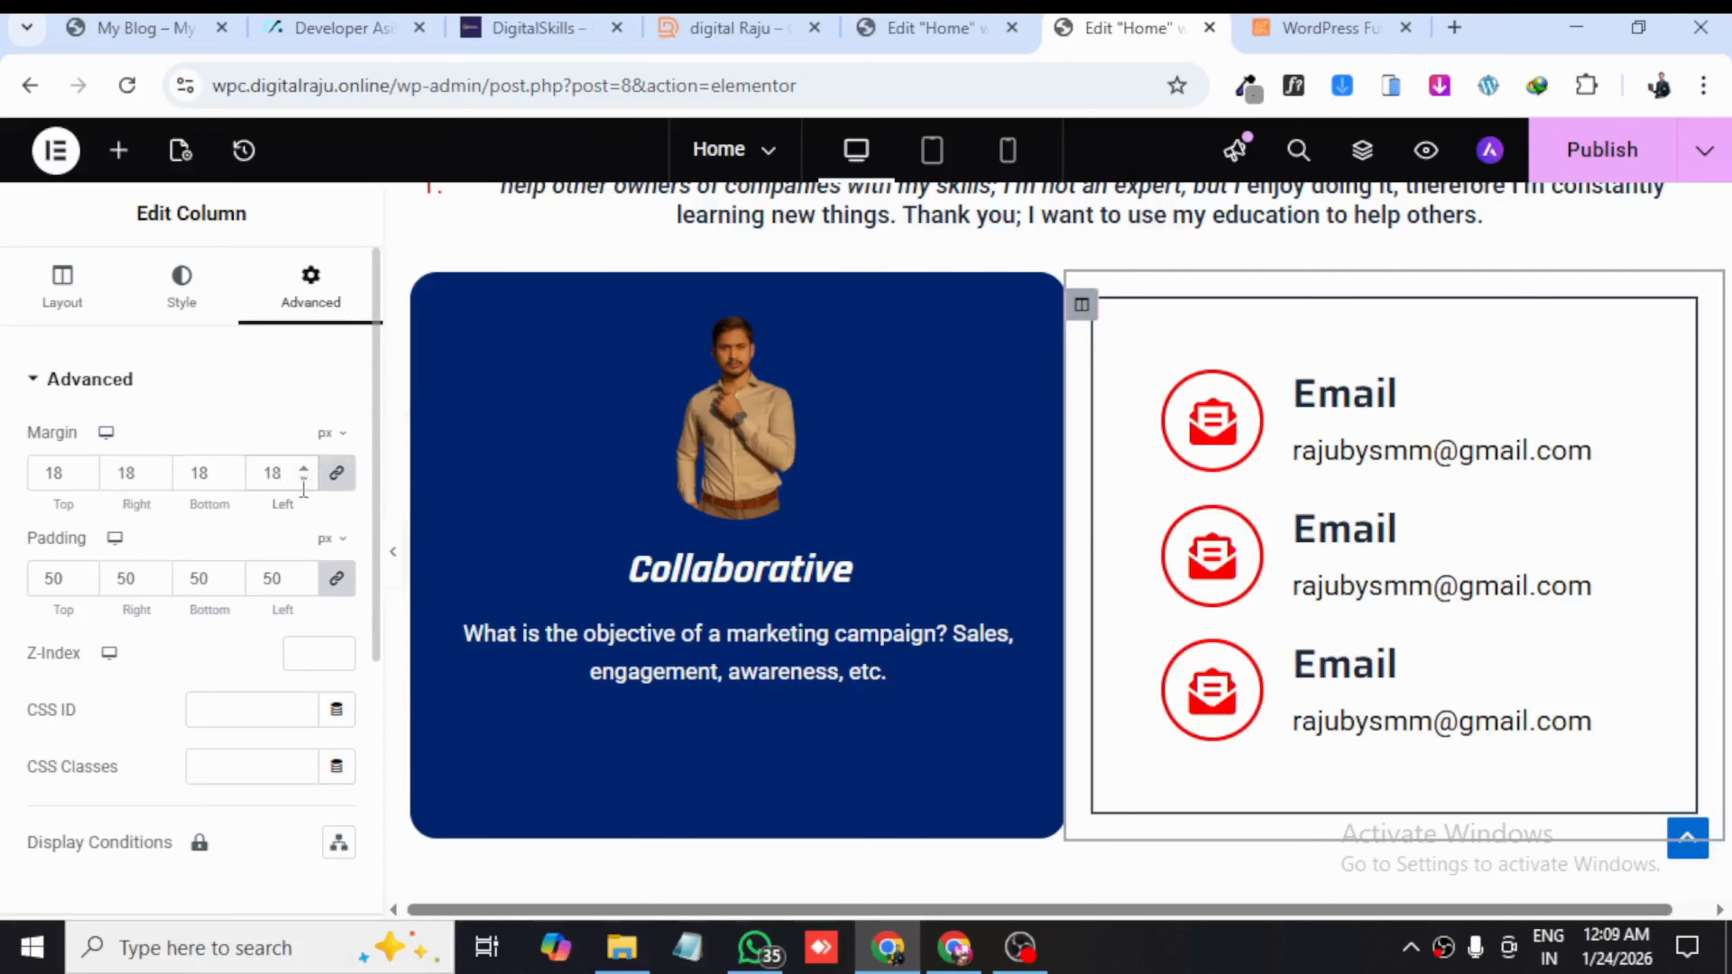
key("BackSpace")
key("BackSpace")
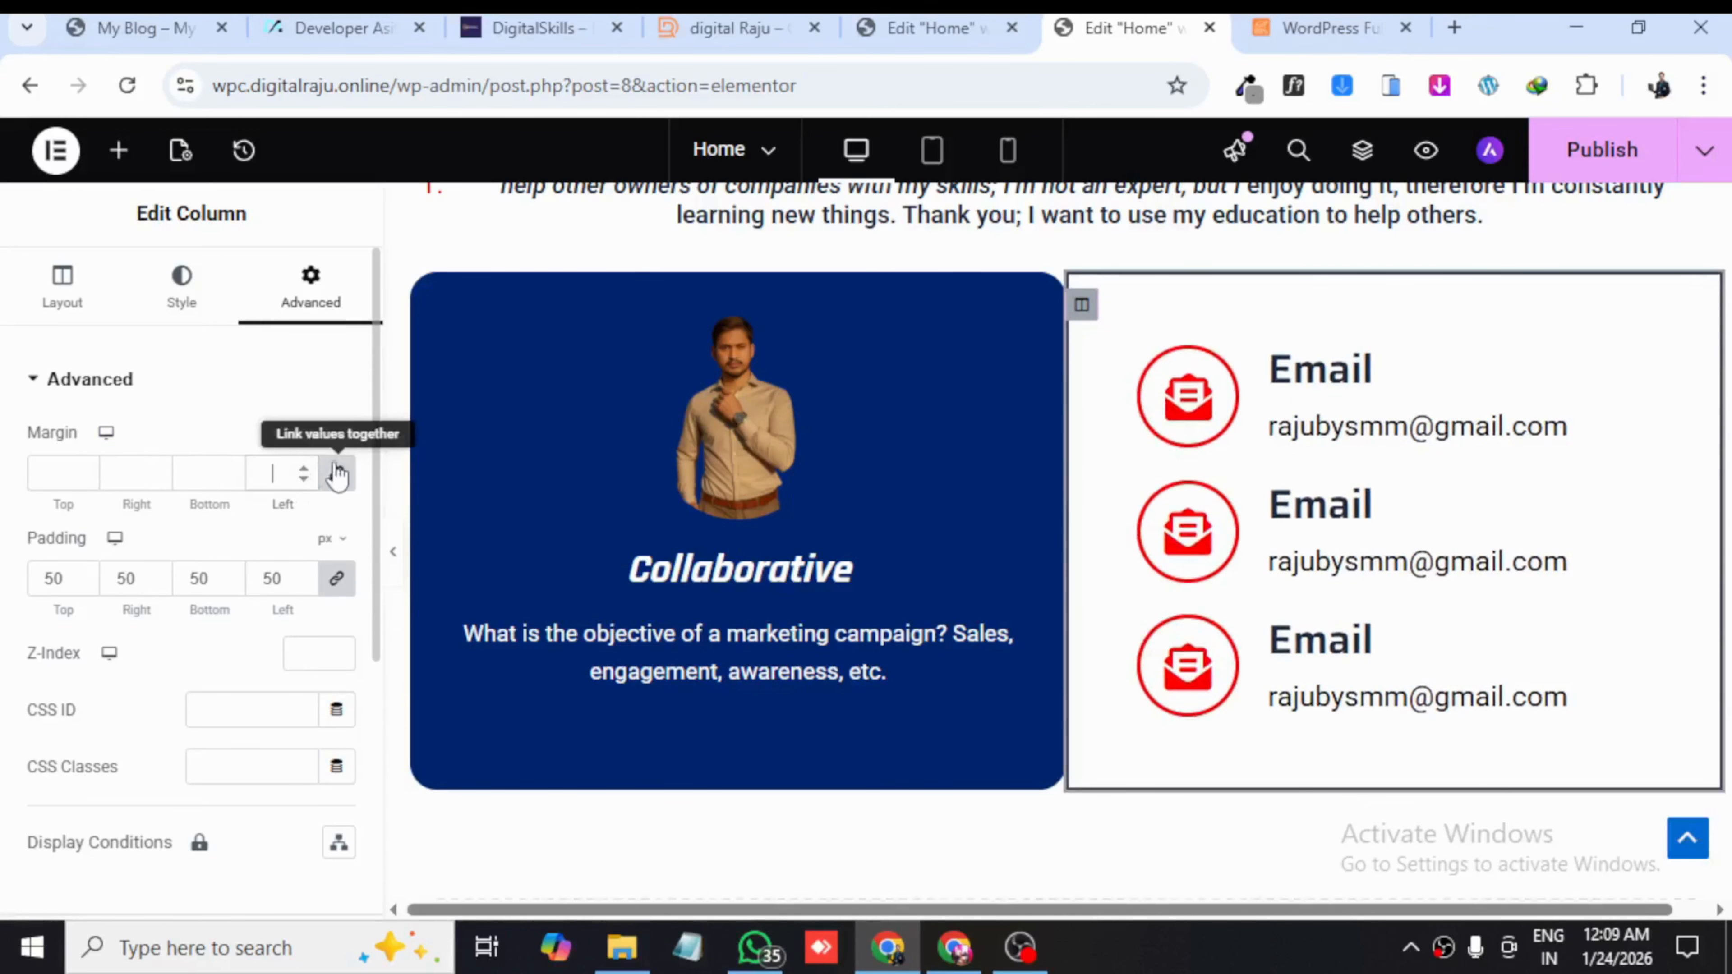
- Unlink the bordered column's margin values, set only the left margin to 10 px, and publish the page
left_click(337, 477)
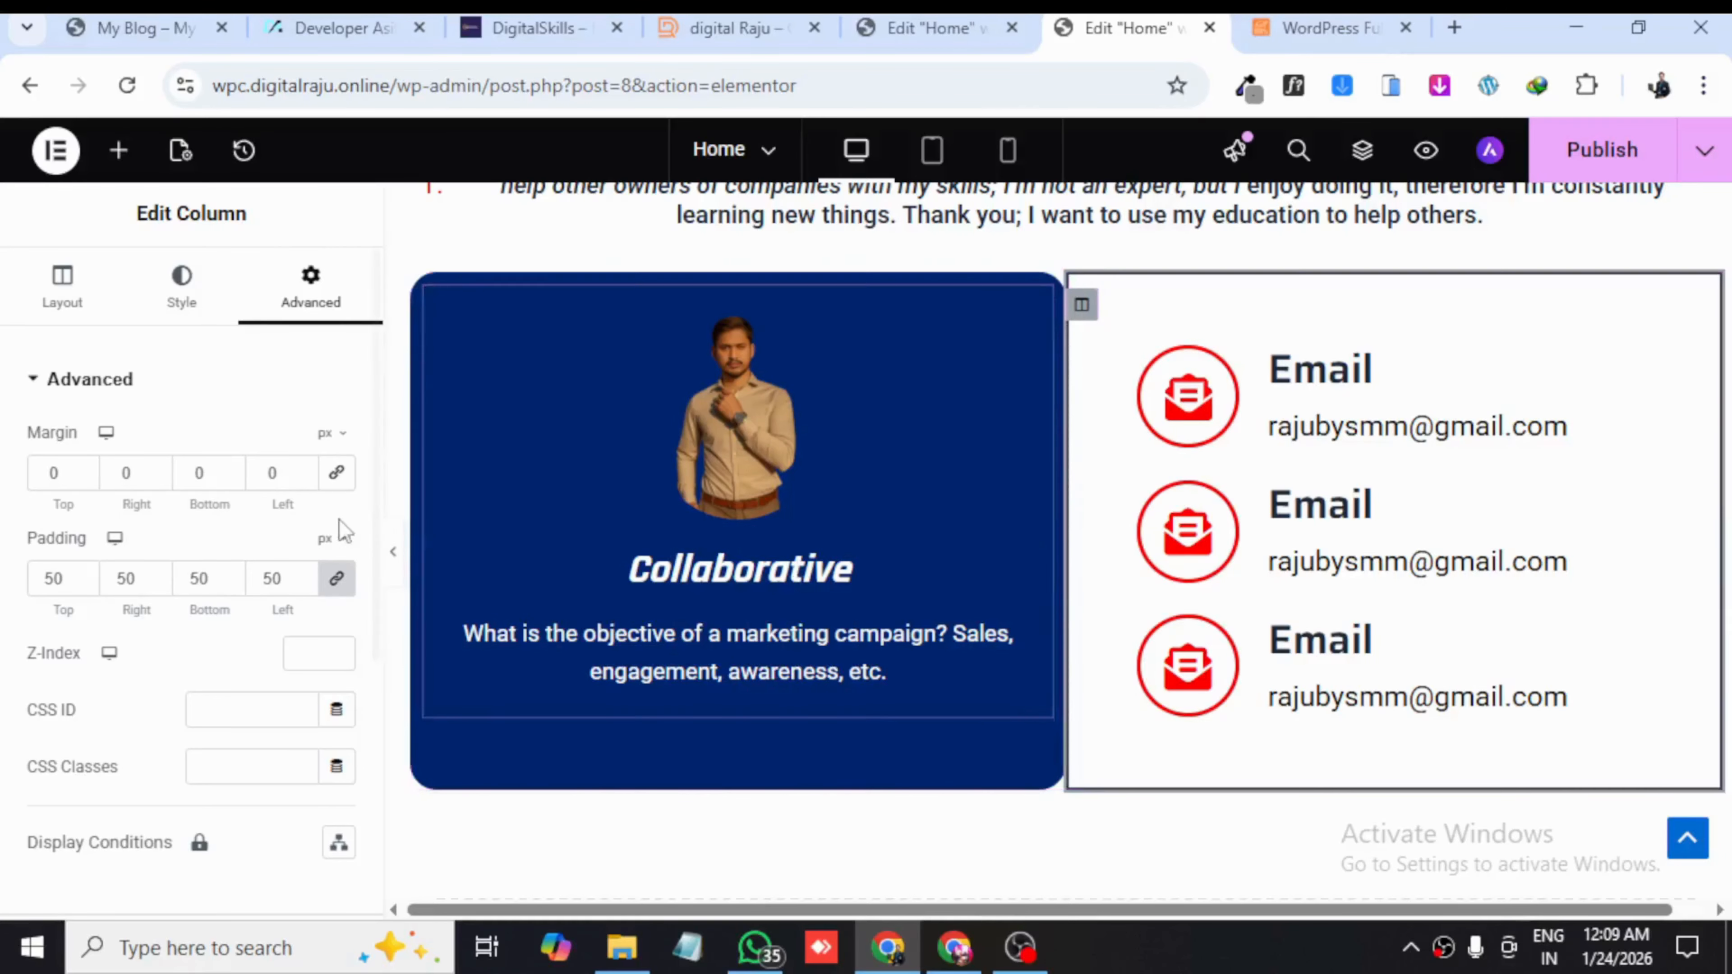
left_click(304, 471)
left_click(304, 479)
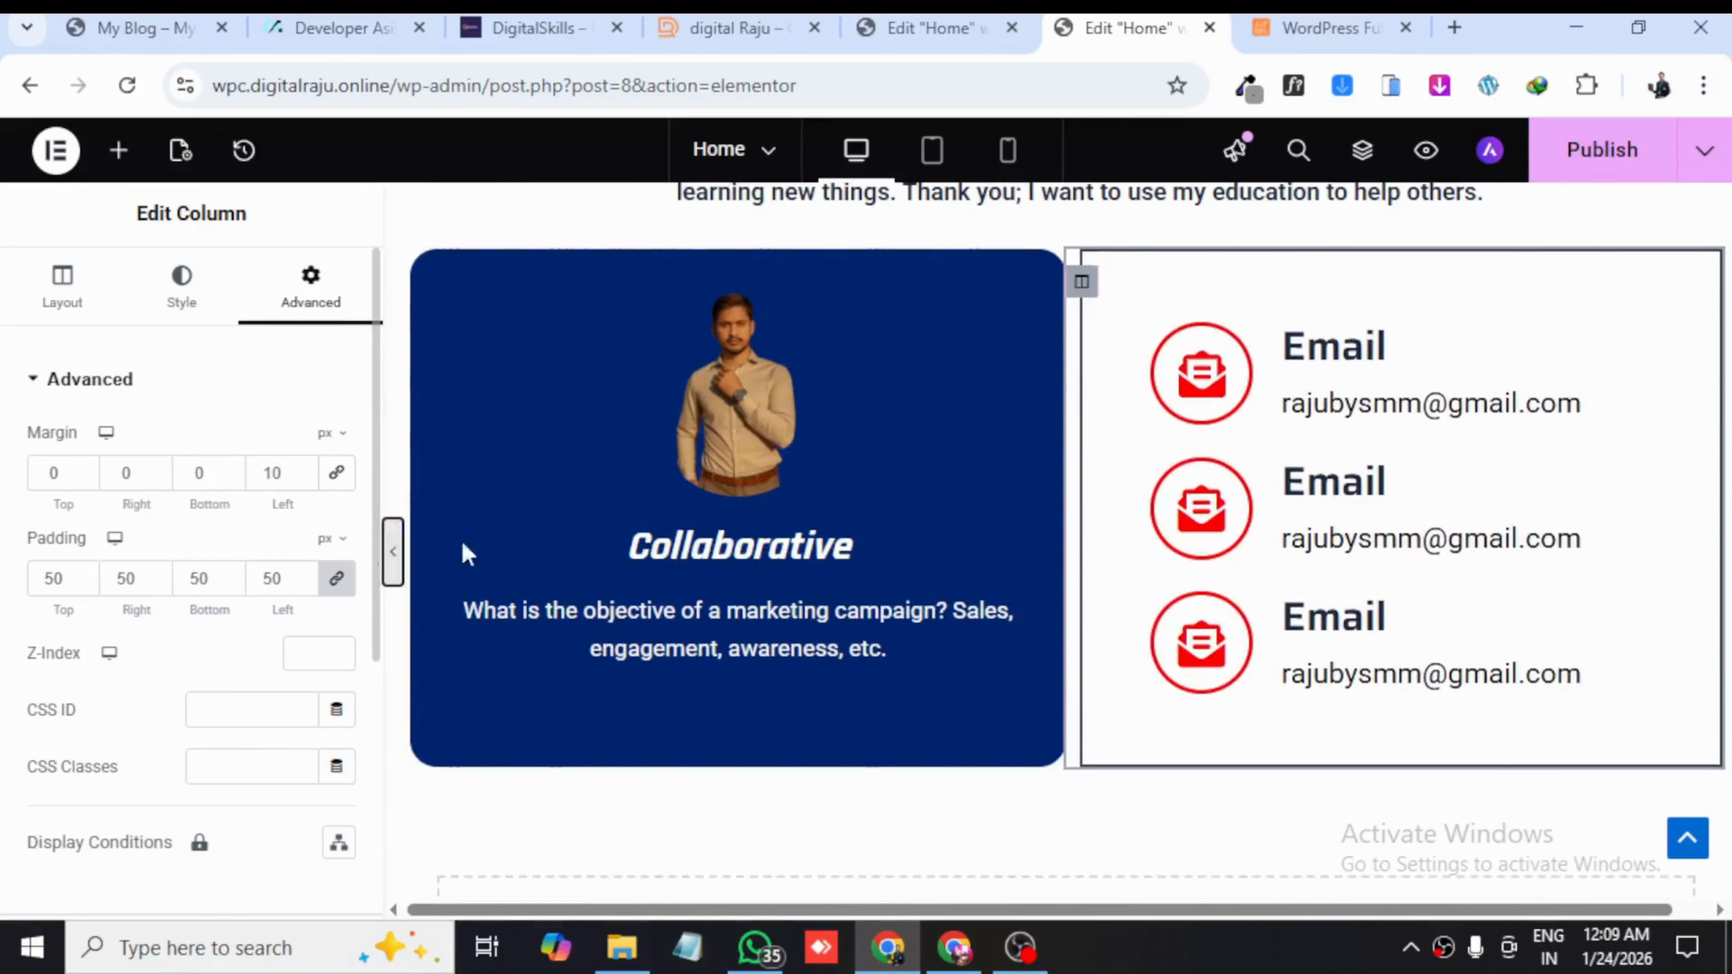
left_click(400, 579)
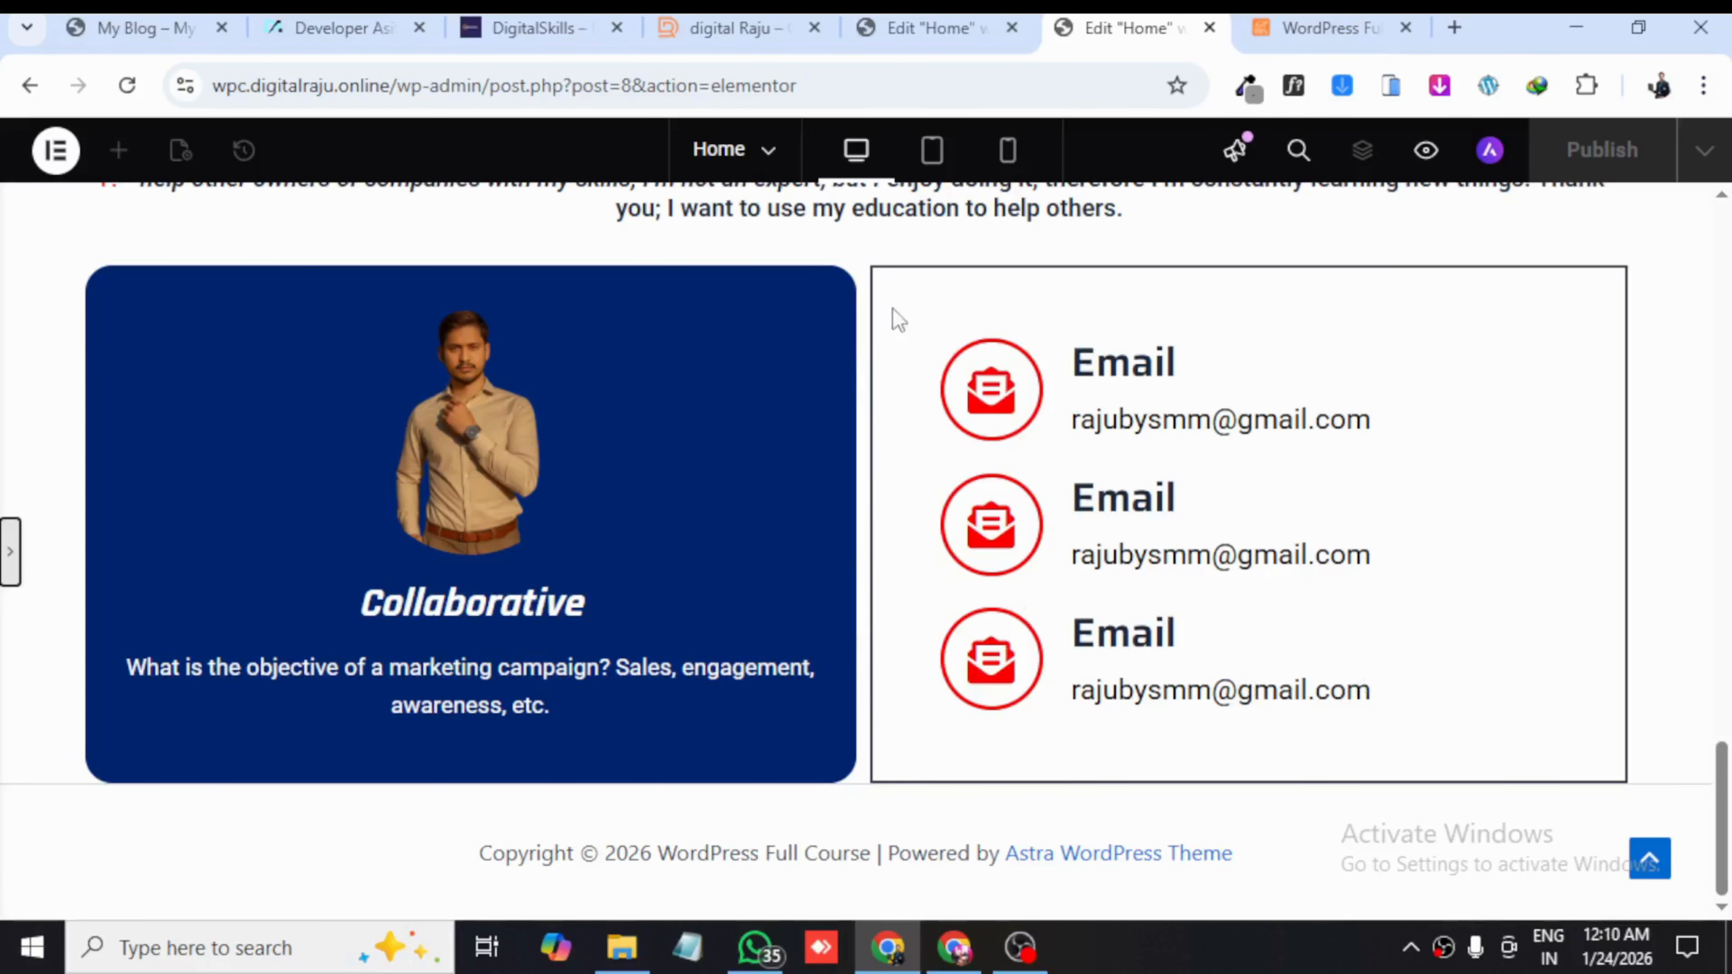
left_click(10, 580)
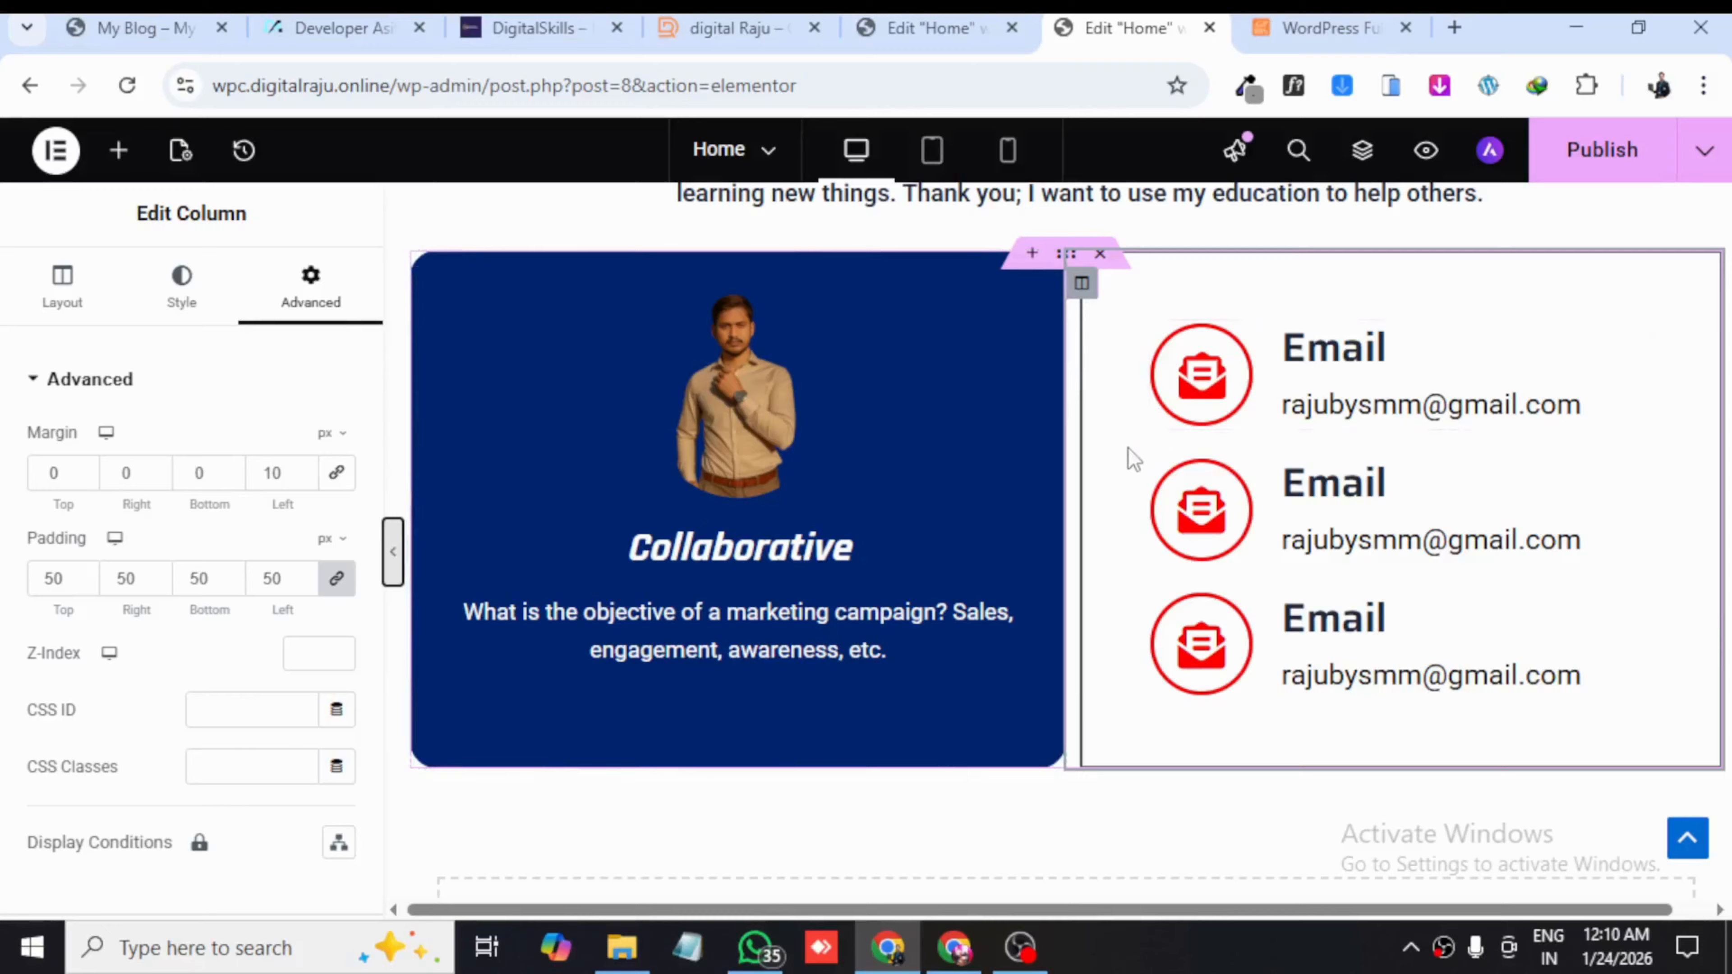
left_click(1602, 149)
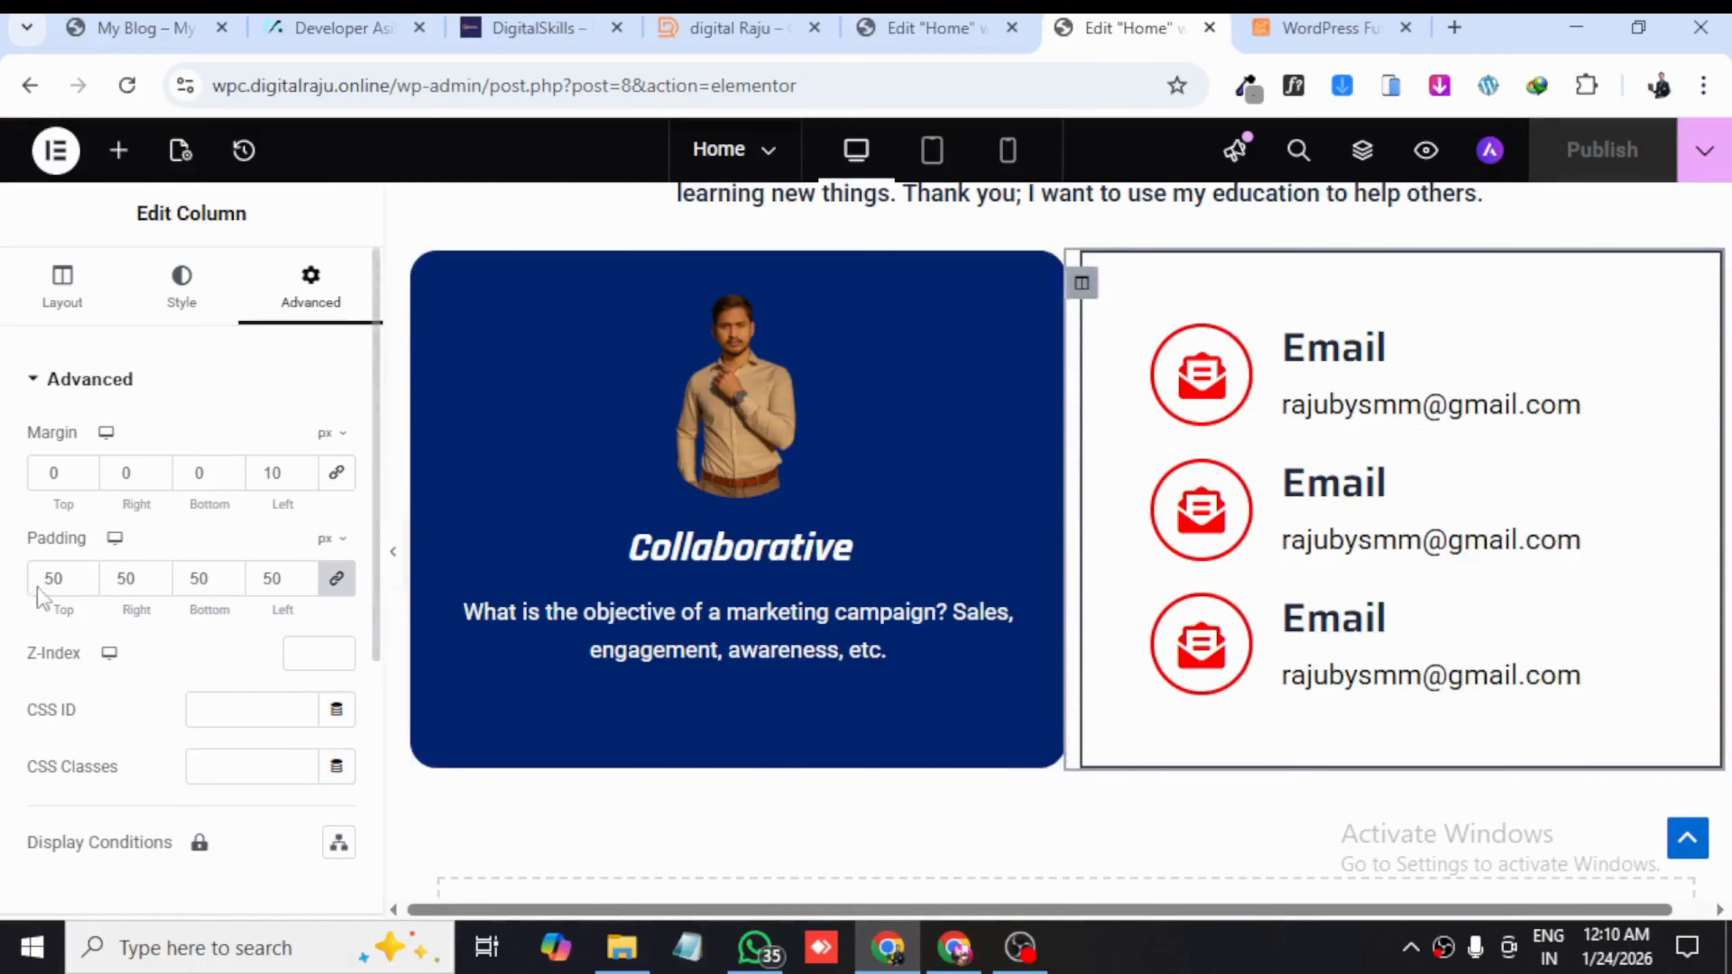
- Set the bordered column's border radius to 20 px on all corners and check it with the settings panel collapsed
scroll(78, 789, "down", 5)
scroll(136, 712, "up", 5)
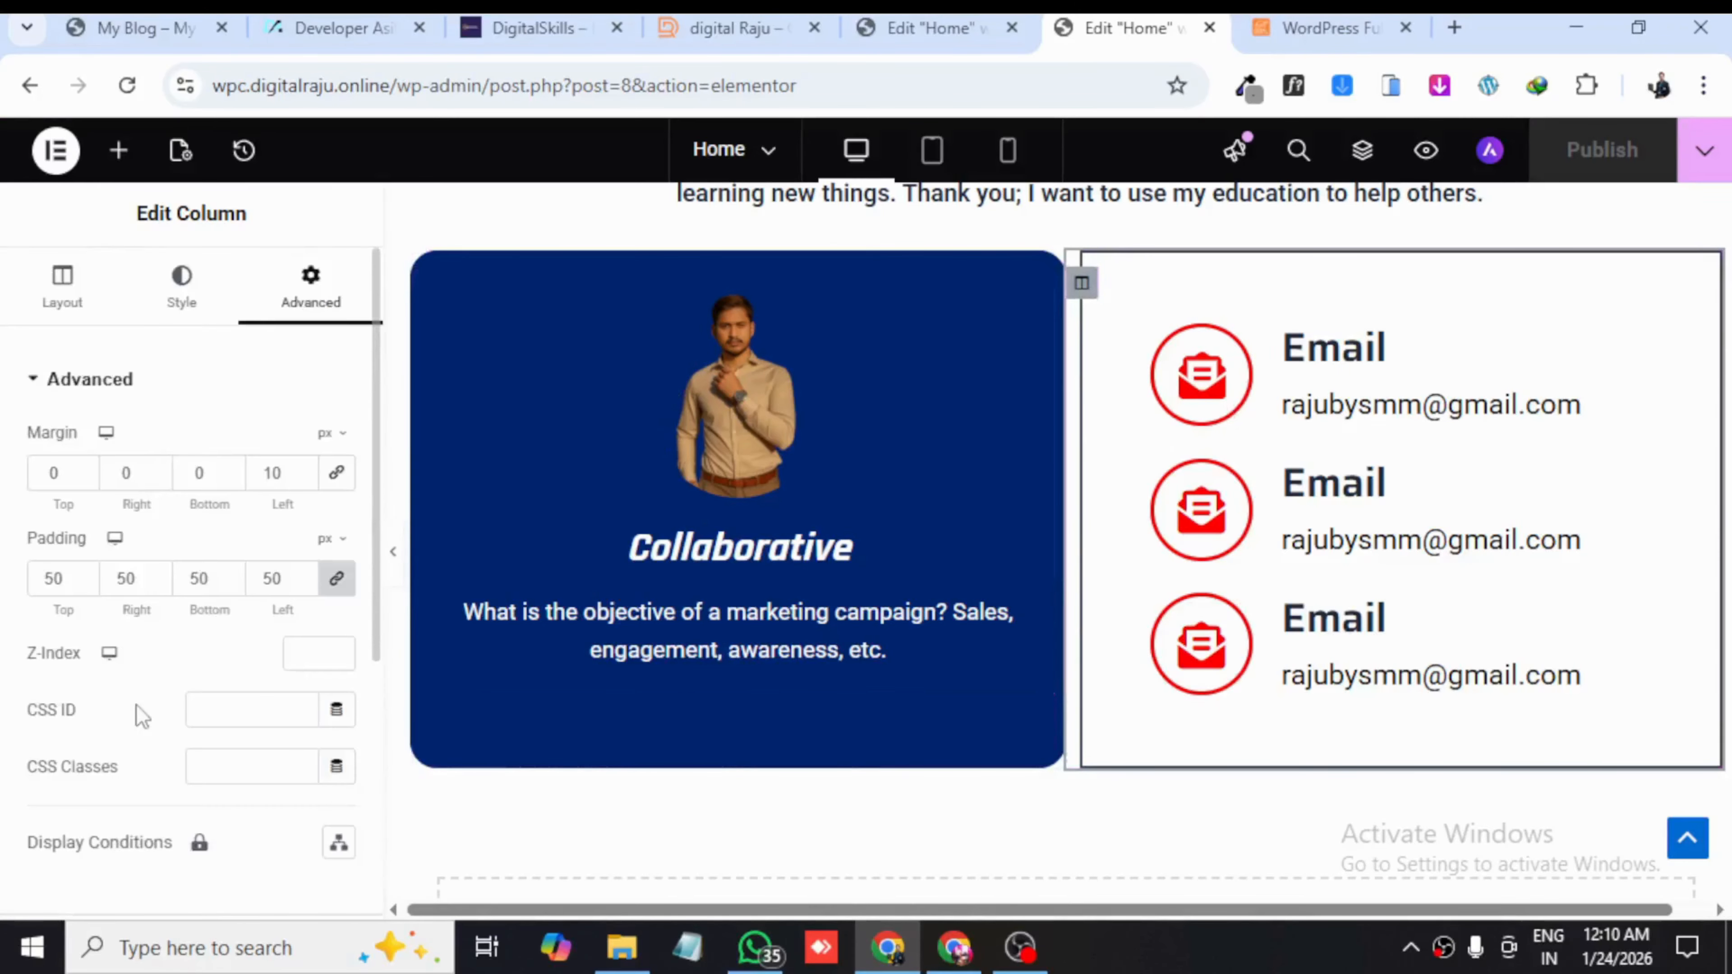
left_click(181, 293)
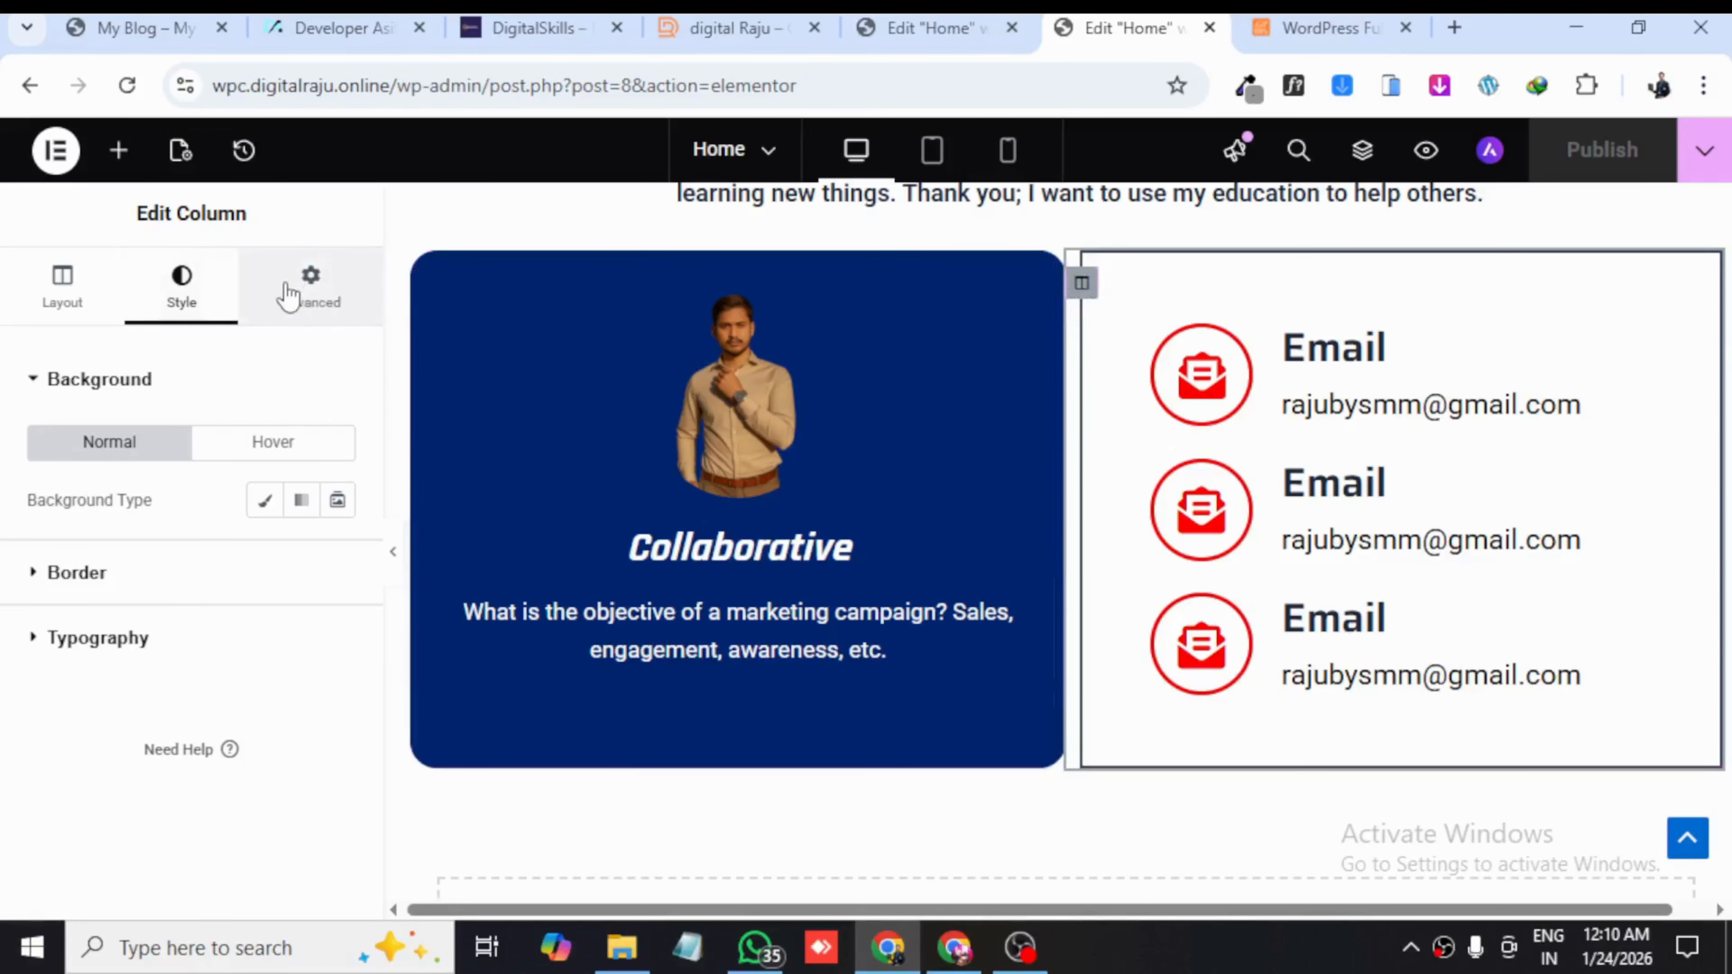
left_click(124, 577)
scroll(150, 692, "down", 1)
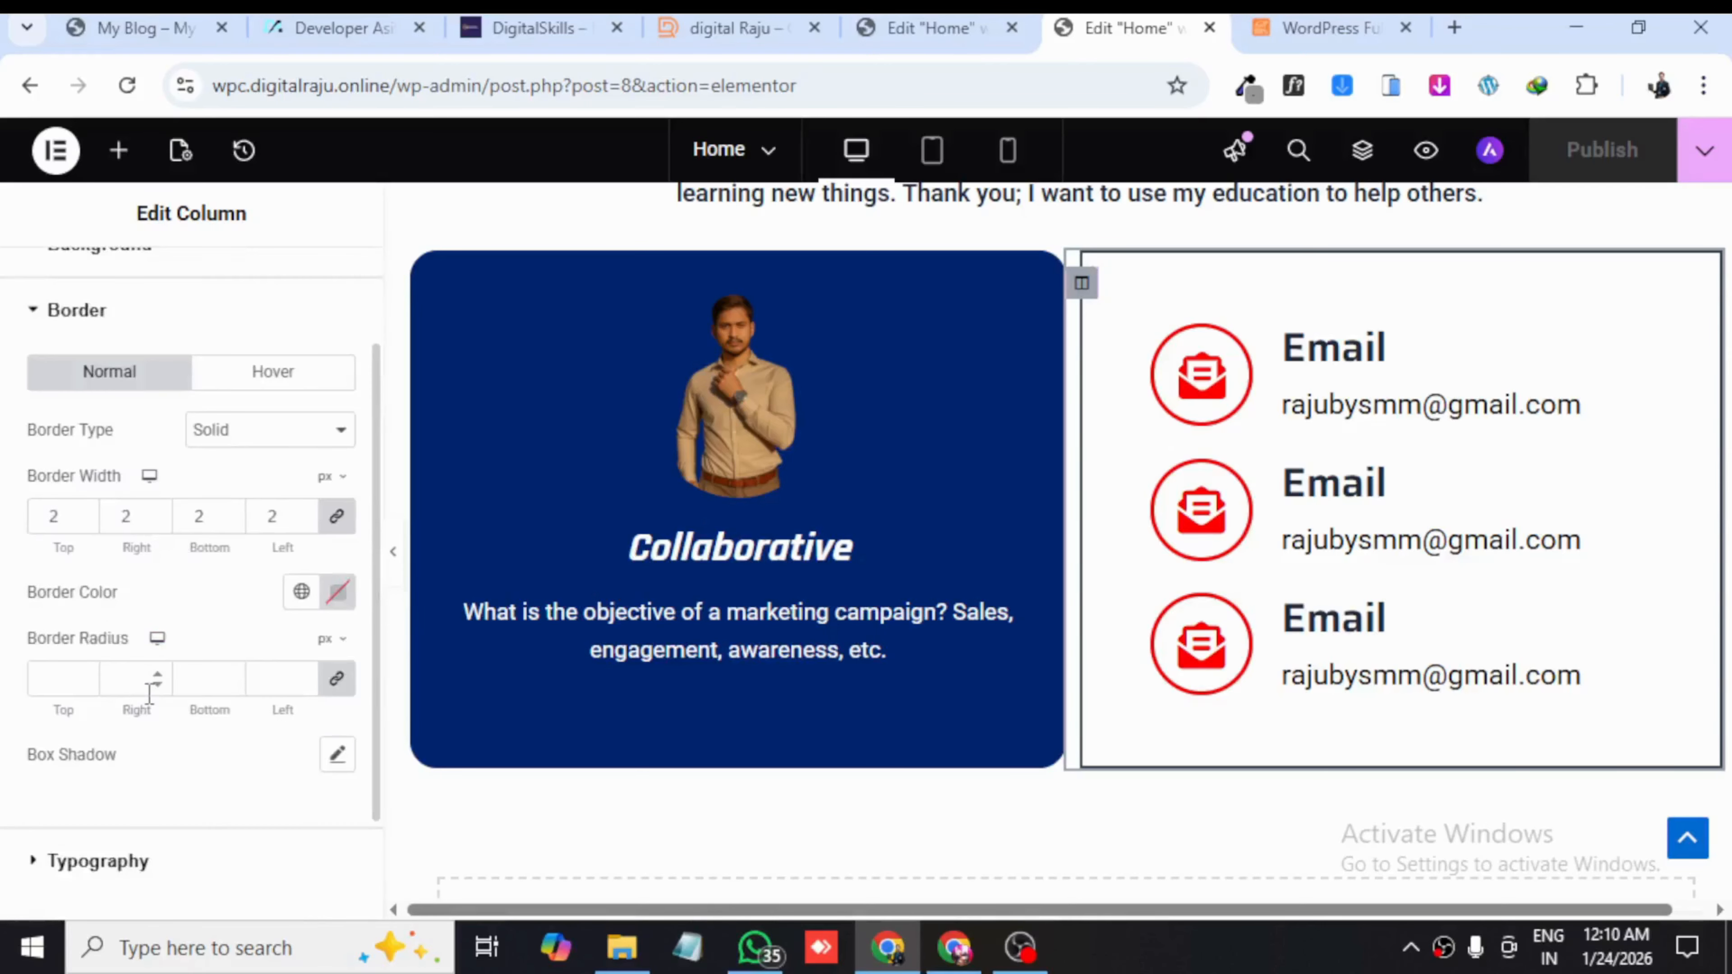
left_click(298, 677)
left_click(299, 677)
left_click(299, 677)
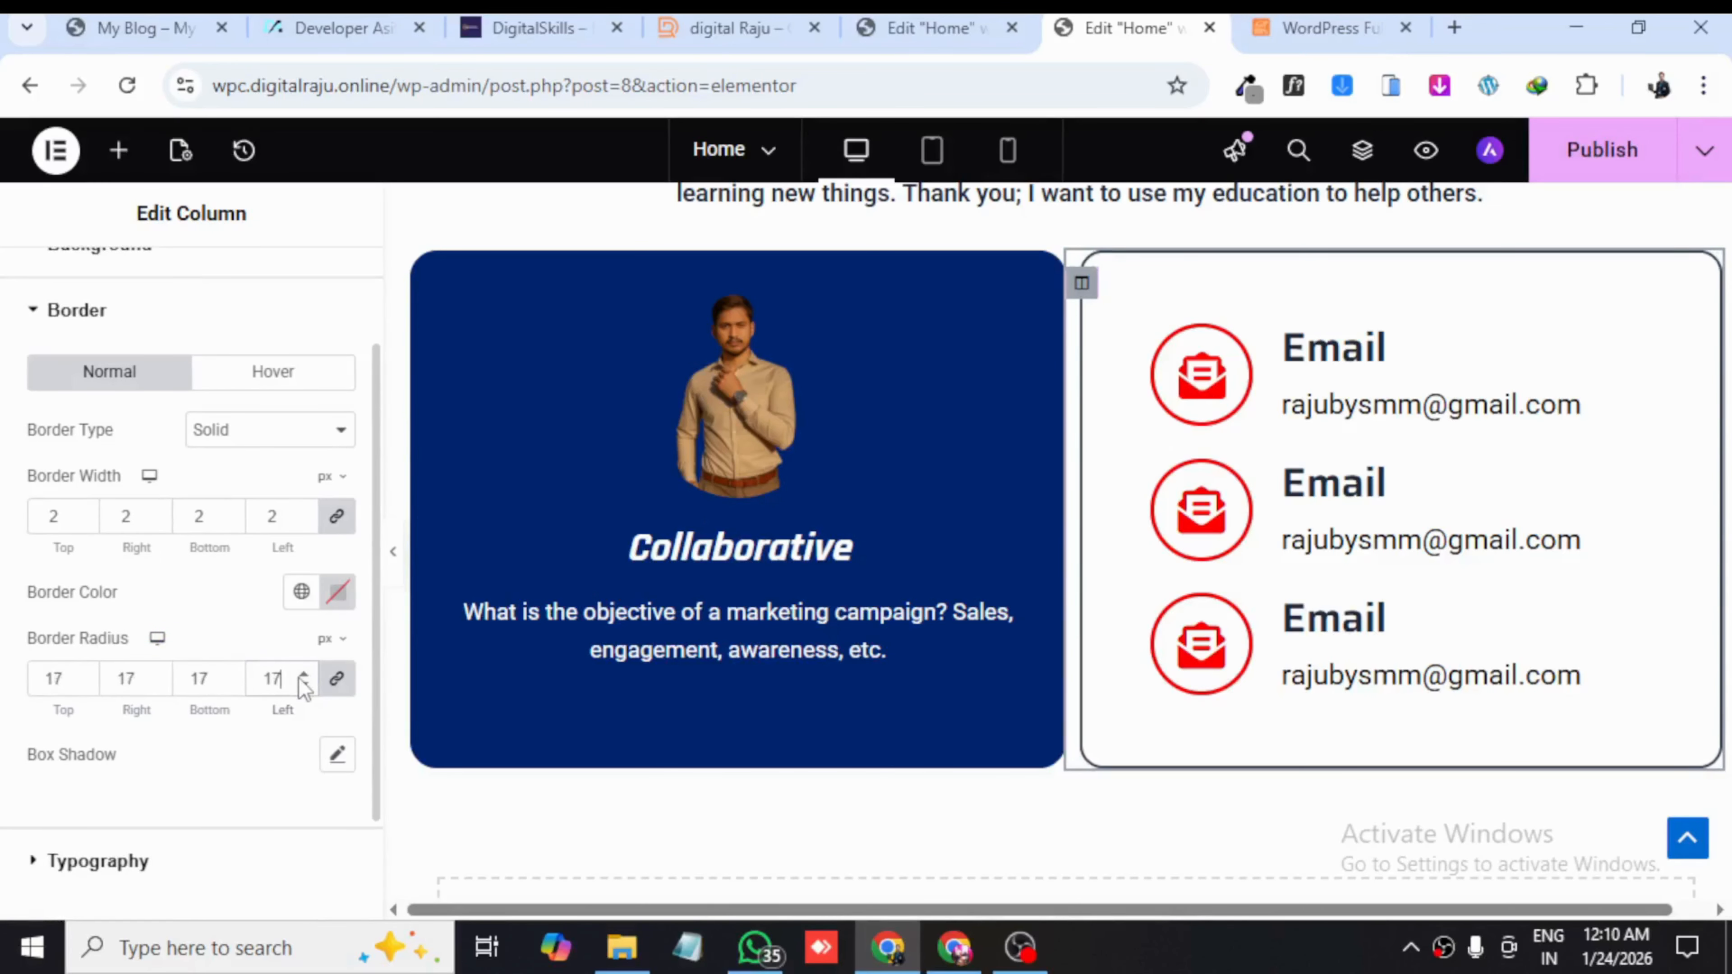
left_click(298, 677)
left_click(298, 677)
left_click(300, 677)
left_click(393, 552)
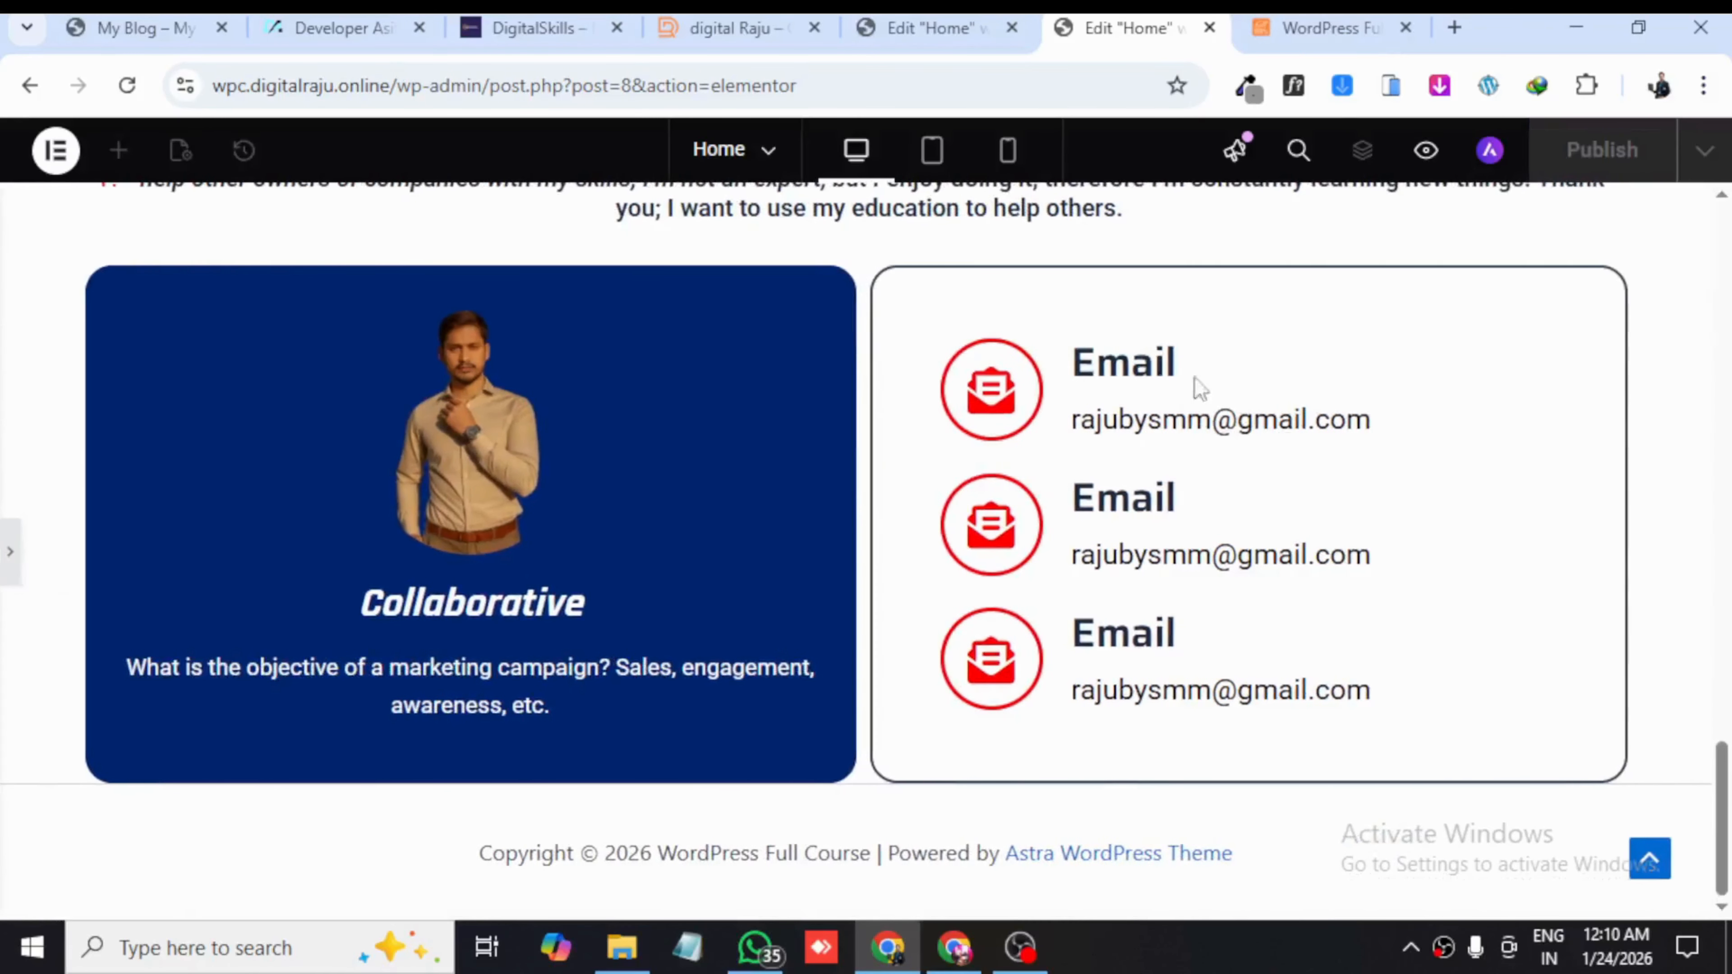
left_click(9, 551)
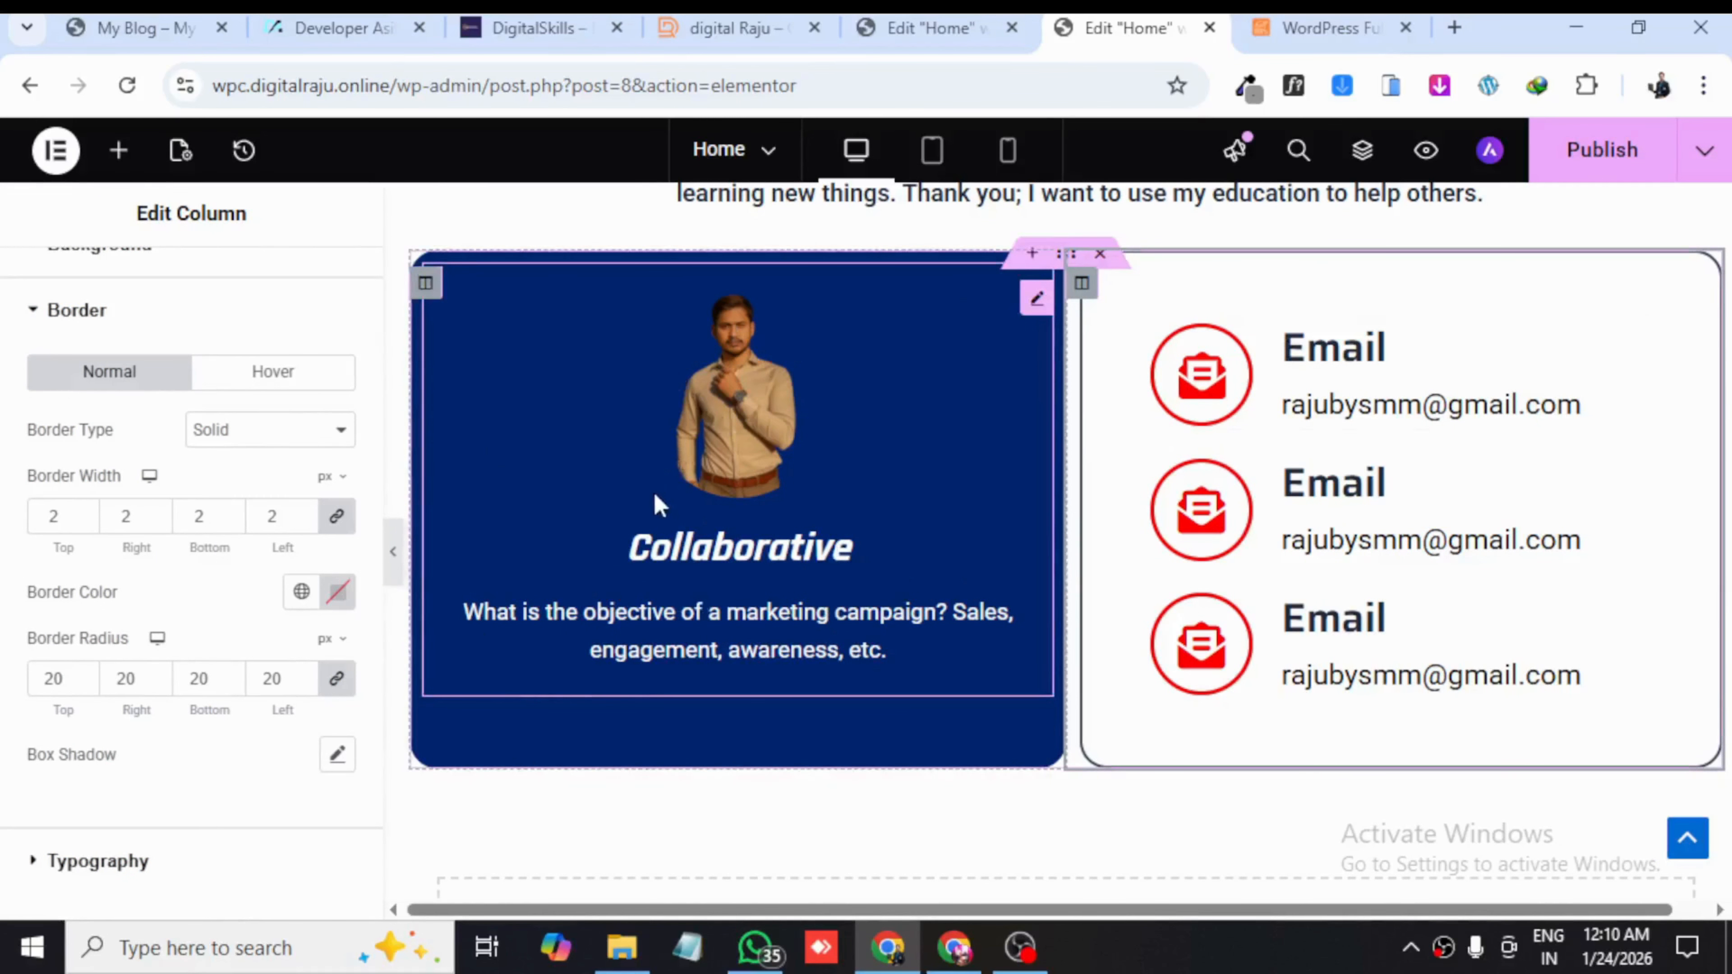
- Review the Home page sections from the contact columns up through the map, buttons and portfolio images to the headings
scroll(654, 505, "up", 2)
scroll(749, 634, "down", 2)
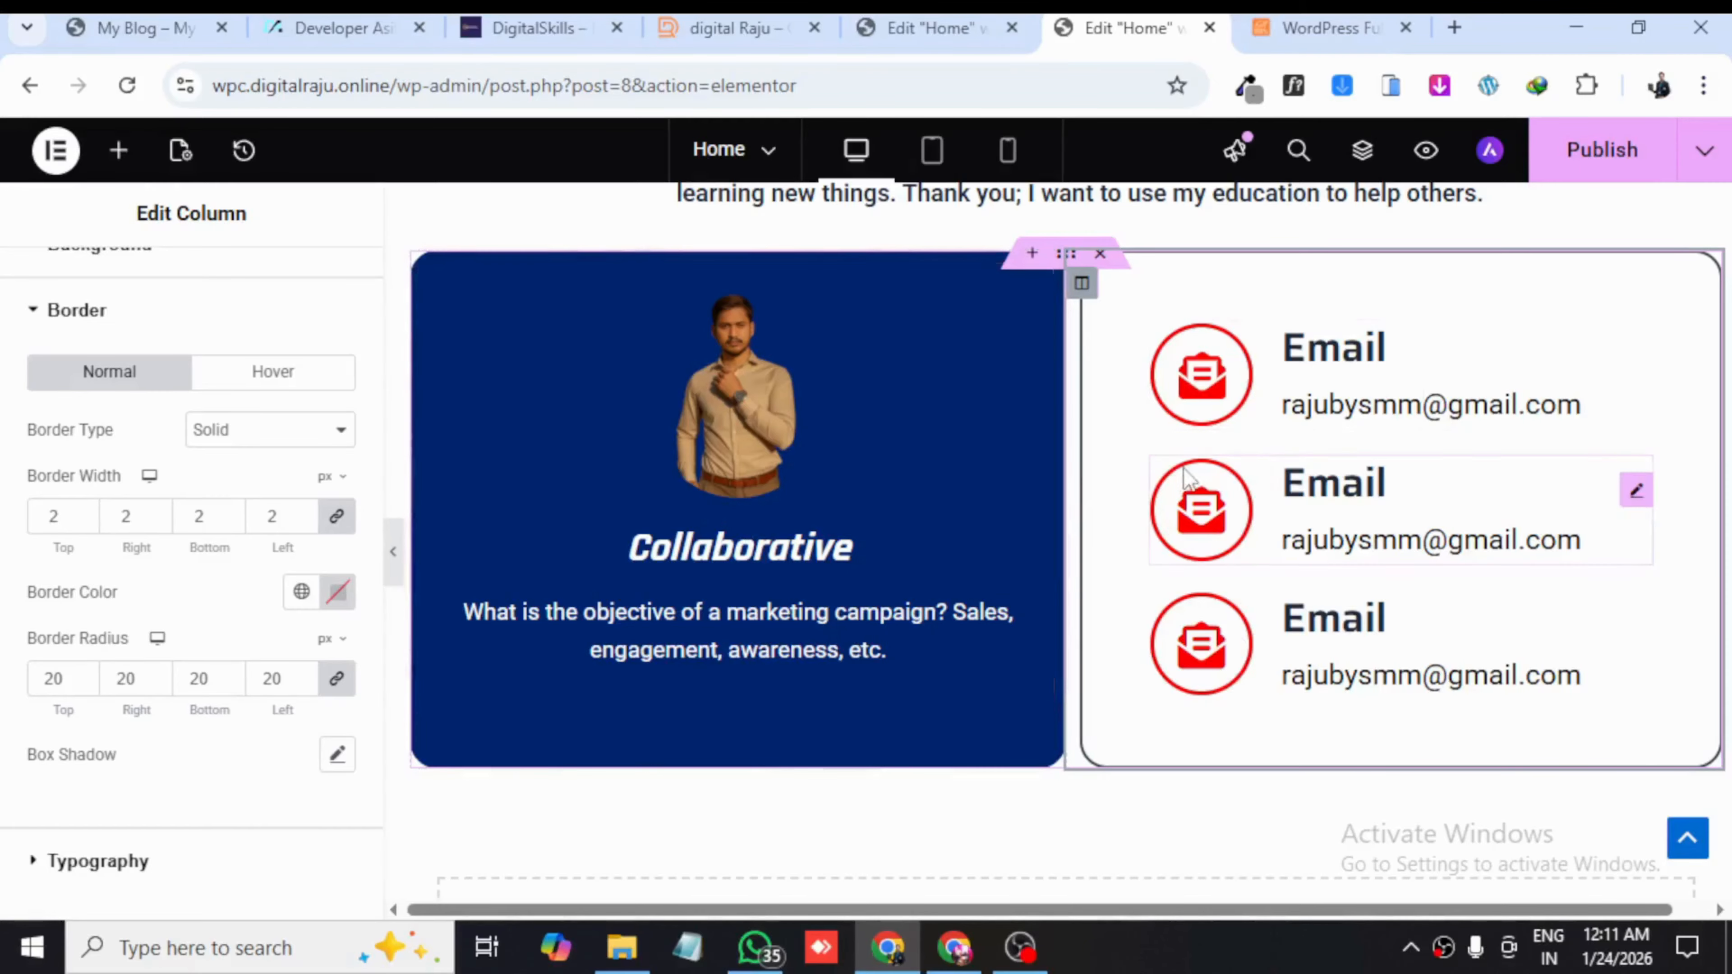
scroll(1175, 572, "up", 10)
scroll(1036, 534, "down", 5)
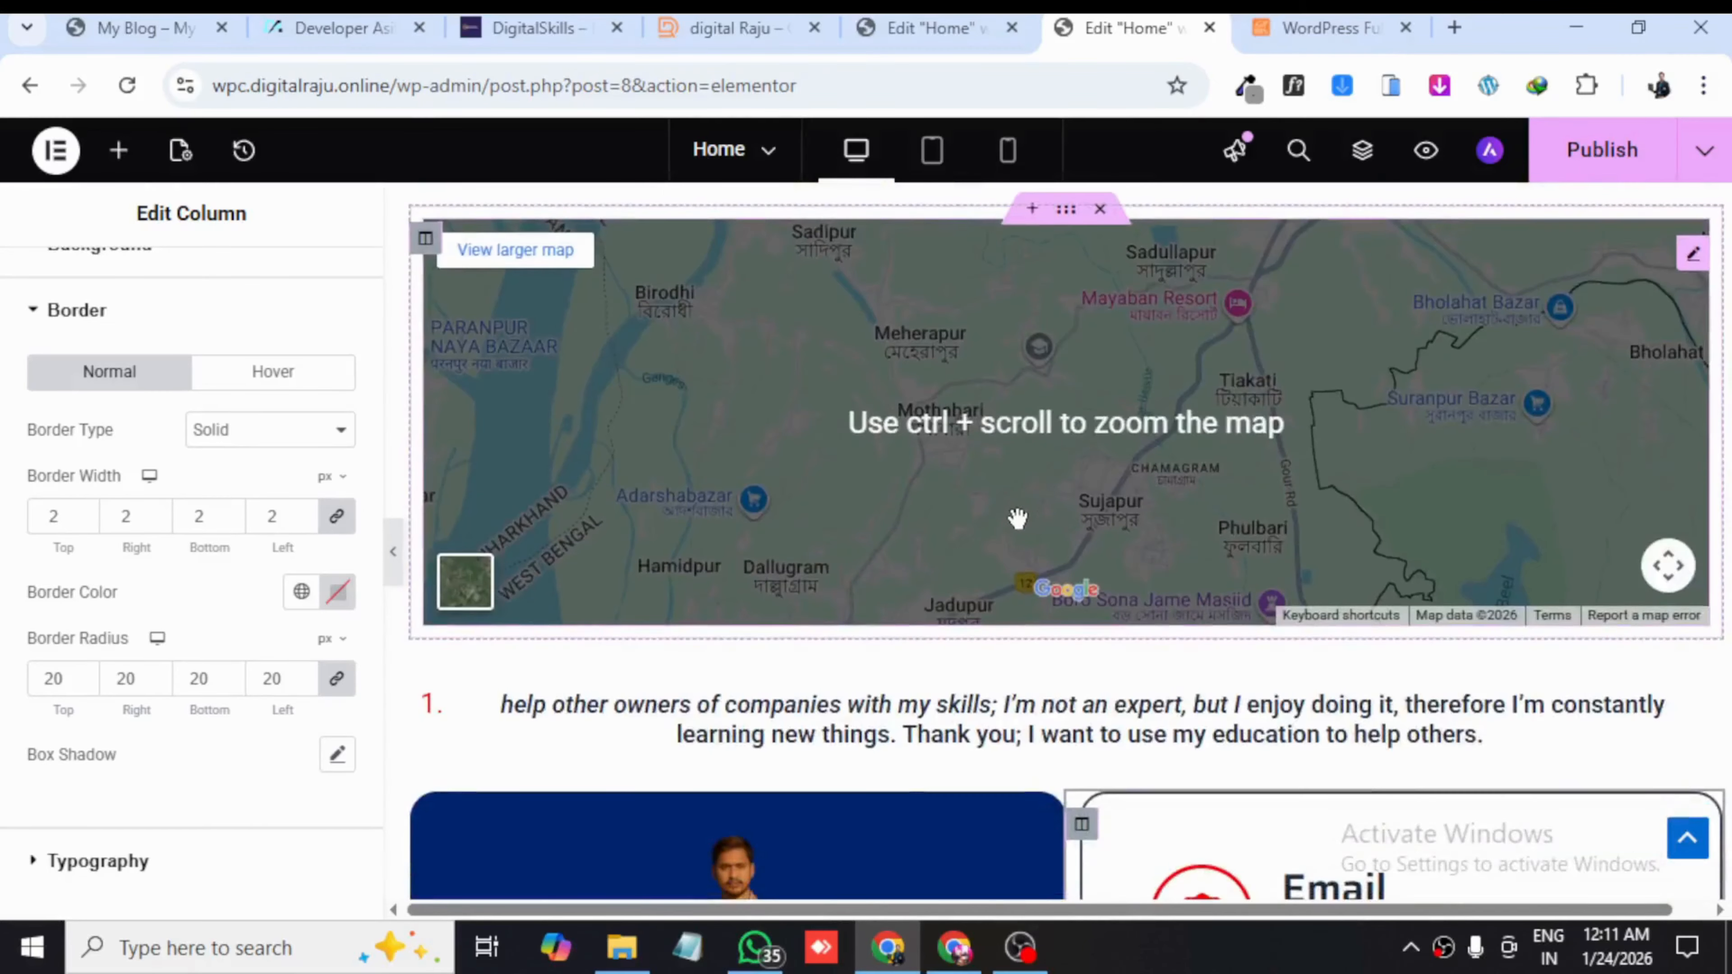
scroll(1017, 519, "up", 12)
scroll(1340, 464, "down", 4)
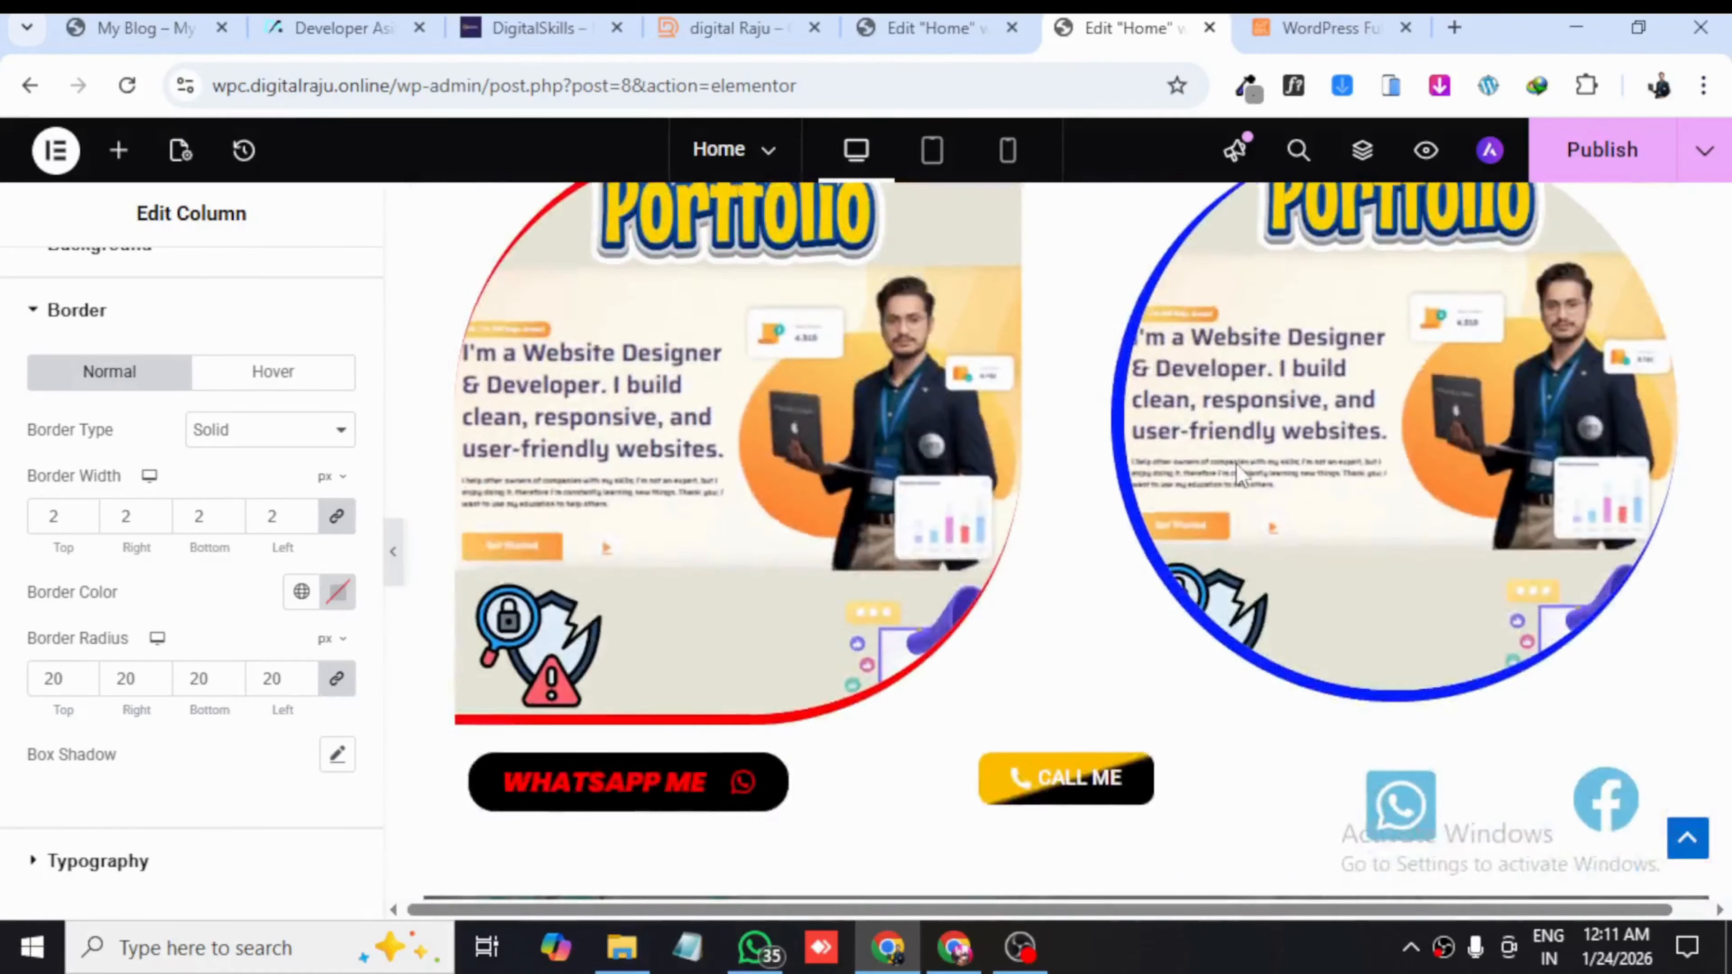
scroll(708, 510, "down", 4)
scroll(1073, 588, "up", 9)
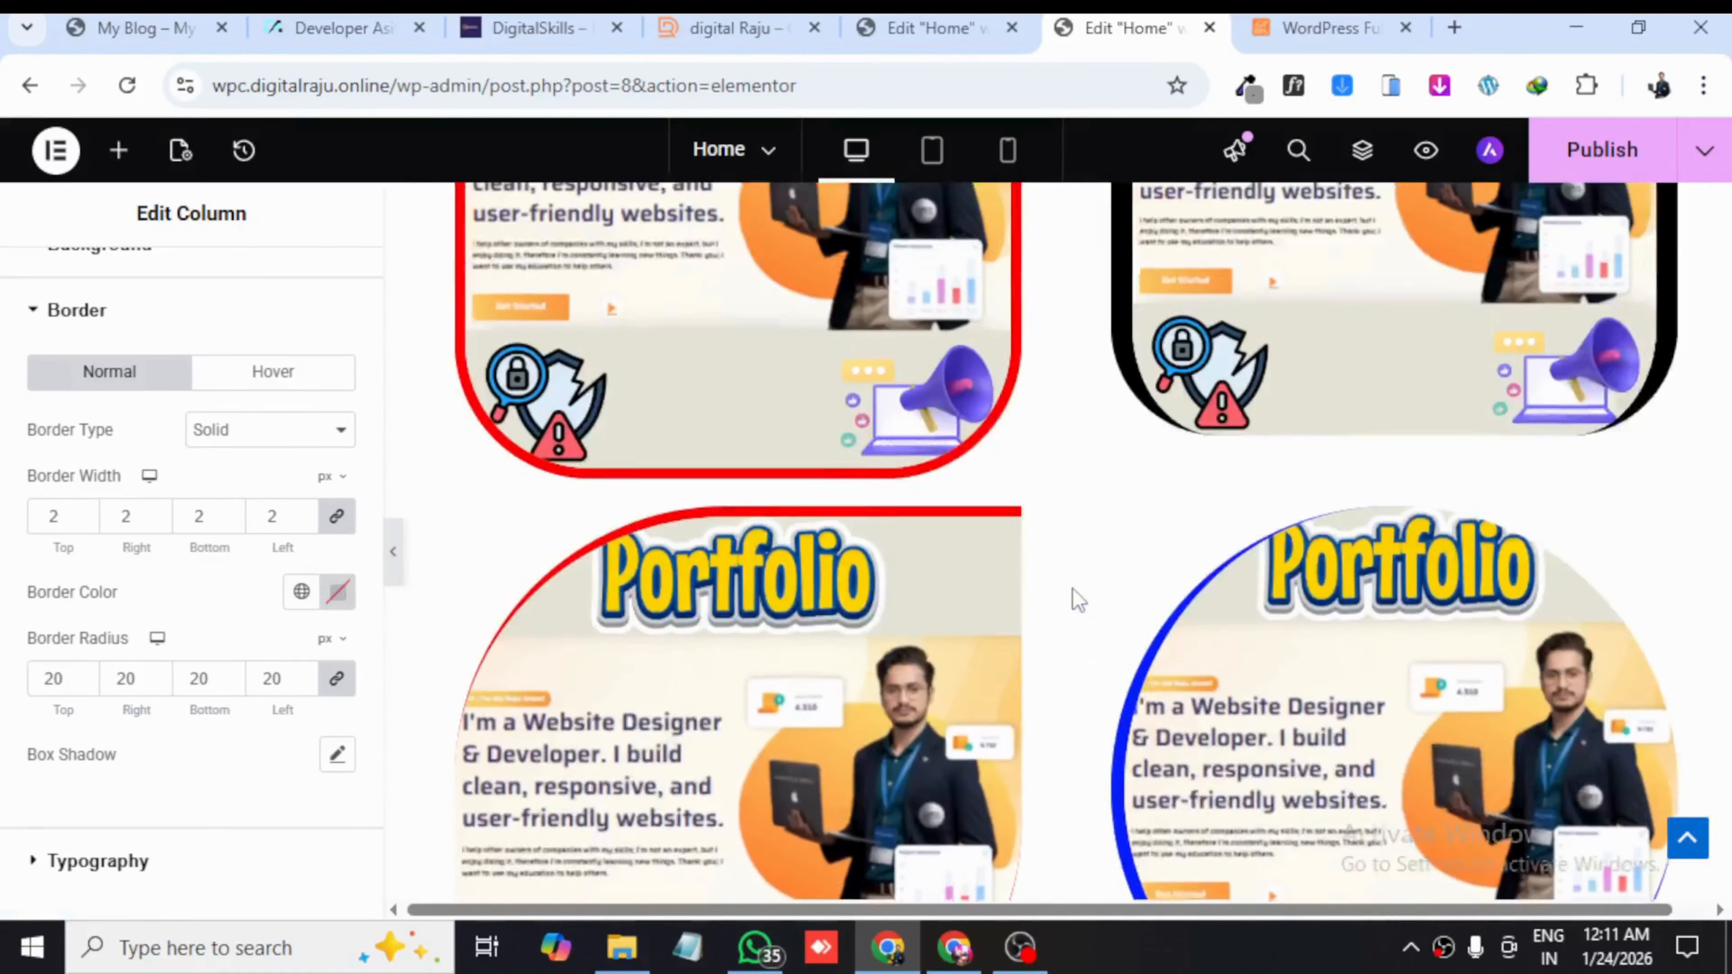
scroll(1073, 589, "up", 5)
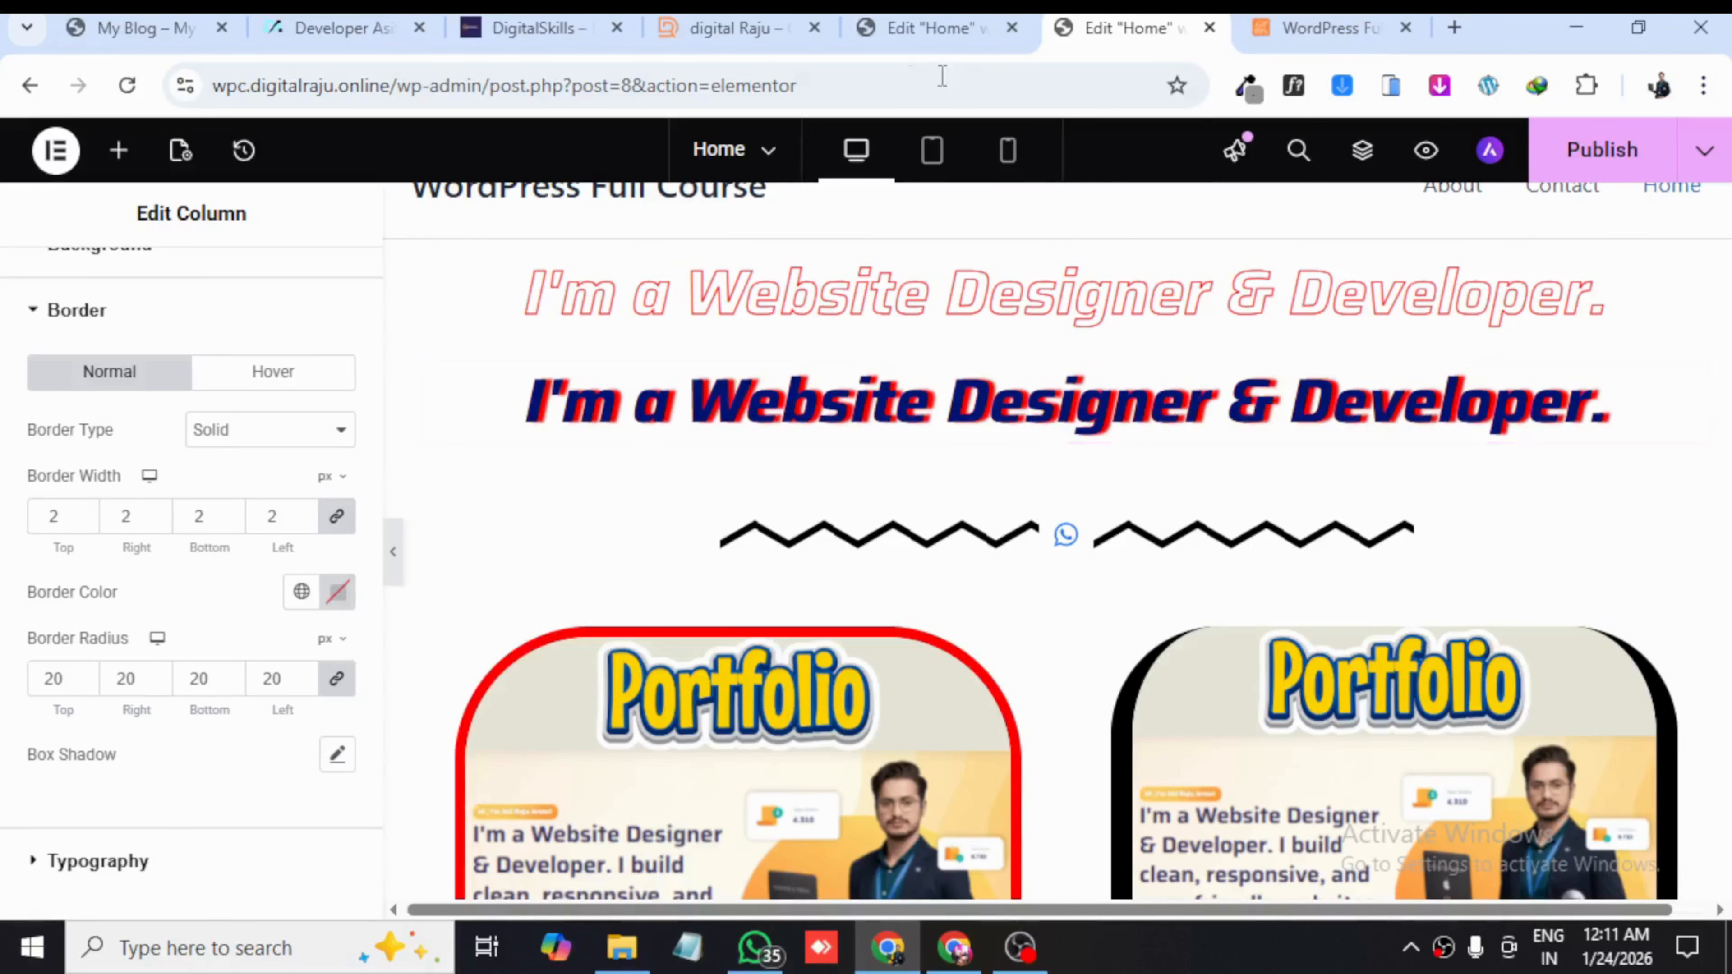
- Examine the section designs on the digital Raju and My Blog example sites, and return to the contact columns in the Elementor editor
left_click(733, 28)
scroll(654, 581, "up", 6)
scroll(655, 581, "up", 8)
key("ctrl+1")
scroll(488, 638, "up", 10)
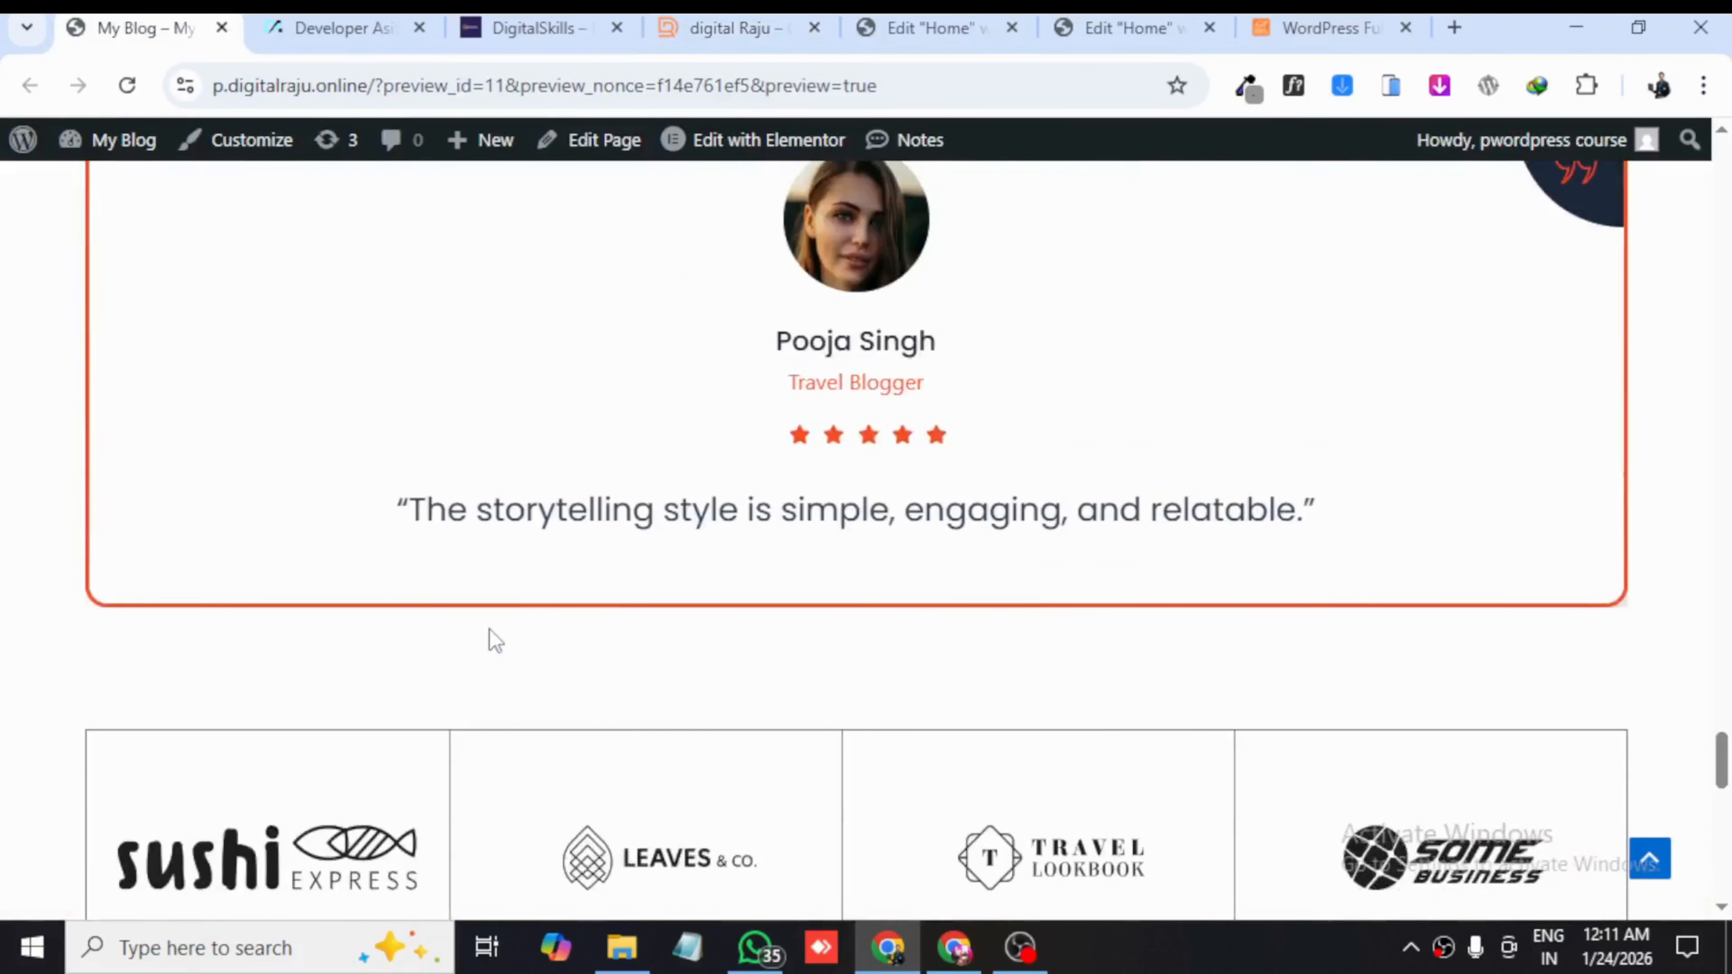
scroll(489, 631, "up", 15)
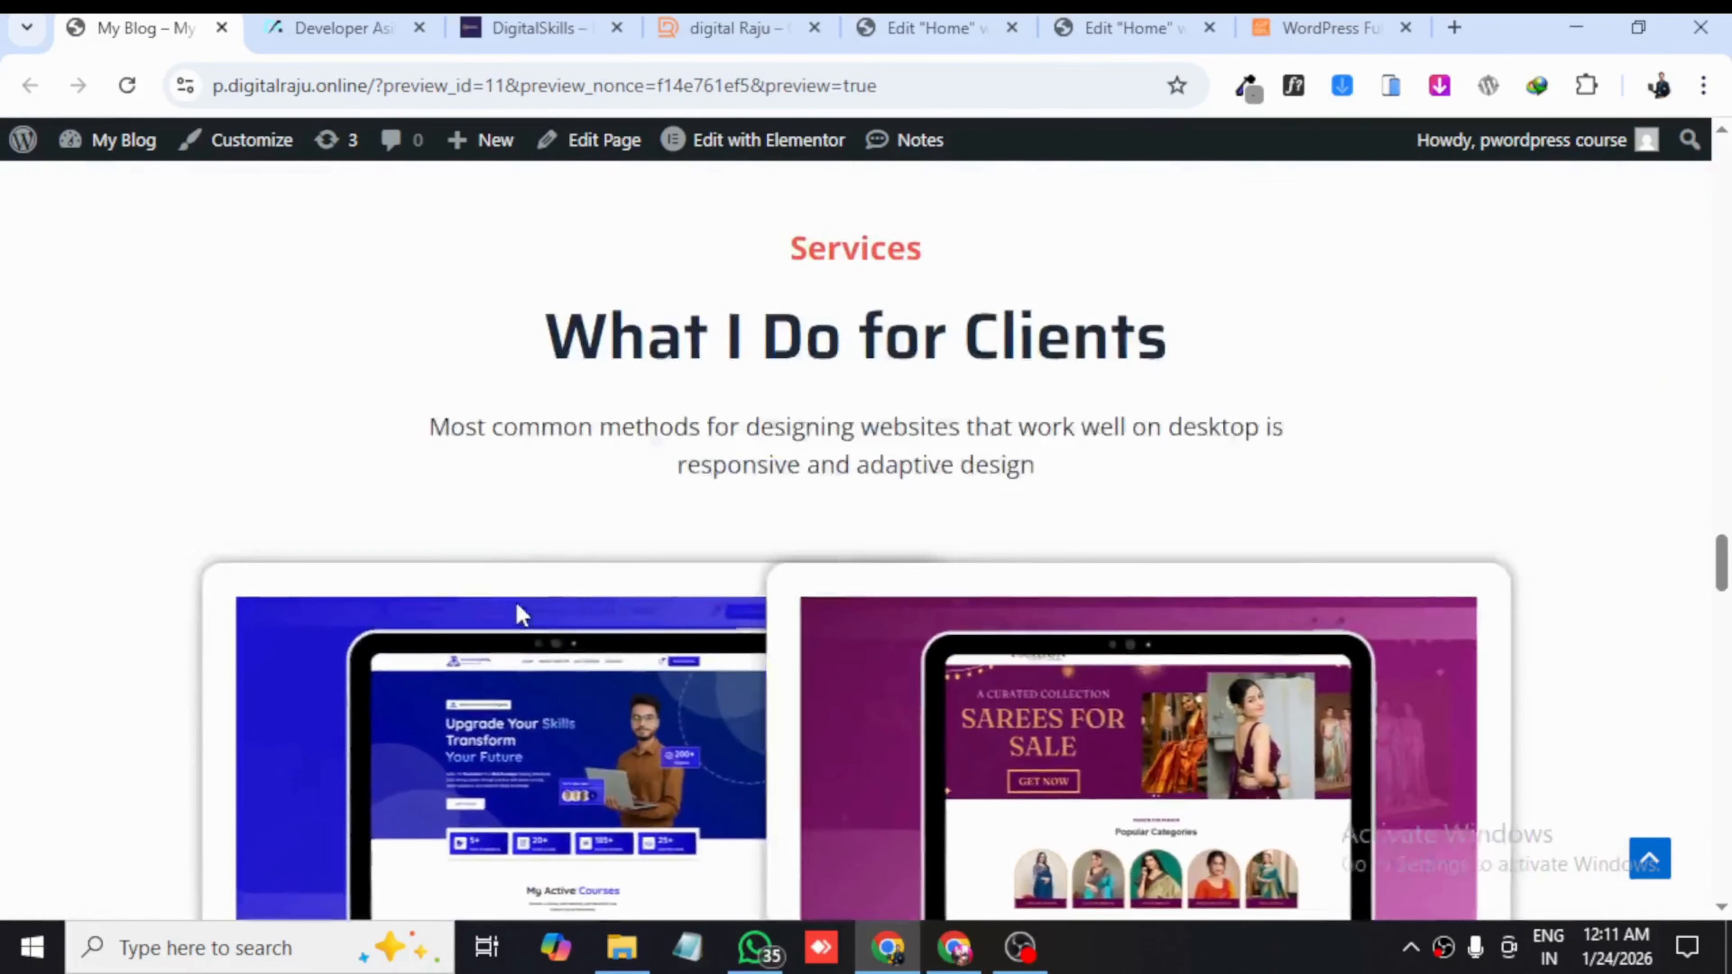
scroll(597, 533, "down", 10)
key("ctrl+6")
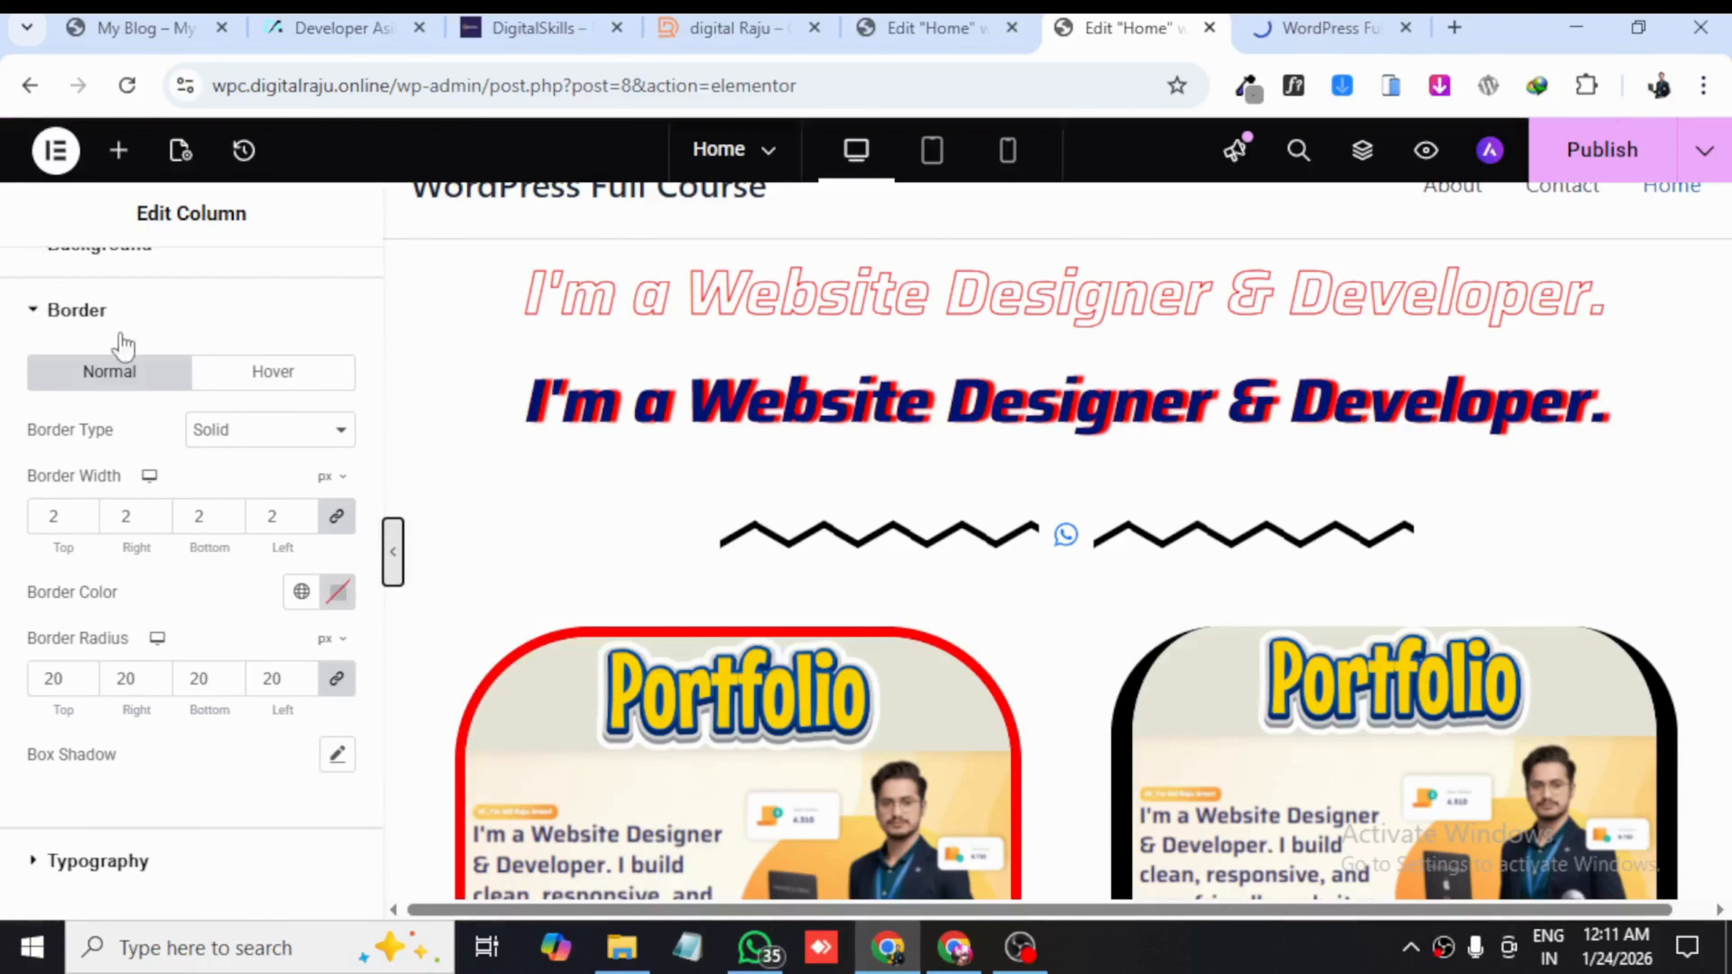
scroll(25, 218, "up", 2)
scroll(789, 715, "down", 20)
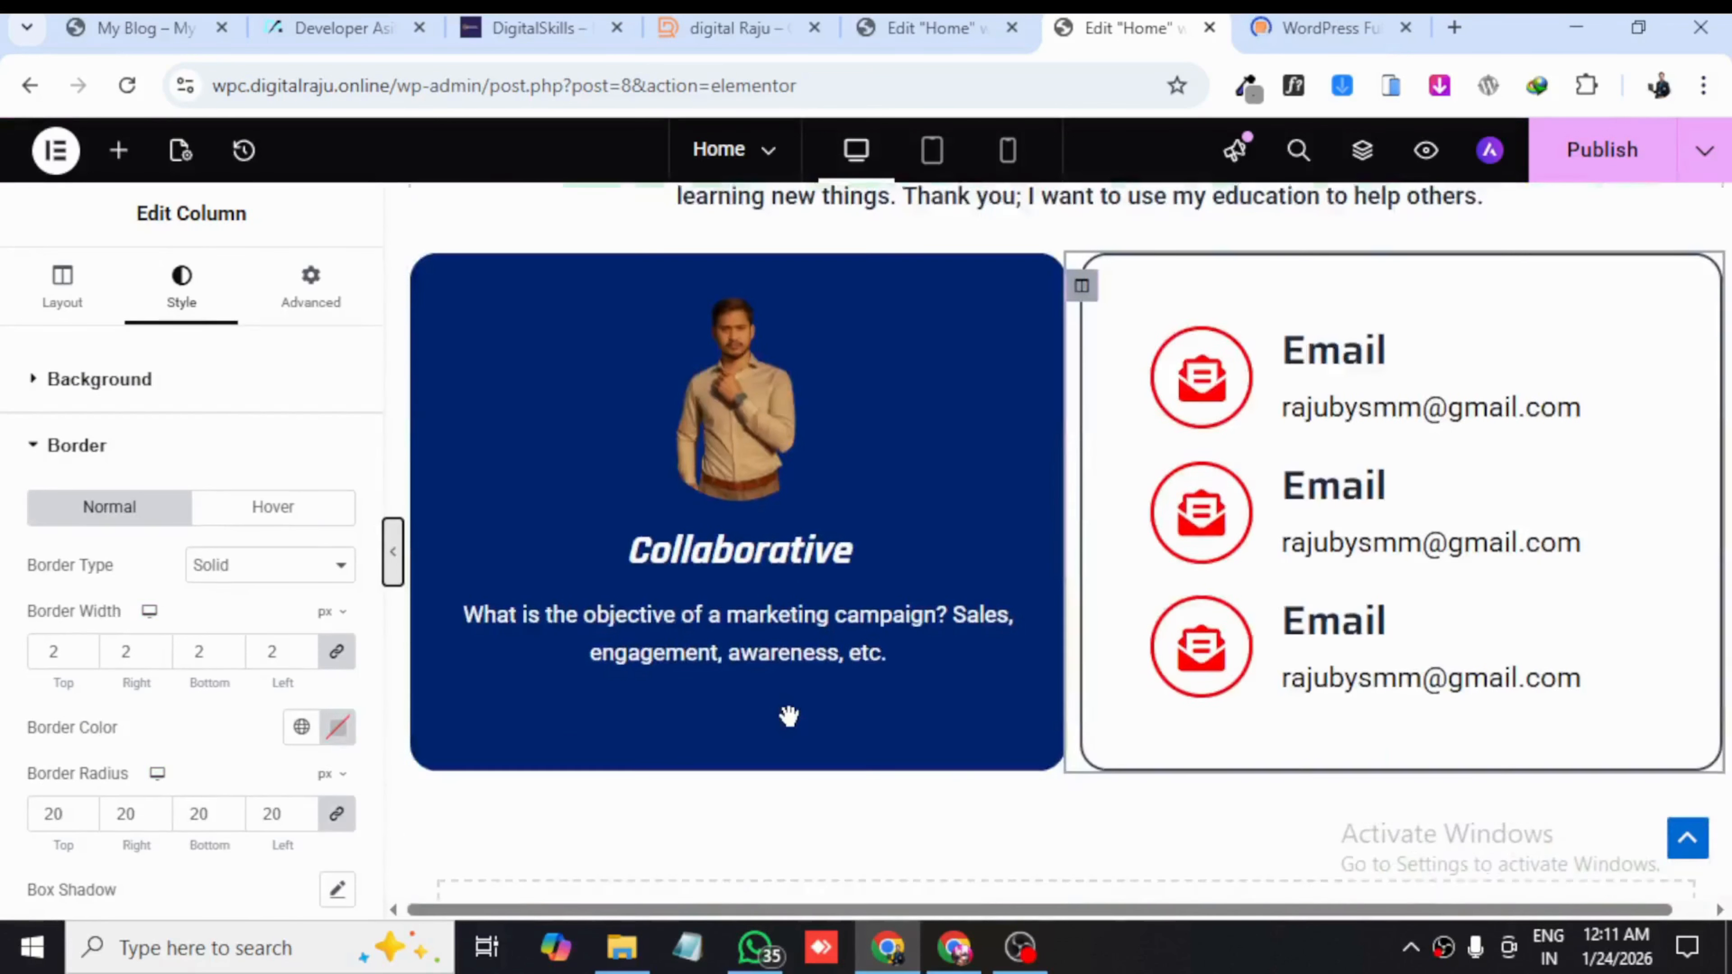
- Add a new section with two equal columns below the image card and contact columns
left_click(1035, 533)
left_click(821, 600)
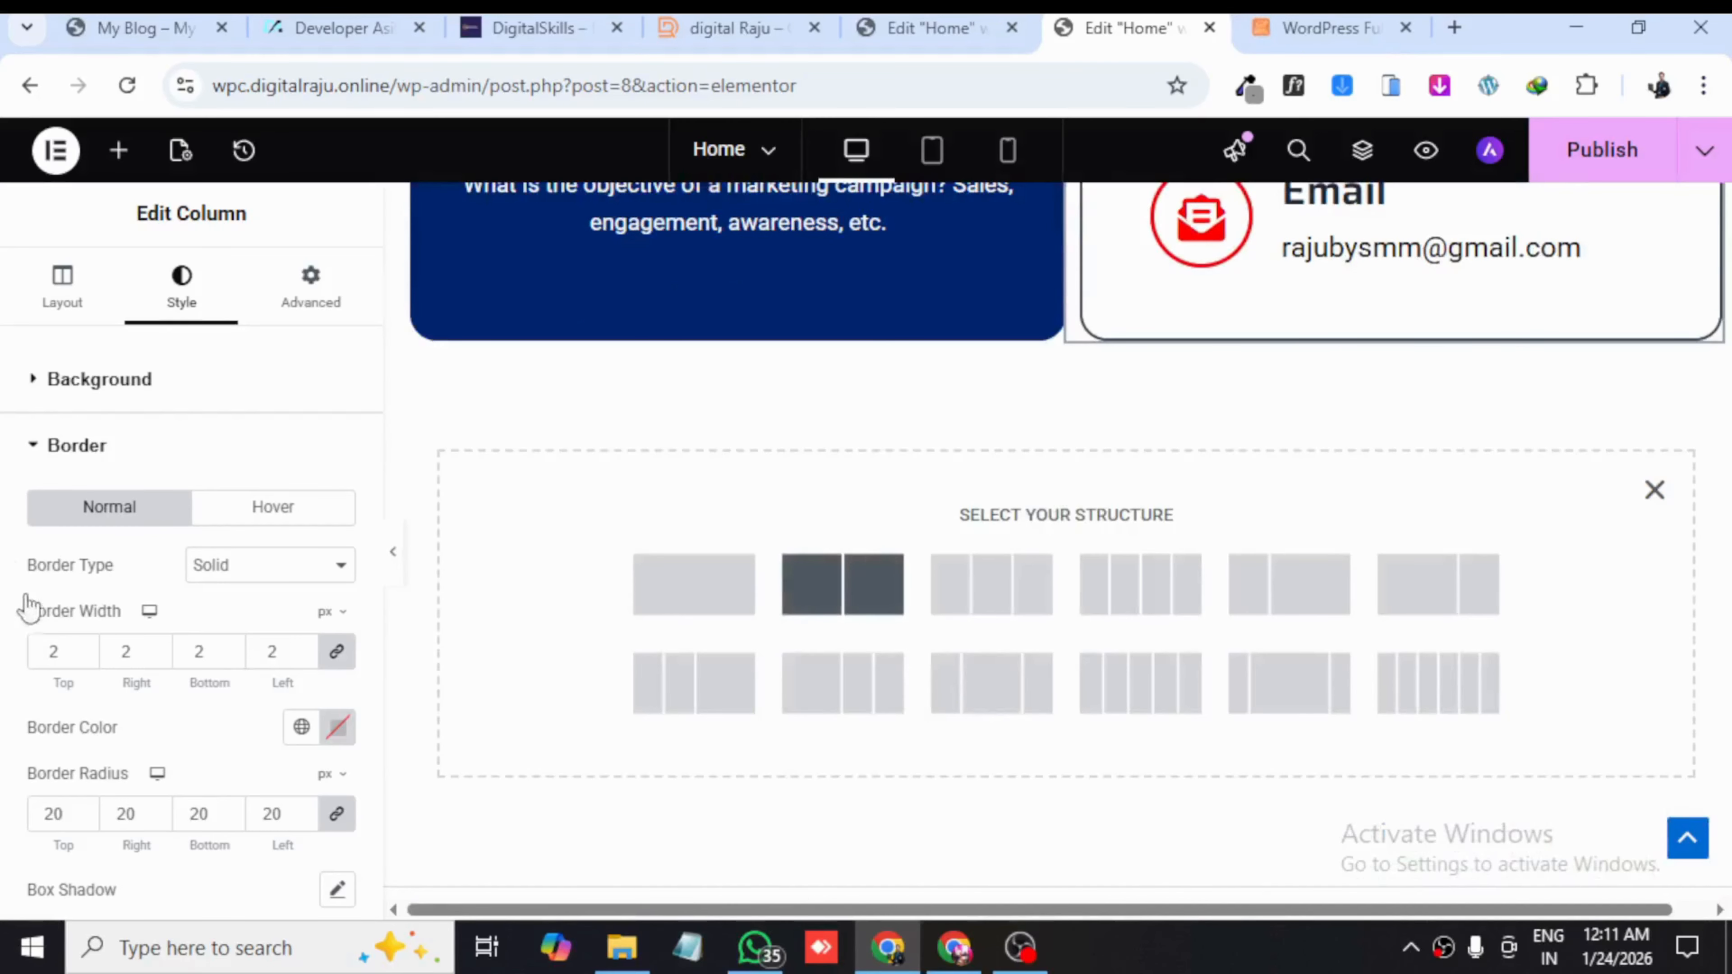
scroll(105, 604, "down", 5)
scroll(104, 618, "up", 5)
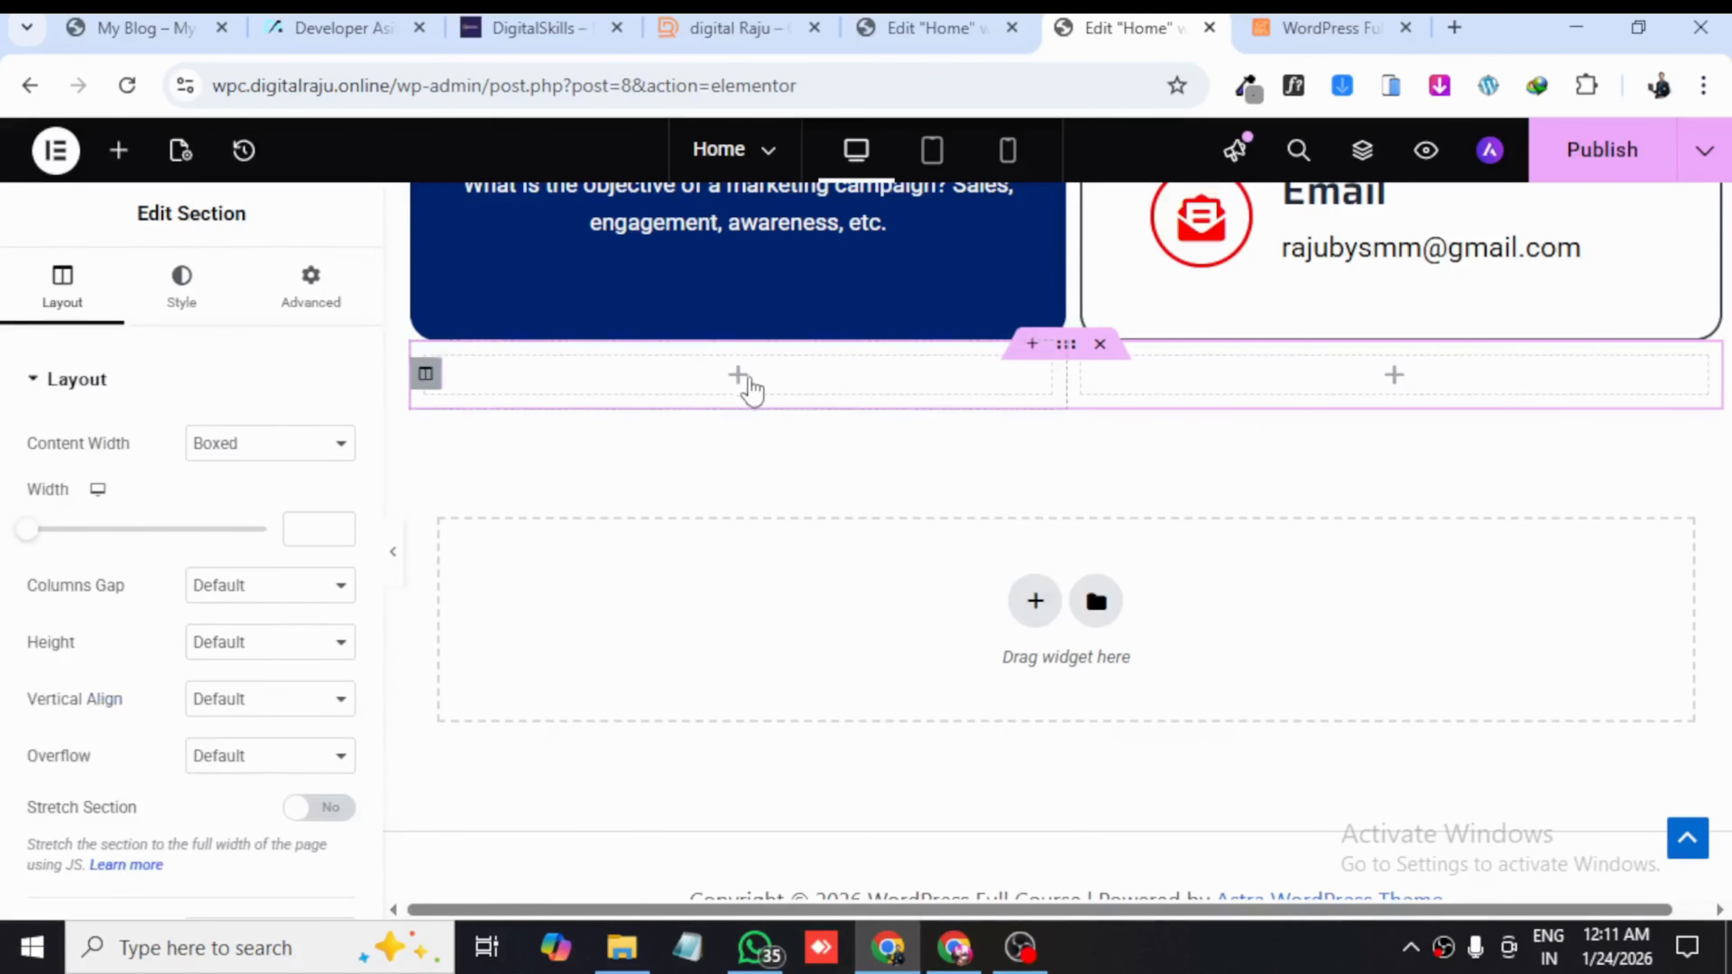
- Look through the available widgets for one to place in the left column of the new two-column section
left_click(738, 374)
scroll(163, 657, "down", 2)
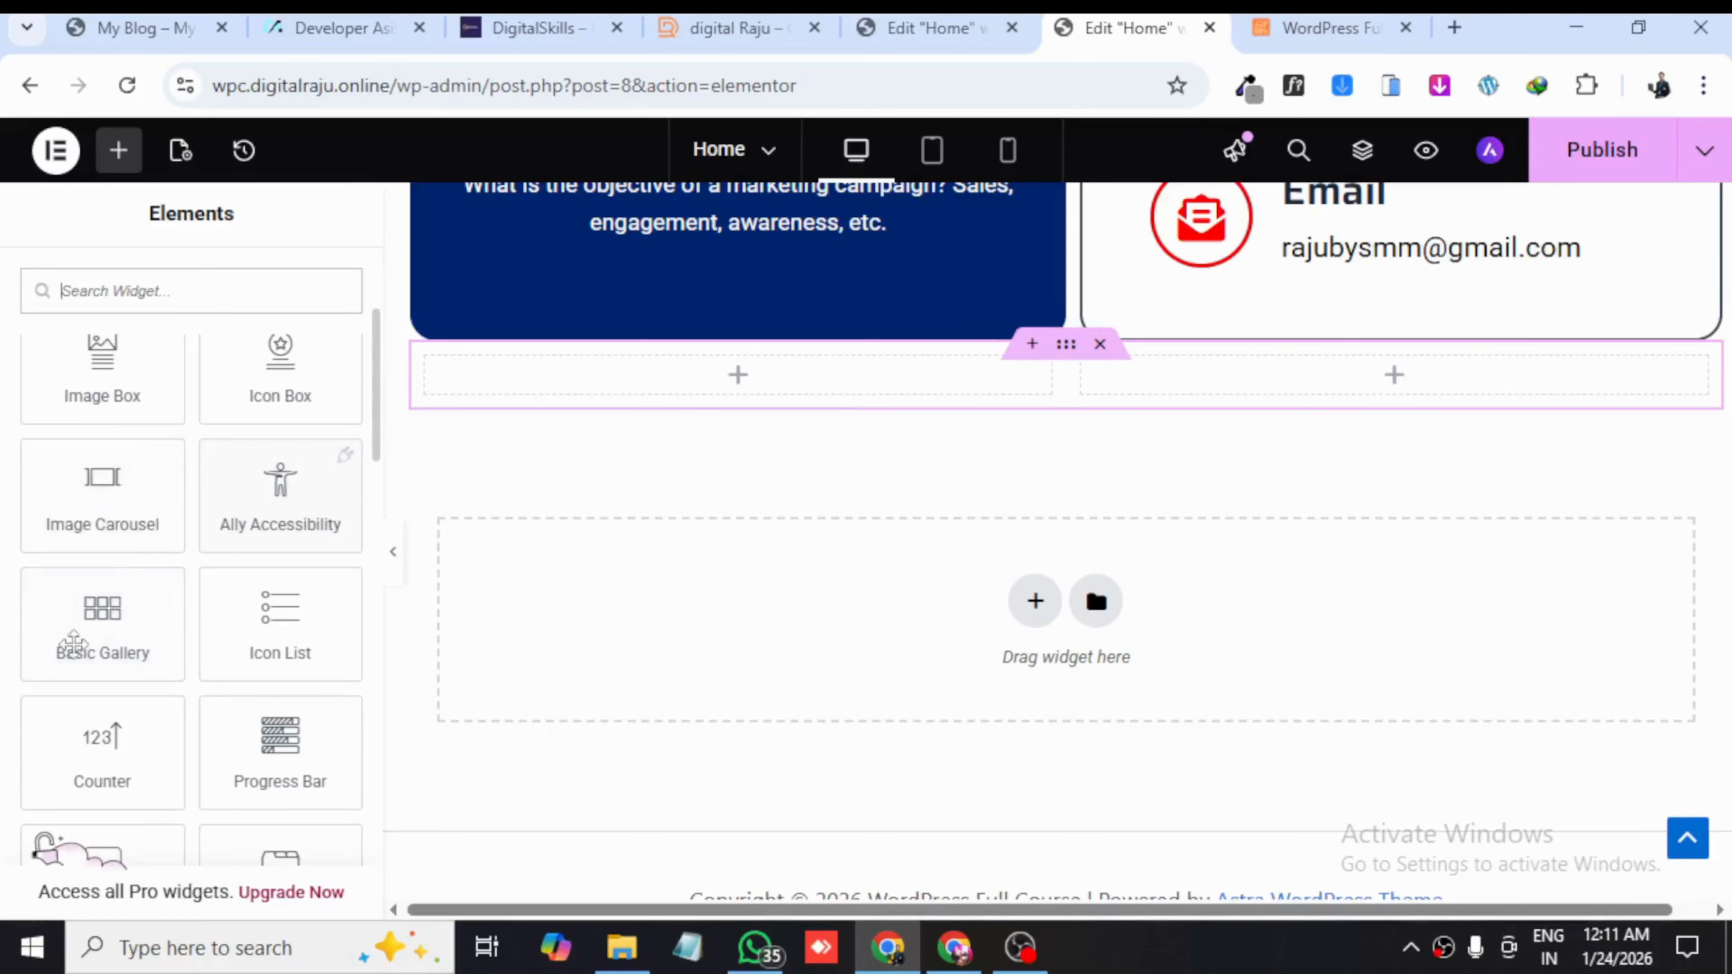
scroll(160, 549, "down", 2)
scroll(170, 573, "down", 2)
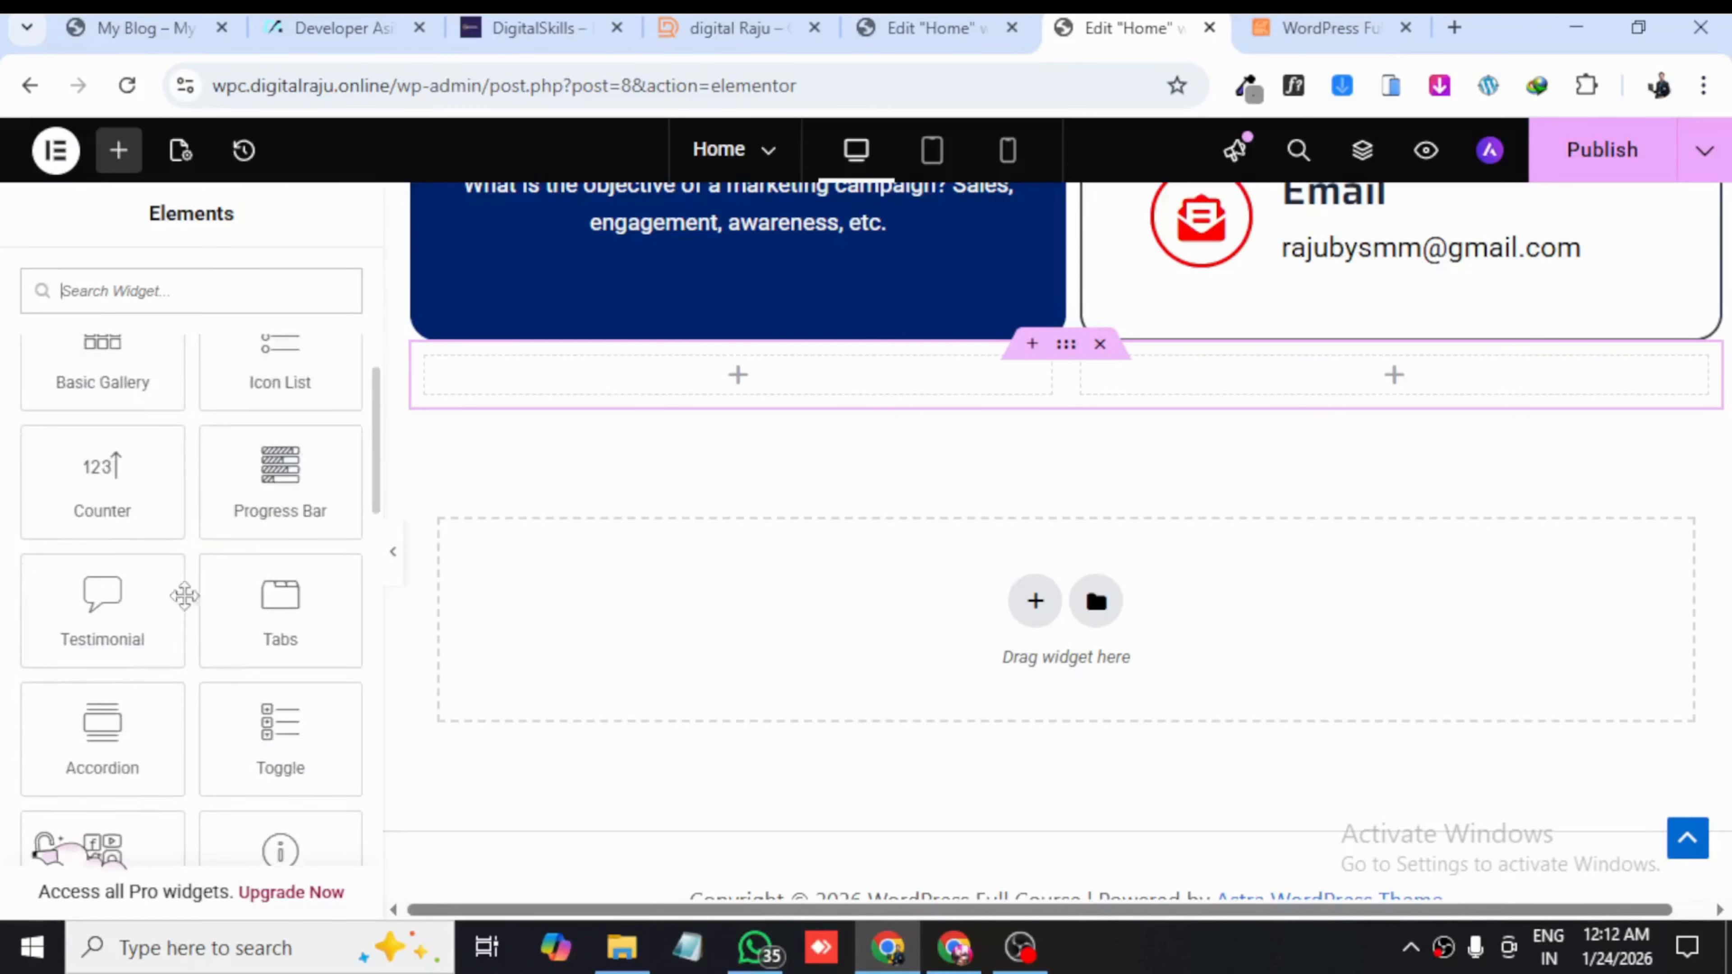
scroll(273, 478, "down", 4)
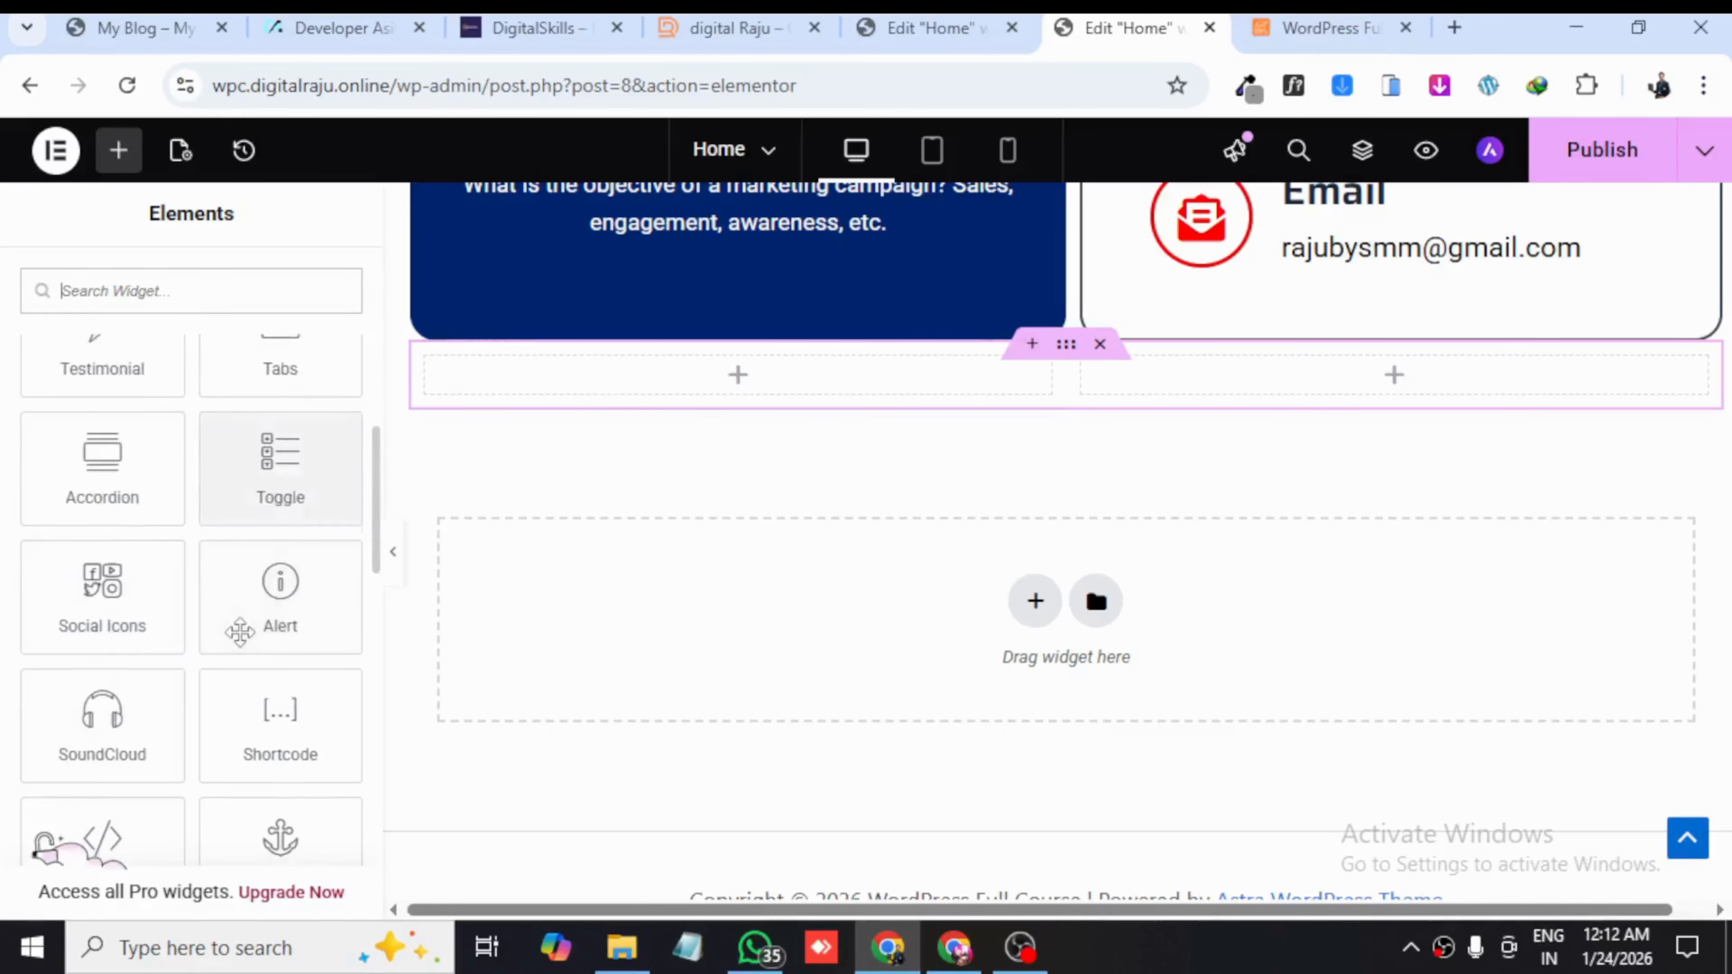
scroll(103, 573, "down", 6)
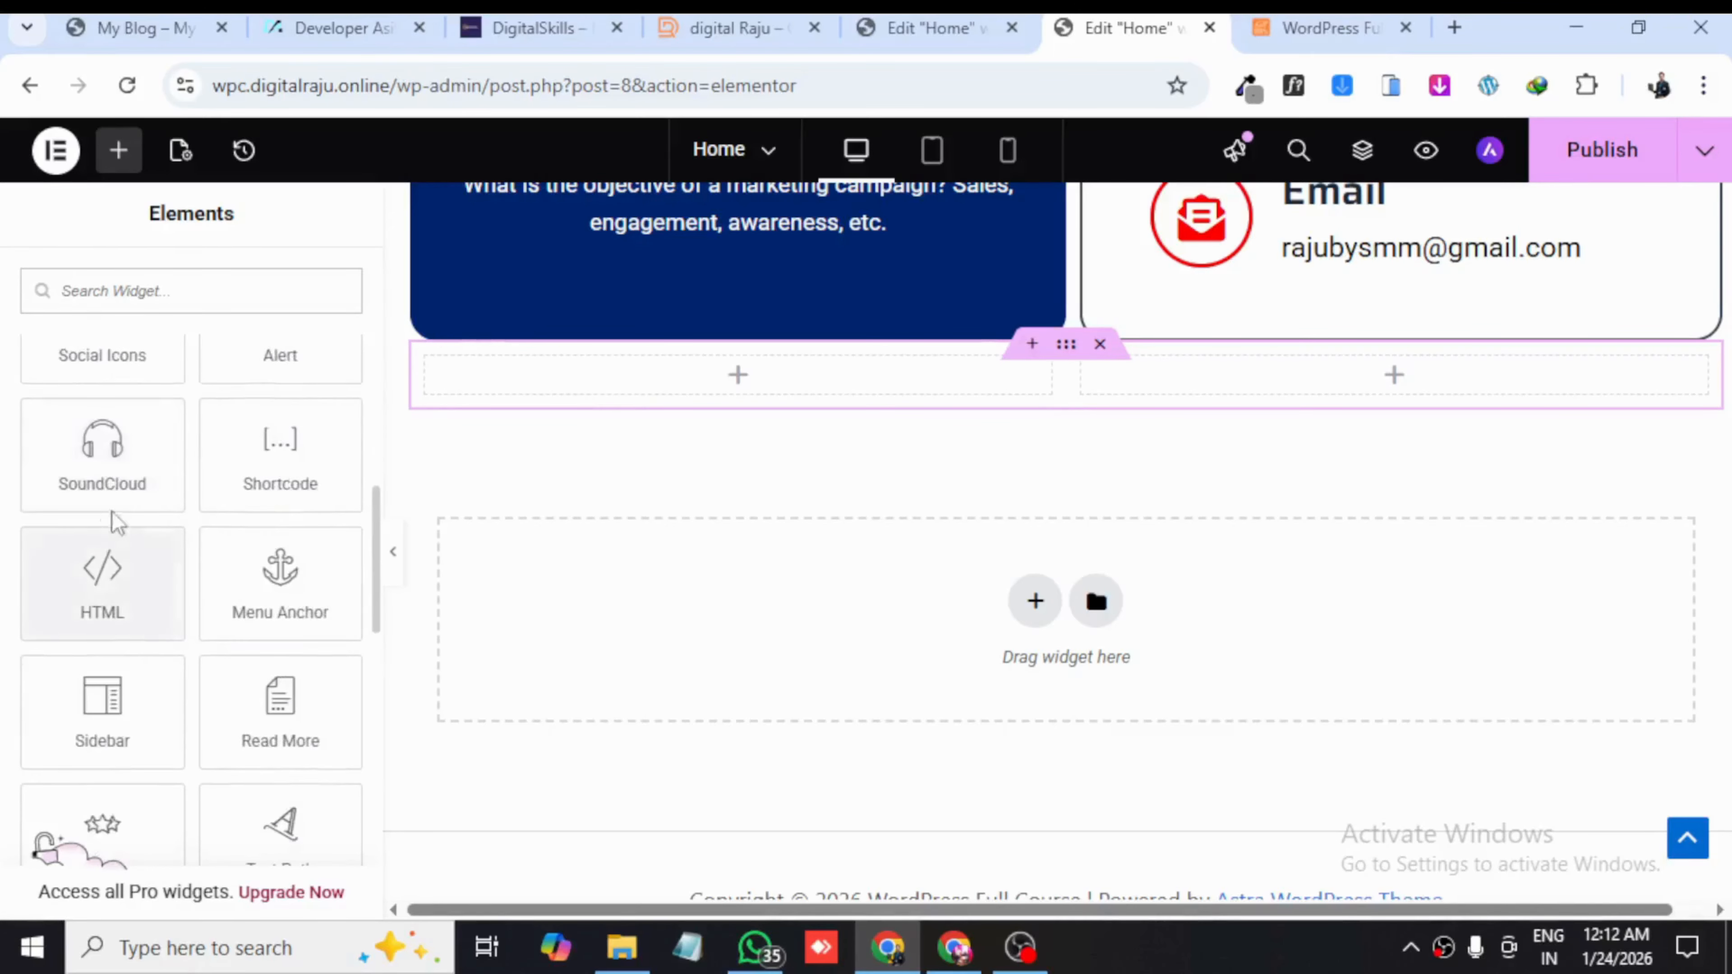